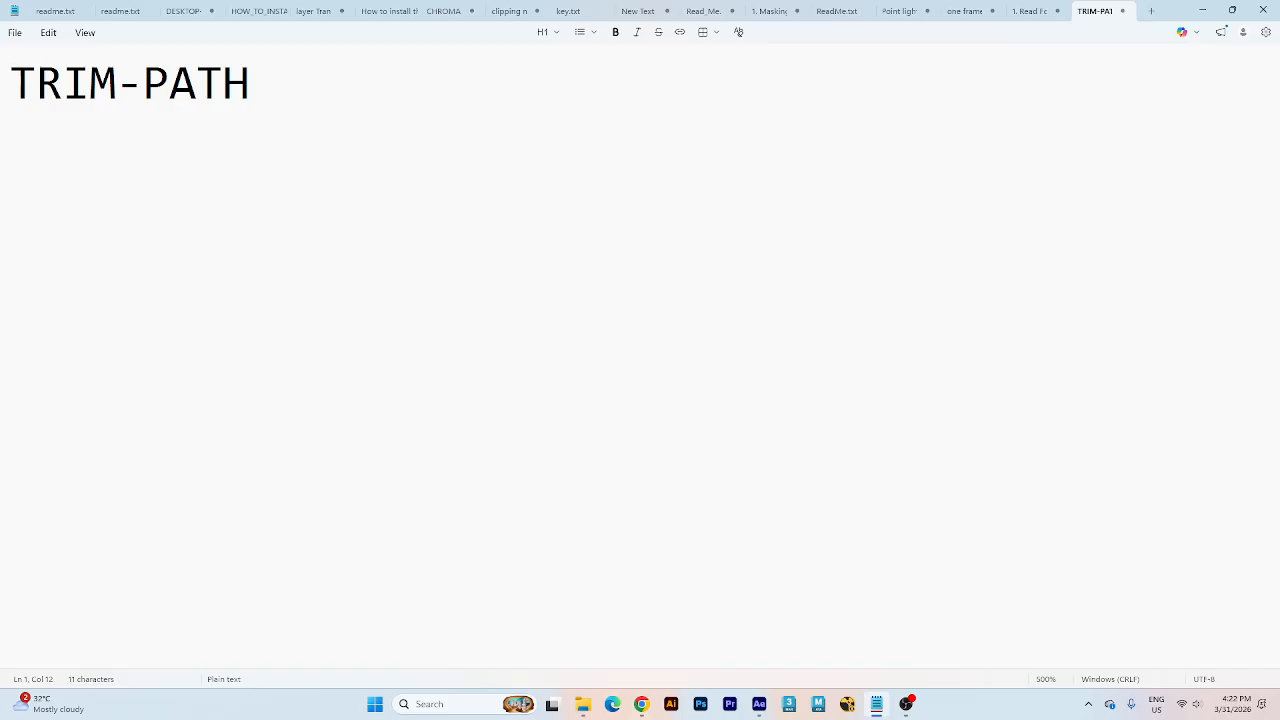
- Highlight the words TRIM and PATH in the note's heading, one after the other
{"action": "key", "text": "Home"}
{"action": "key", "text": "shift+Right"}
{"action": "key", "text": "shift+Right"}
{"action": "key", "text": "shift+Right"}
{"action": "key", "text": "shift+Right"}
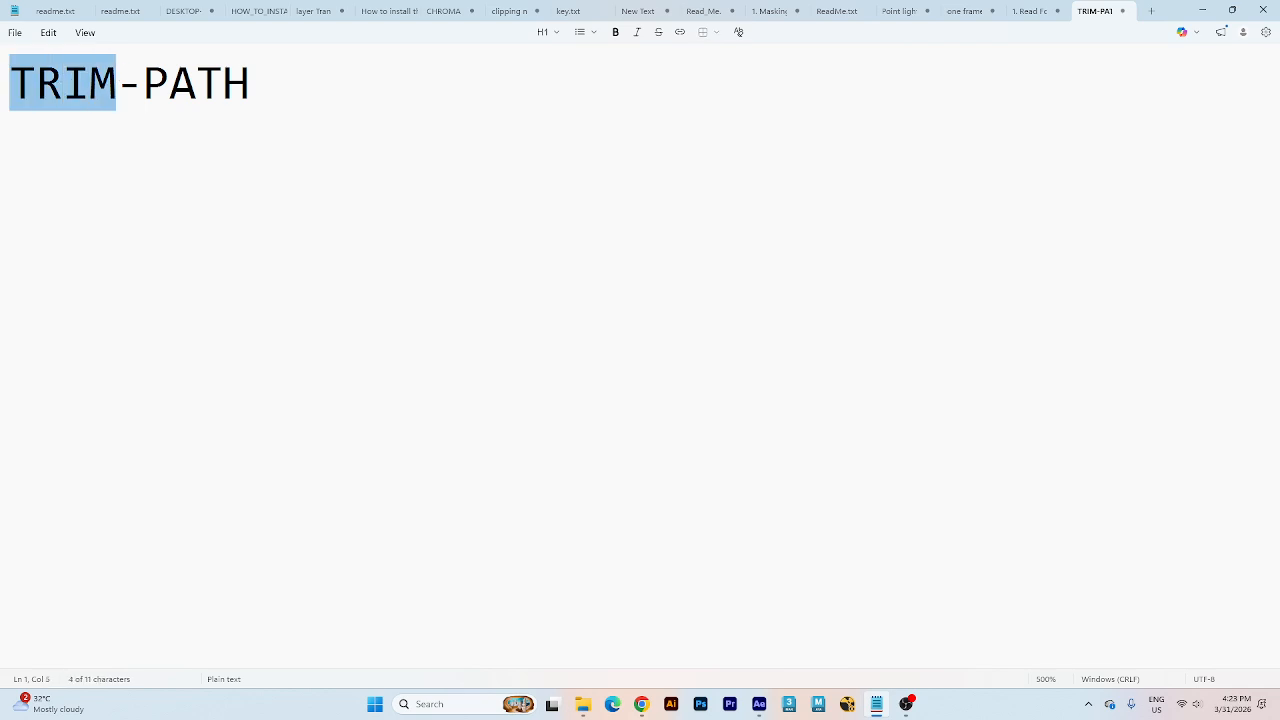
{"action": "key", "text": "Right"}
{"action": "key", "text": "Right"}
{"action": "key", "text": "shift+Right"}
{"action": "key", "text": "shift+Right"}
{"action": "key", "text": "shift+Right"}
{"action": "key", "text": "shift+Right"}
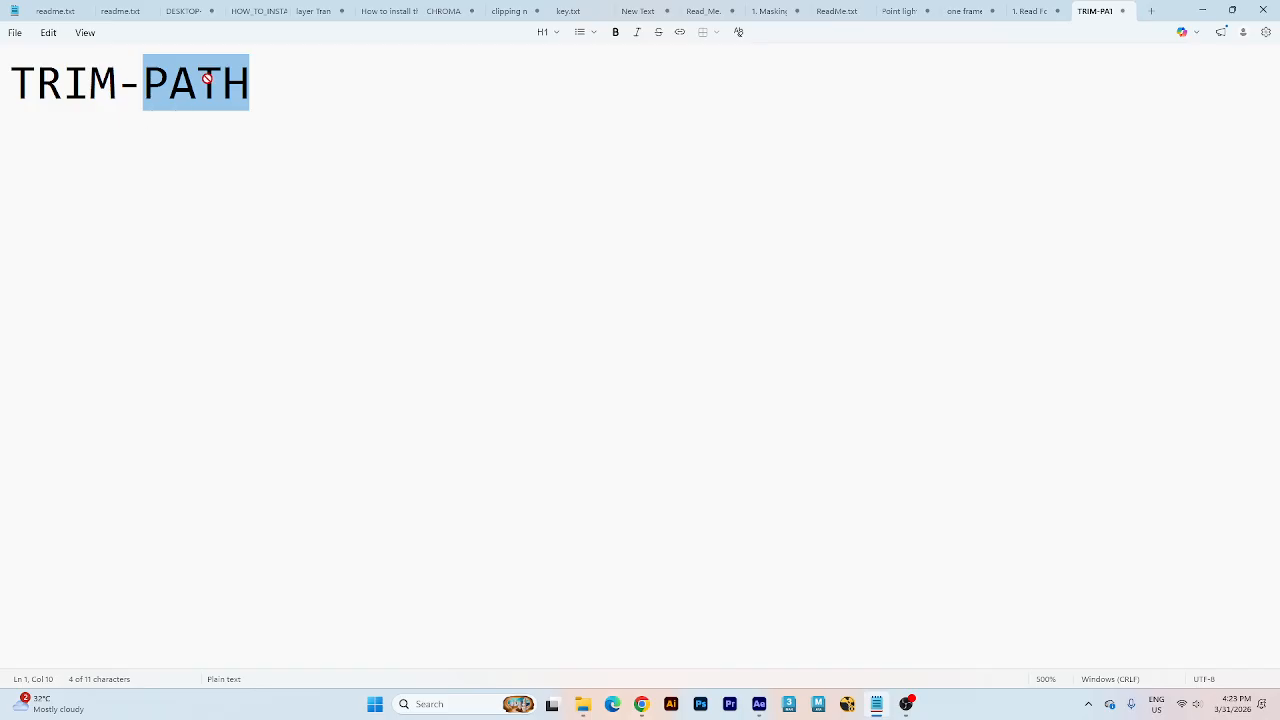
{"action": "left_click", "coordinate": [244, 102]}
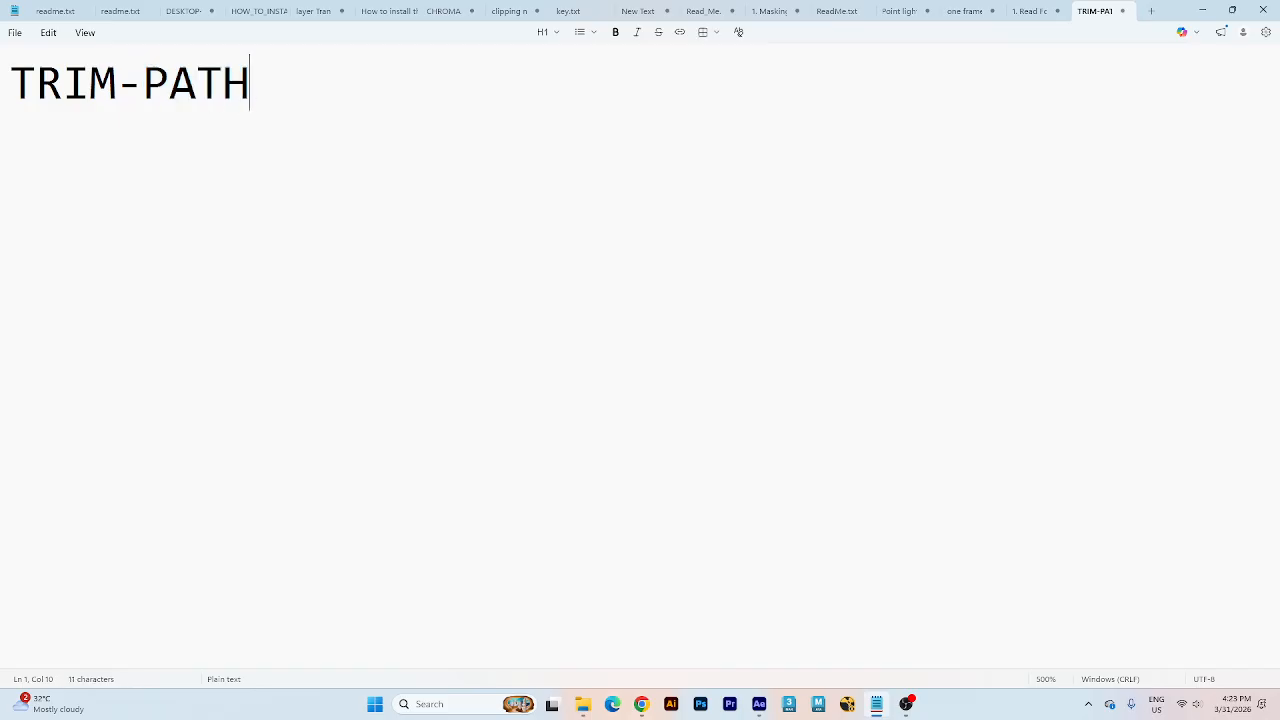
{"action": "left_click_drag", "start_coordinate": [9, 86], "coordinate": [270, 92]}
{"action": "left_click", "coordinate": [270, 92]}
- Switch to After Effects and create a new 1920 x 1080 composition named Comp 1 with the offered settings
{"action": "left_click", "coordinate": [1202, 9]}
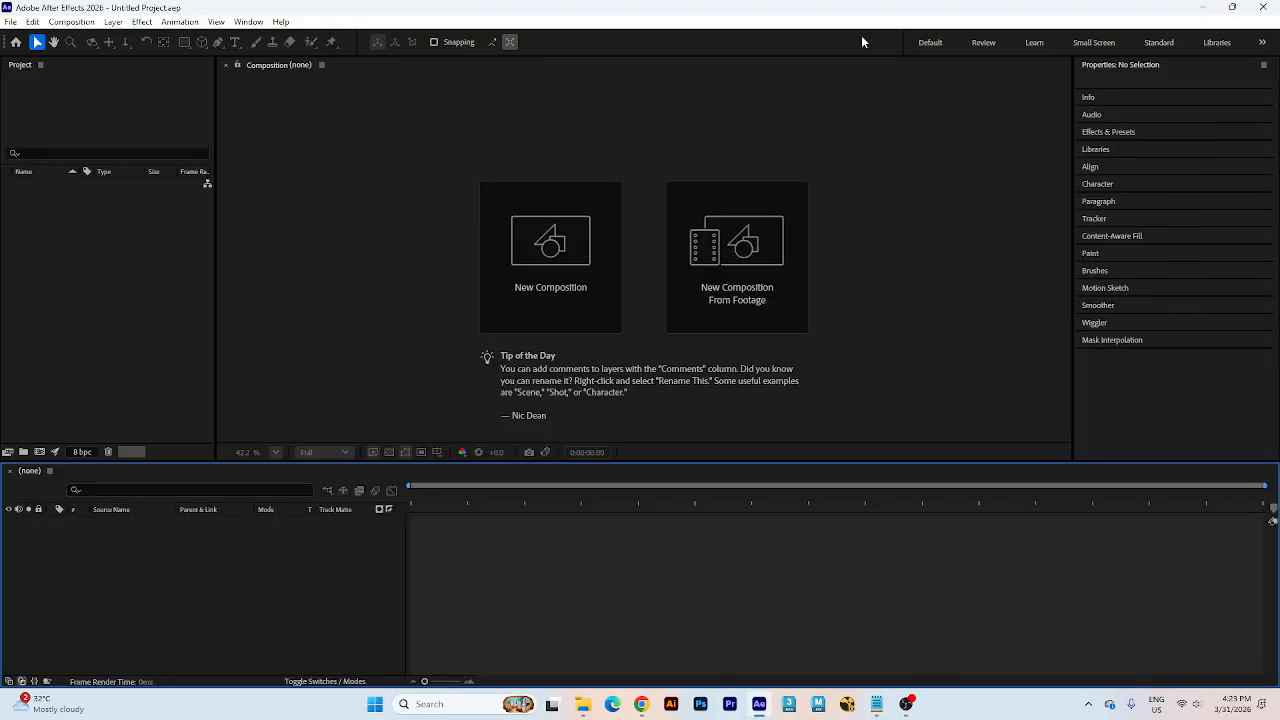
{"action": "left_click", "coordinate": [553, 275]}
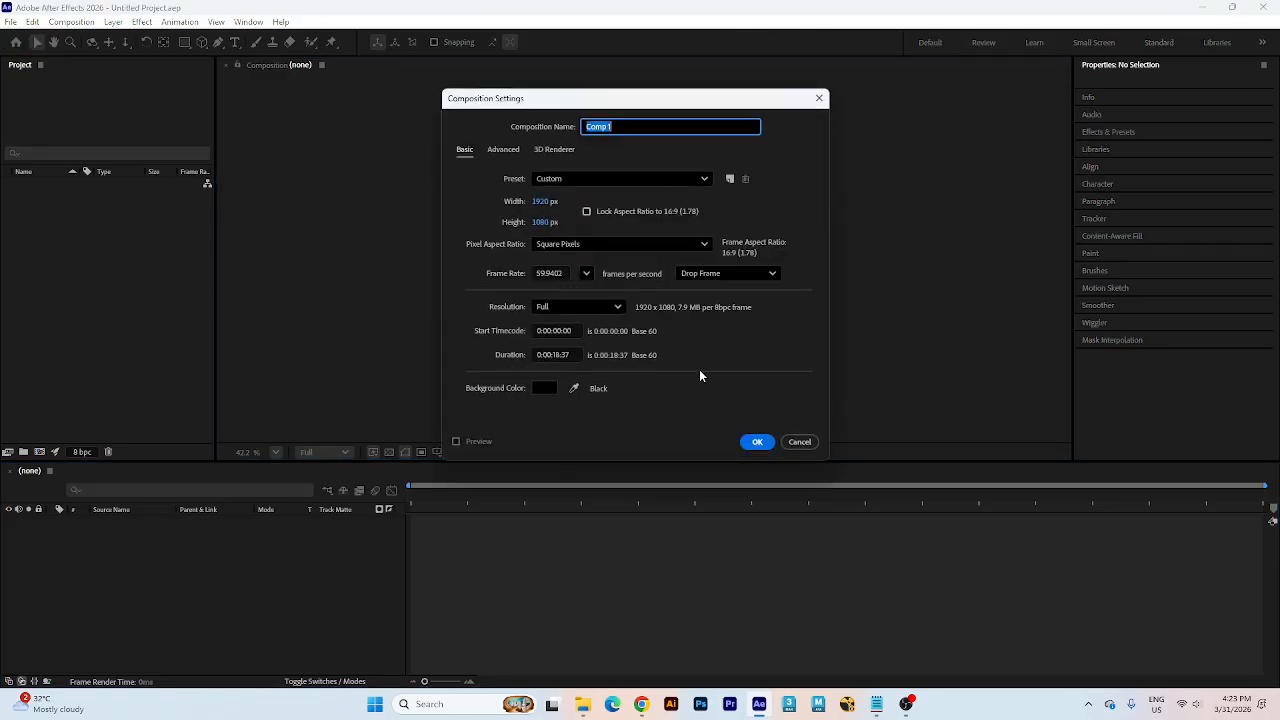
{"action": "left_click", "coordinate": [756, 441]}
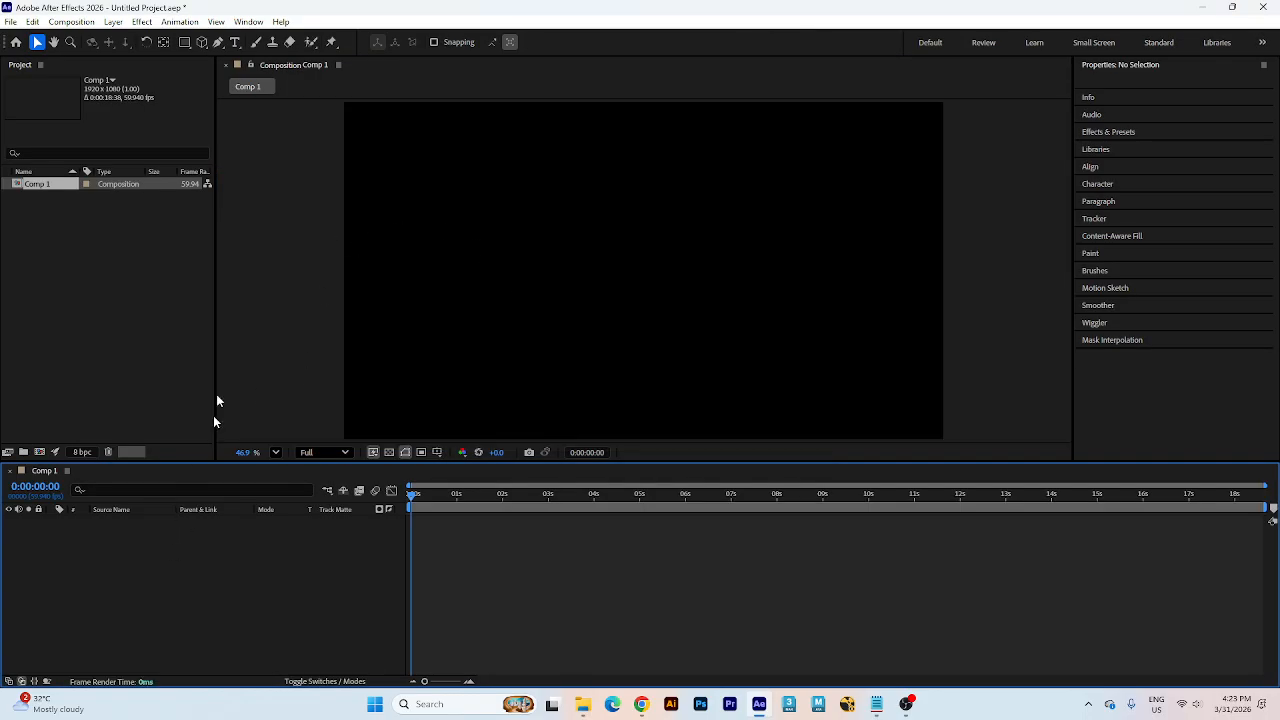
- Add a text layer reading "dfdf" to the composition and expand its properties
{"action": "left_click", "coordinate": [235, 42]}
{"action": "left_click", "coordinate": [566, 245]}
{"action": "type", "text": "dfdf"}
{"action": "left_click", "coordinate": [103, 597]}
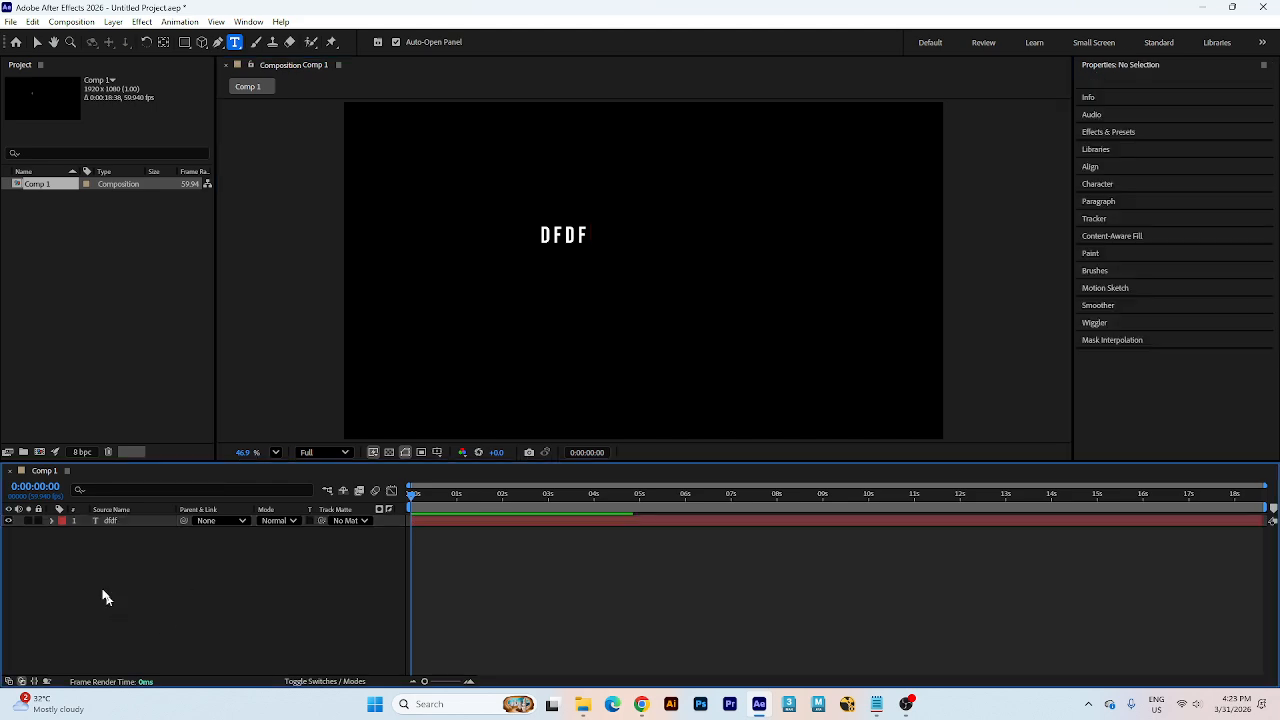
{"action": "left_click", "coordinate": [52, 521]}
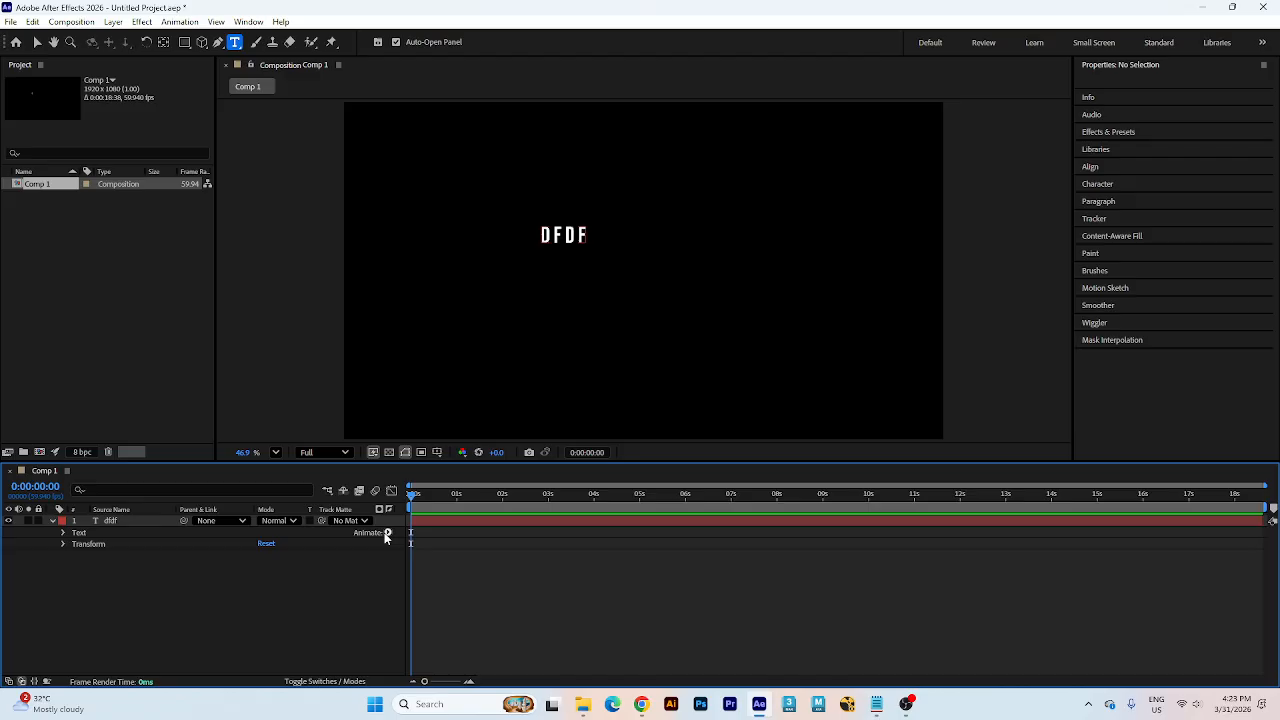
- Import Auto-Car-Wheel-PNG-Image.png as a layer above the text and expand its properties
{"action": "left_click", "coordinate": [1203, 7]}
{"action": "left_click_drag", "start_coordinate": [223, 128], "coordinate": [120, 563]}
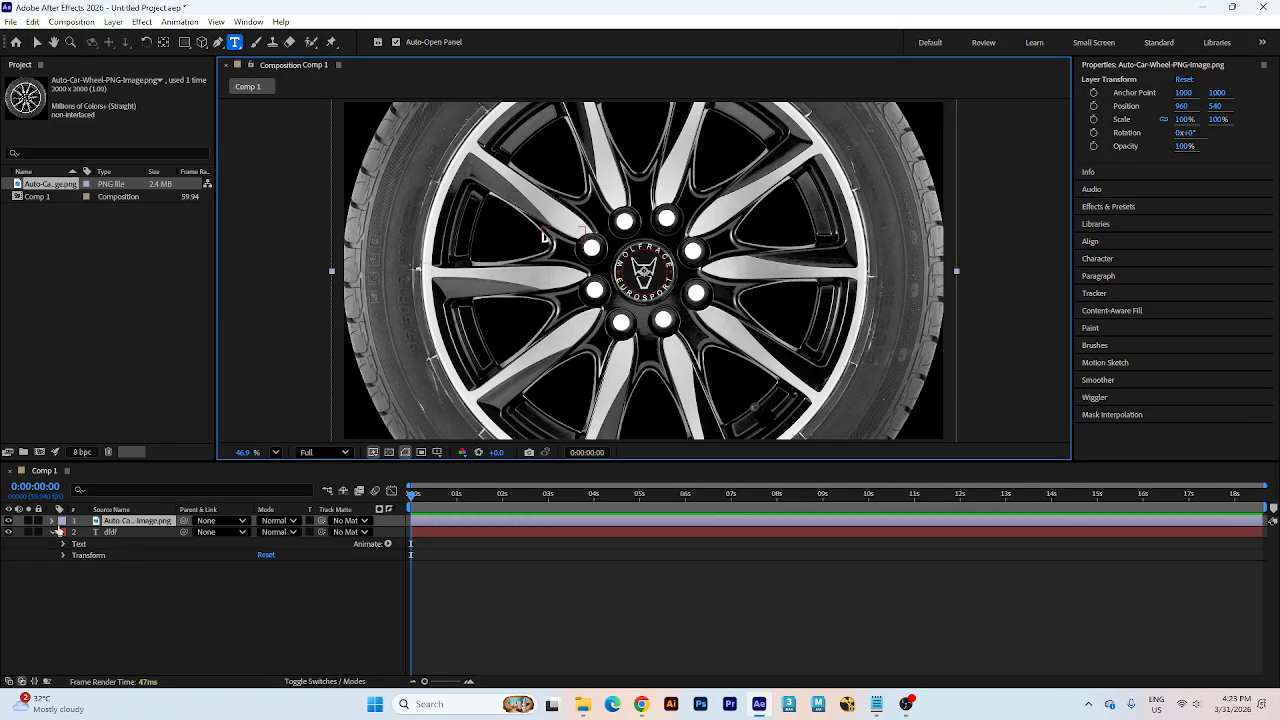
{"action": "left_click", "coordinate": [52, 521]}
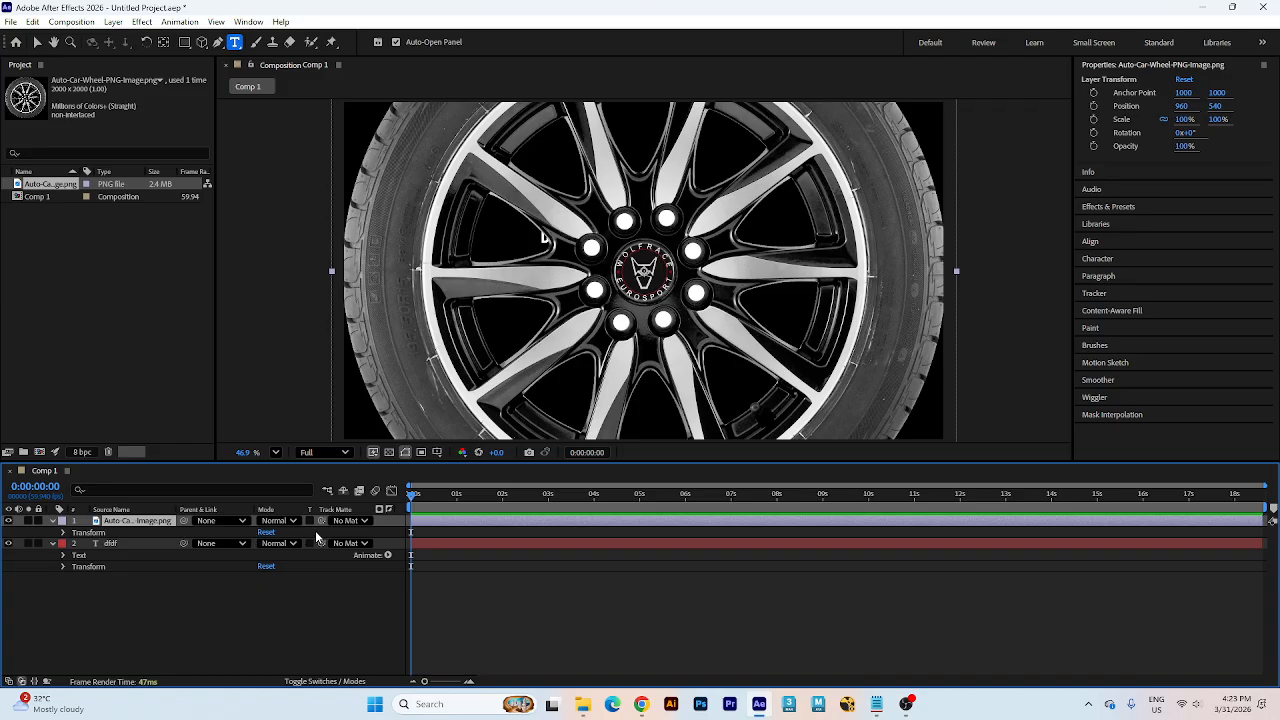
- Delete the wheel image layer and the dfdf text layer from the composition
{"action": "left_click", "coordinate": [52, 543]}
{"action": "left_click", "coordinate": [112, 543]}
{"action": "left_click", "coordinate": [128, 521], "text": "ctrl"}
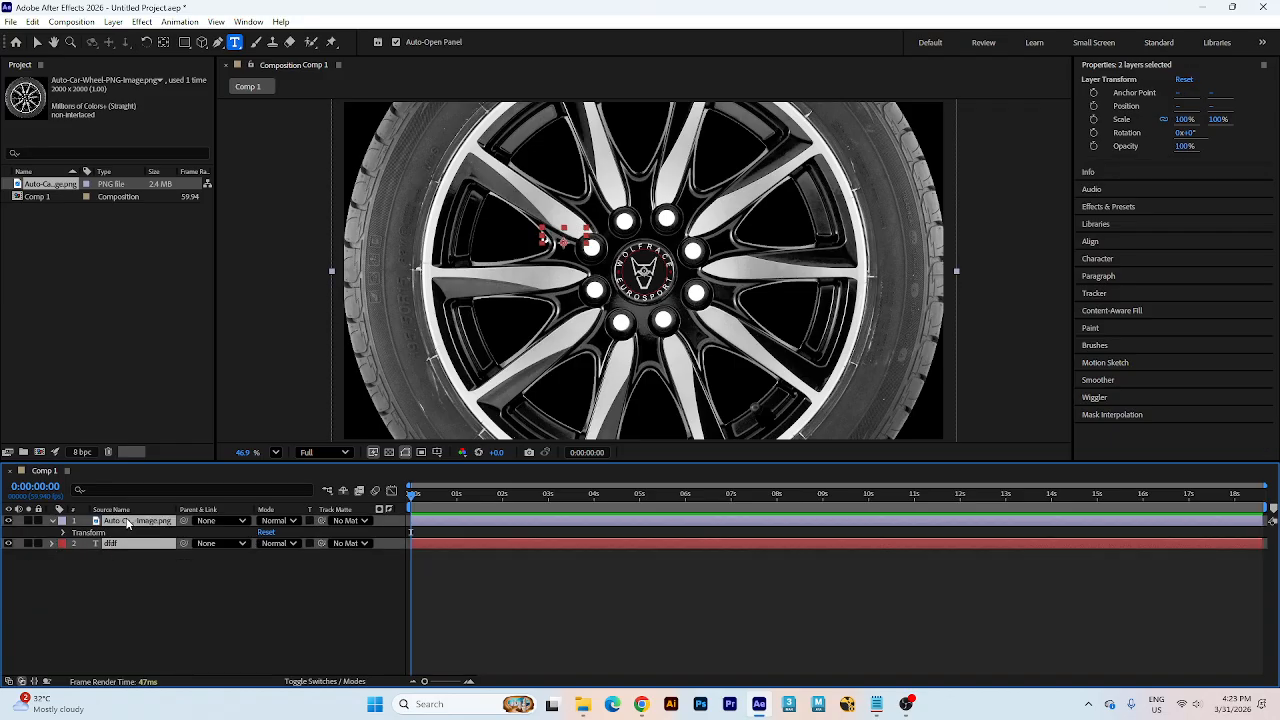
{"action": "key", "text": "Delete"}
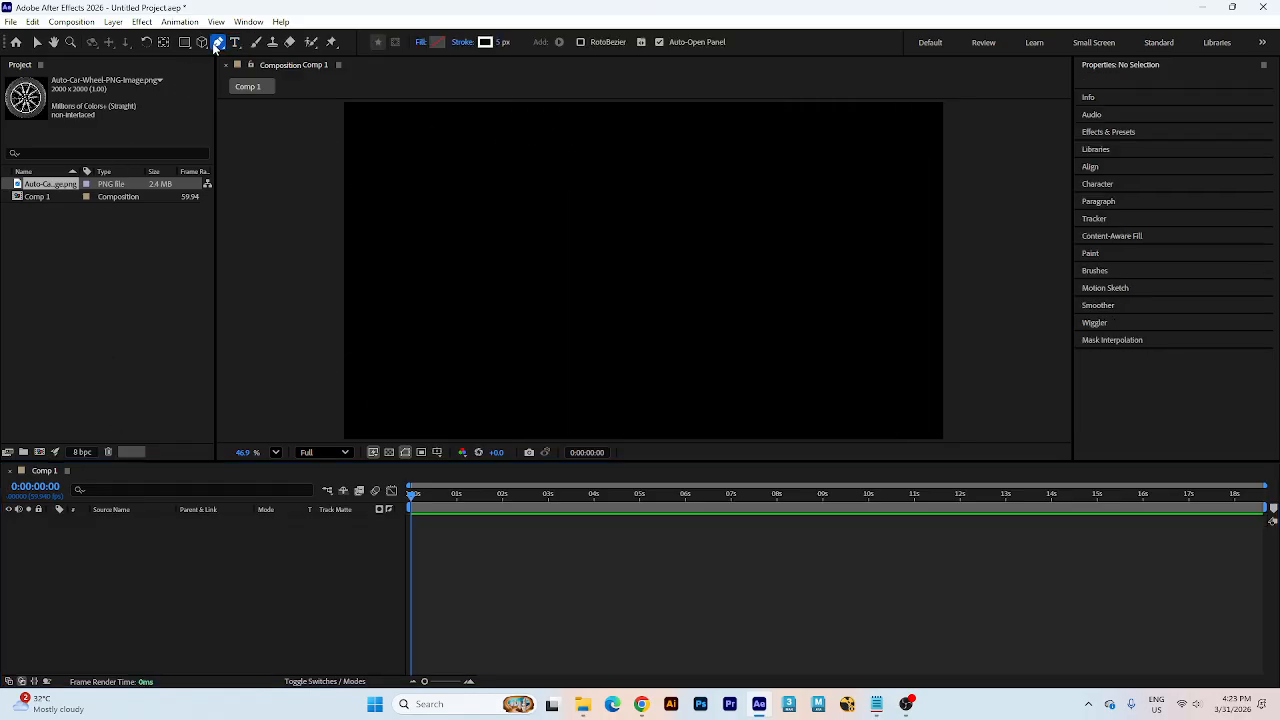
- Draw an open S-shaped curve diagonally across the composition with the Pen tool, using a 5 px white stroke and no fill
{"action": "left_click", "coordinate": [185, 42]}
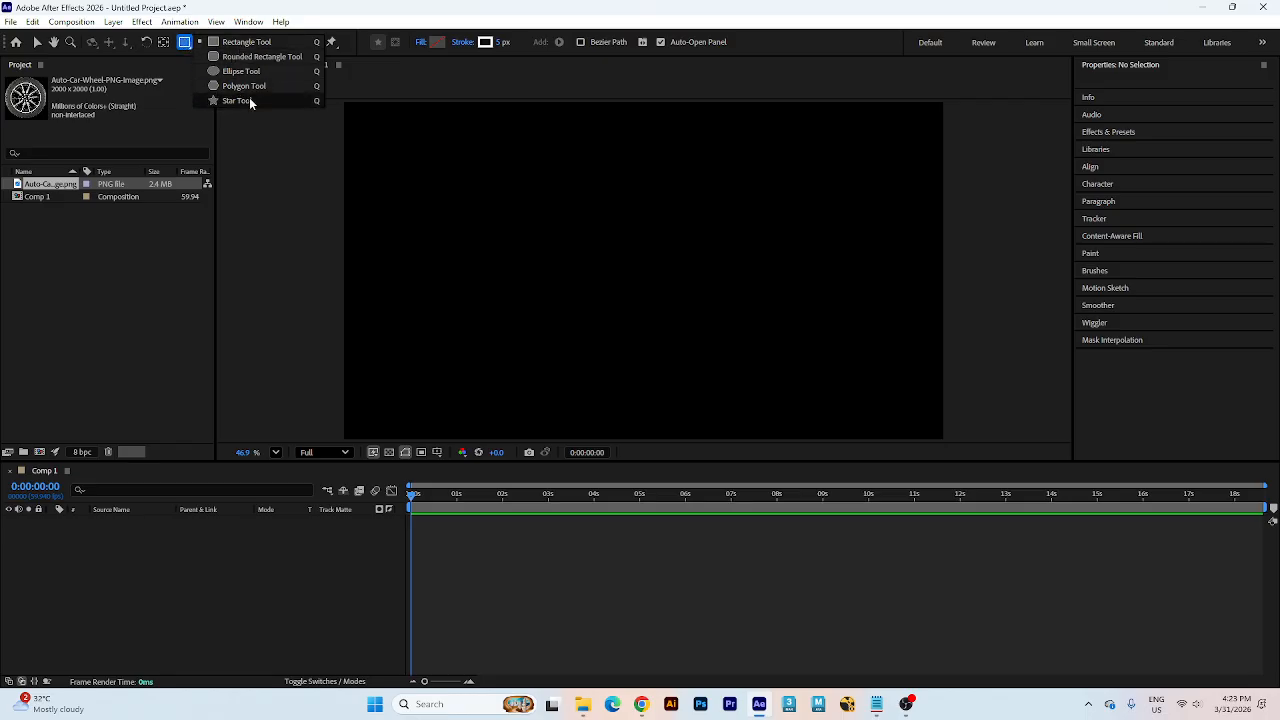
{"action": "left_click", "coordinate": [232, 42]}
{"action": "left_click", "coordinate": [217, 42]}
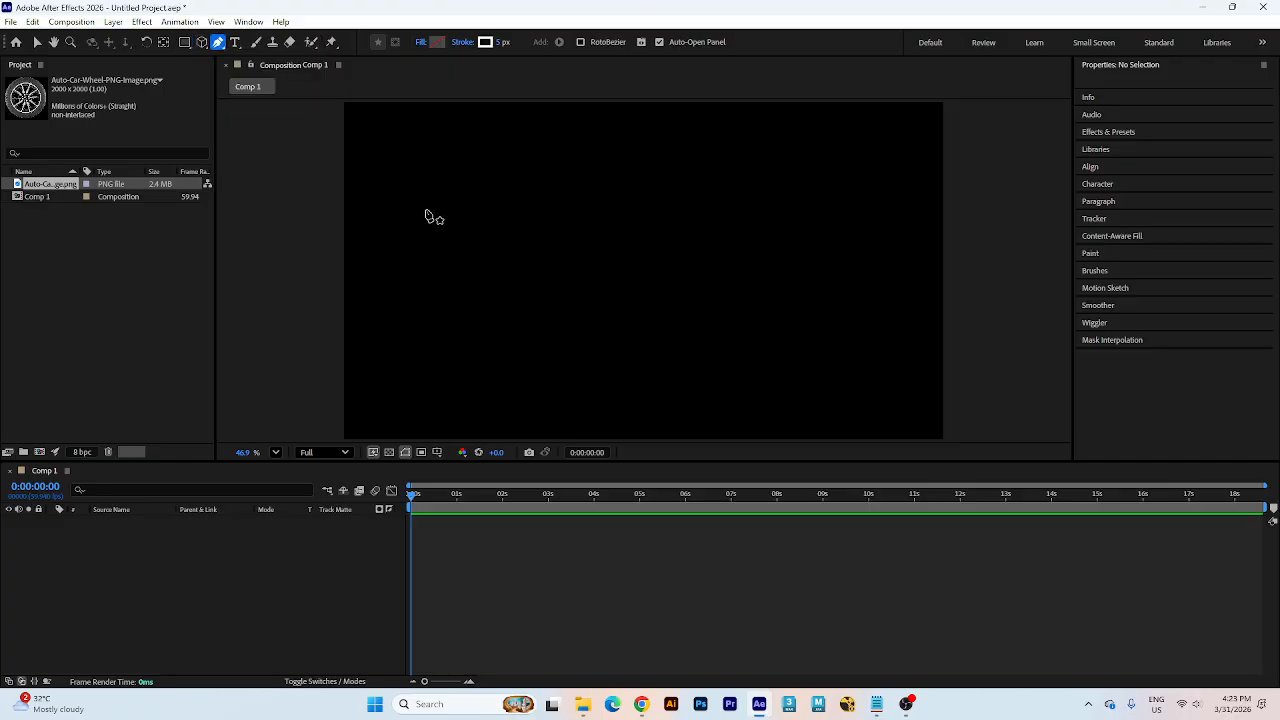
{"action": "left_click", "coordinate": [361, 131]}
{"action": "left_click_drag", "start_coordinate": [542, 270], "coordinate": [672, 276]}
{"action": "left_click_drag", "start_coordinate": [886, 371], "coordinate": [939, 436]}
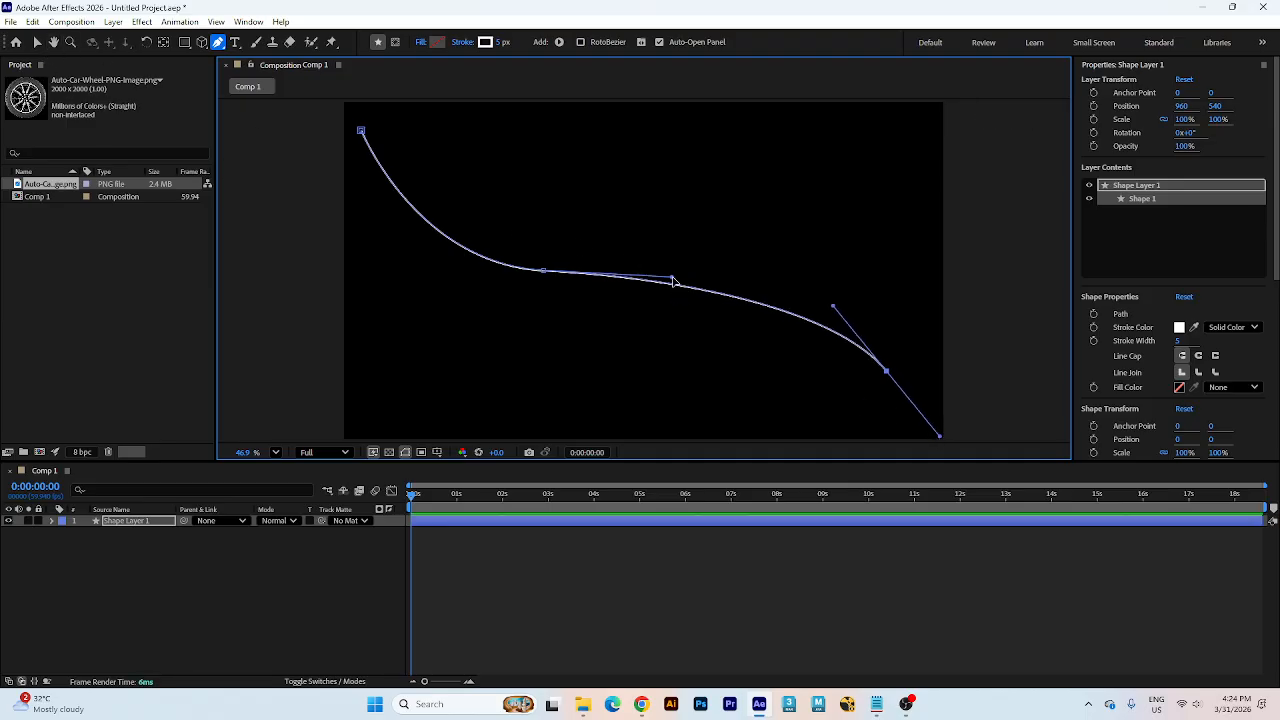
{"action": "left_click_drag", "start_coordinate": [672, 276], "coordinate": [749, 197]}
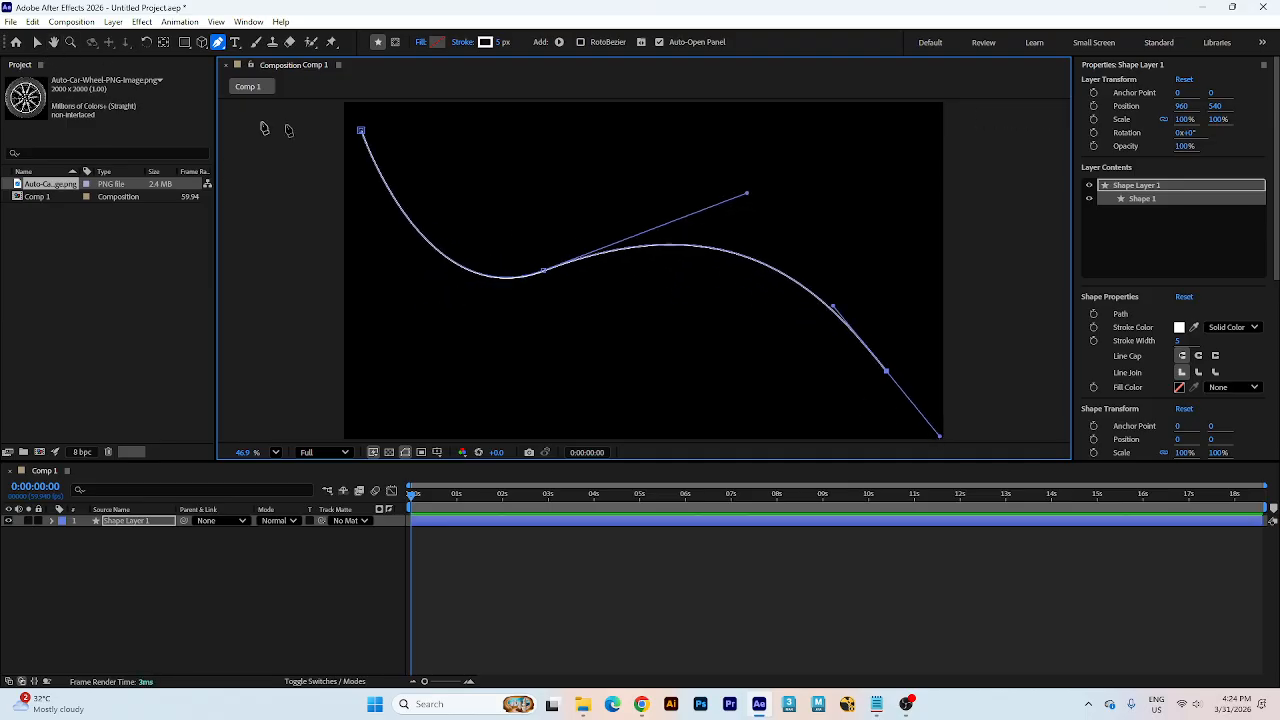
- Switch to the Selection tool and select the curved path in the composition
{"action": "left_click", "coordinate": [37, 43]}
{"action": "scroll", "coordinate": [529, 231], "scroll_direction": "down", "scroll_amount": 1}
{"action": "left_click", "coordinate": [746, 276]}
{"action": "scroll", "coordinate": [740, 280], "scroll_direction": "up", "scroll_amount": 2}
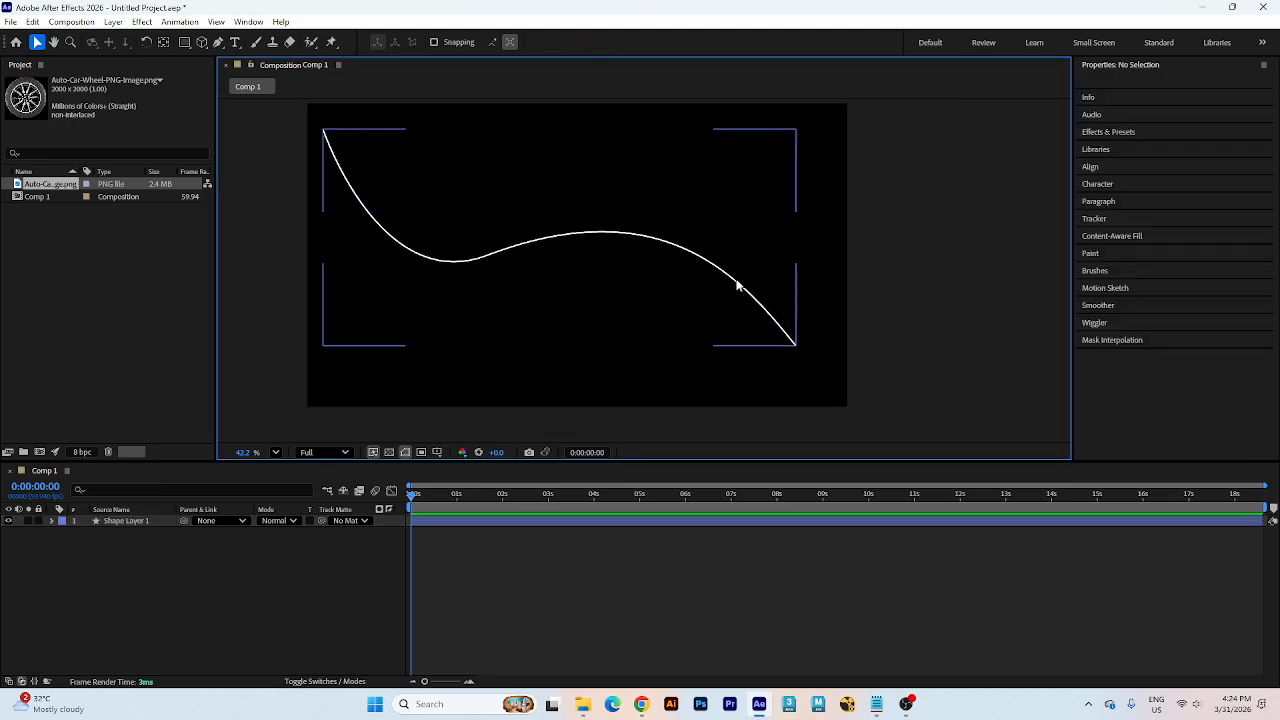
{"action": "left_click_drag", "start_coordinate": [652, 288], "coordinate": [716, 304]}
{"action": "left_click", "coordinate": [575, 261]}
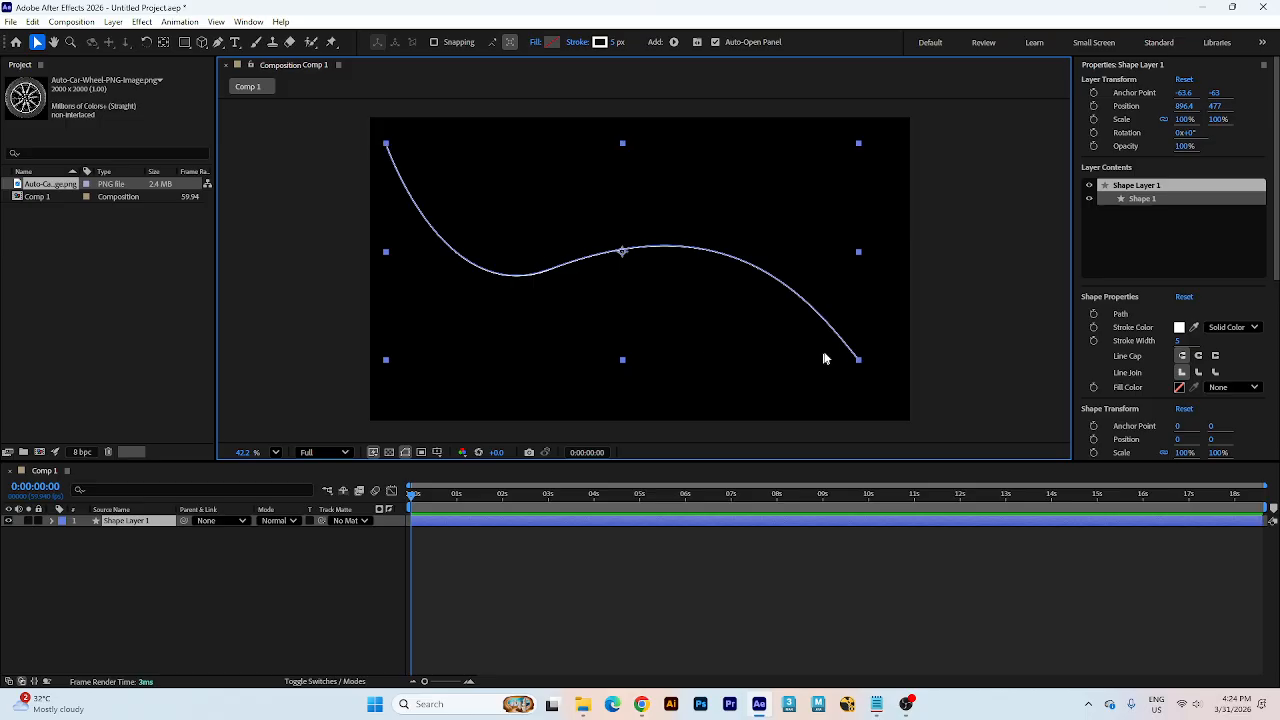
{"action": "left_click", "coordinate": [935, 315]}
{"action": "left_click", "coordinate": [452, 214]}
- Add Trim Paths to the curve's shape layer and expand its Start, End and Offset properties
{"action": "left_click", "coordinate": [52, 521]}
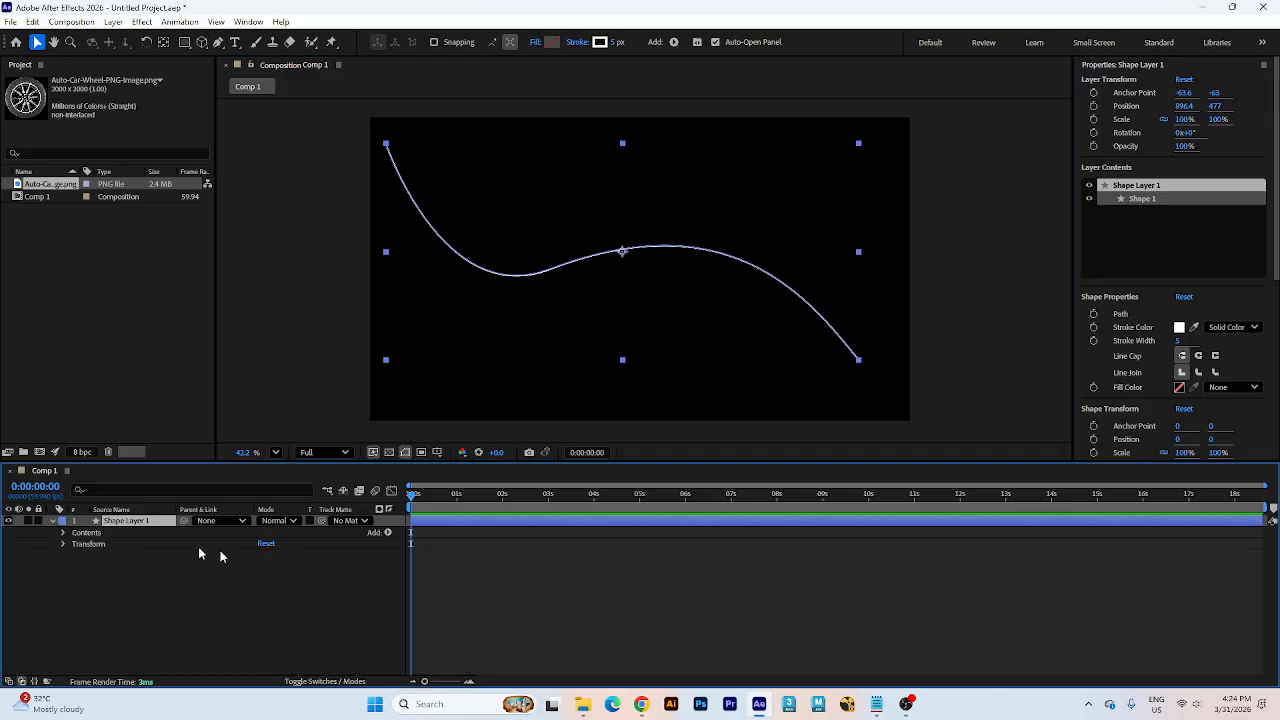
{"action": "left_click", "coordinate": [388, 532]}
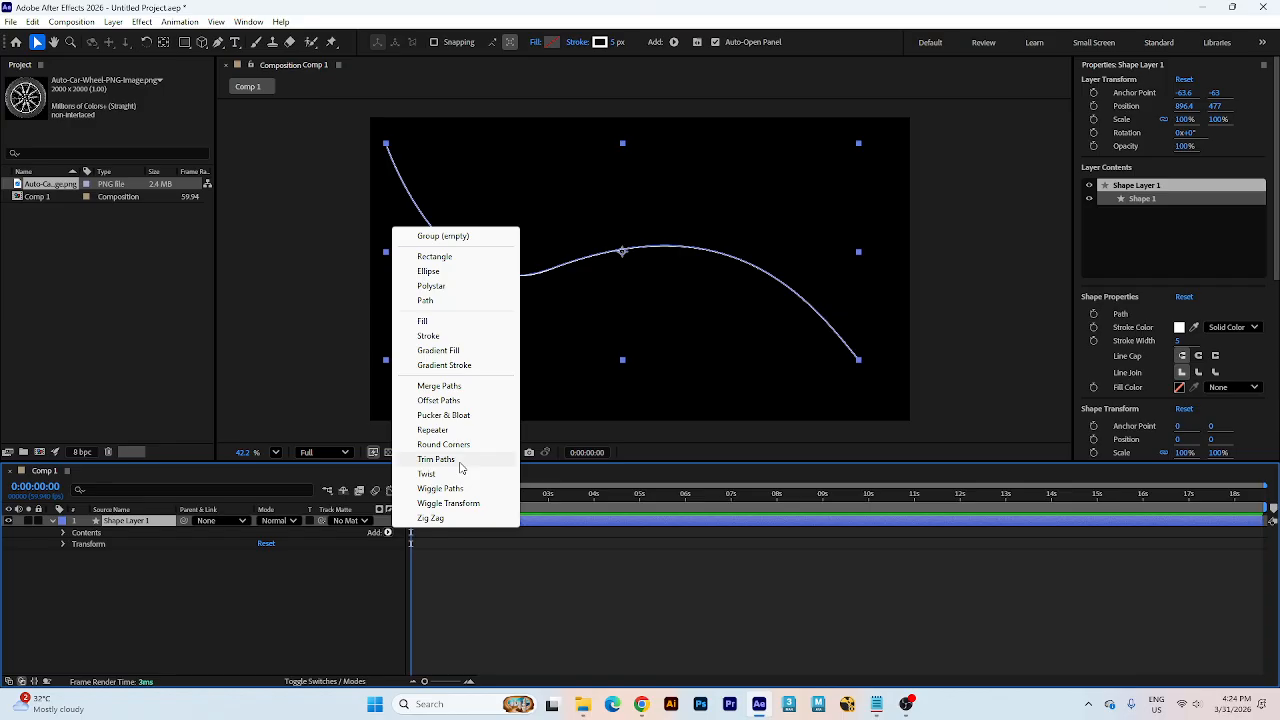
{"action": "left_click", "coordinate": [341, 573]}
{"action": "left_click", "coordinate": [109, 521]}
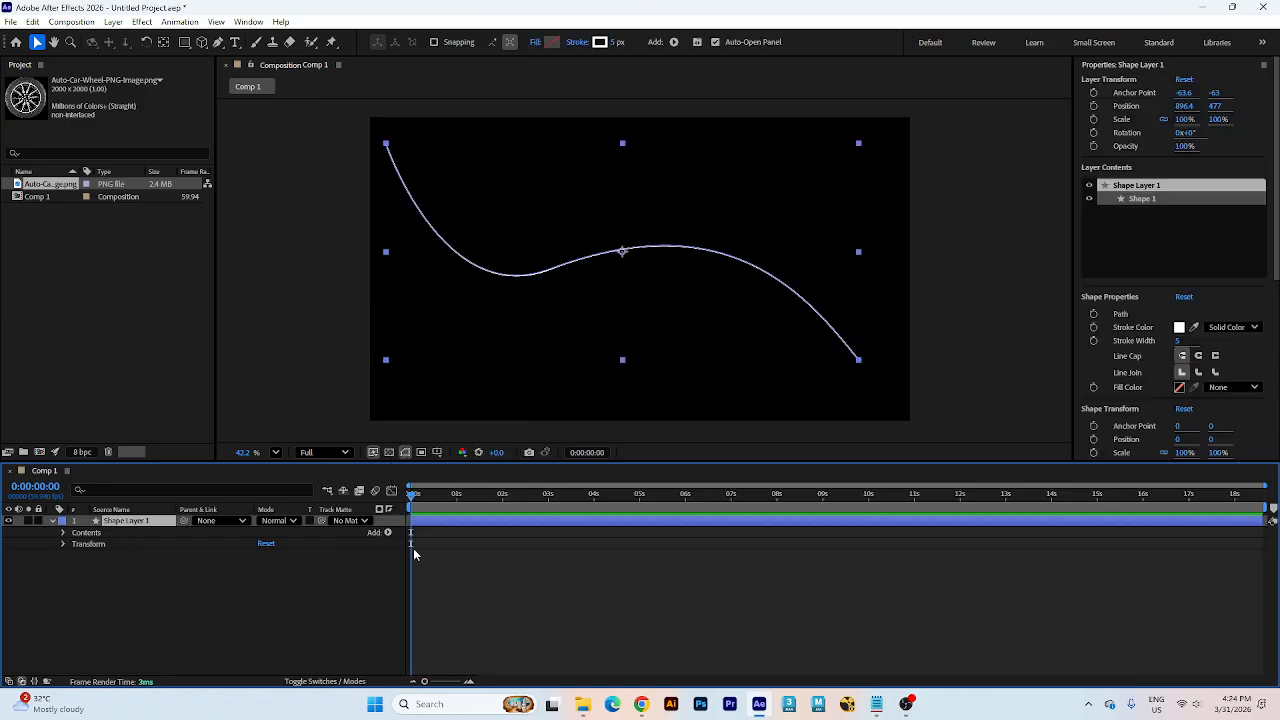
{"action": "left_click", "coordinate": [674, 42]}
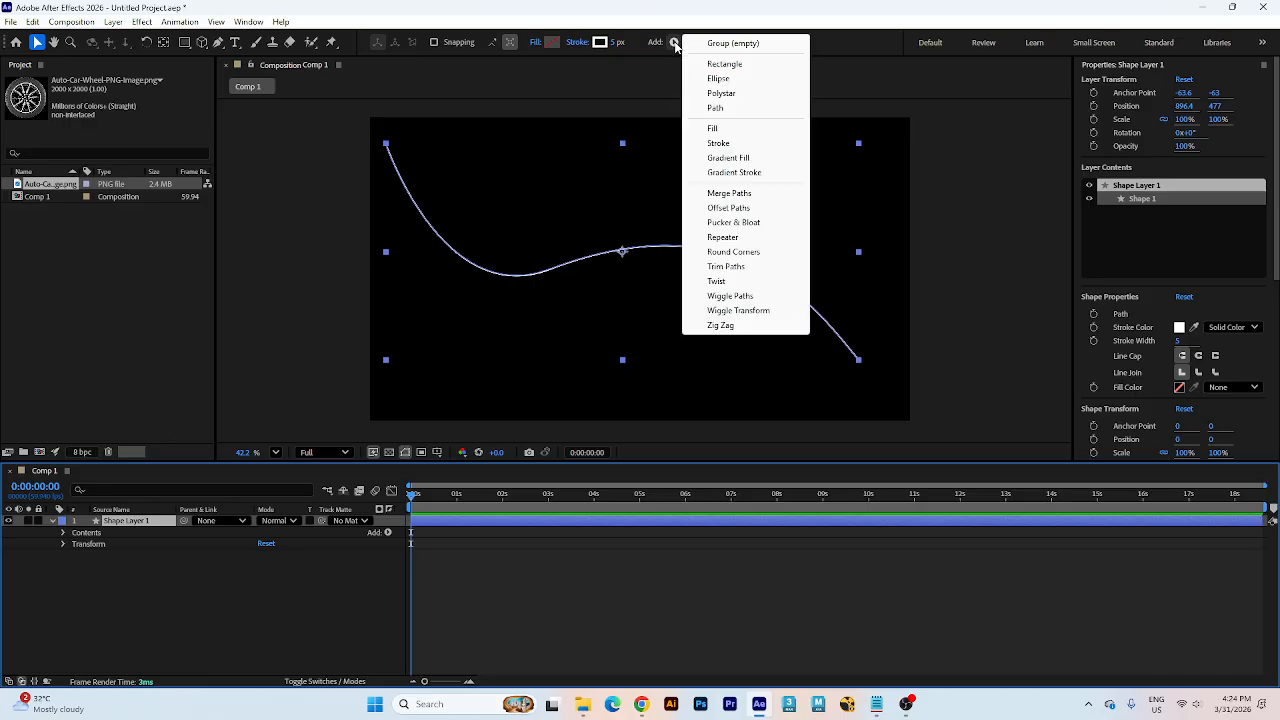
{"action": "left_click", "coordinate": [726, 267]}
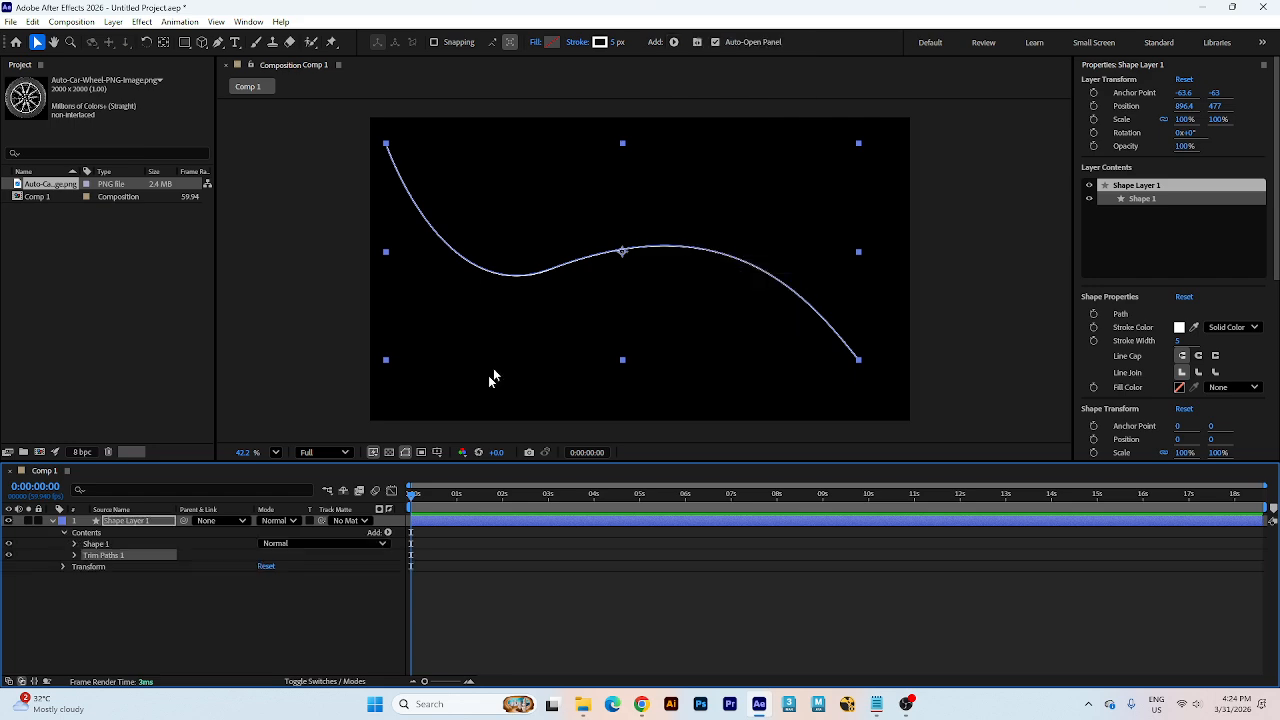
{"action": "left_click", "coordinate": [129, 603]}
{"action": "left_click", "coordinate": [75, 556]}
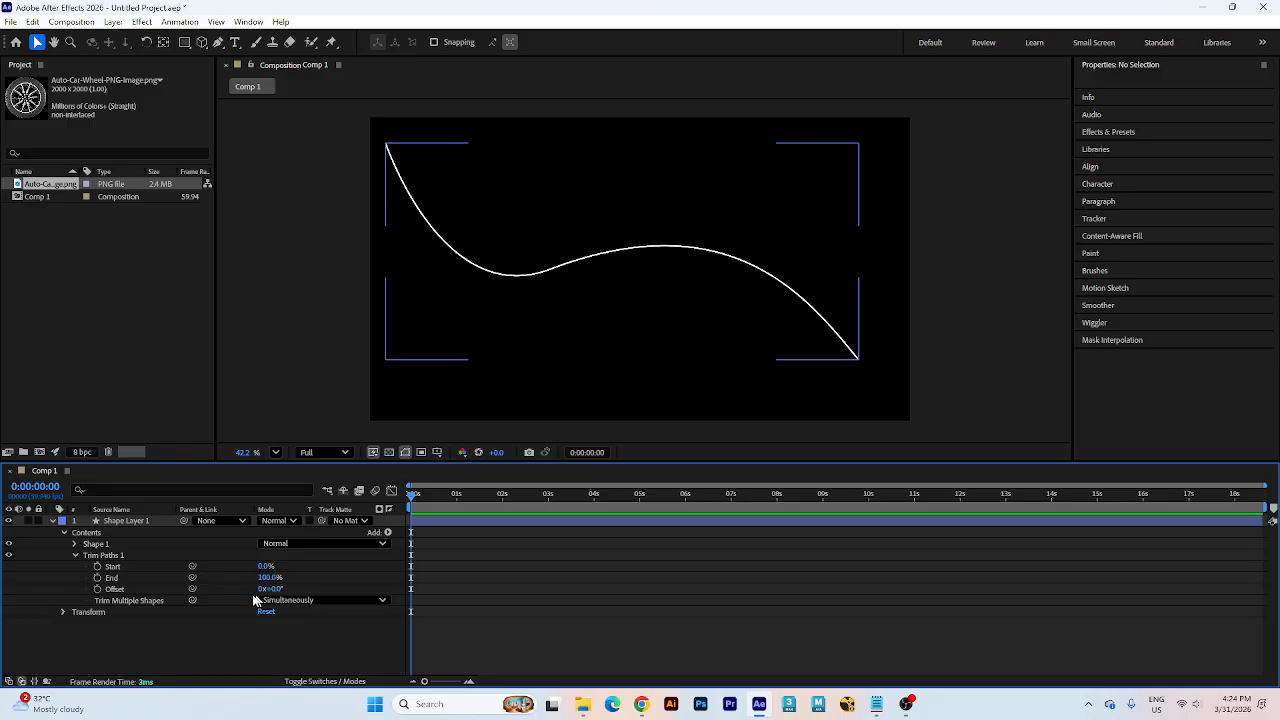
- Keyframe the Trim Paths Start from 0% at the beginning to a fully trimmed line at about 2 seconds, and preview it
{"action": "left_click", "coordinate": [97, 566]}
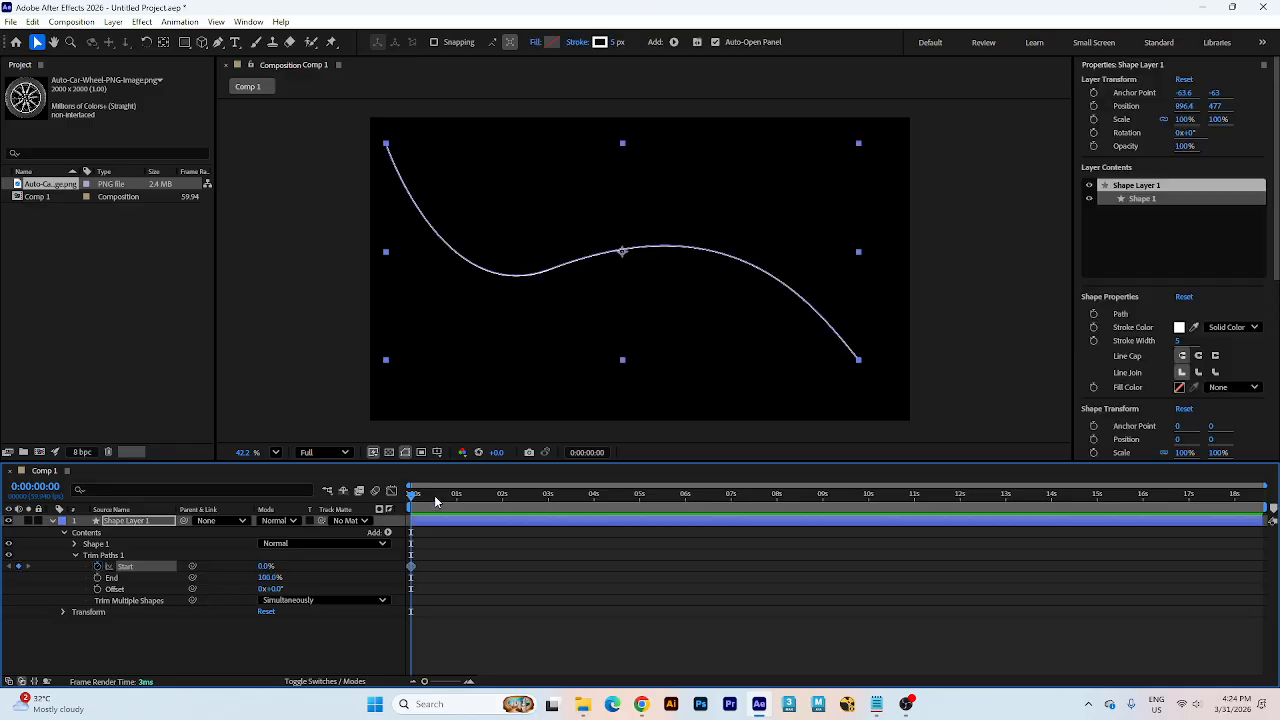
{"action": "left_click_drag", "start_coordinate": [442, 494], "coordinate": [499, 494]}
{"action": "left_click_drag", "start_coordinate": [262, 568], "coordinate": [343, 567]}
{"action": "left_click_drag", "start_coordinate": [452, 496], "coordinate": [396, 515]}
{"action": "key", "text": "space"}
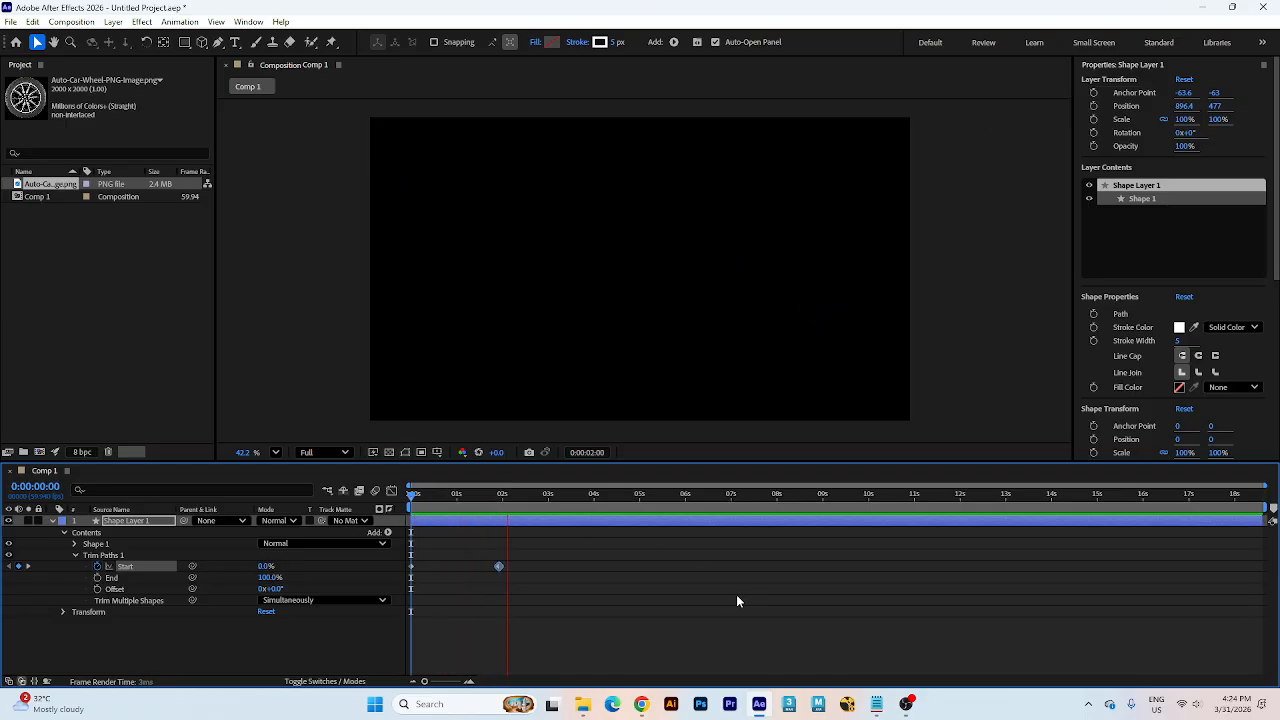
{"action": "key", "text": "space"}
{"action": "key", "text": "space"}
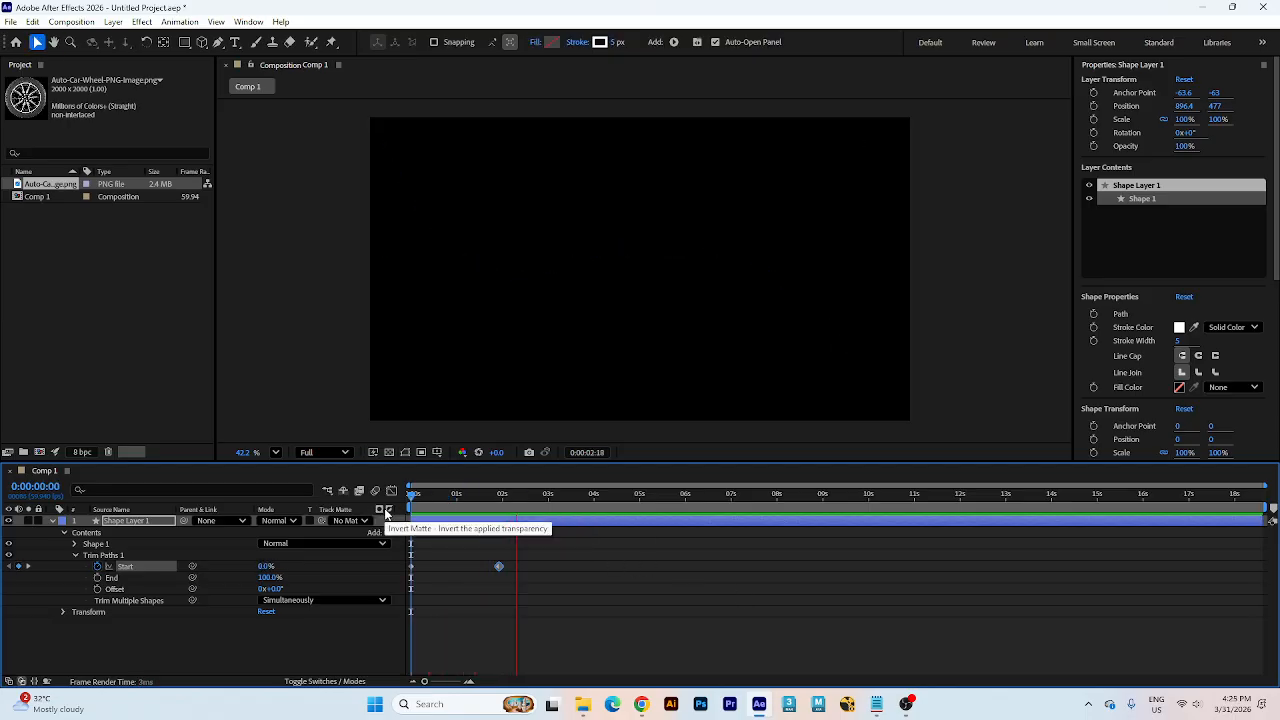
- Undo the Trim Paths Start animation, including its first keyframe
{"action": "key", "text": "ctrl+z"}
{"action": "key", "text": "ctrl+z"}
{"action": "key", "text": "ctrl+z"}
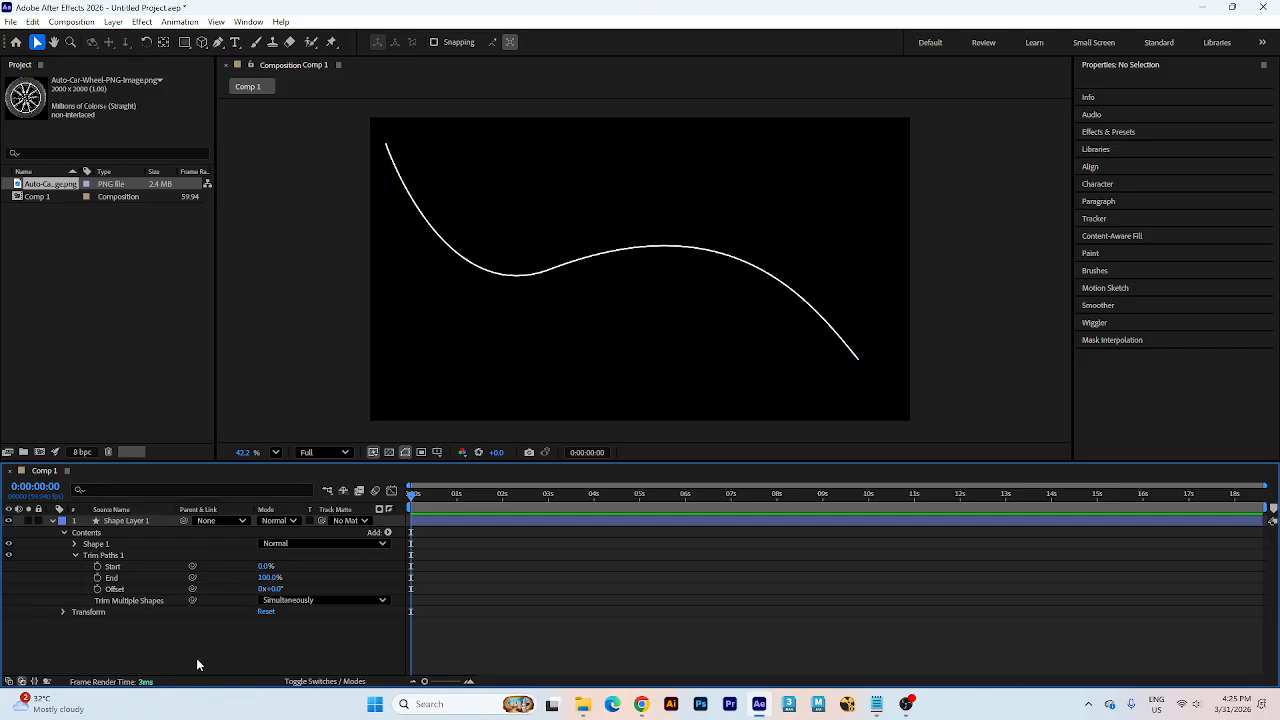
- Keyframe the Trim Paths End from 100% at the start to 0% at 0:00:00:40, and preview the animation
{"action": "left_click", "coordinate": [113, 580]}
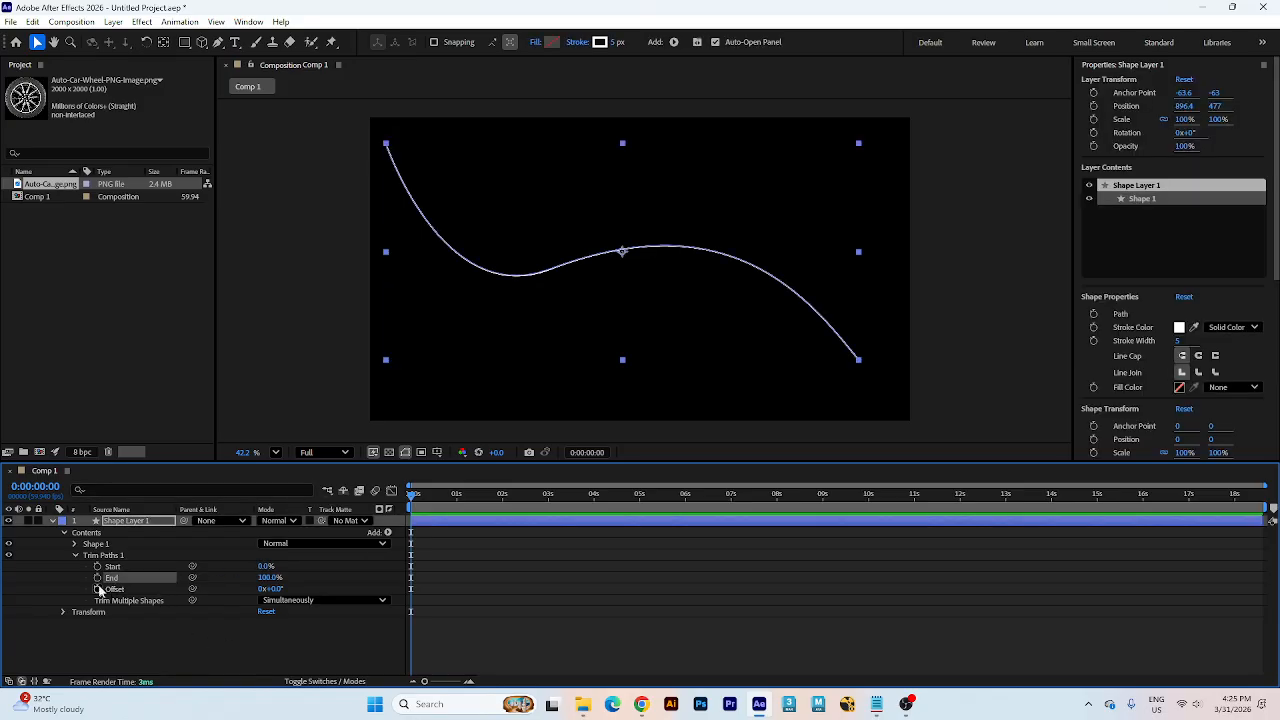
{"action": "left_click", "coordinate": [97, 577]}
{"action": "key", "text": "shift+Page_Down"}
{"action": "key", "text": "shift+Page_Down"}
{"action": "key", "text": "shift+Page_Down"}
{"action": "key", "text": "shift+Page_Down"}
{"action": "left_click_drag", "start_coordinate": [272, 579], "coordinate": [145, 588]}
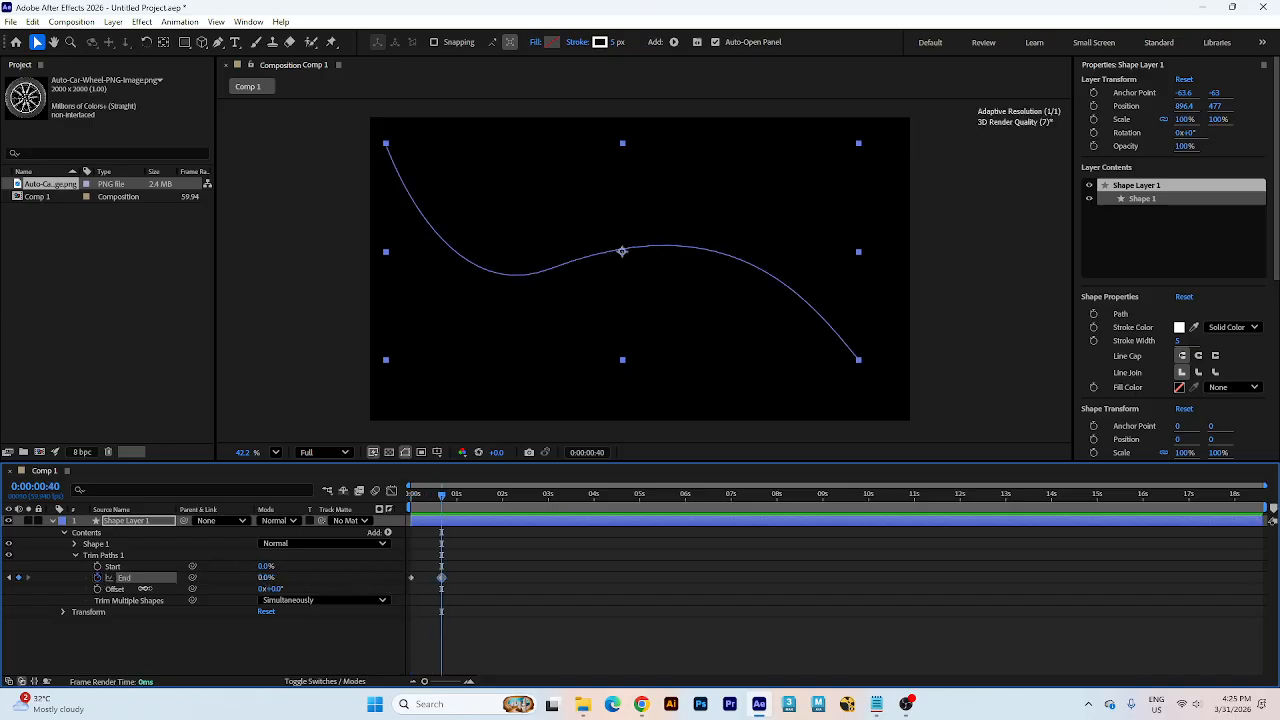
{"action": "key", "text": "Home"}
{"action": "key", "text": "space"}
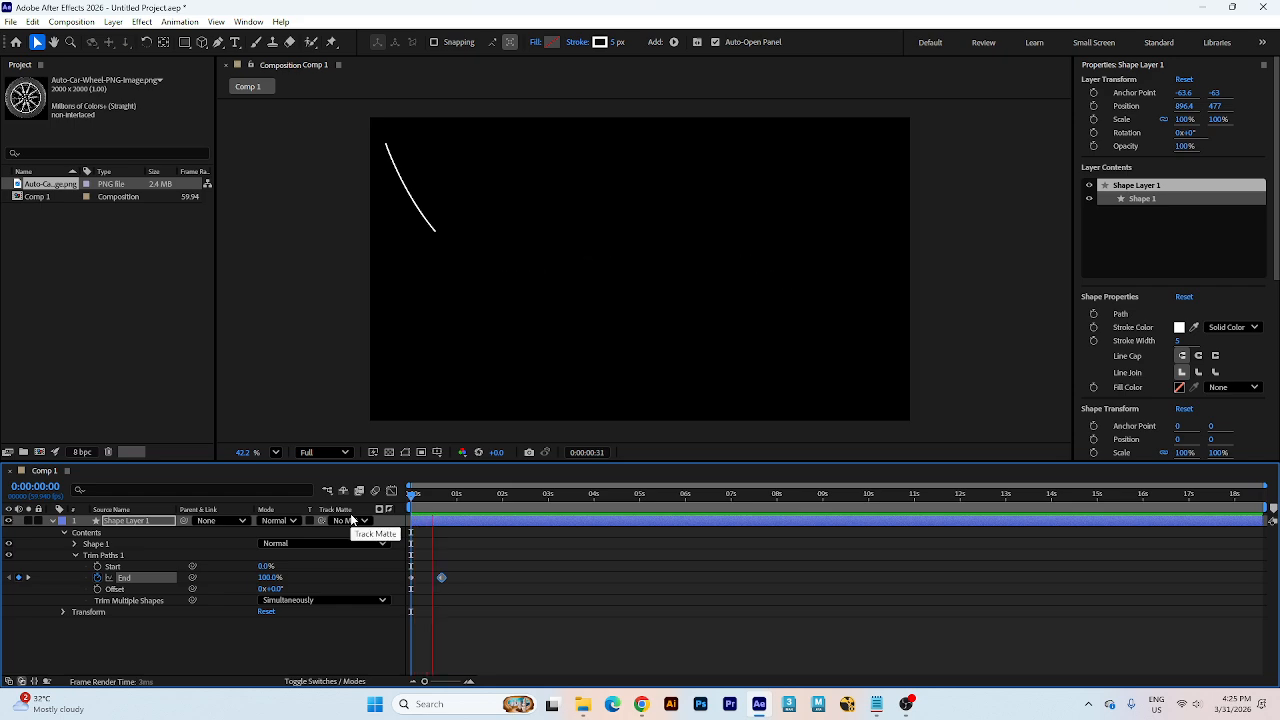
- Move the second End keyframe to about 3 seconds and preview the slower animation
{"action": "left_click_drag", "start_coordinate": [441, 577], "coordinate": [544, 577]}
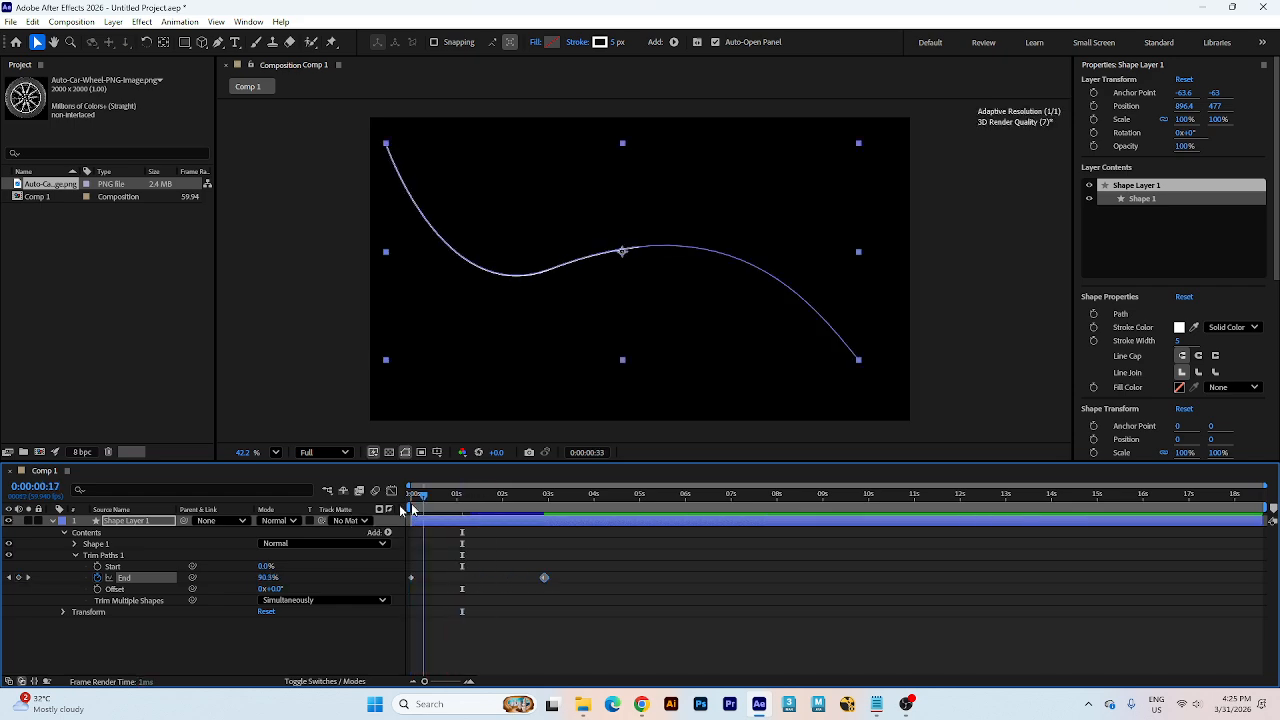
{"action": "key", "text": "Home"}
{"action": "key", "text": "space"}
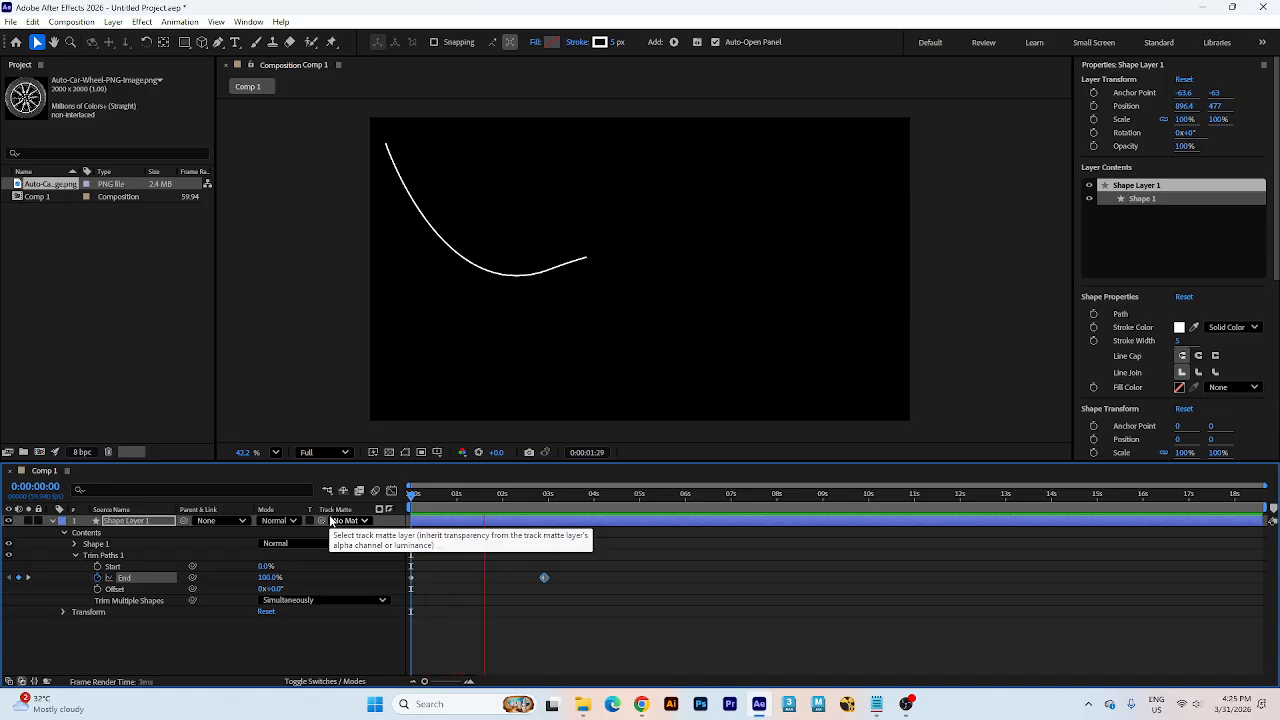
{"action": "key", "text": "space"}
- Undo the keyframe move and the second End keyframe, and return to the start of the timeline
{"action": "key", "text": "ctrl+z"}
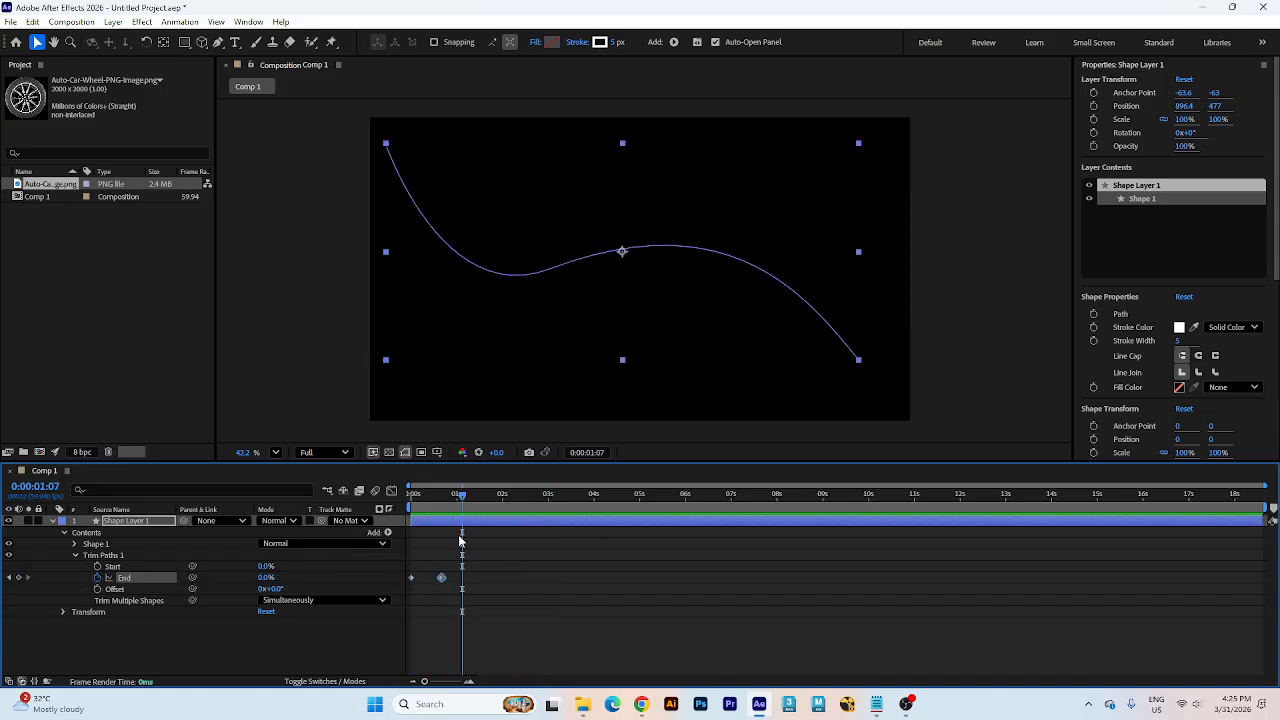
{"action": "key", "text": "ctrl+z"}
{"action": "left_click_drag", "start_coordinate": [428, 498], "coordinate": [402, 510]}
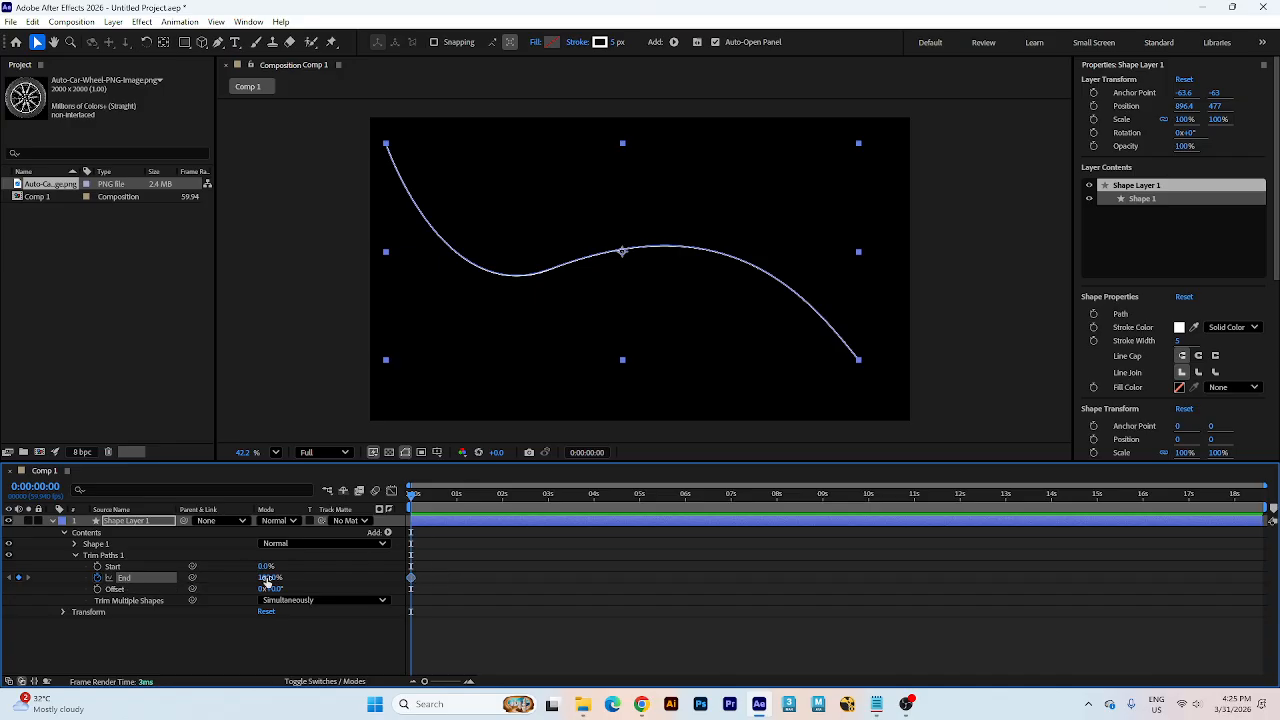
- Keyframe the Trim Paths End from 0% at the start to 100% at 0:00:02:32, and preview the line drawing on
{"action": "left_click_drag", "start_coordinate": [269, 580], "coordinate": [152, 596]}
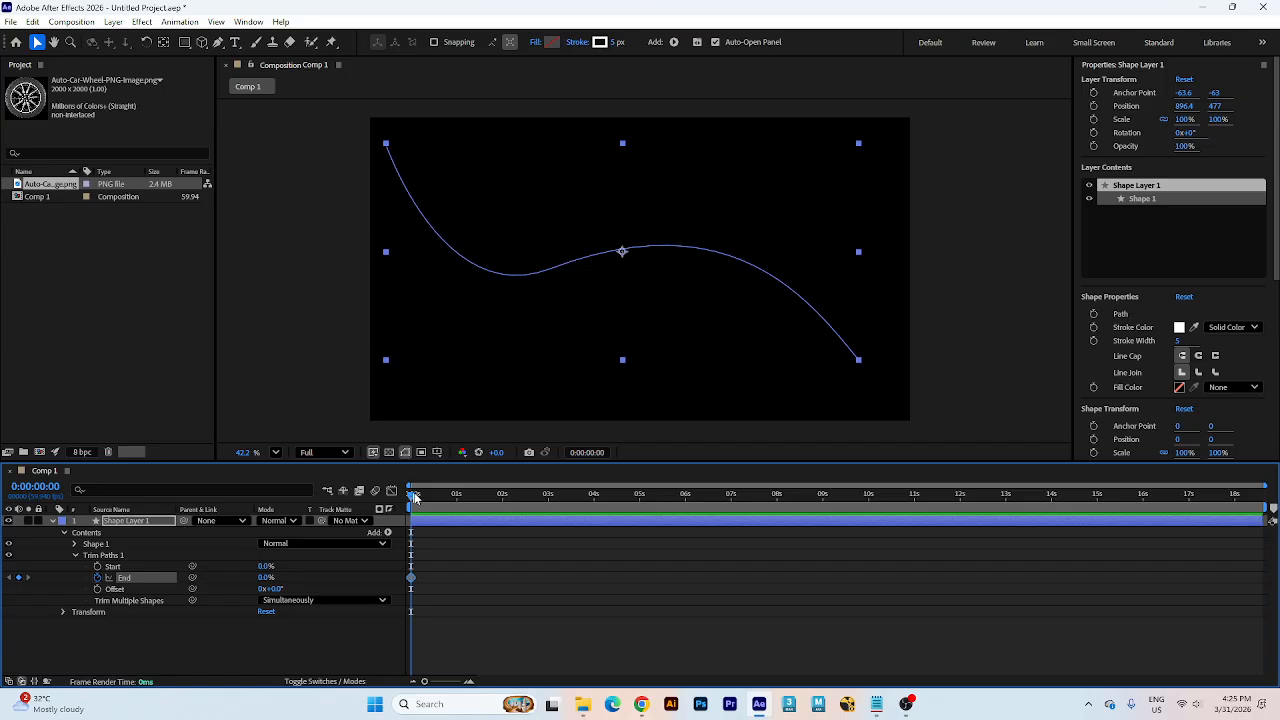
{"action": "left_click", "coordinate": [527, 494]}
{"action": "left_click_drag", "start_coordinate": [262, 578], "coordinate": [306, 577]}
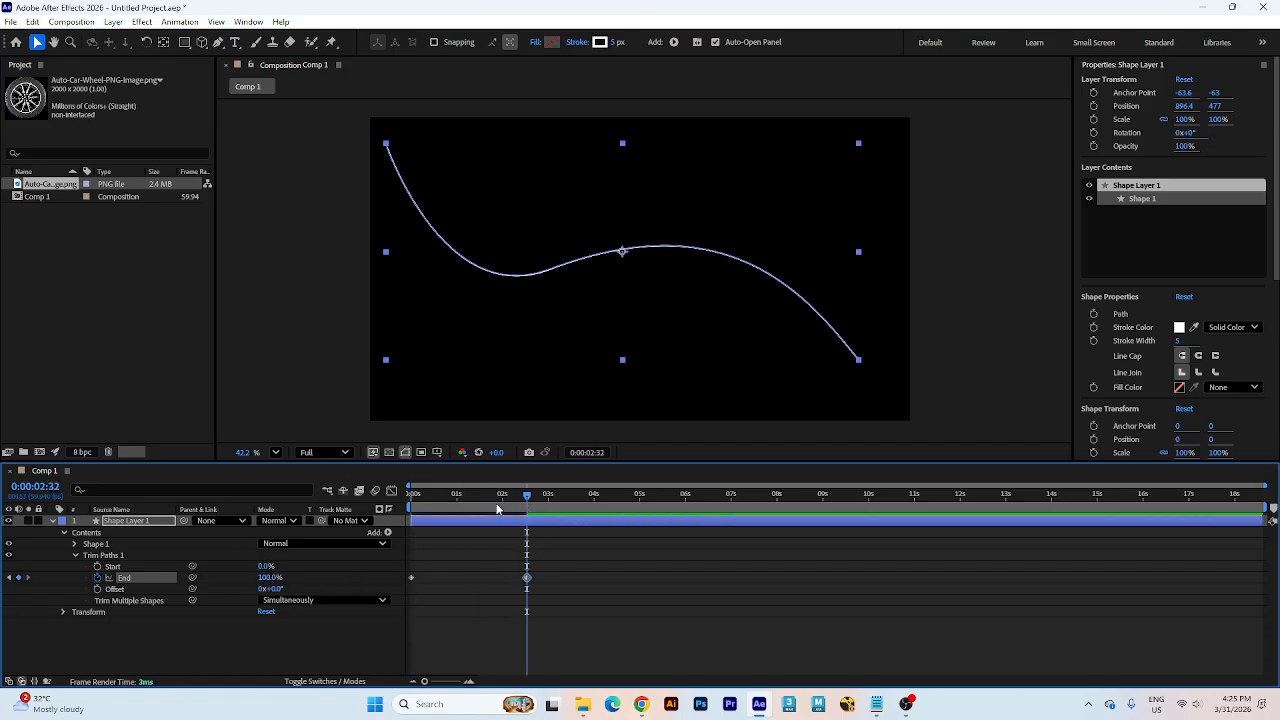
{"action": "key", "text": "Home"}
{"action": "key", "text": "space"}
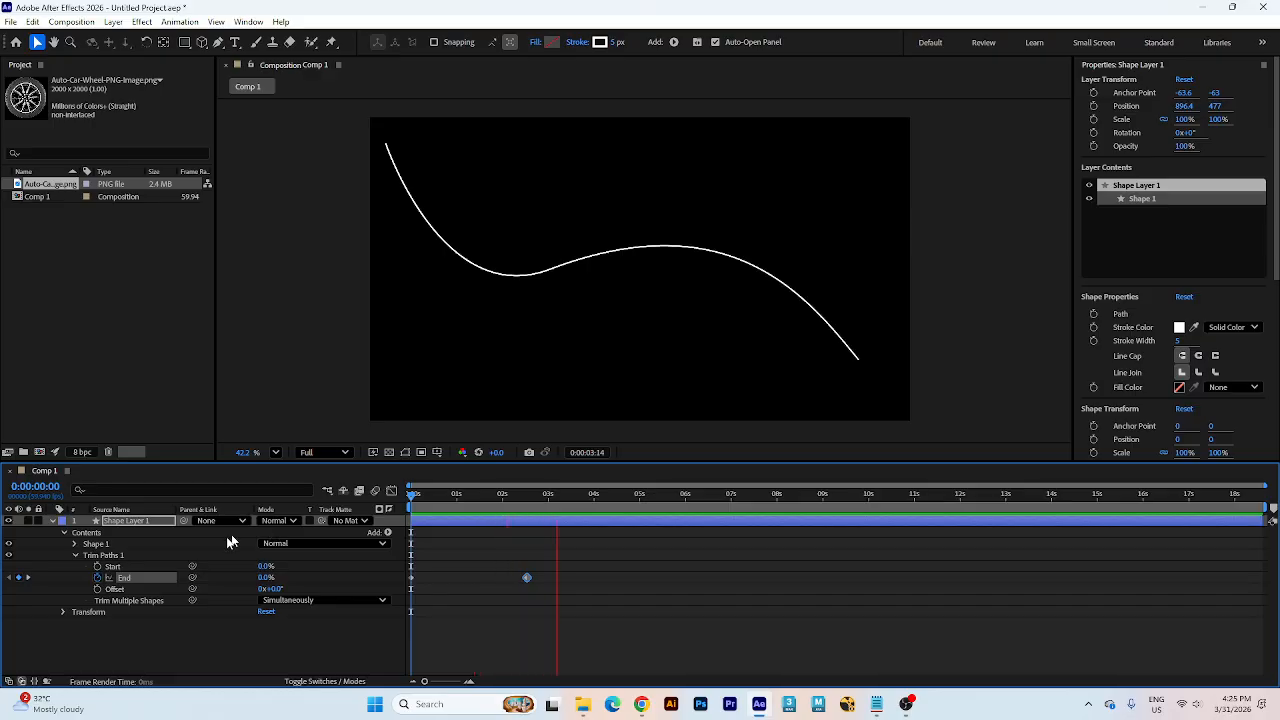
{"action": "key", "text": "space"}
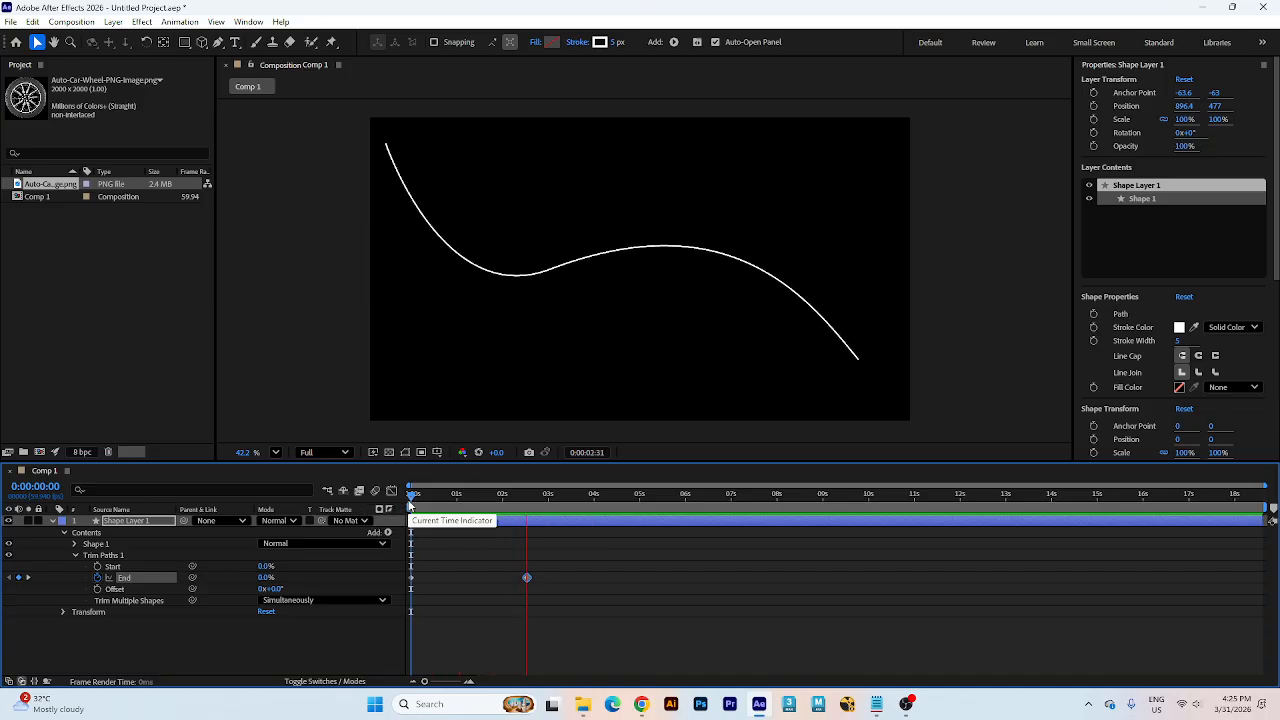
{"action": "key", "text": "space"}
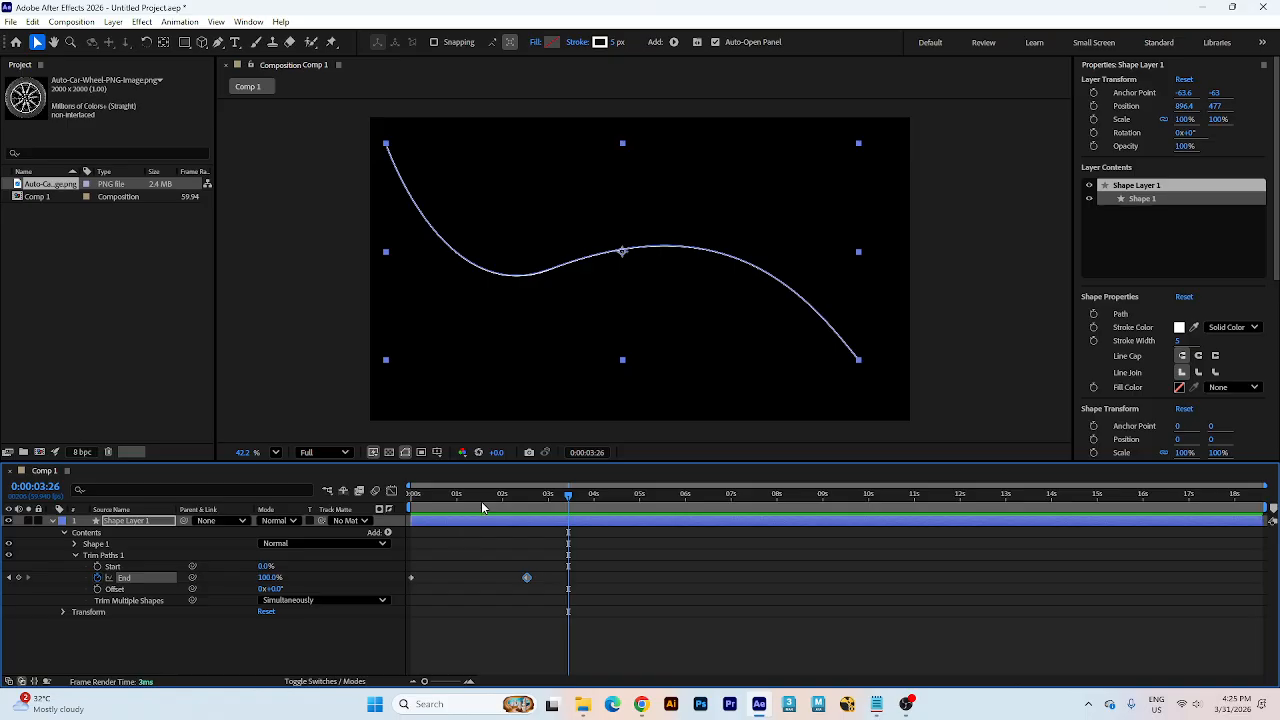
- Remove the End keyframes and trim the line to a short segment with Start at 26% and End at 52%
{"action": "key", "text": "Home"}
{"action": "left_click", "coordinate": [98, 578]}
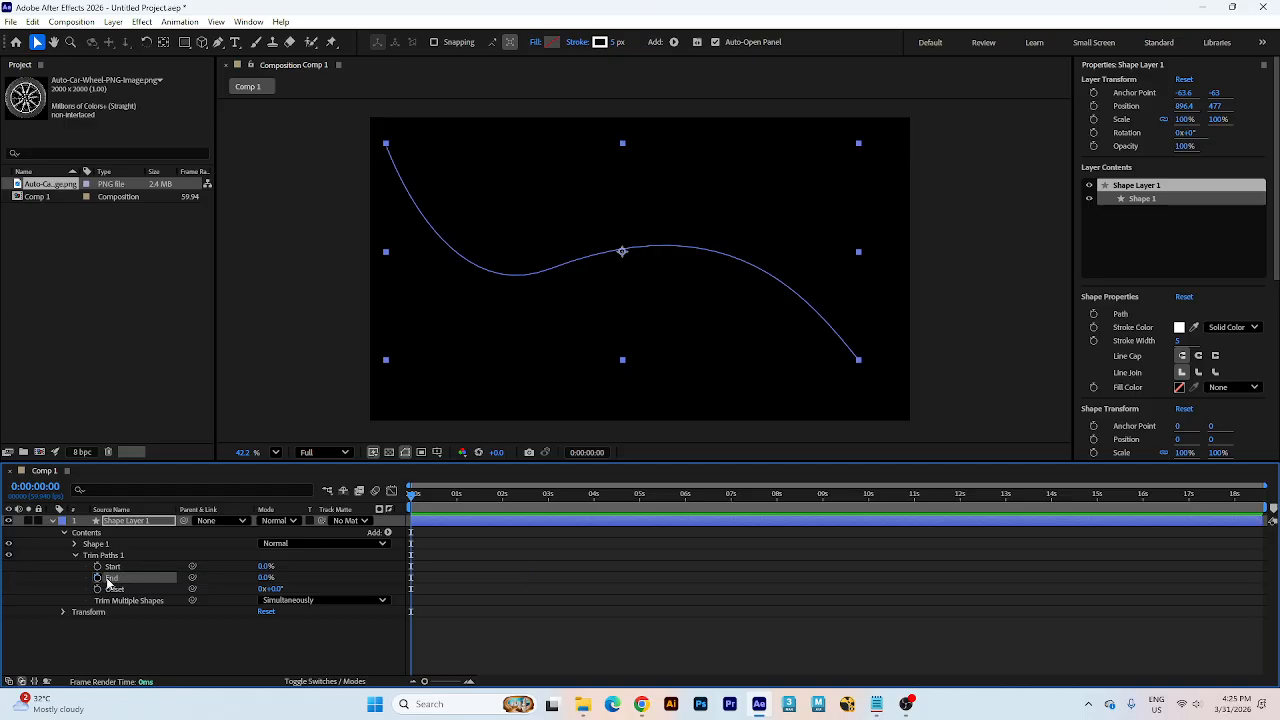
{"action": "mouse_move", "coordinate": [265, 580]}
{"action": "left_mouse_down"}
{"action": "mouse_move", "coordinate": [230, 585]}
{"action": "mouse_move", "coordinate": [265, 585]}
{"action": "mouse_move", "coordinate": [278, 567]}
{"action": "left_mouse_up"}
{"action": "left_click", "coordinate": [487, 570]}
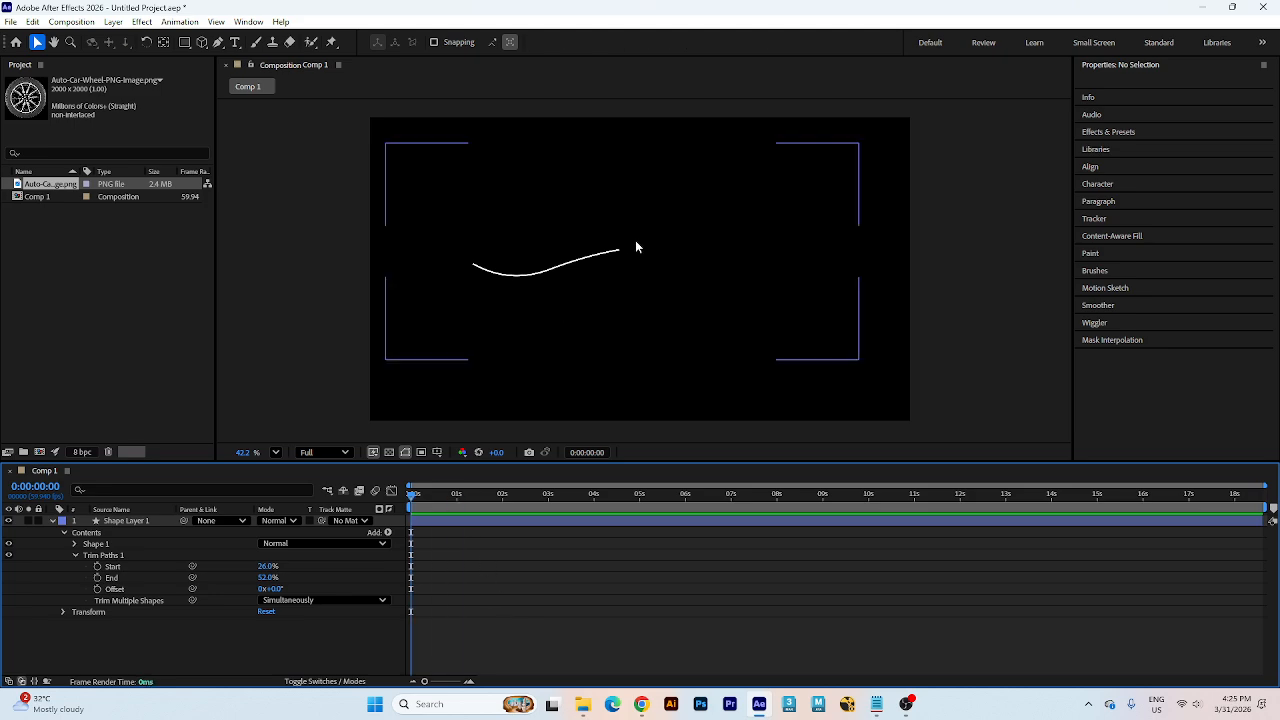
{"action": "left_click", "coordinate": [560, 261]}
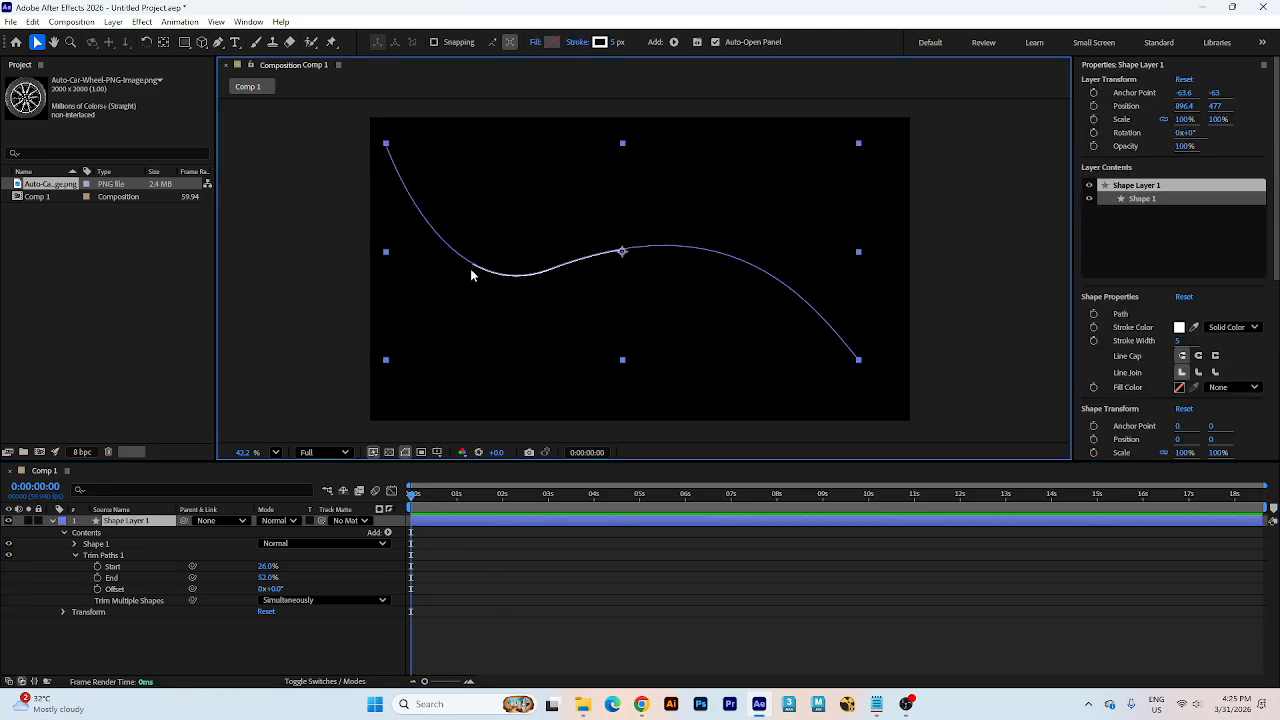
{"action": "left_click", "coordinate": [770, 385]}
{"action": "key", "text": "apostrophe"}
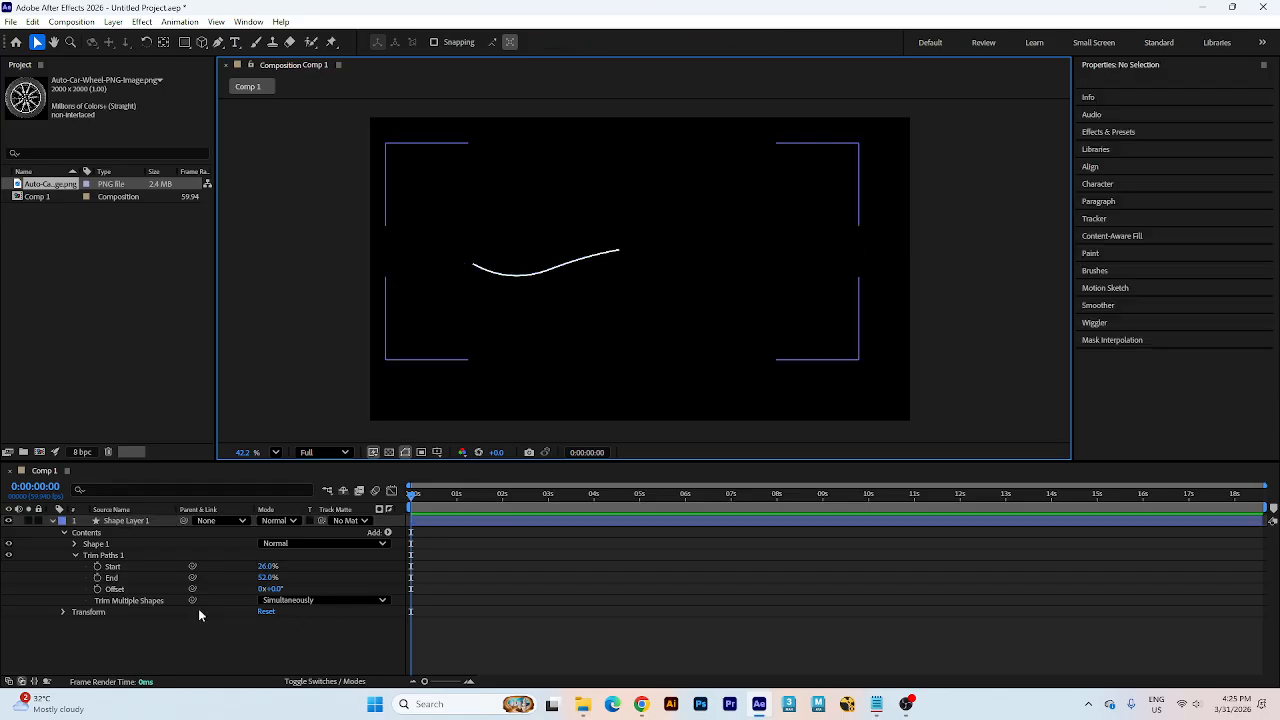
- Keyframe the Trim Paths Offset from 0 at the start to 5 revolutions at 0:00:08:15, and preview the travelling segment
{"action": "left_click", "coordinate": [97, 589]}
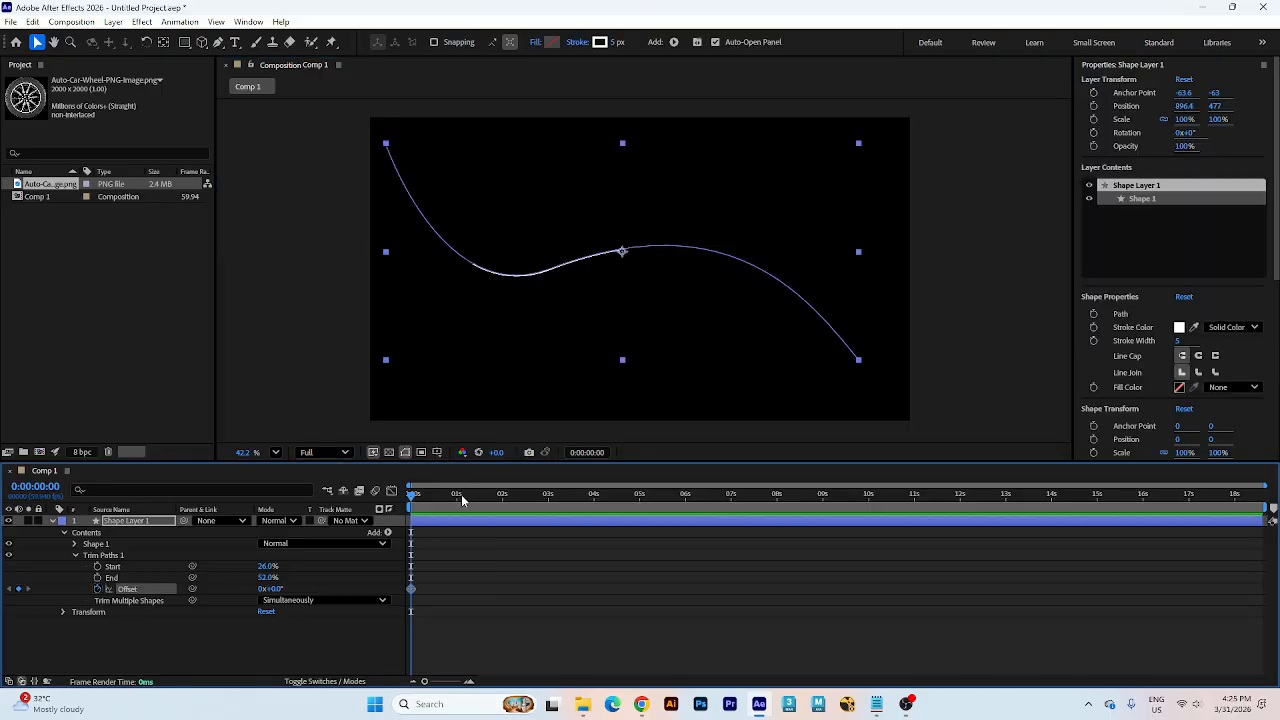
{"action": "left_click", "coordinate": [788, 494]}
{"action": "left_click", "coordinate": [264, 589]}
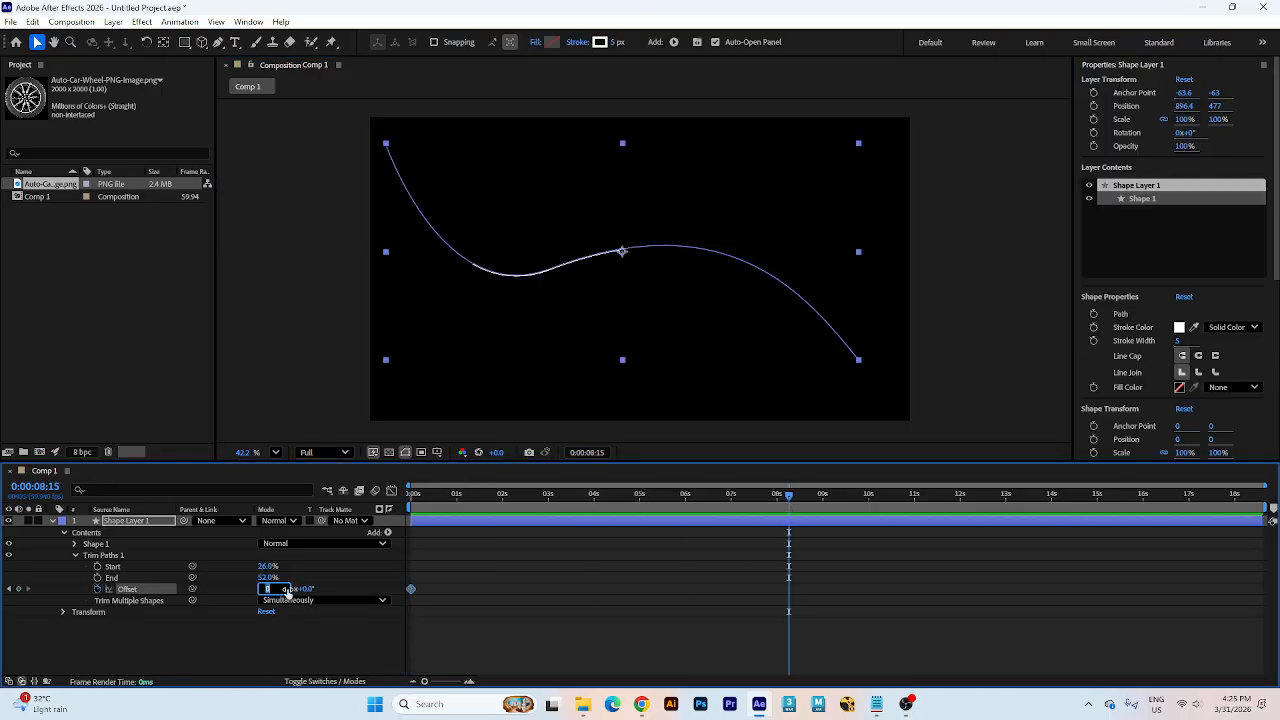
{"action": "type", "text": "5"}
{"action": "key", "text": "Return"}
{"action": "key", "text": "Home"}
{"action": "key", "text": "space"}
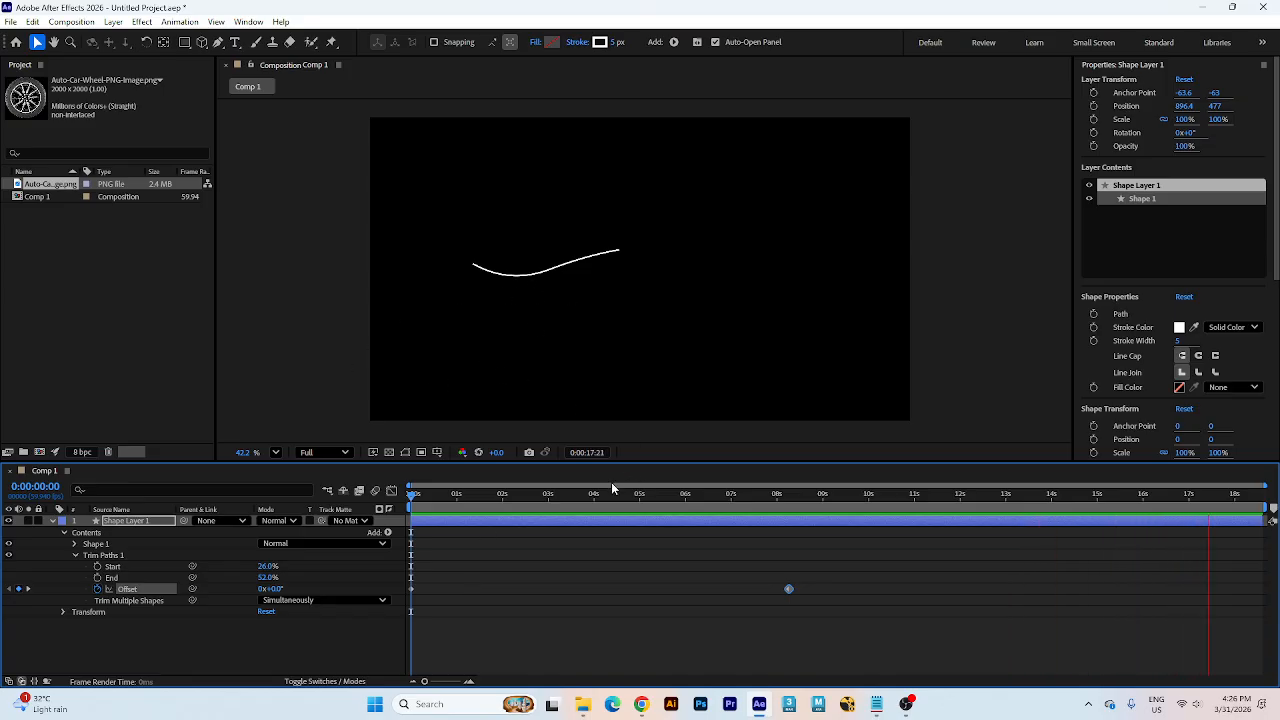
{"action": "key", "text": "space"}
{"action": "key", "text": "space"}
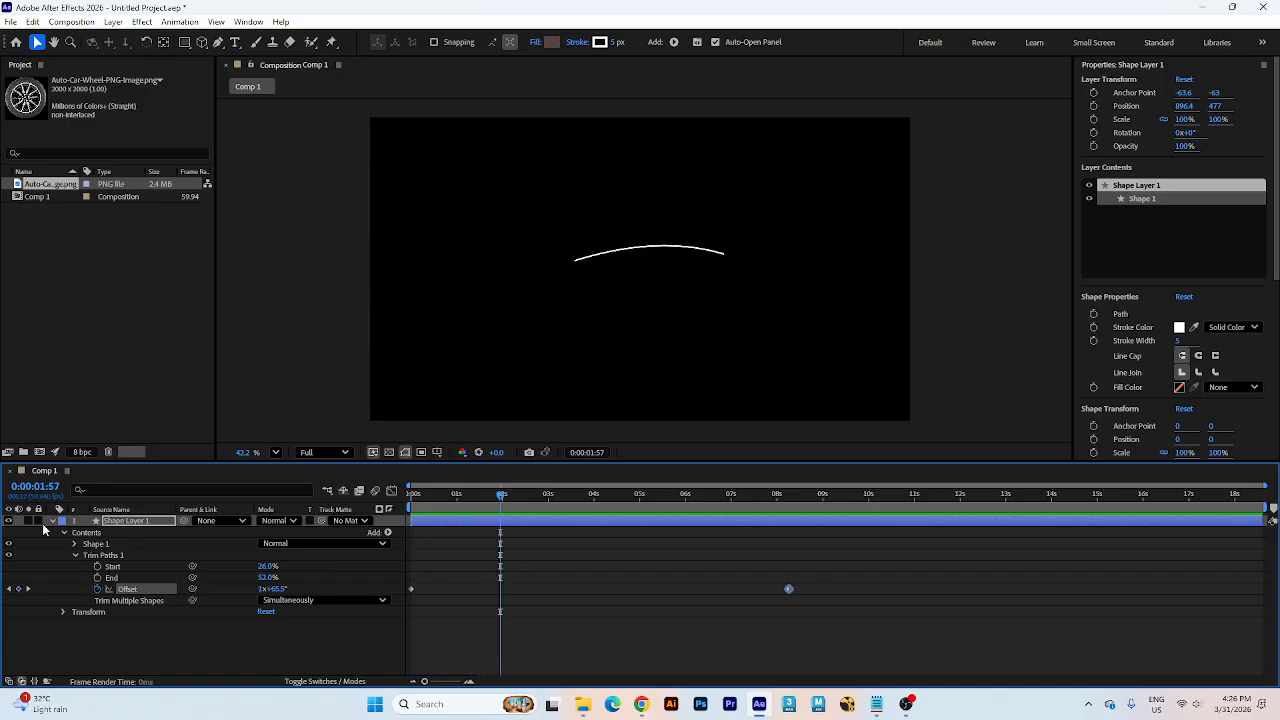
- Collapse the curved line's shape layer and delete it from the composition
{"action": "left_click", "coordinate": [52, 521]}
{"action": "left_click", "coordinate": [180, 584]}
{"action": "left_click", "coordinate": [158, 521]}
{"action": "key", "text": "Delete"}
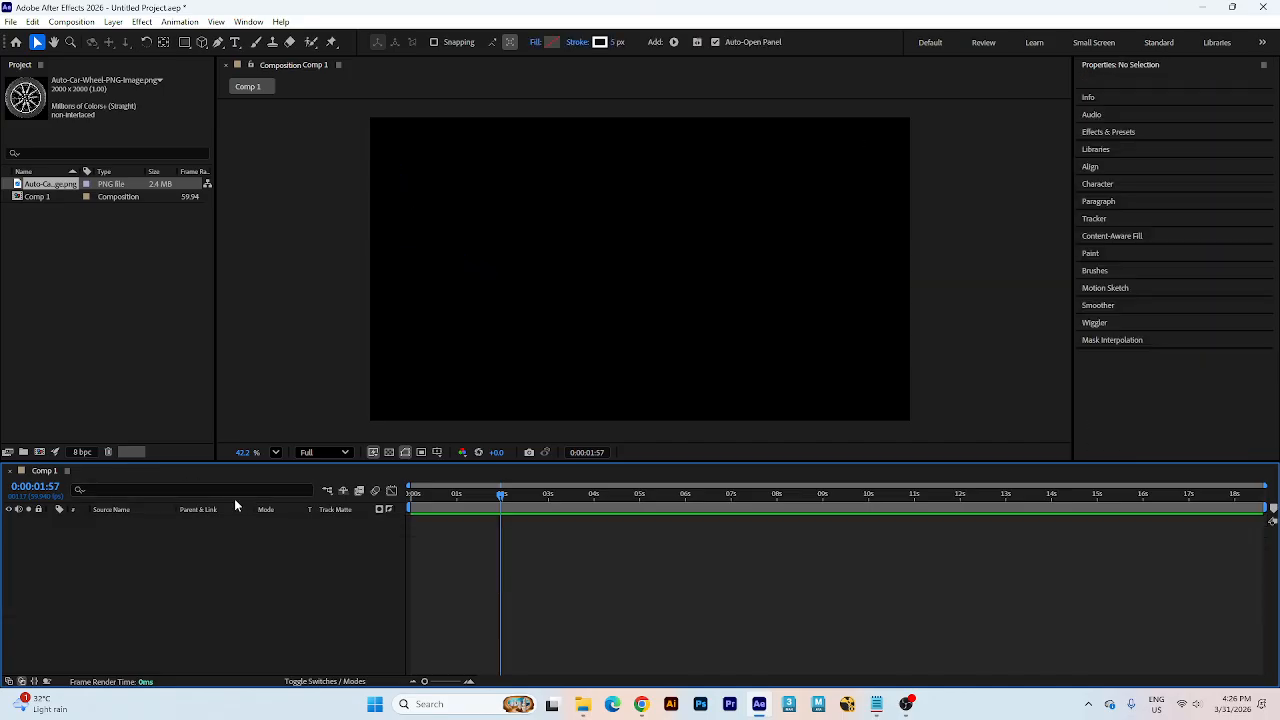
- Draw a circle about 892 px in diameter with the Ellipse tool and centre it in the composition
{"action": "left_click", "coordinate": [276, 452]}
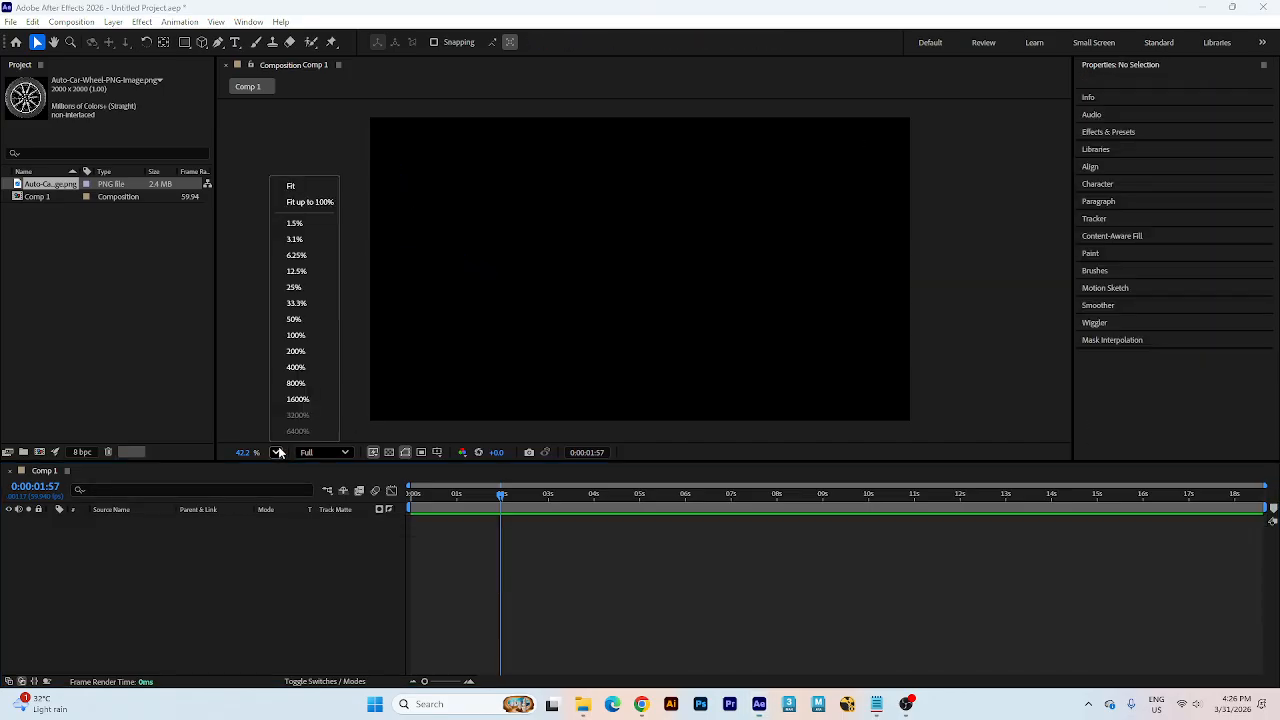
{"action": "left_click", "coordinate": [302, 186]}
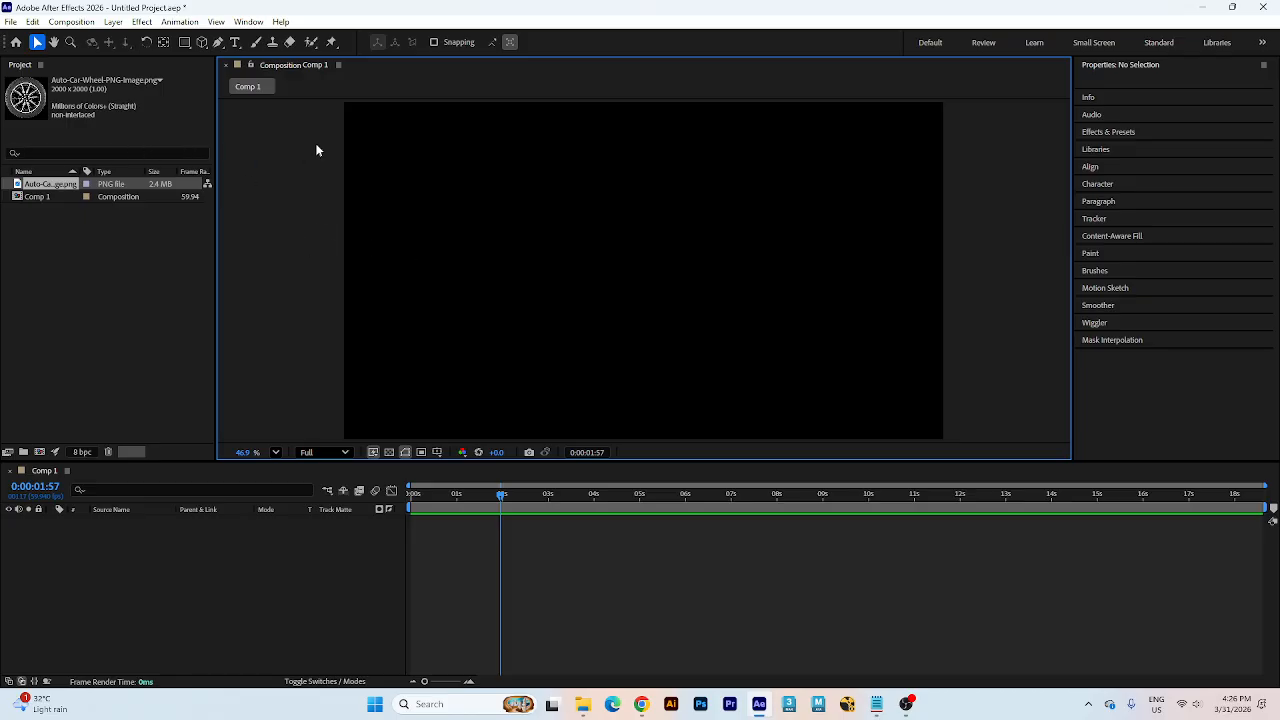
{"action": "left_click_drag", "start_coordinate": [184, 41], "coordinate": [232, 74]}
{"action": "mouse_move", "coordinate": [623, 281]}
{"action": "left_mouse_down"}
{"action": "mouse_move", "coordinate": [803, 349]}
{"action": "mouse_move", "coordinate": [760, 331]}
{"action": "left_mouse_up"}
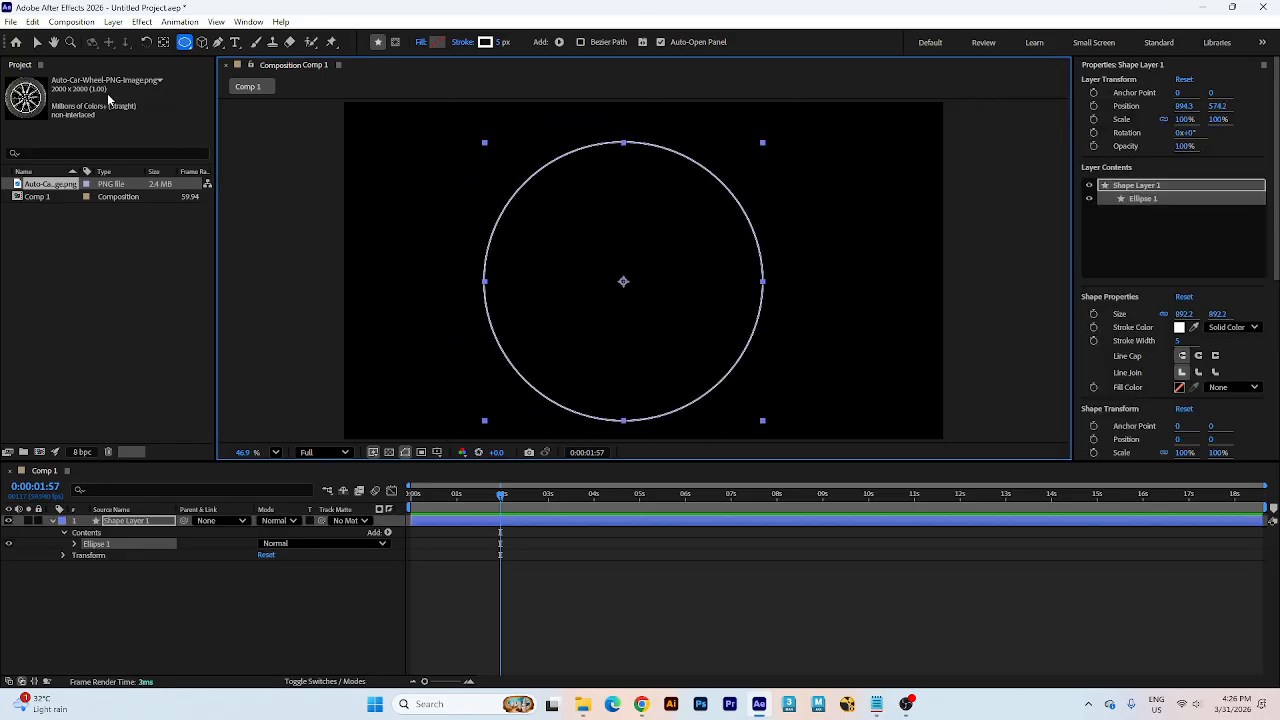
{"action": "left_click", "coordinate": [37, 41]}
{"action": "left_click", "coordinate": [826, 207]}
{"action": "left_click", "coordinate": [734, 248]}
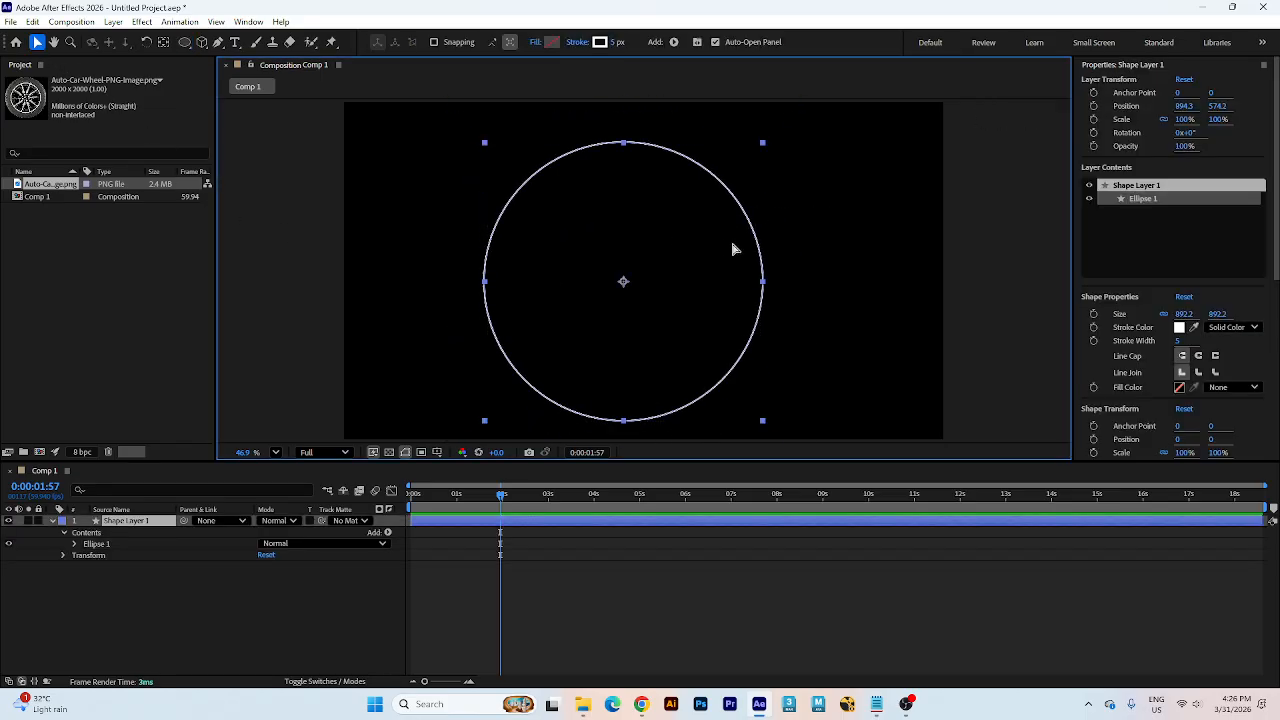
{"action": "key", "text": "ctrl+Home"}
{"action": "left_click", "coordinate": [731, 236]}
{"action": "left_click", "coordinate": [730, 235]}
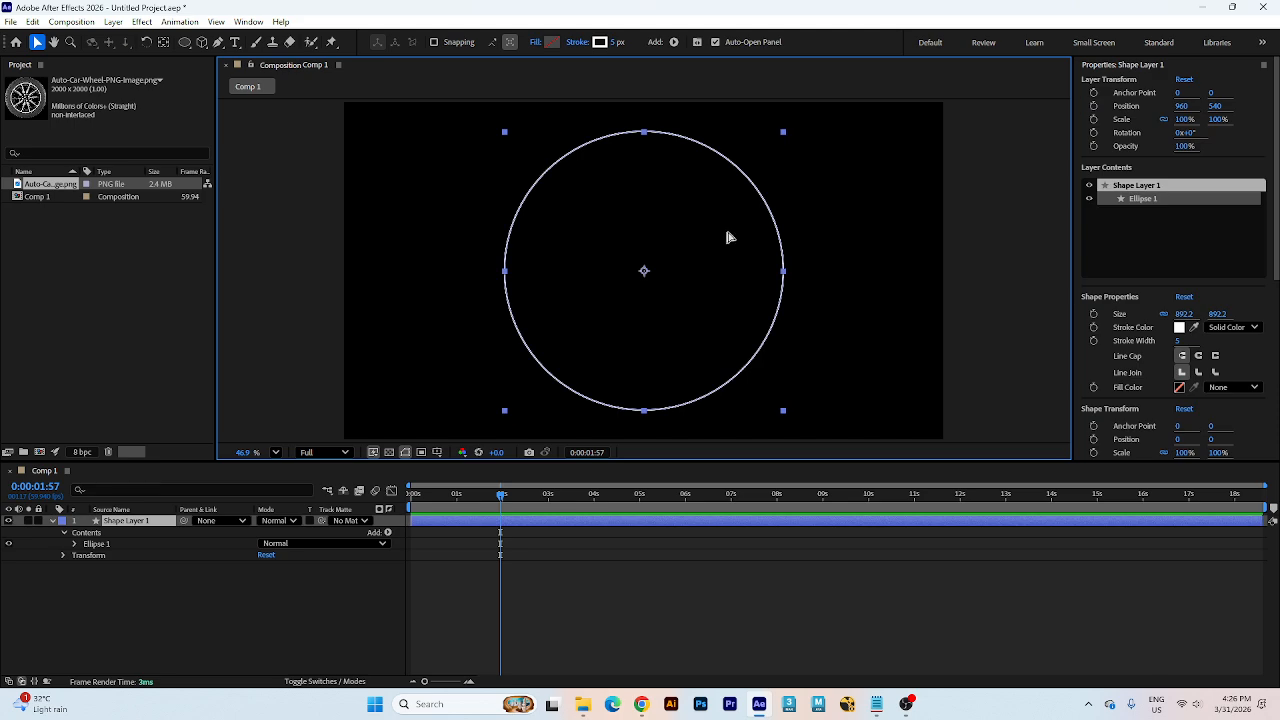
- Duplicate the circle and scale the copy to about 80.4% to form a smaller concentric circle
{"action": "key", "text": "ctrl+d"}
{"action": "left_click_drag", "start_coordinate": [787, 133], "coordinate": [746, 158]}
{"action": "left_click", "coordinate": [886, 182]}
{"action": "left_click", "coordinate": [753, 242]}
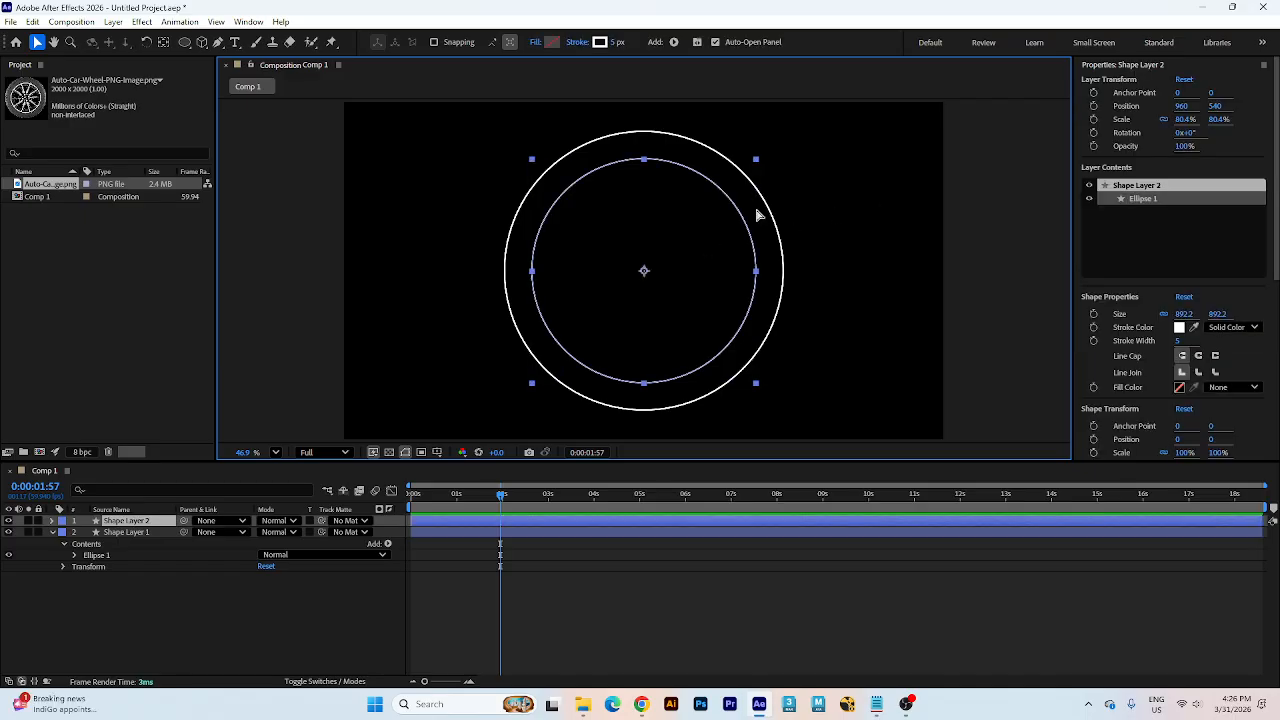
- Duplicate the inner circle, scale the copy to about 89.5%, and give it a 50 px stroke
{"action": "key", "text": "ctrl+d"}
{"action": "left_click_drag", "start_coordinate": [760, 159], "coordinate": [769, 154]}
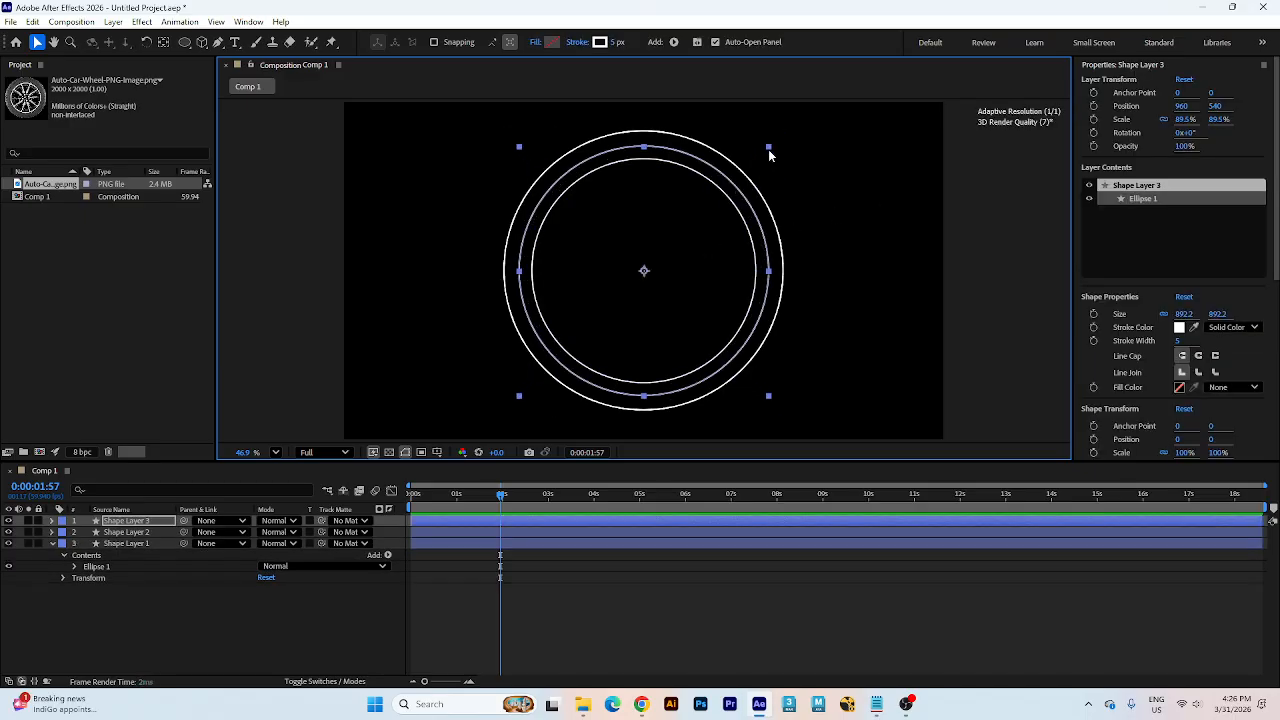
{"action": "left_click_drag", "start_coordinate": [615, 42], "coordinate": [650, 41]}
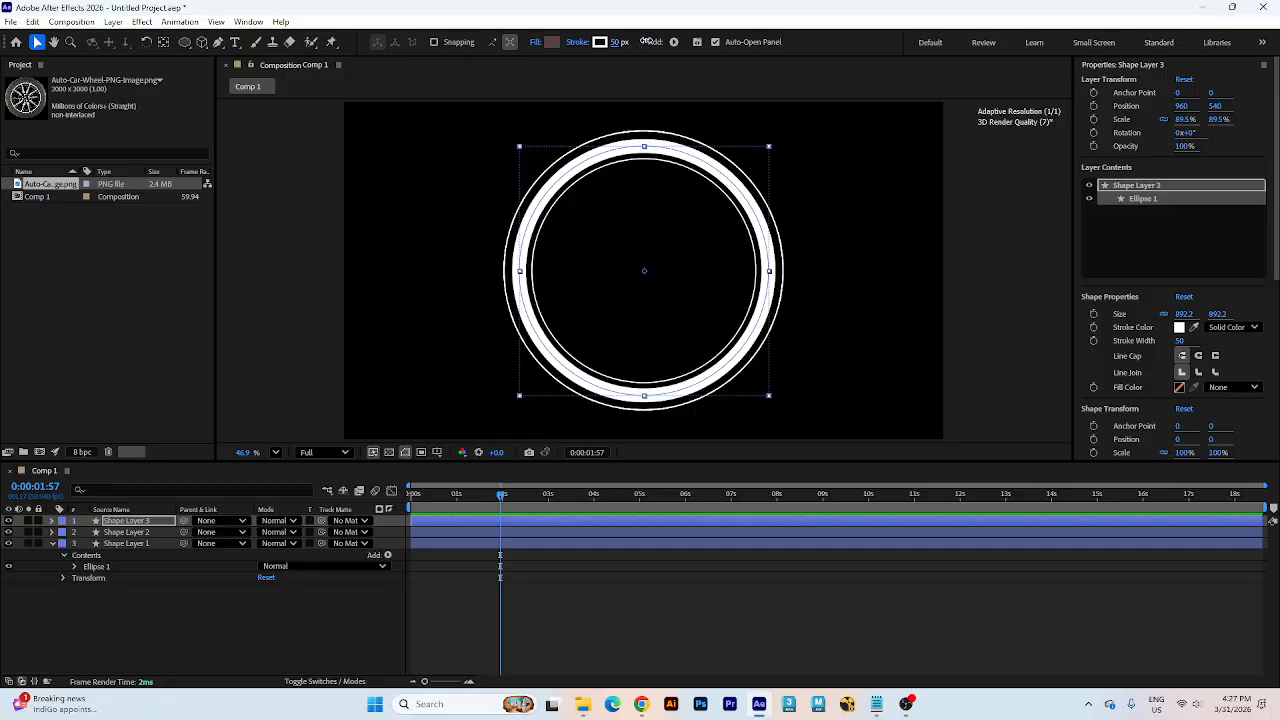
- Scale the thick ring to about 90.9% so it sits evenly between the two thin circles
{"action": "left_click", "coordinate": [737, 202]}
{"action": "left_click", "coordinate": [760, 215]}
{"action": "left_click", "coordinate": [769, 150]}
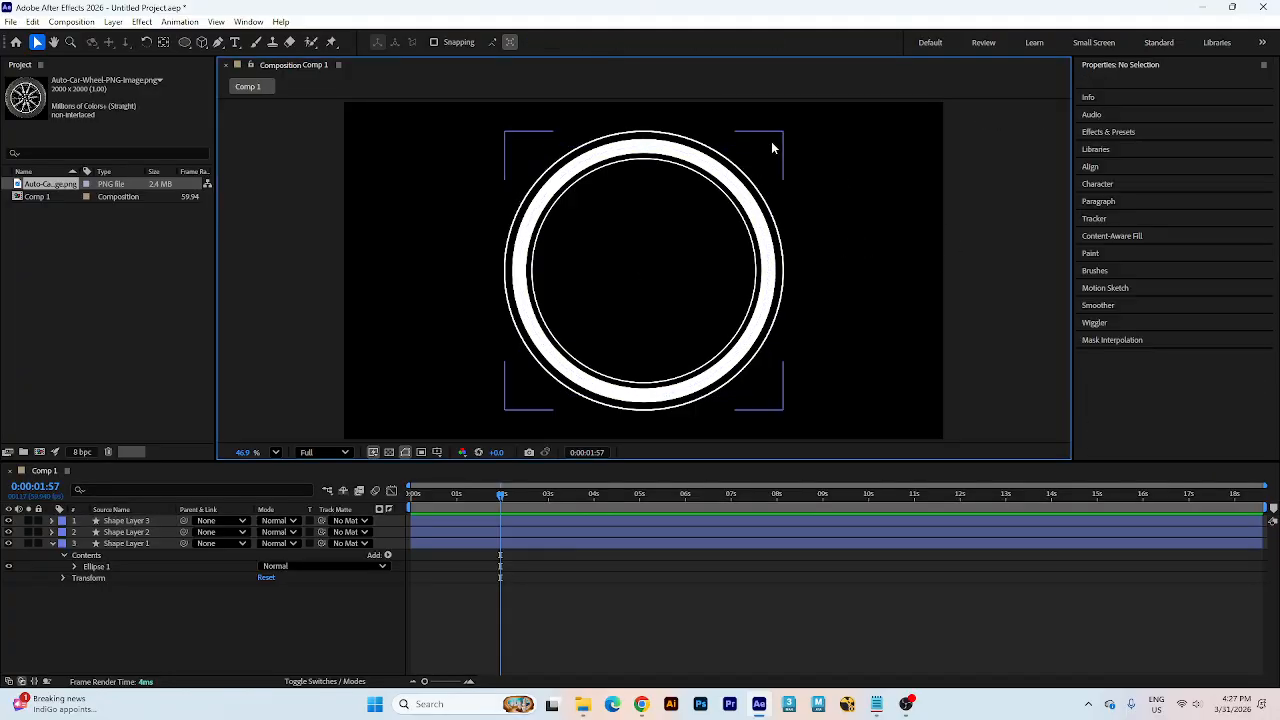
{"action": "left_click", "coordinate": [762, 150]}
{"action": "left_click_drag", "start_coordinate": [768, 149], "coordinate": [771, 147]}
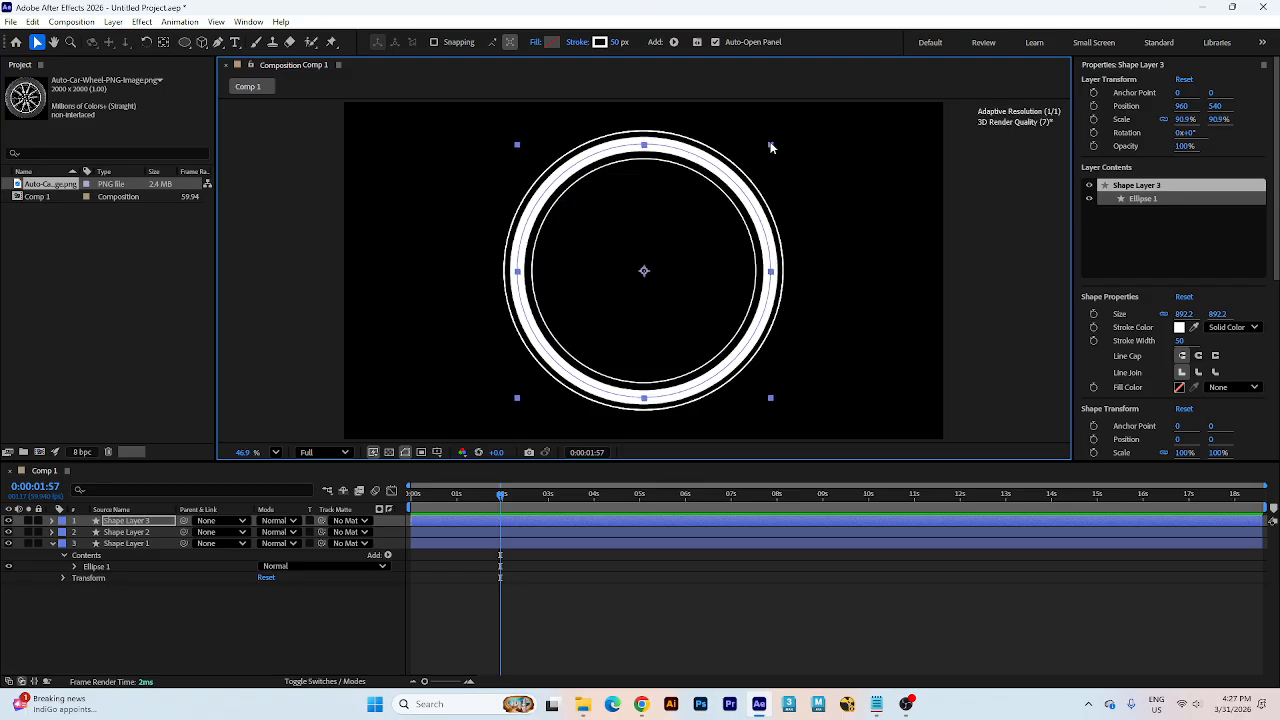
{"action": "left_click", "coordinate": [958, 299]}
- Collapse Shape Layer 1 and switch the two thin circle layers' visibility off and back on to identify them
{"action": "left_click", "coordinate": [52, 544]}
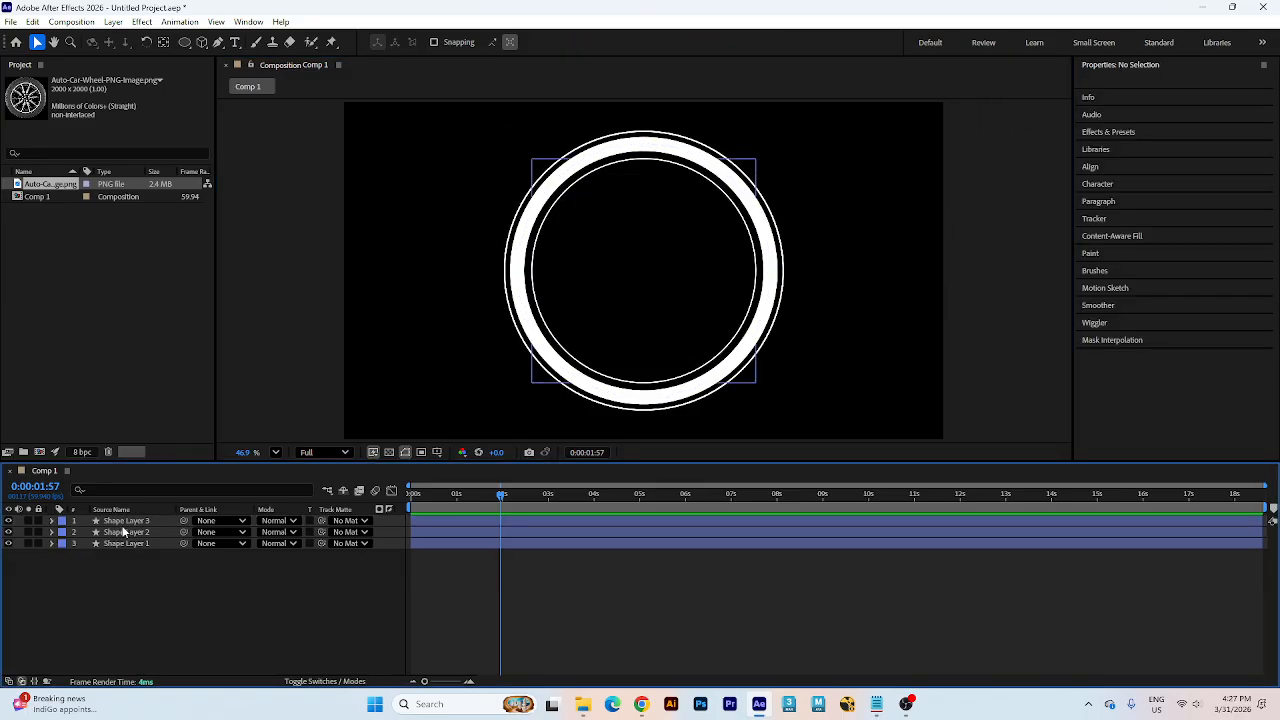
{"action": "left_click", "coordinate": [9, 533]}
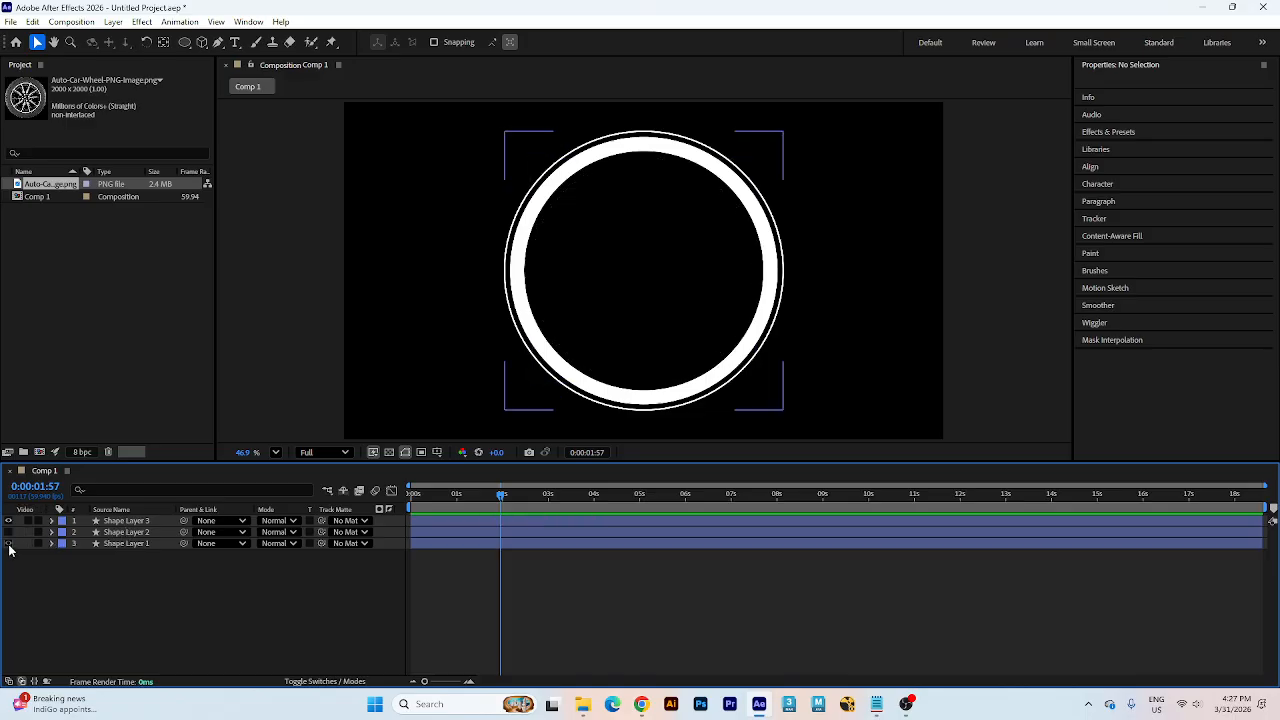
{"action": "left_click", "coordinate": [9, 545]}
{"action": "left_click_drag", "start_coordinate": [9, 545], "coordinate": [9, 532]}
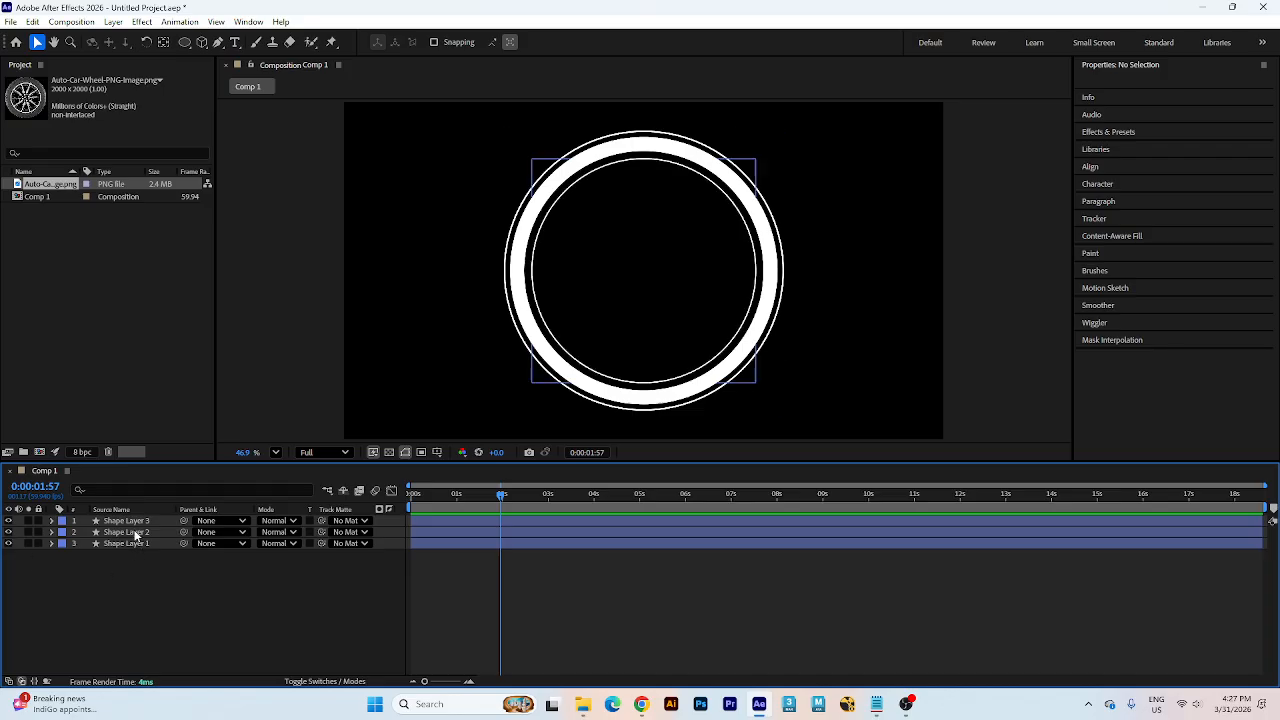
- Add Trim Paths to the thick ring on Shape Layer 3 and expand its properties
{"action": "left_click", "coordinate": [120, 521]}
{"action": "left_click", "coordinate": [52, 521]}
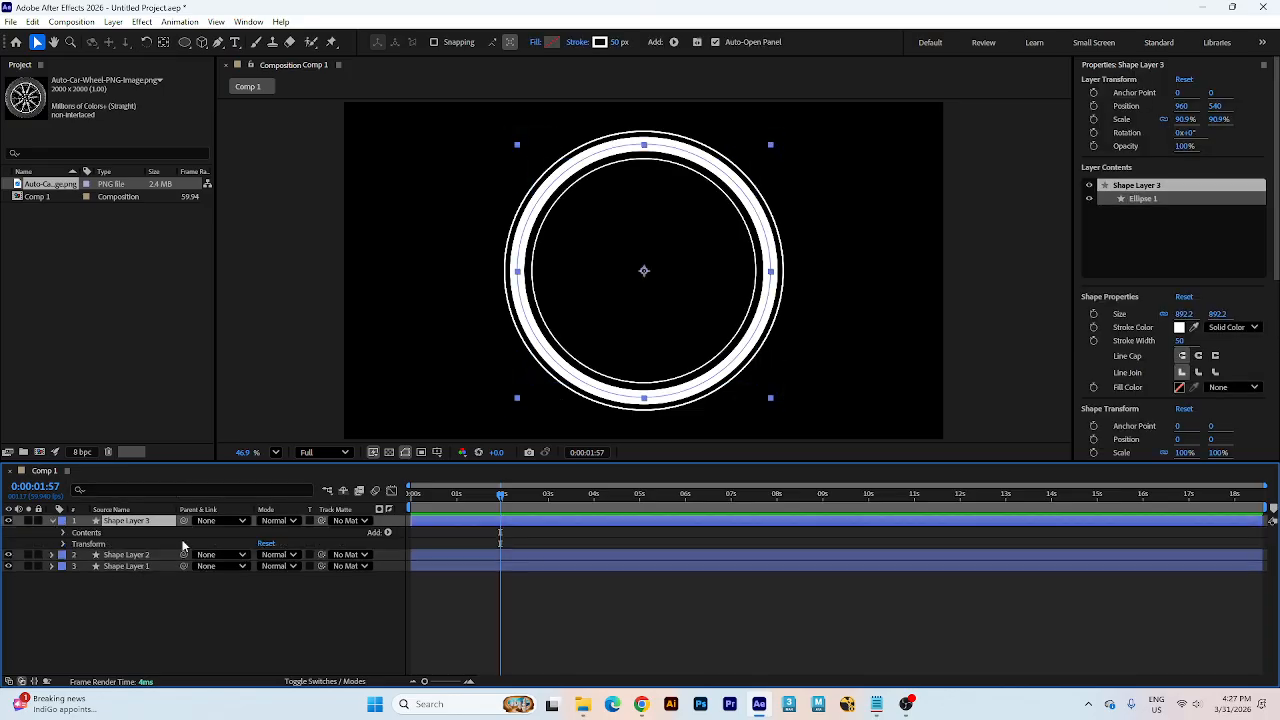
{"action": "left_click", "coordinate": [388, 534]}
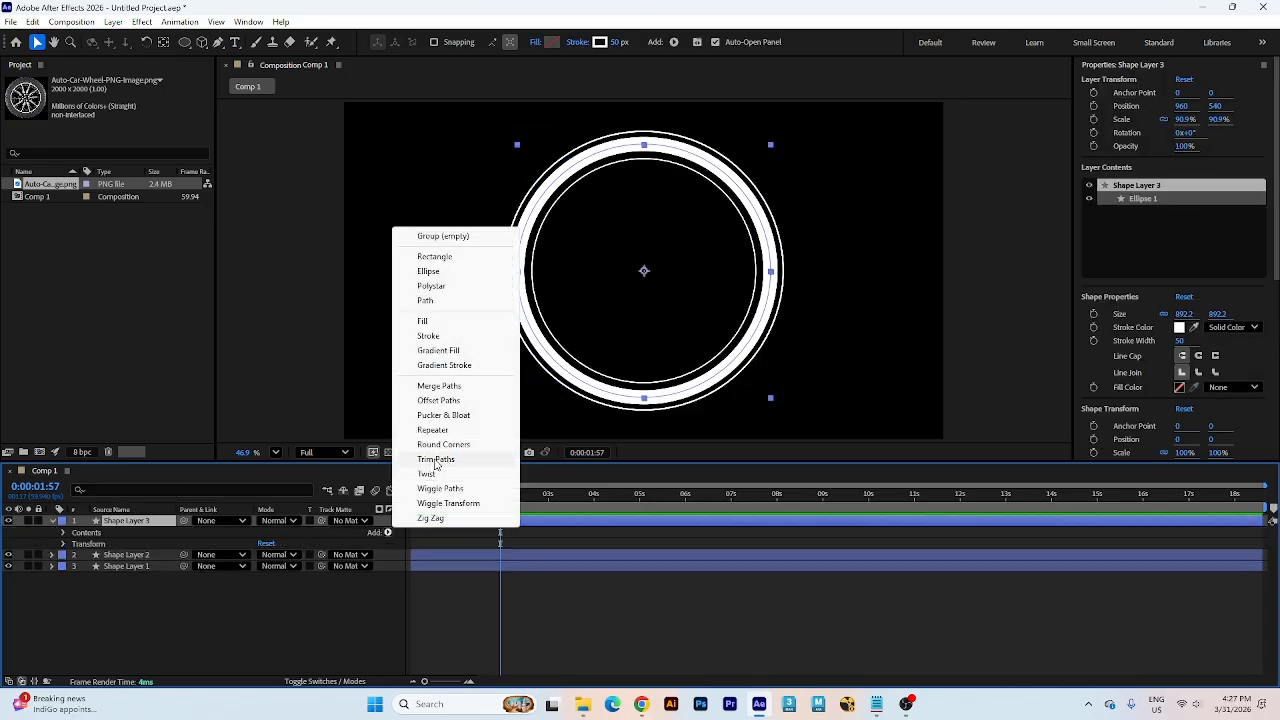
{"action": "left_click", "coordinate": [440, 473]}
{"action": "left_click", "coordinate": [75, 555]}
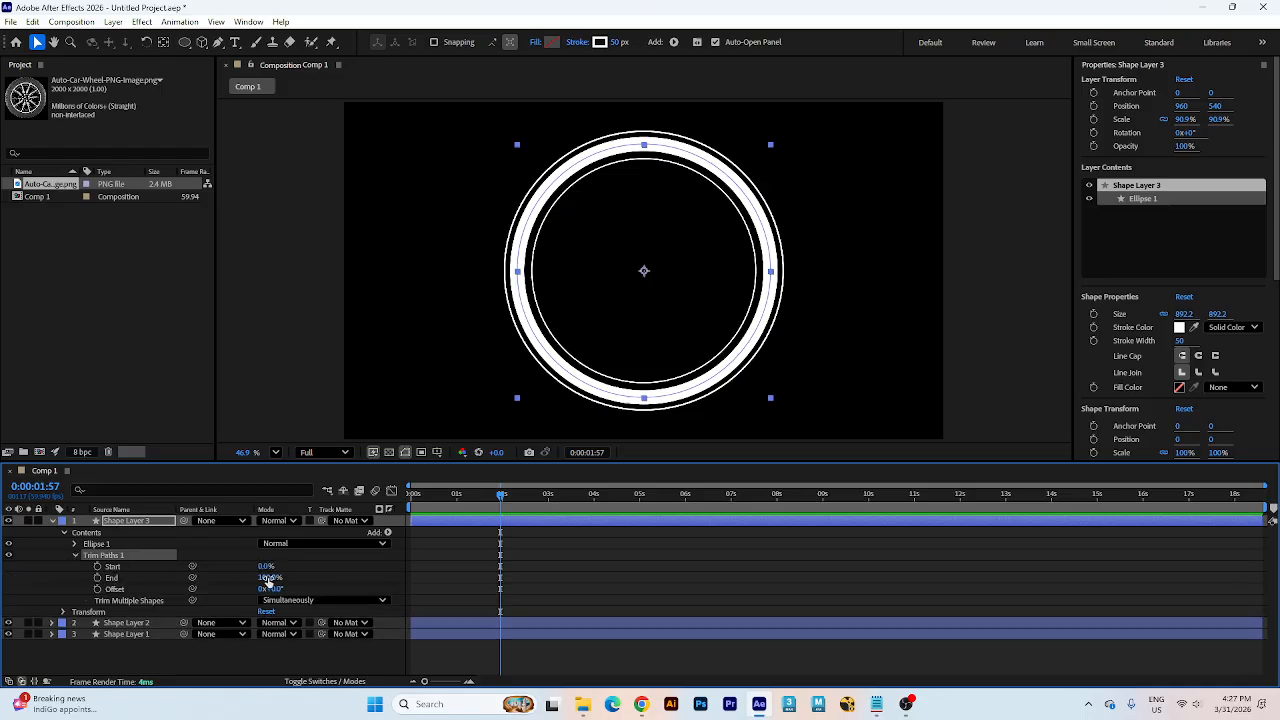
- Keyframe the thick ring's Trim Paths End from 0% at the start to 100% at 0:00:01:40, and preview the animation
{"action": "mouse_move", "coordinate": [268, 580]}
{"action": "left_mouse_down"}
{"action": "mouse_move", "coordinate": [210, 588]}
{"action": "mouse_move", "coordinate": [254, 579]}
{"action": "left_mouse_up"}
{"action": "key", "text": "Home"}
{"action": "left_click", "coordinate": [97, 578]}
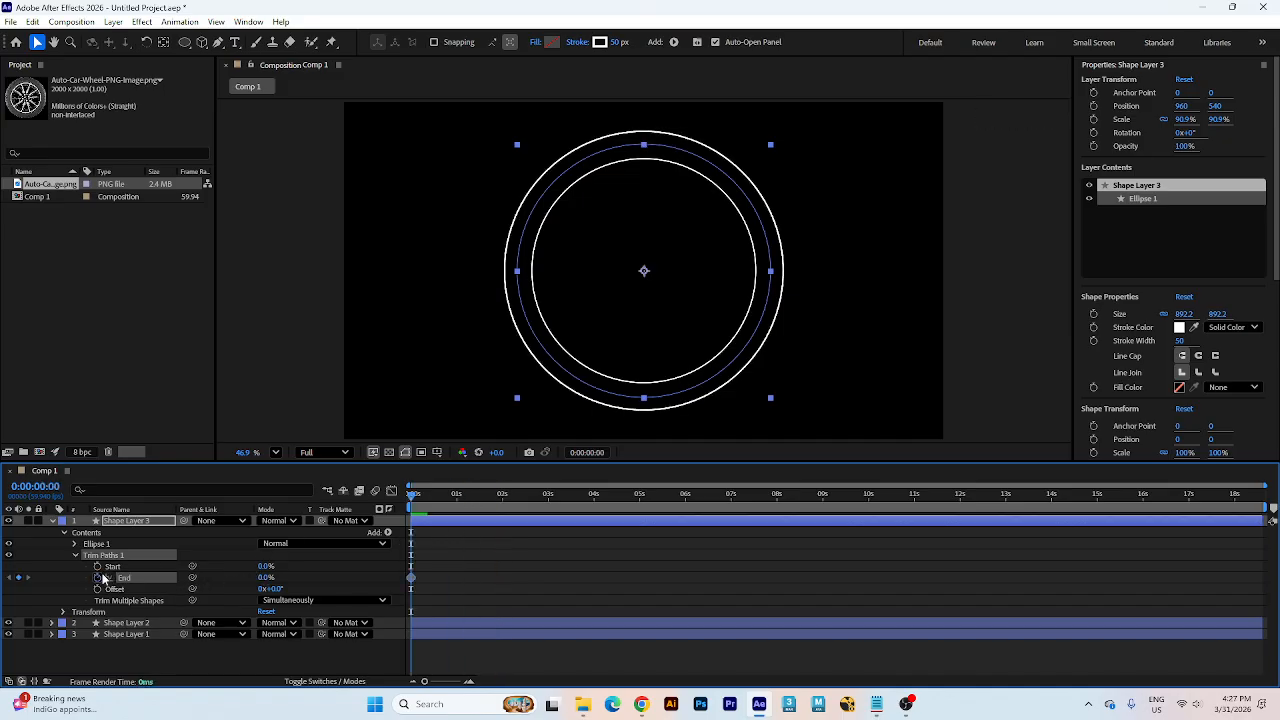
{"action": "key", "text": "space"}
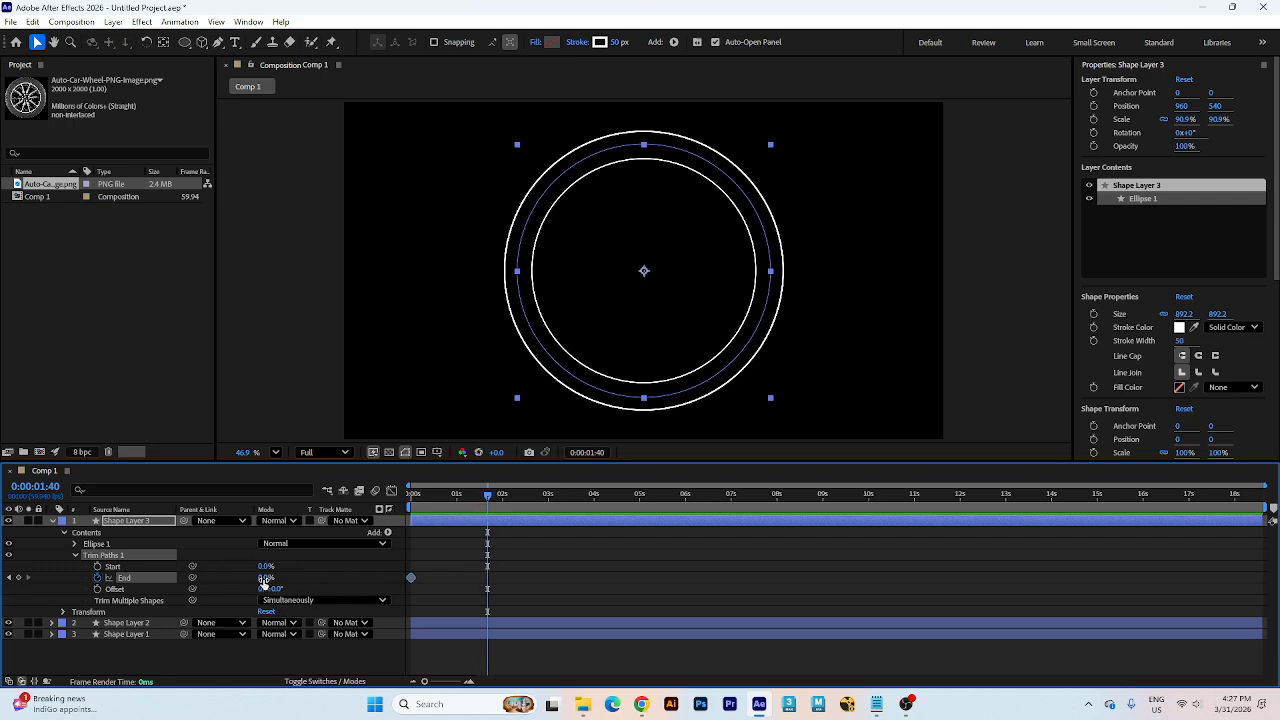
{"action": "left_click_drag", "start_coordinate": [265, 582], "coordinate": [330, 581]}
{"action": "key", "text": "Home"}
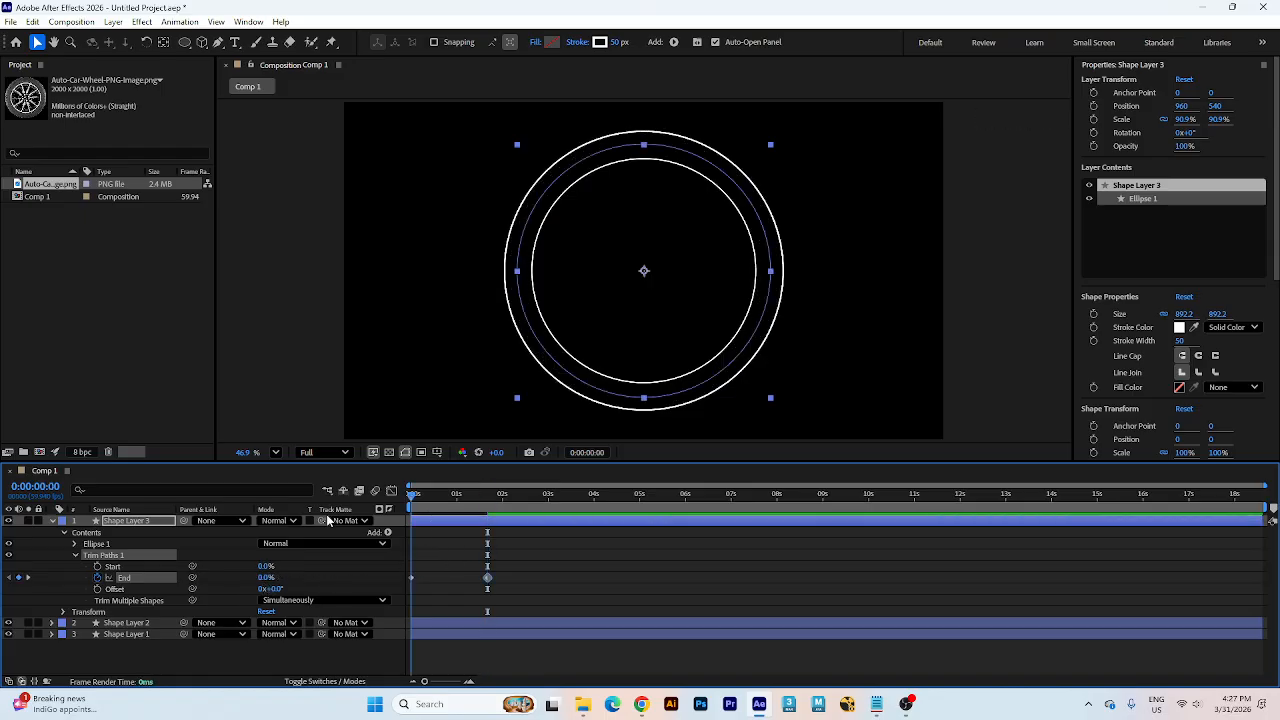
{"action": "key", "text": "space"}
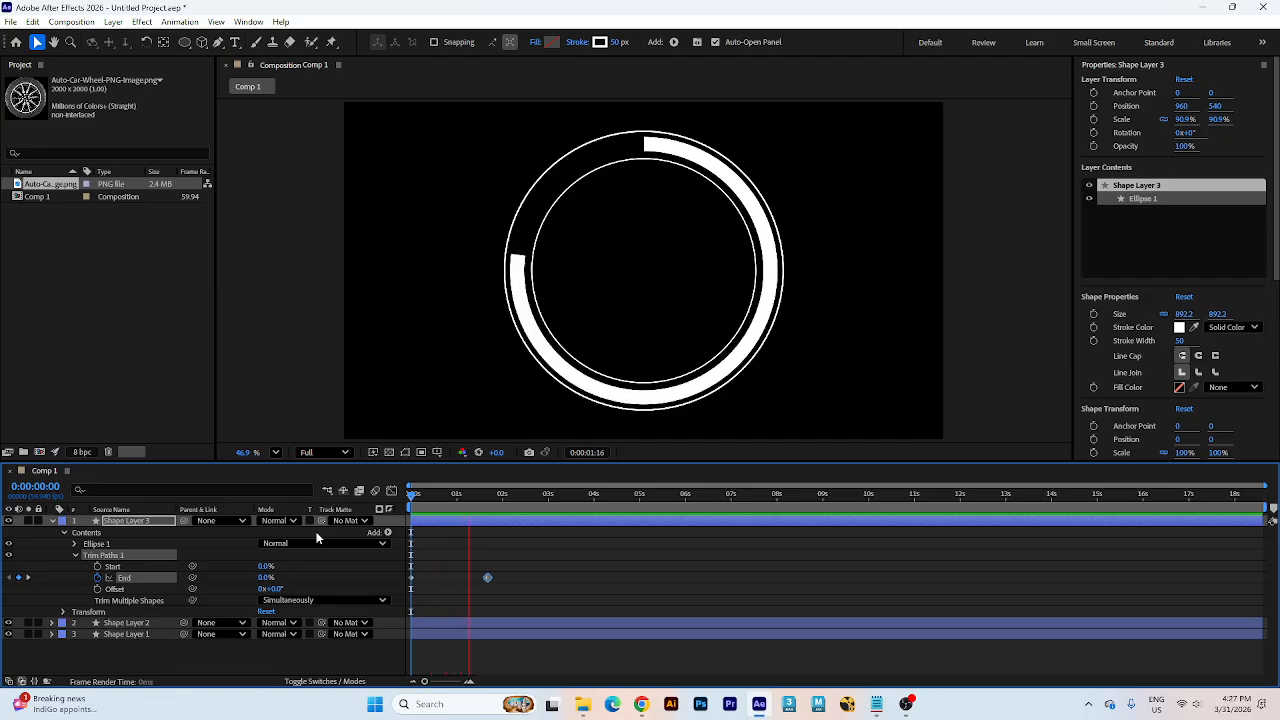
{"action": "key", "text": "space"}
{"action": "key", "text": "Home"}
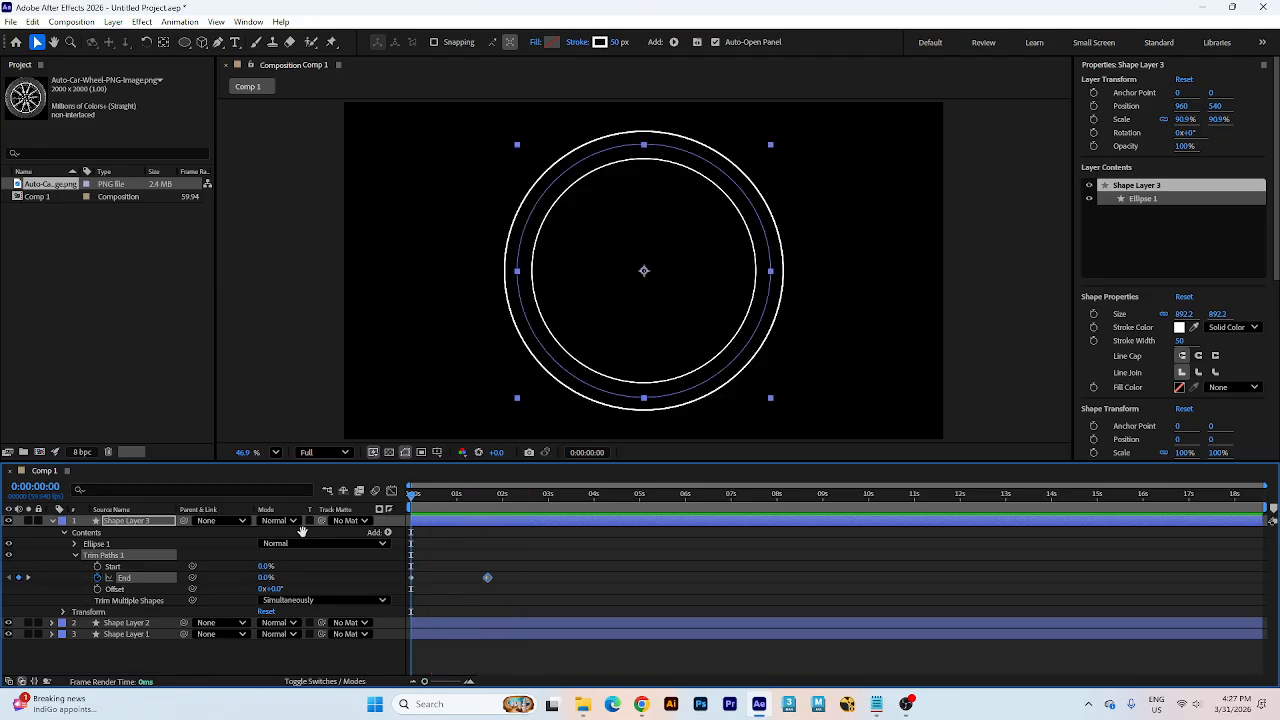
- Play back the thick ring's draw-on animation from the start several times
{"action": "key", "text": "space"}
{"action": "key", "text": "space"}
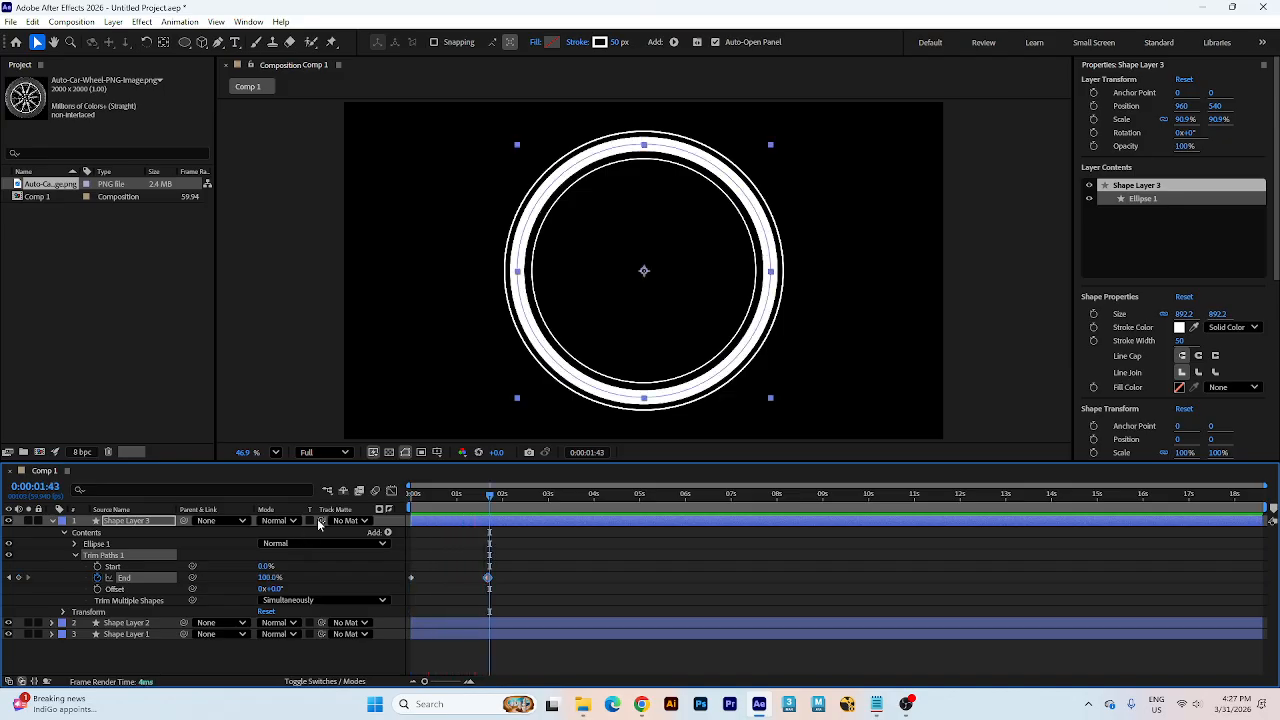
{"action": "key", "text": "Home"}
{"action": "key", "text": "space"}
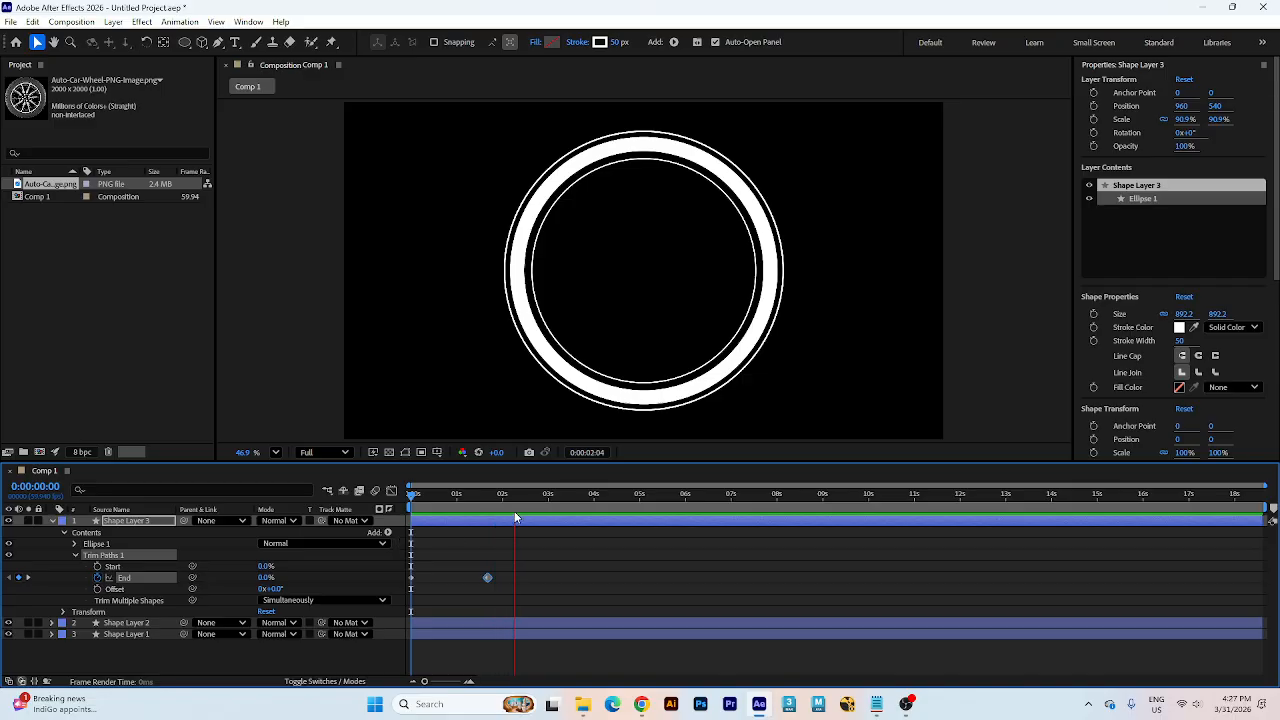
{"action": "key", "text": "space"}
{"action": "key", "text": "space"}
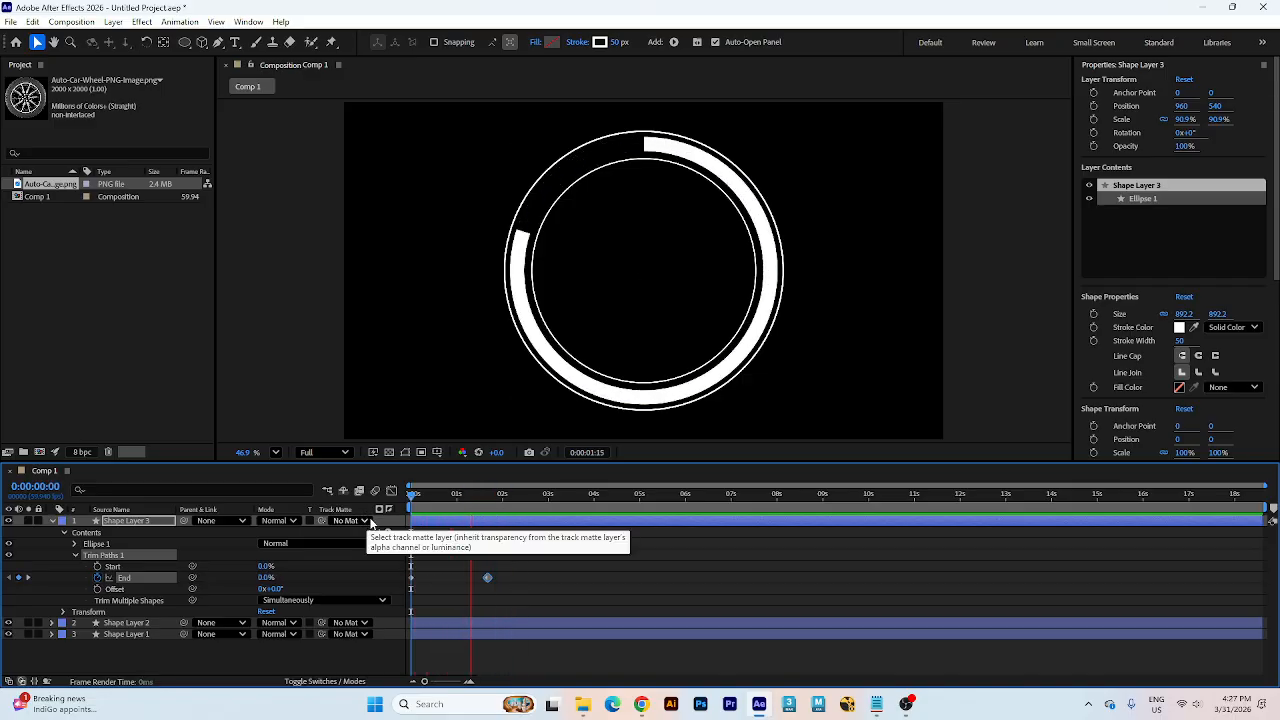
{"action": "key", "text": "space"}
- Collapse Shape Layer 3 and delete all three ring layers from Comp 1
{"action": "left_click", "coordinate": [53, 521]}
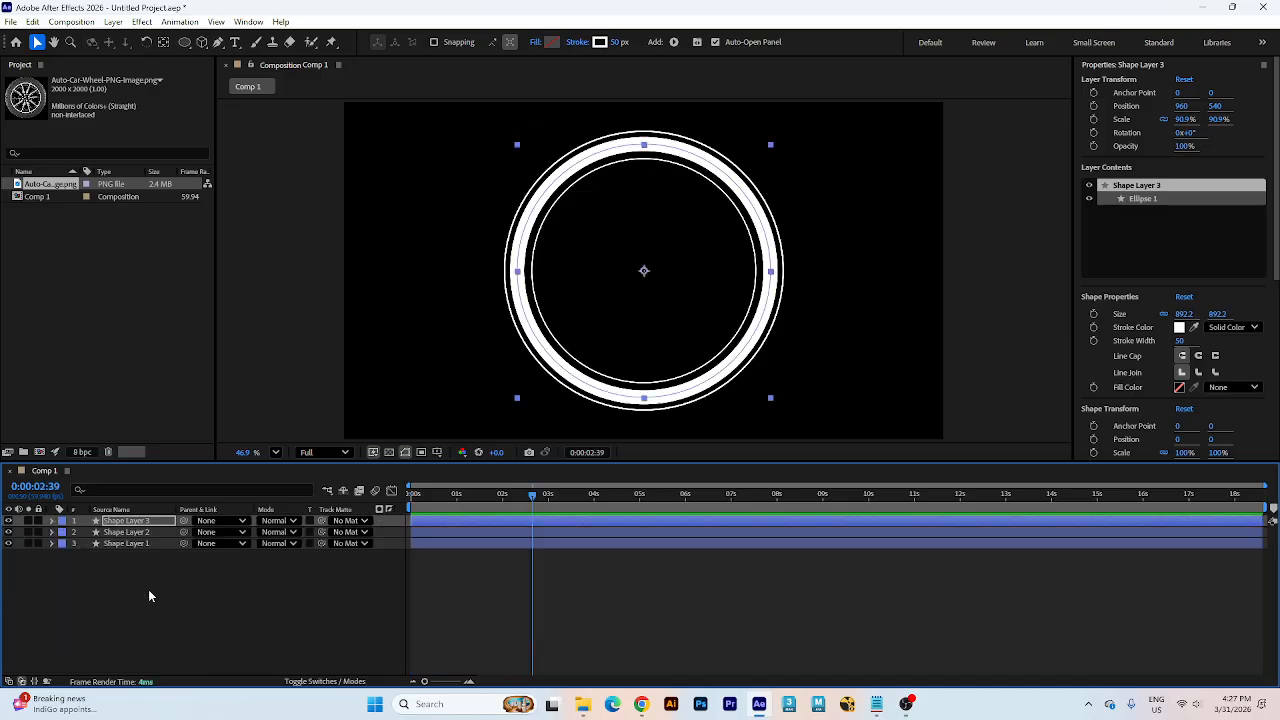
{"action": "left_click_drag", "start_coordinate": [148, 596], "coordinate": [100, 518]}
{"action": "key", "text": "Delete"}
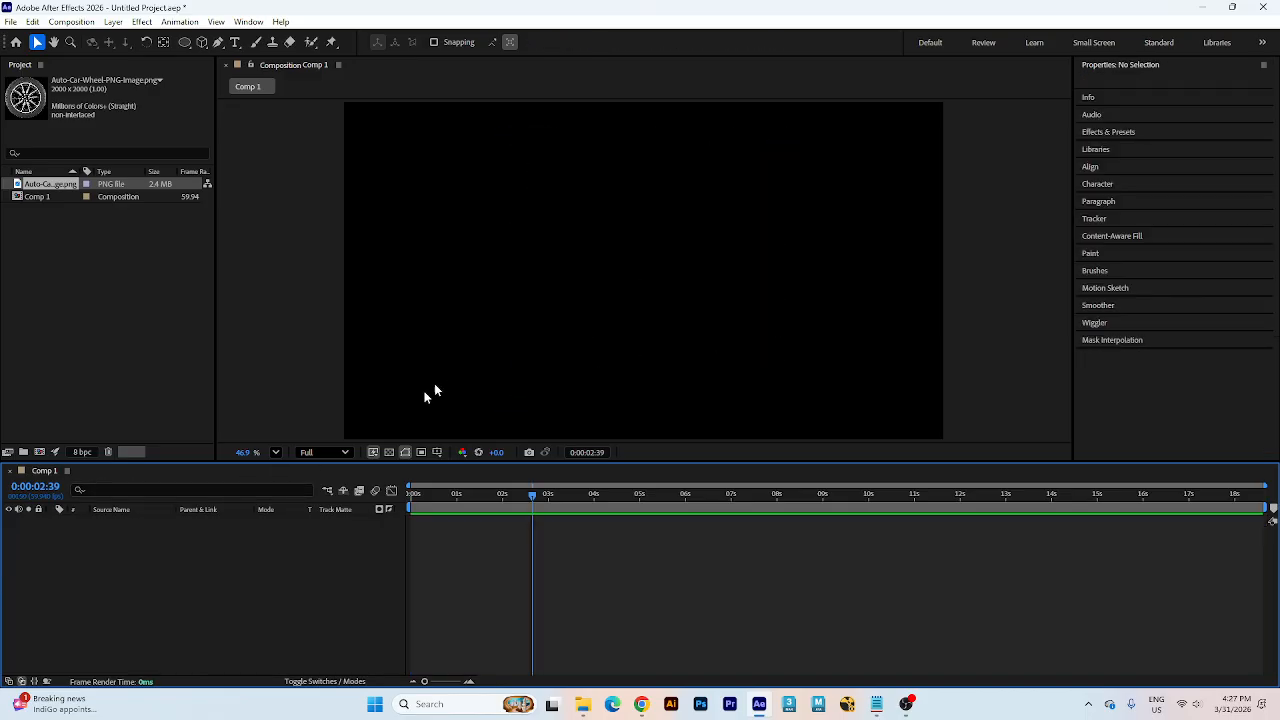
- Draw an unfilled horizontal rectangle about 1342 by 70 px near the composition's middle with an 8 px white stroke
{"action": "left_click", "coordinate": [278, 452]}
{"action": "left_click", "coordinate": [302, 184]}
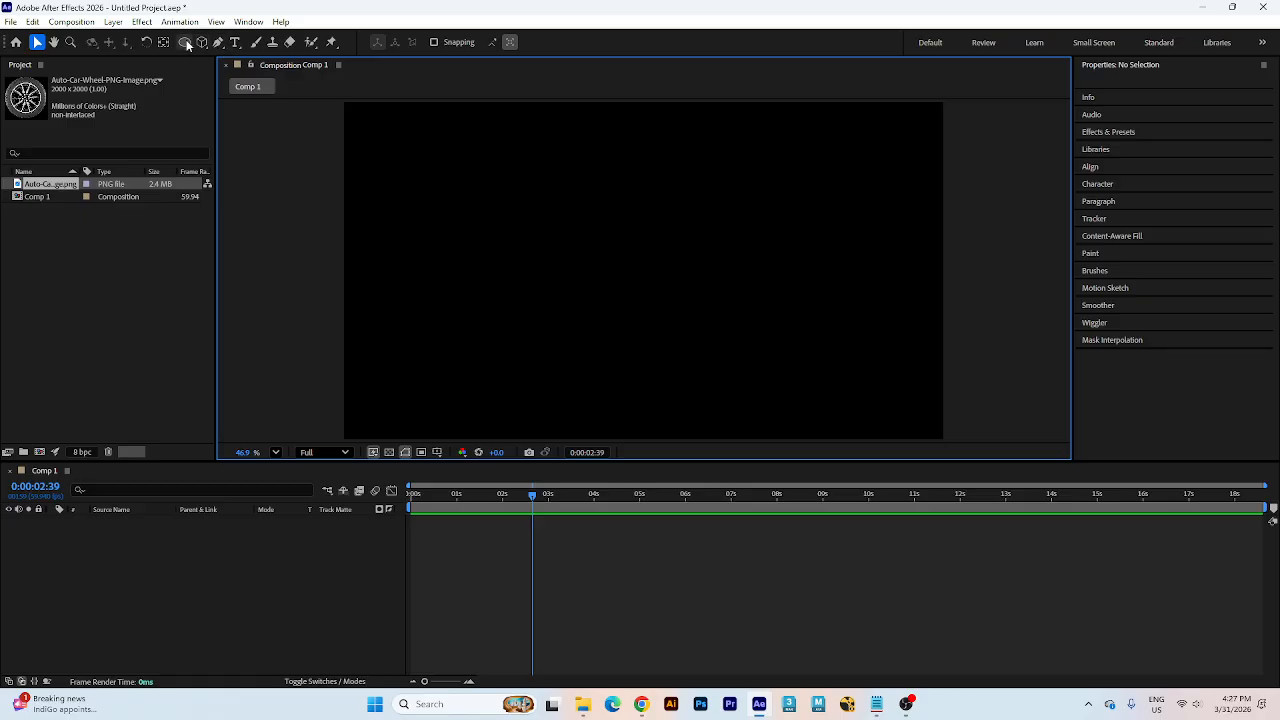
{"action": "left_click_drag", "start_coordinate": [187, 45], "coordinate": [213, 45]}
{"action": "left_click", "coordinate": [238, 47]}
{"action": "left_click_drag", "start_coordinate": [455, 248], "coordinate": [888, 277]}
{"action": "left_click_drag", "start_coordinate": [501, 43], "coordinate": [473, 44]}
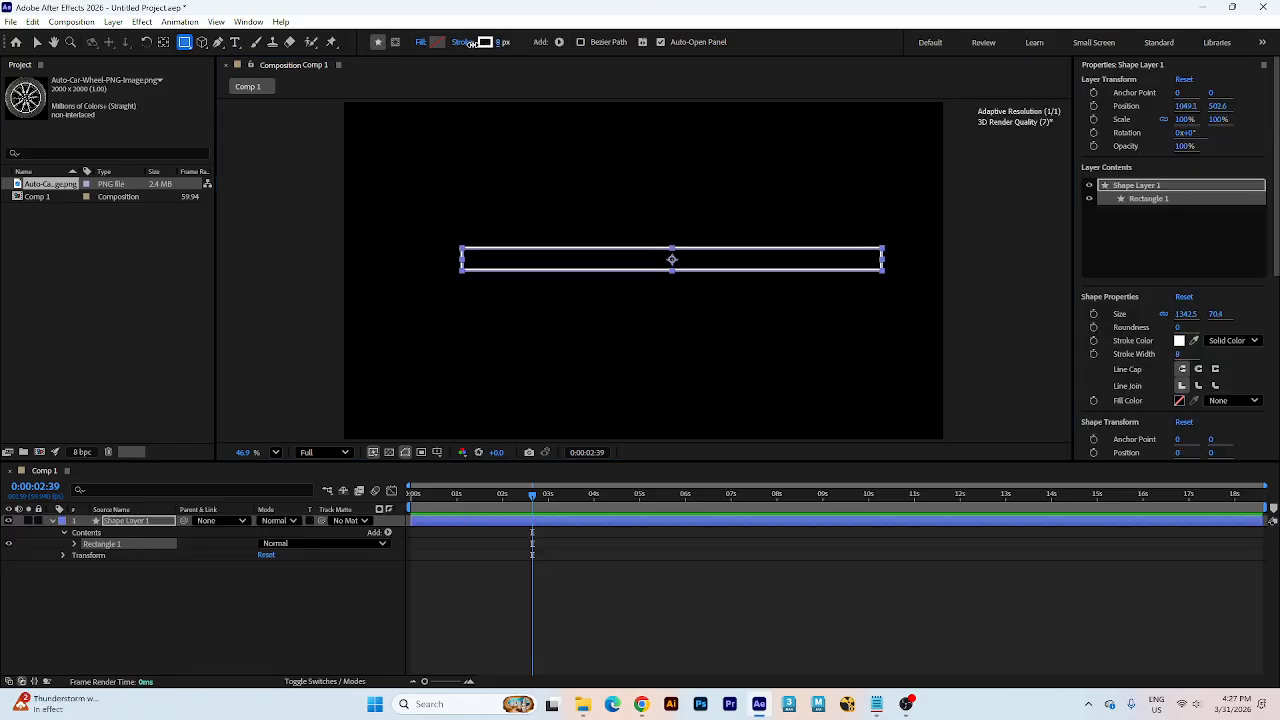
{"action": "left_click", "coordinate": [37, 42]}
{"action": "left_click", "coordinate": [590, 170]}
{"action": "scroll", "coordinate": [627, 256], "scroll_direction": "up", "scroll_amount": 1}
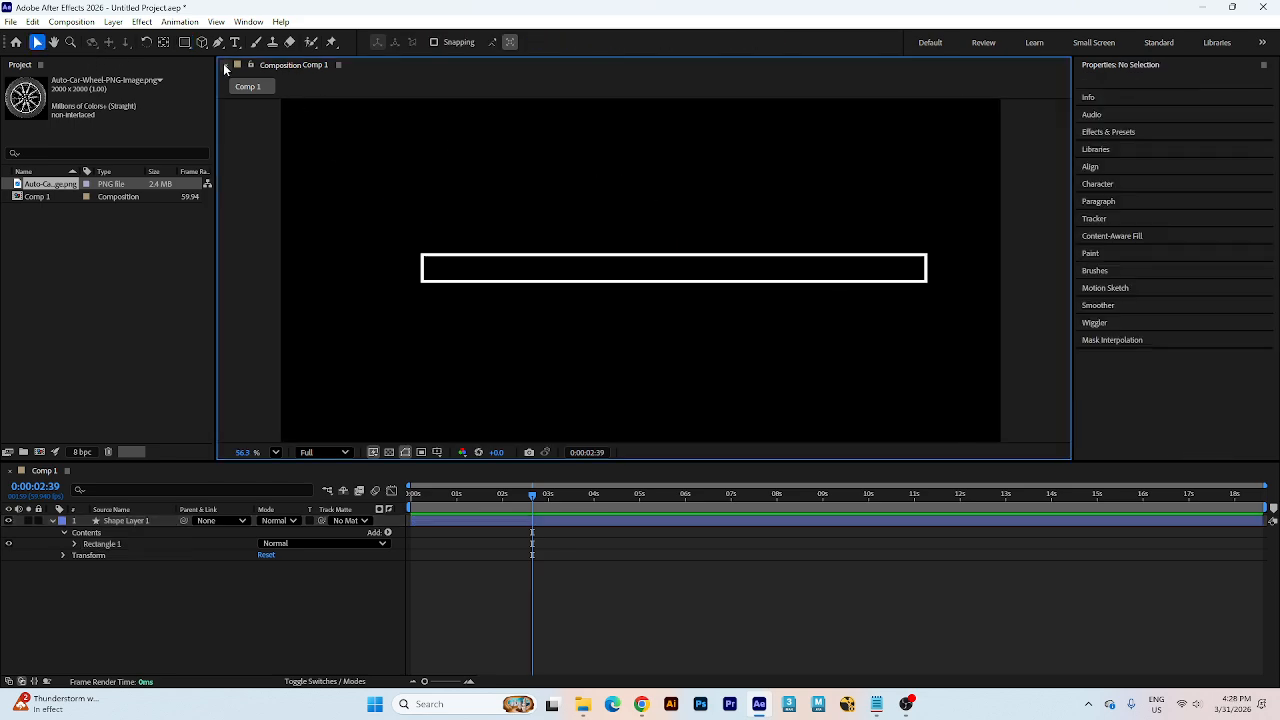
- Draw a straight horizontal line with the Pen tool along the inside of the rectangle and set its stroke width to 44 px
{"action": "left_click", "coordinate": [218, 42]}
{"action": "scroll", "coordinate": [470, 279], "scroll_direction": "up", "scroll_amount": 4}
{"action": "left_click", "coordinate": [441, 257]}
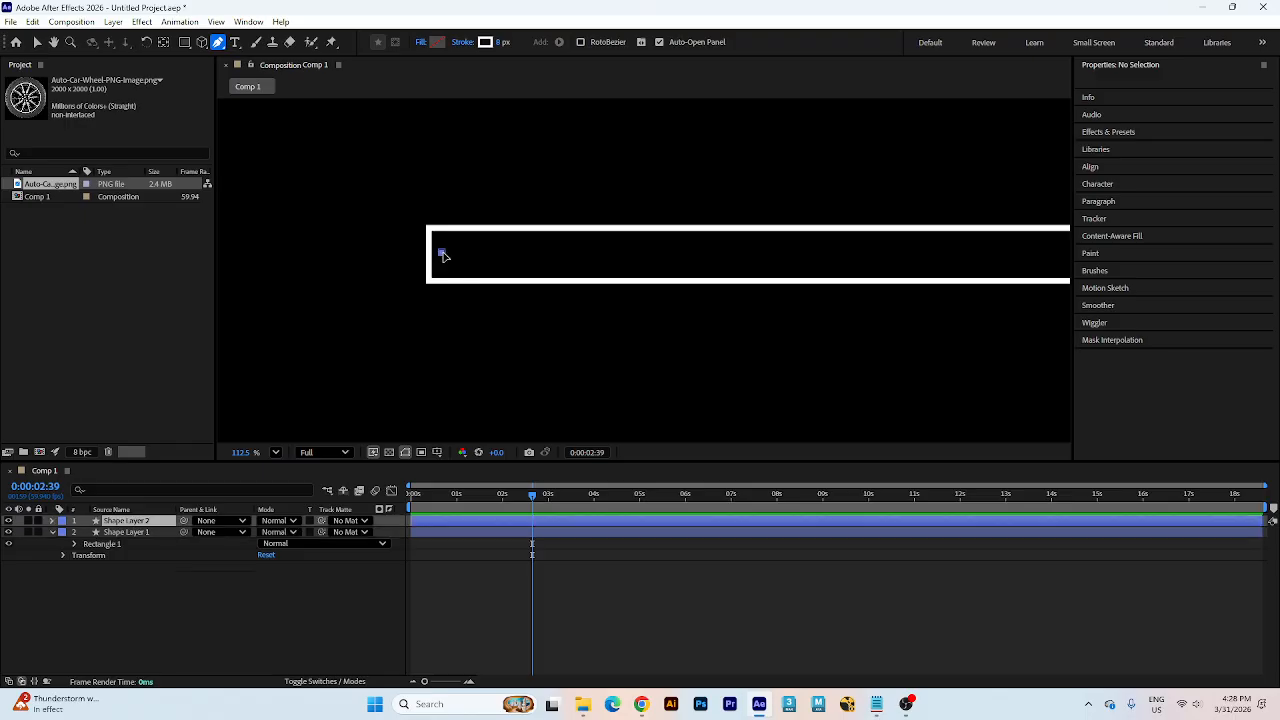
{"action": "left_click_drag", "start_coordinate": [1010, 302], "coordinate": [743, 291]}
{"action": "left_click", "coordinate": [803, 269]}
{"action": "scroll", "coordinate": [640, 283], "scroll_direction": "down", "scroll_amount": 2}
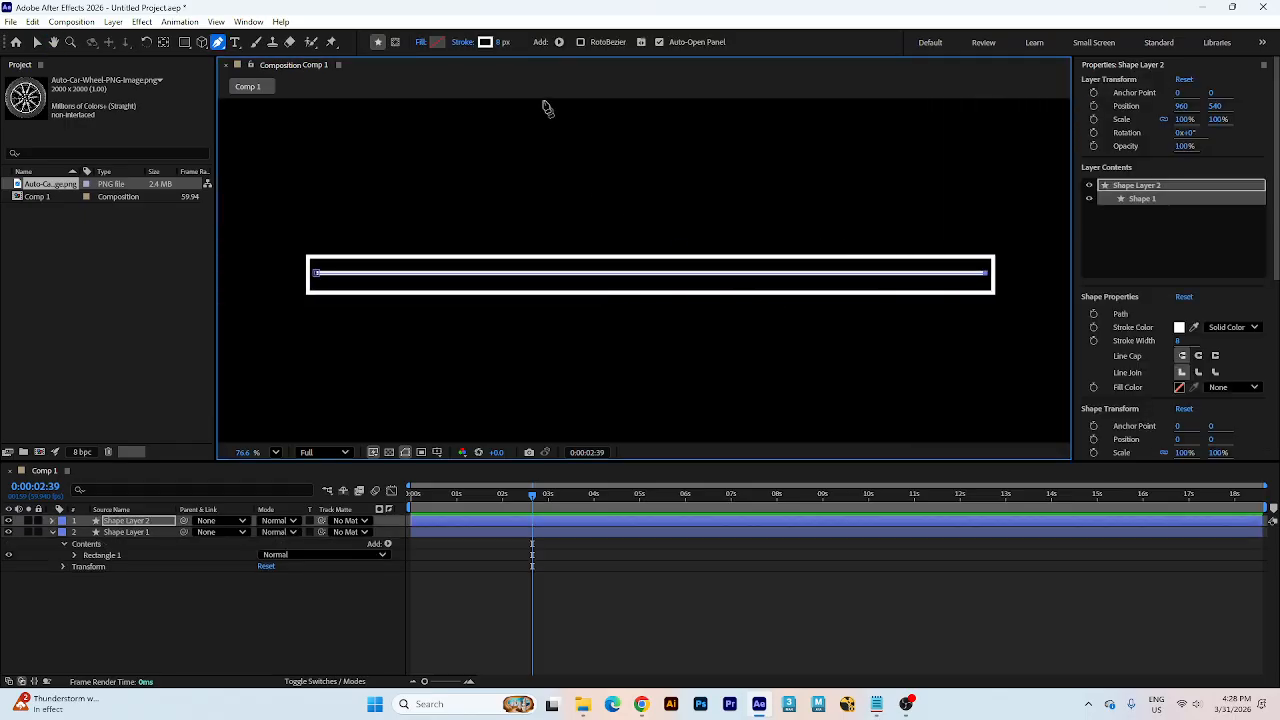
{"action": "left_click_drag", "start_coordinate": [496, 42], "coordinate": [522, 40]}
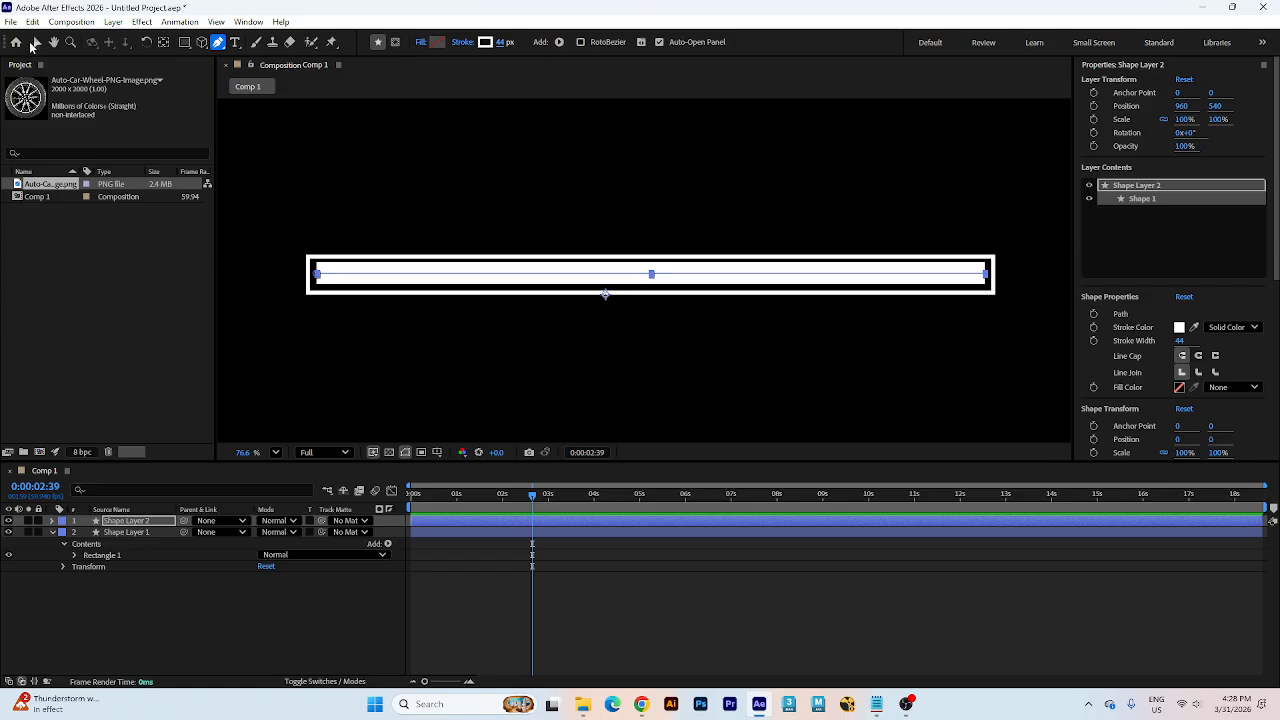
- Center the line's anchor point, collapse Shape Layer 1 and nudge the rectangle to Y position 500.6 so it frames the line evenly
{"action": "left_click", "coordinate": [37, 43]}
{"action": "scroll", "coordinate": [380, 264], "scroll_direction": "down", "scroll_amount": 1}
{"action": "left_click", "coordinate": [437, 337]}
{"action": "left_click", "coordinate": [396, 290]}
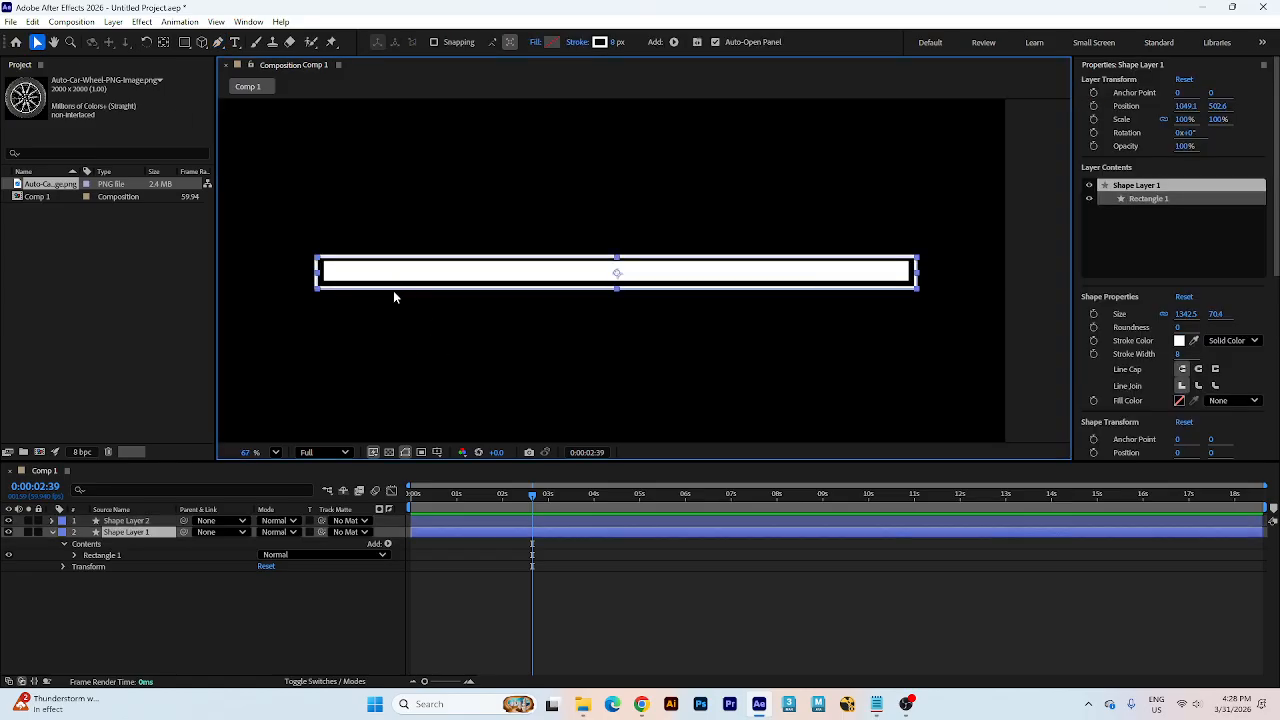
{"action": "left_click", "coordinate": [528, 349]}
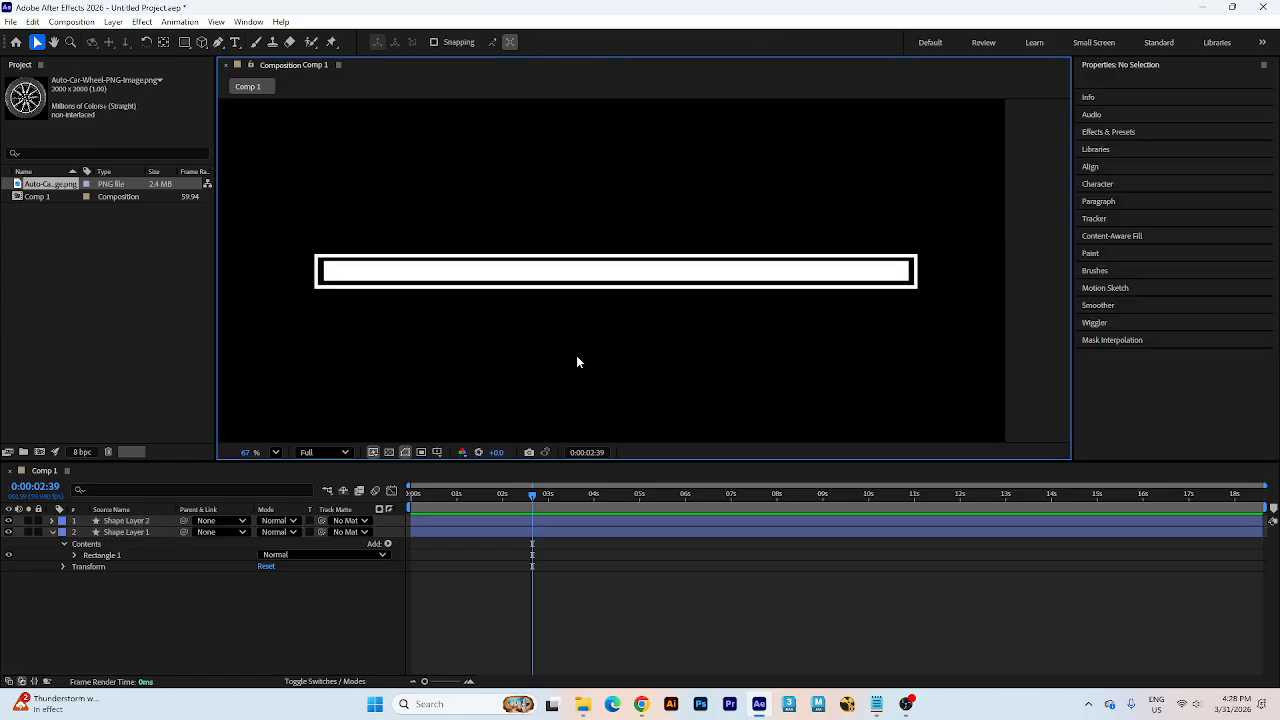
{"action": "left_click", "coordinate": [53, 533]}
{"action": "left_click", "coordinate": [108, 533]}
{"action": "left_click", "coordinate": [129, 522]}
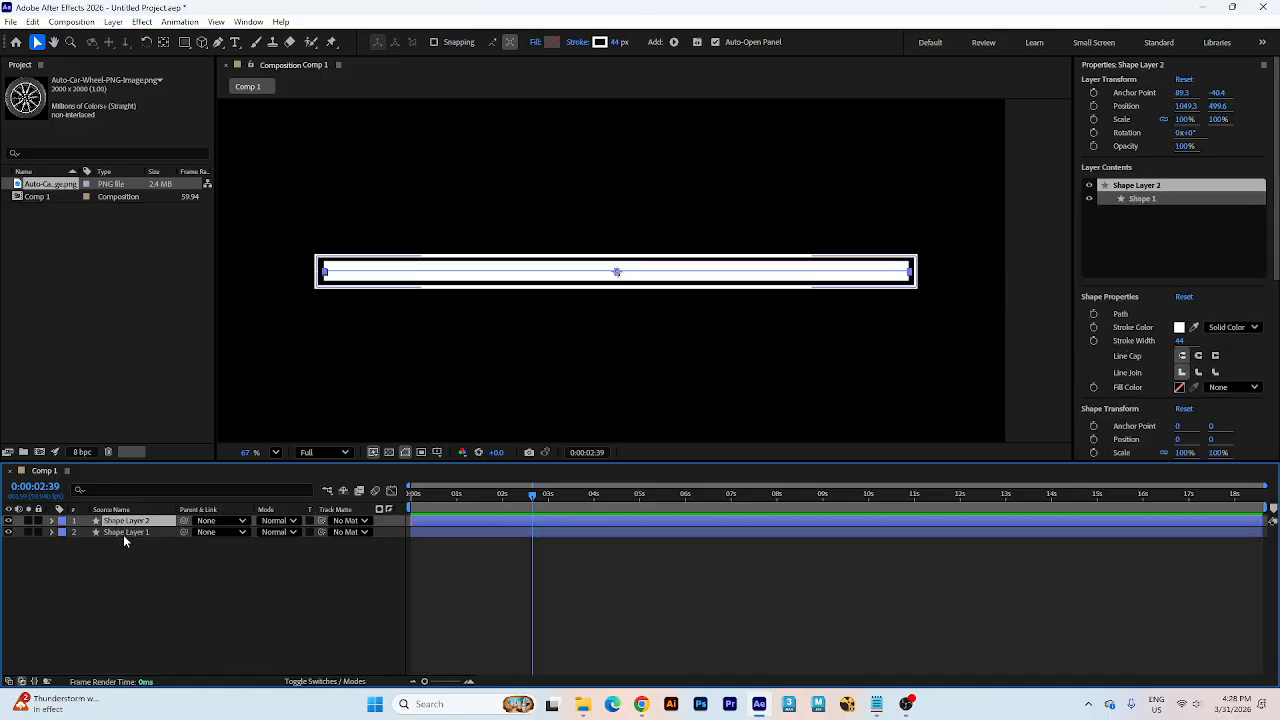
{"action": "left_click", "coordinate": [125, 533]}
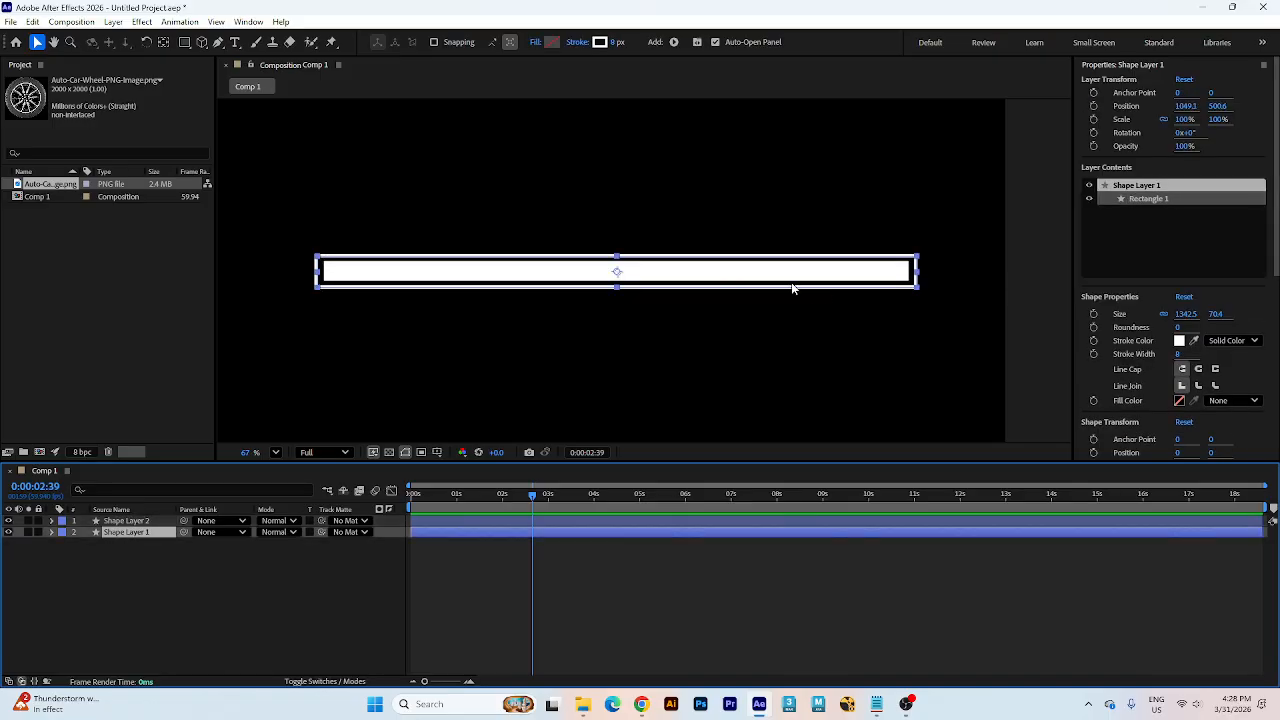
- Add Trim Paths to the thick line on Shape Layer 2 and expand its properties at the start of the timeline
{"action": "left_click", "coordinate": [130, 522]}
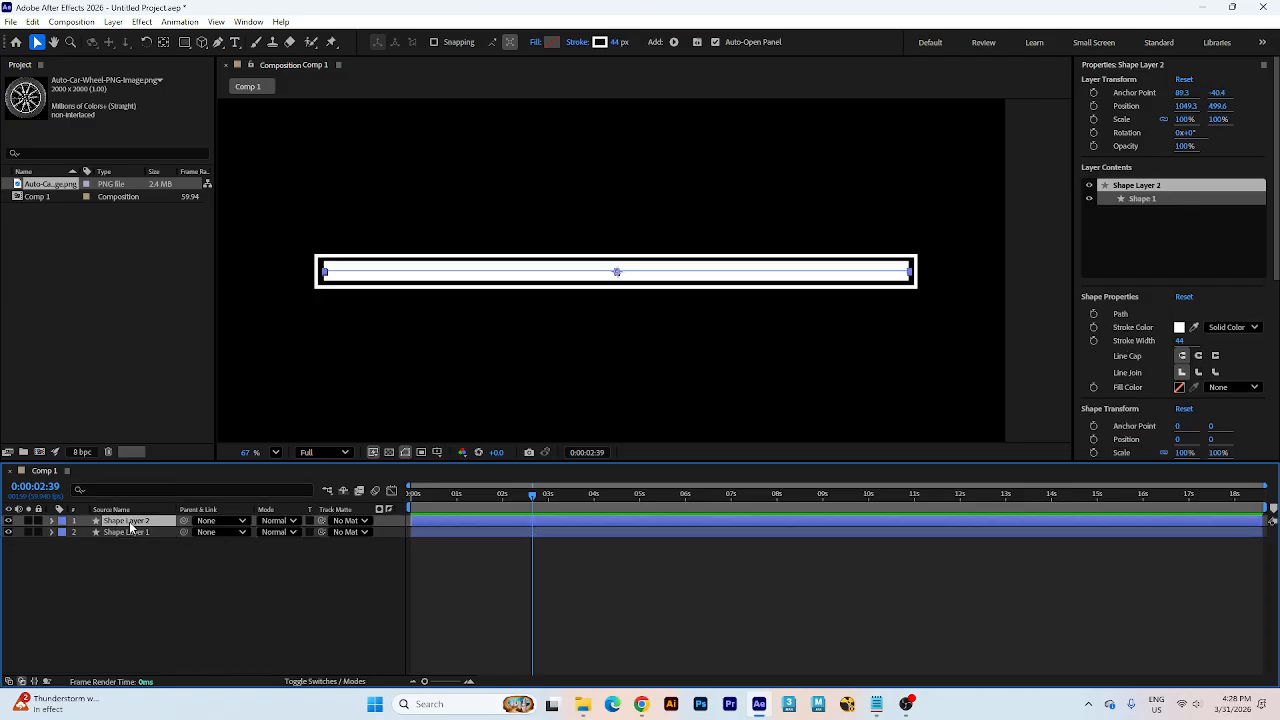
{"action": "left_click", "coordinate": [52, 521]}
{"action": "left_click", "coordinate": [387, 532]}
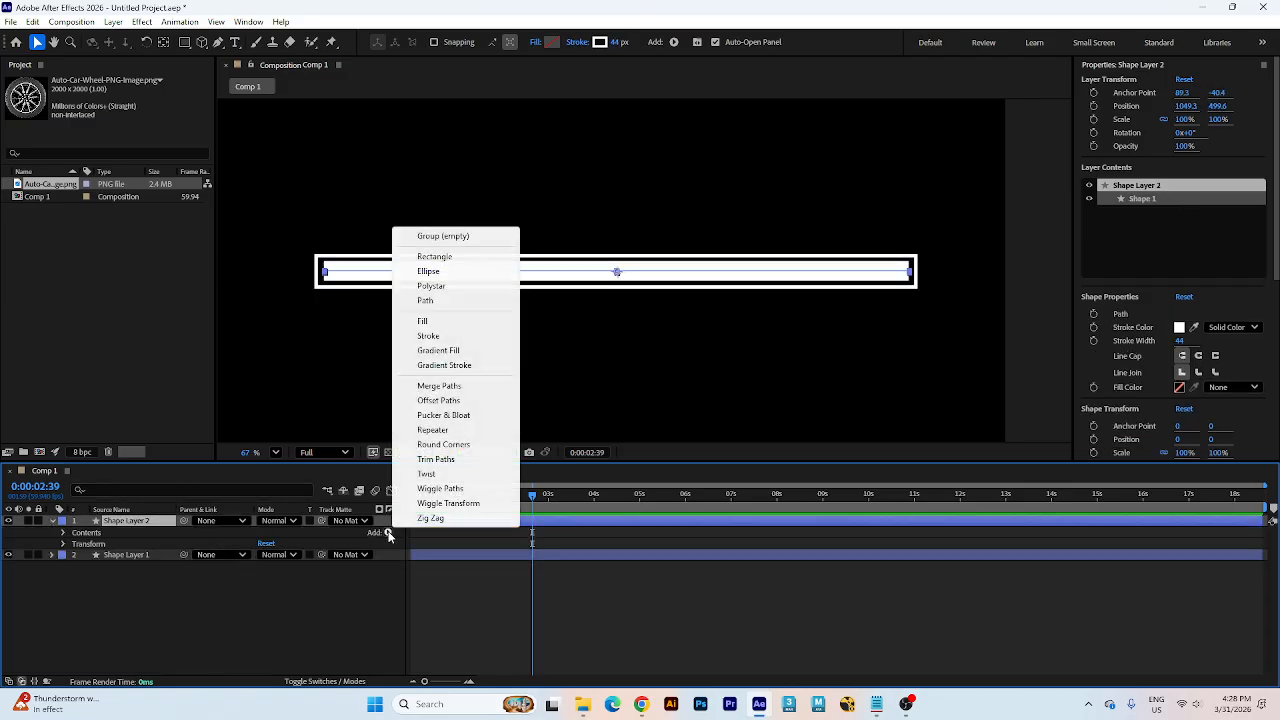
{"action": "left_click", "coordinate": [433, 459]}
{"action": "key", "text": "Home"}
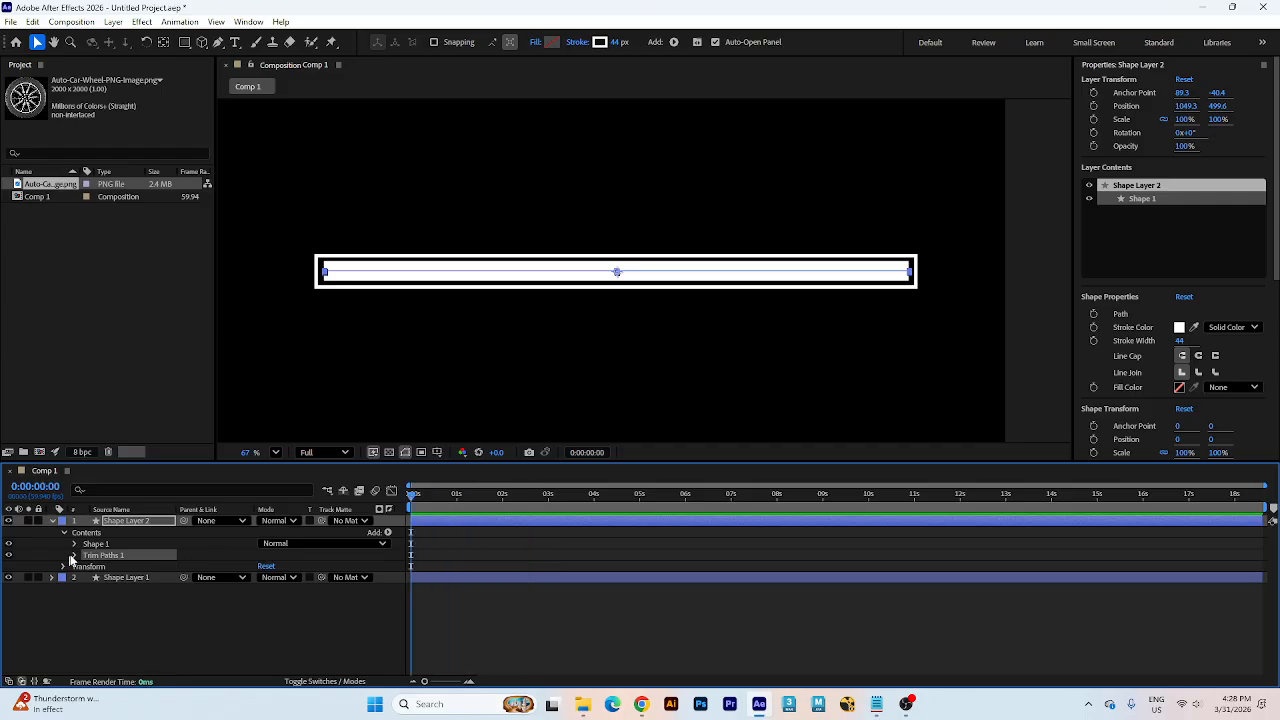
{"action": "left_click", "coordinate": [73, 556]}
- Keyframe the thick line's Trim Paths End from 0% at the start to 100% at 0:00:01:37
{"action": "left_click_drag", "start_coordinate": [263, 577], "coordinate": [98, 583]}
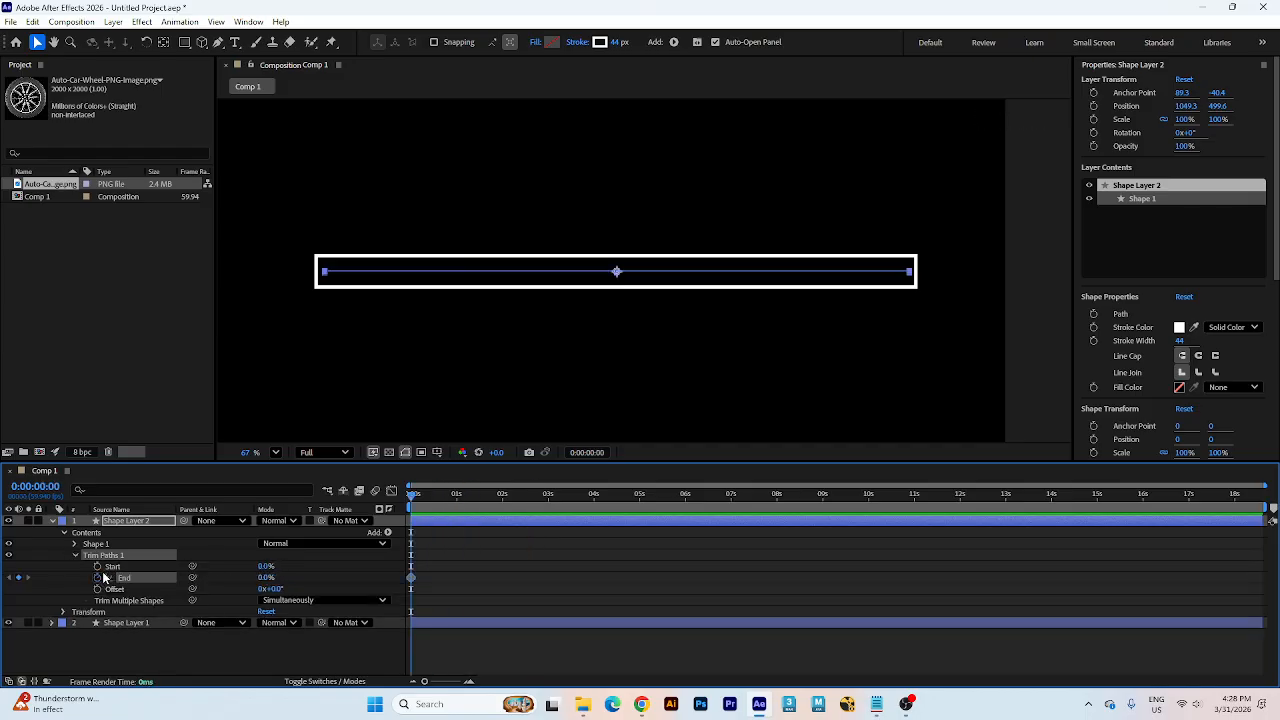
{"action": "key", "text": "space"}
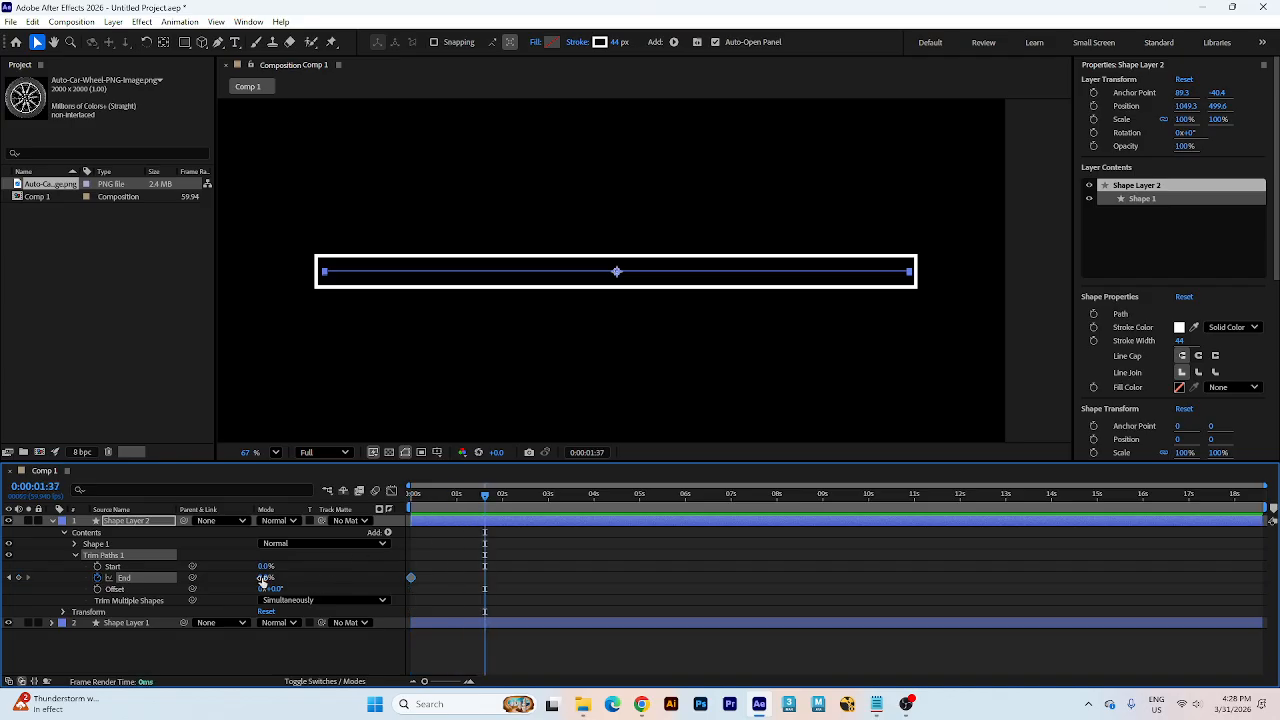
{"action": "left_click_drag", "start_coordinate": [263, 578], "coordinate": [546, 571]}
- Play back the bar-filling animation from the start
{"action": "key", "text": "space"}
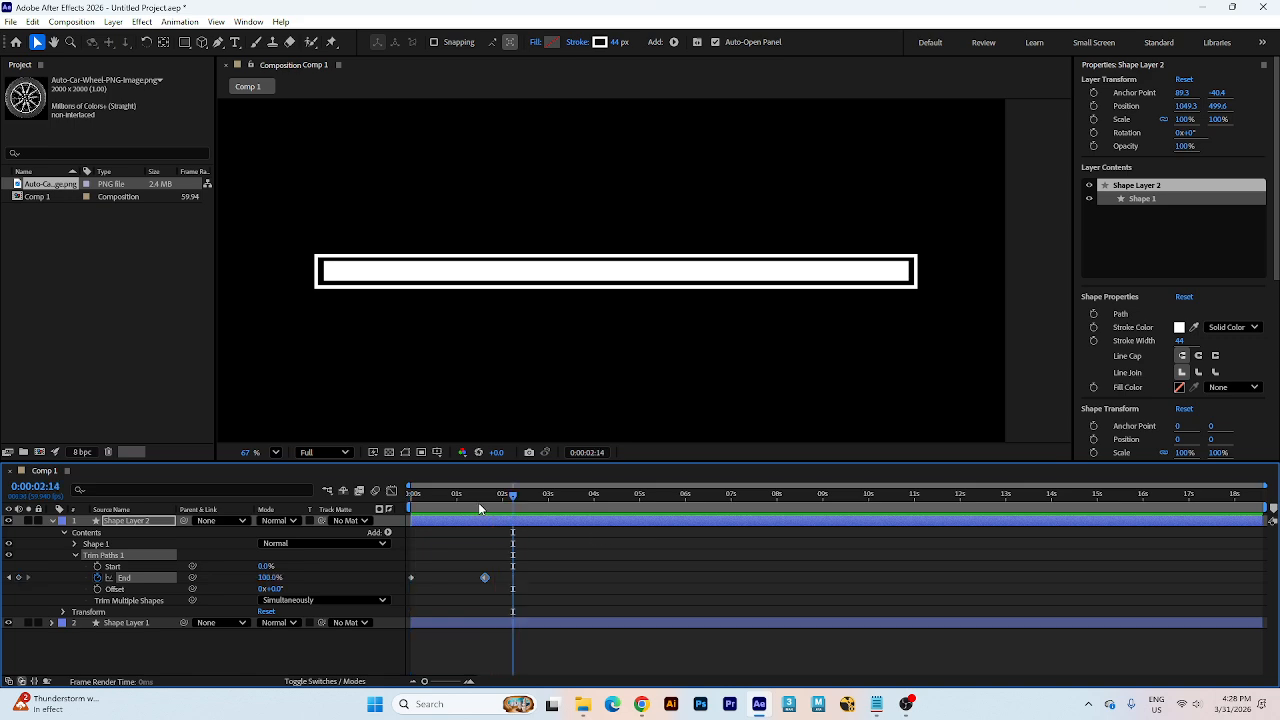
{"action": "left_click_drag", "start_coordinate": [480, 507], "coordinate": [388, 506]}
{"action": "key", "text": "space"}
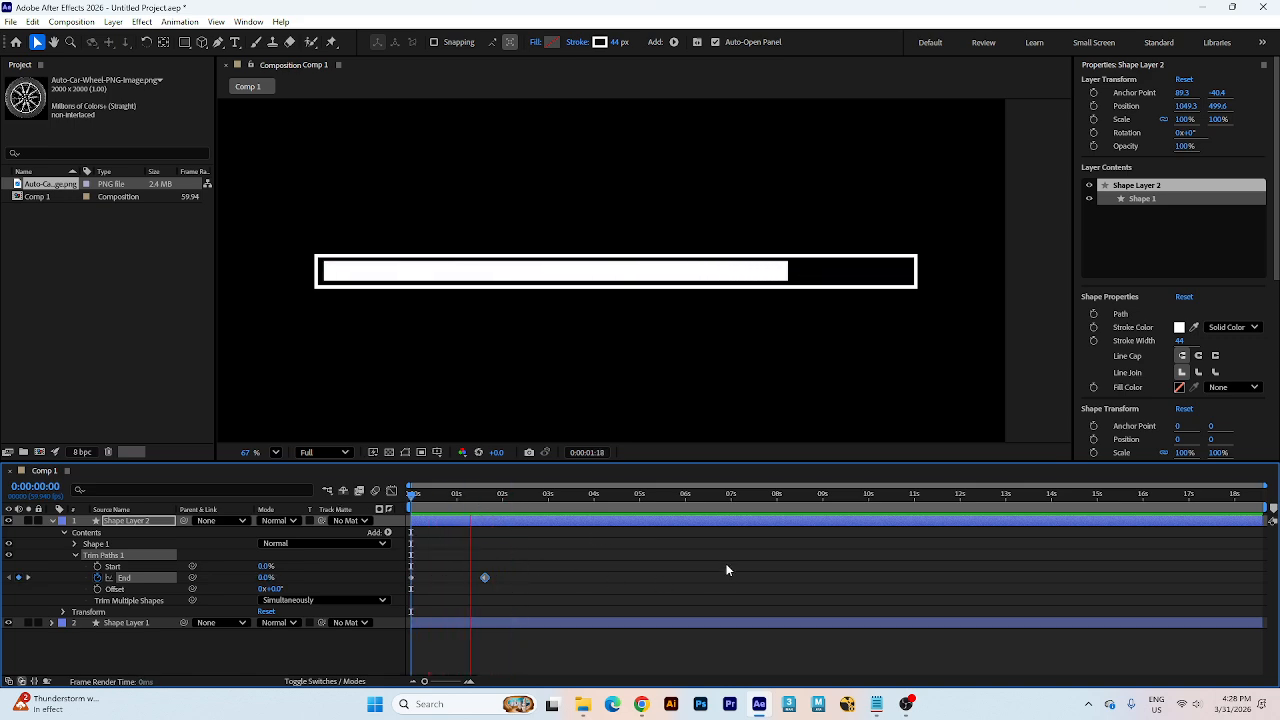
{"action": "key", "text": "space"}
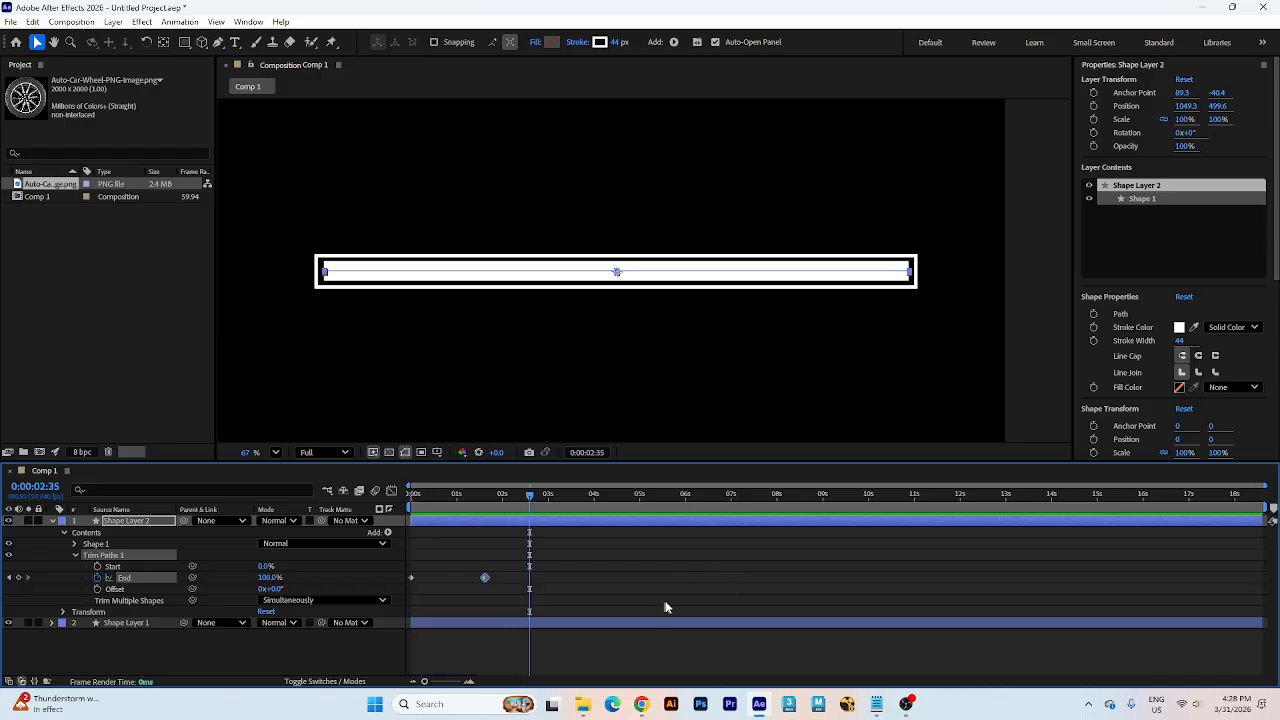
{"action": "left_click_drag", "start_coordinate": [510, 499], "coordinate": [397, 506]}
{"action": "key", "text": "space"}
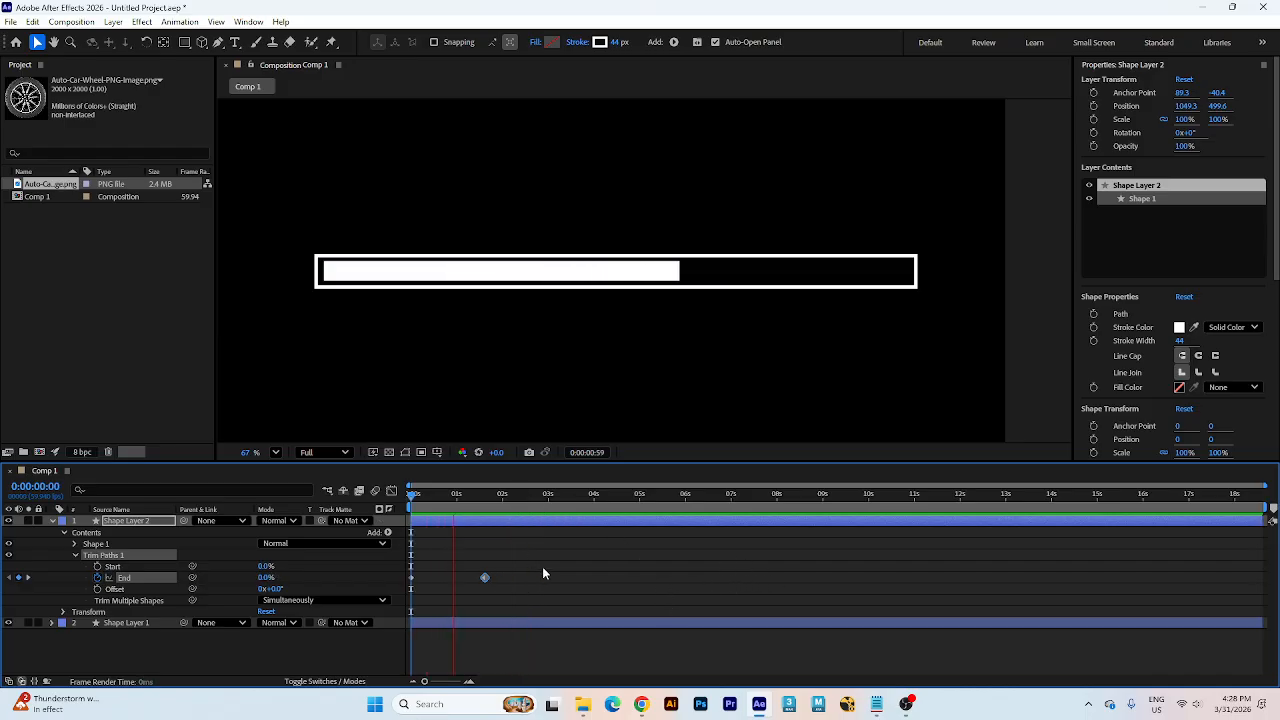
{"action": "key", "text": "space"}
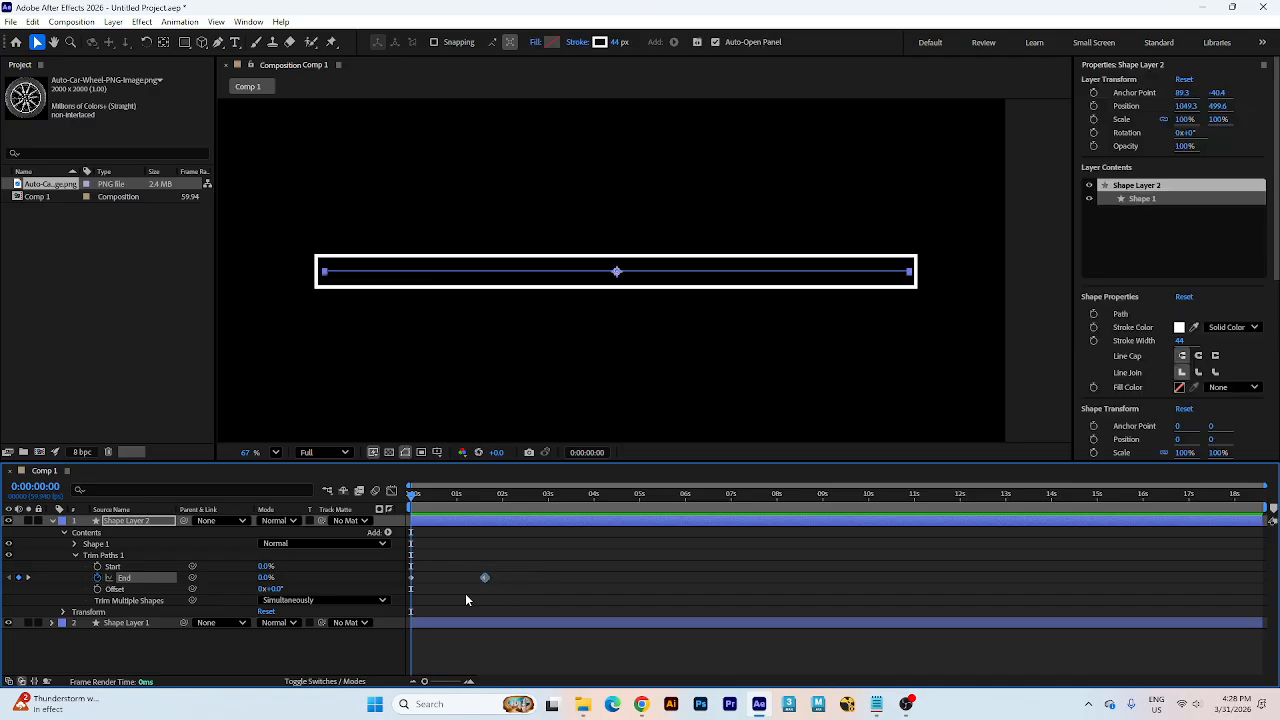
- Delete the 100% End keyframe, key End at 17% at 0:00:01:04 and hold that value with a keyframe at 0:00:01:24
{"action": "key", "text": "Delete"}
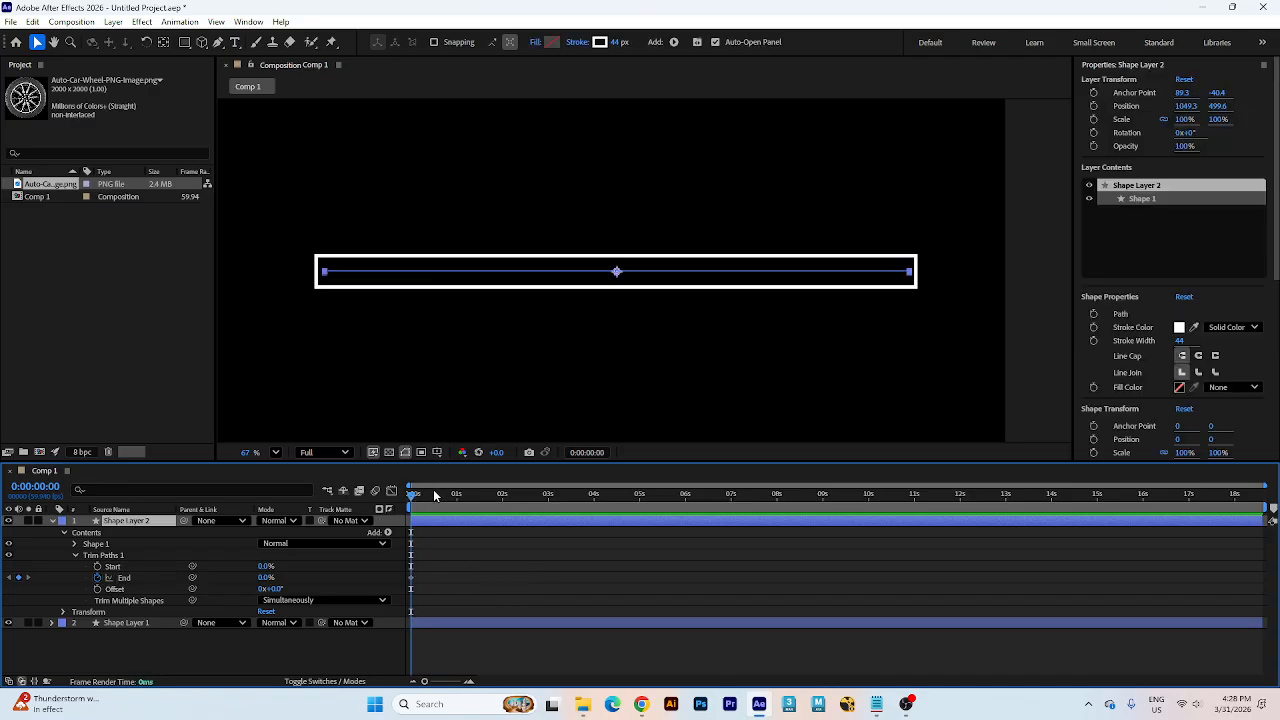
{"action": "left_click_drag", "start_coordinate": [434, 495], "coordinate": [459, 495]}
{"action": "left_click_drag", "start_coordinate": [265, 578], "coordinate": [271, 578]}
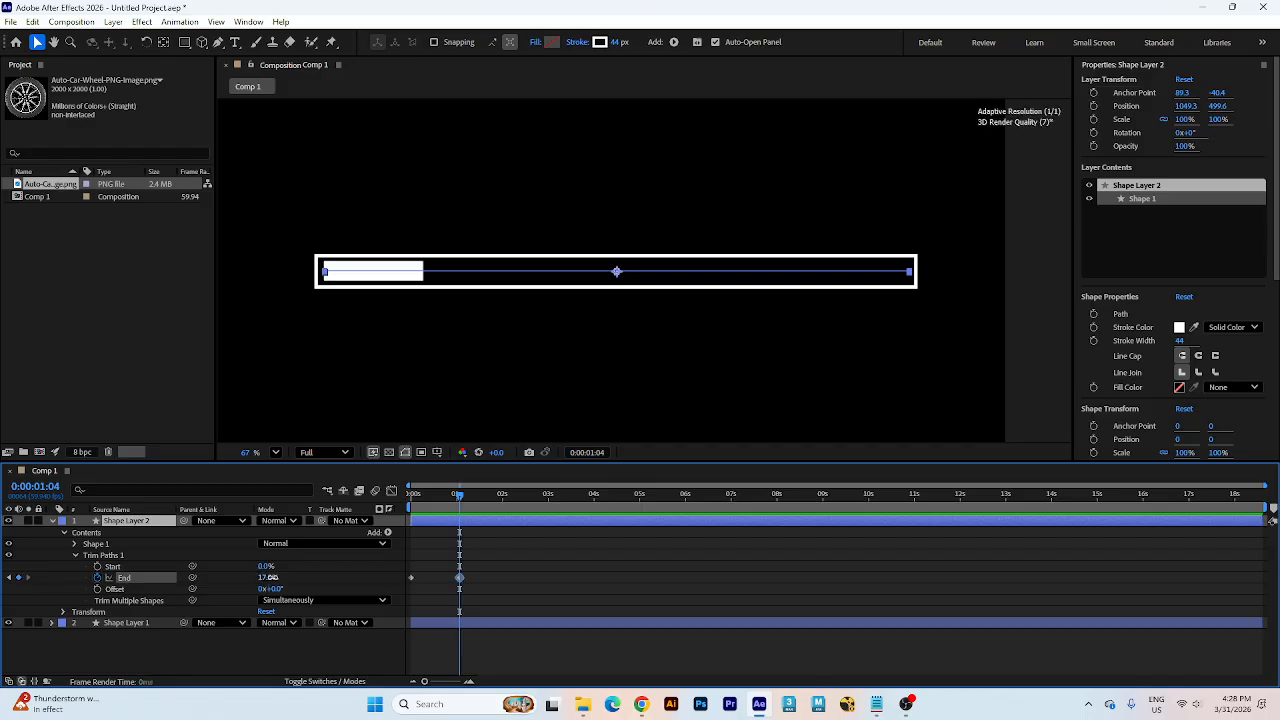
{"action": "left_click_drag", "start_coordinate": [462, 500], "coordinate": [475, 497]}
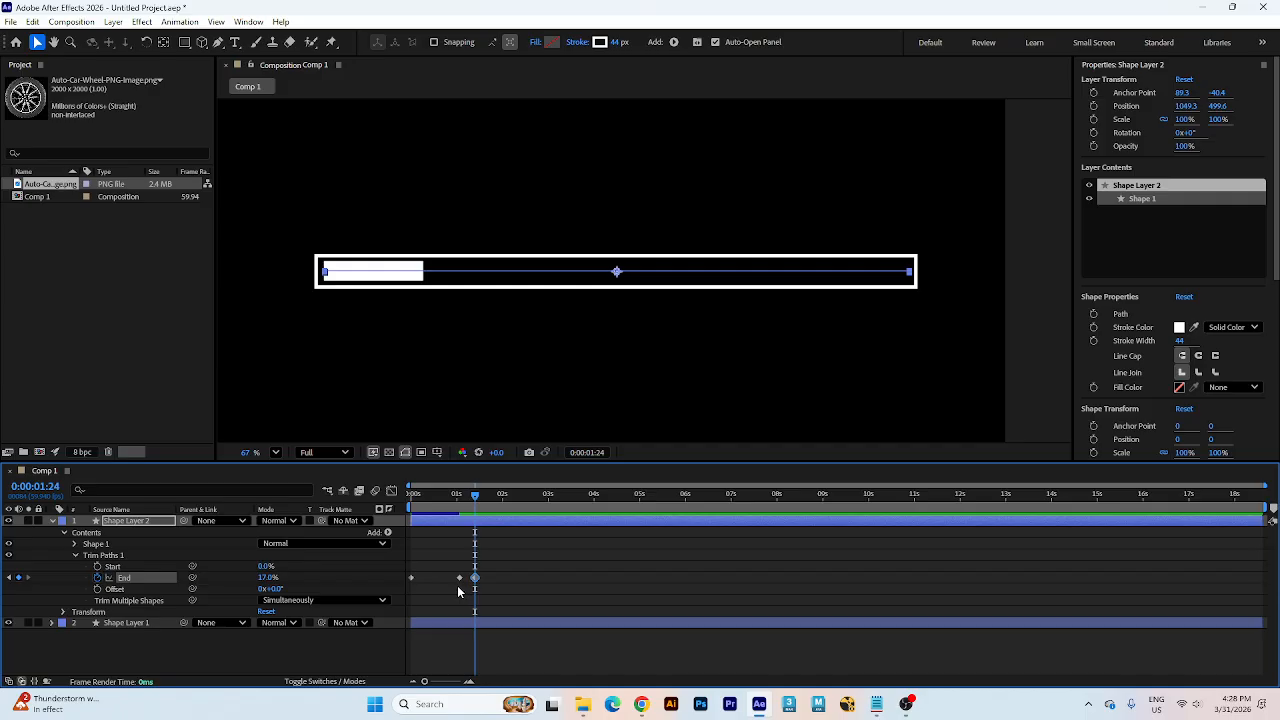
- Key the line's End at 28% at 0:00:02:08 and copy that keyframe to 0:00:02:26 to hold the fill
{"action": "left_click_drag", "start_coordinate": [478, 497], "coordinate": [508, 497]}
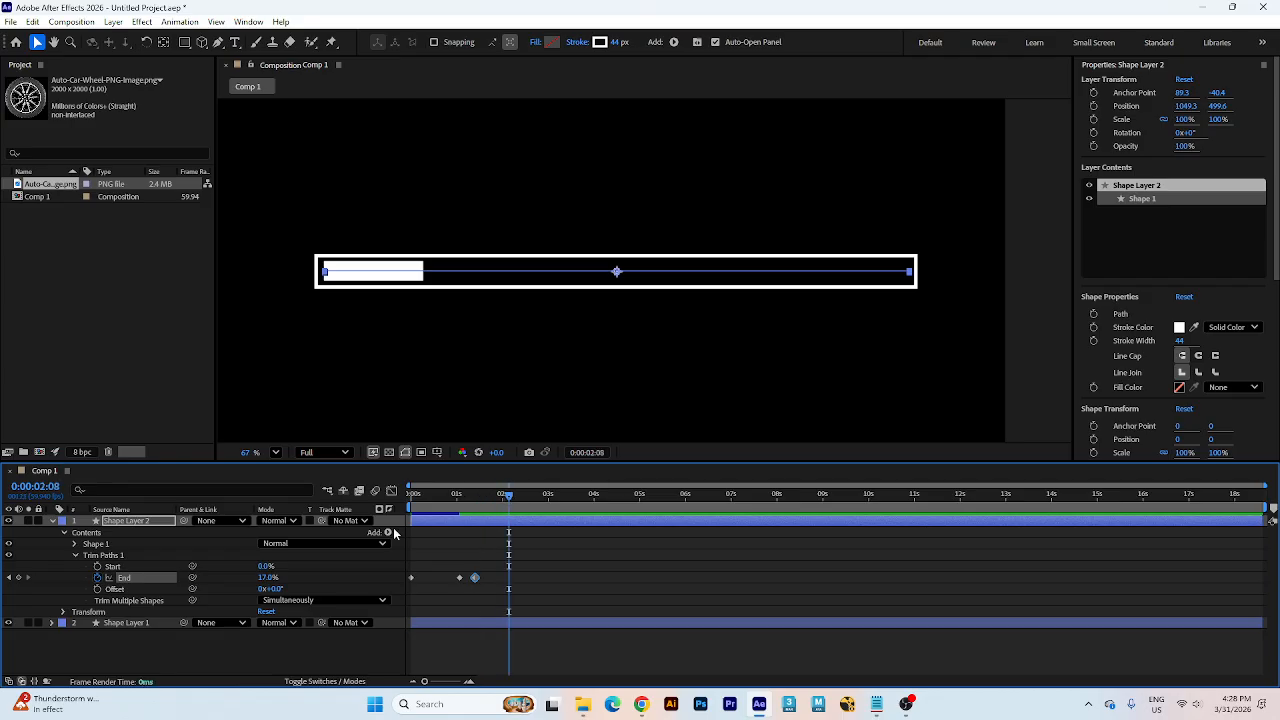
{"action": "left_click_drag", "start_coordinate": [270, 577], "coordinate": [282, 577]}
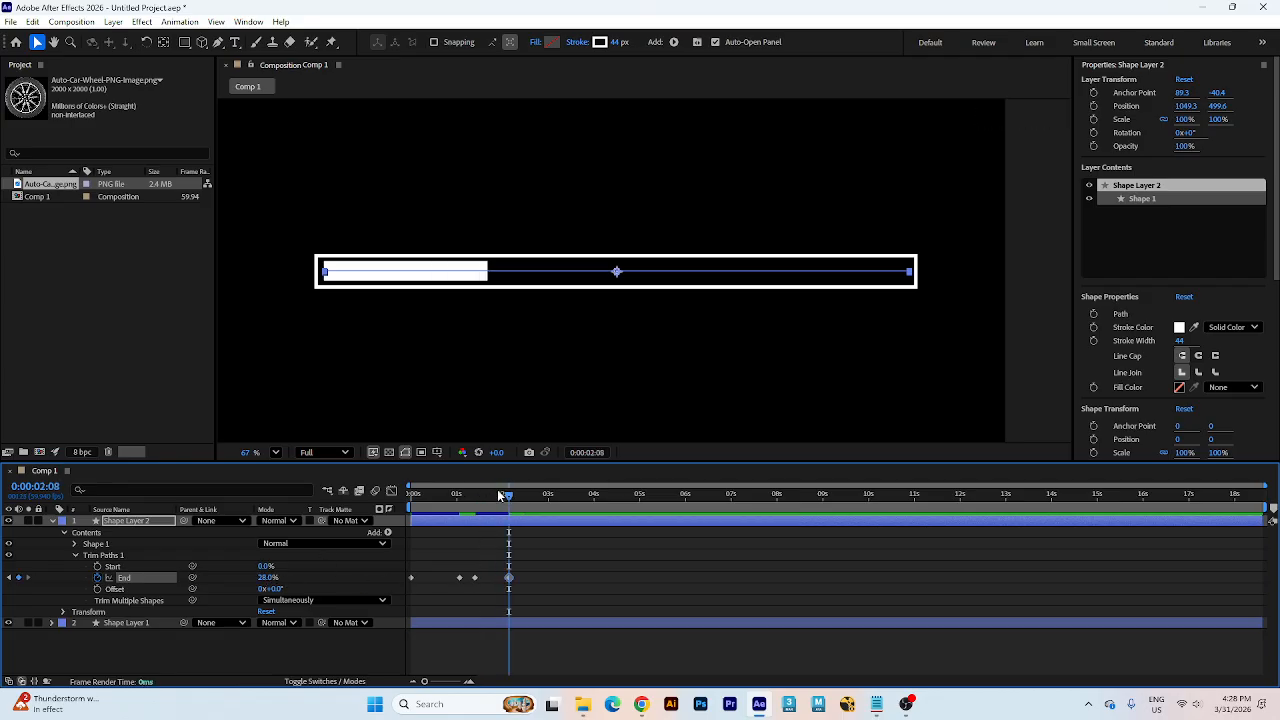
{"action": "left_click_drag", "start_coordinate": [505, 496], "coordinate": [522, 497]}
{"action": "left_click_drag", "start_coordinate": [504, 572], "coordinate": [512, 583]}
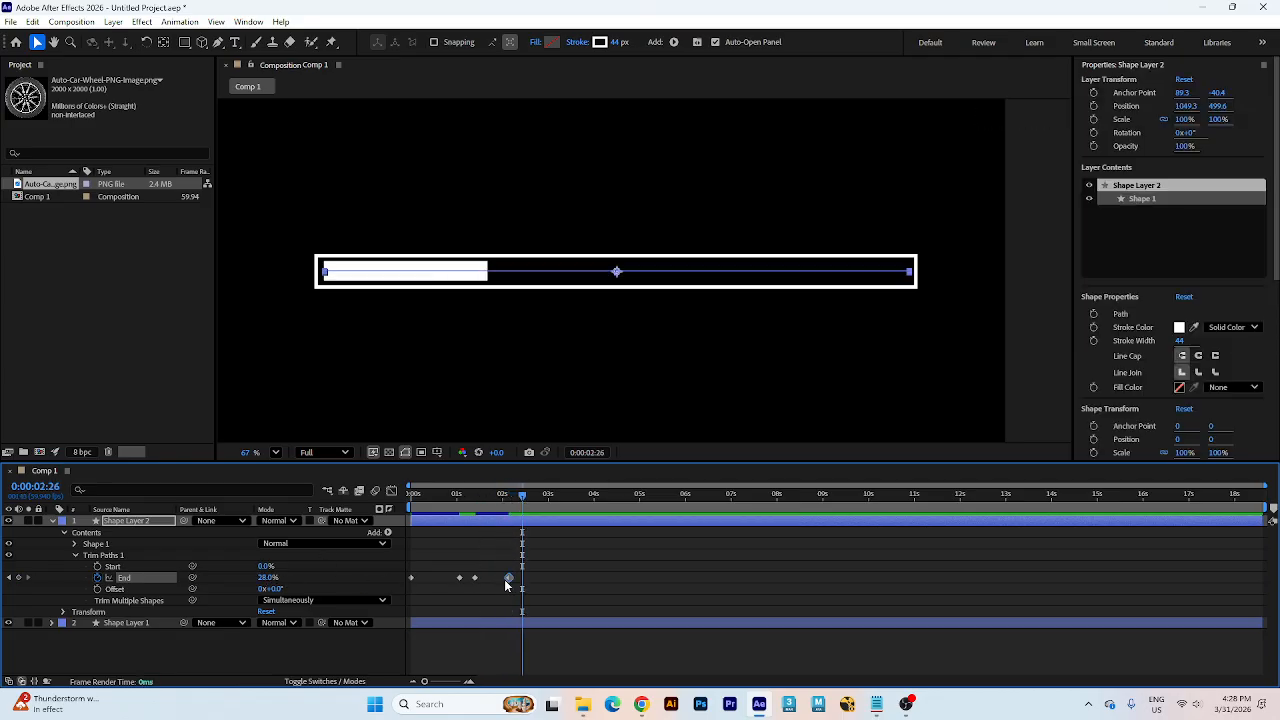
- Key a higher End value at 0:00:02:58 and copy that keyframe further along to pause the fill
{"action": "left_click_drag", "start_coordinate": [531, 514], "coordinate": [548, 512]}
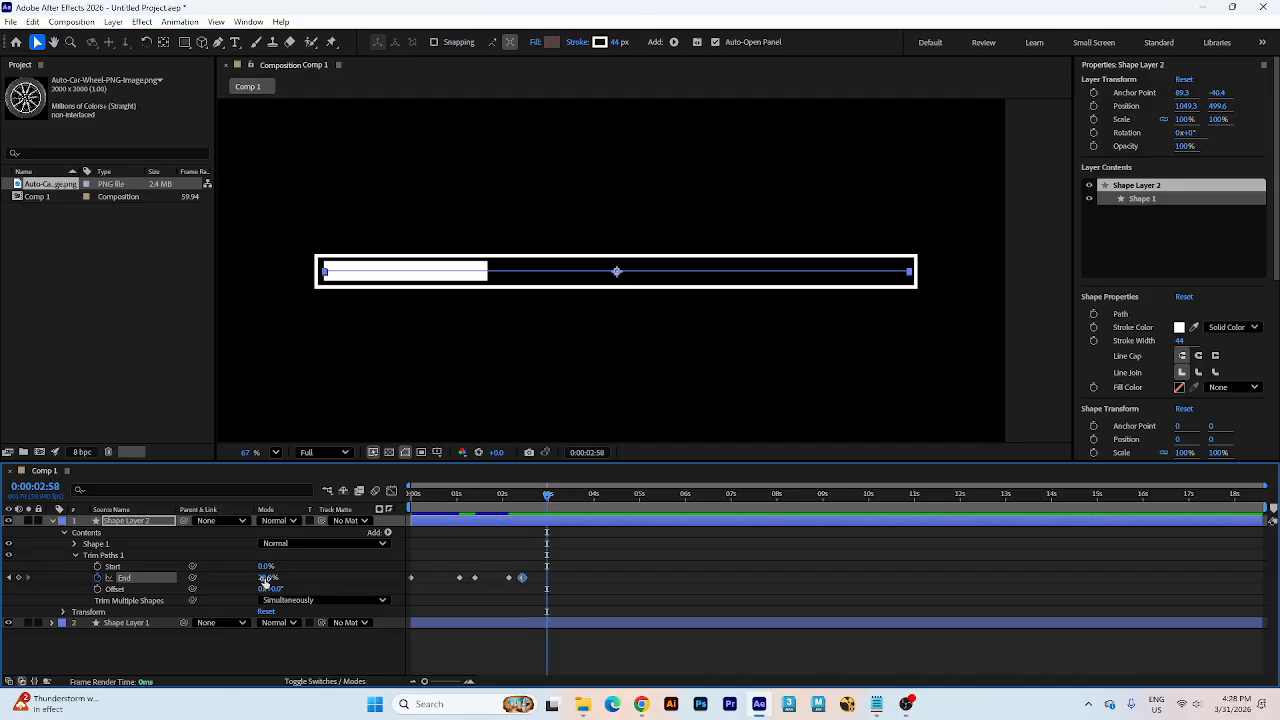
{"action": "left_click_drag", "start_coordinate": [266, 580], "coordinate": [300, 582]}
{"action": "left_click_drag", "start_coordinate": [547, 508], "coordinate": [597, 500]}
{"action": "left_click", "coordinate": [546, 579]}
- Key the line's End at 88% at 0:00:04:03 and copy that keyframe slightly further along to pause the fill
{"action": "left_click_drag", "start_coordinate": [268, 578], "coordinate": [282, 578]}
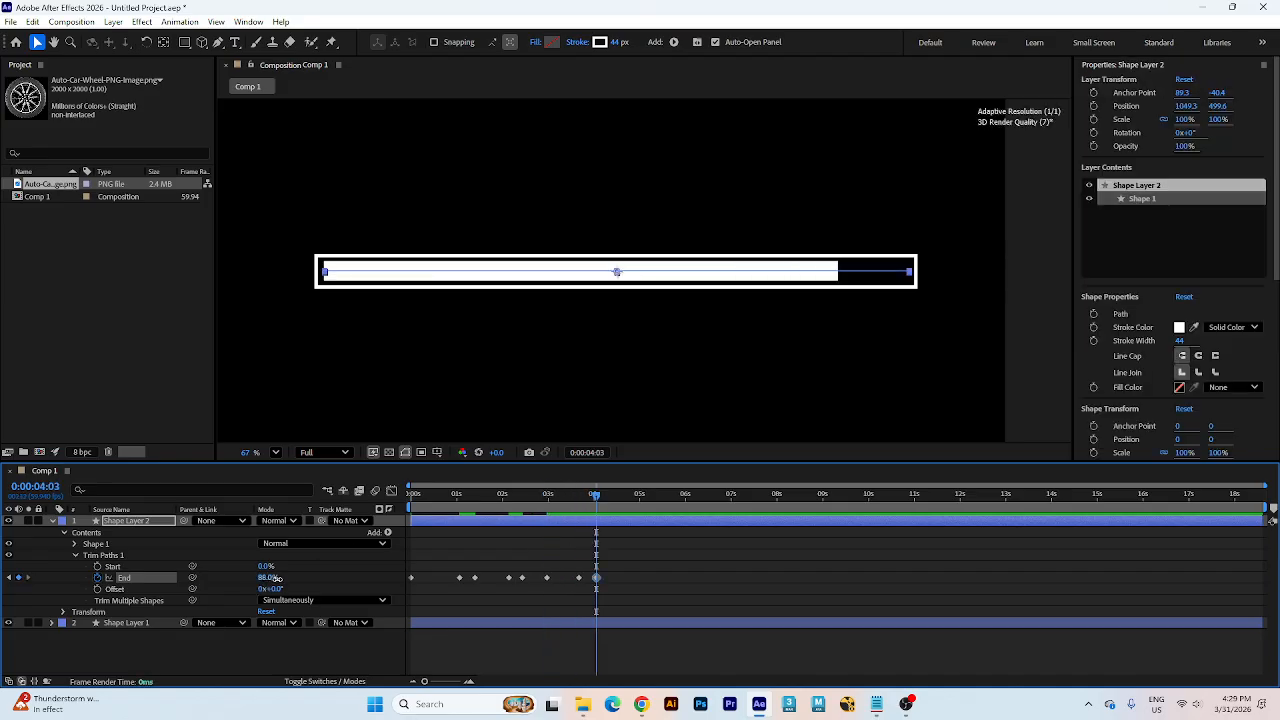
{"action": "left_click_drag", "start_coordinate": [598, 502], "coordinate": [621, 497]}
{"action": "left_click", "coordinate": [596, 577]}
{"action": "key", "text": "ctrl+c"}
{"action": "key", "text": "ctrl+v"}
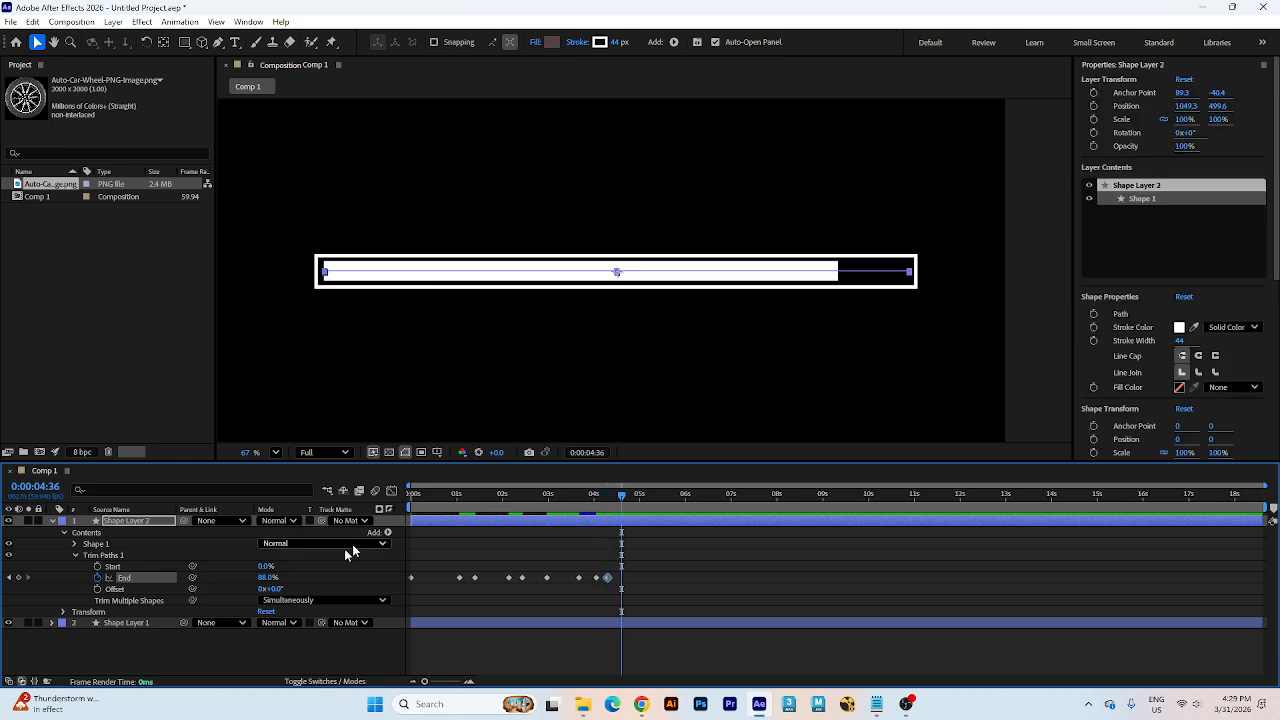
- Key the line's End at 98% at 0:00:04:36
{"action": "left_click", "coordinate": [265, 578]}
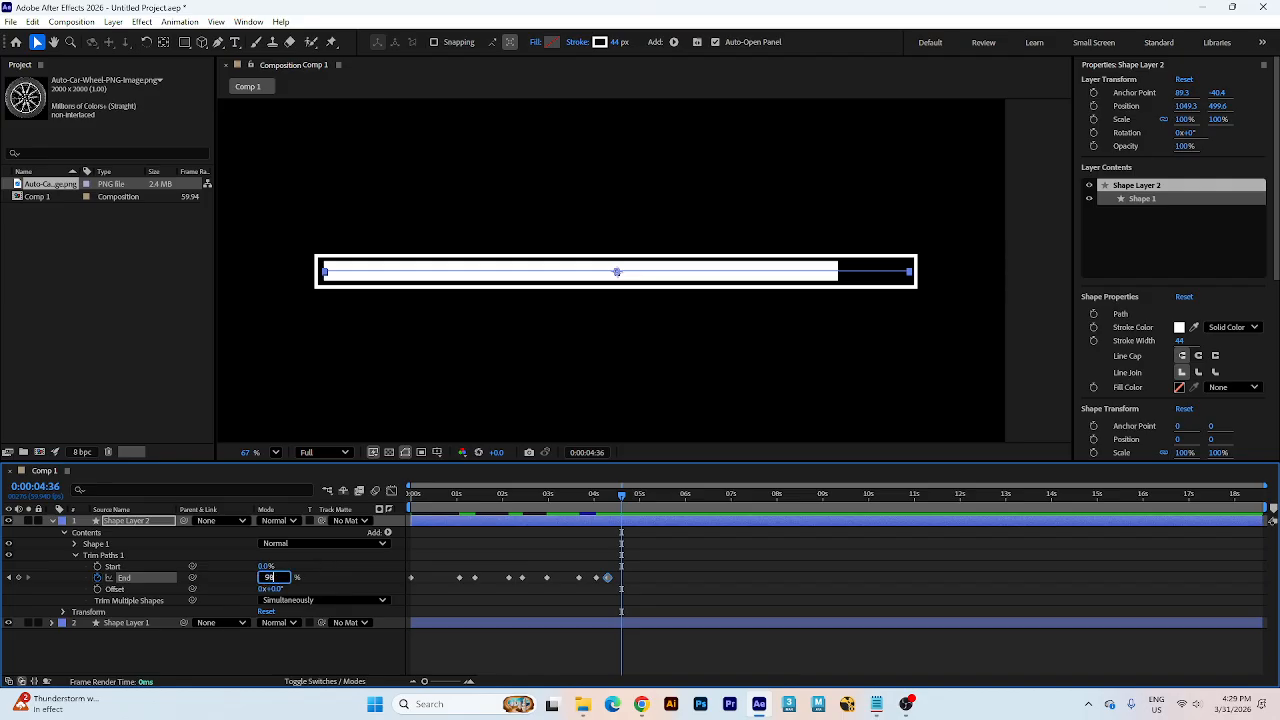
{"action": "type", "text": "98"}
{"action": "key", "text": "Return"}
{"action": "key", "text": "space"}
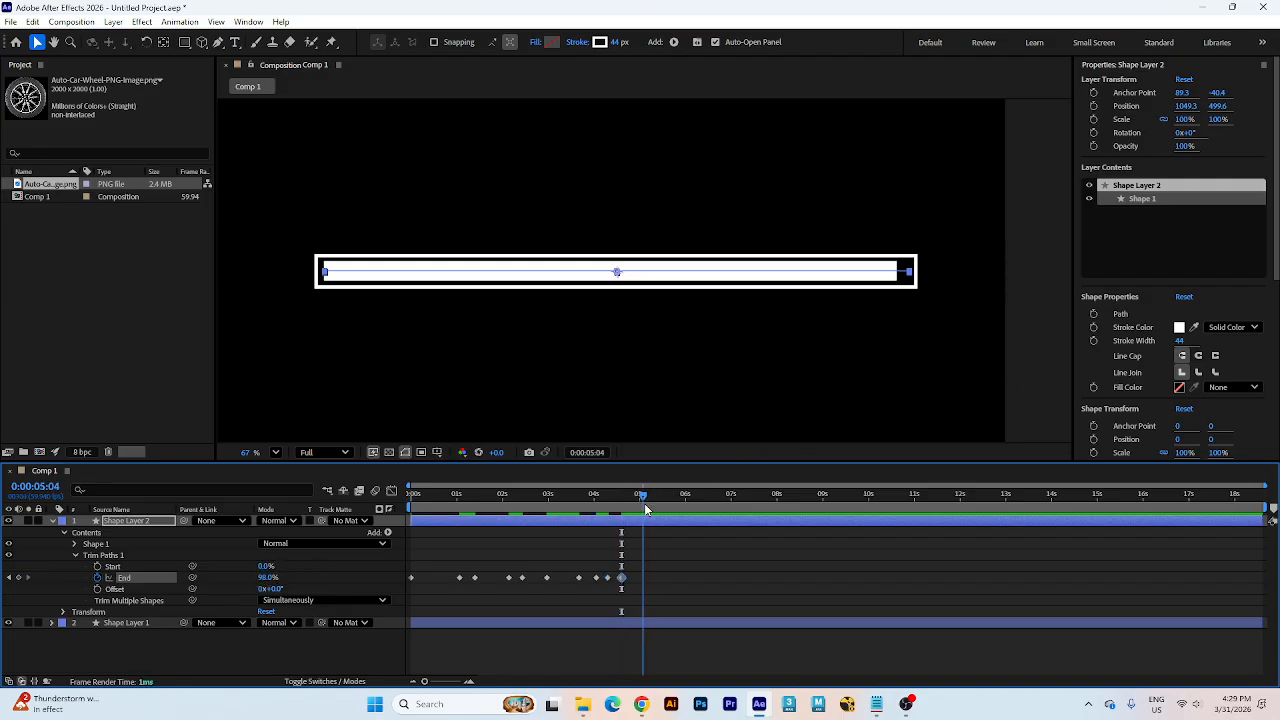
- Copy the 98% End keyframe to 0:00:05:13 to hold the fill, and key End at 100% at 0:00:05:15
{"action": "left_click_drag", "start_coordinate": [638, 568], "coordinate": [620, 586]}
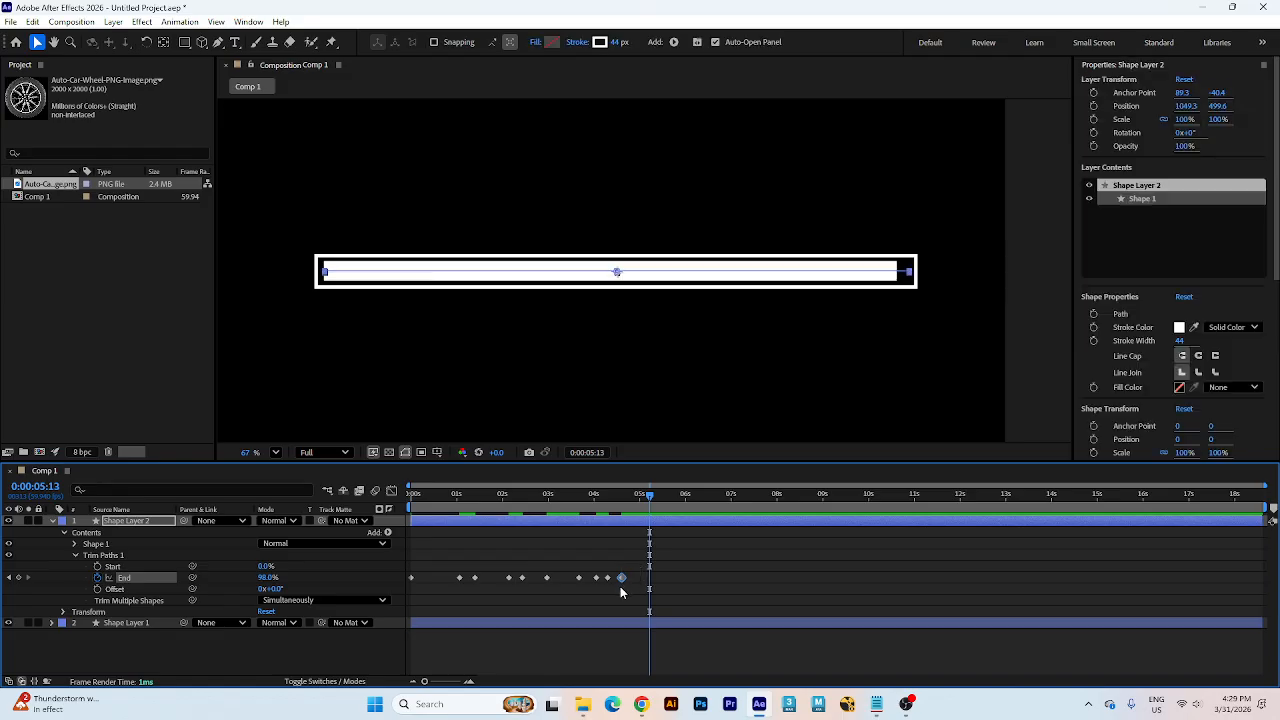
{"action": "key", "text": "ctrl+c"}
{"action": "key", "text": "ctrl+v"}
{"action": "key", "text": "Page_Down"}
{"action": "key", "text": "Page_Down"}
{"action": "key", "text": "Return"}
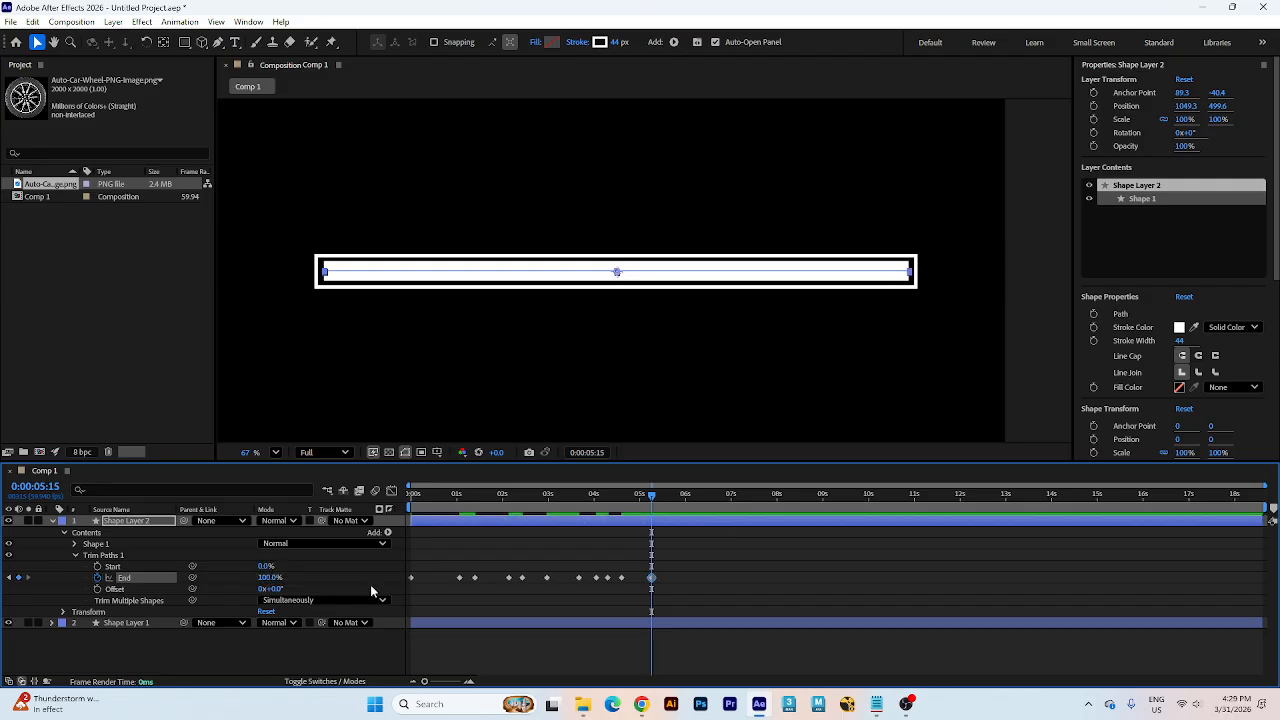
- Preview the staged bar-filling animation from the start, once with the composition view maximized and once in the normal layout
{"action": "key", "text": "Home"}
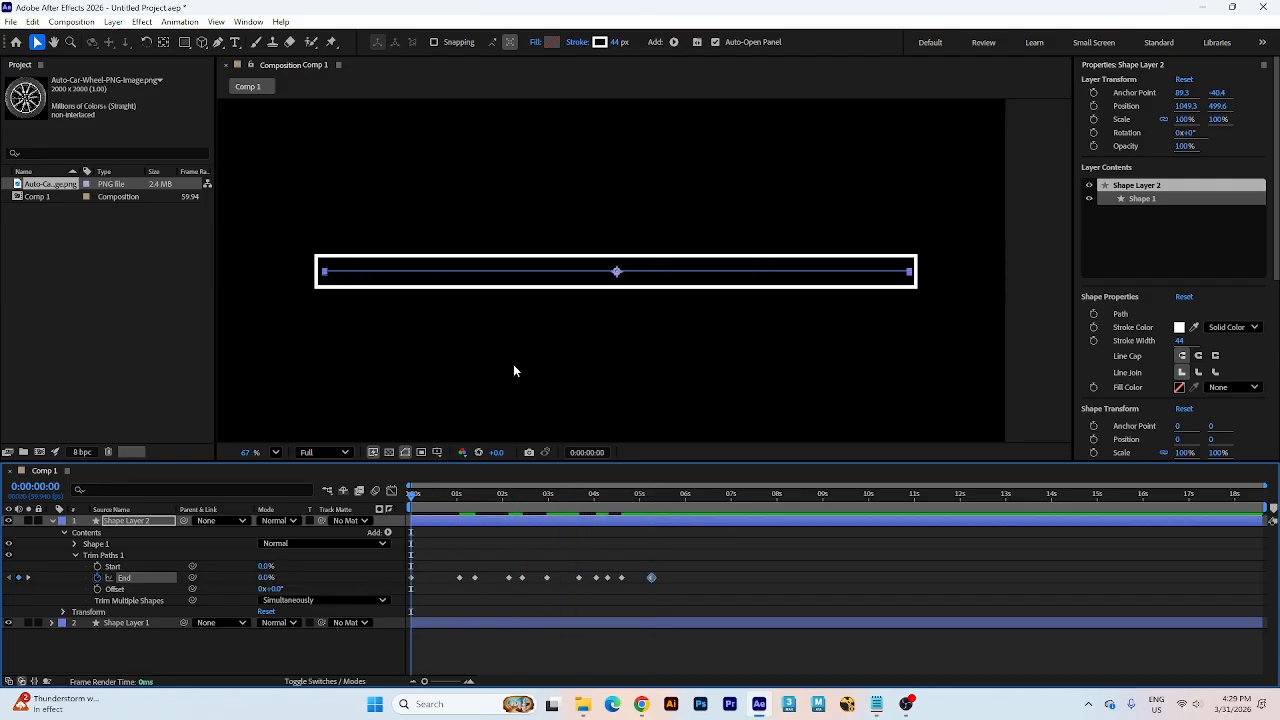
{"action": "key", "text": "space"}
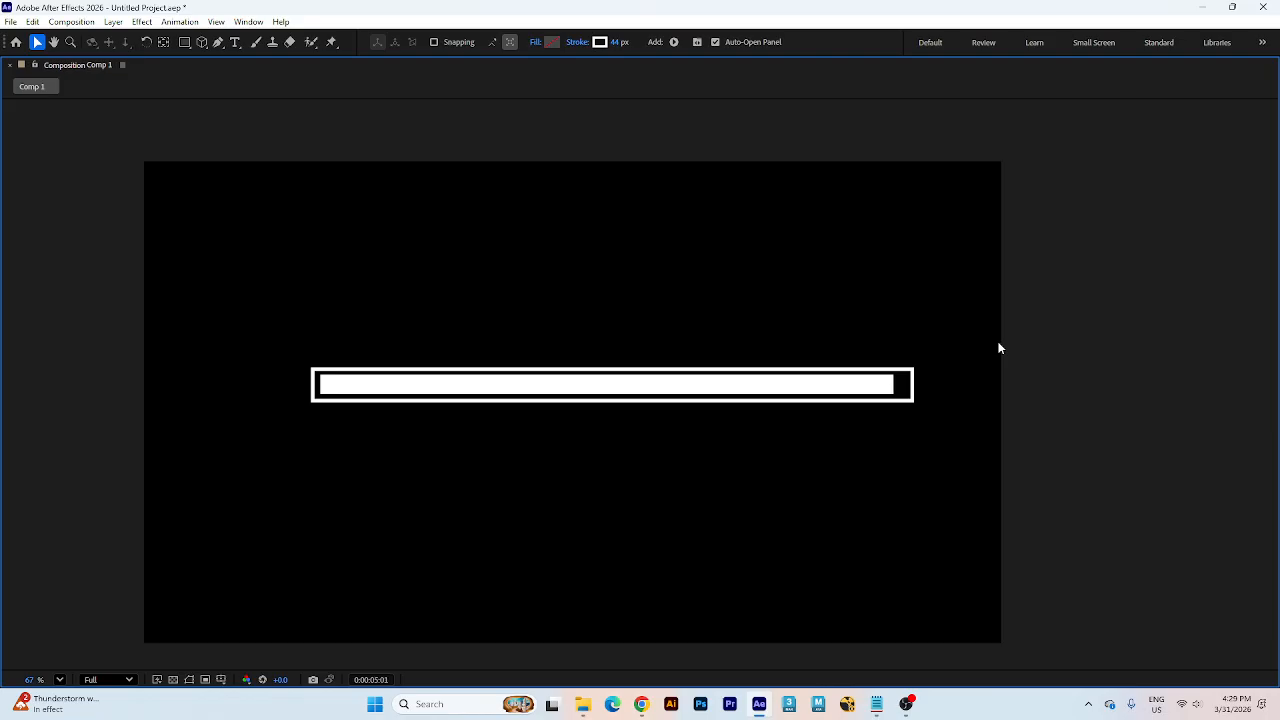
{"action": "key", "text": "grave"}
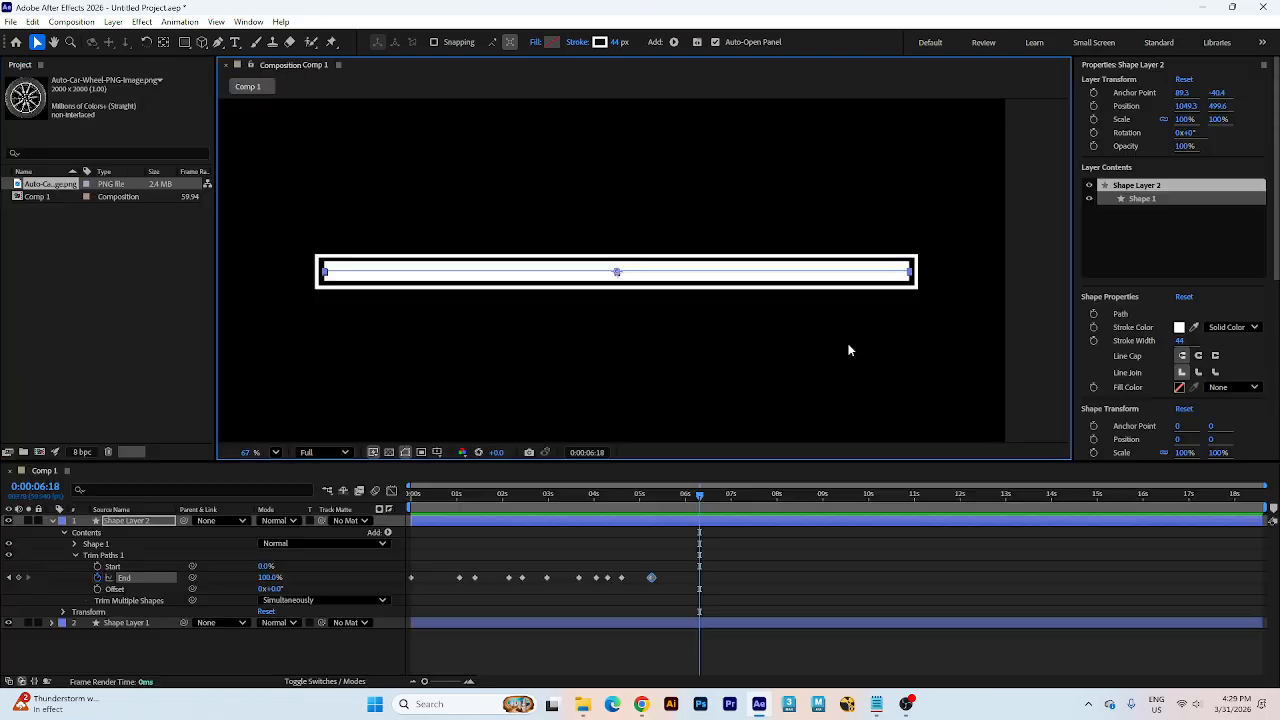
{"action": "left_click_drag", "start_coordinate": [578, 498], "coordinate": [409, 565]}
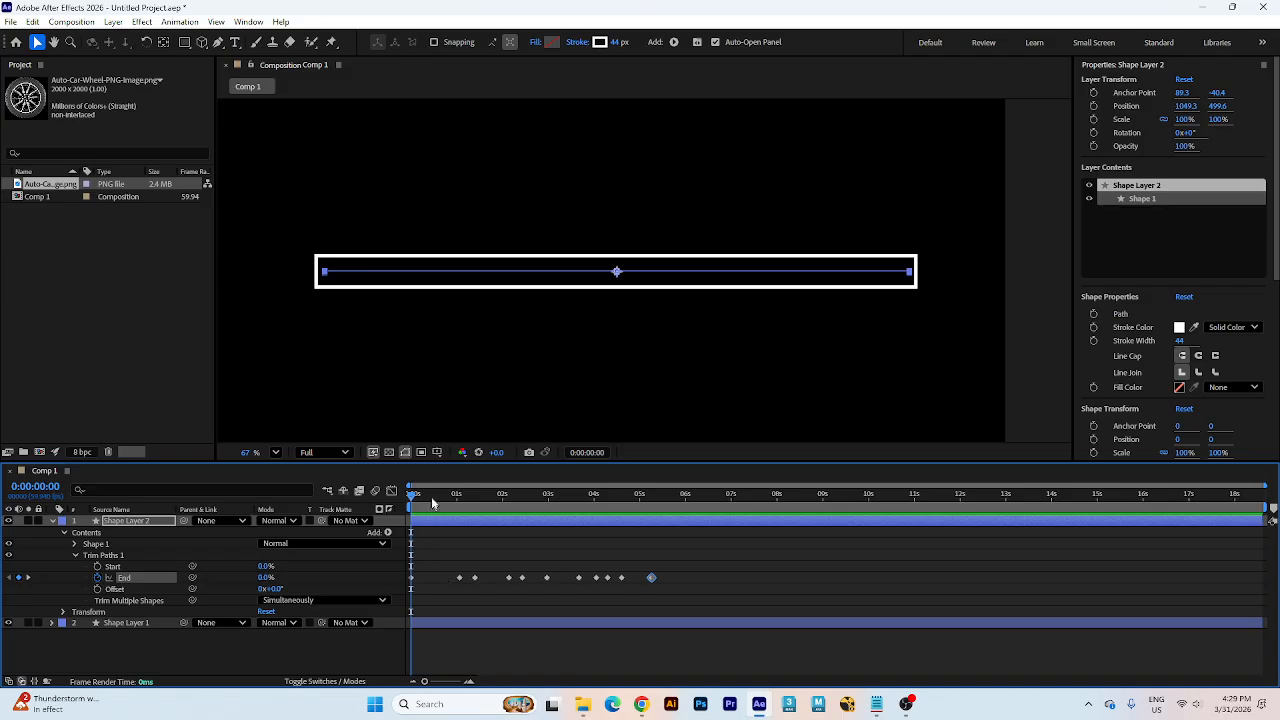
{"action": "left_click_drag", "start_coordinate": [458, 497], "coordinate": [408, 499]}
{"action": "key", "text": "space"}
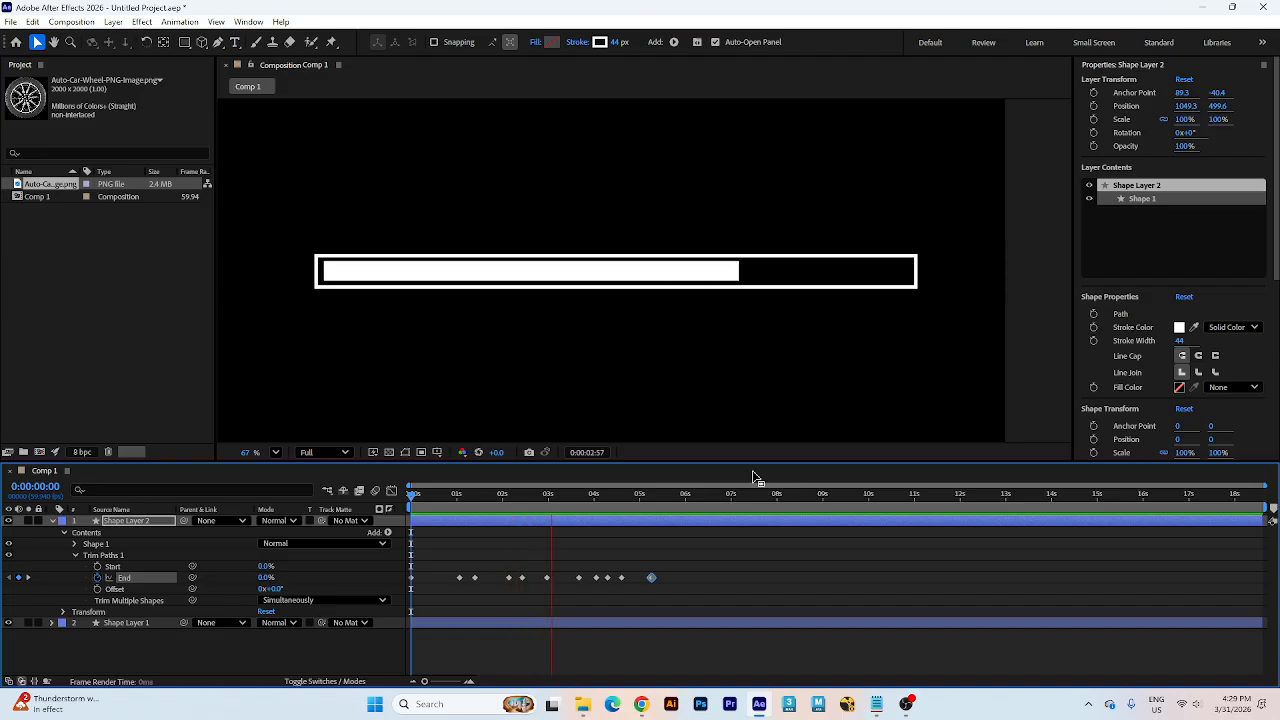
{"action": "key", "text": "space"}
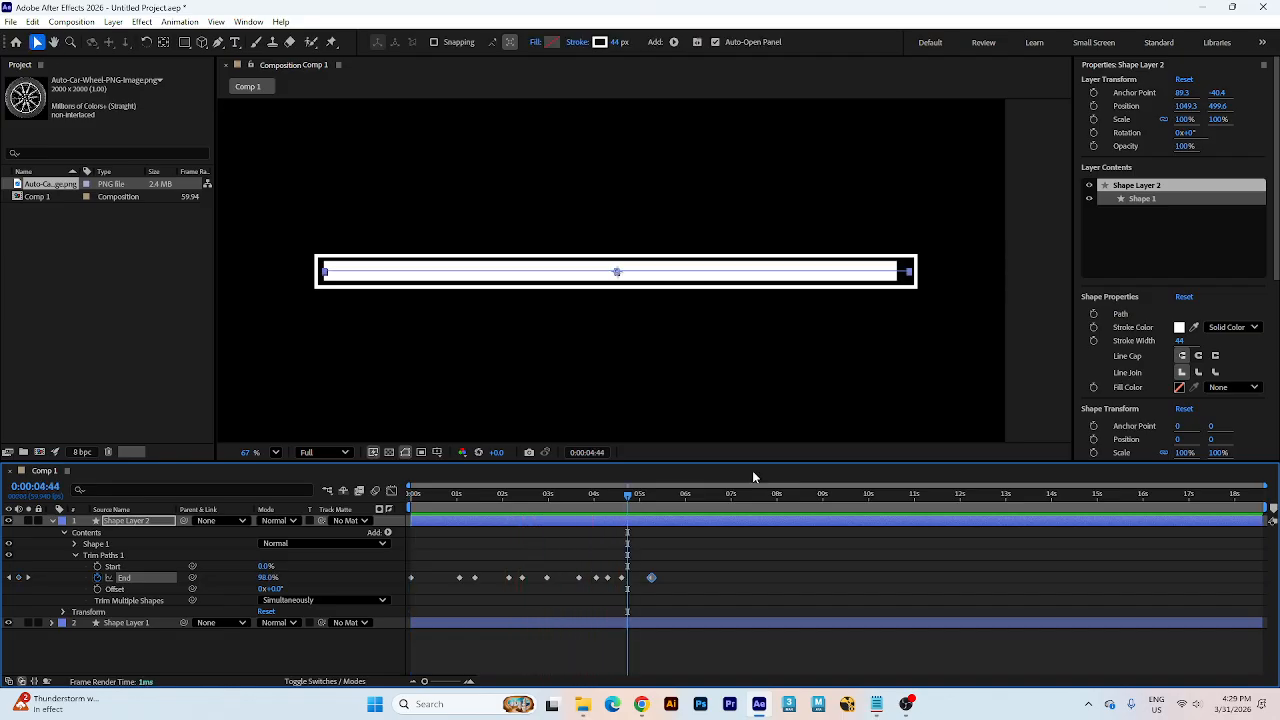
- Select all the End keyframes and replay the loading bar animation from the start
{"action": "left_click_drag", "start_coordinate": [668, 574], "coordinate": [400, 606]}
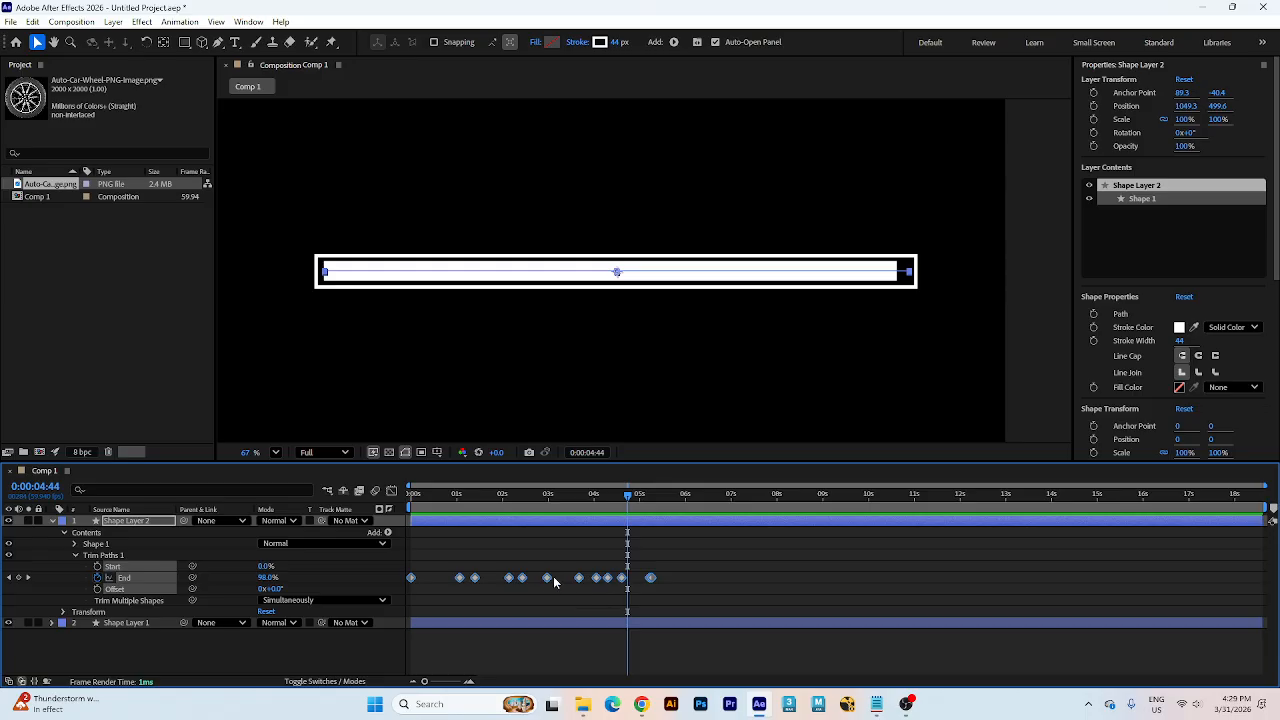
{"action": "left_click_drag", "start_coordinate": [537, 498], "coordinate": [367, 511]}
{"action": "key", "text": "space"}
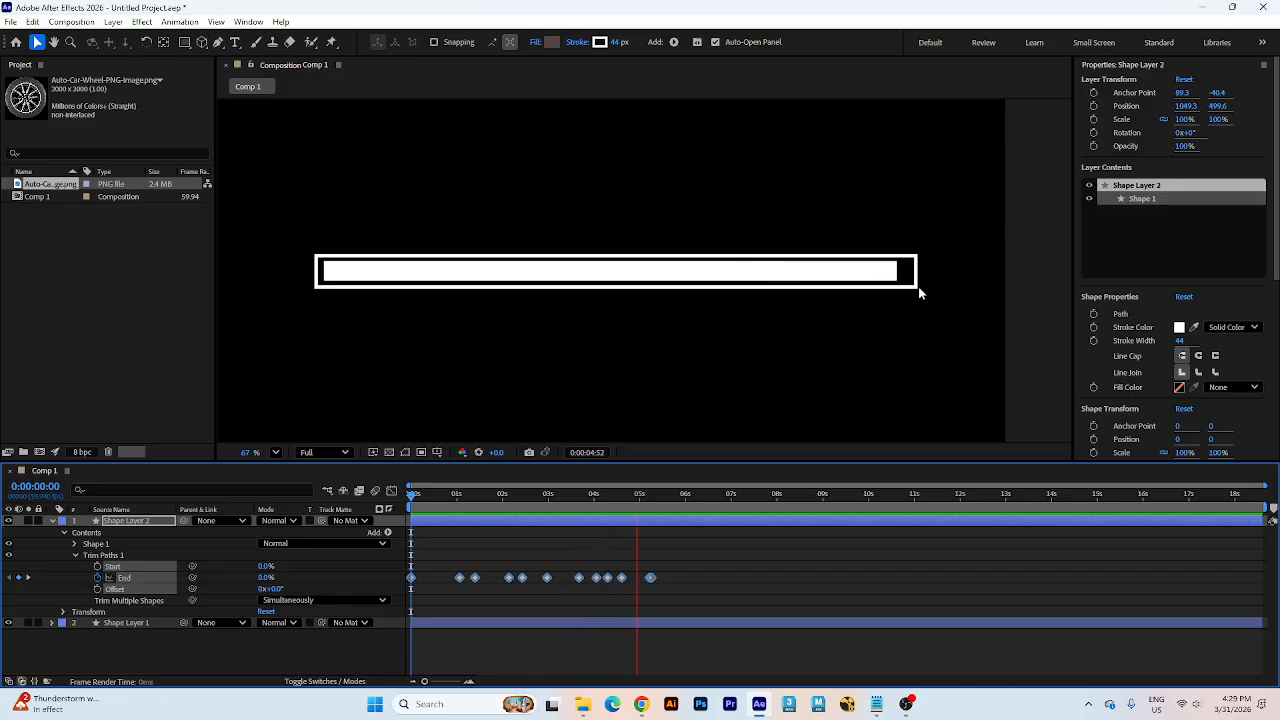
{"action": "key", "text": "space"}
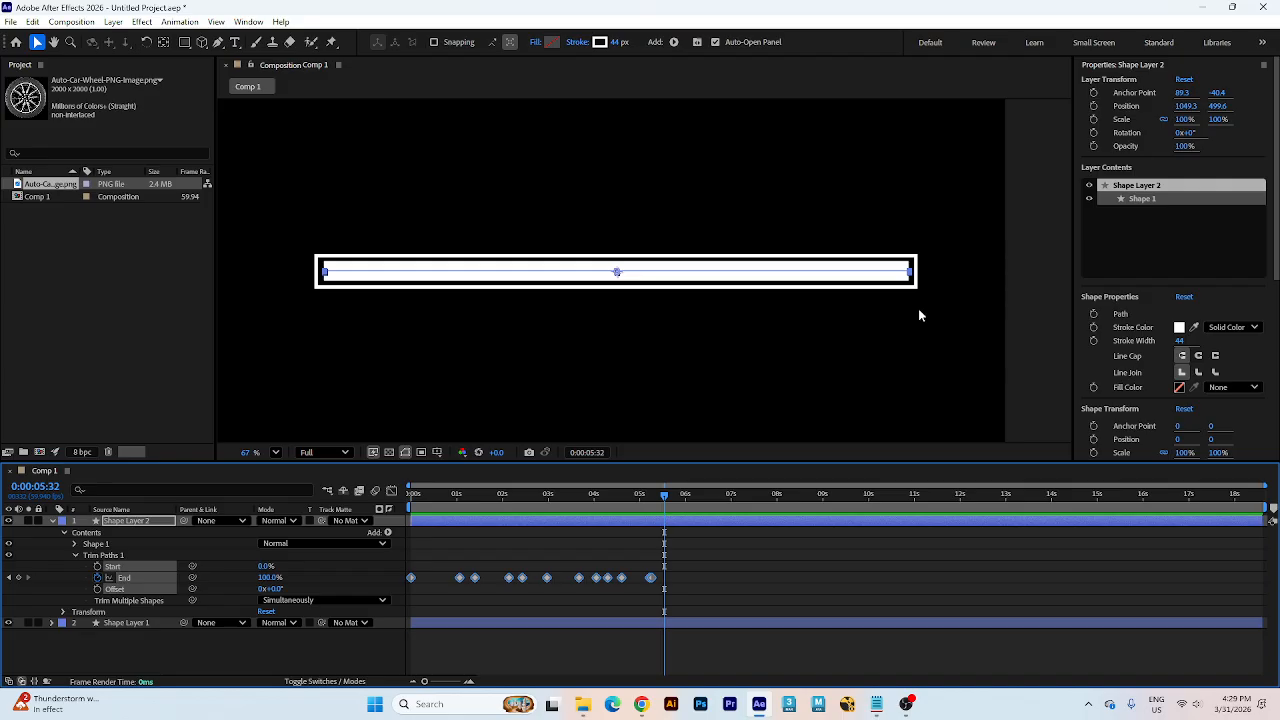
- Delete both shape layers of the loading bar from Comp 1
{"action": "left_click", "coordinate": [51, 521]}
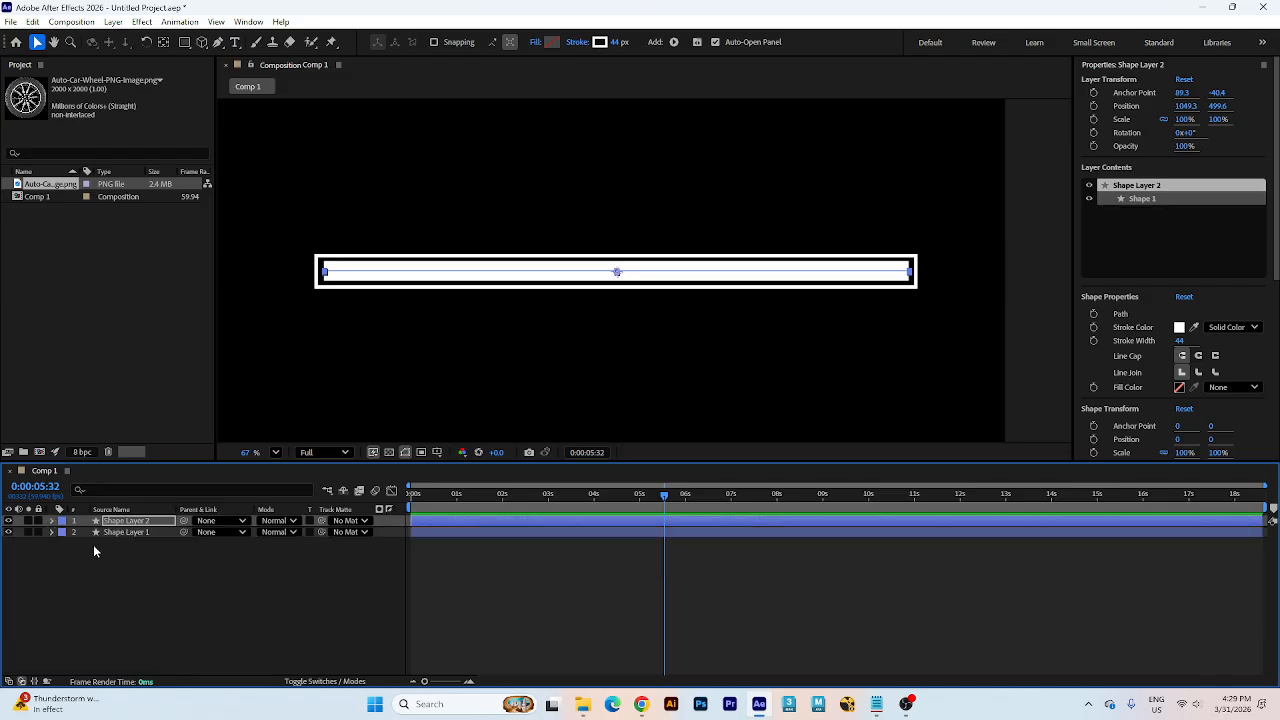
{"action": "left_click", "coordinate": [149, 566]}
{"action": "left_click_drag", "start_coordinate": [149, 566], "coordinate": [128, 513]}
{"action": "key", "text": "Delete"}
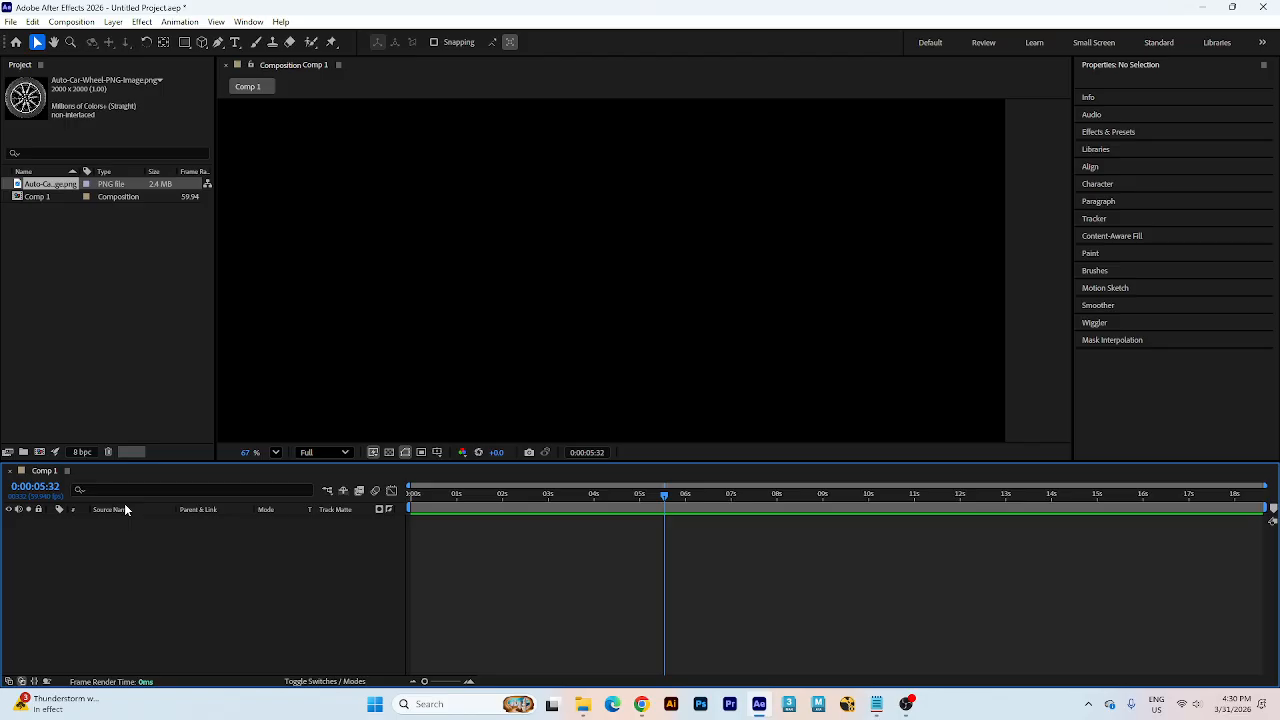
- Draw a small circle about 38 px across near the composition's center with the Ellipse tool, at time 0:00:00:00
{"action": "left_click", "coordinate": [275, 452]}
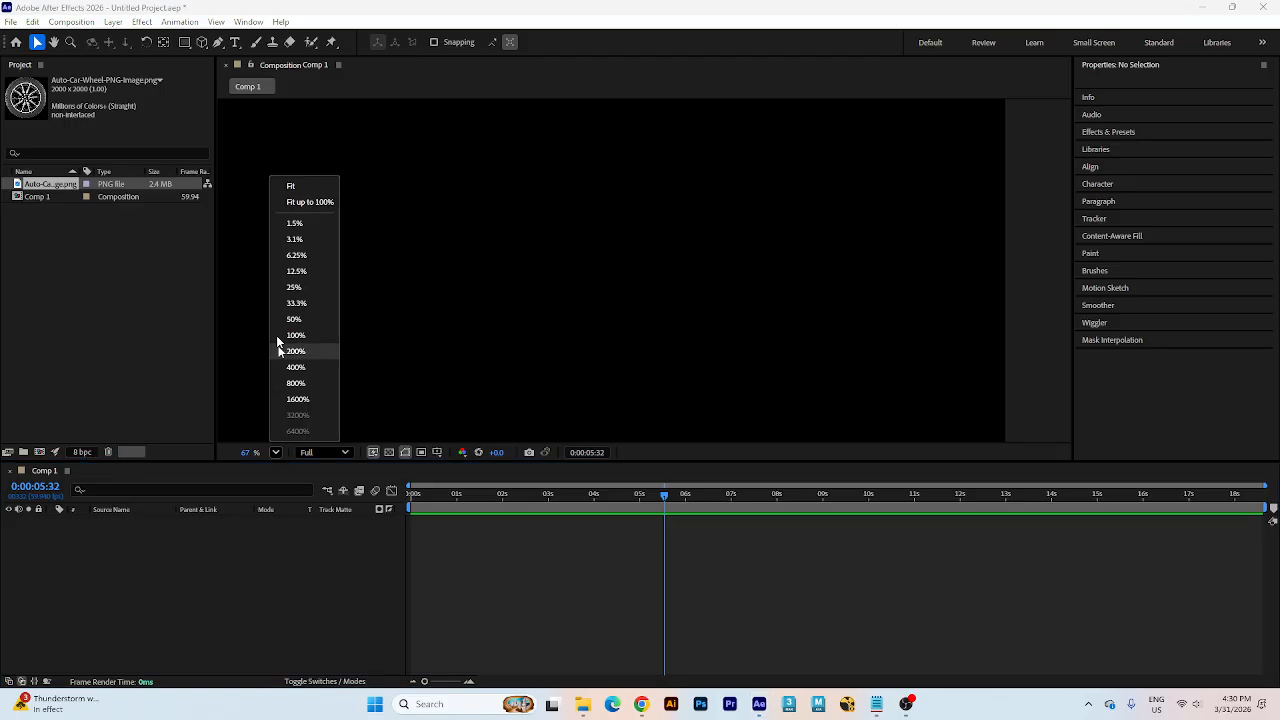
{"action": "left_click", "coordinate": [295, 188]}
{"action": "left_click_drag", "start_coordinate": [533, 496], "coordinate": [253, 447]}
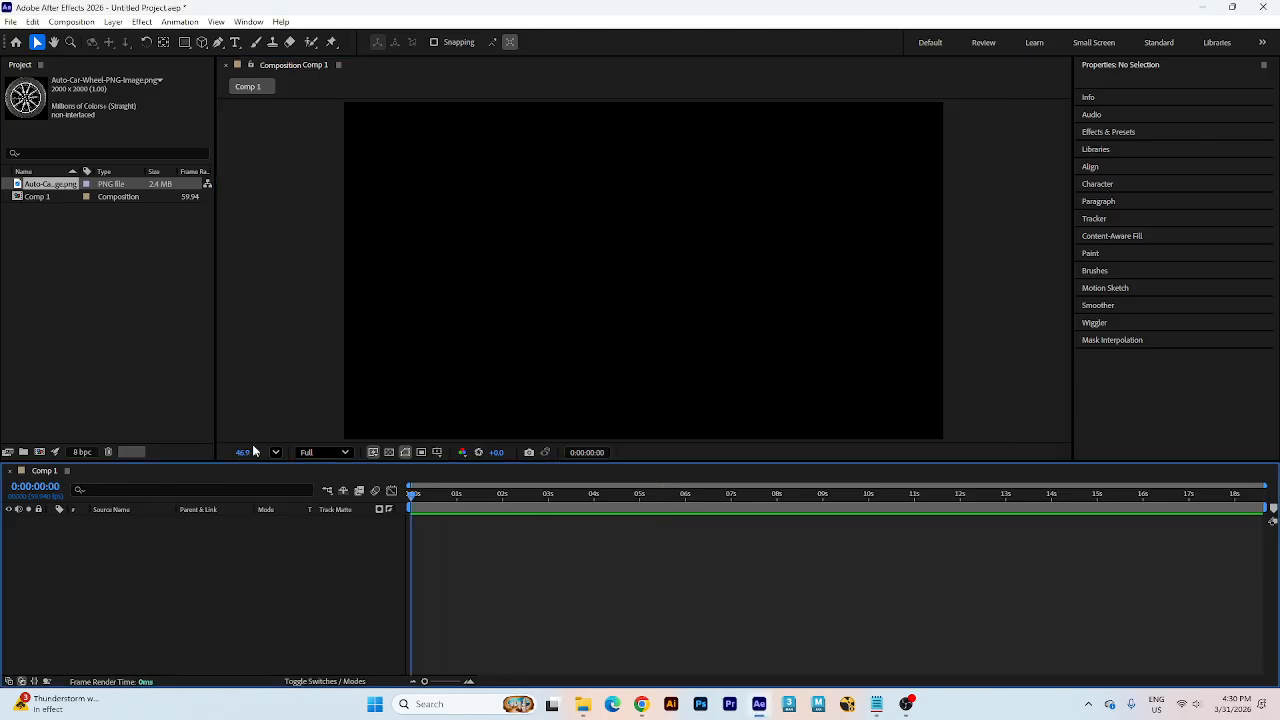
{"action": "left_click_drag", "start_coordinate": [184, 42], "coordinate": [228, 71]}
{"action": "left_click_drag", "start_coordinate": [612, 246], "coordinate": [640, 271]}
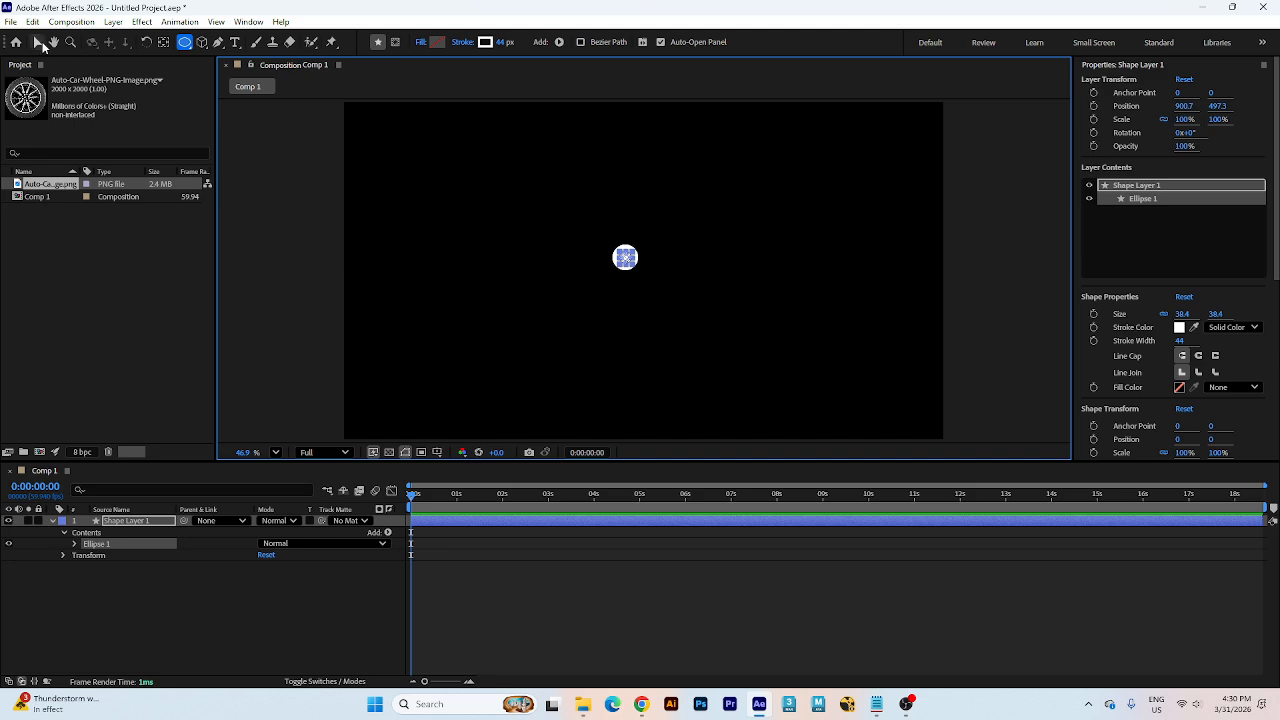
- Remove the circle's stroke and give it a solid white fill
{"action": "left_click", "coordinate": [37, 42]}
{"action": "left_click", "coordinate": [629, 221]}
{"action": "left_click", "coordinate": [625, 258]}
{"action": "left_click", "coordinate": [577, 42]}
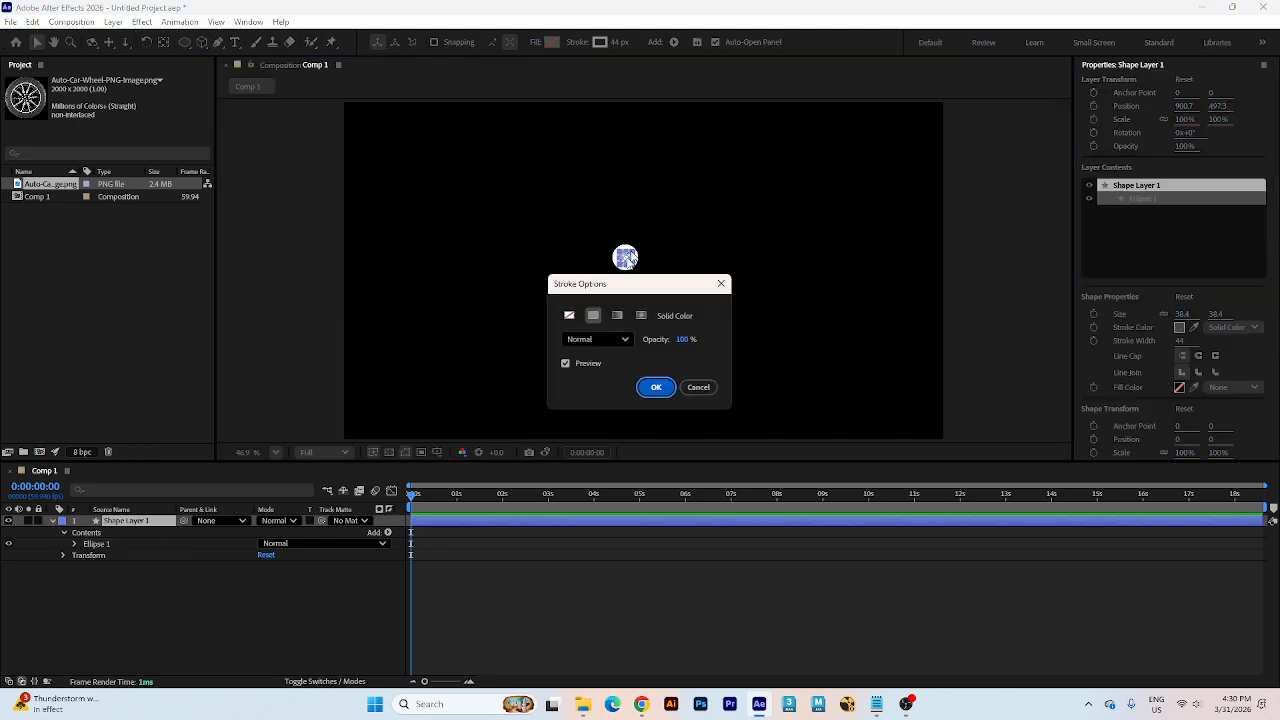
{"action": "left_click", "coordinate": [569, 316]}
{"action": "left_click", "coordinate": [656, 387]}
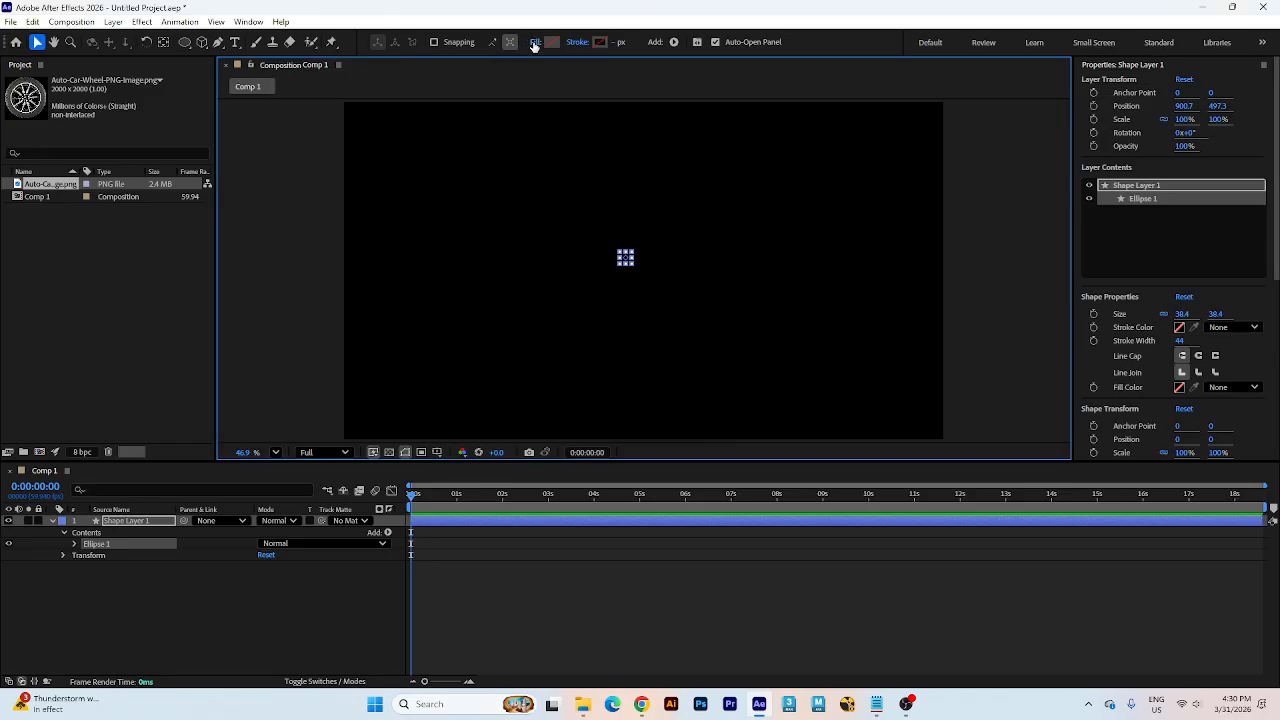
{"action": "left_click", "coordinate": [536, 42]}
{"action": "left_click", "coordinate": [593, 315]}
{"action": "left_click", "coordinate": [656, 387]}
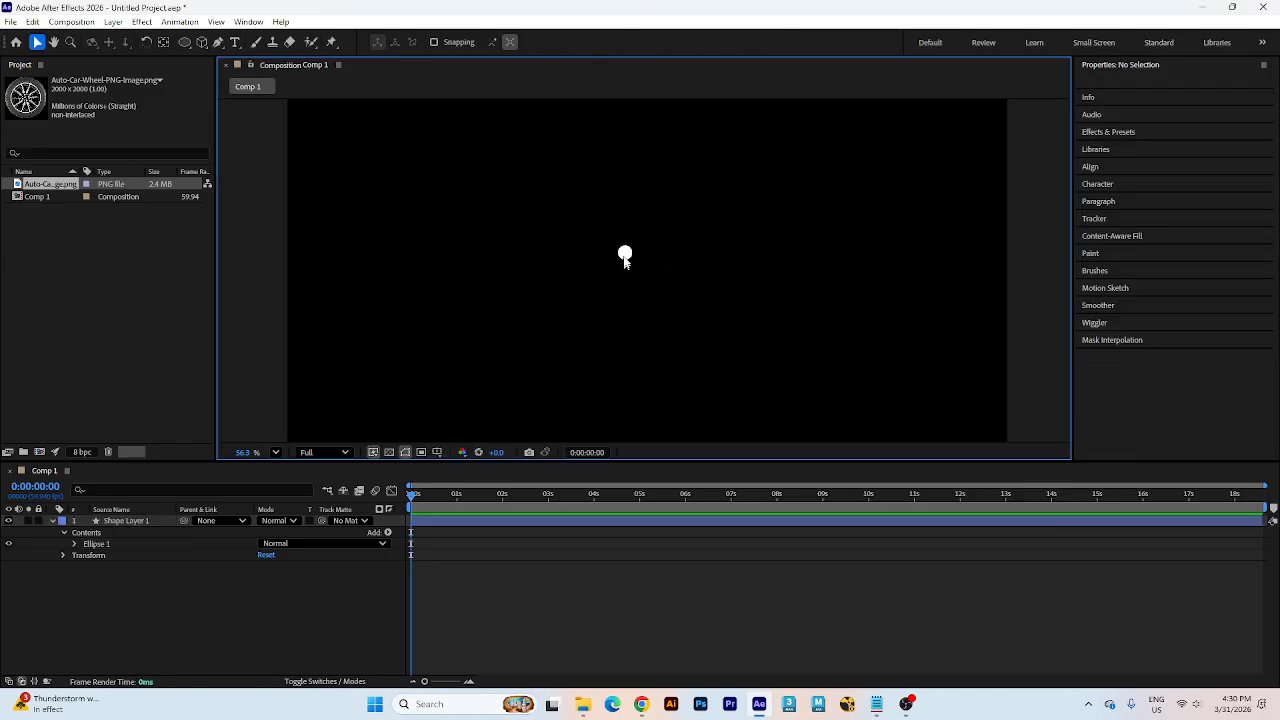
- Center the circle in the composition and move it straight up to Position 960, 419.5
{"action": "left_click", "coordinate": [730, 262]}
{"action": "scroll", "coordinate": [736, 265], "scroll_direction": "down", "scroll_amount": 1}
{"action": "scroll", "coordinate": [699, 299], "scroll_direction": "up", "scroll_amount": 1}
{"action": "scroll", "coordinate": [690, 286], "scroll_direction": "up", "scroll_amount": 3}
{"action": "left_click", "coordinate": [649, 229]}
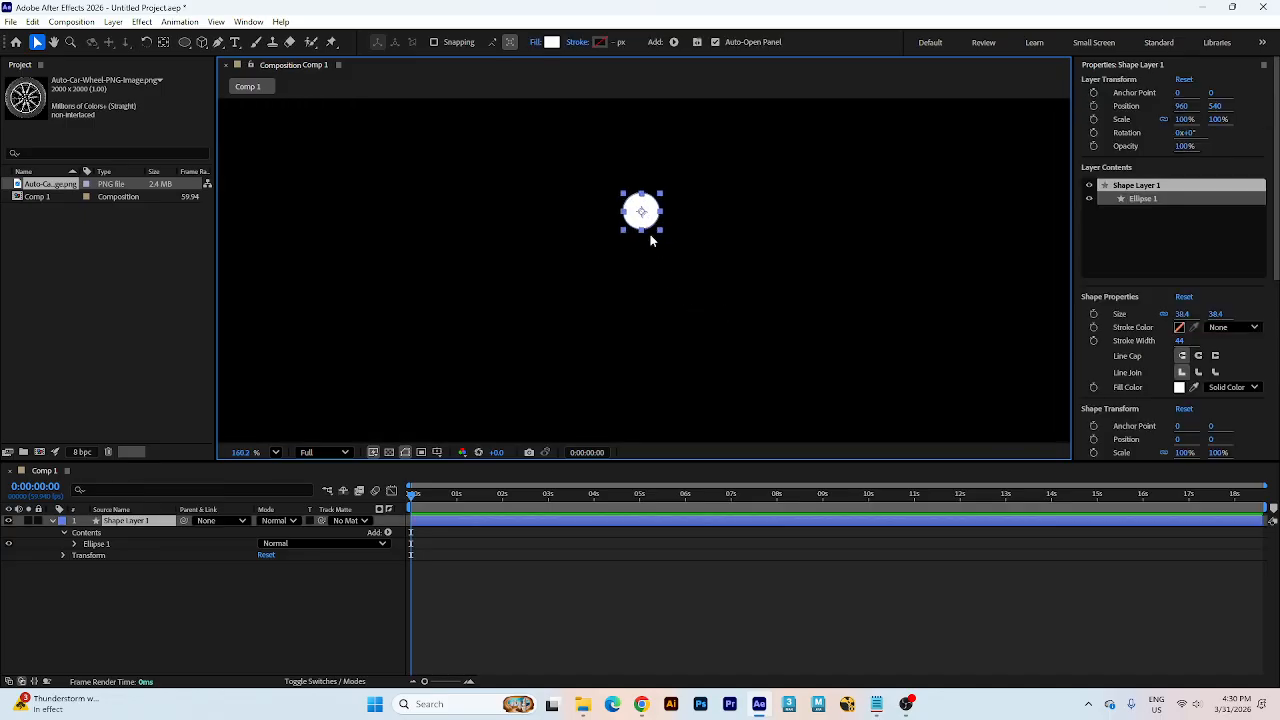
{"action": "left_click_drag", "start_coordinate": [694, 244], "coordinate": [663, 204]}
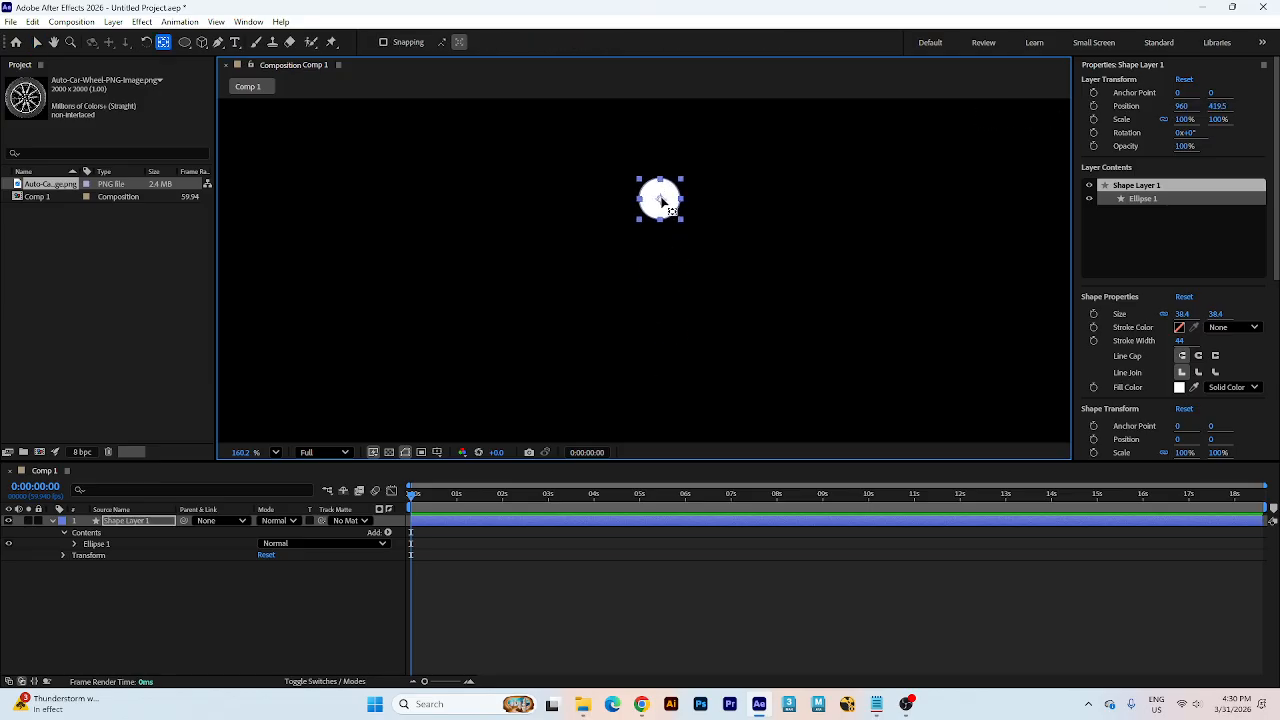
- Move the circle's anchor point down to the composition's center, at about -0.9, 137.2
{"action": "left_click", "coordinate": [605, 272]}
{"action": "scroll", "coordinate": [605, 272], "scroll_direction": "down", "scroll_amount": 2}
{"action": "scroll", "coordinate": [605, 277], "scroll_direction": "down", "scroll_amount": 1}
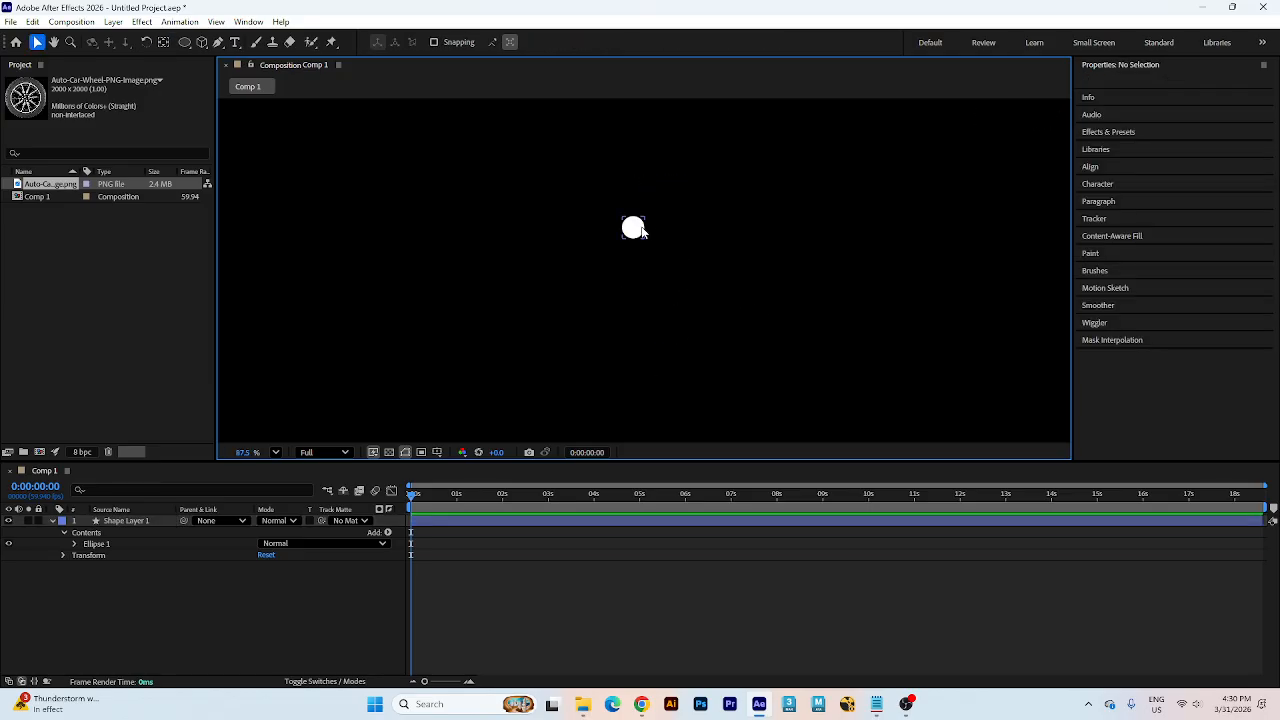
- Try rotating the circle freely around its offset anchor point with the Rotation tool, undoing trial turns
{"action": "left_click", "coordinate": [645, 234]}
{"action": "key", "text": "w"}
{"action": "left_click_drag", "start_coordinate": [648, 232], "coordinate": [643, 295]}
{"action": "key", "text": "v"}
{"action": "key", "text": "ctrl+z"}
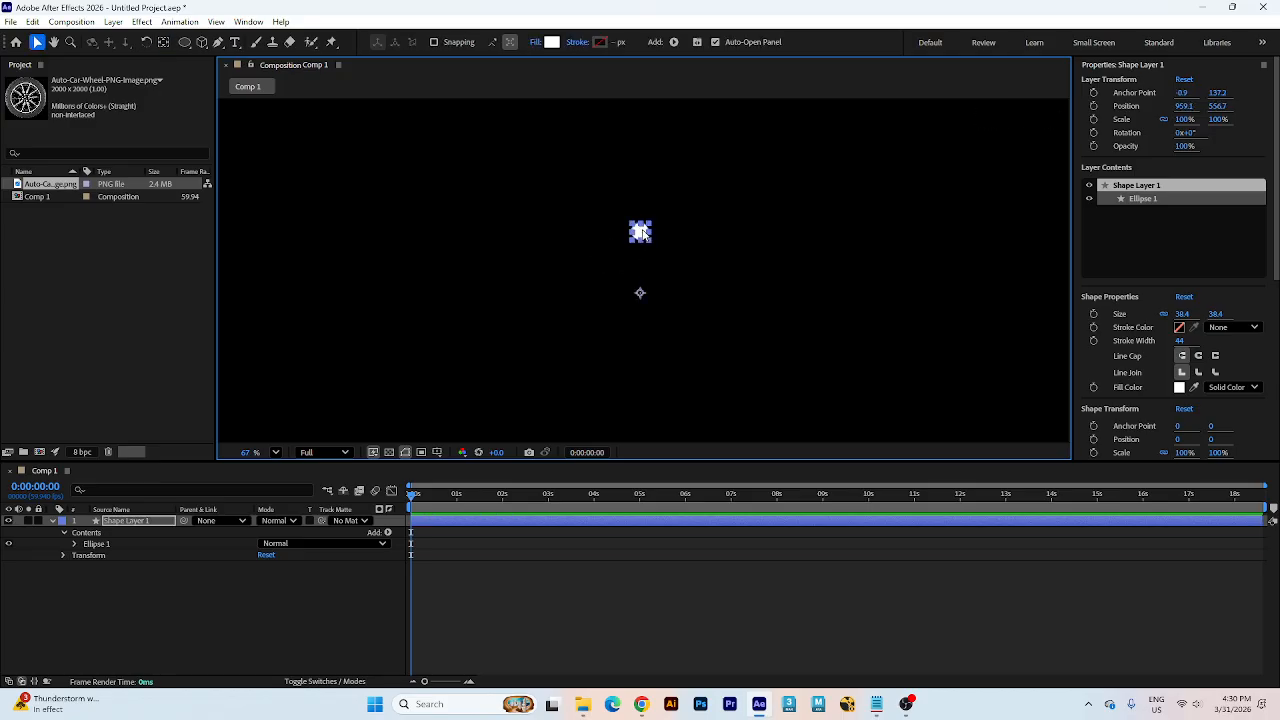
{"action": "key", "text": "w"}
{"action": "left_click_drag", "start_coordinate": [645, 233], "coordinate": [672, 251]}
{"action": "key", "text": "v"}
{"action": "scroll", "coordinate": [677, 232], "scroll_direction": "down", "scroll_amount": 4}
{"action": "key", "text": "w"}
{"action": "key", "text": "v"}
{"action": "key", "text": "ctrl+z"}
{"action": "scroll", "coordinate": [668, 247], "scroll_direction": "up", "scroll_amount": 7}
{"action": "left_click", "coordinate": [754, 269]}
{"action": "scroll", "coordinate": [692, 241], "scroll_direction": "down", "scroll_amount": 4}
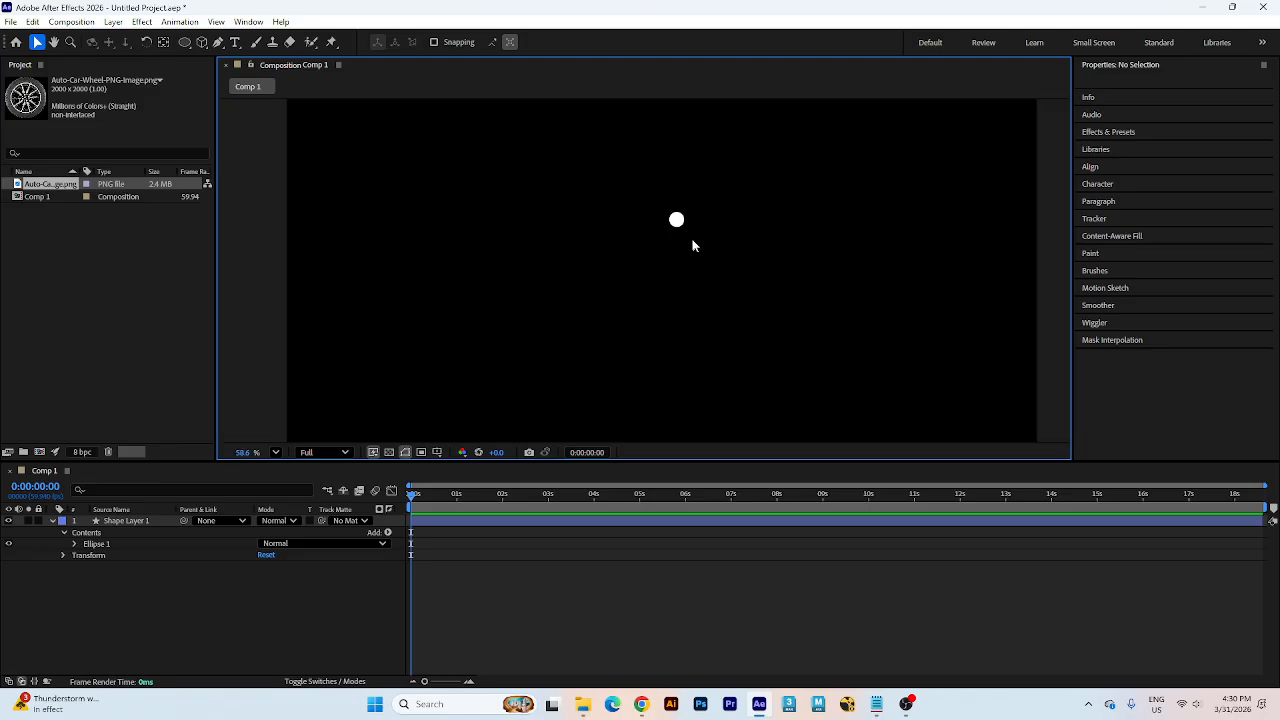
- Enable keyframing for the circle layer's Rotation and key it at 0x+0.0° at 0:00:00:00
{"action": "left_click", "coordinate": [680, 222]}
{"action": "left_click", "coordinate": [455, 487]}
{"action": "key", "text": "r"}
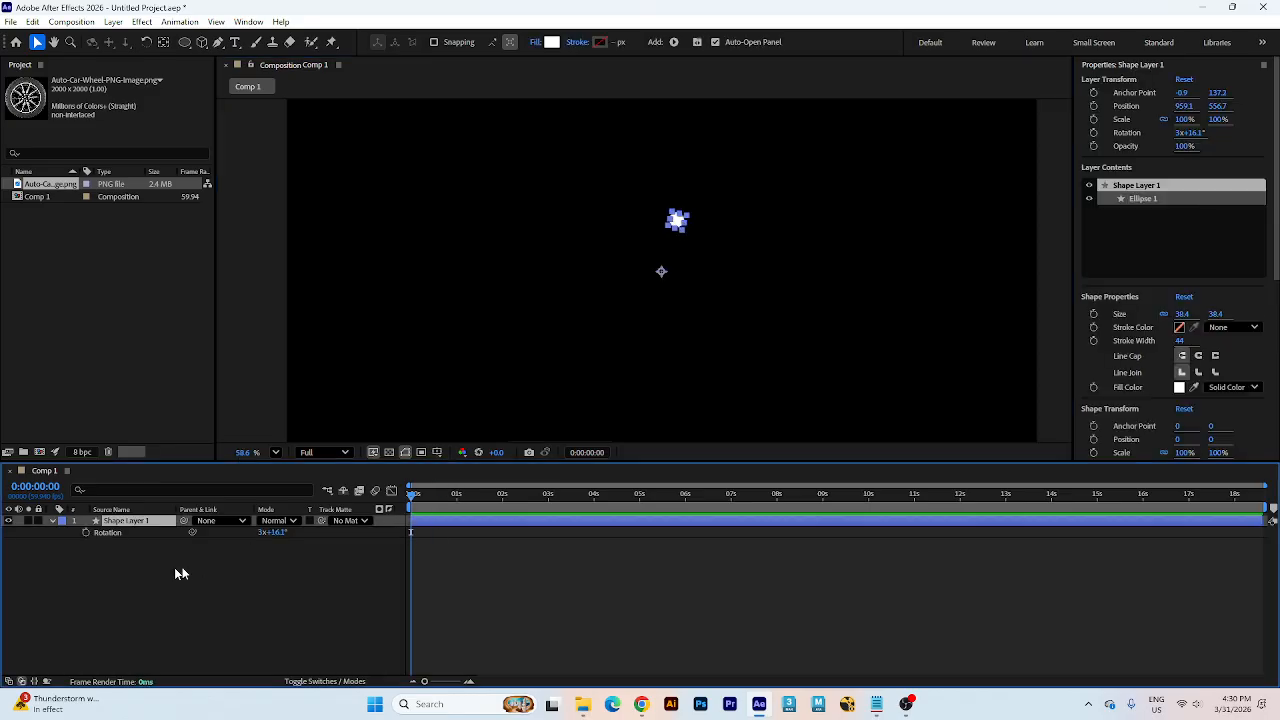
{"action": "left_click", "coordinate": [86, 532]}
{"action": "left_click_drag", "start_coordinate": [424, 509], "coordinate": [1262, 502]}
{"action": "key", "text": "Home"}
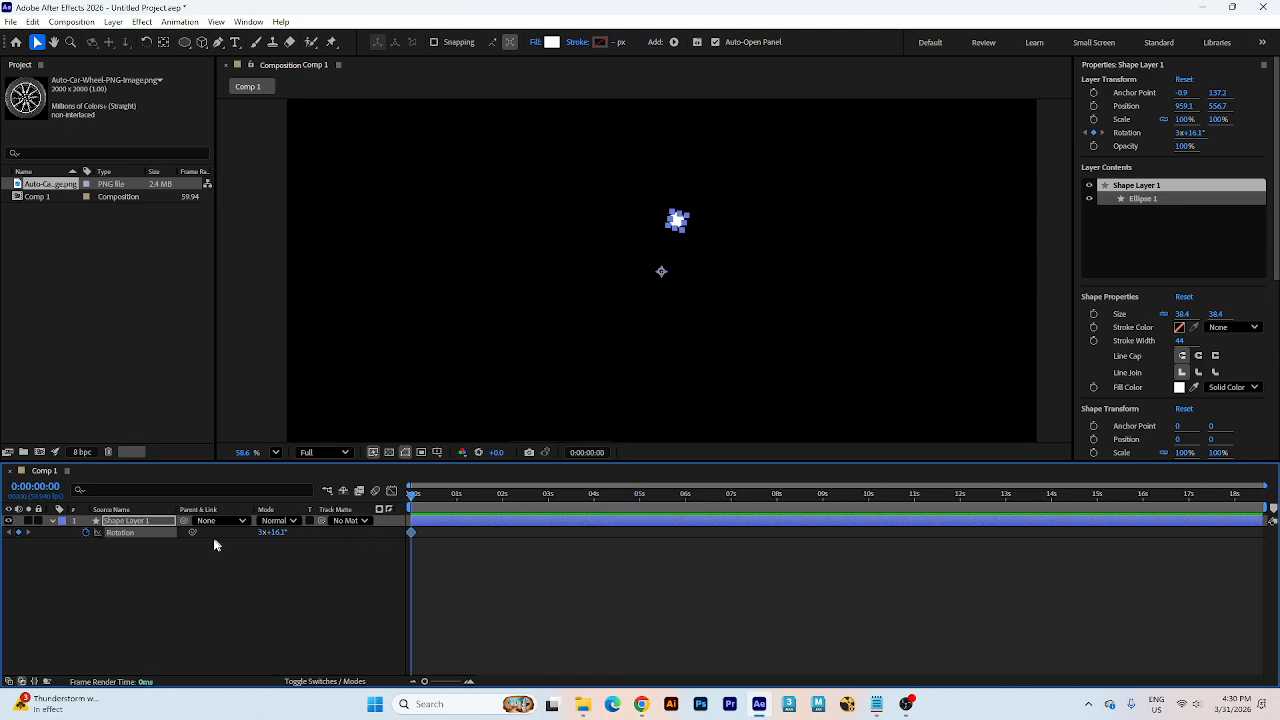
{"action": "left_click", "coordinate": [261, 533]}
{"action": "type", "text": "0"}
{"action": "key", "text": "Return"}
{"action": "left_click", "coordinate": [279, 533]}
{"action": "type", "text": "0"}
{"action": "key", "text": "Return"}
- Key the circle's Rotation at 15 full revolutions at the end of the composition, 0:00:18:36
{"action": "left_click_drag", "start_coordinate": [464, 499], "coordinate": [1274, 562]}
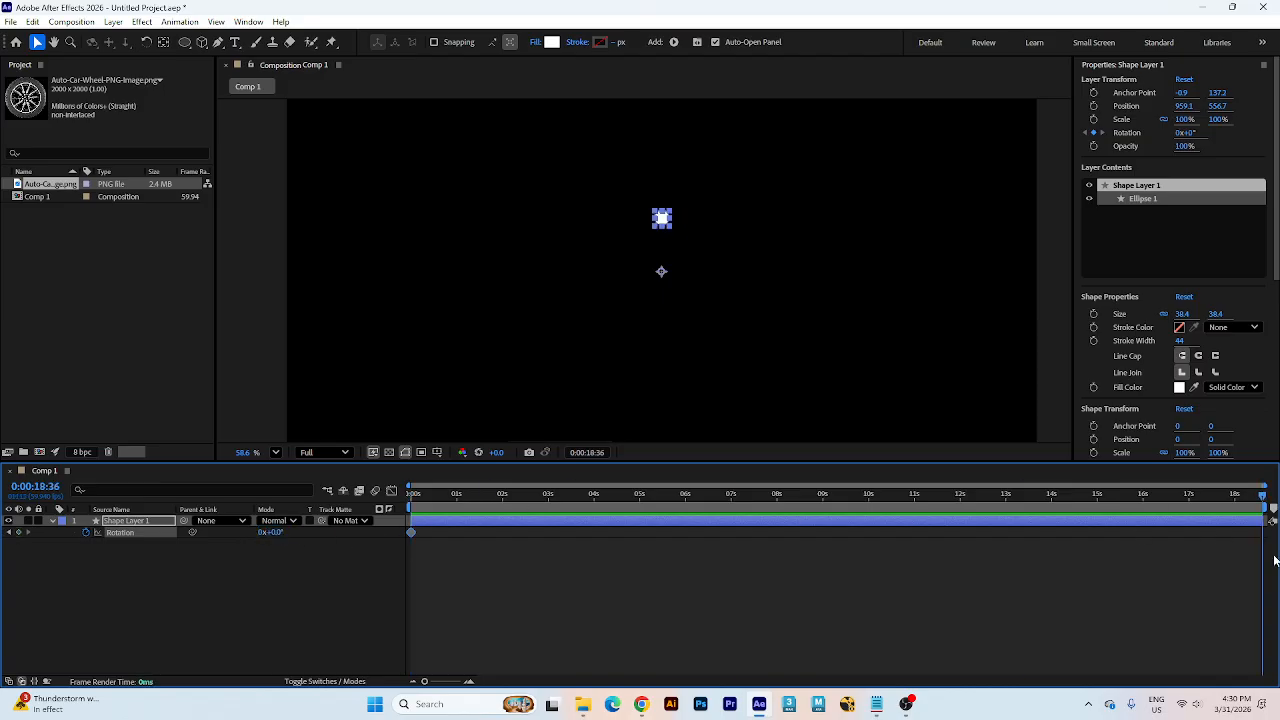
{"action": "left_click", "coordinate": [261, 533]}
{"action": "type", "text": "15"}
{"action": "key", "text": "Return"}
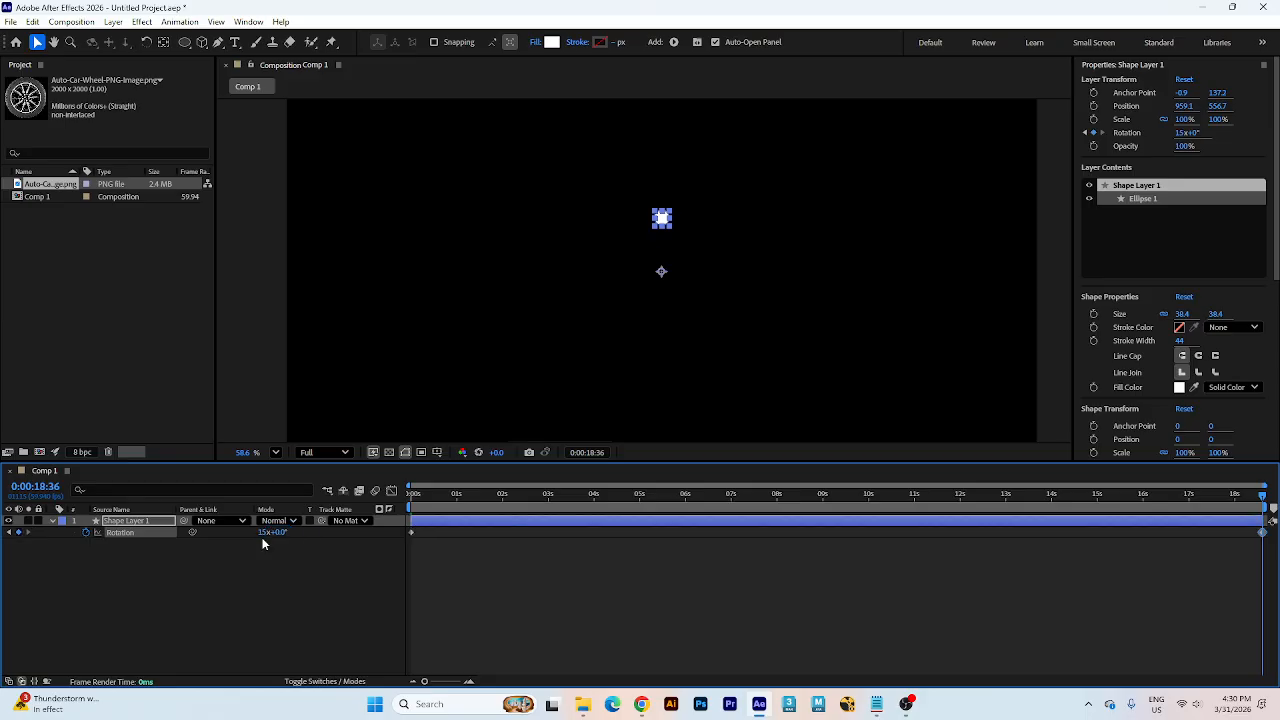
- Play back the circle's orbiting animation from the start
{"action": "key", "text": "space"}
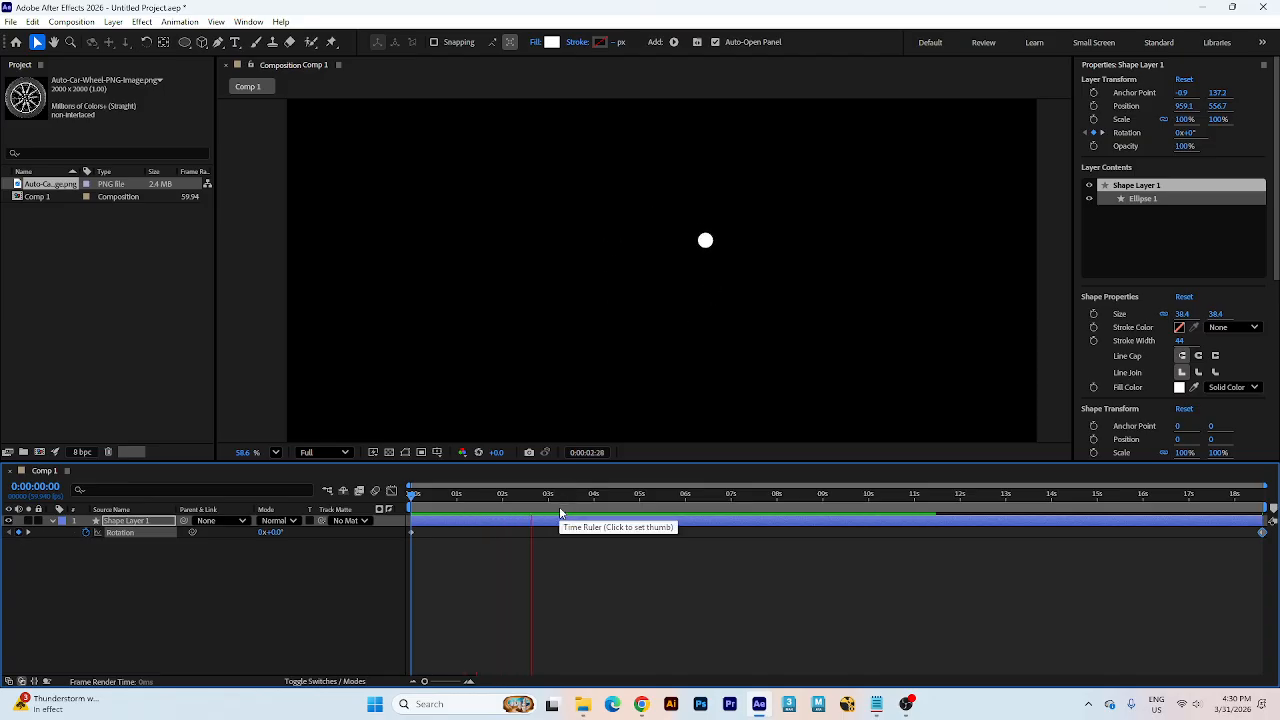
{"action": "scroll", "coordinate": [673, 350], "scroll_direction": "down", "scroll_amount": 4}
{"action": "scroll", "coordinate": [648, 299], "scroll_direction": "up", "scroll_amount": 1}
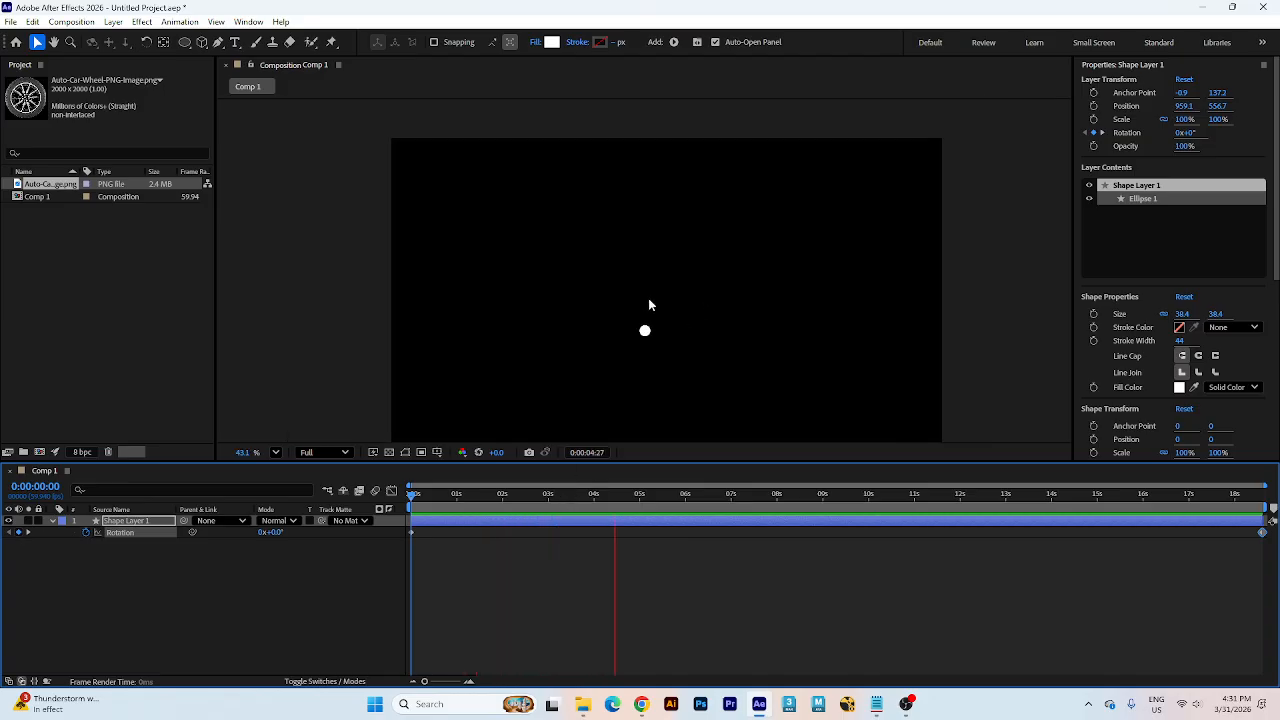
{"action": "key", "text": "space"}
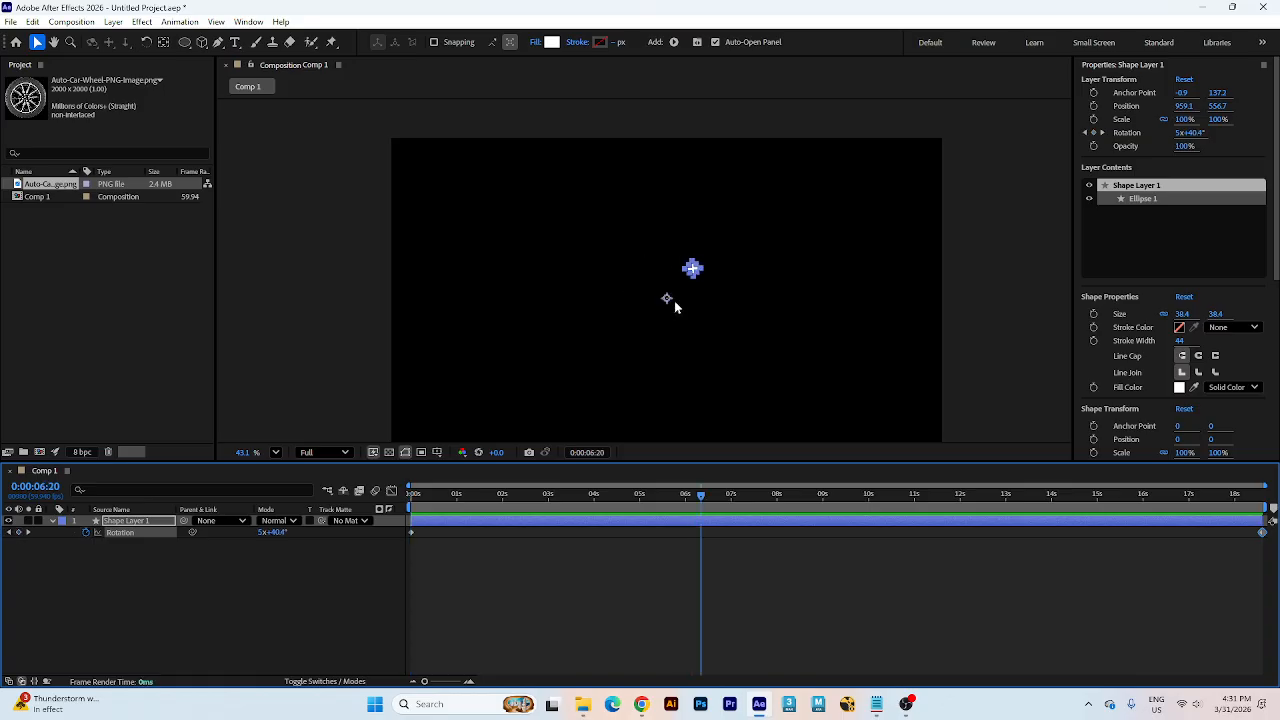
- Replay the dot's orbit from the first frame and stop at about 0:00:02:57 for a closer view
{"action": "left_click_drag", "start_coordinate": [457, 501], "coordinate": [361, 519]}
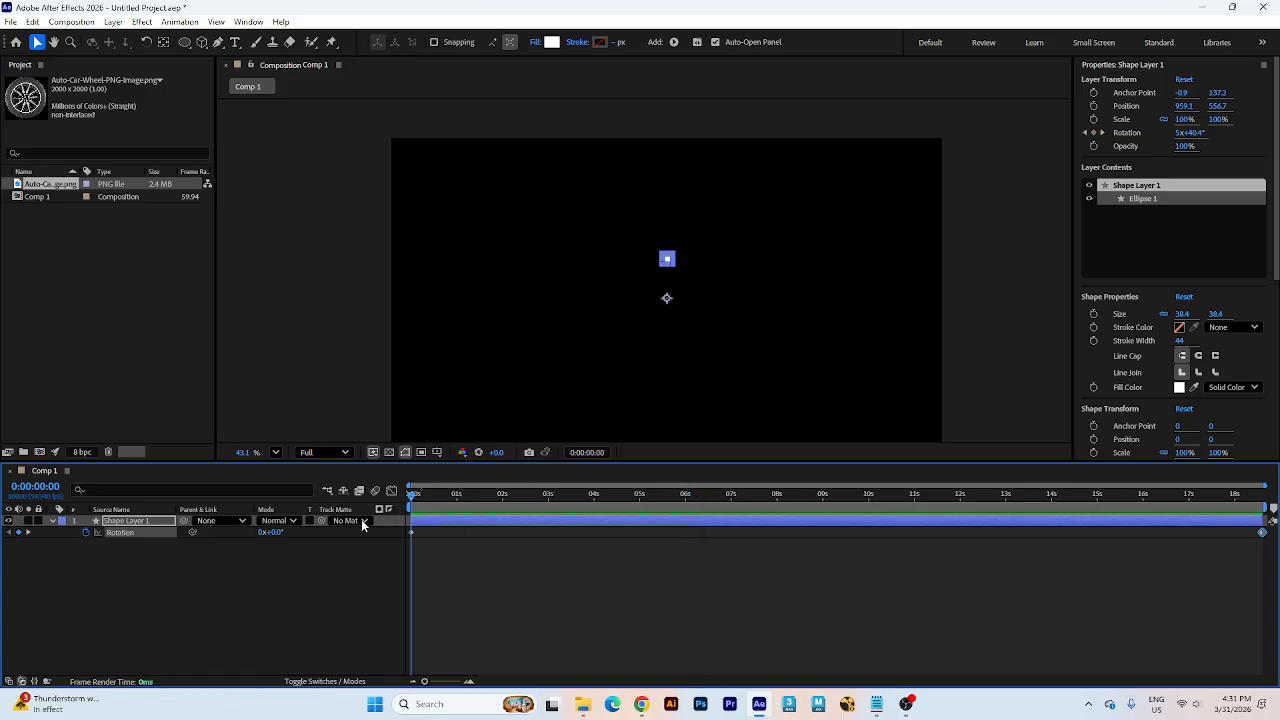
{"action": "key", "text": "space"}
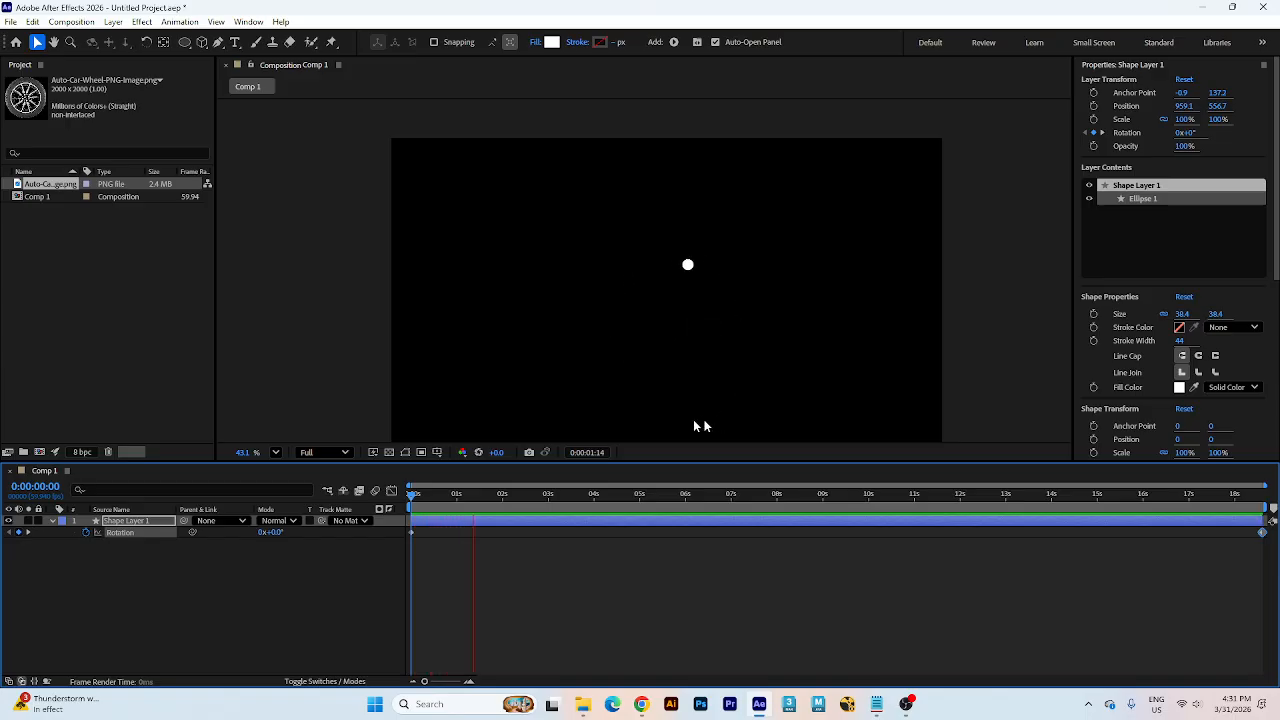
{"action": "key", "text": "space"}
{"action": "scroll", "coordinate": [694, 341], "scroll_direction": "up", "scroll_amount": 5}
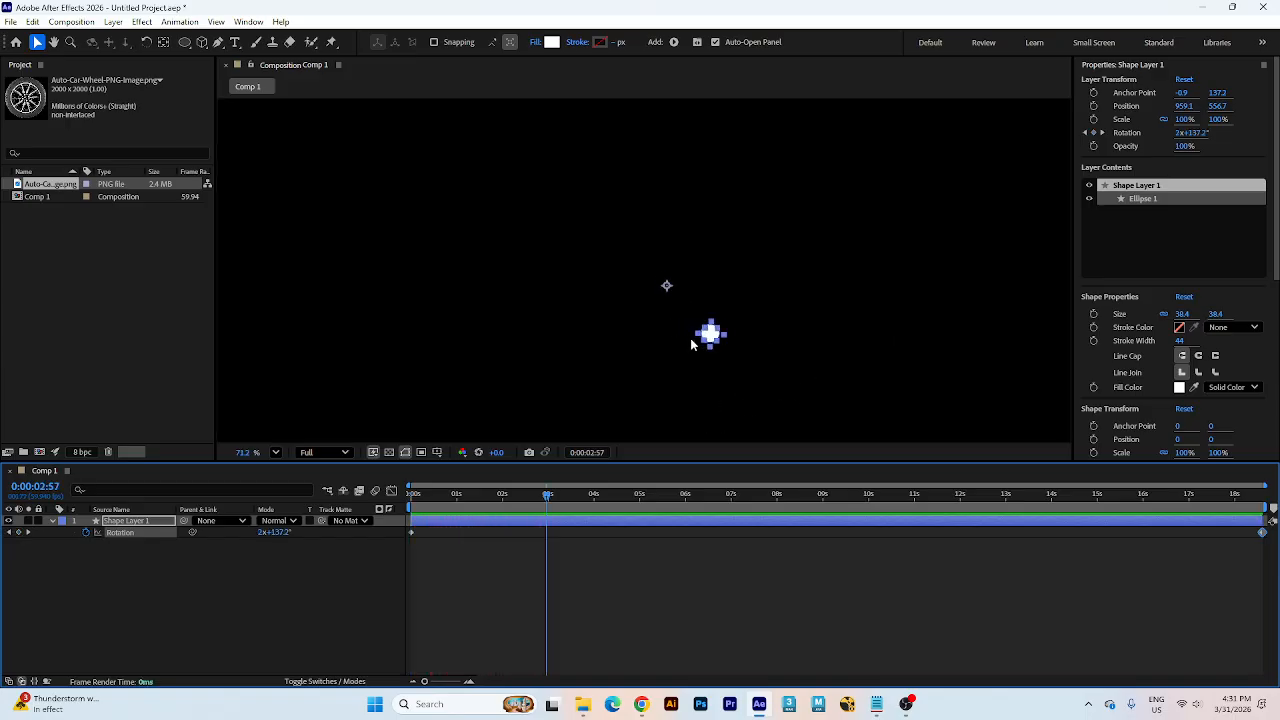
- Apply the Echo time effect to the orbiting dot layer and preview its trail from the start
{"action": "left_click", "coordinate": [143, 22]}
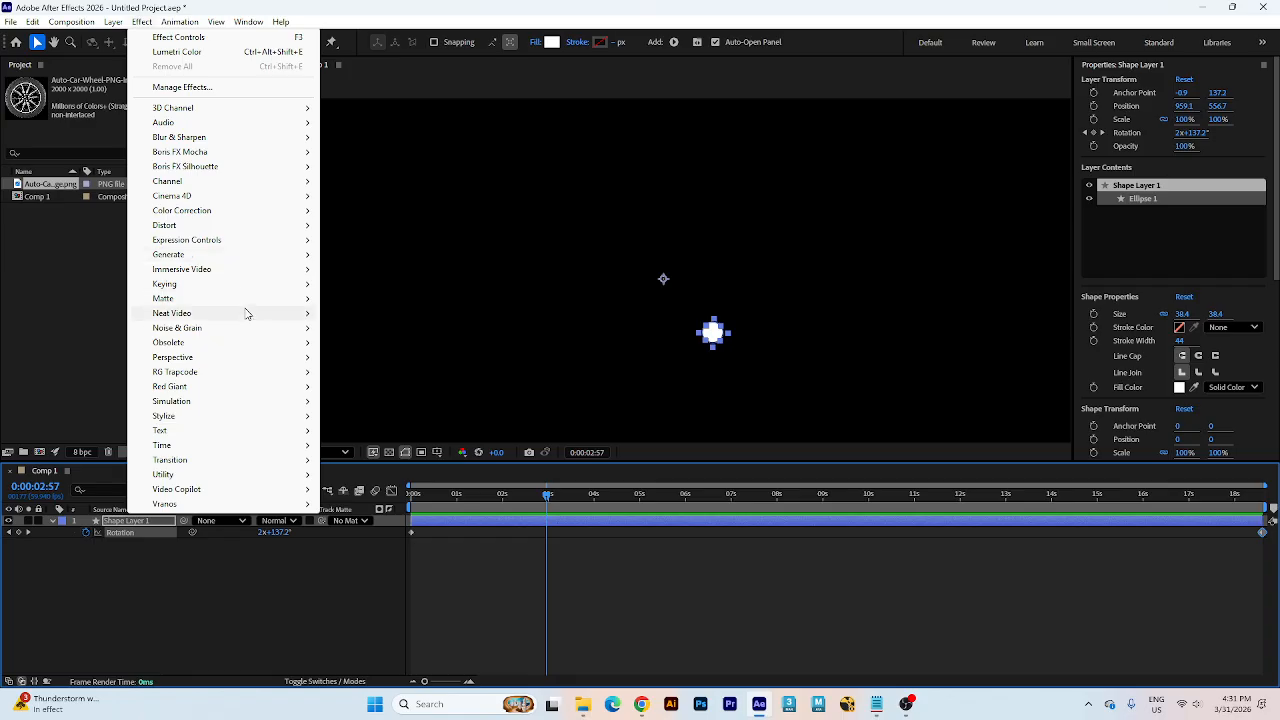
{"action": "mouse_move", "coordinate": [286, 449]}
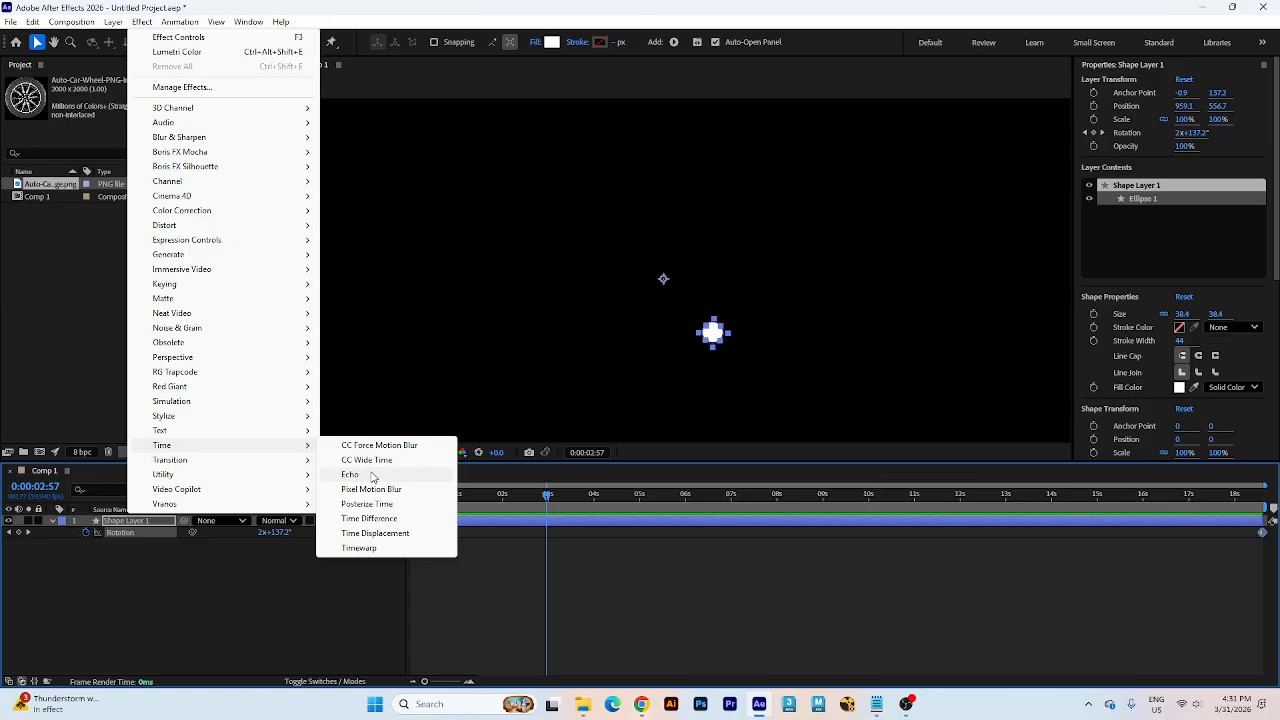
{"action": "left_click", "coordinate": [377, 476]}
{"action": "scroll", "coordinate": [744, 369], "scroll_direction": "up", "scroll_amount": 2}
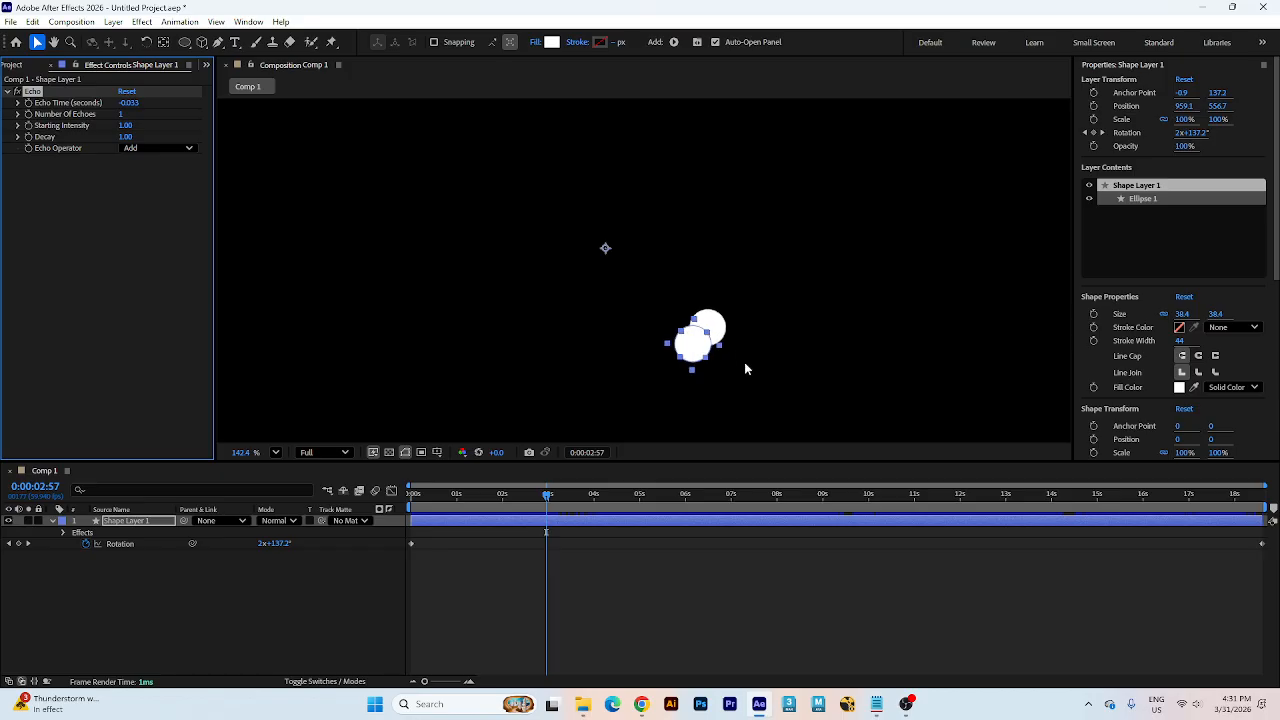
{"action": "key", "text": "space"}
{"action": "scroll", "coordinate": [617, 311], "scroll_direction": "down", "scroll_amount": 2}
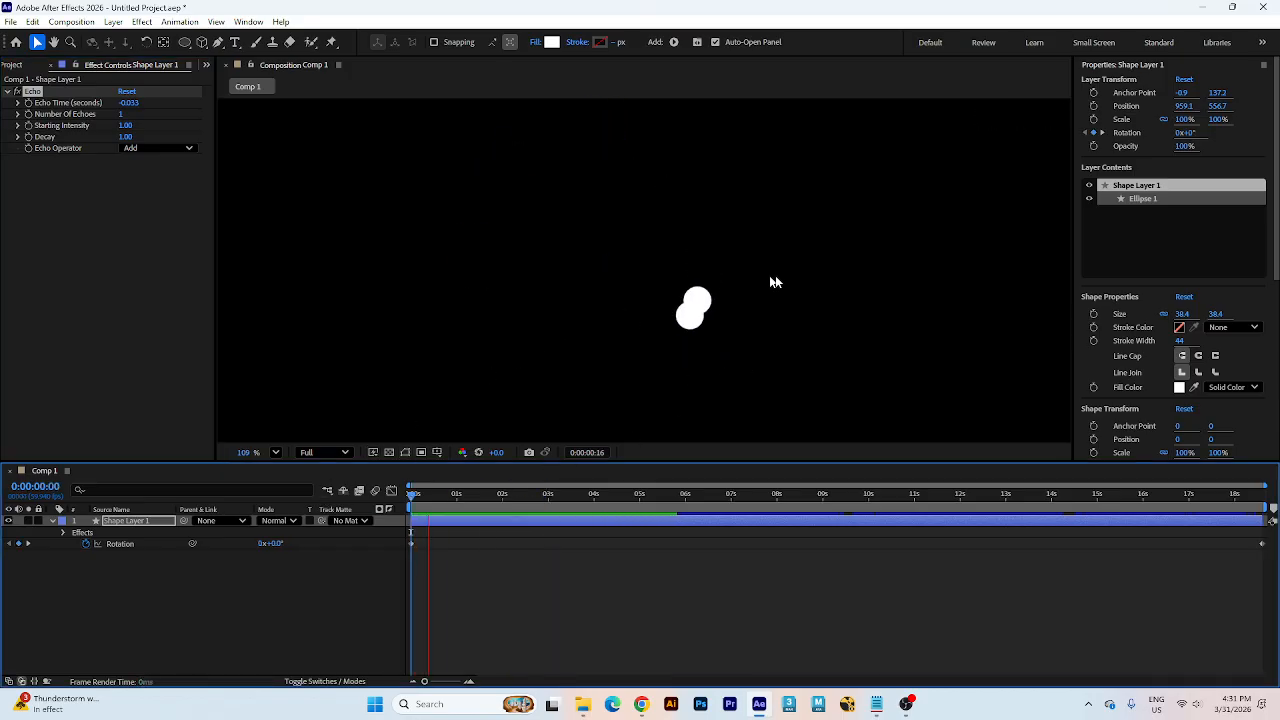
{"action": "key", "text": "space"}
- Try Echo's Number of Echoes at 6 and at 12, previewing the trail behind the dot each time
{"action": "left_click", "coordinate": [124, 114]}
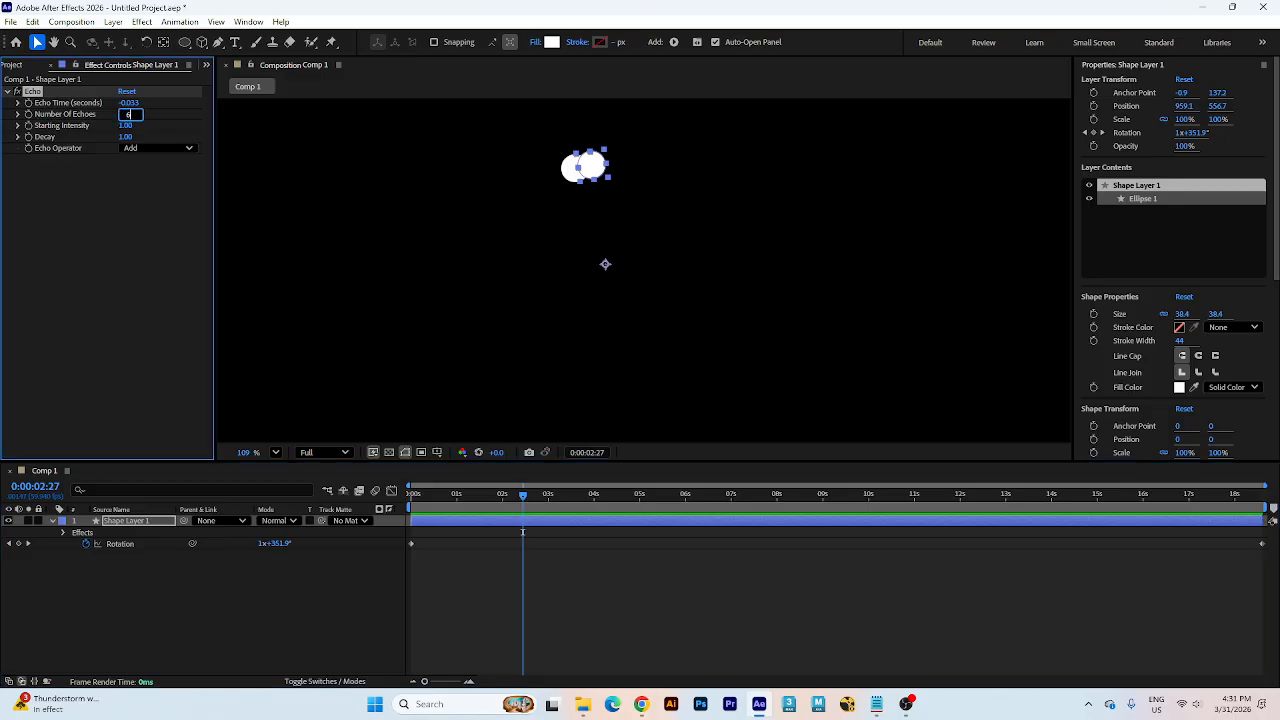
{"action": "key", "text": "Return"}
{"action": "key", "text": "space"}
{"action": "scroll", "coordinate": [746, 219], "scroll_direction": "down", "scroll_amount": 4}
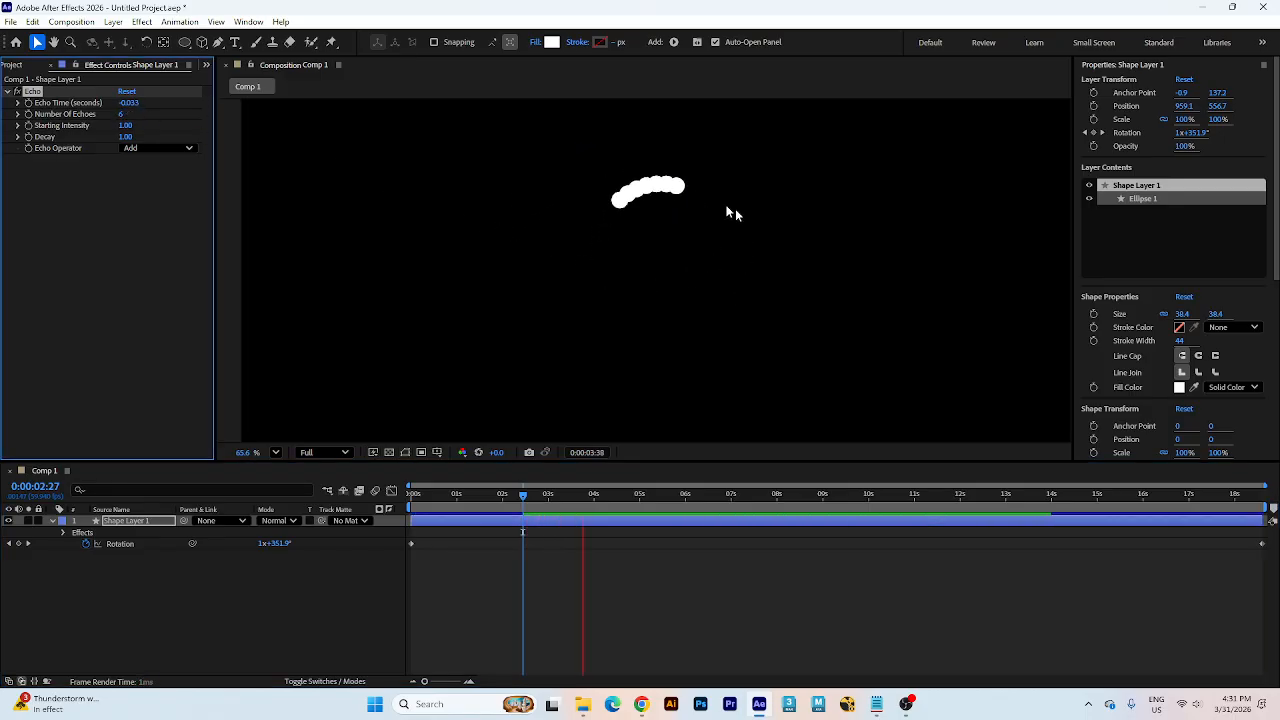
{"action": "left_click", "coordinate": [126, 114]}
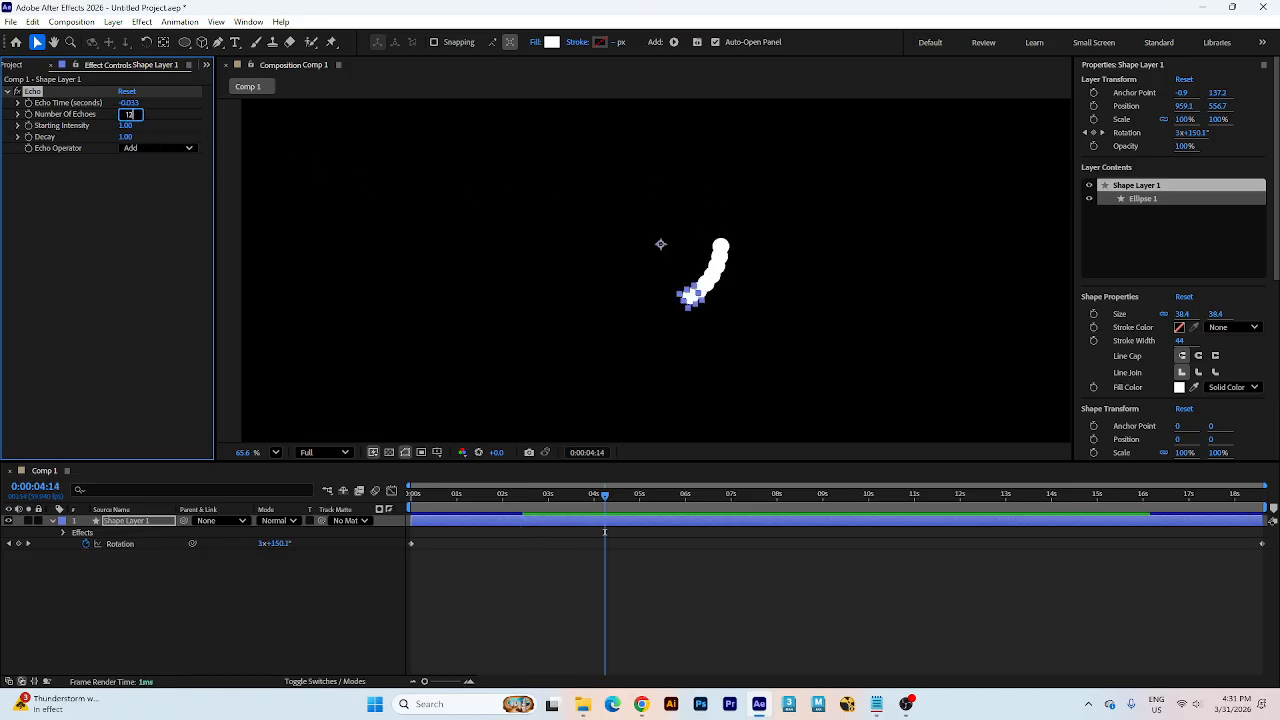
{"action": "type", "text": "12"}
{"action": "key", "text": "Return"}
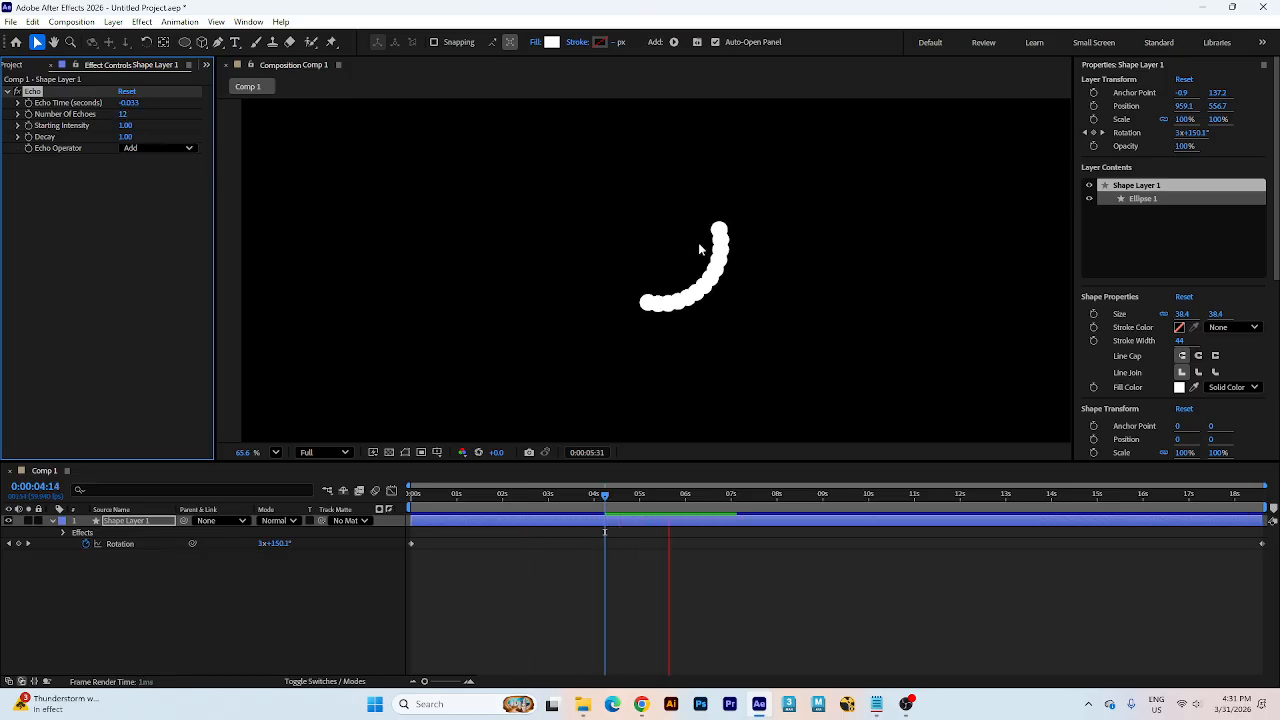
{"action": "scroll", "coordinate": [700, 249], "scroll_direction": "up", "scroll_amount": 3}
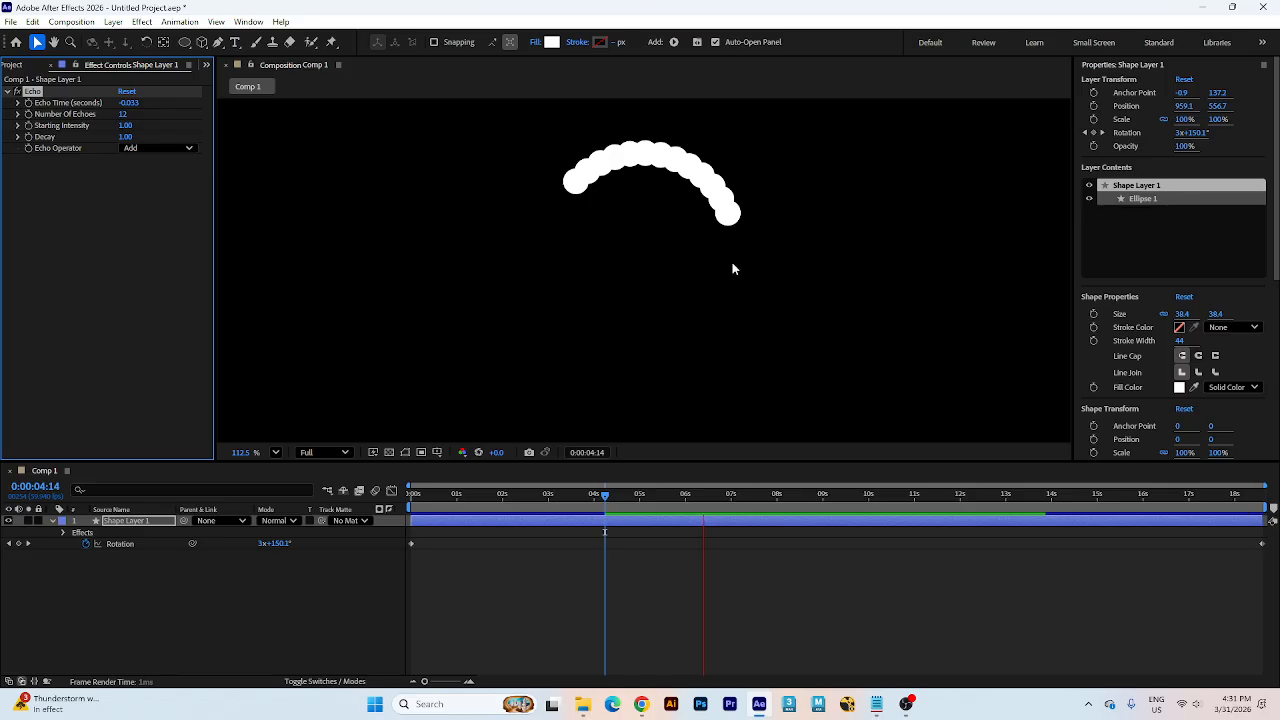
{"action": "scroll", "coordinate": [590, 338], "scroll_direction": "up", "scroll_amount": 4}
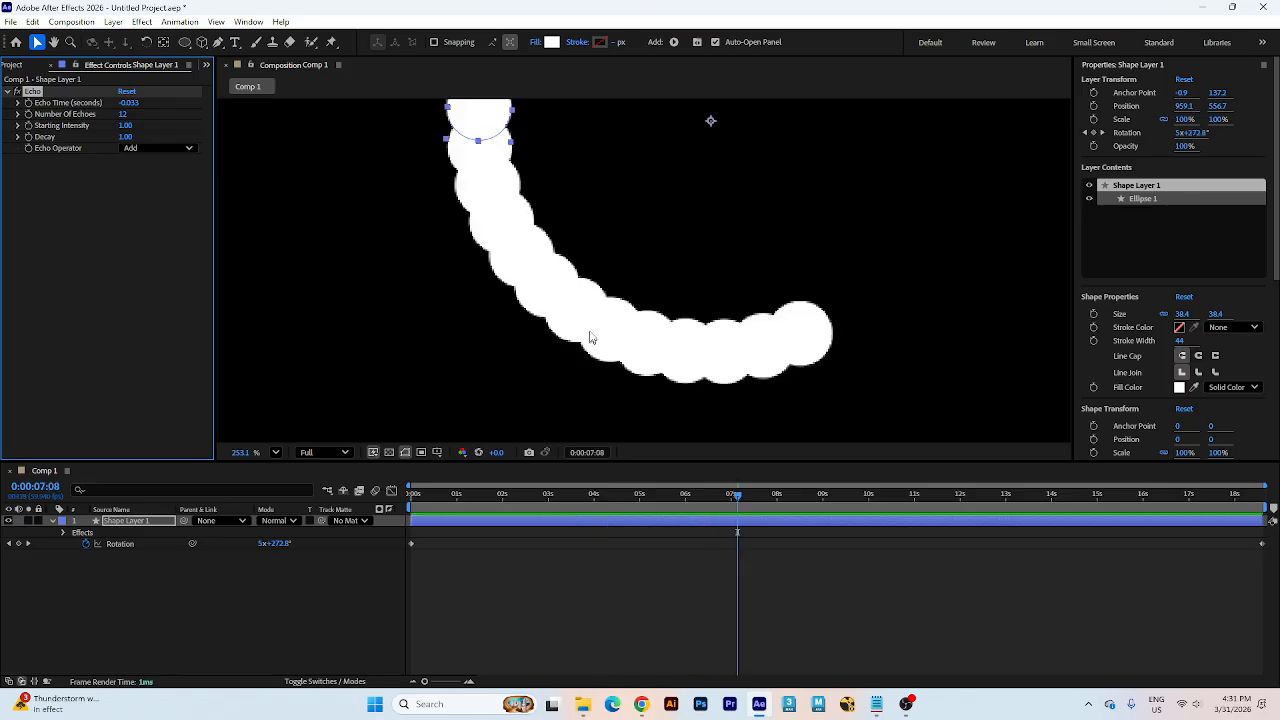
- Space out the echoed dots by setting Echo Time to -0.053 and refining it to -0.056 seconds
{"action": "left_click", "coordinate": [128, 104]}
{"action": "key", "text": "BackSpace"}
{"action": "type", "text": "5"}
{"action": "key", "text": "Return"}
{"action": "scroll", "coordinate": [700, 340], "scroll_direction": "down", "scroll_amount": 2}
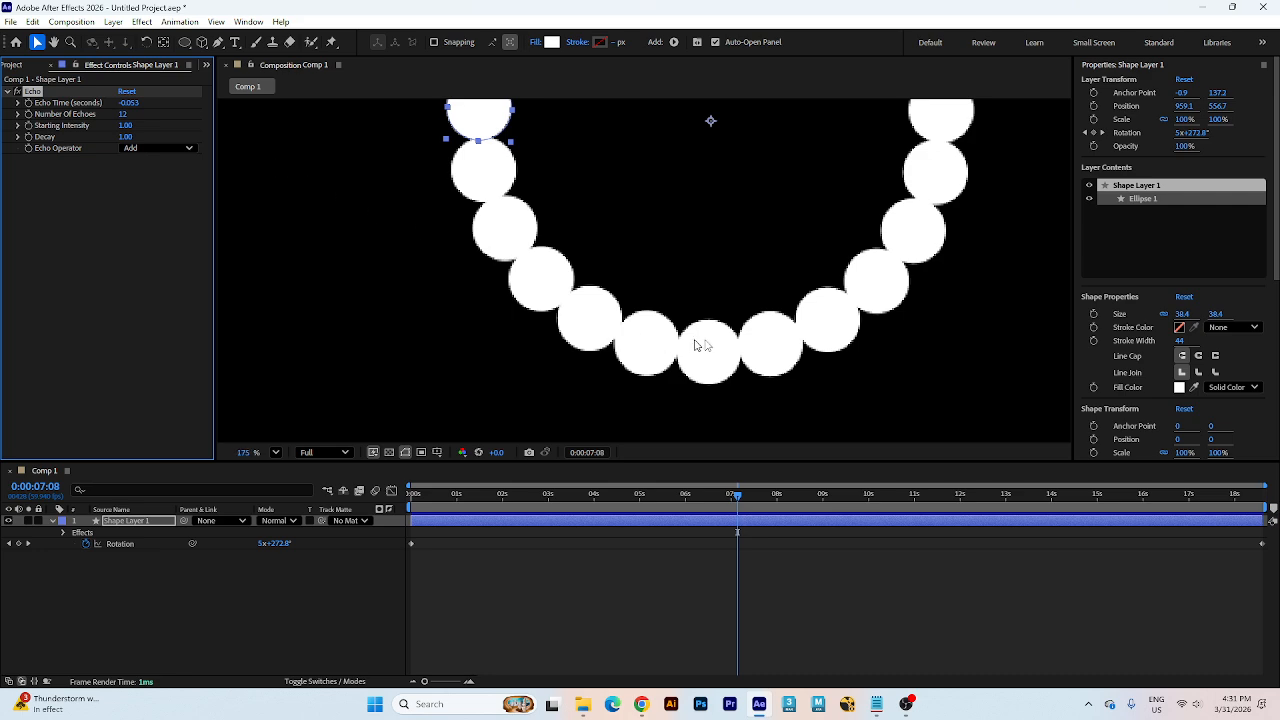
{"action": "left_click", "coordinate": [129, 104]}
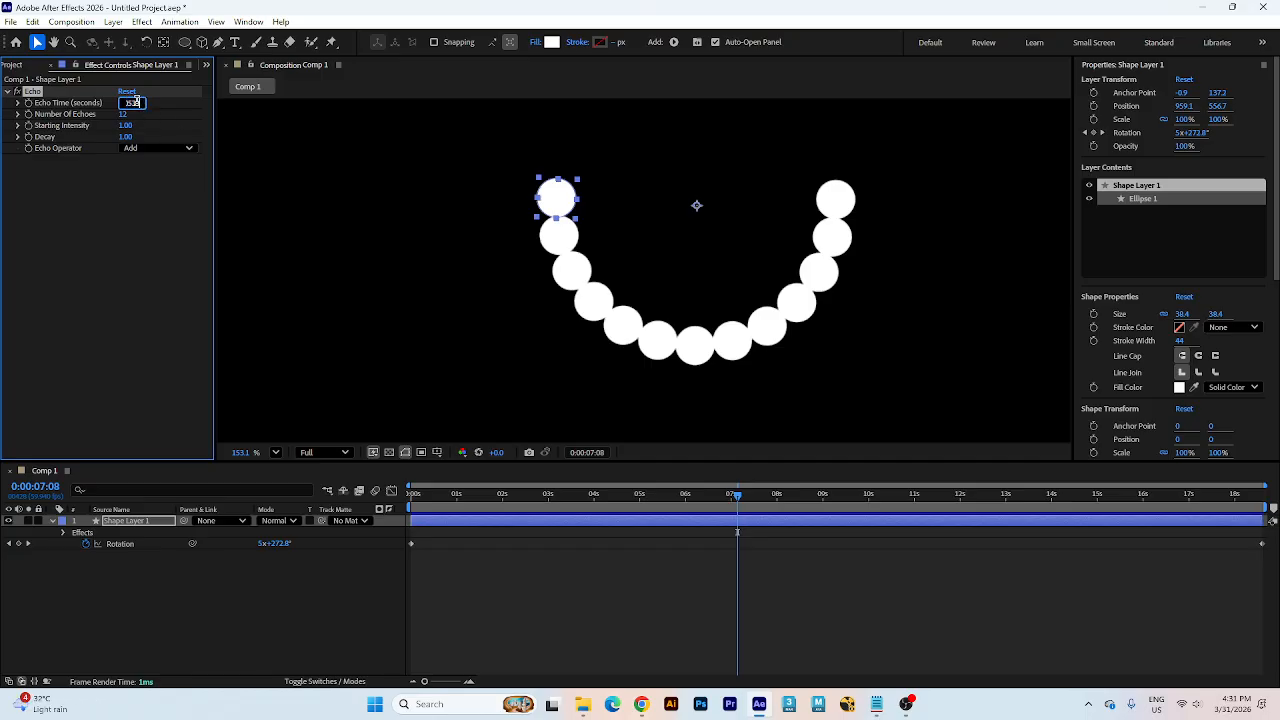
{"action": "type", "text": "-0.056"}
{"action": "key", "text": "Return"}
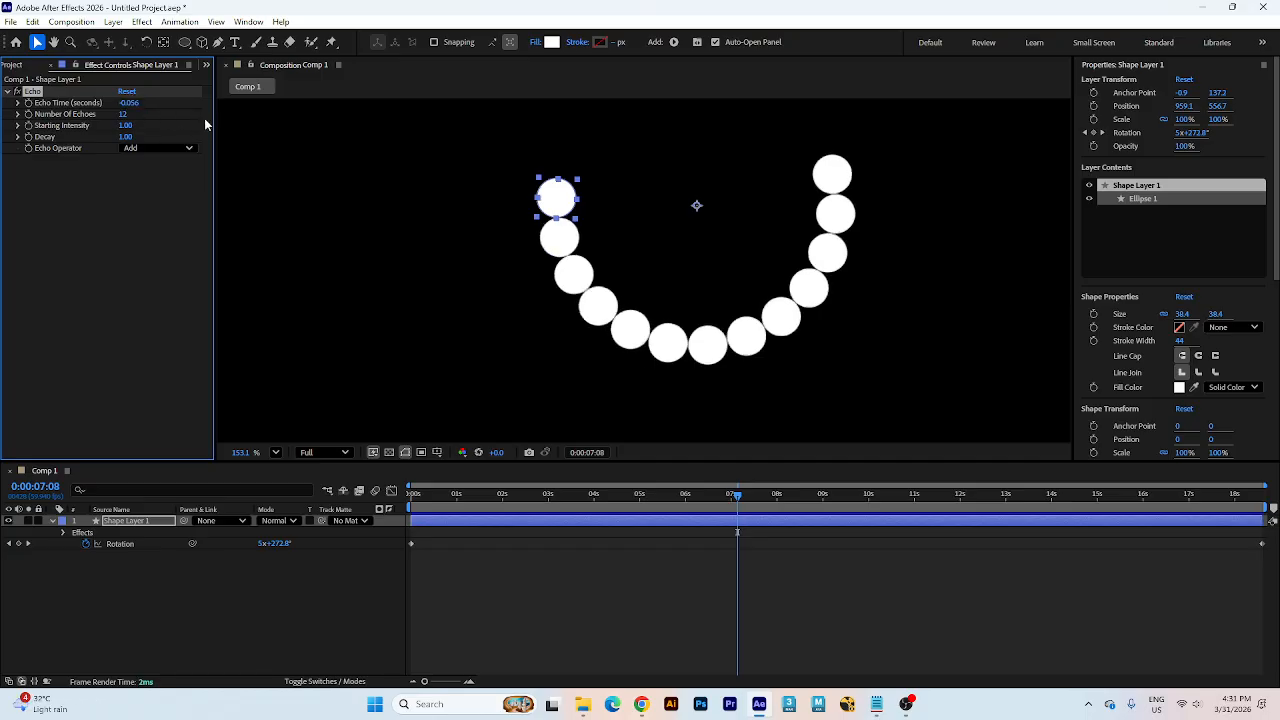
- Preview the spaced trail of dots from the beginning of the composition
{"action": "left_click_drag", "start_coordinate": [641, 499], "coordinate": [305, 500]}
{"action": "key", "text": "space"}
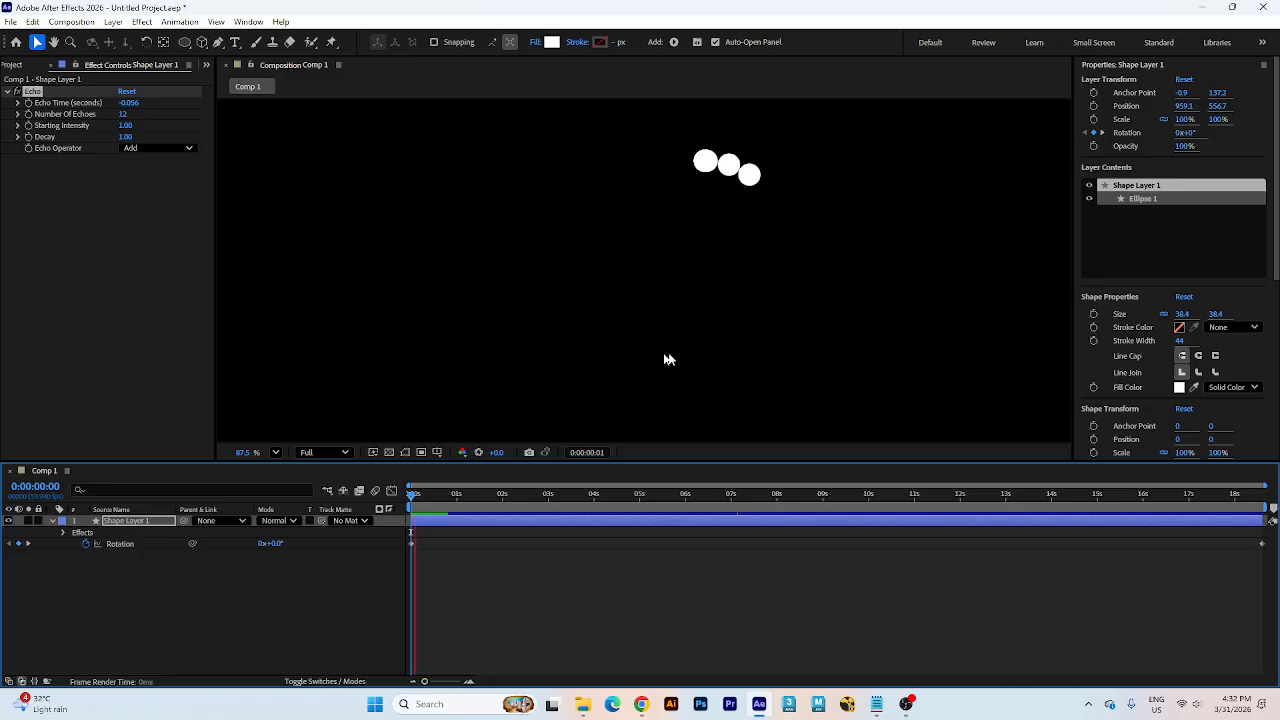
{"action": "scroll", "coordinate": [722, 305], "scroll_direction": "down", "scroll_amount": 5}
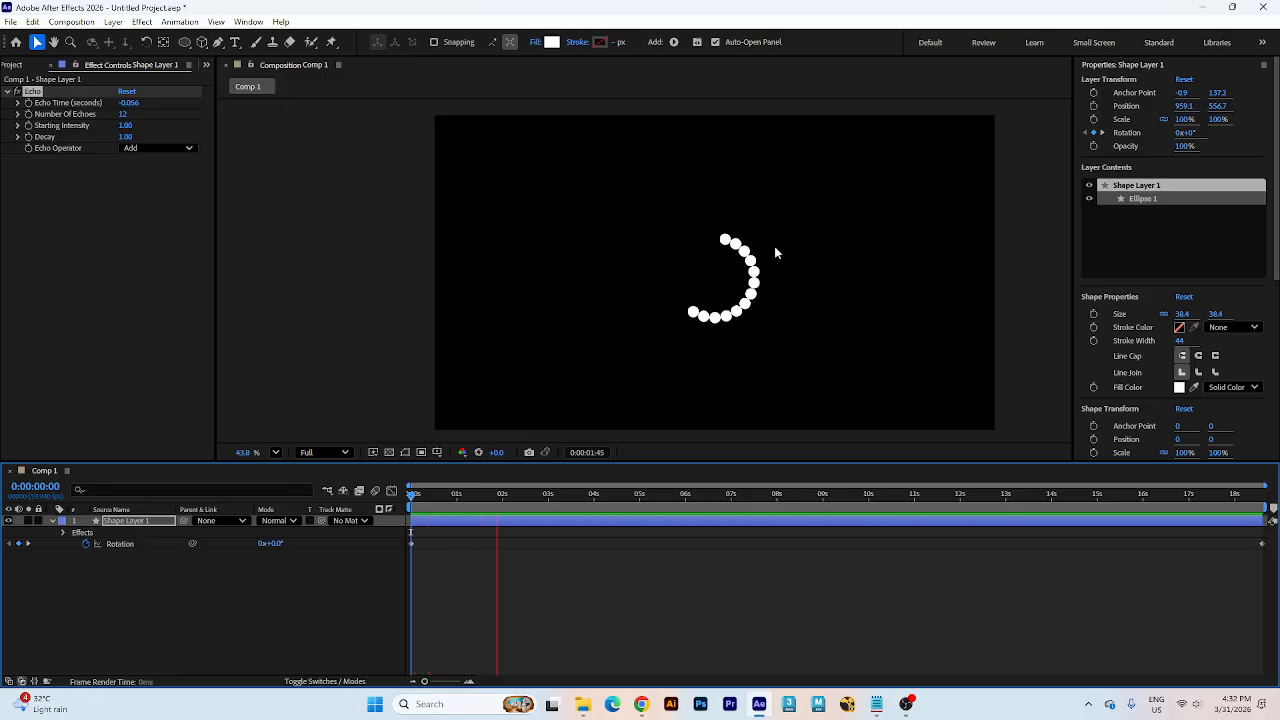
{"action": "scroll", "coordinate": [726, 277], "scroll_direction": "up", "scroll_amount": 2}
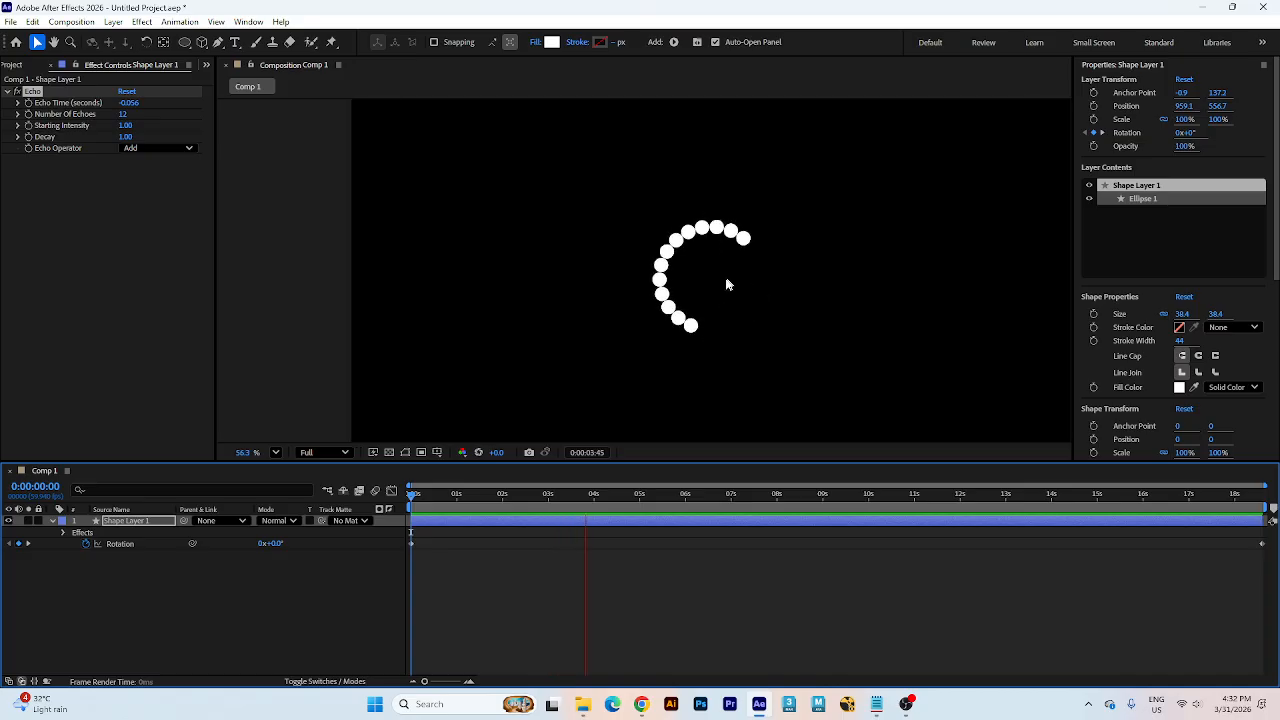
- Try 16 for the Number of Echoes, settle on 18, and preview the dotted ring from the start
{"action": "left_click", "coordinate": [127, 114]}
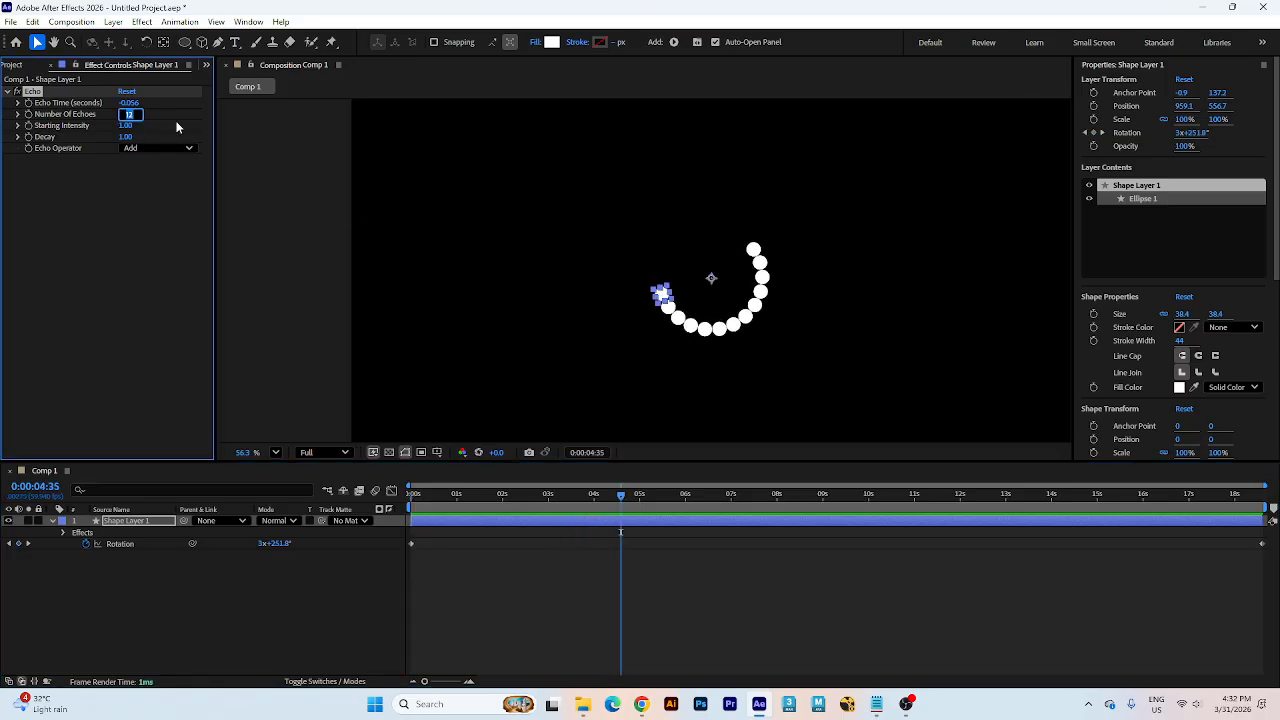
{"action": "type", "text": "16"}
{"action": "key", "text": "Return"}
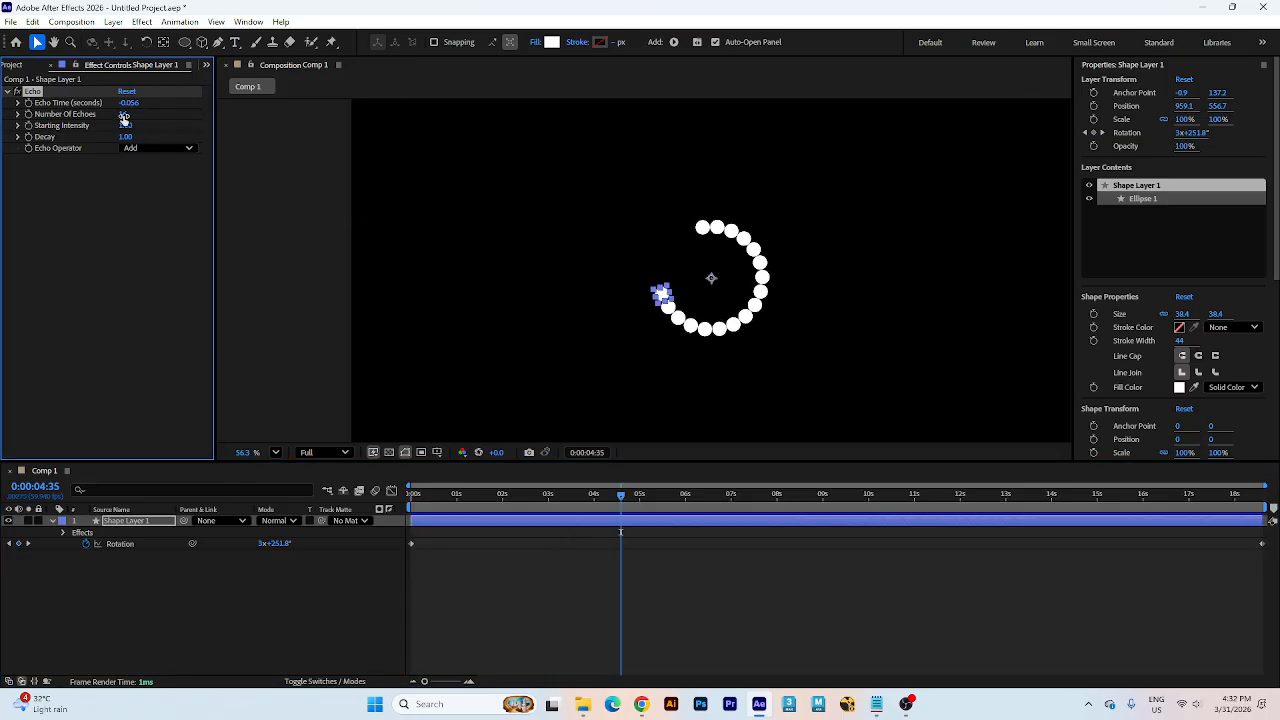
{"action": "left_click", "coordinate": [124, 115]}
{"action": "type", "text": "18"}
{"action": "key", "text": "Return"}
{"action": "key", "text": "Home"}
{"action": "key", "text": "space"}
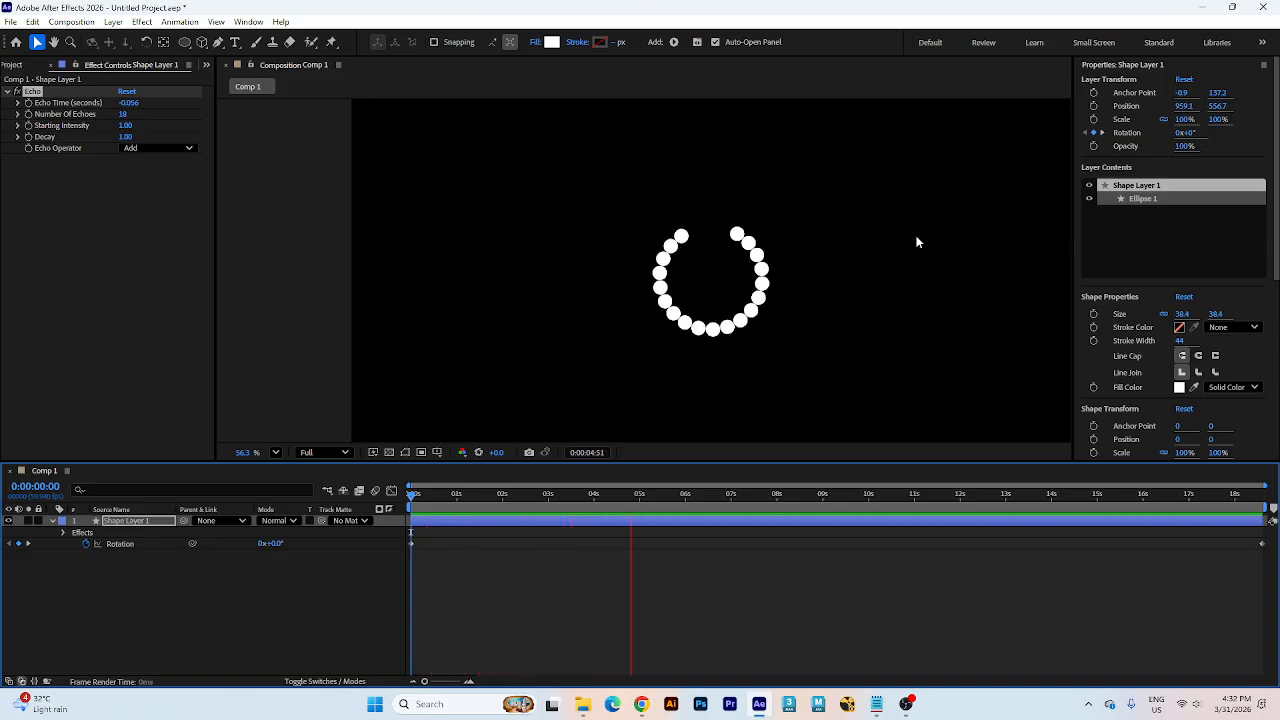
{"action": "key", "text": "space"}
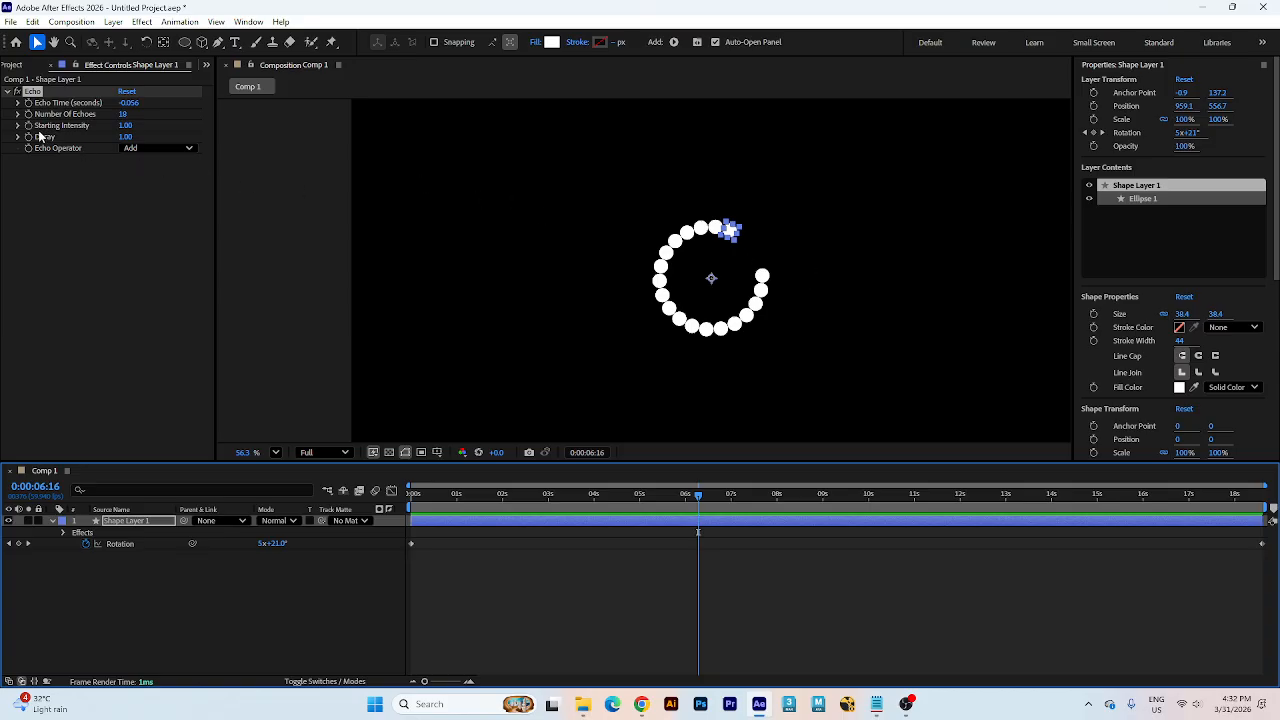
- Reduce the Echo Decay to 0.81 so the trailing dots fade out, and preview the loader from the start
{"action": "left_click_drag", "start_coordinate": [129, 140], "coordinate": [121, 138]}
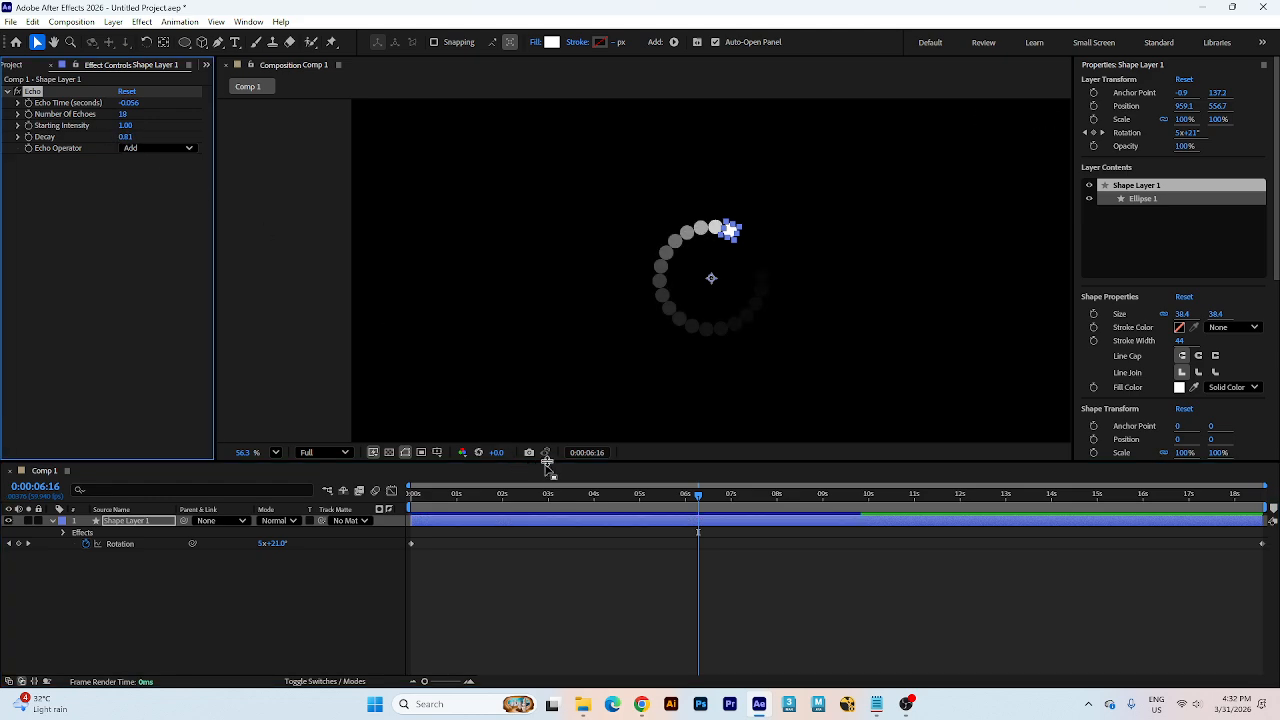
{"action": "left_click_drag", "start_coordinate": [585, 497], "coordinate": [337, 522]}
{"action": "key", "text": "space"}
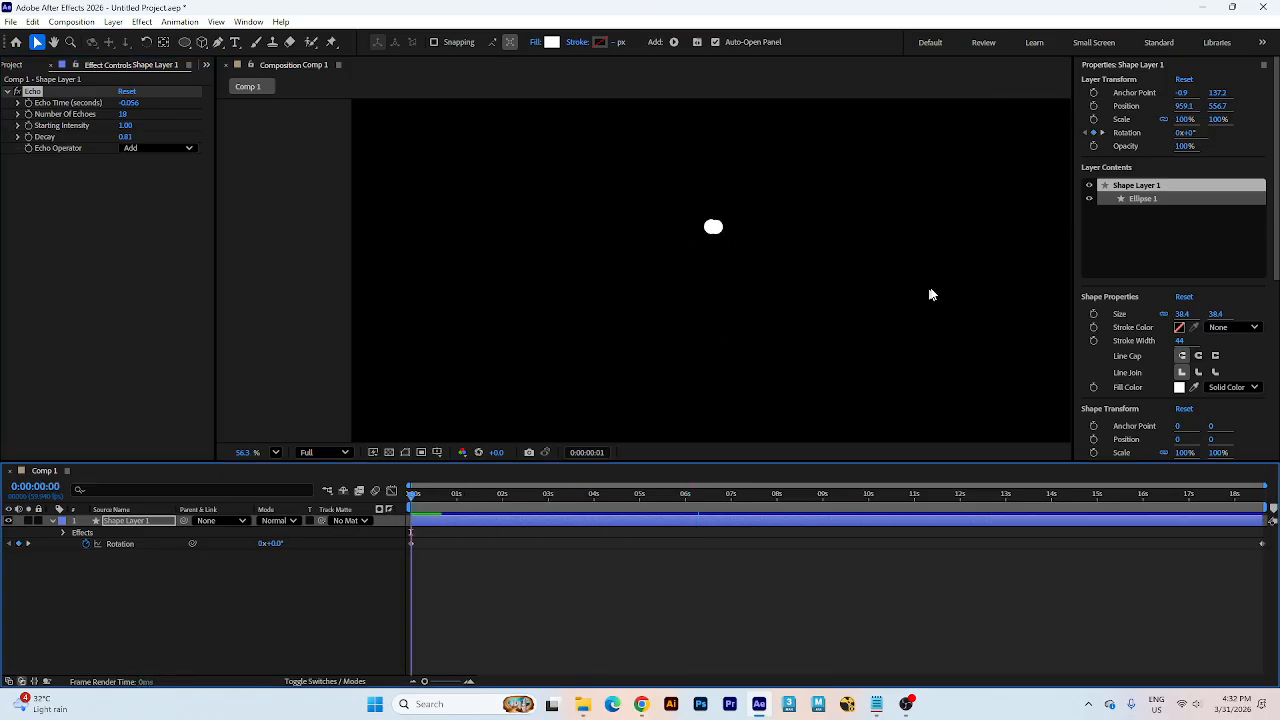
{"action": "scroll", "coordinate": [757, 190], "scroll_direction": "down", "scroll_amount": 3}
{"action": "scroll", "coordinate": [807, 202], "scroll_direction": "up", "scroll_amount": 1}
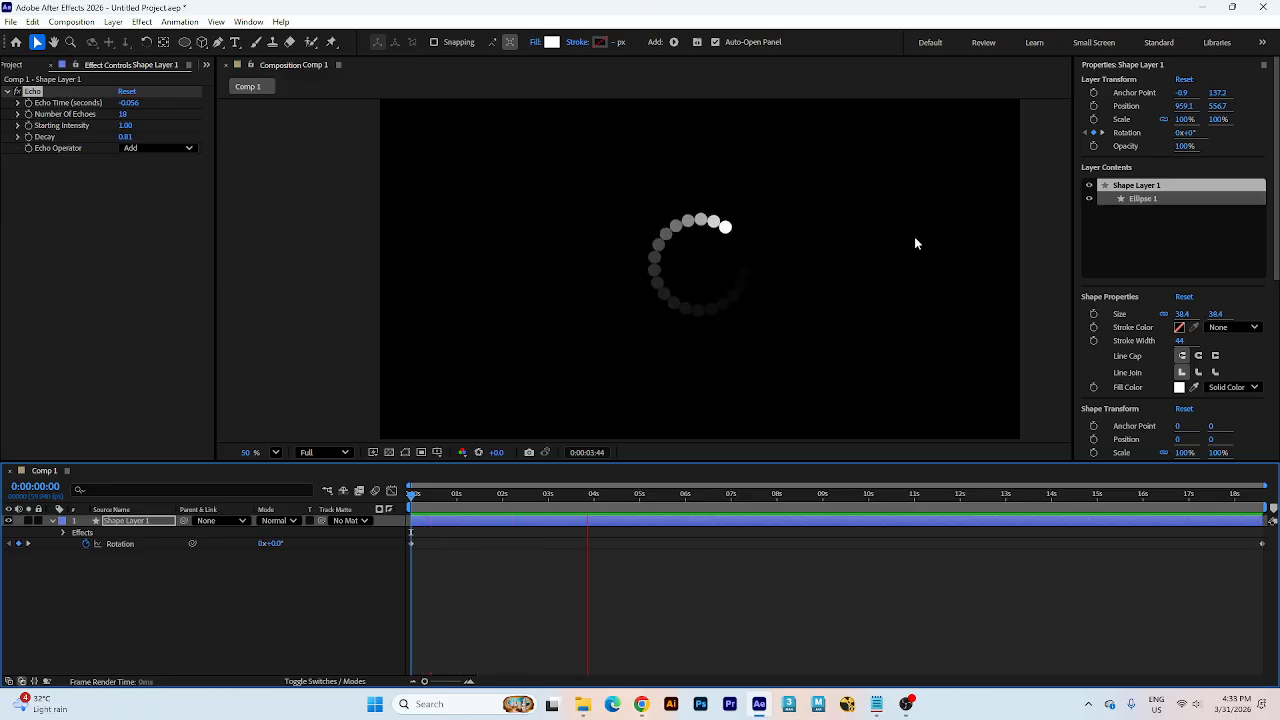
{"action": "key", "text": "space"}
- Scrub through the fading dot loader and play it back from the start in a closer view
{"action": "left_click_drag", "start_coordinate": [513, 496], "coordinate": [613, 525]}
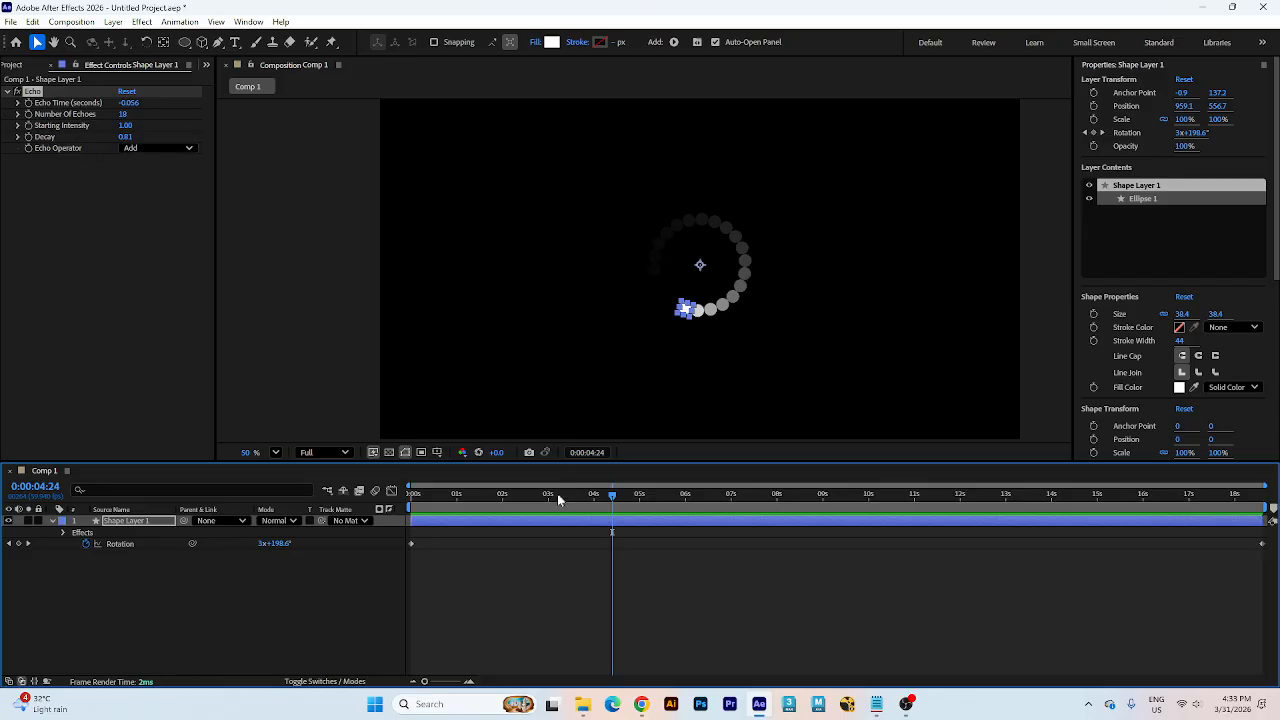
{"action": "left_click_drag", "start_coordinate": [557, 494], "coordinate": [408, 495]}
{"action": "key", "text": "space"}
{"action": "scroll", "coordinate": [700, 246], "scroll_direction": "up", "scroll_amount": 4}
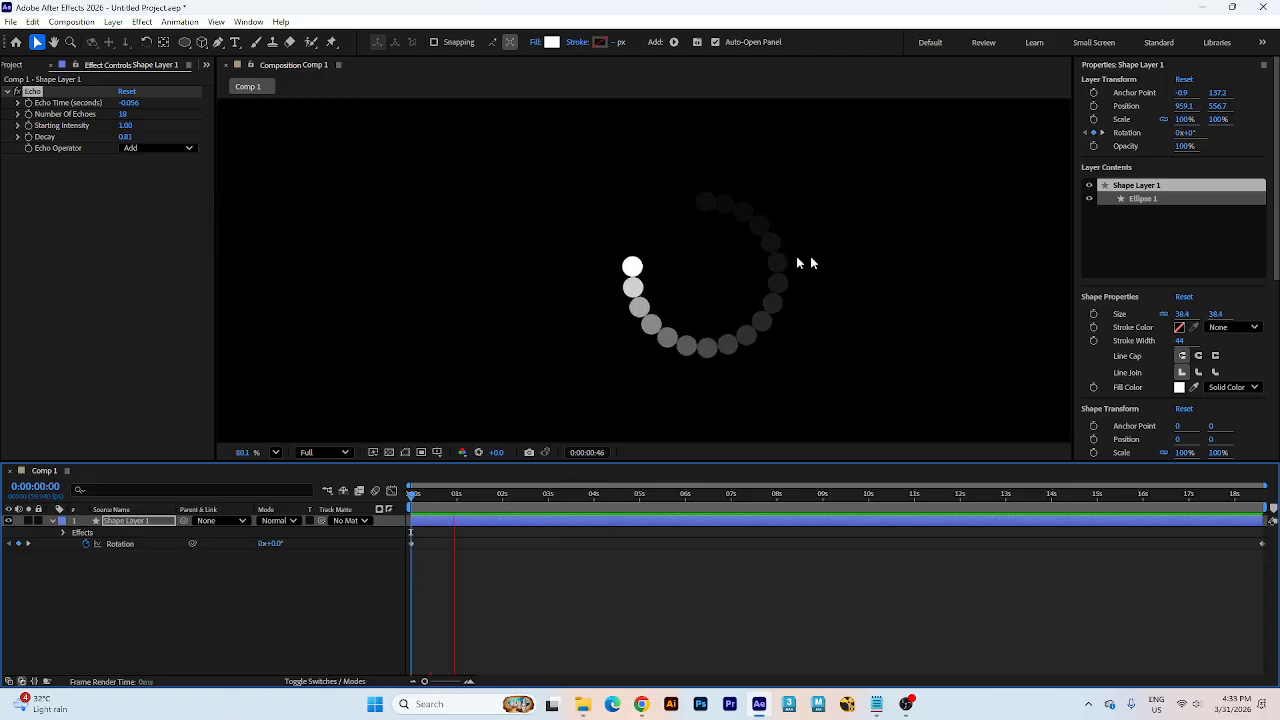
{"action": "scroll", "coordinate": [805, 266], "scroll_direction": "up", "scroll_amount": 2}
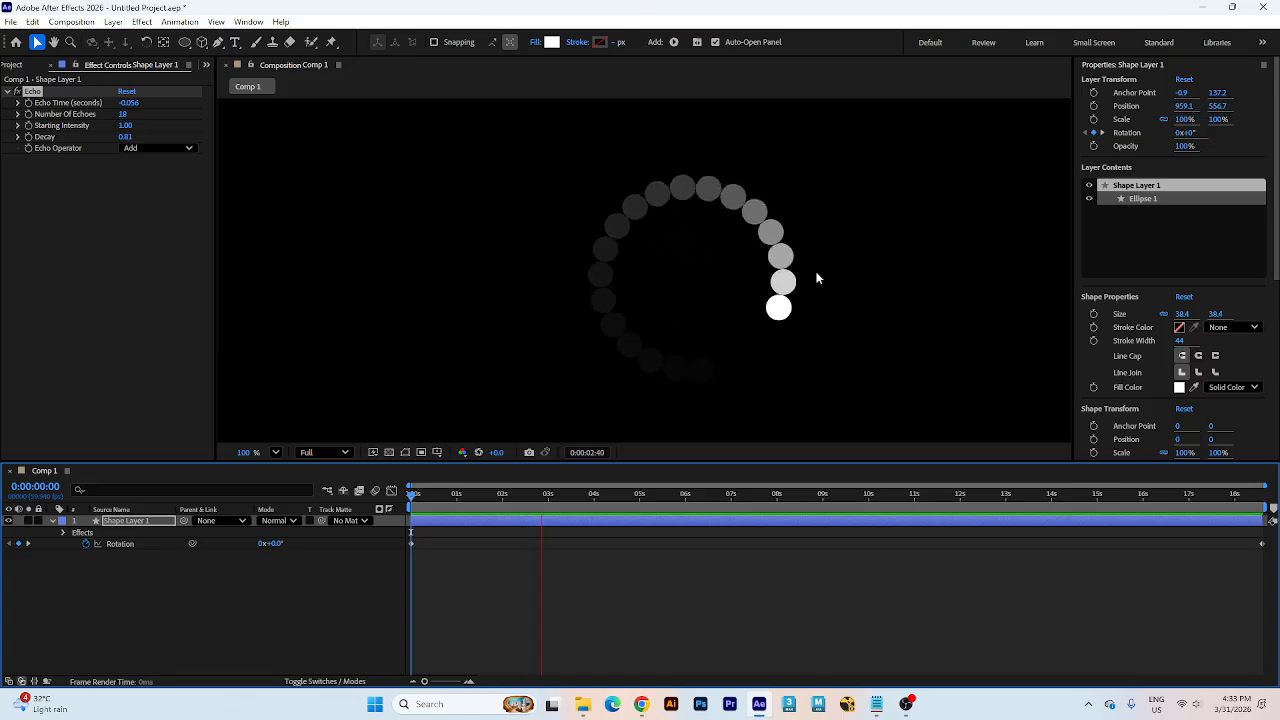
{"action": "key", "text": "space"}
- Delete all items from the project, including the wheel image and the loader composition
{"action": "left_click", "coordinate": [13, 65]}
{"action": "left_click_drag", "start_coordinate": [114, 280], "coordinate": [1, 168]}
{"action": "key", "text": "Delete"}
{"action": "key", "text": "Return"}
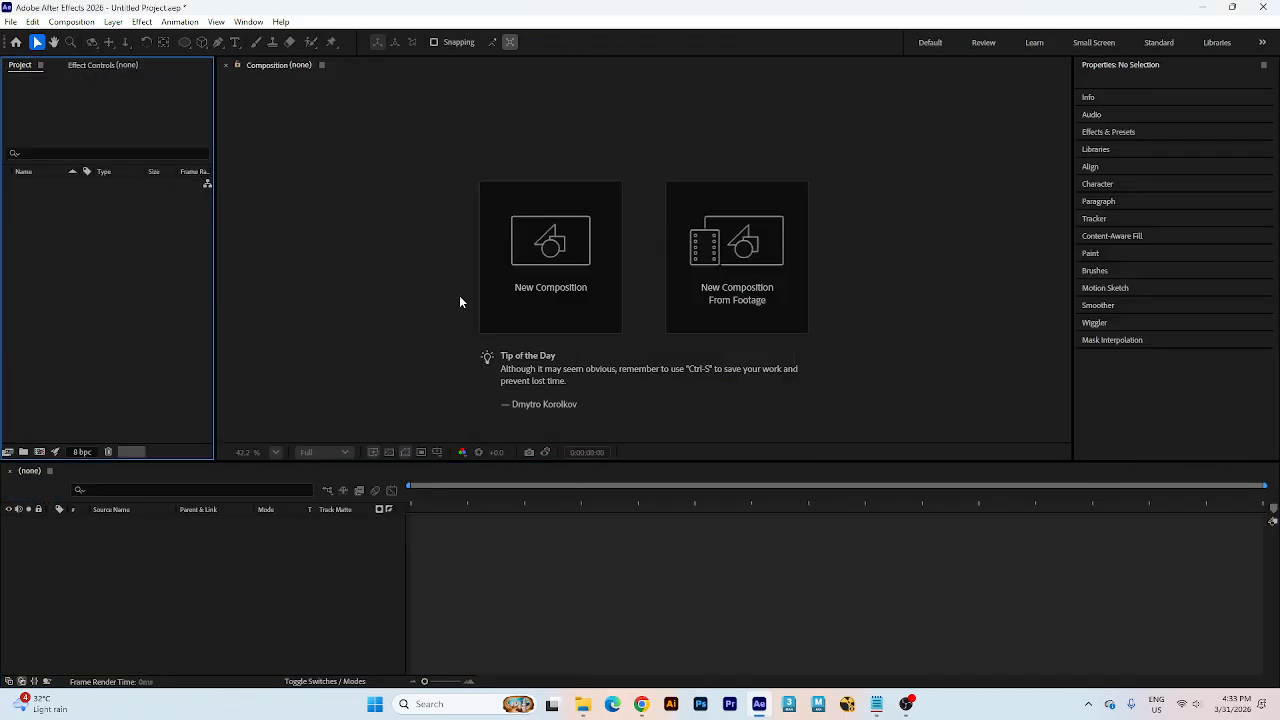
- Create a new 1920 x 1080 composition at 59.94 fps and fit it to the viewer
{"action": "left_click", "coordinate": [543, 256]}
{"action": "left_click", "coordinate": [757, 441]}
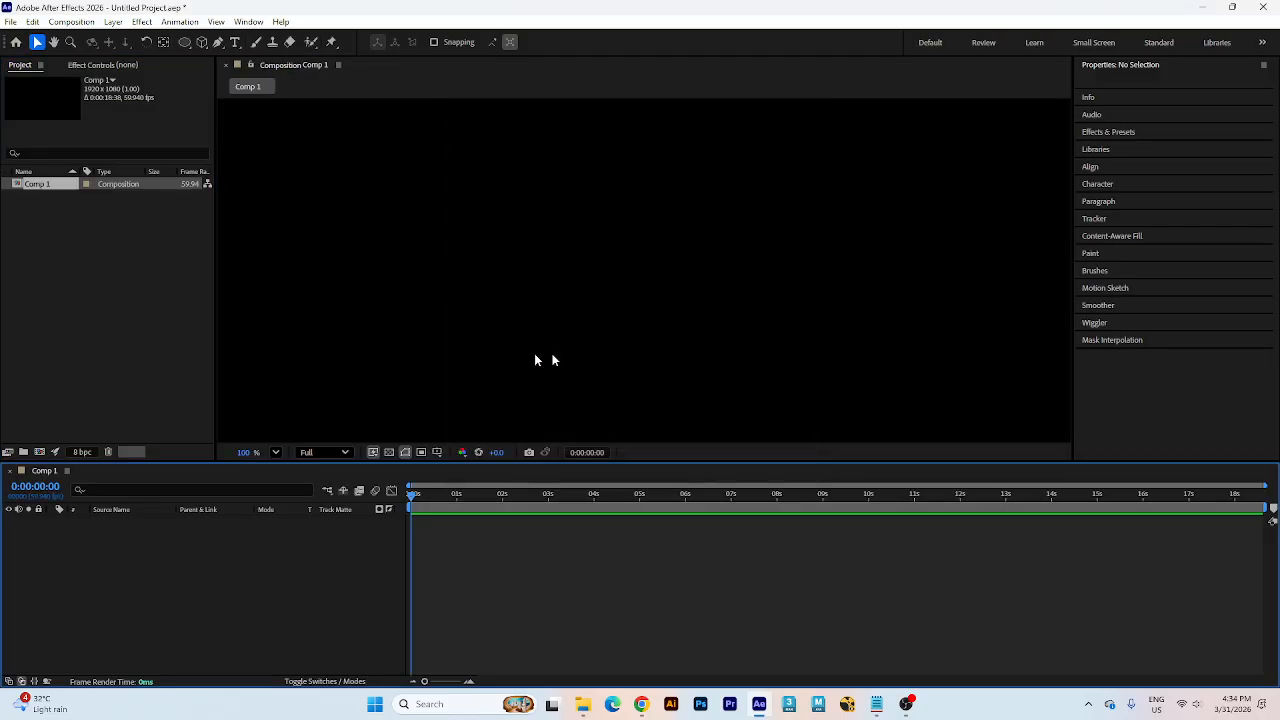
{"action": "left_click", "coordinate": [275, 453]}
{"action": "left_click", "coordinate": [312, 183]}
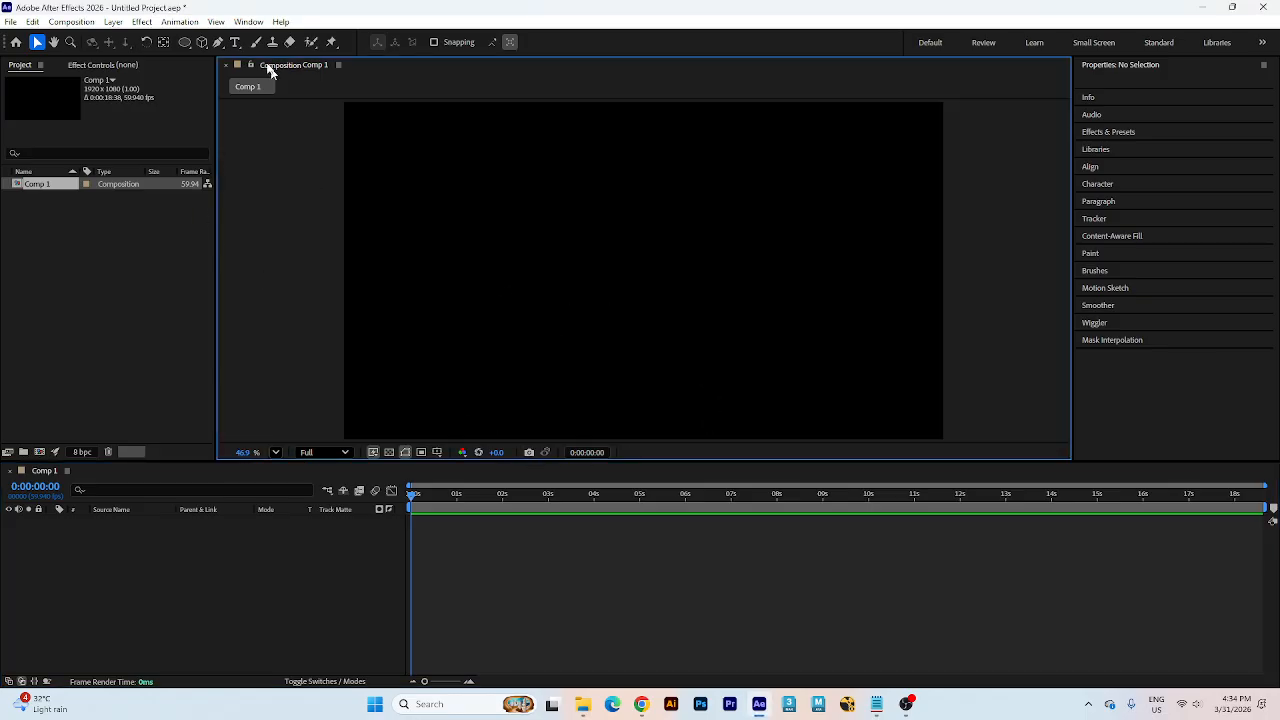
- Draw an open looping path with the Pen tool, starting outside the frame and crossing itself before ending at the frame's left edge
{"action": "left_click", "coordinate": [218, 42]}
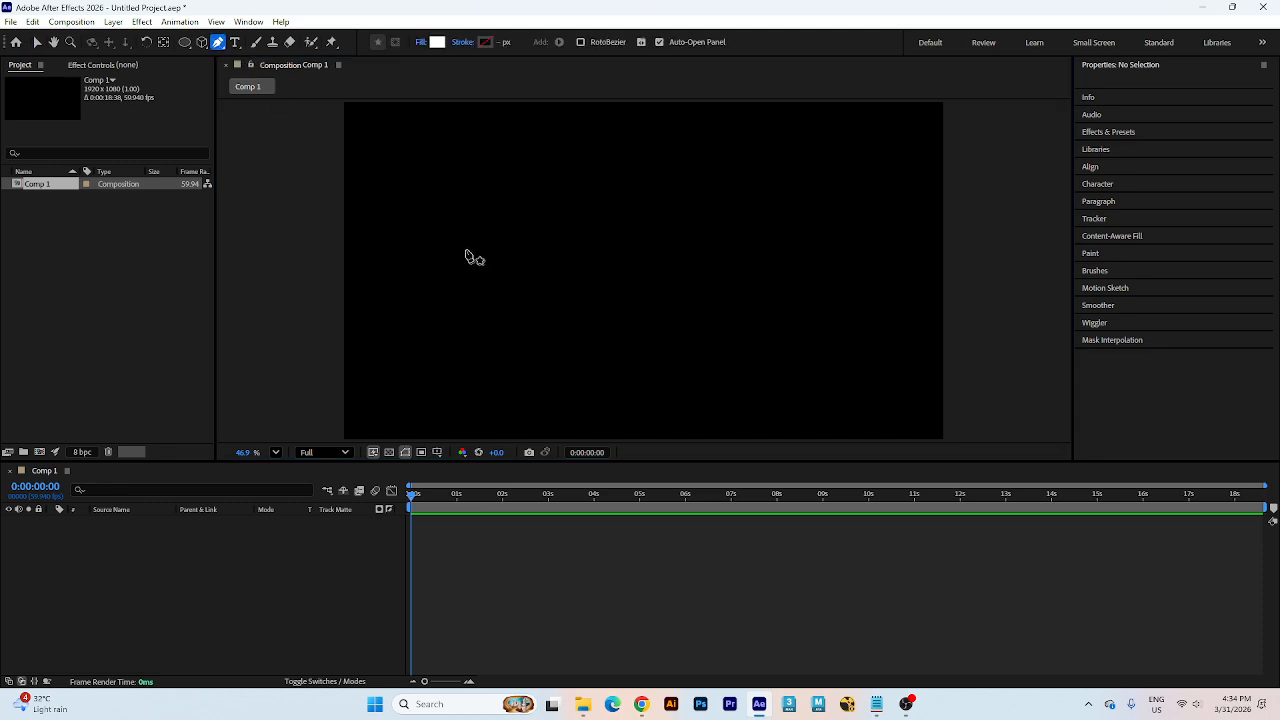
{"action": "left_click", "coordinate": [307, 167]}
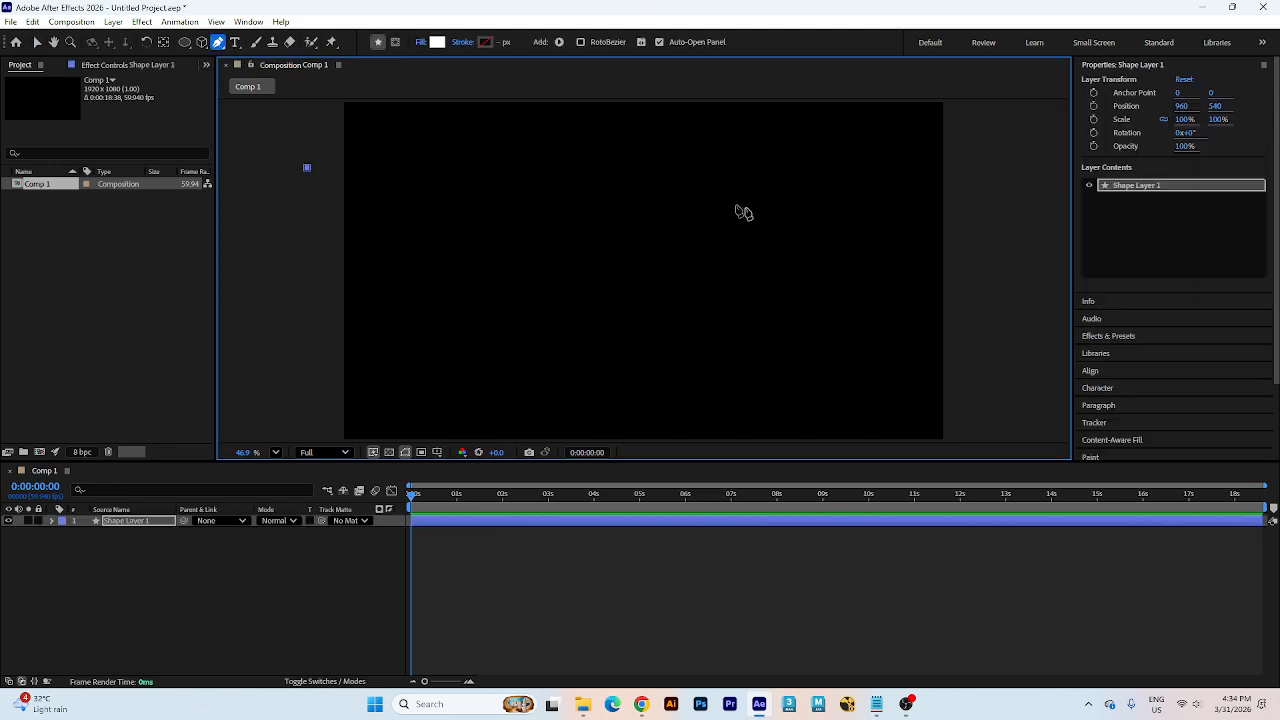
{"action": "left_click_drag", "start_coordinate": [838, 256], "coordinate": [1039, 413]}
{"action": "key", "text": "ctrl+z"}
{"action": "scroll", "coordinate": [779, 306], "scroll_direction": "down", "scroll_amount": 1}
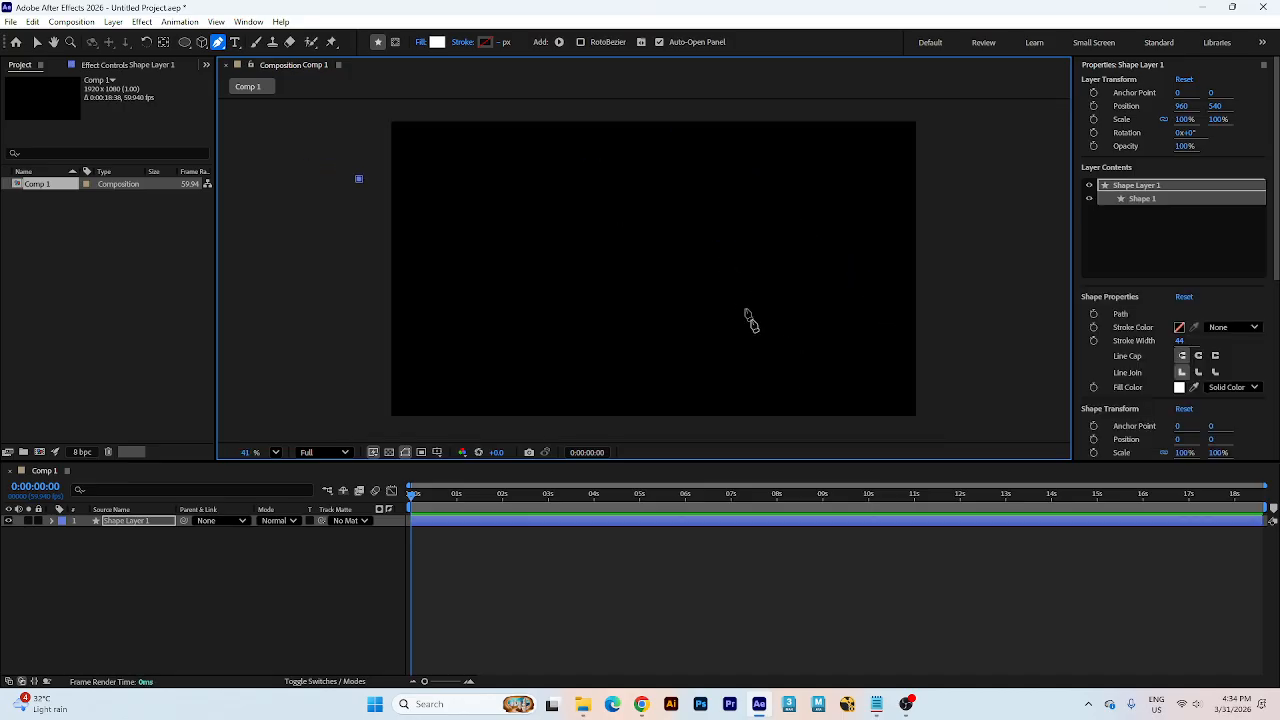
{"action": "left_click_drag", "start_coordinate": [811, 365], "coordinate": [900, 258]}
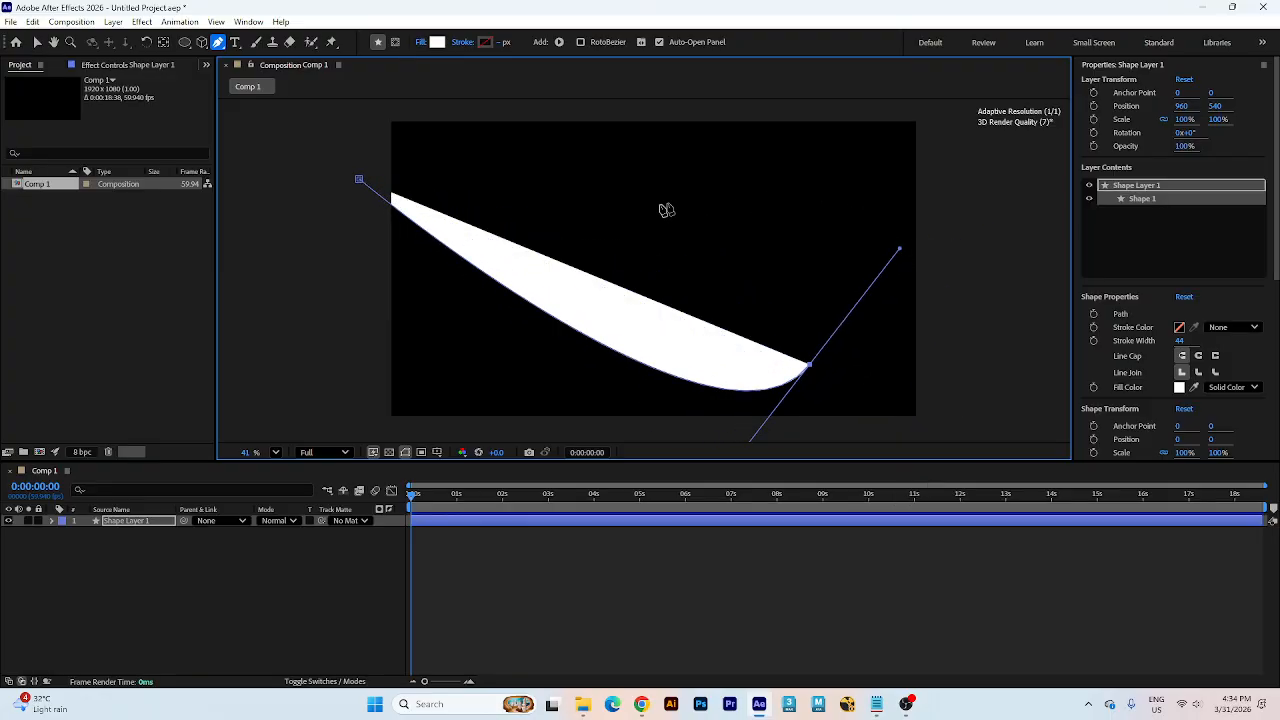
{"action": "left_click_drag", "start_coordinate": [639, 211], "coordinate": [543, 261]}
{"action": "left_click_drag", "start_coordinate": [393, 332], "coordinate": [259, 331]}
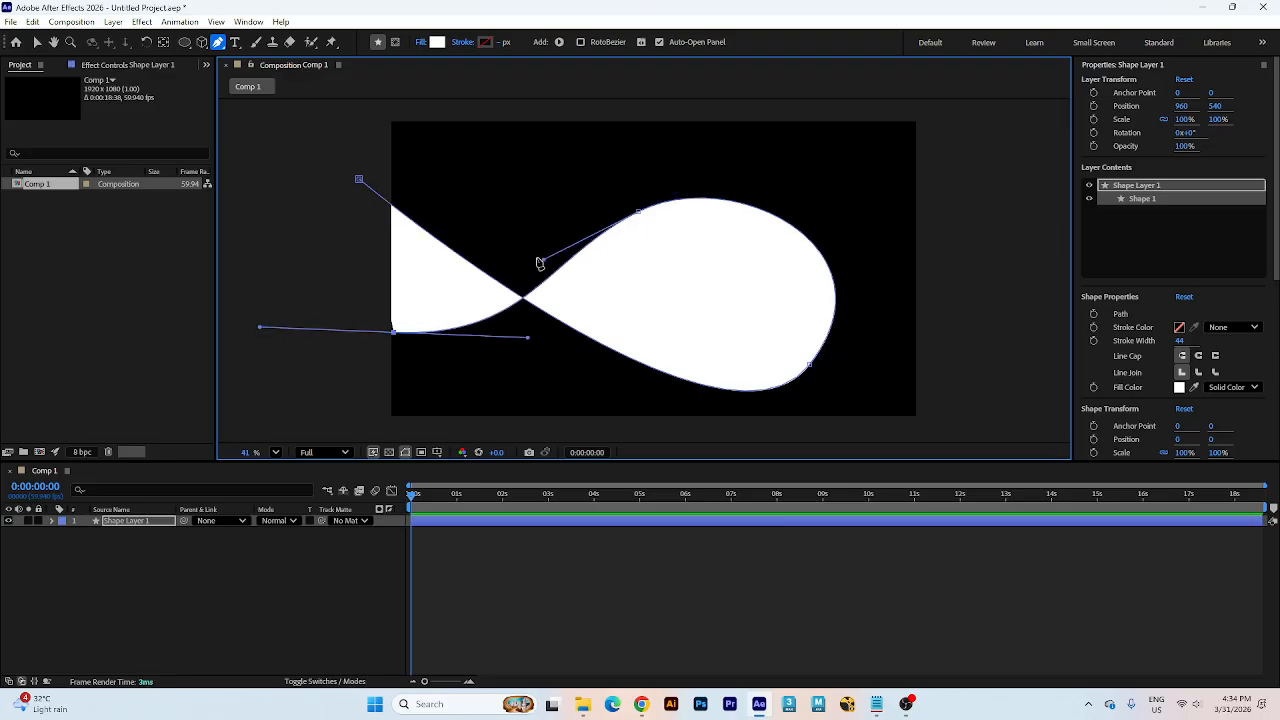
- Adjust the curve handles of the loop's upper and lower right points to round out the loop
{"action": "left_click_drag", "start_coordinate": [543, 259], "coordinate": [569, 252]}
{"action": "left_click", "coordinate": [810, 365]}
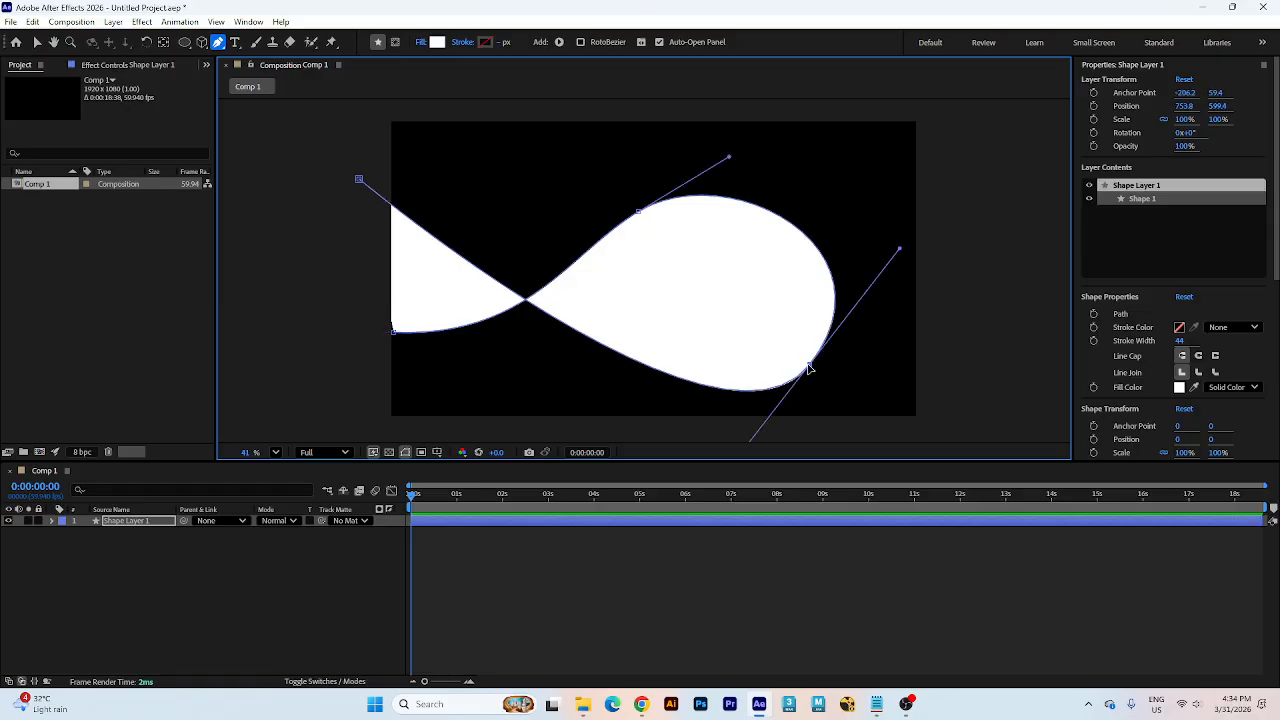
{"action": "left_click_drag", "start_coordinate": [898, 250], "coordinate": [920, 225]}
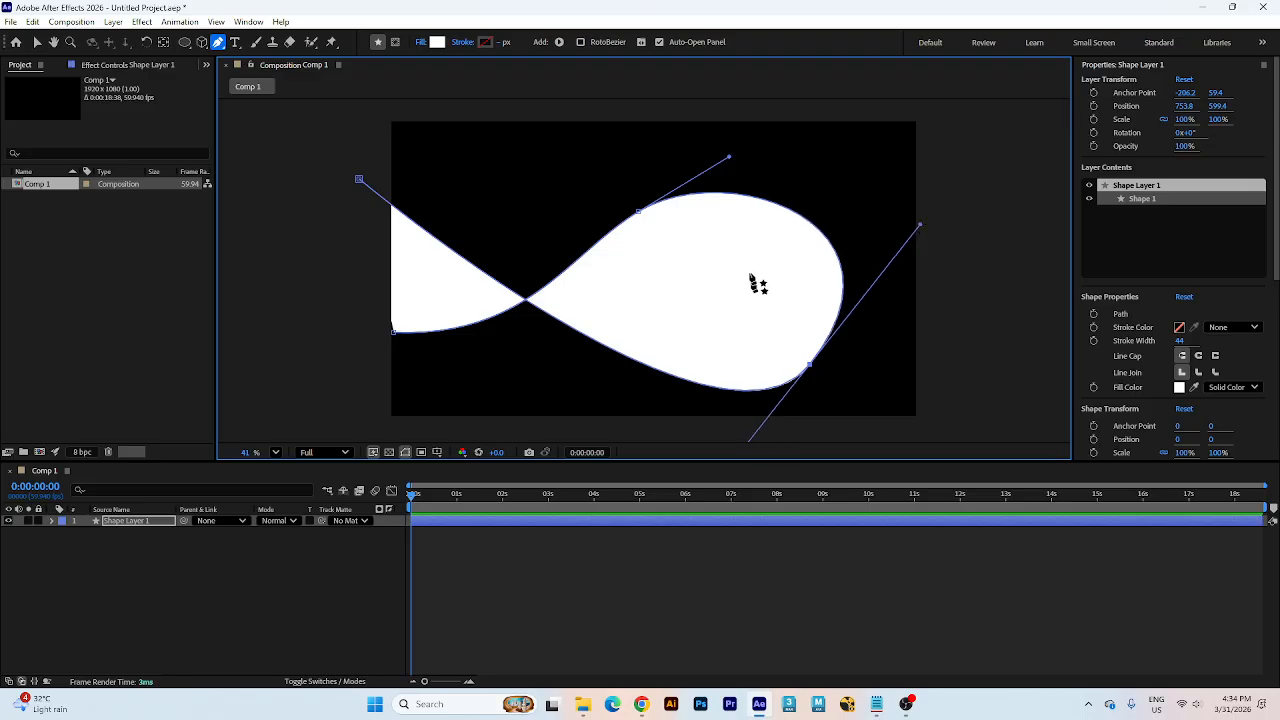
{"action": "scroll", "coordinate": [757, 290], "scroll_direction": "down", "scroll_amount": 3}
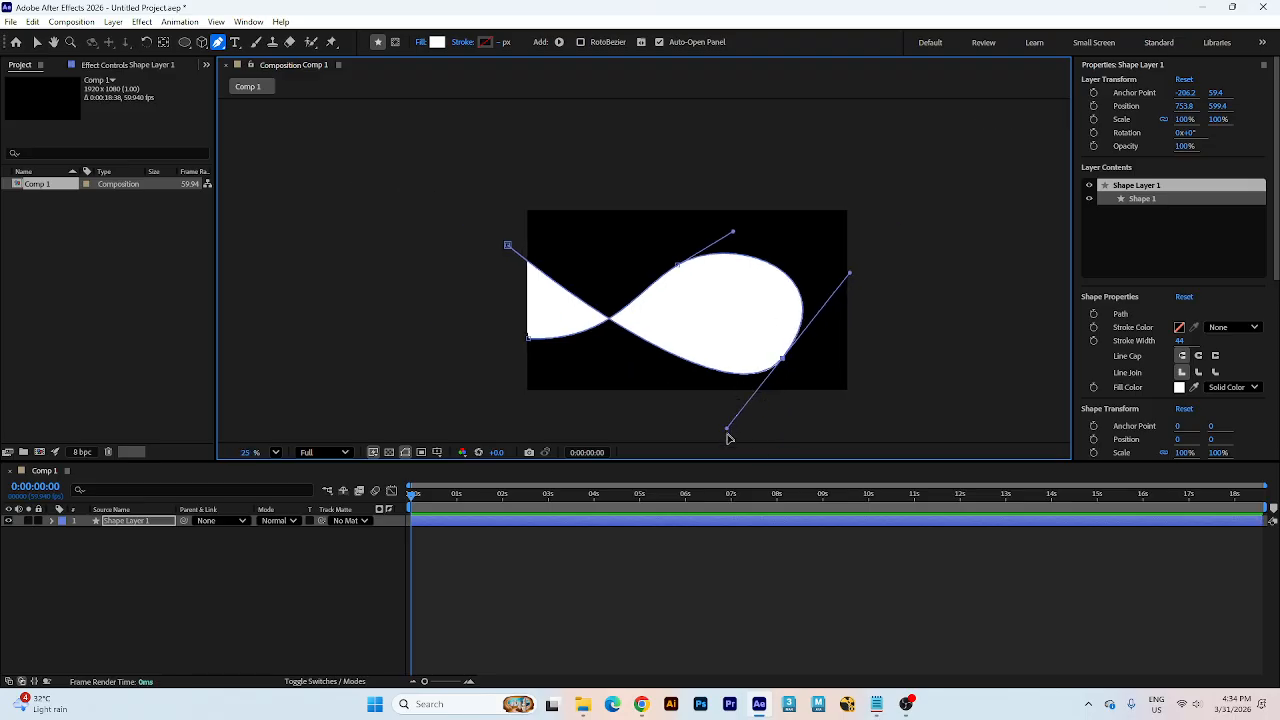
{"action": "left_click_drag", "start_coordinate": [728, 436], "coordinate": [736, 434]}
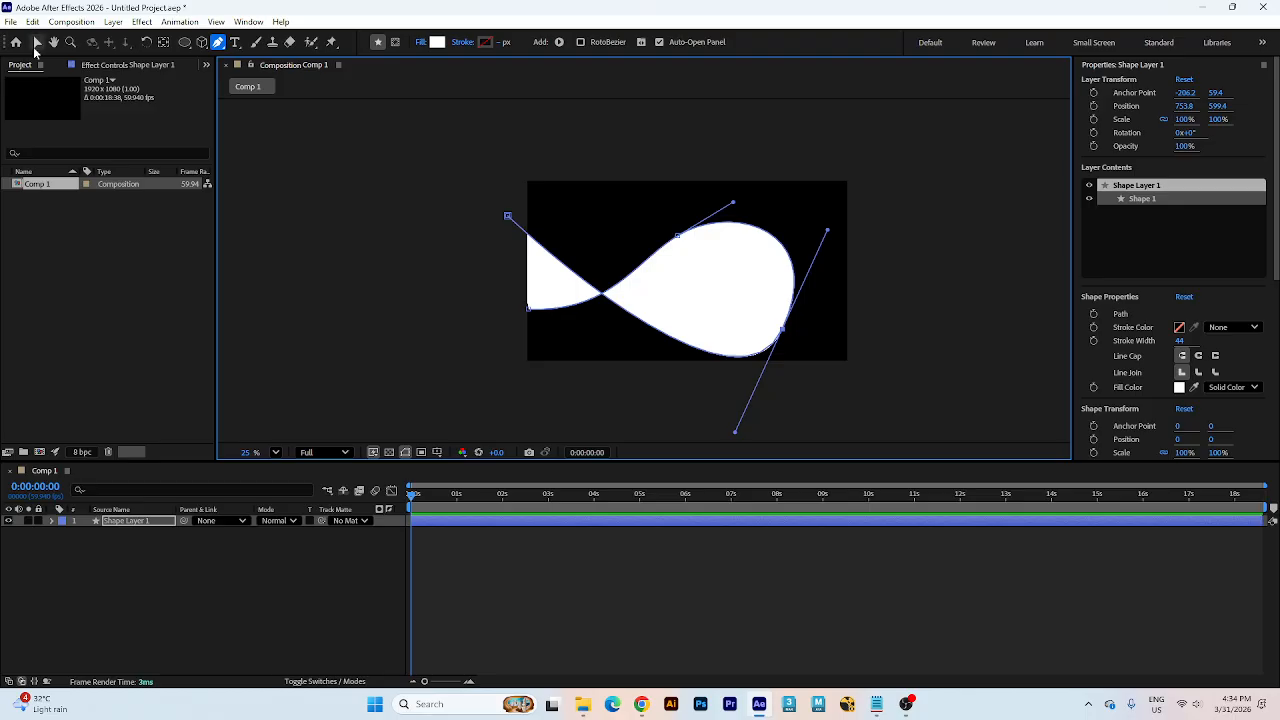
- Select the looping shape and set its fill to None
{"action": "left_click", "coordinate": [36, 45]}
{"action": "scroll", "coordinate": [690, 213], "scroll_direction": "down", "scroll_amount": 3}
{"action": "left_click", "coordinate": [772, 230]}
{"action": "scroll", "coordinate": [753, 239], "scroll_direction": "up", "scroll_amount": 3}
{"action": "left_click", "coordinate": [740, 242]}
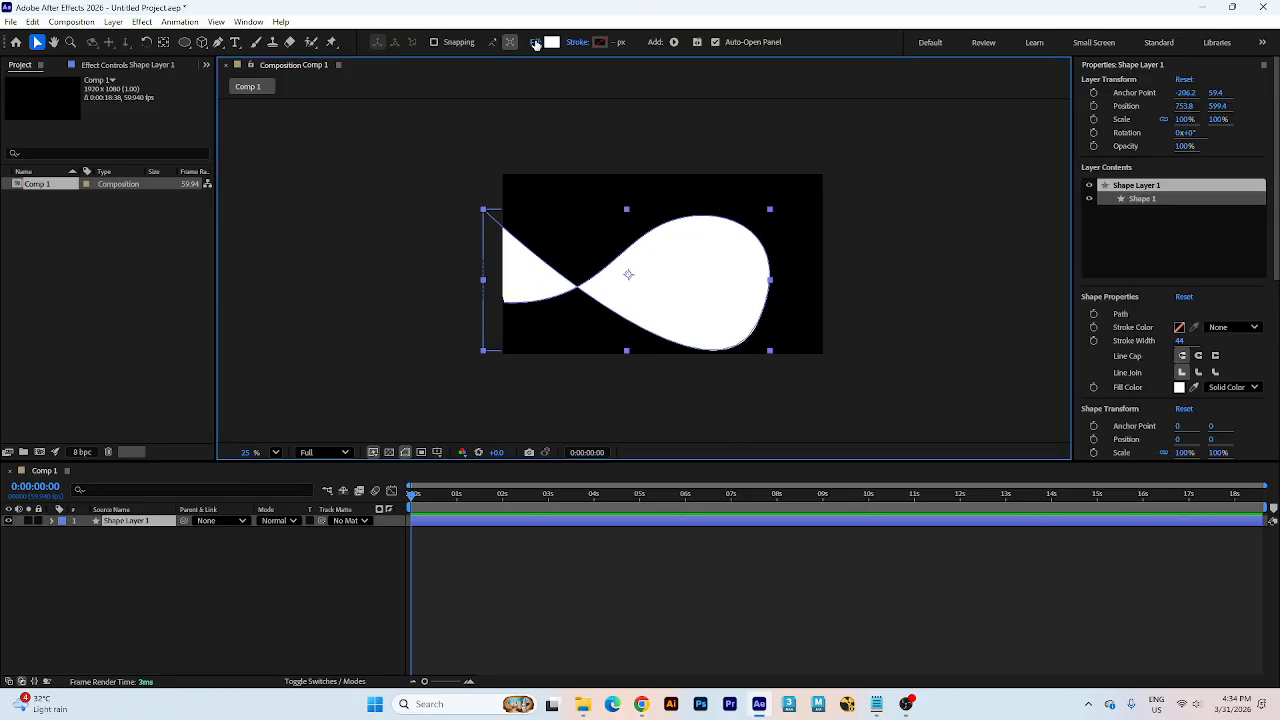
{"action": "left_click", "coordinate": [536, 45]}
{"action": "left_click", "coordinate": [572, 318]}
{"action": "left_click", "coordinate": [655, 386]}
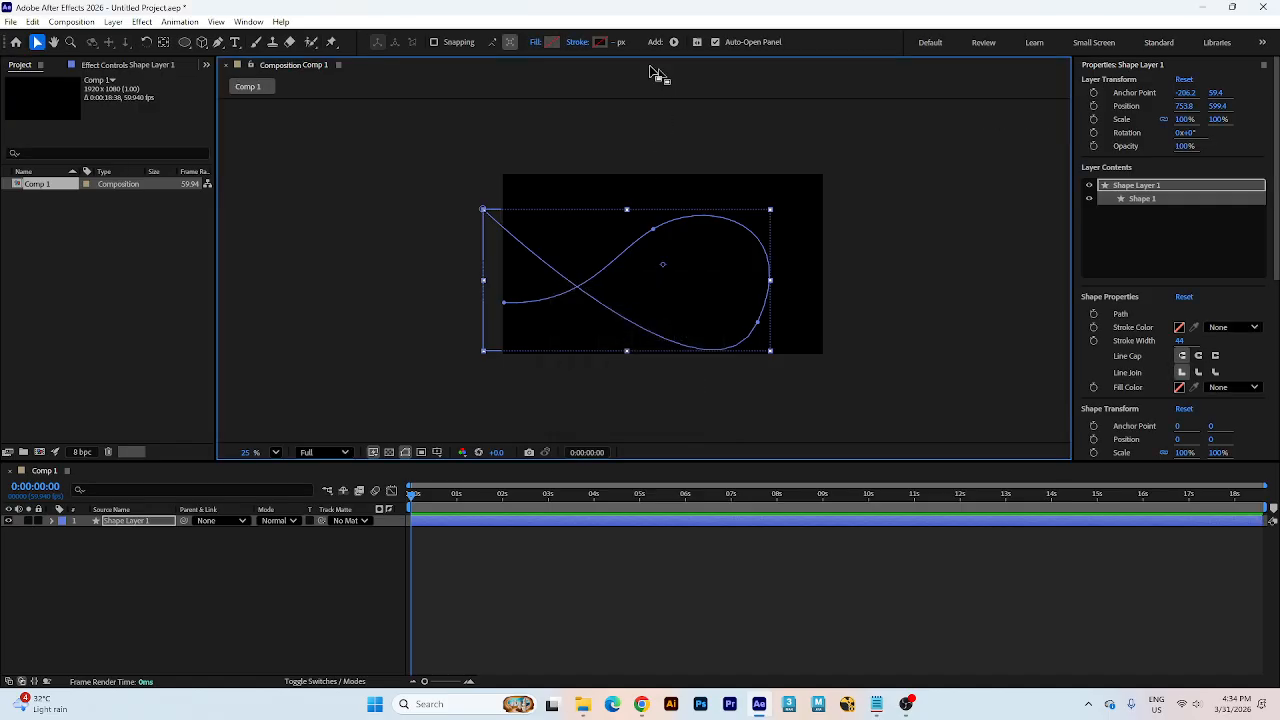
- Give the looping path a solid color stroke and deselect it
{"action": "left_click", "coordinate": [579, 42]}
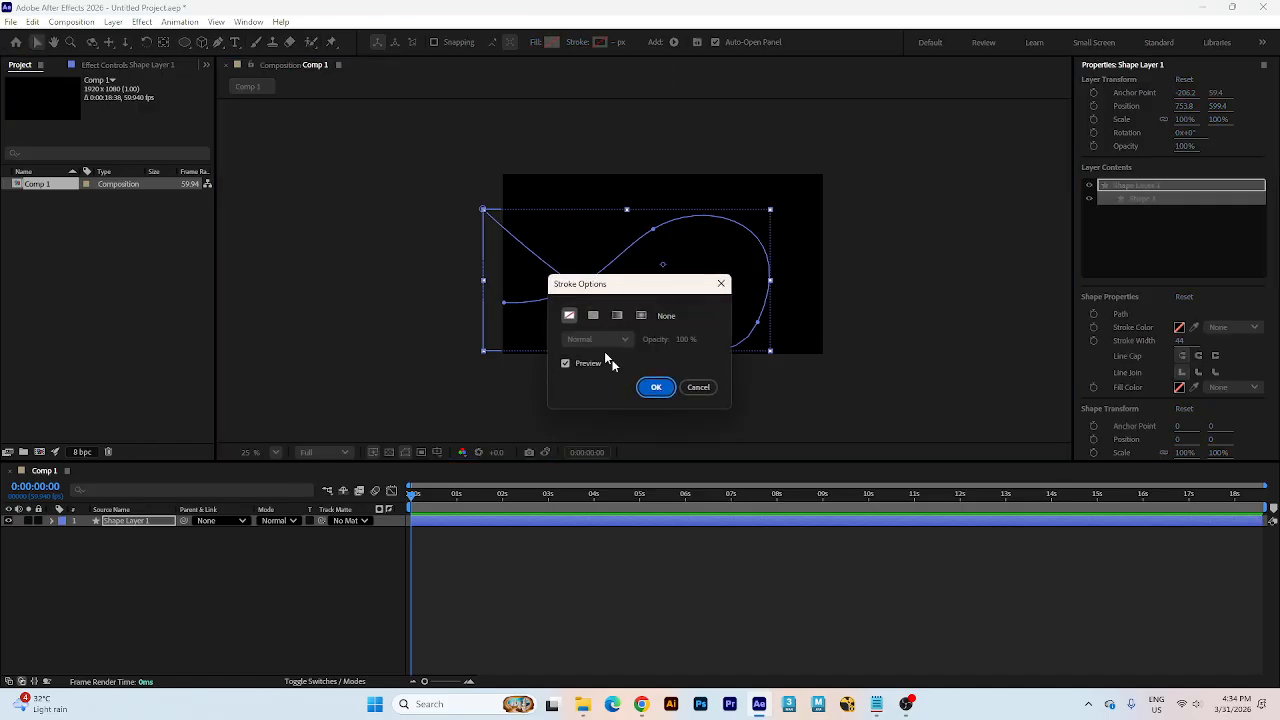
{"action": "left_click", "coordinate": [593, 316]}
{"action": "left_click", "coordinate": [656, 387]}
{"action": "left_click", "coordinate": [697, 277]}
{"action": "scroll", "coordinate": [697, 277], "scroll_direction": "up", "scroll_amount": 1}
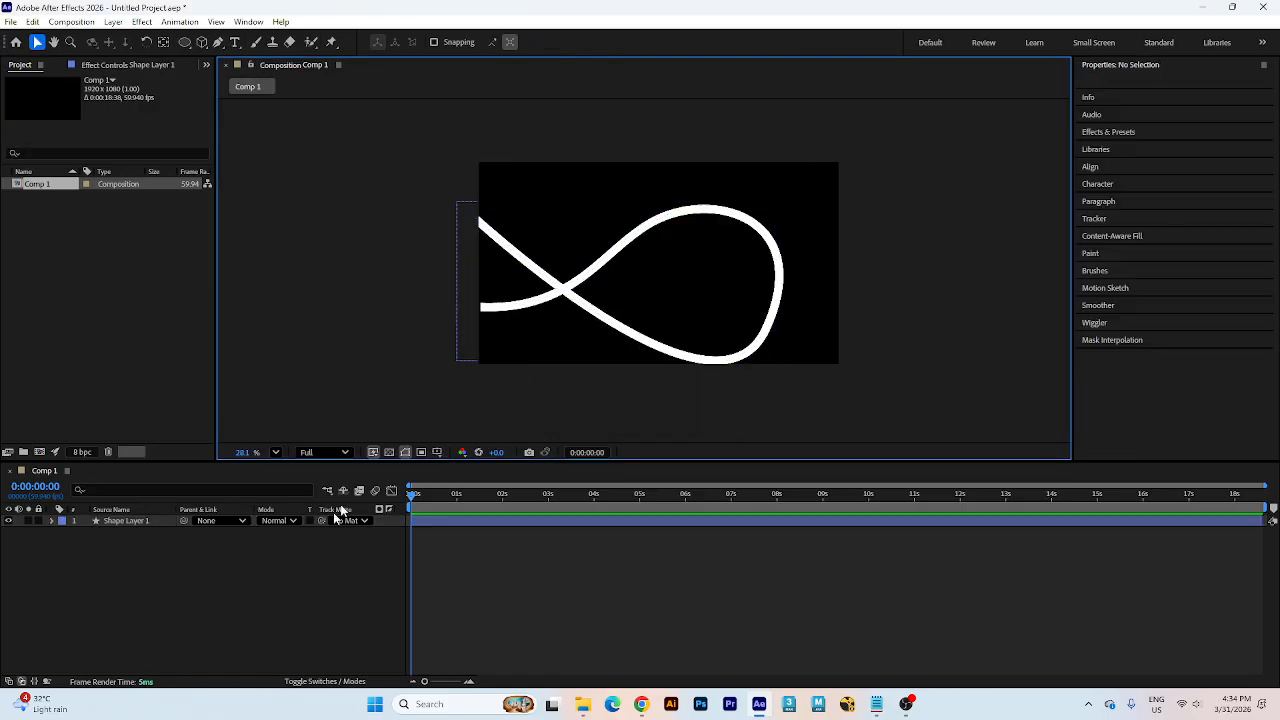
- Create a white (FFFFFF) 1920 x 1080 solid and place it below the shape layer as the background
{"action": "right_click", "coordinate": [281, 566]}
{"action": "mouse_move", "coordinate": [388, 421]}
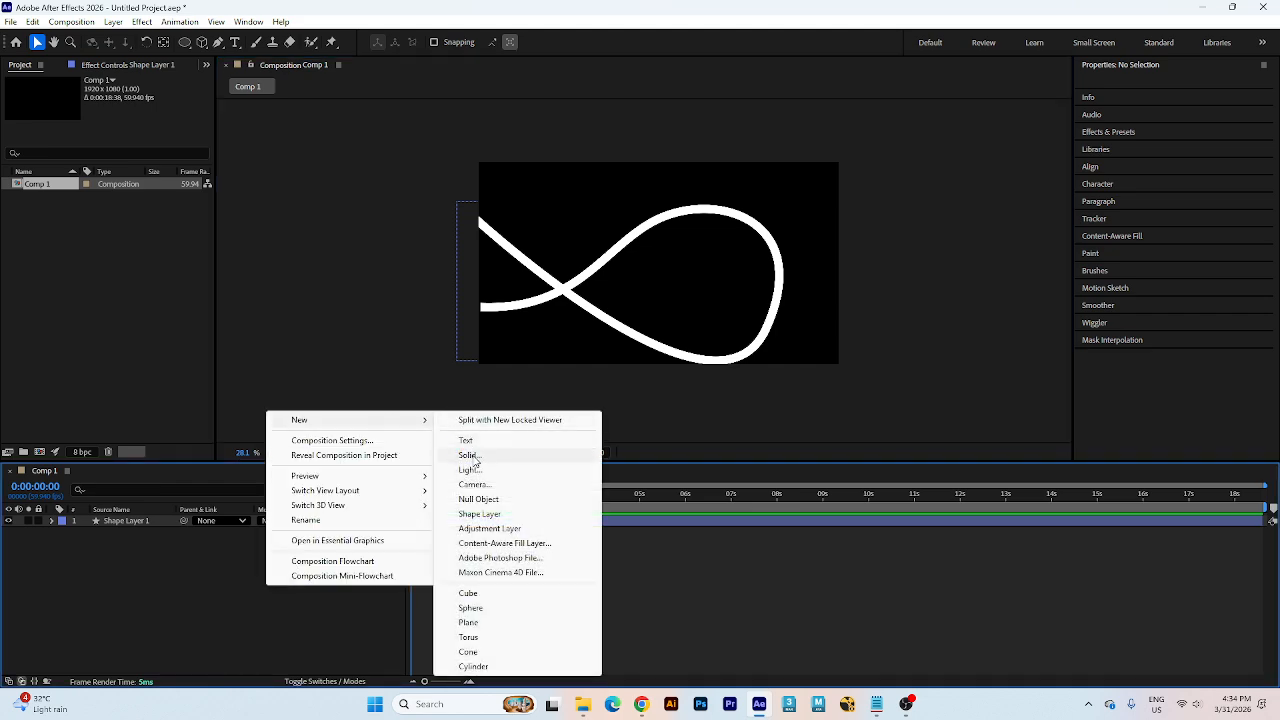
{"action": "left_click", "coordinate": [474, 457]}
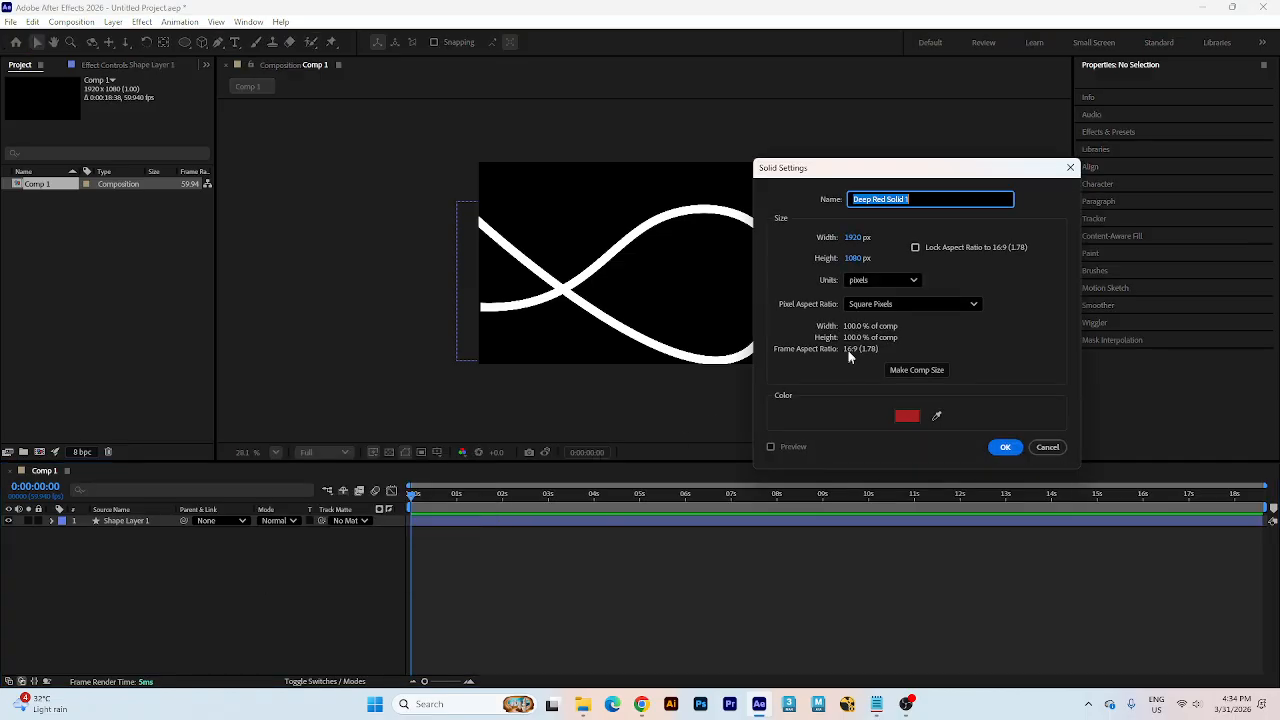
{"action": "left_click", "coordinate": [909, 417]}
{"action": "left_click_drag", "start_coordinate": [884, 310], "coordinate": [846, 254]}
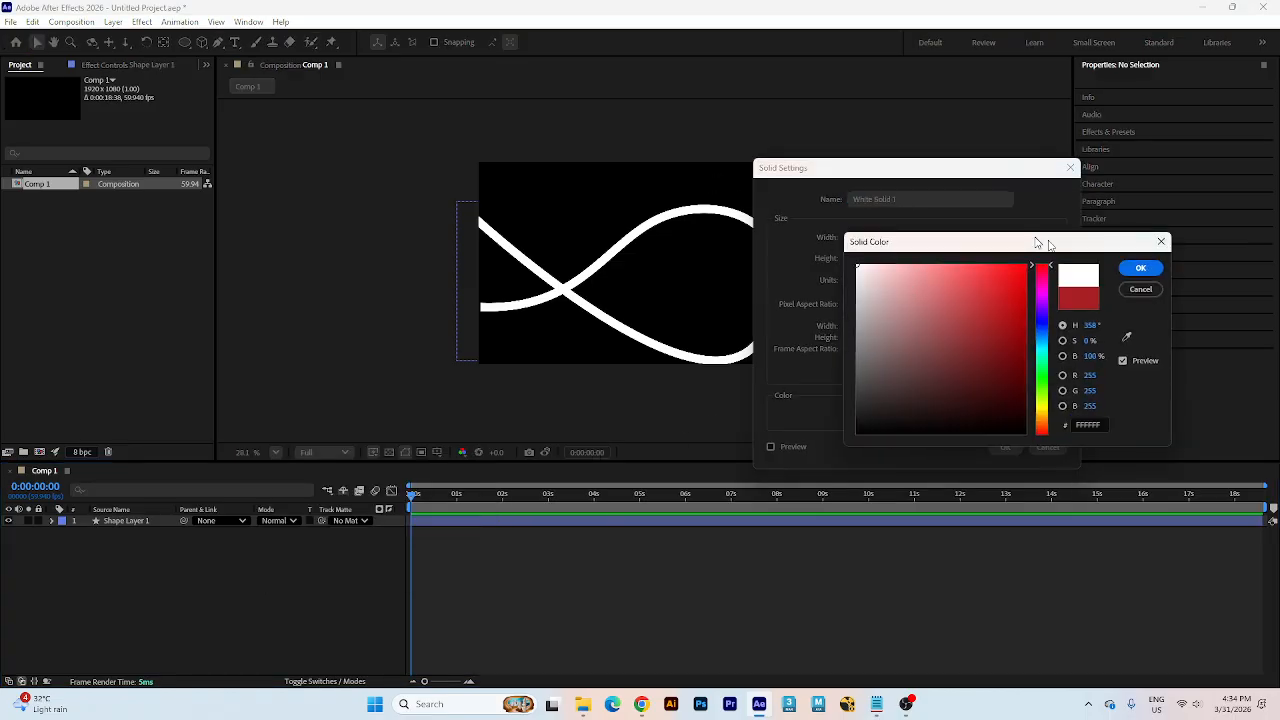
{"action": "left_click", "coordinate": [1138, 271]}
{"action": "left_click", "coordinate": [1004, 448]}
{"action": "left_click_drag", "start_coordinate": [131, 522], "coordinate": [146, 573]}
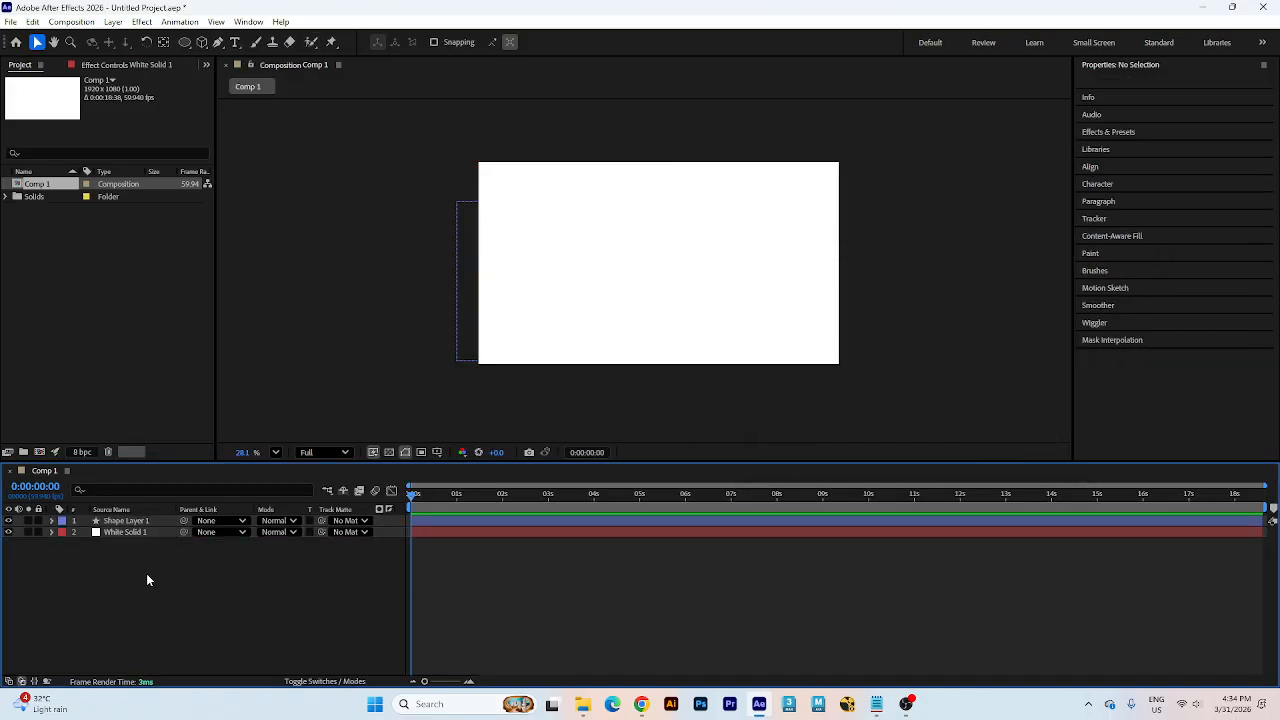
- Change the looping path's stroke color to black (000000)
{"action": "left_click", "coordinate": [643, 289]}
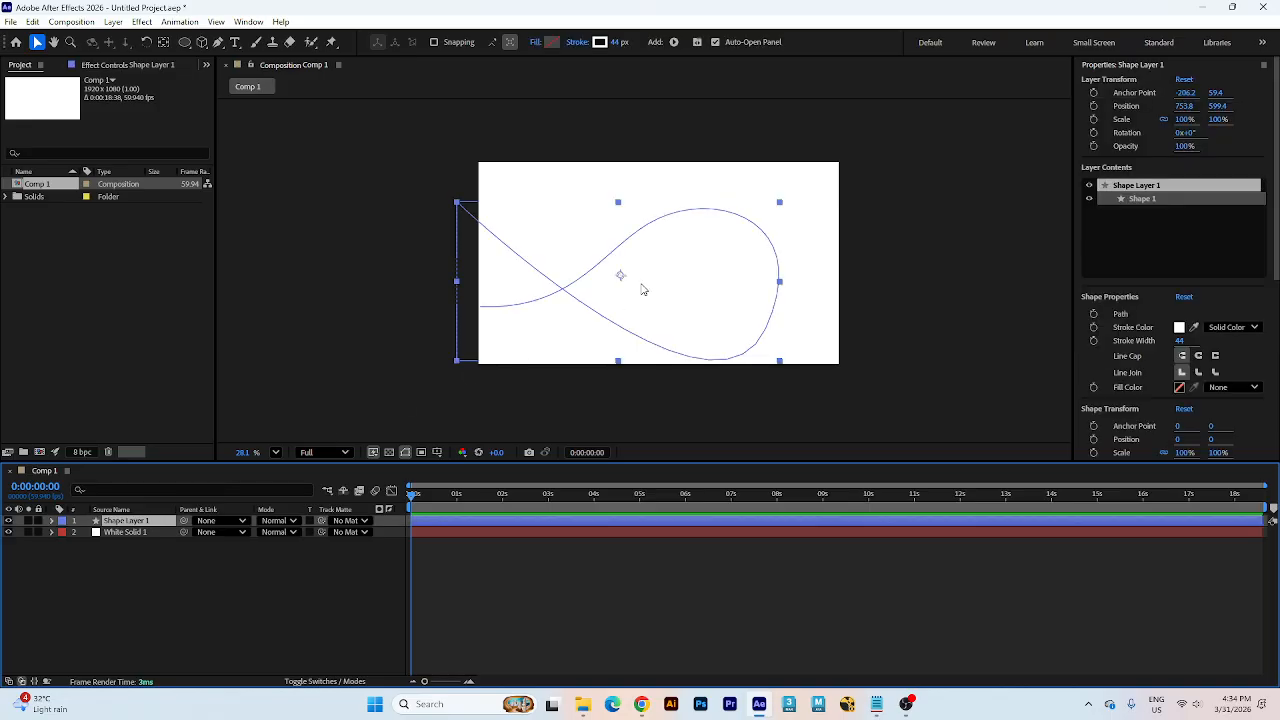
{"action": "left_click", "coordinate": [599, 42]}
{"action": "type", "text": "000000"}
{"action": "left_click", "coordinate": [1136, 271]}
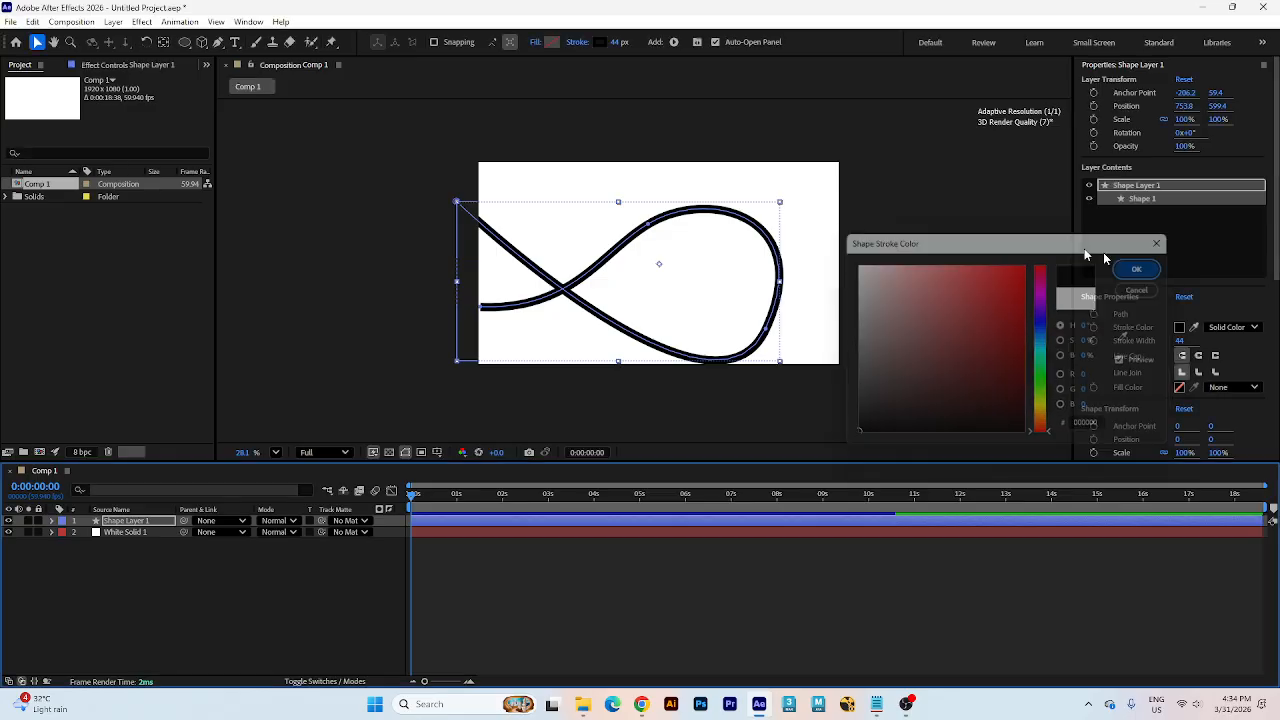
- Set the black path's stroke width to 76 px so it looks like a road
{"action": "scroll", "coordinate": [683, 294], "scroll_direction": "up", "scroll_amount": 2}
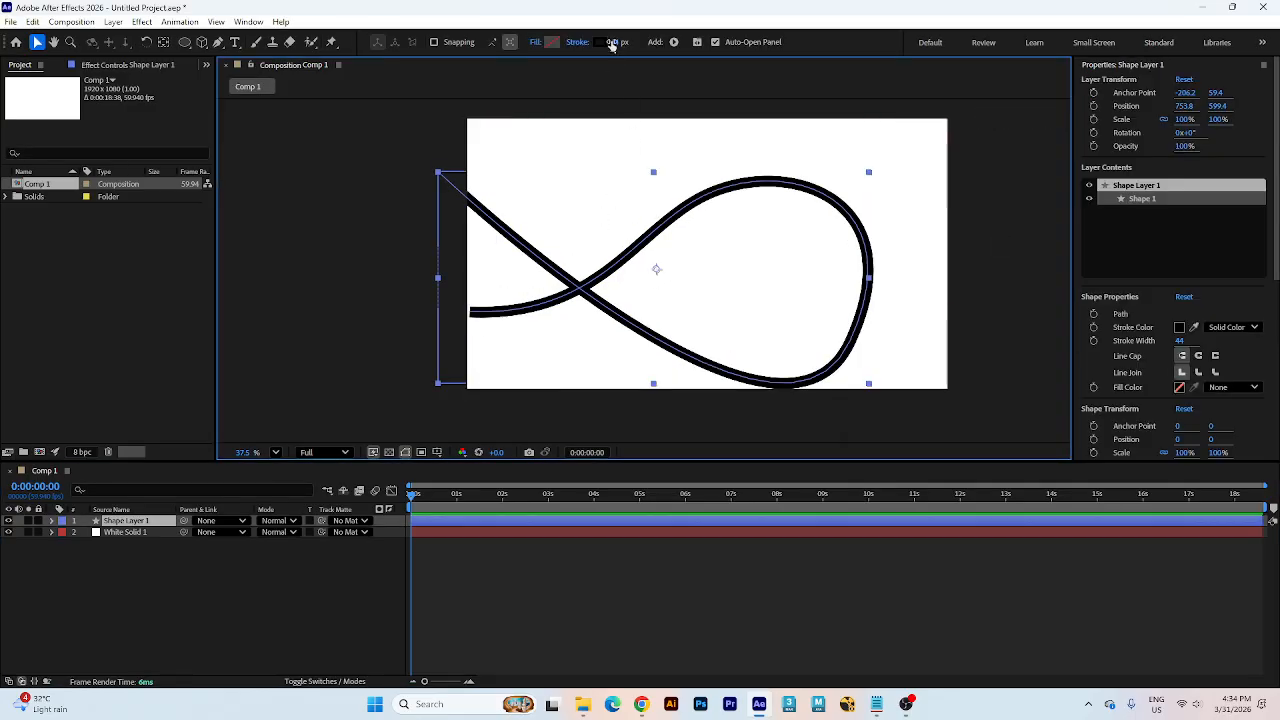
{"action": "mouse_move", "coordinate": [612, 45]}
{"action": "left_mouse_down"}
{"action": "mouse_move", "coordinate": [706, 314]}
{"action": "mouse_move", "coordinate": [752, 206]}
{"action": "left_mouse_up"}
{"action": "scroll", "coordinate": [752, 210], "scroll_direction": "down", "scroll_amount": 2}
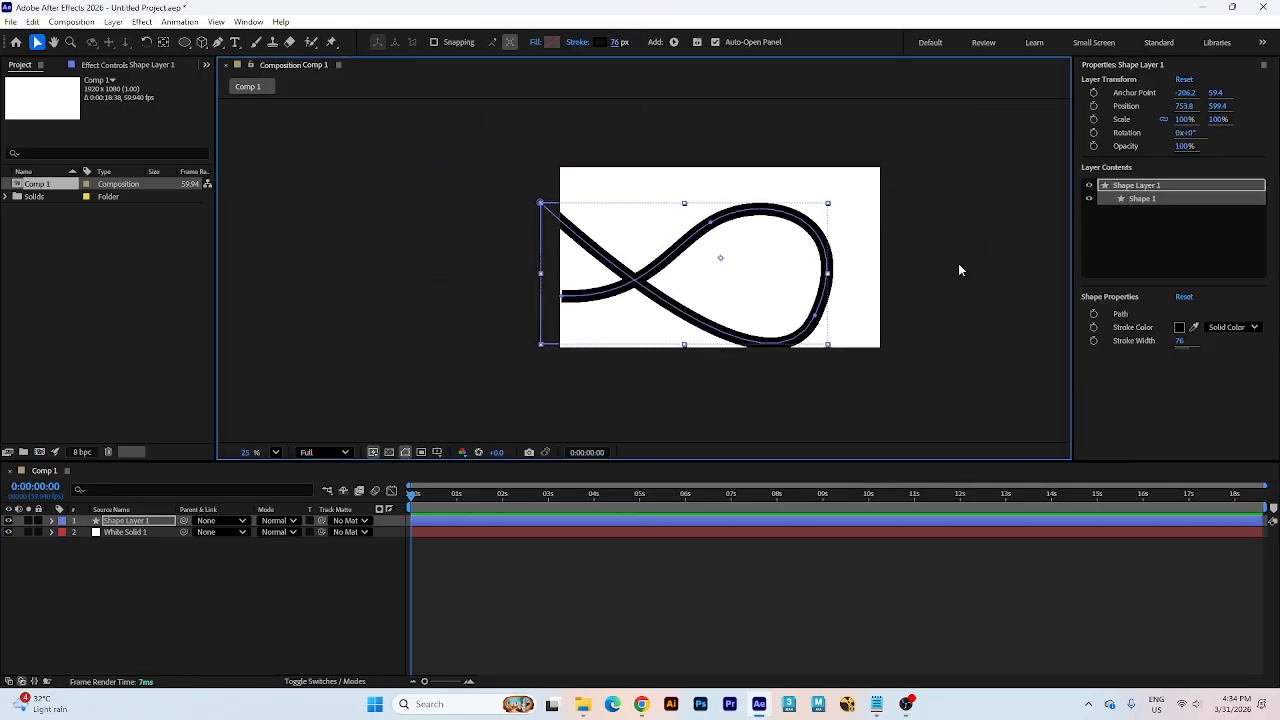
{"action": "left_click", "coordinate": [958, 270]}
{"action": "scroll", "coordinate": [704, 284], "scroll_direction": "up", "scroll_amount": 1}
- Duplicate the black road shape layer and make the copy's stroke white
{"action": "left_click", "coordinate": [706, 282]}
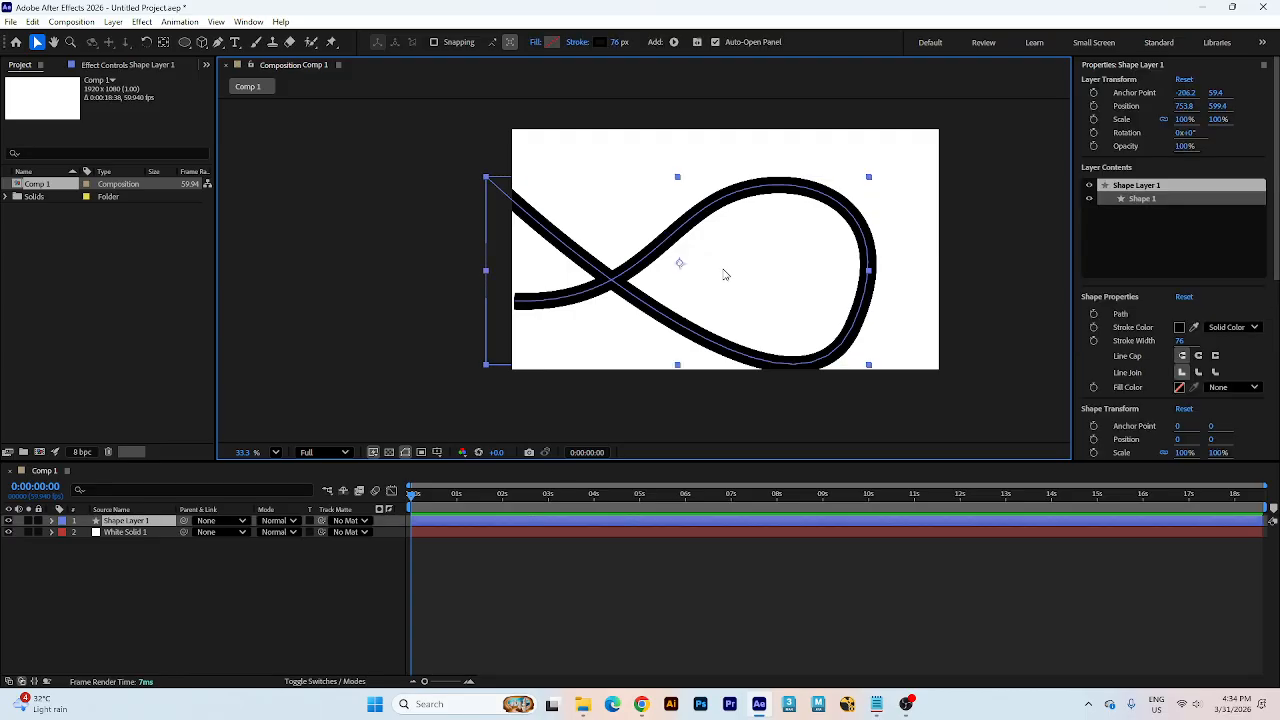
{"action": "key", "text": "ctrl+d"}
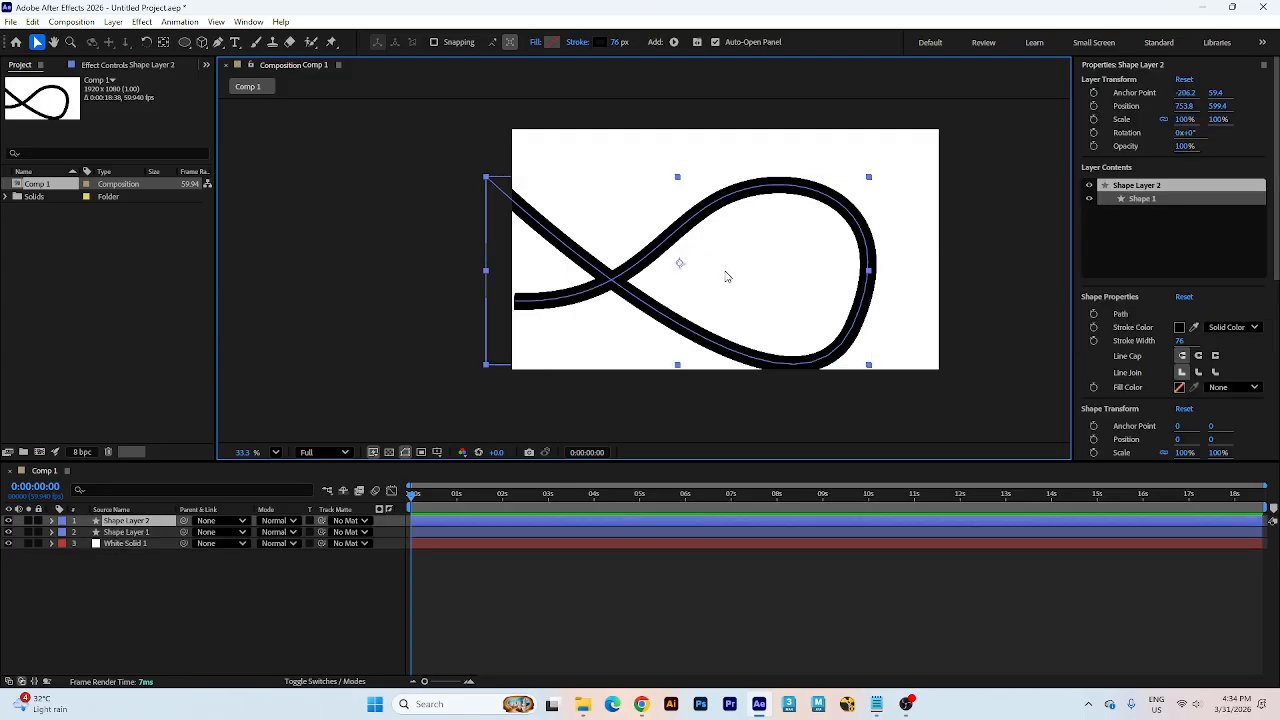
{"action": "left_click", "coordinate": [601, 42]}
{"action": "left_click_drag", "start_coordinate": [890, 285], "coordinate": [780, 230]}
{"action": "left_click", "coordinate": [1141, 269]}
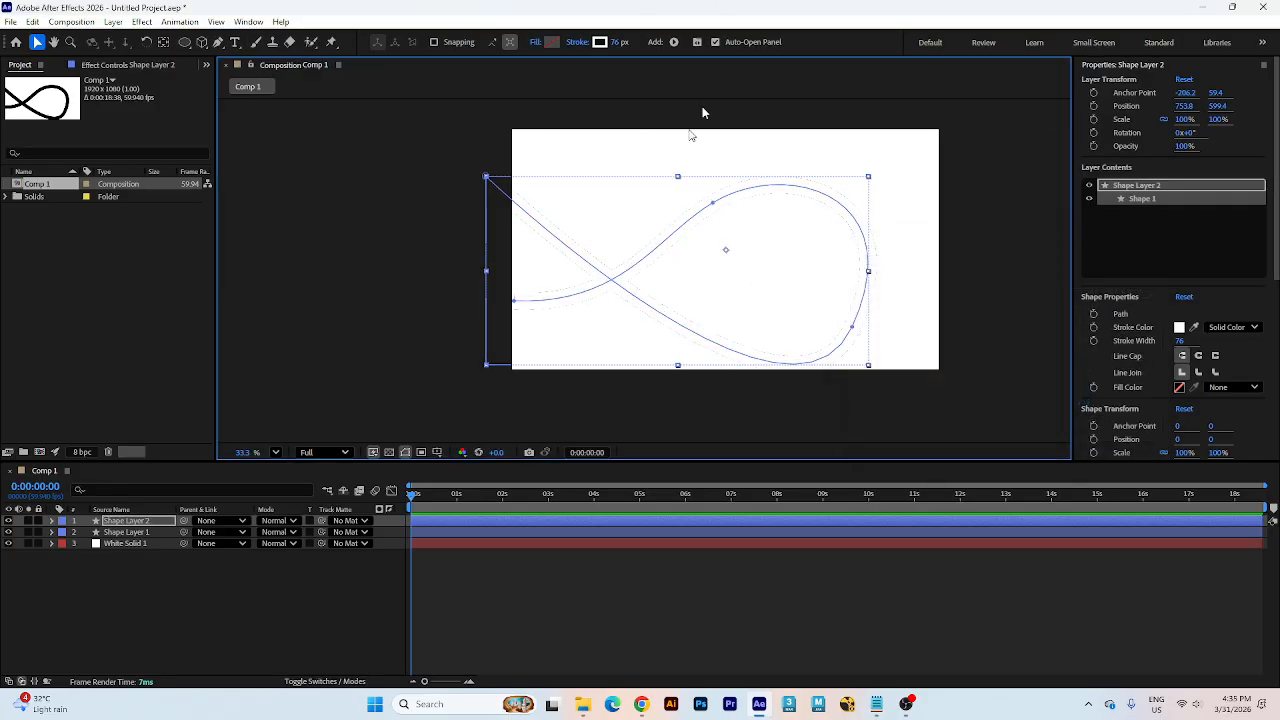
- Reduce the white copy's stroke width to 8 px to form a center line, and inspect it at the crossing
{"action": "left_click_drag", "start_coordinate": [622, 43], "coordinate": [574, 52]}
{"action": "scroll", "coordinate": [650, 270], "scroll_direction": "up", "scroll_amount": 5}
{"action": "scroll", "coordinate": [578, 290], "scroll_direction": "down", "scroll_amount": 6}
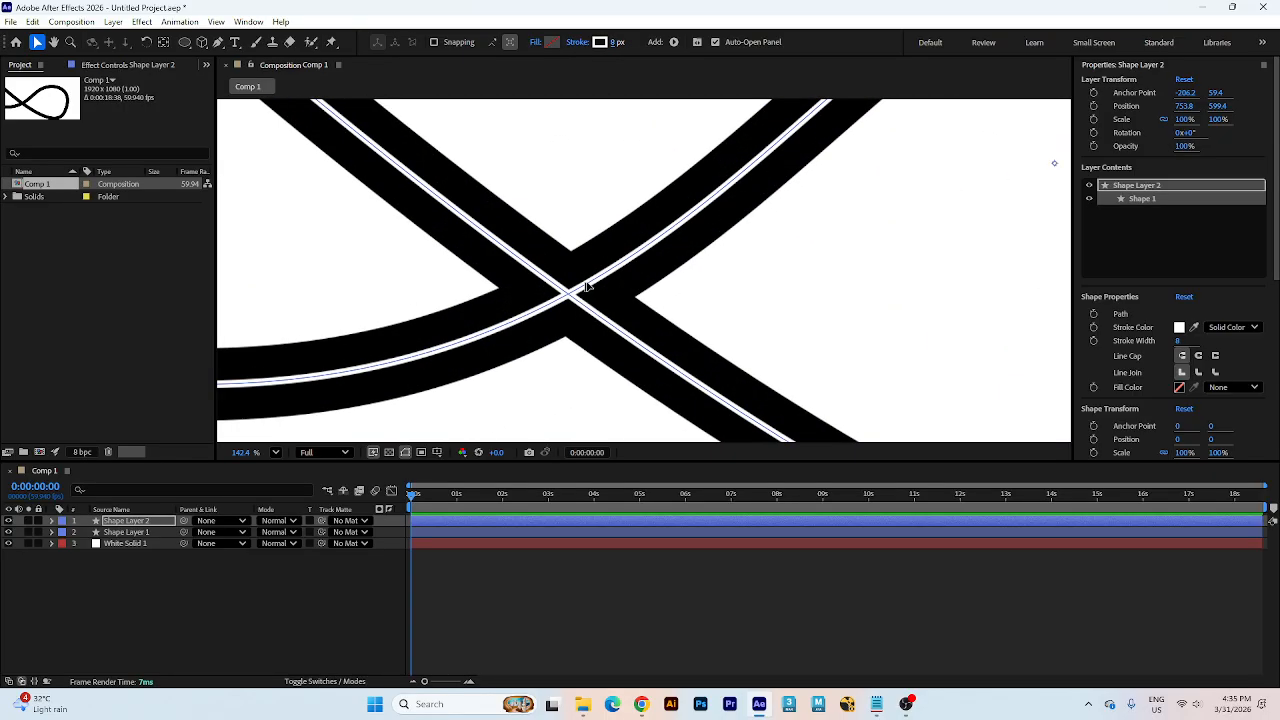
{"action": "left_click", "coordinate": [922, 354]}
{"action": "scroll", "coordinate": [577, 325], "scroll_direction": "up", "scroll_amount": 3}
{"action": "scroll", "coordinate": [577, 325], "scroll_direction": "up", "scroll_amount": 6}
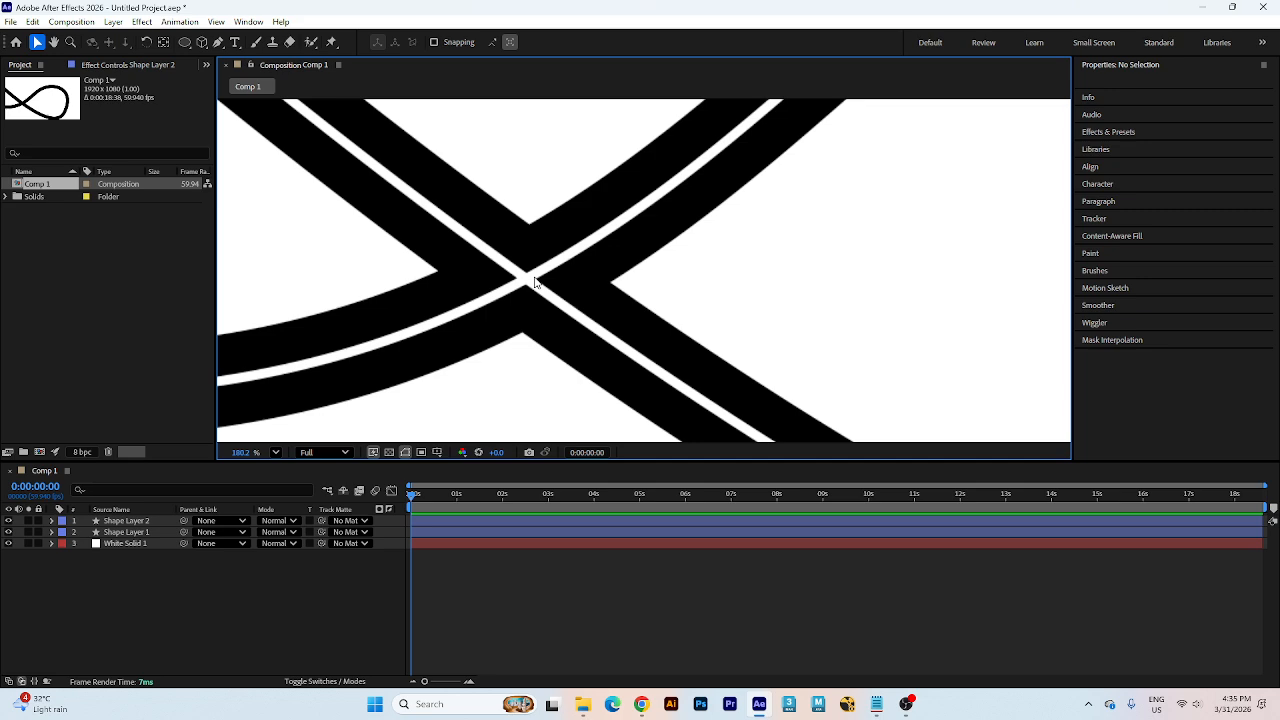
- Add dashes to the stroke of Shape Layer 2 and set the Dash length to 22
{"action": "left_click", "coordinate": [120, 521]}
{"action": "left_click", "coordinate": [51, 521]}
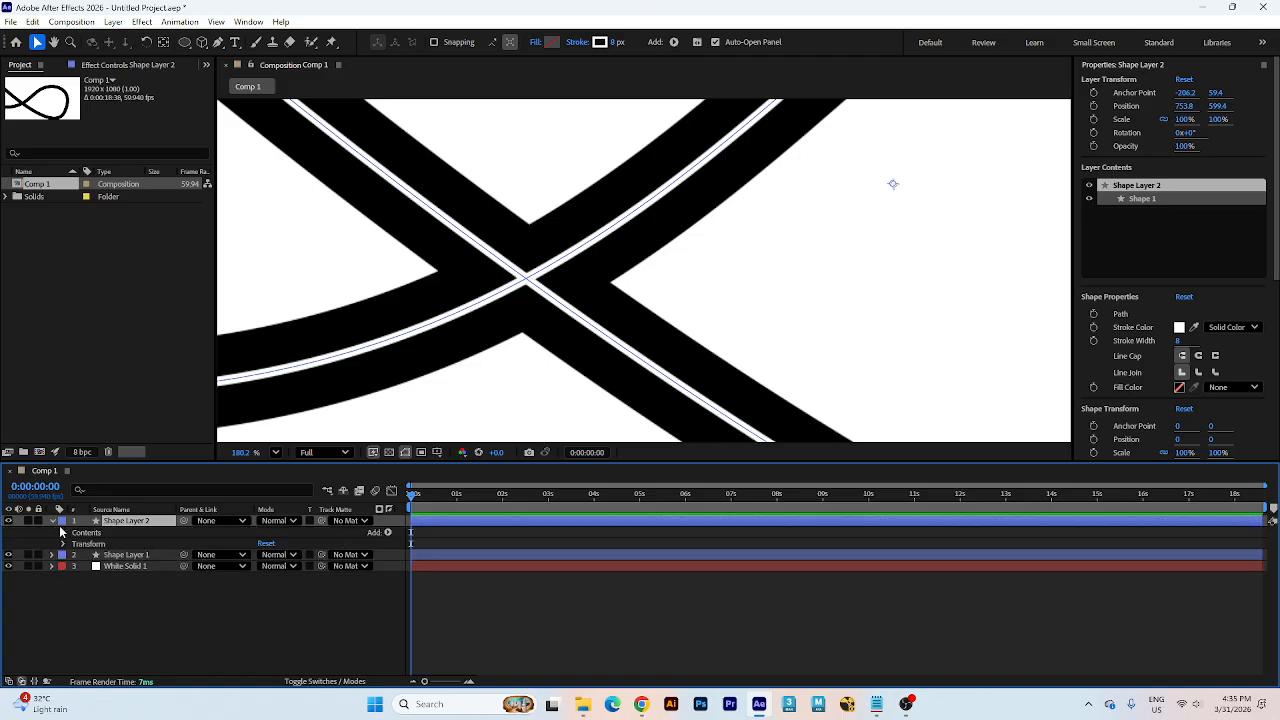
{"action": "left_click", "coordinate": [64, 532]}
{"action": "left_click", "coordinate": [76, 544]}
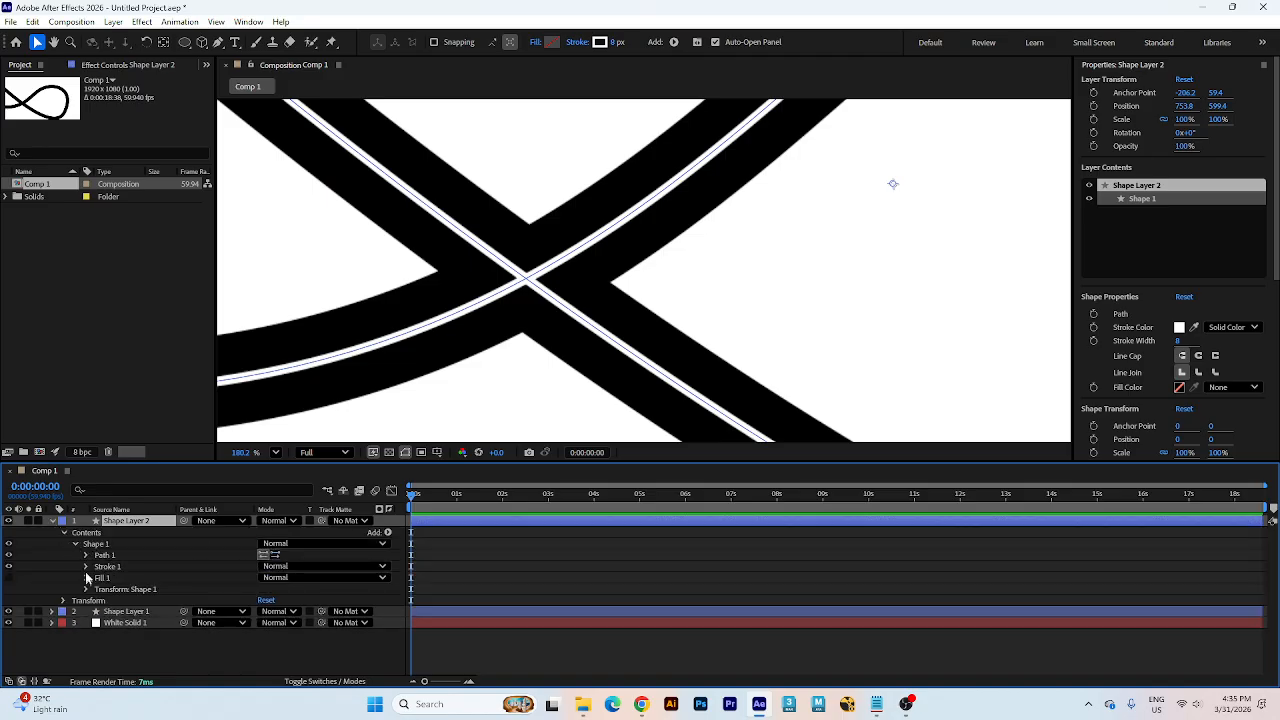
{"action": "left_click", "coordinate": [86, 567]}
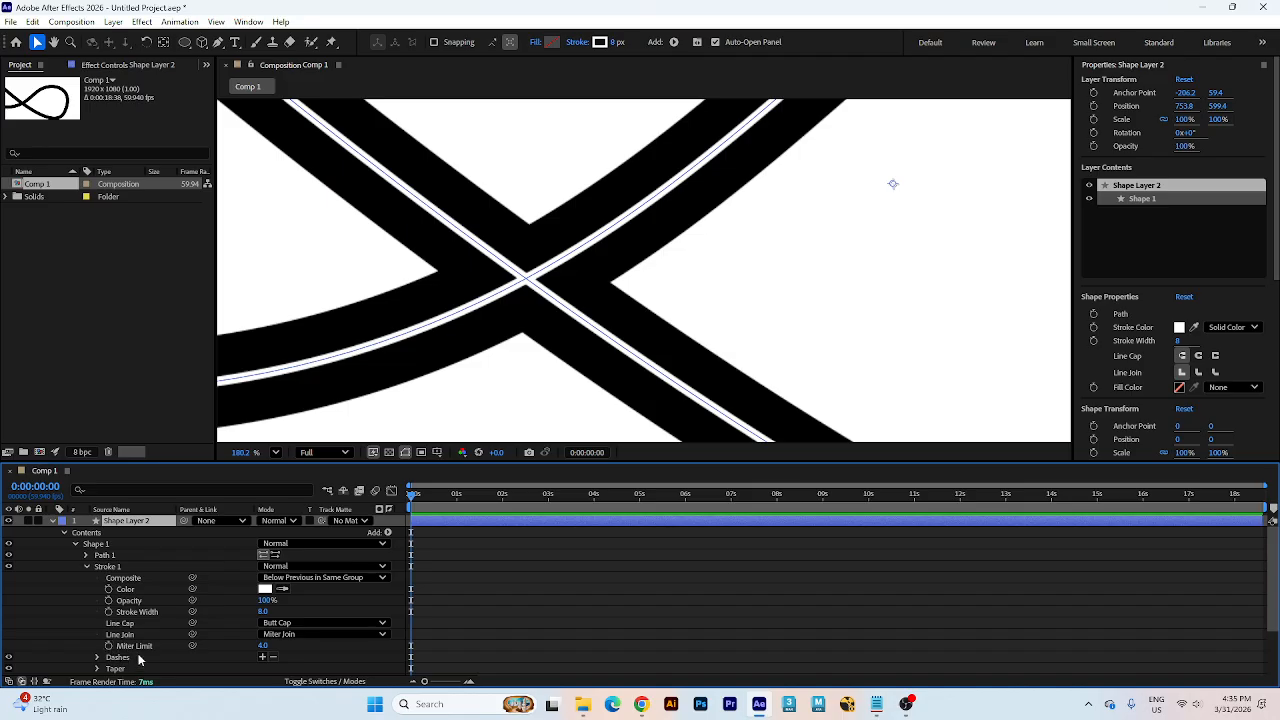
{"action": "scroll", "coordinate": [140, 628], "scroll_direction": "down", "scroll_amount": 3}
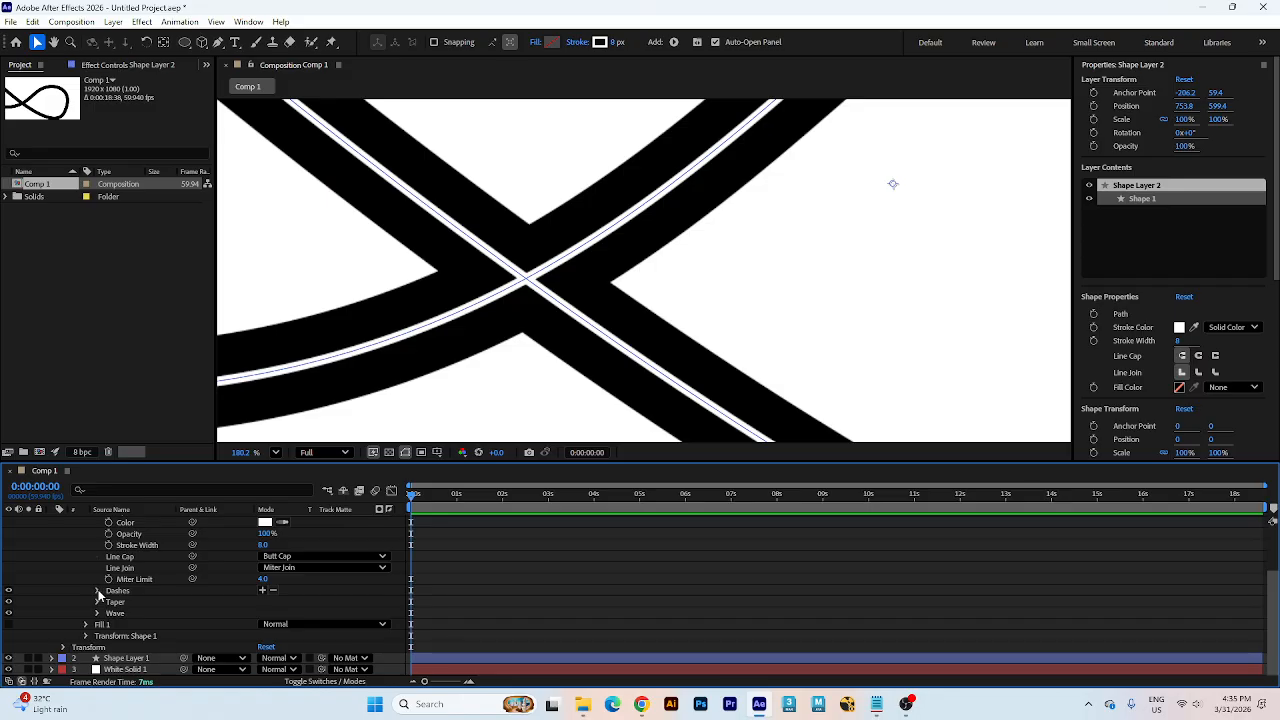
{"action": "left_click", "coordinate": [262, 591]}
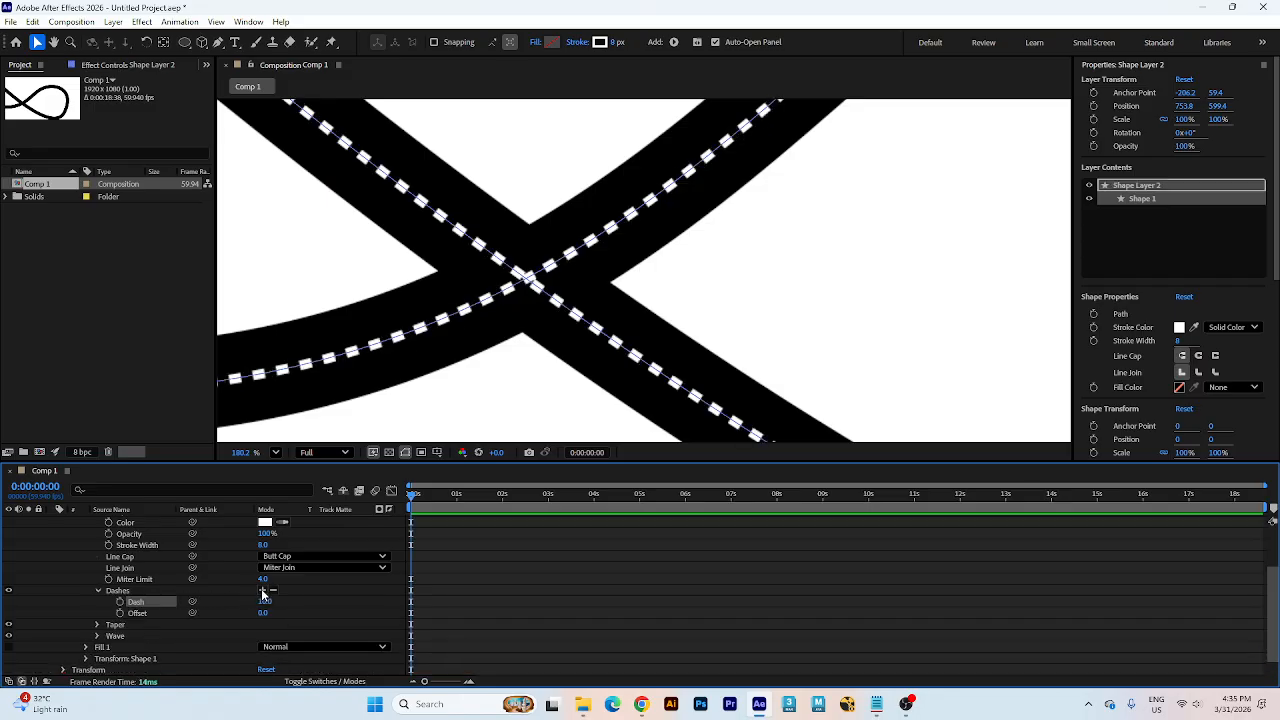
{"action": "left_click_drag", "start_coordinate": [262, 604], "coordinate": [290, 604]}
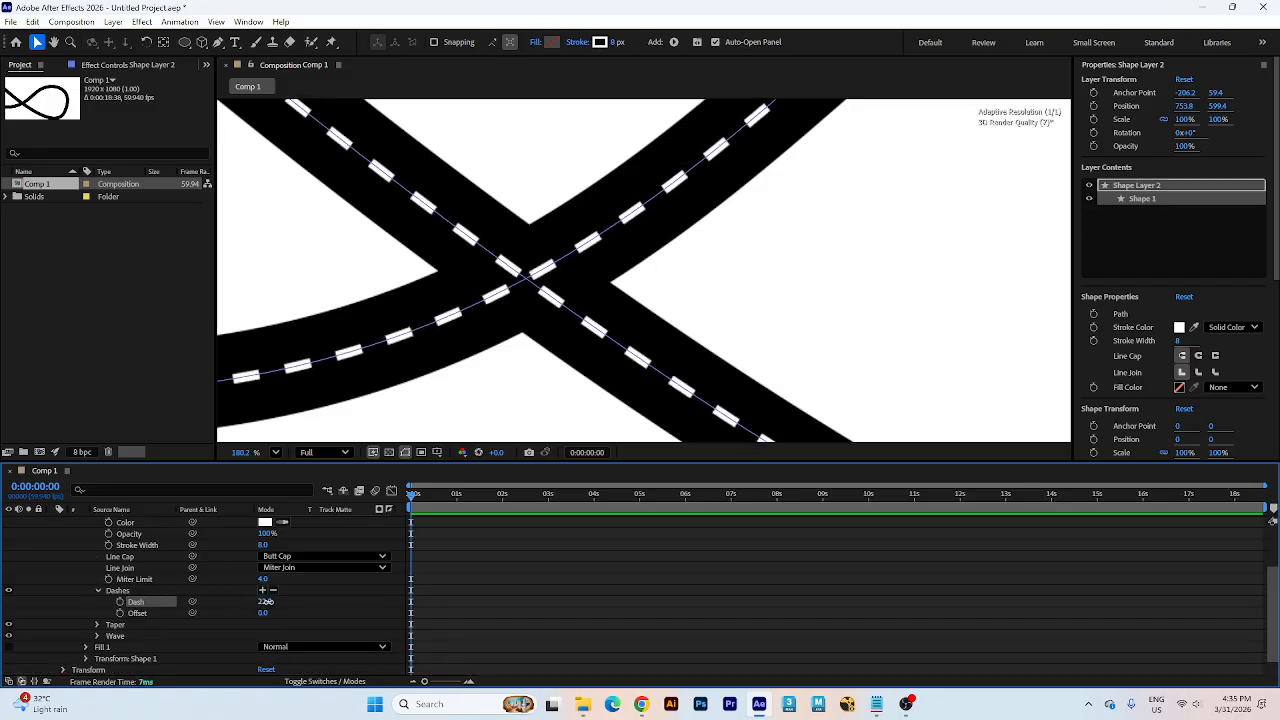
- Preview the dashed road with the whole loop in view, and return to the first frame
{"action": "scroll", "coordinate": [1006, 204], "scroll_direction": "down", "scroll_amount": 3}
{"action": "scroll", "coordinate": [960, 208], "scroll_direction": "down", "scroll_amount": 2}
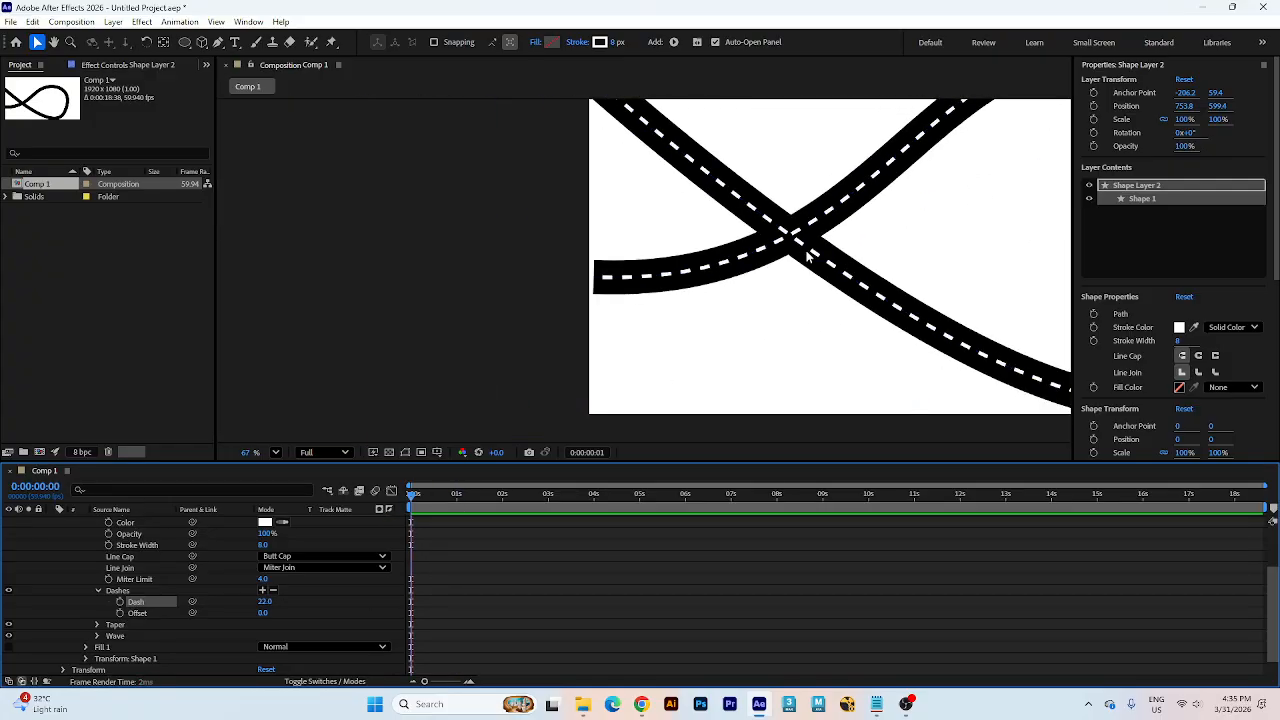
{"action": "key", "text": "space"}
{"action": "left_click_drag", "start_coordinate": [812, 256], "coordinate": [595, 375]}
{"action": "scroll", "coordinate": [627, 272], "scroll_direction": "down", "scroll_amount": 1}
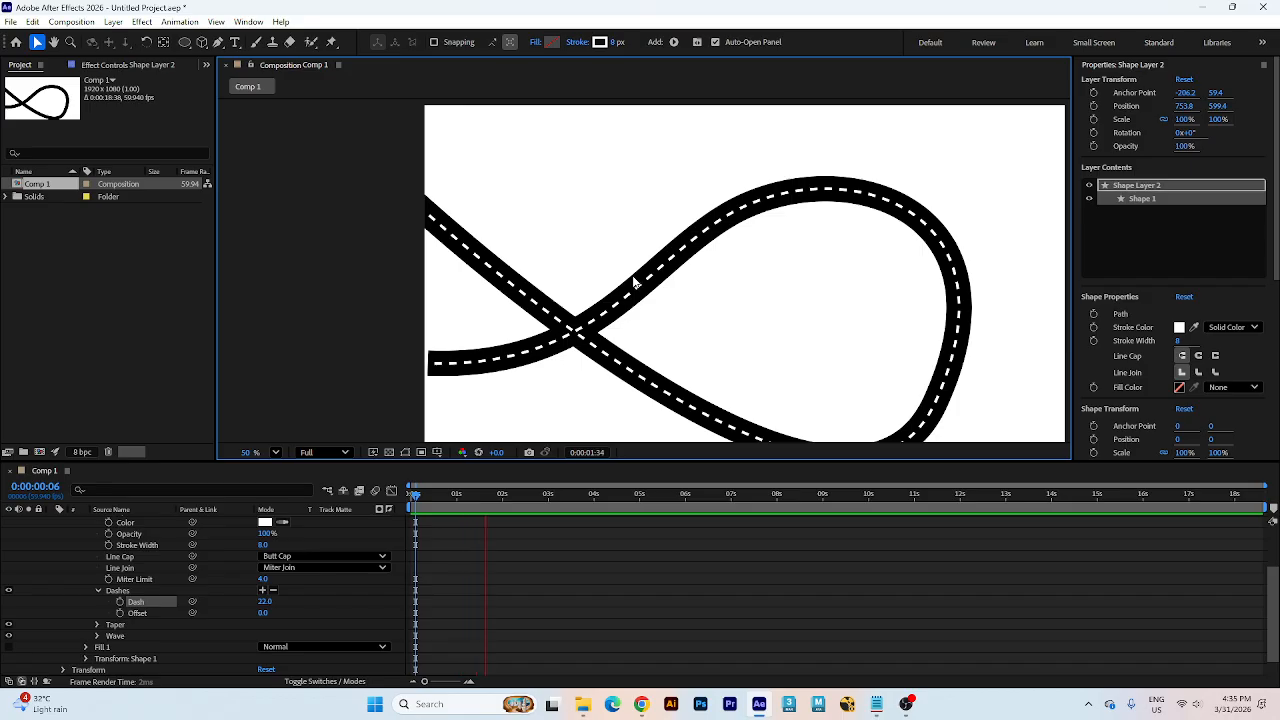
{"action": "key", "text": "space"}
{"action": "key", "text": "Home"}
{"action": "scroll", "coordinate": [66, 540], "scroll_direction": "up", "scroll_amount": 2}
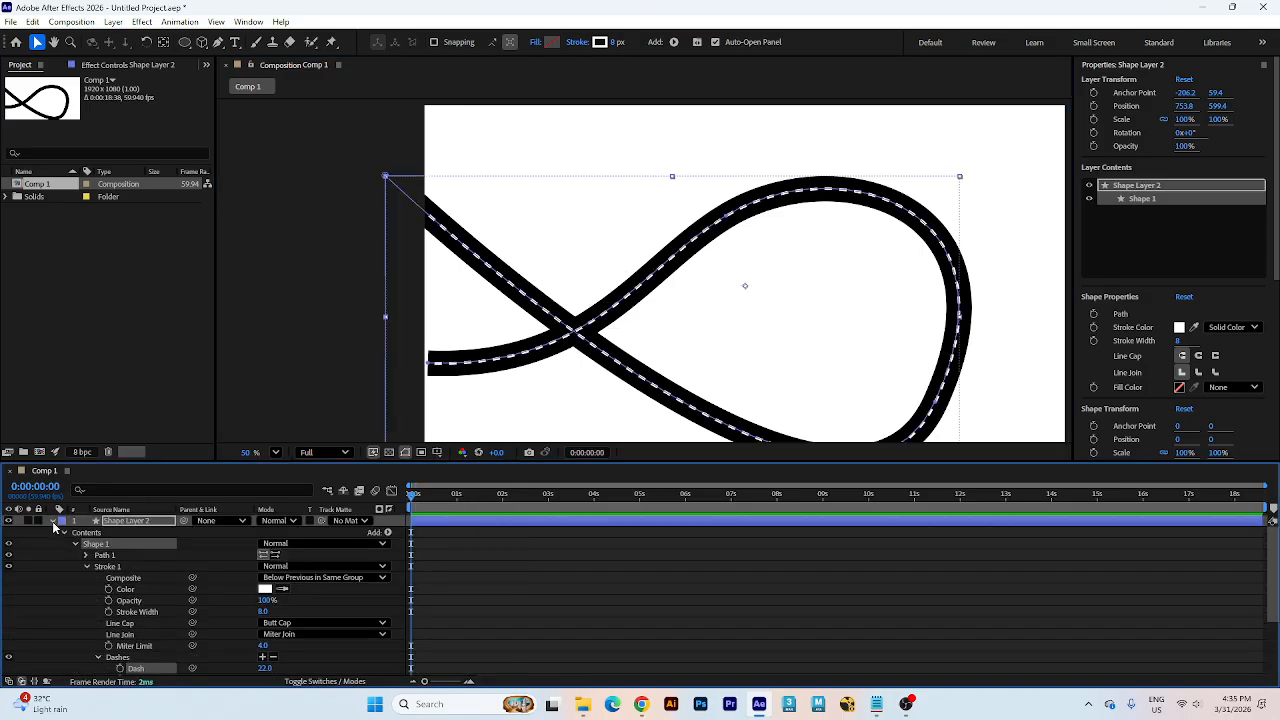
- Copy the Path property of Shape Layer 2, then collapse the layer and clear the selection
{"action": "left_click", "coordinate": [54, 523]}
{"action": "left_click", "coordinate": [57, 528]}
{"action": "left_click", "coordinate": [87, 564]}
{"action": "left_click", "coordinate": [86, 558]}
{"action": "left_click", "coordinate": [124, 569]}
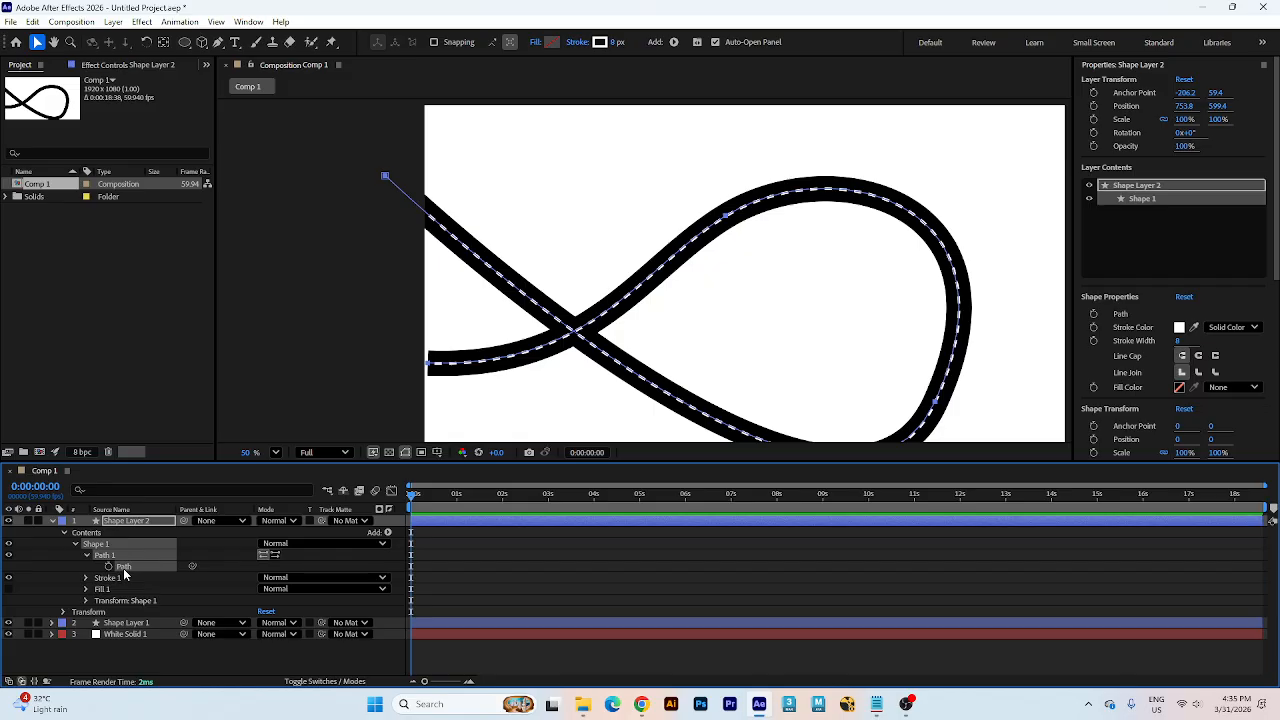
{"action": "left_click", "coordinate": [54, 521]}
{"action": "left_click", "coordinate": [174, 619]}
- Switch to File Explorer and bring the top-view blue car PNG from the Desktop Data folder into the composition
{"action": "left_click", "coordinate": [642, 704]}
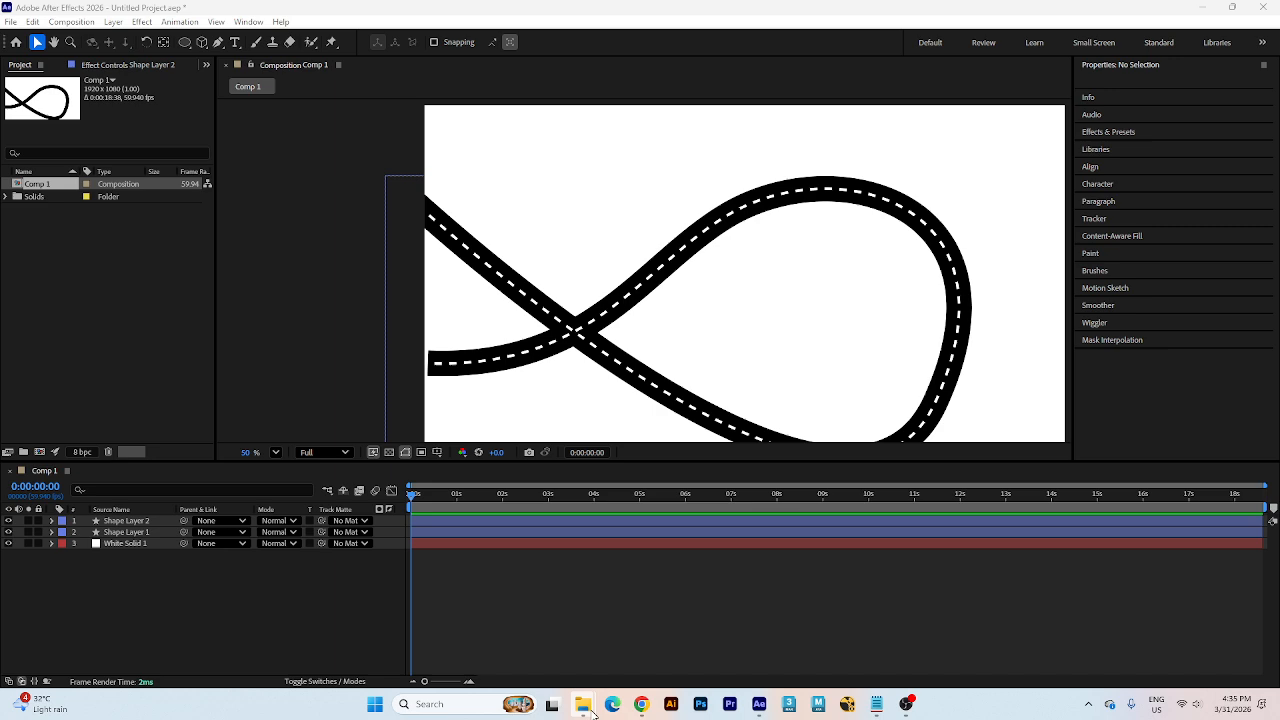
{"action": "left_click", "coordinate": [583, 704]}
{"action": "left_click", "coordinate": [516, 629]}
{"action": "left_click", "coordinate": [64, 184]}
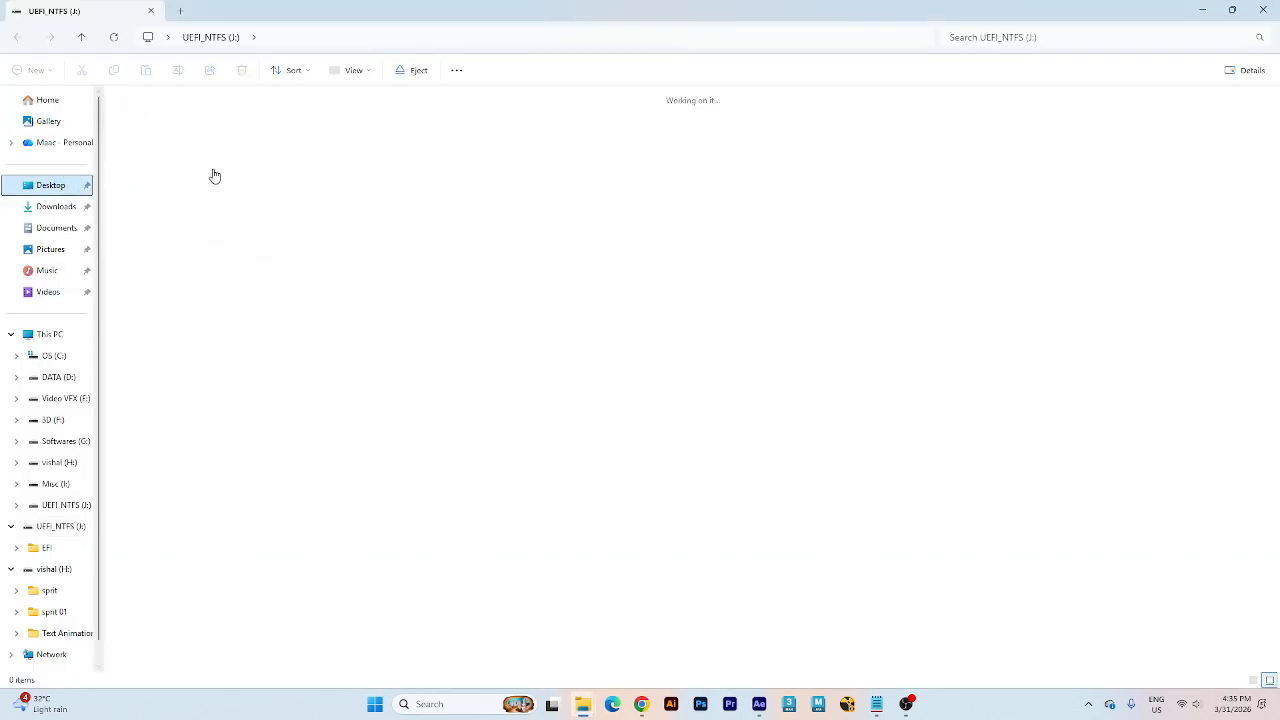
{"action": "double_click", "coordinate": [168, 134]}
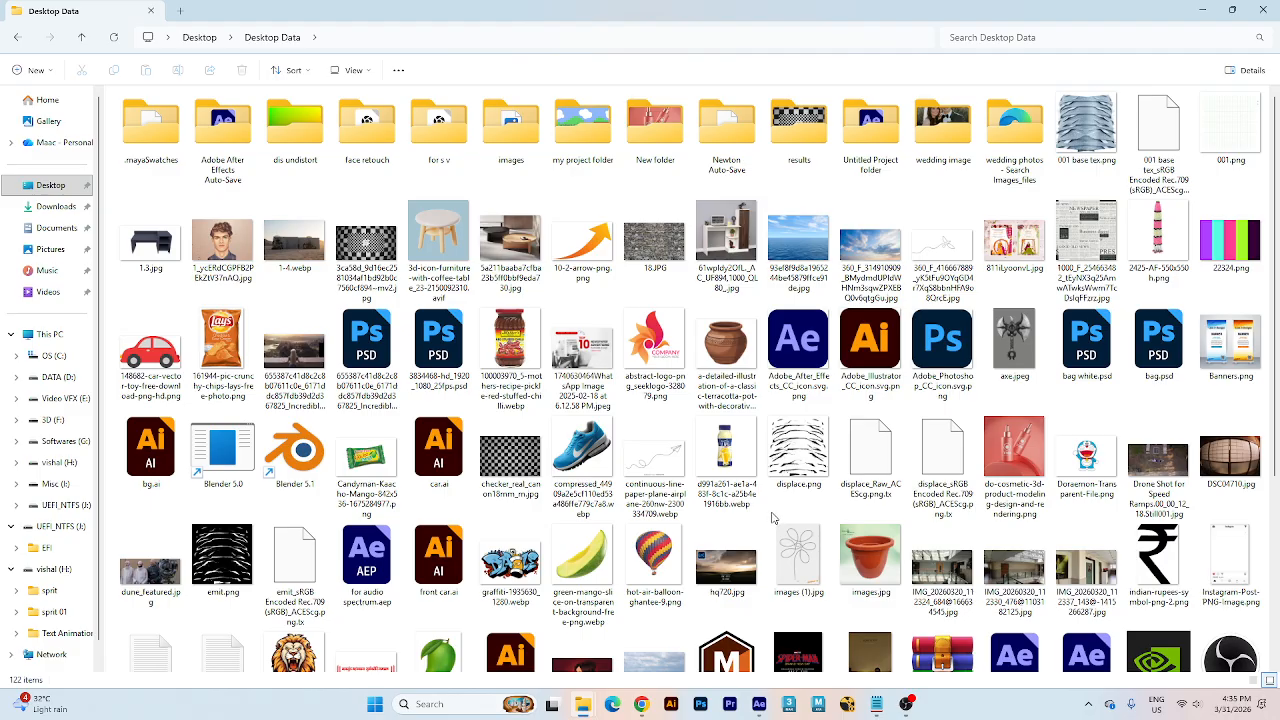
{"action": "scroll", "coordinate": [783, 508], "scroll_direction": "down", "scroll_amount": 3}
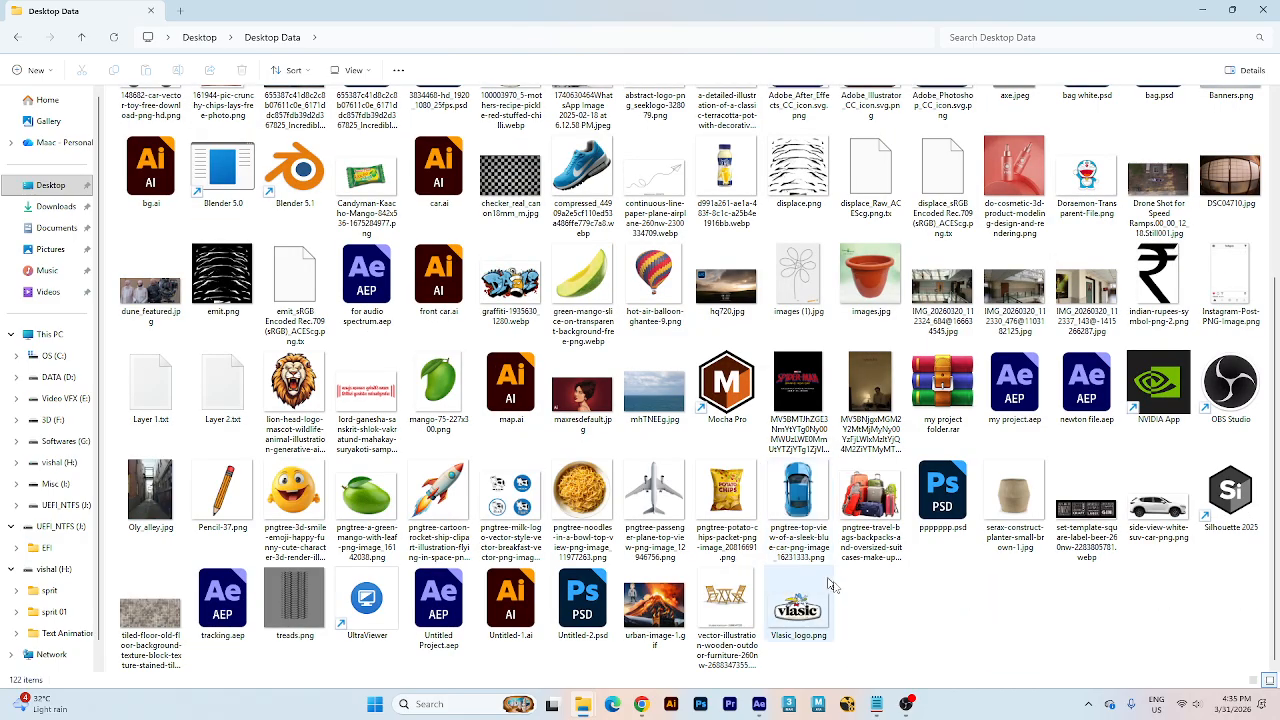
{"action": "left_click_drag", "start_coordinate": [807, 492], "coordinate": [545, 425]}
- Scale the blue car down to 16.7% and place it on the road just past the crossing
{"action": "left_click_drag", "start_coordinate": [727, 298], "coordinate": [663, 330]}
{"action": "left_click_drag", "start_coordinate": [740, 259], "coordinate": [601, 296]}
{"action": "scroll", "coordinate": [682, 318], "scroll_direction": "up", "scroll_amount": 1}
{"action": "scroll", "coordinate": [616, 281], "scroll_direction": "up", "scroll_amount": 1}
{"action": "scroll", "coordinate": [618, 277], "scroll_direction": "up", "scroll_amount": 1}
{"action": "scroll", "coordinate": [626, 296], "scroll_direction": "down", "scroll_amount": 2}
{"action": "scroll", "coordinate": [628, 299], "scroll_direction": "down", "scroll_amount": 1}
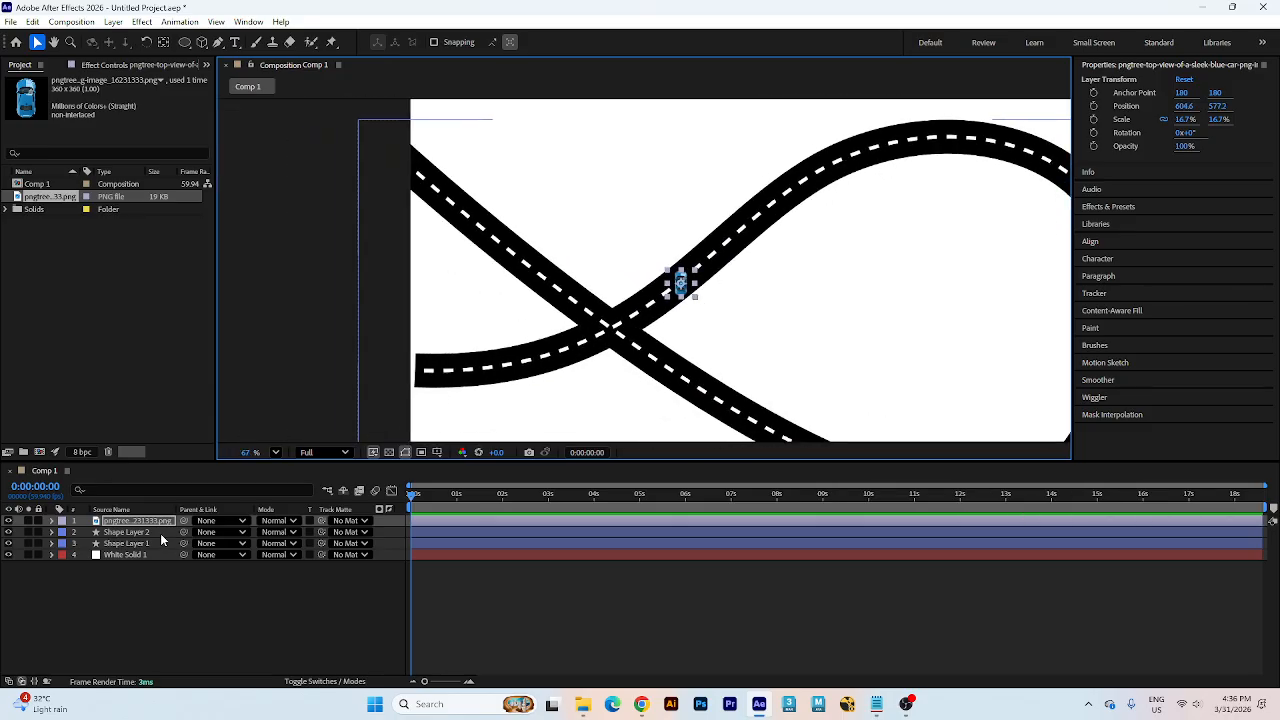
- Paste the copied road path into the car layer's Position property and preview the car's motion
{"action": "key", "text": "p"}
{"action": "left_click", "coordinate": [109, 528]}
{"action": "key", "text": "ctrl+v"}
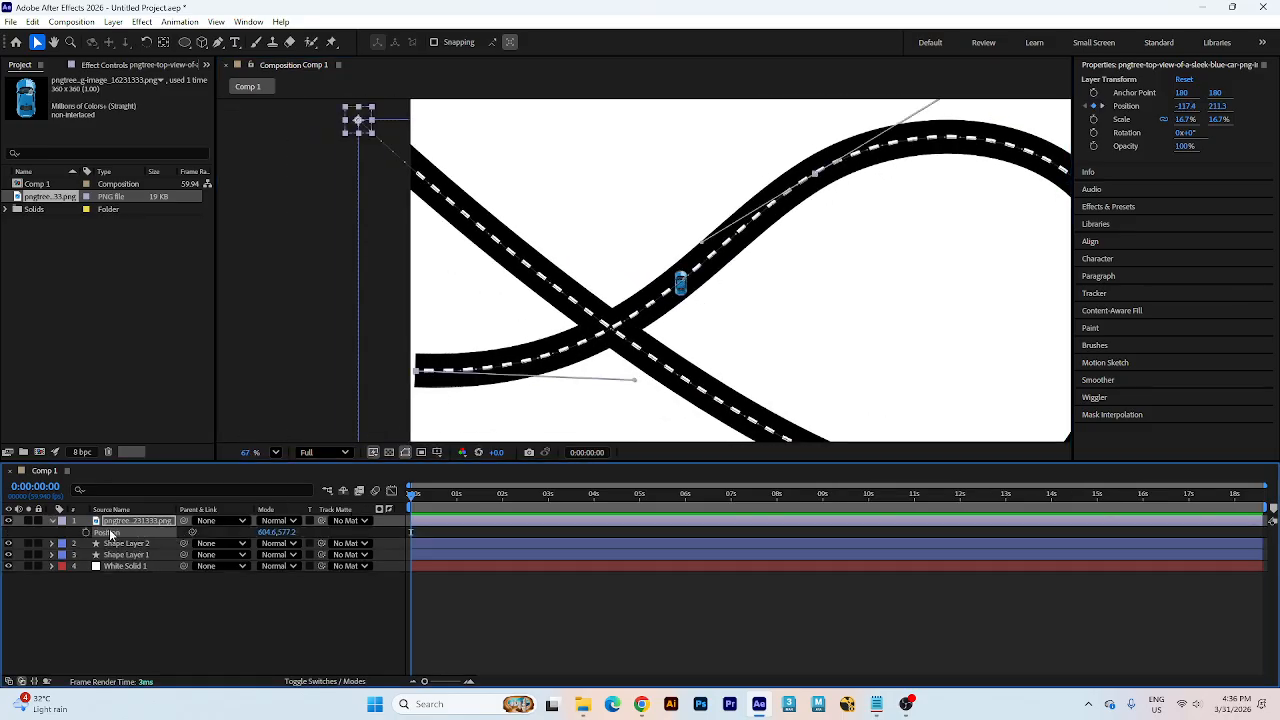
{"action": "scroll", "coordinate": [452, 308], "scroll_direction": "down", "scroll_amount": 1}
{"action": "key", "text": "space"}
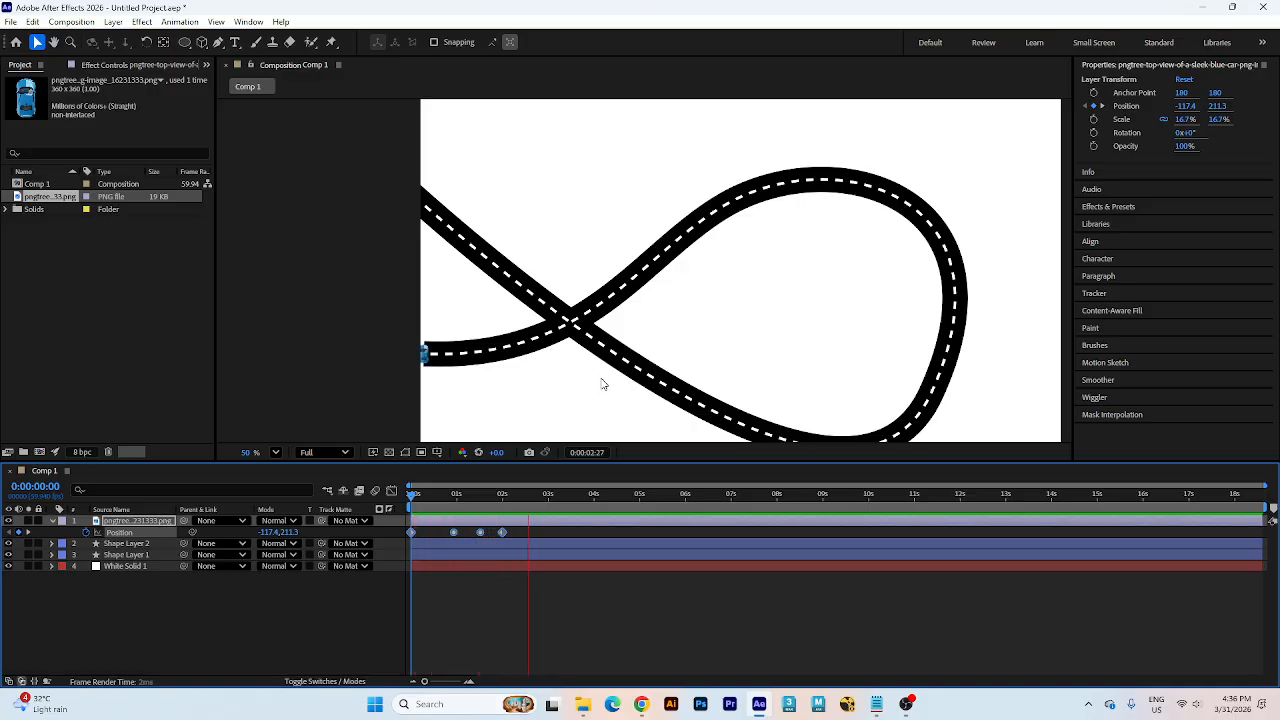
{"action": "key", "text": "space"}
{"action": "key", "text": "space"}
{"action": "key", "text": "space"}
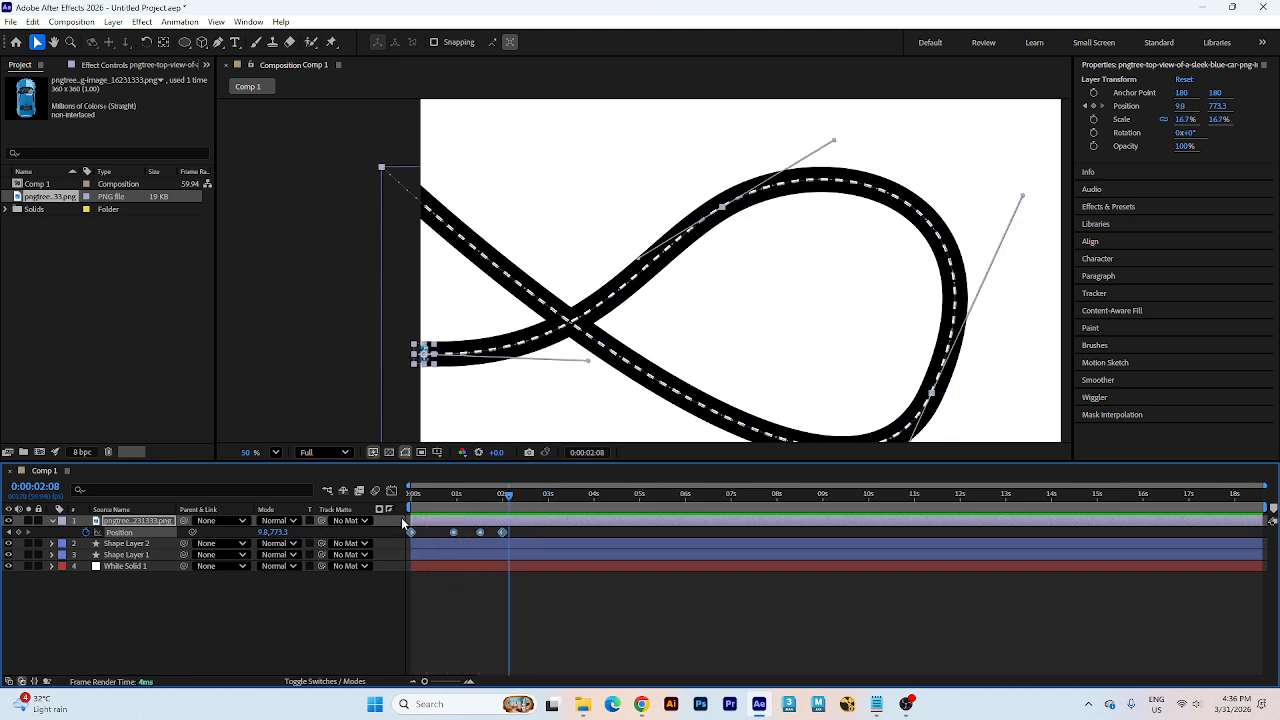
- Stretch the car's Position keyframes proportionally so the last one falls at about 7.5 seconds, previewing the speed
{"action": "left_click", "coordinate": [558, 598]}
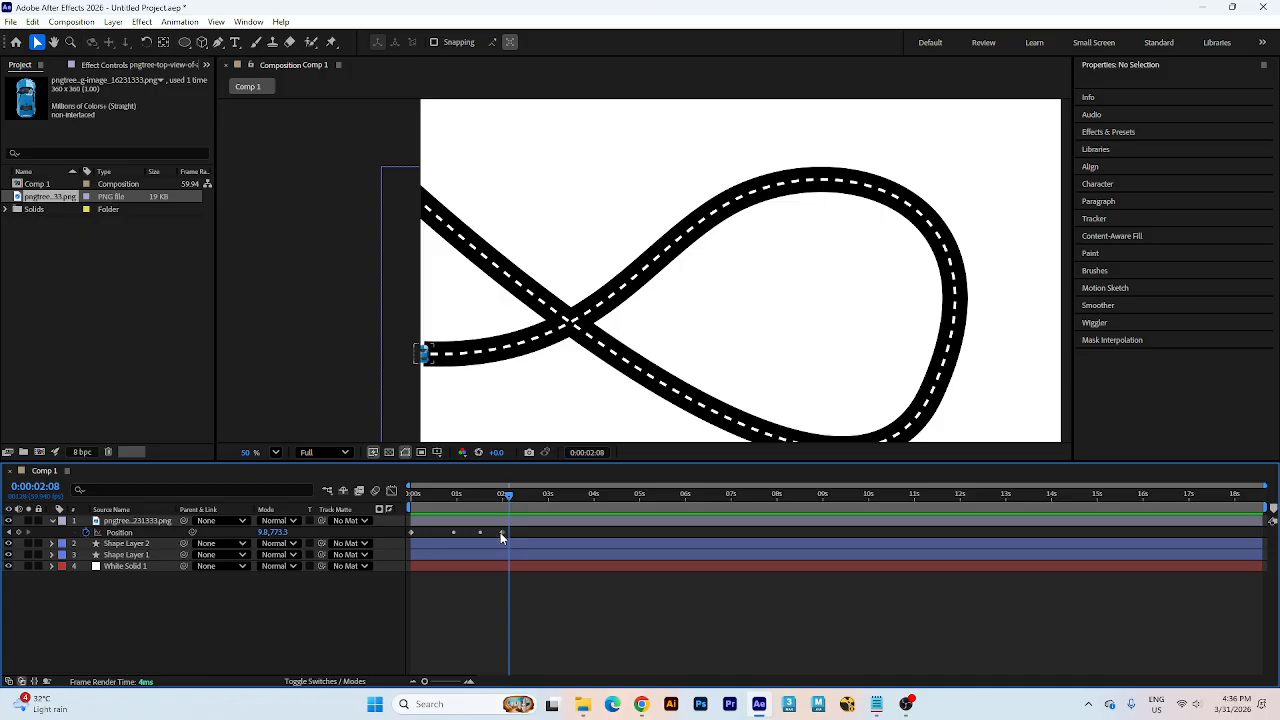
{"action": "left_click_drag", "start_coordinate": [503, 533], "coordinate": [876, 547]}
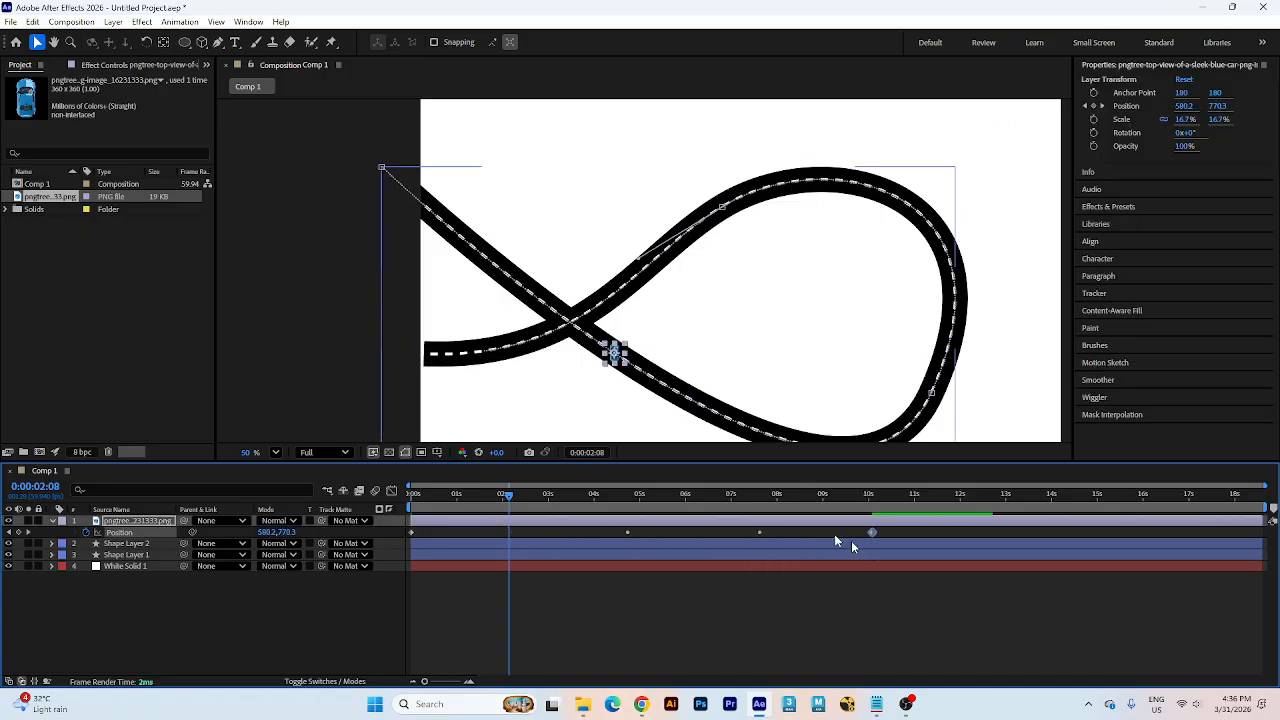
{"action": "left_click_drag", "start_coordinate": [660, 498], "coordinate": [502, 505]}
{"action": "key", "text": "space"}
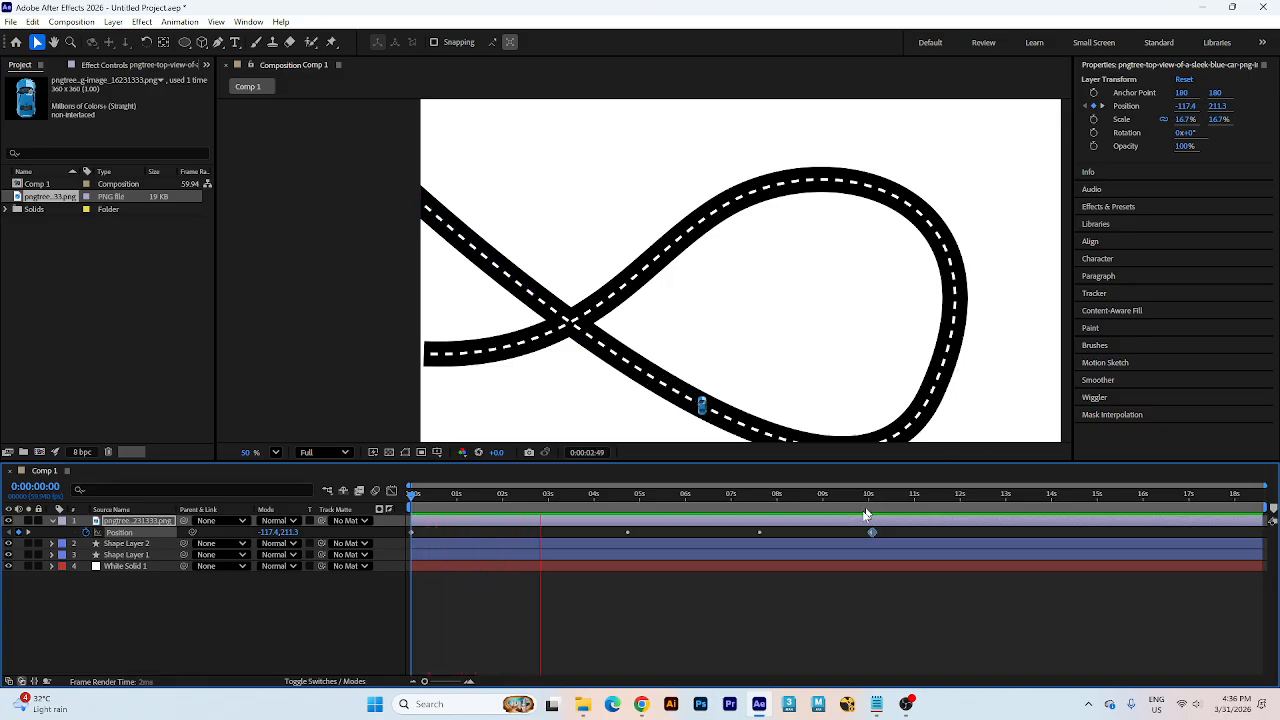
{"action": "key", "text": "space"}
{"action": "left_click_drag", "start_coordinate": [871, 531], "coordinate": [756, 531]}
- Rotate the car to 127.5° at 0:00:00:29 so it faces down the road, and preview the motion
{"action": "left_click_drag", "start_coordinate": [697, 499], "coordinate": [433, 504]}
{"action": "scroll", "coordinate": [479, 250], "scroll_direction": "up", "scroll_amount": 6}
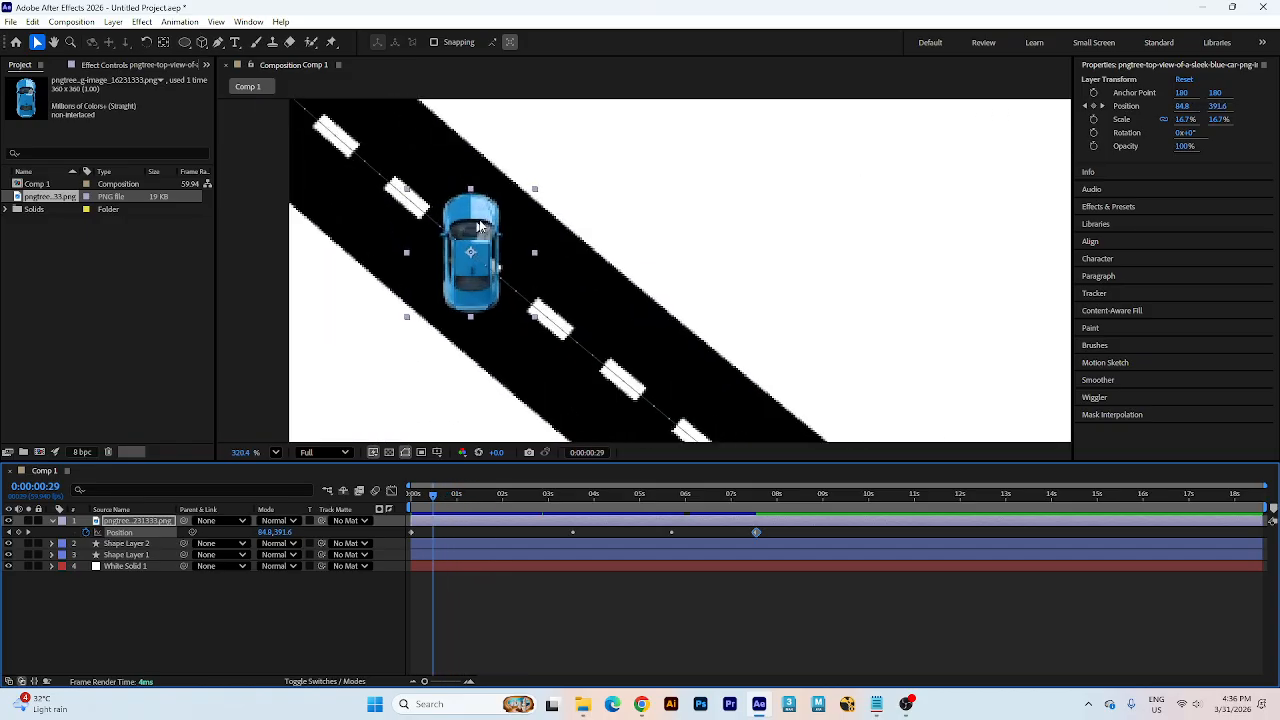
{"action": "left_click_drag", "start_coordinate": [482, 226], "coordinate": [508, 313]}
{"action": "key", "text": "ctrl+z"}
{"action": "key", "text": "w"}
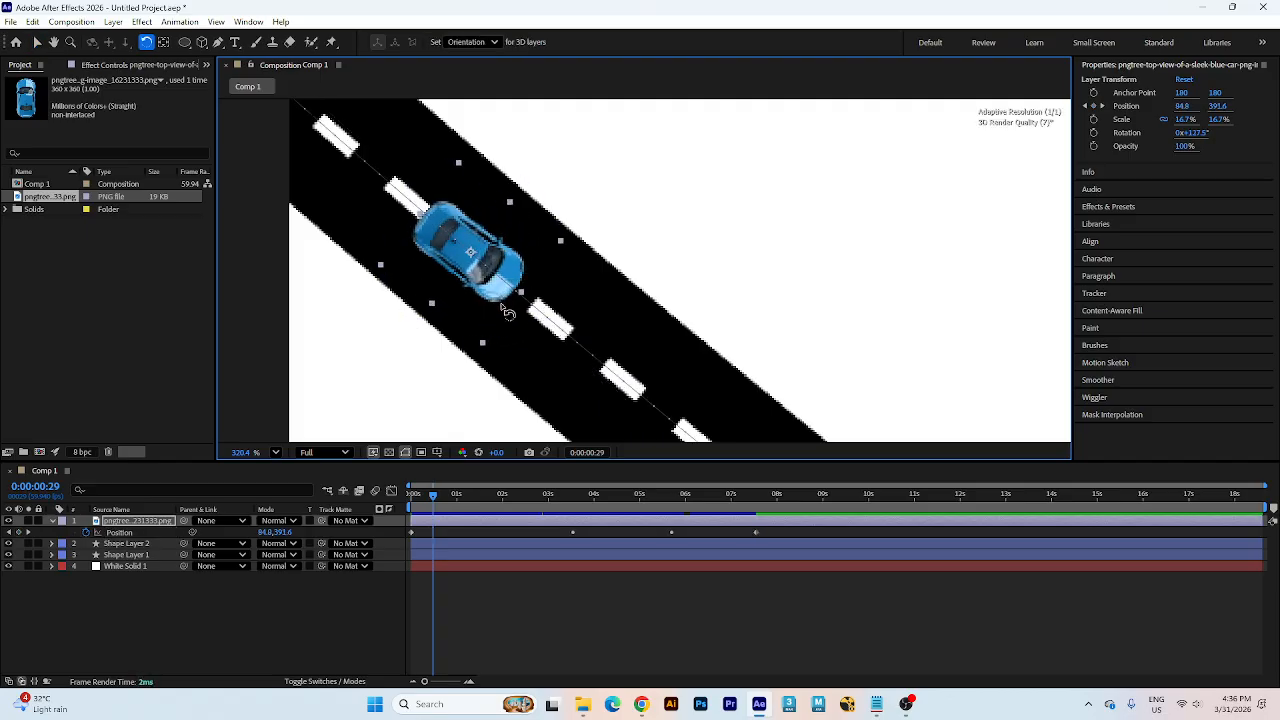
{"action": "key", "text": "v"}
{"action": "scroll", "coordinate": [508, 313], "scroll_direction": "down", "scroll_amount": 6}
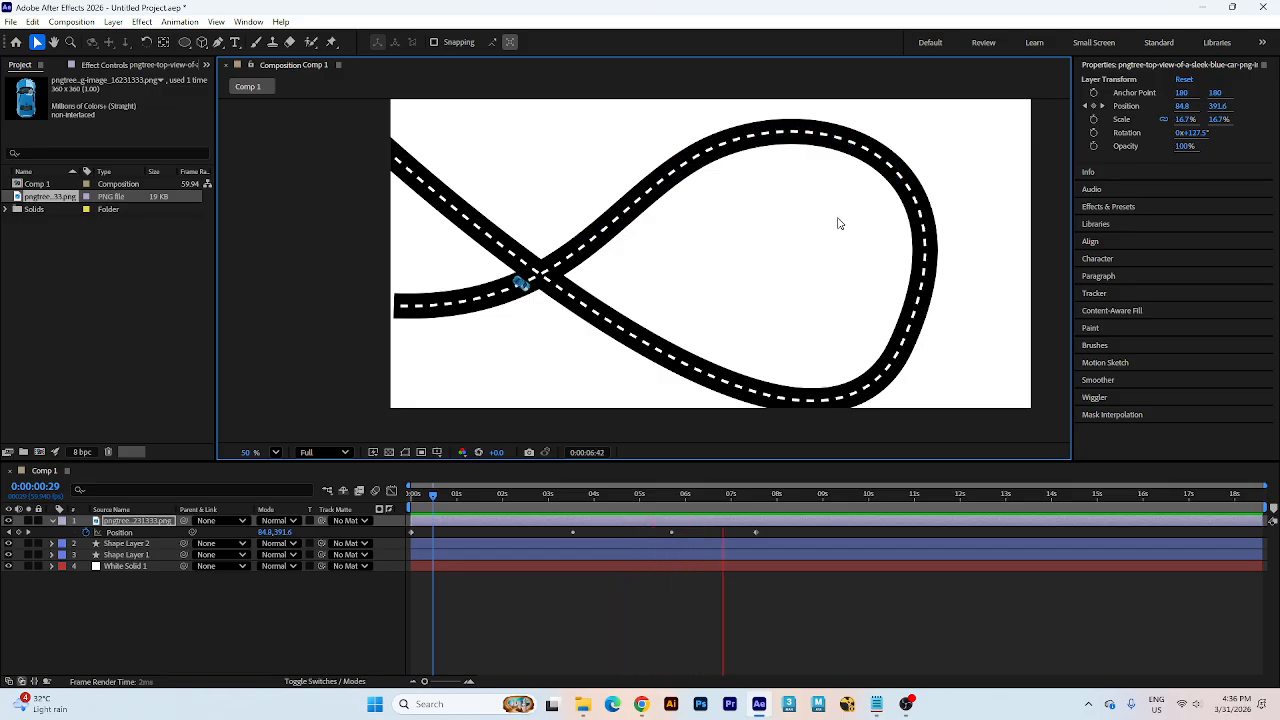
{"action": "key", "text": "space"}
- Return to the first frame and set the car layer's Auto-Orientation to Orient Along Path
{"action": "left_click_drag", "start_coordinate": [620, 497], "coordinate": [216, 547]}
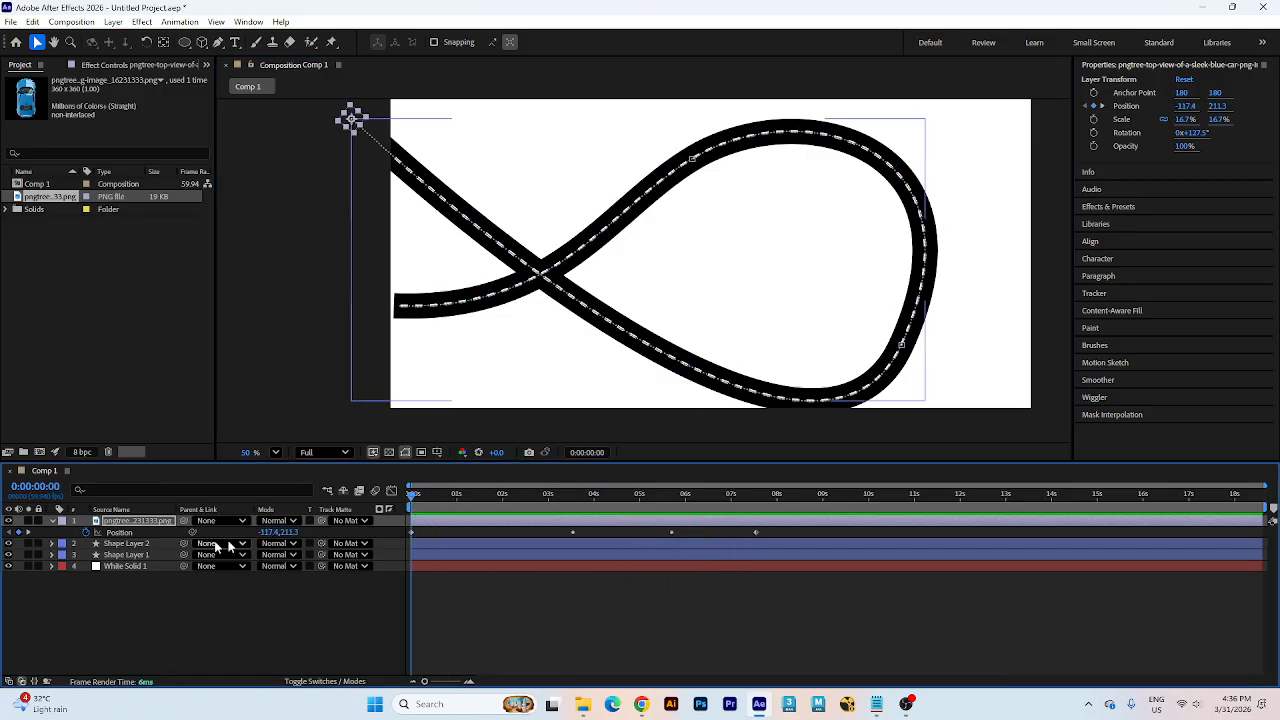
{"action": "right_click", "coordinate": [137, 530]}
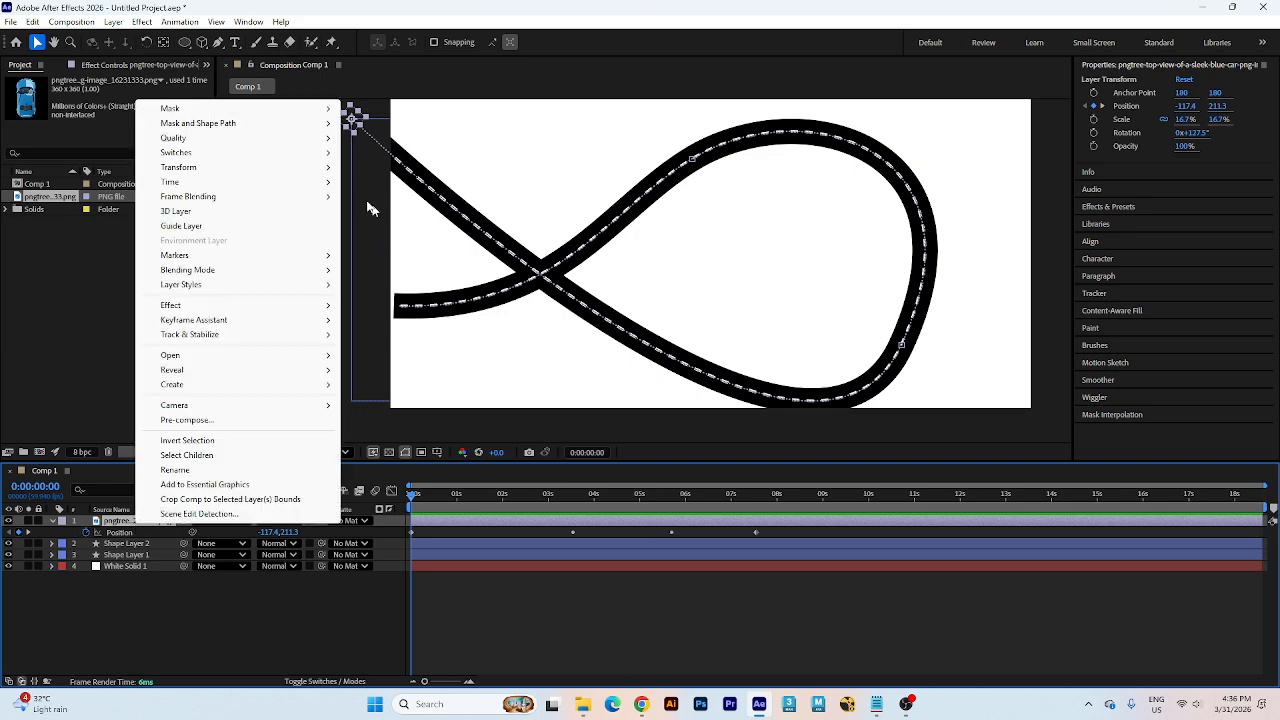
{"action": "mouse_move", "coordinate": [334, 170]}
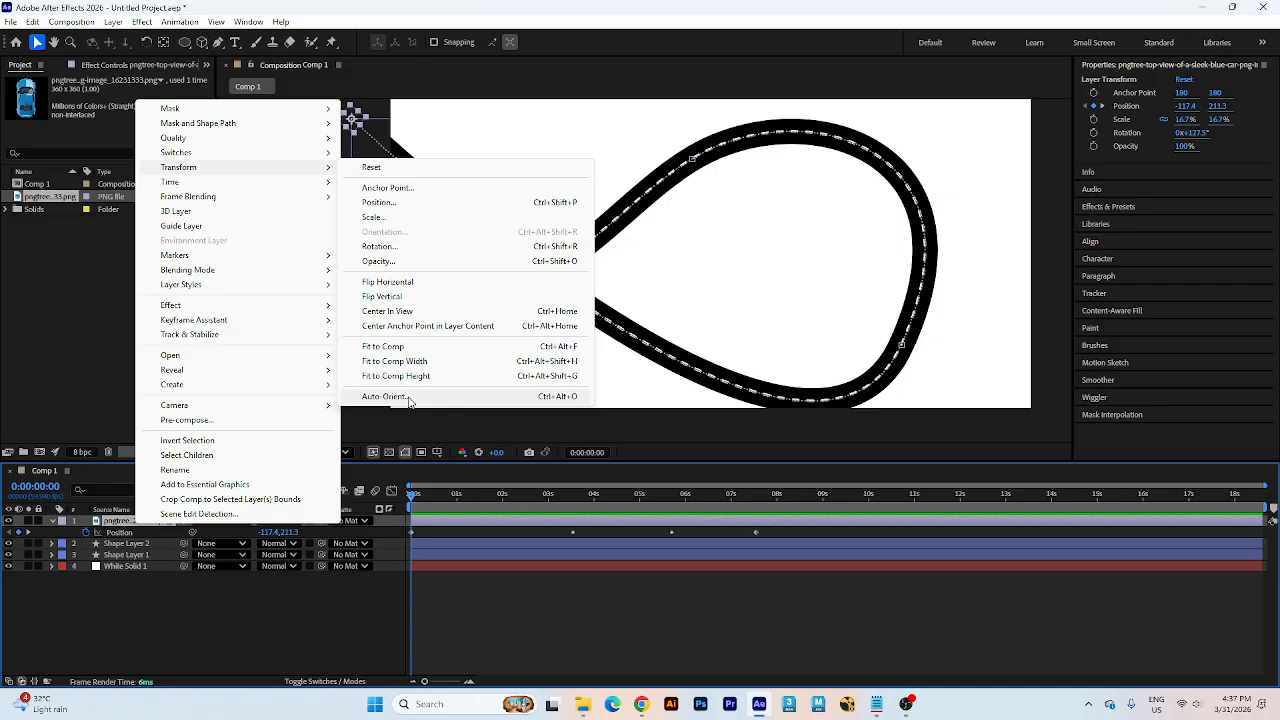
{"action": "left_click", "coordinate": [384, 397]}
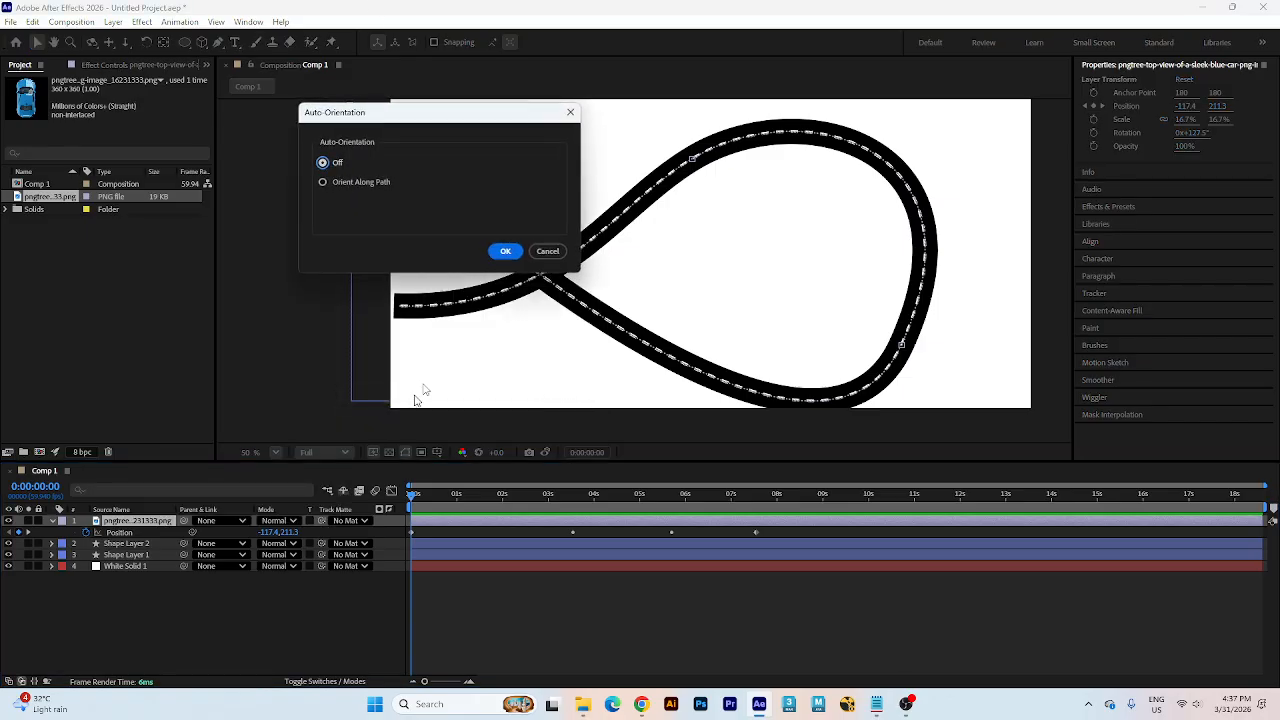
{"action": "left_click", "coordinate": [340, 163]}
{"action": "left_click", "coordinate": [512, 253]}
- Adjust the car's rotation to 91.3° at 0:00:00:49 so it lines up with the road direction
{"action": "left_click_drag", "start_coordinate": [419, 495], "coordinate": [449, 498]}
{"action": "scroll", "coordinate": [472, 286], "scroll_direction": "up", "scroll_amount": 4}
{"action": "scroll", "coordinate": [558, 292], "scroll_direction": "up", "scroll_amount": 3}
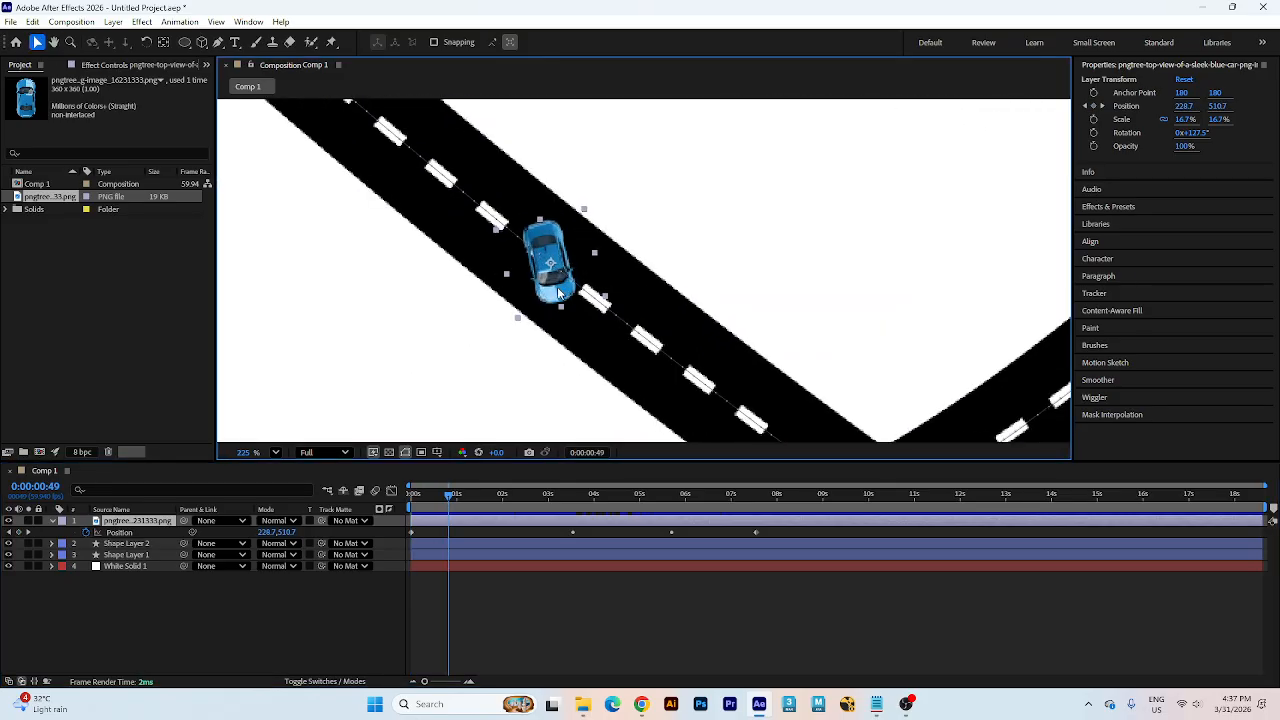
{"action": "scroll", "coordinate": [548, 285], "scroll_direction": "down", "scroll_amount": 3}
{"action": "scroll", "coordinate": [545, 260], "scroll_direction": "down", "scroll_amount": 4}
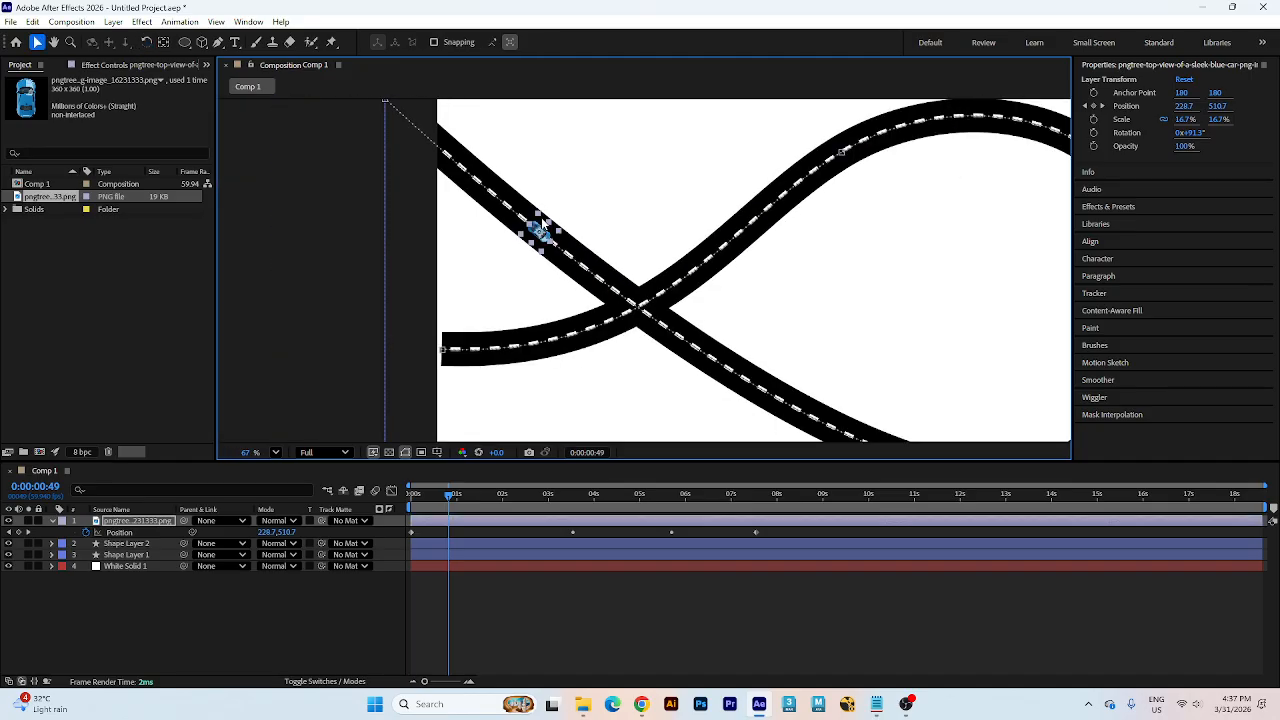
- Preview the car driving around the looping road, replay it from the start, and return to the first frame
{"action": "key", "text": "h"}
{"action": "scroll", "coordinate": [563, 300], "scroll_direction": "up", "scroll_amount": 3}
{"action": "key", "text": "v"}
{"action": "key", "text": "space"}
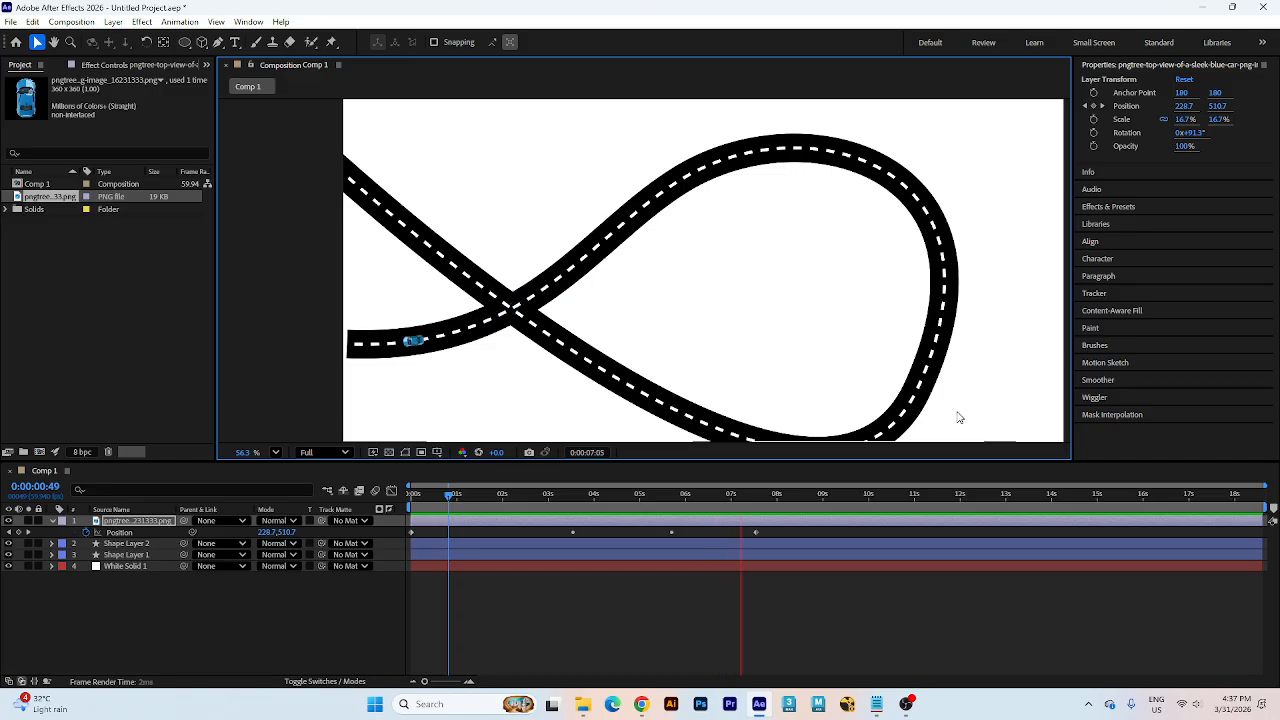
{"action": "key", "text": "space"}
{"action": "left_click_drag", "start_coordinate": [430, 497], "coordinate": [389, 487]}
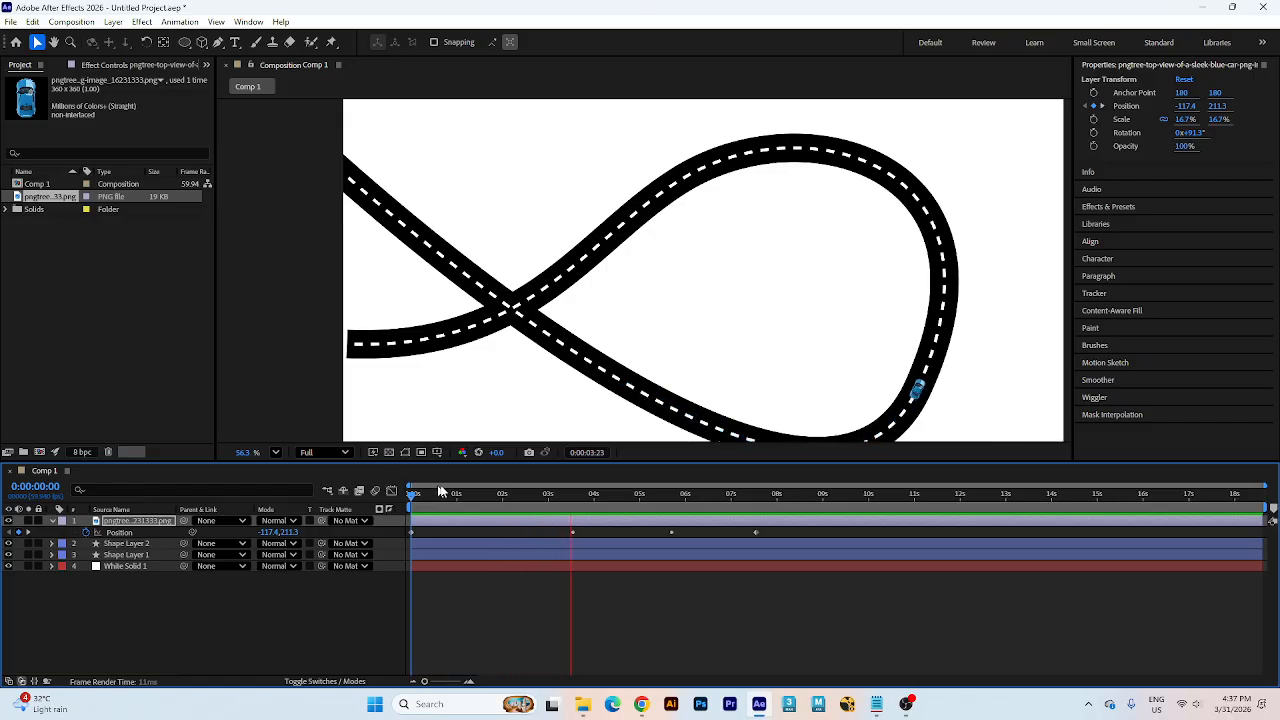
{"action": "key", "text": "space"}
{"action": "key", "text": "Home"}
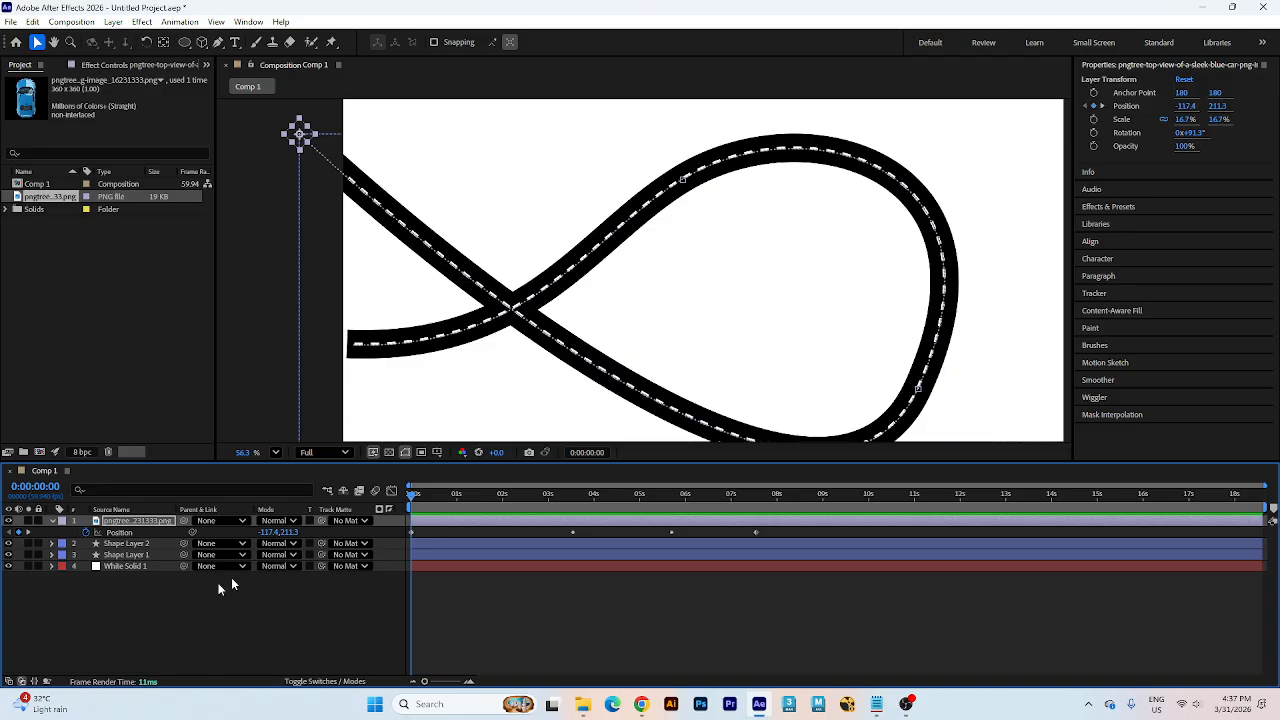
- Delete Shape Layer 1 and the white solid, keeping the car and the dashed line layer
{"action": "left_click", "coordinate": [130, 608]}
{"action": "left_click", "coordinate": [134, 521]}
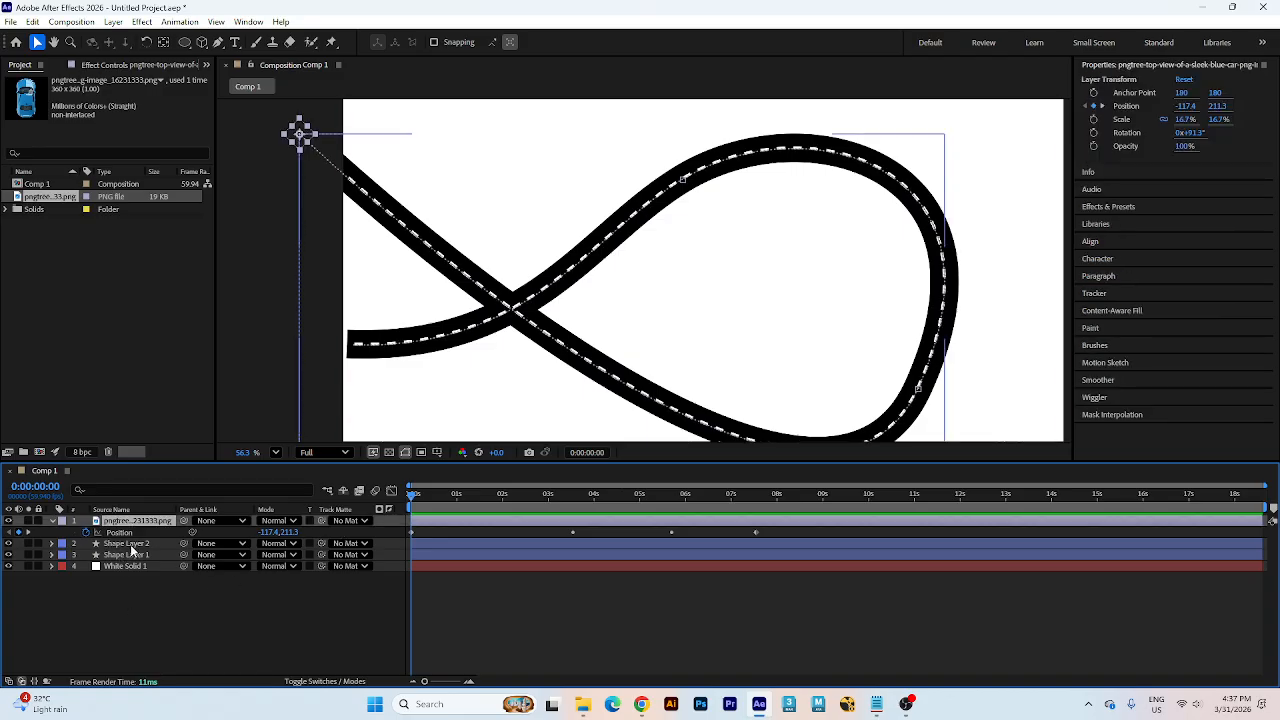
{"action": "left_click", "coordinate": [131, 545]}
{"action": "left_click", "coordinate": [135, 555]}
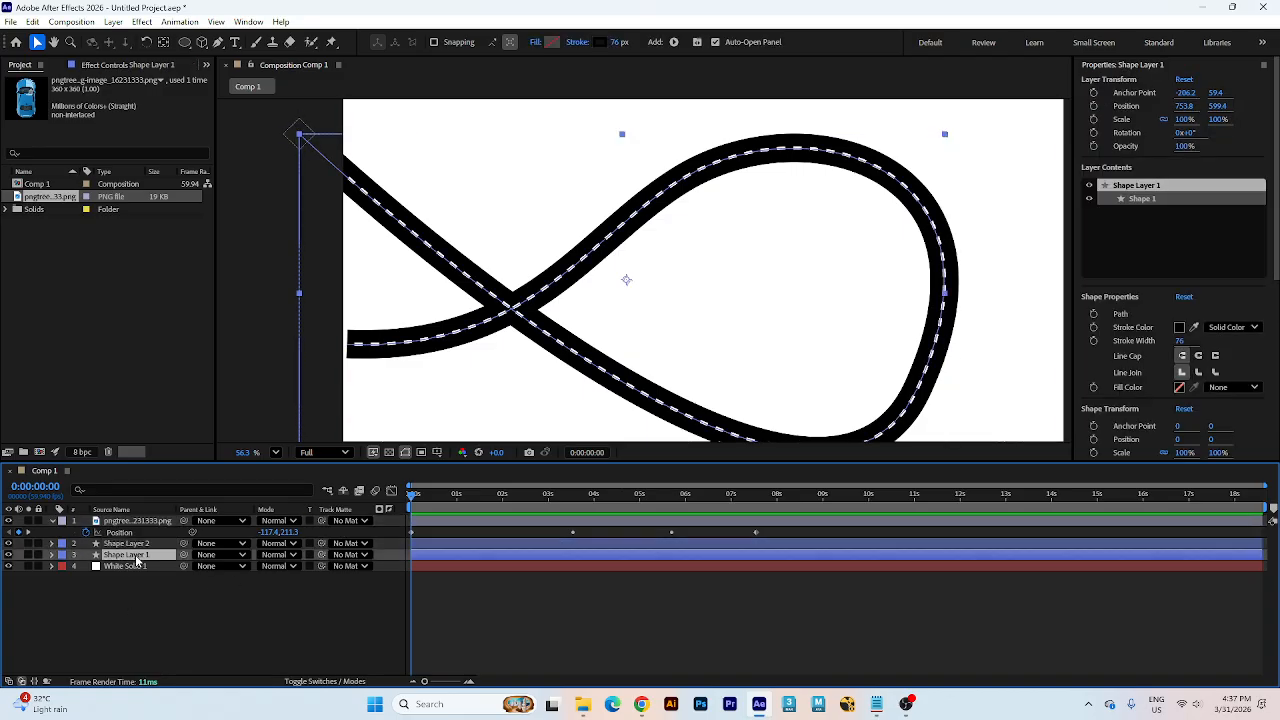
{"action": "key", "text": "Delete"}
{"action": "left_click", "coordinate": [129, 554]}
{"action": "key", "text": "Delete"}
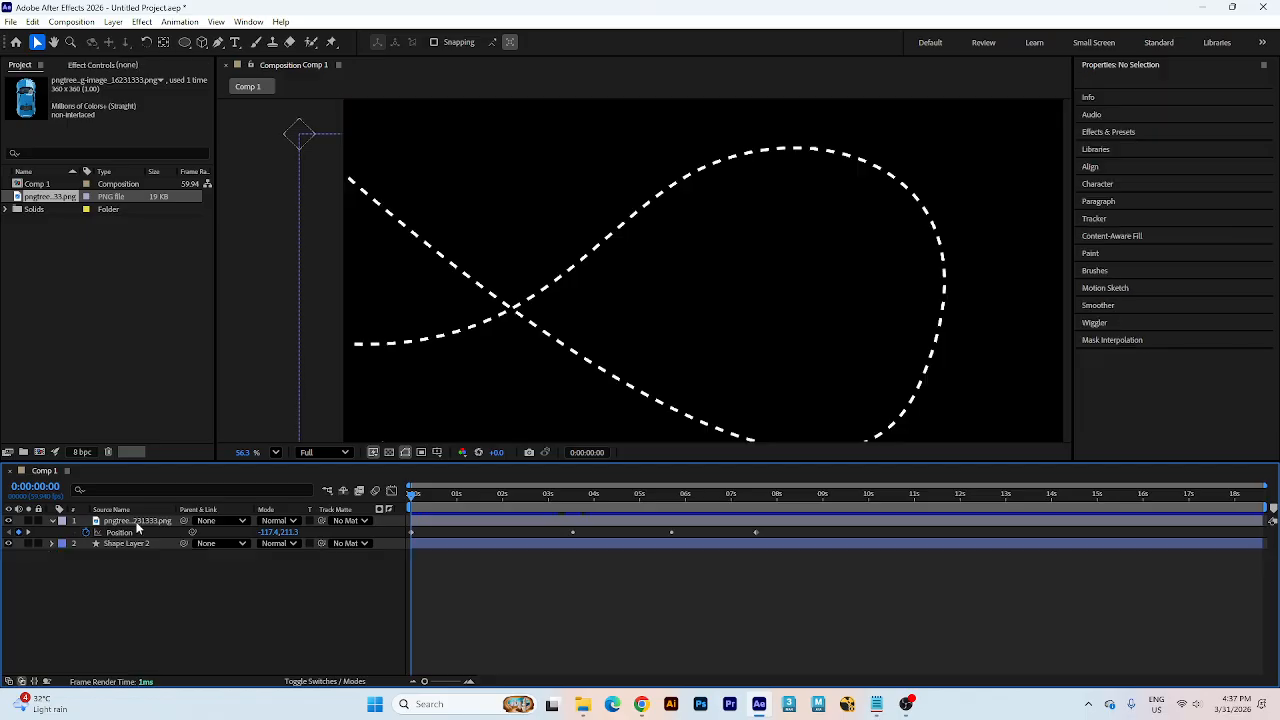
- Delete the blue car layer from the composition
{"action": "left_click", "coordinate": [137, 522]}
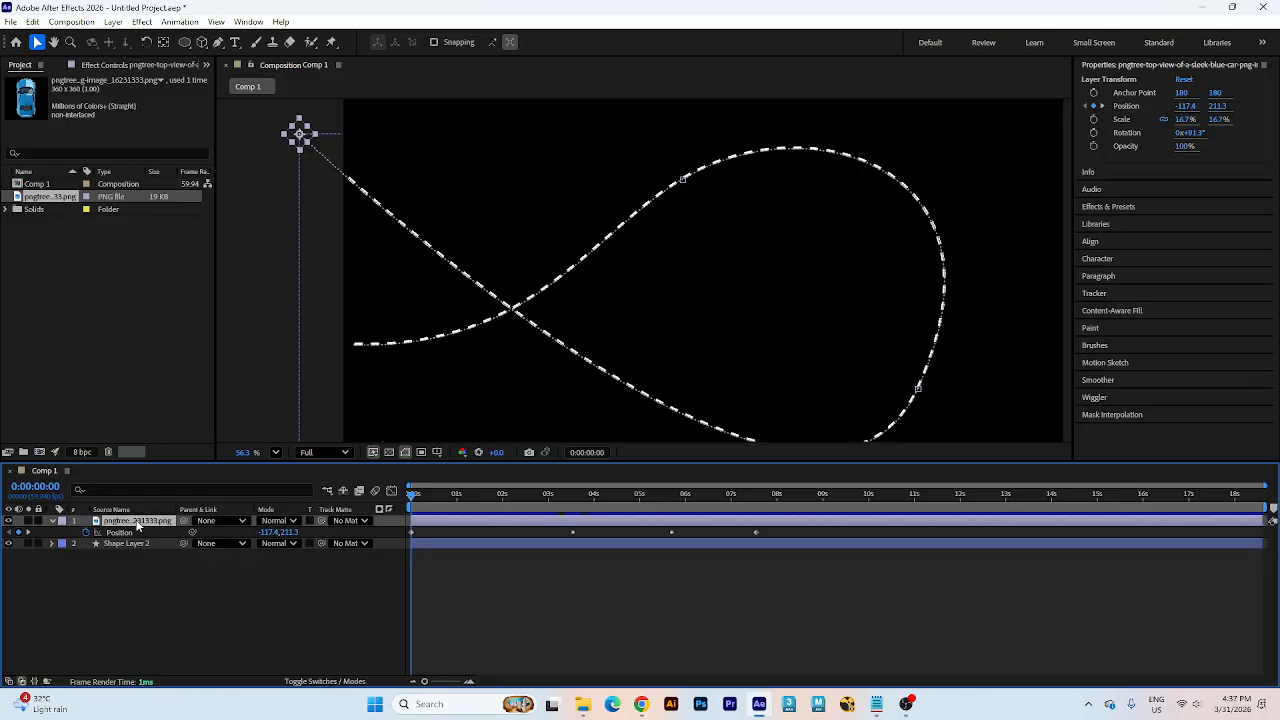
{"action": "left_click", "coordinate": [52, 521]}
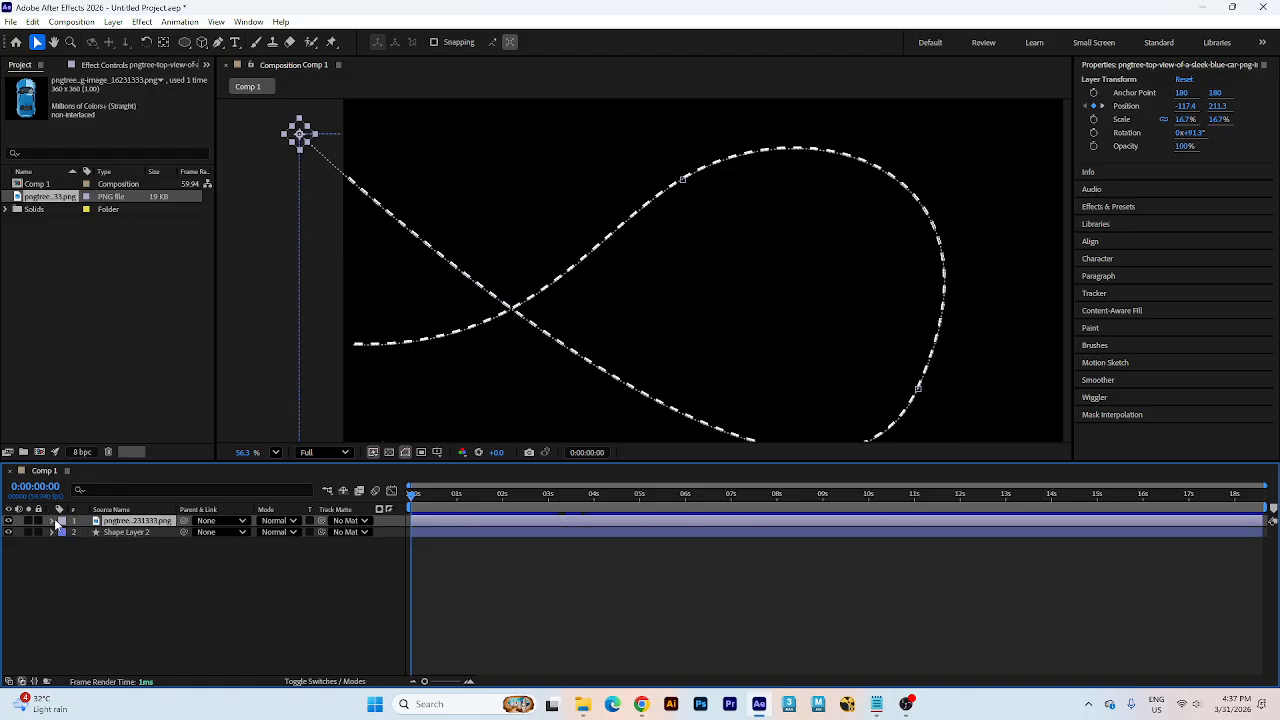
{"action": "key", "text": "Delete"}
{"action": "left_click", "coordinate": [131, 520]}
{"action": "left_click", "coordinate": [132, 567]}
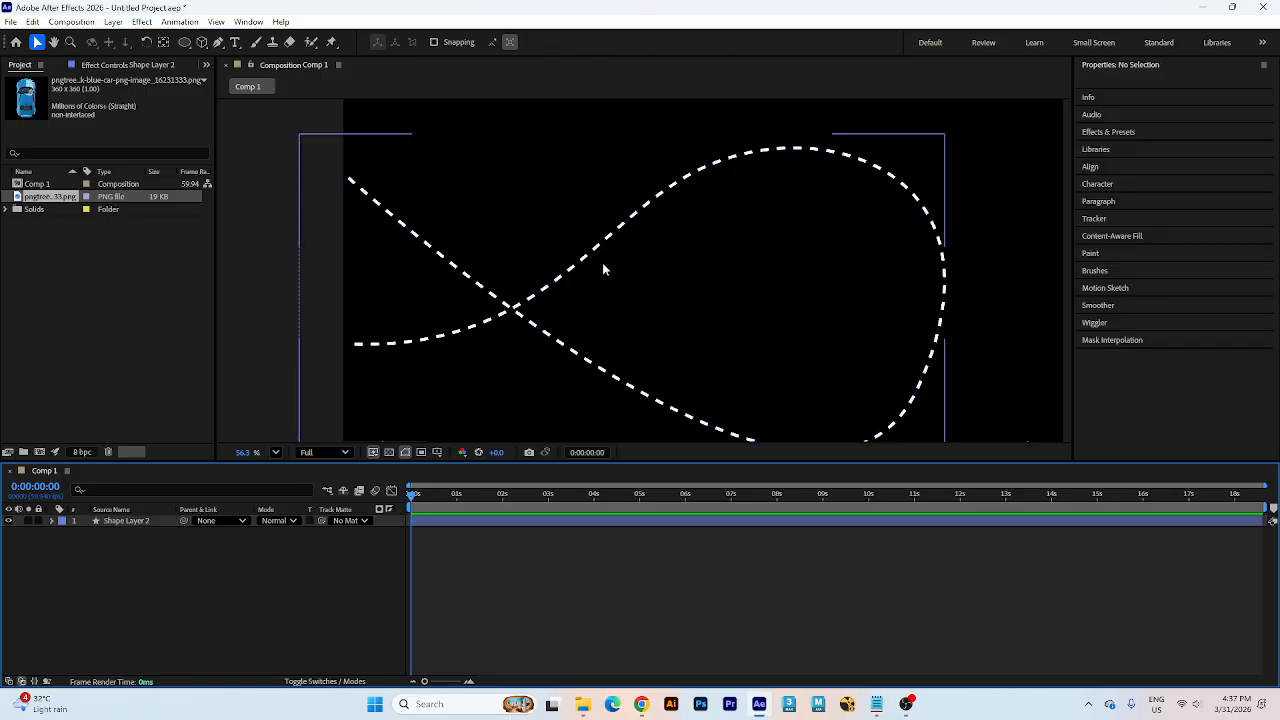
- Copy the Path property of the remaining dashed Shape Layer 2 and collapse the layer
{"action": "scroll", "coordinate": [600, 268], "scroll_direction": "up", "scroll_amount": 1}
{"action": "left_click", "coordinate": [600, 275]}
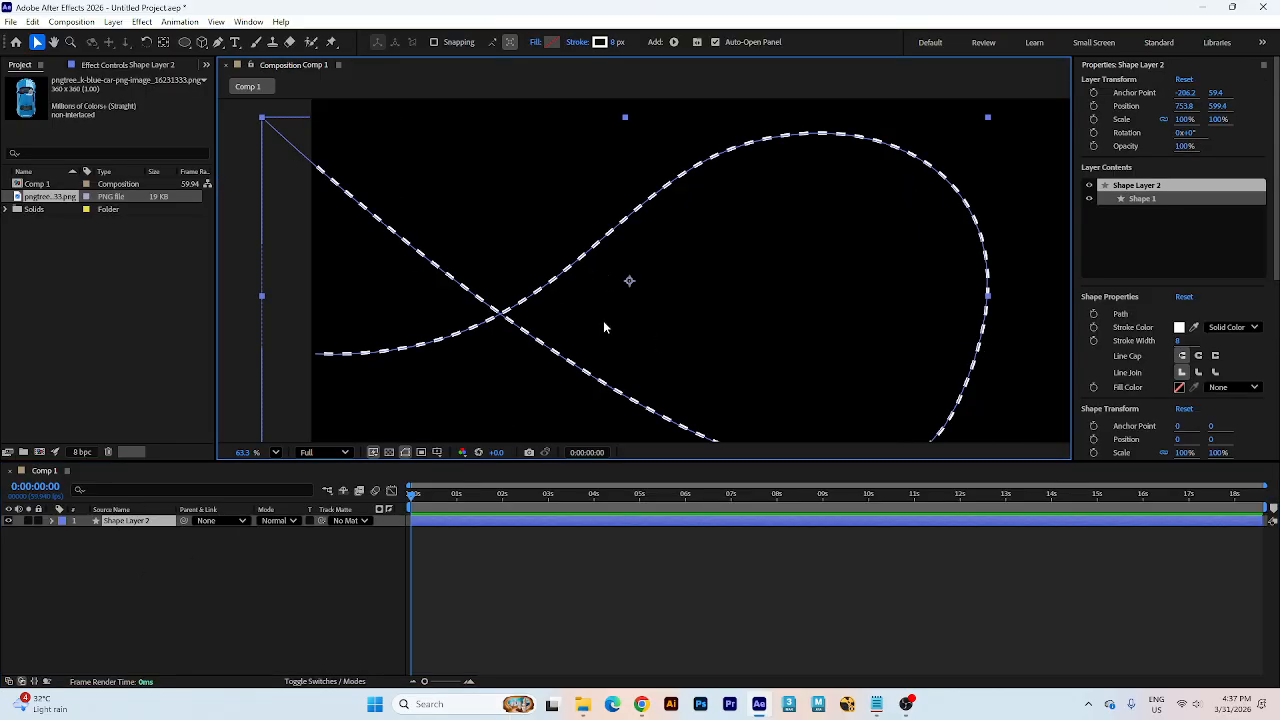
{"action": "left_click", "coordinate": [53, 521]}
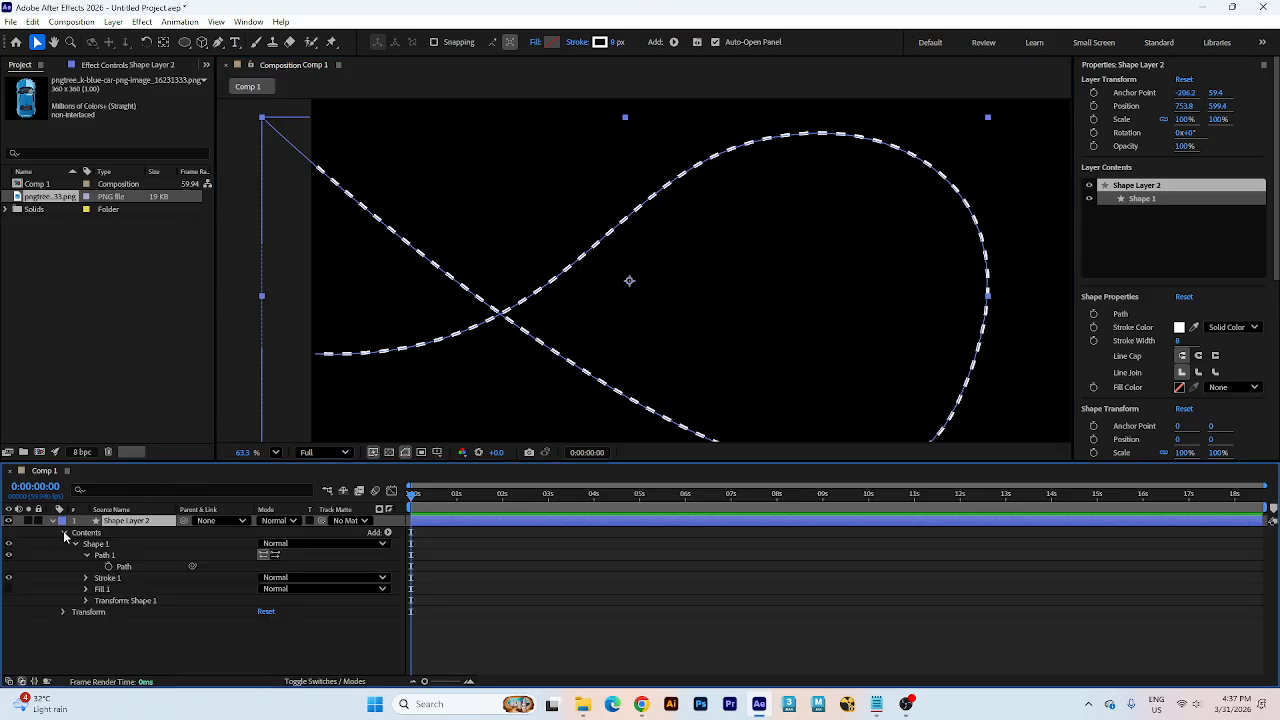
{"action": "left_click", "coordinate": [128, 568]}
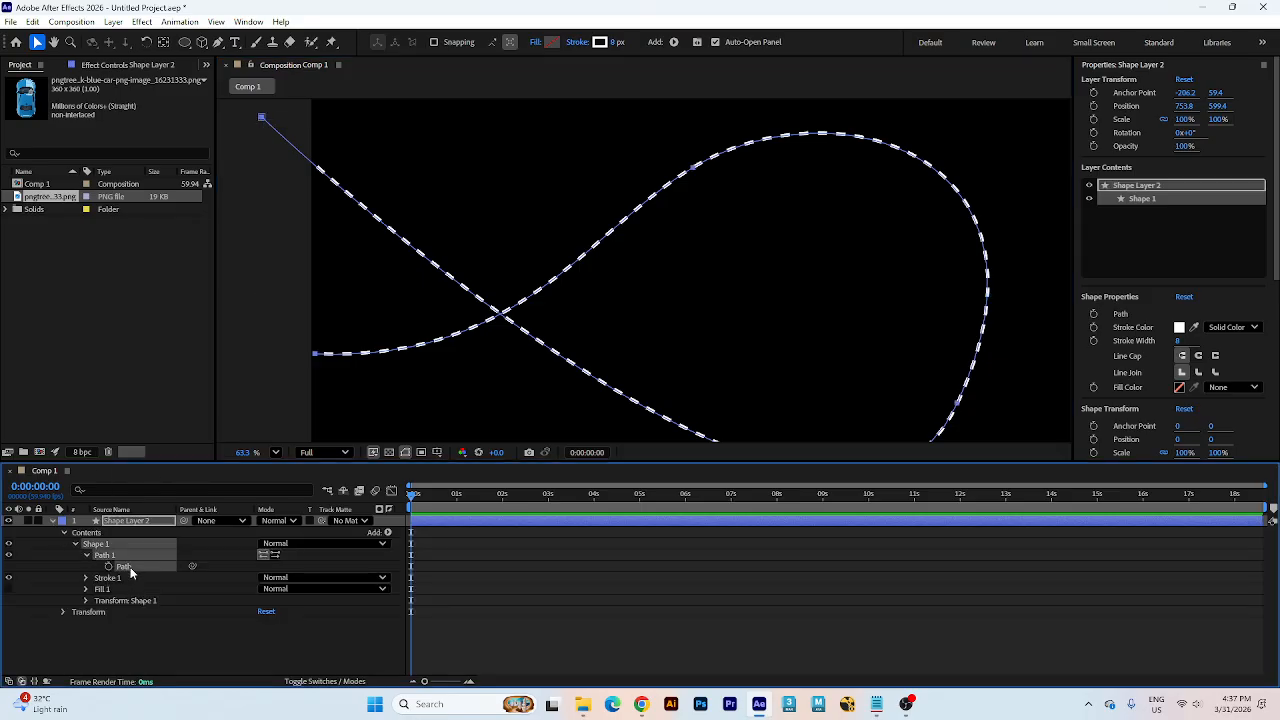
{"action": "left_click", "coordinate": [51, 524]}
- Switch to File Explorer and add the cartoon rocket ship PNG to the composition above the dashed line
{"action": "key", "text": "alt+Tab"}
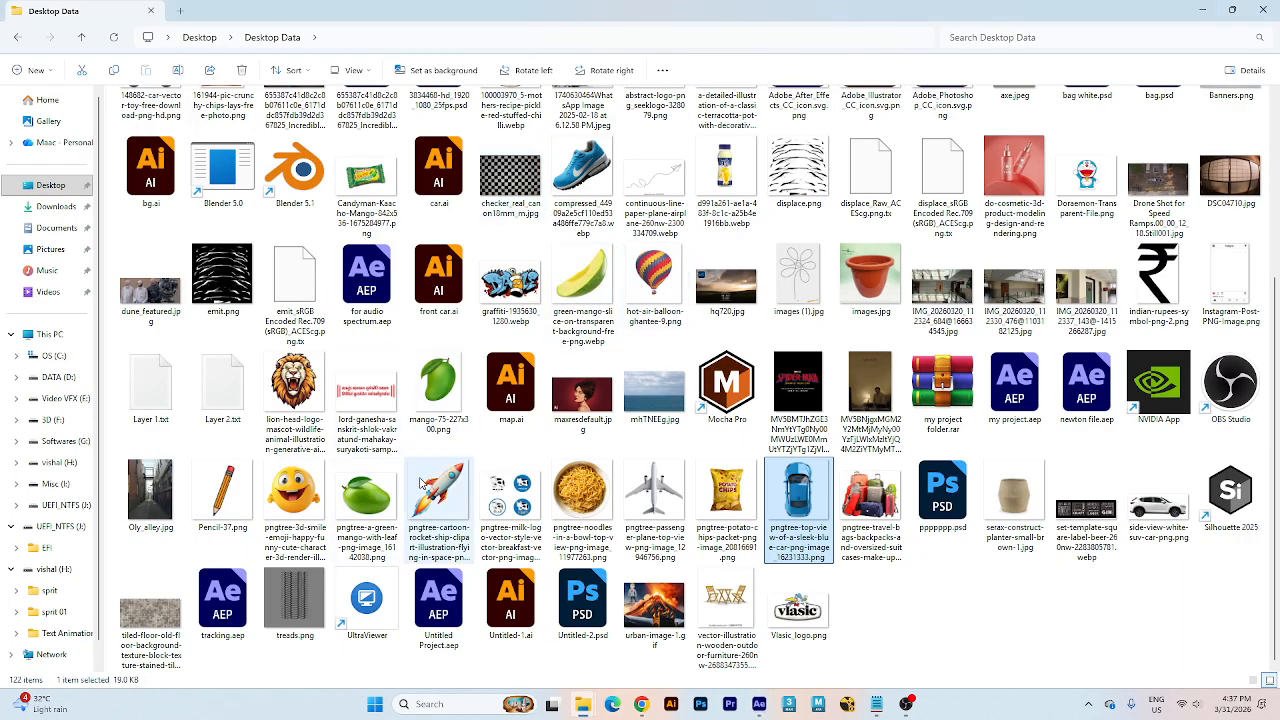
{"action": "left_click_drag", "start_coordinate": [441, 486], "coordinate": [258, 575]}
{"action": "scroll", "coordinate": [706, 293], "scroll_direction": "down", "scroll_amount": 2}
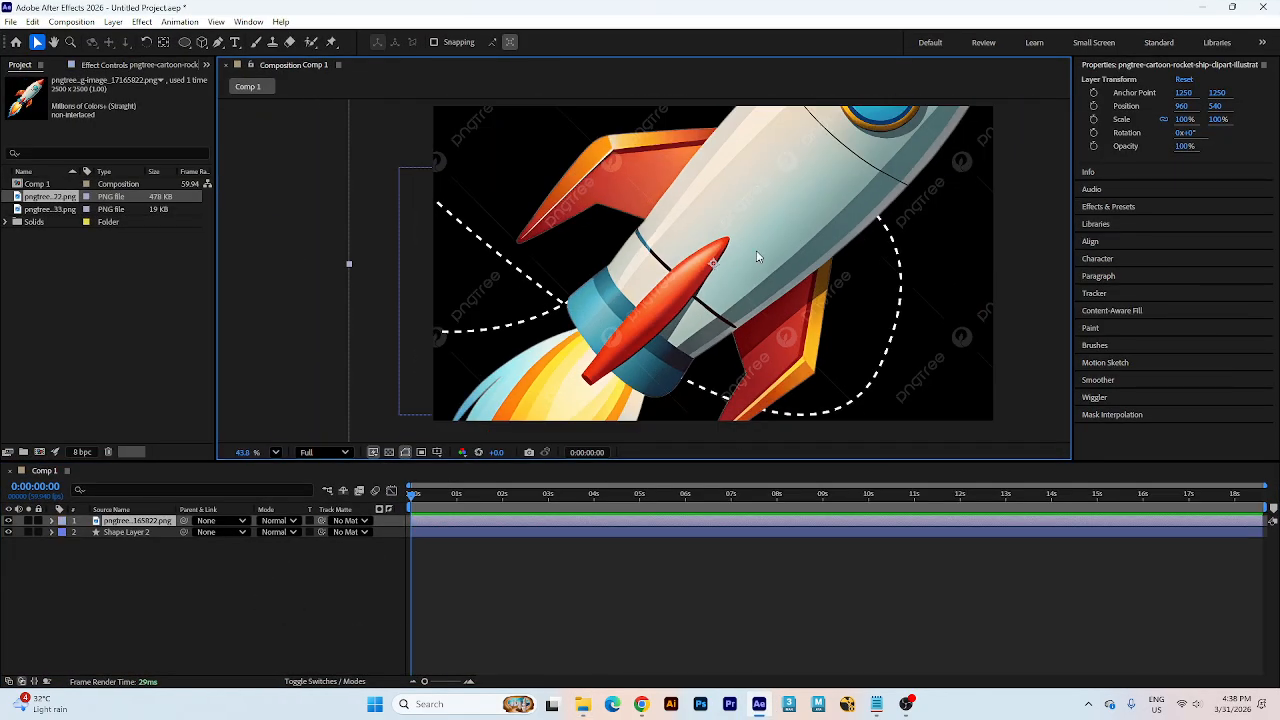
- Replace the rocket layer with the passenger plane PNG from File Explorer and scale the plane down to about 36.5%
{"action": "key", "text": "Delete"}
{"action": "left_click", "coordinate": [1201, 8]}
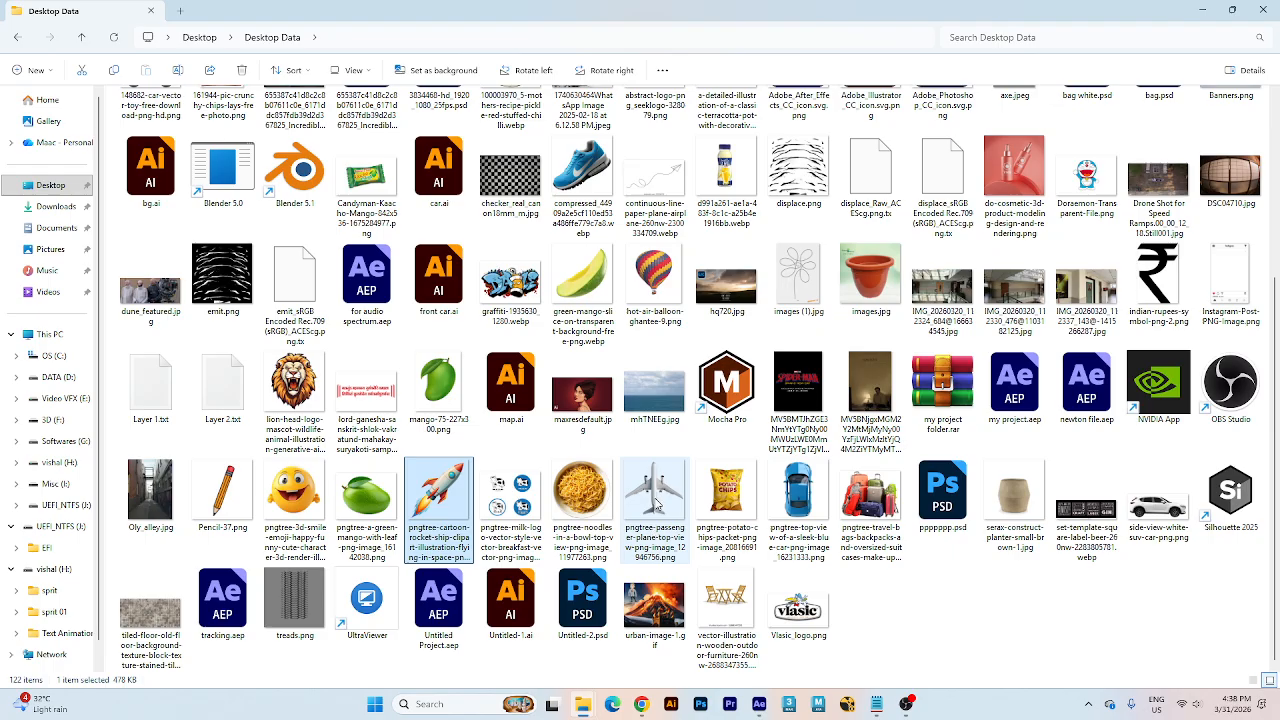
{"action": "left_click_drag", "start_coordinate": [657, 507], "coordinate": [721, 287]}
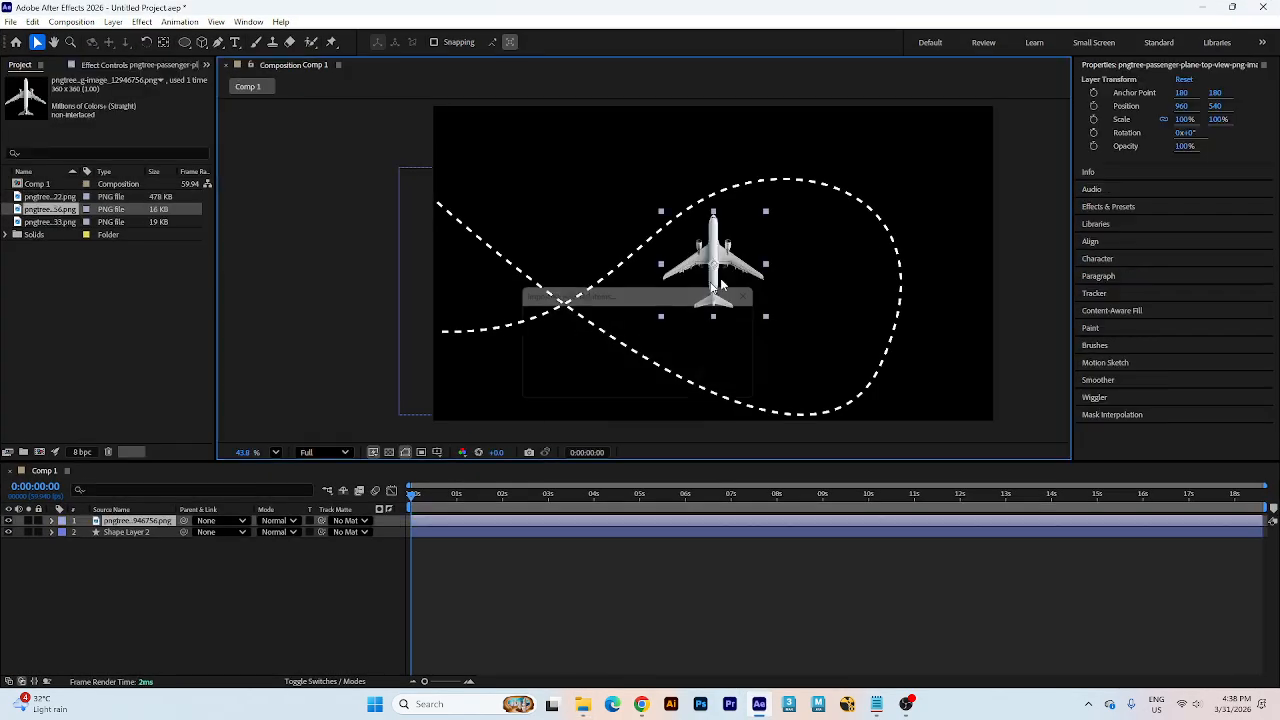
{"action": "left_click_drag", "start_coordinate": [766, 213], "coordinate": [669, 275]}
- Paste the copied path into the plane layer's Position property and preview the motion
{"action": "key", "text": "p"}
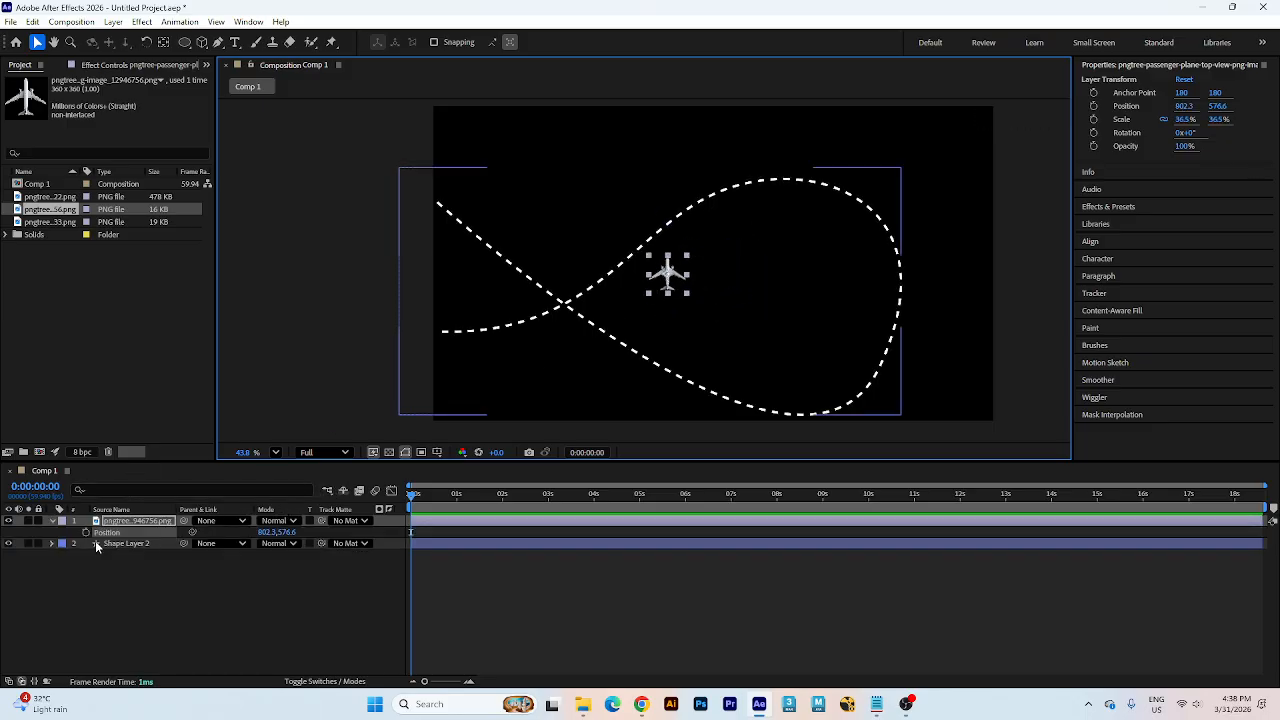
{"action": "key", "text": "ctrl+v"}
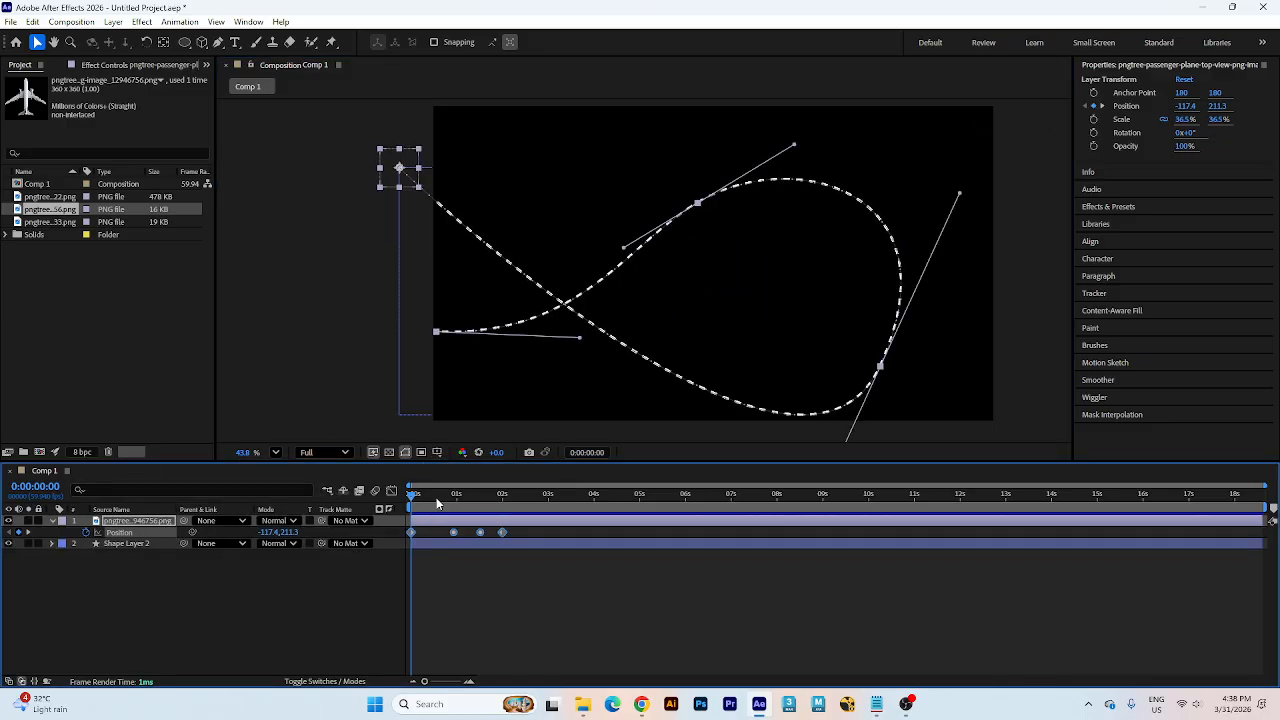
{"action": "key", "text": "space"}
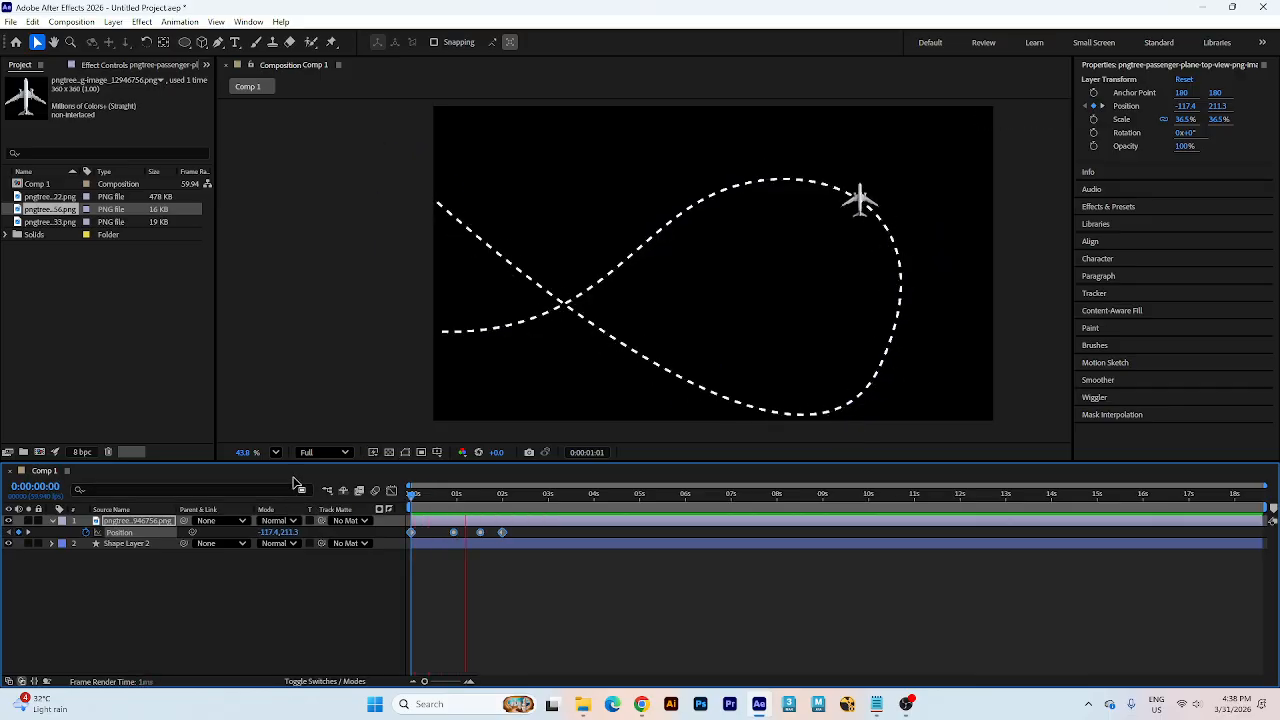
{"action": "key", "text": "space"}
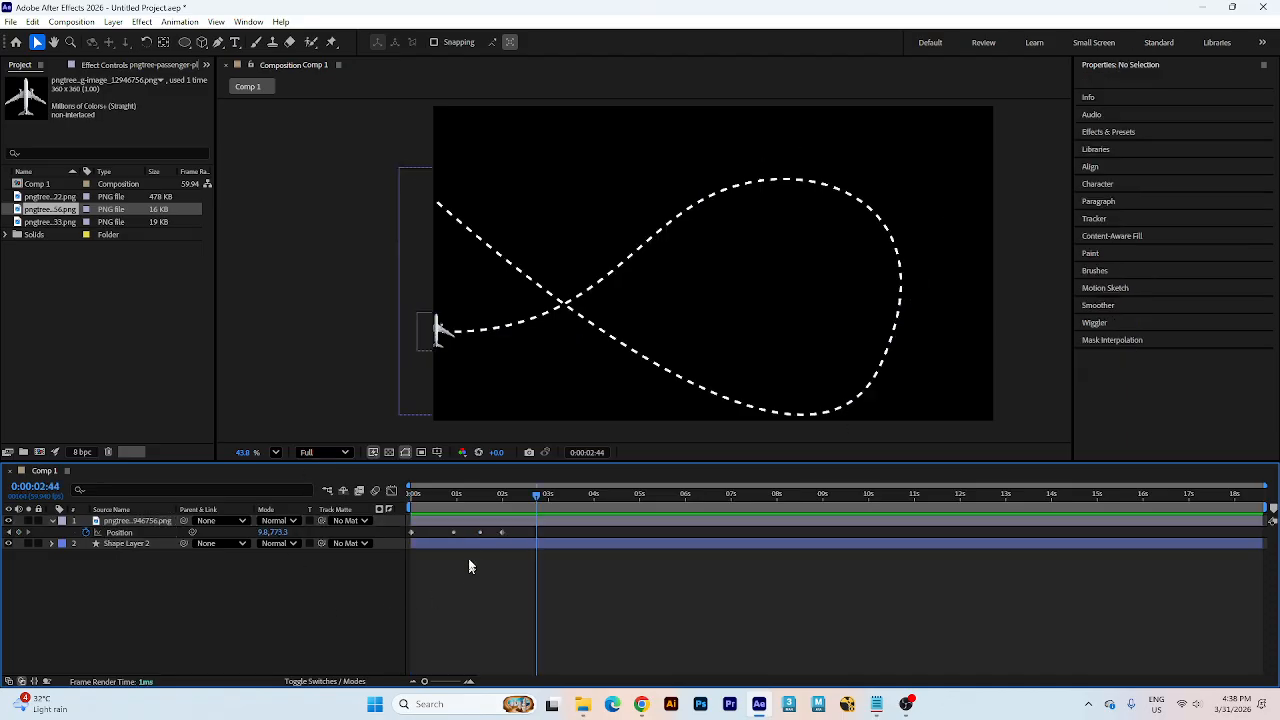
- Stretch the plane's Position keyframes proportionally so the last one sits at about 6 seconds, and preview the slower flight
{"action": "left_click_drag", "start_coordinate": [502, 532], "coordinate": [783, 537]}
{"action": "key", "text": "Home"}
{"action": "key", "text": "space"}
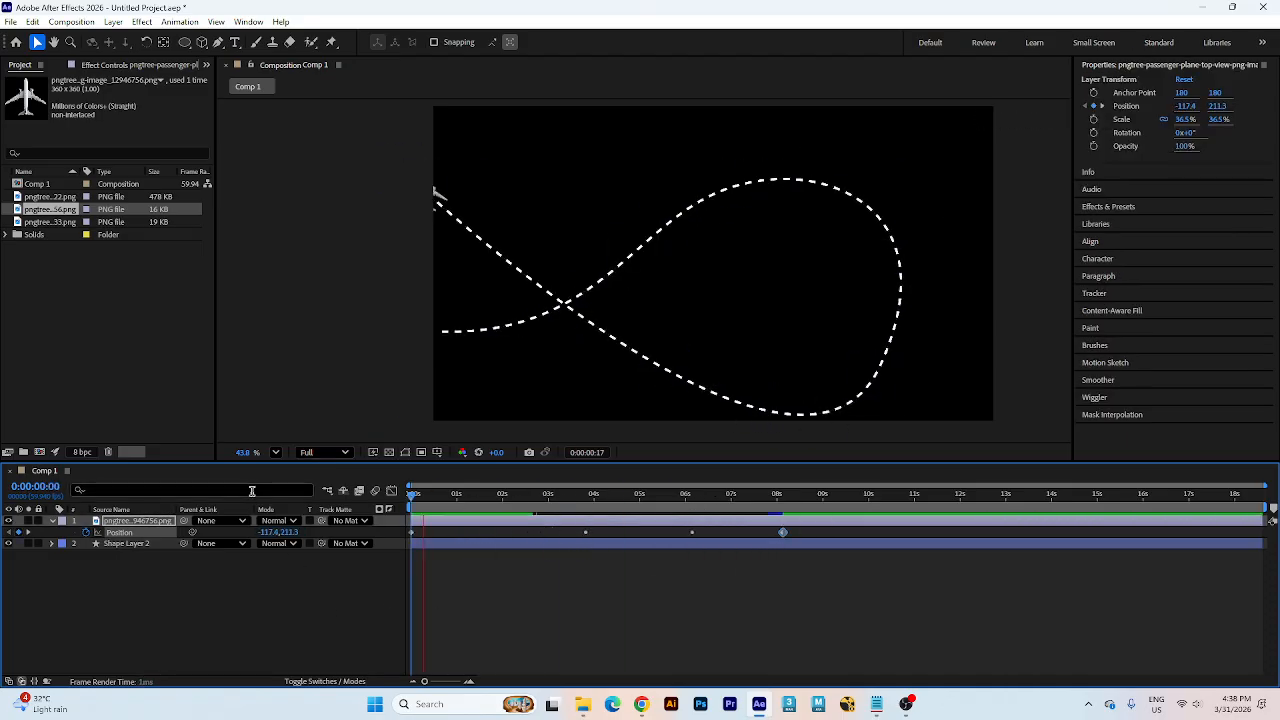
{"action": "key", "text": "space"}
{"action": "left_click_drag", "start_coordinate": [783, 532], "coordinate": [685, 532]}
{"action": "key", "text": "space"}
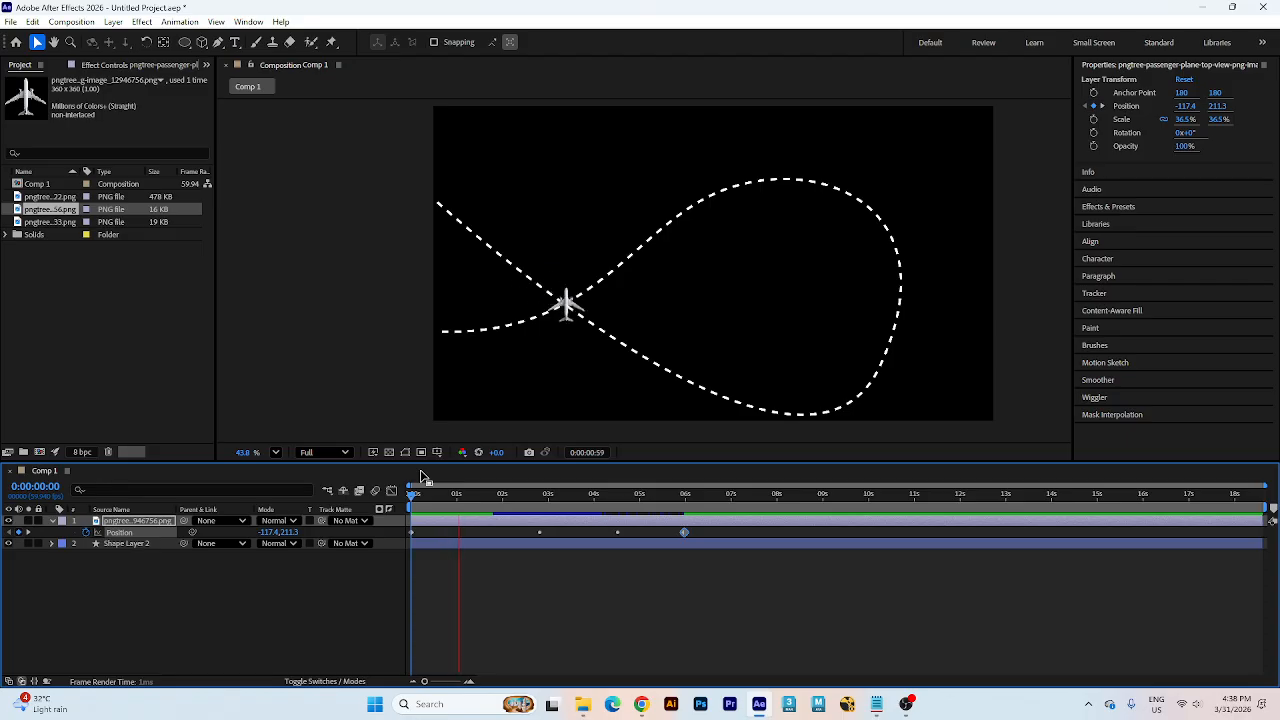
{"action": "left_click", "coordinate": [503, 495]}
{"action": "left_click_drag", "start_coordinate": [503, 495], "coordinate": [412, 495]}
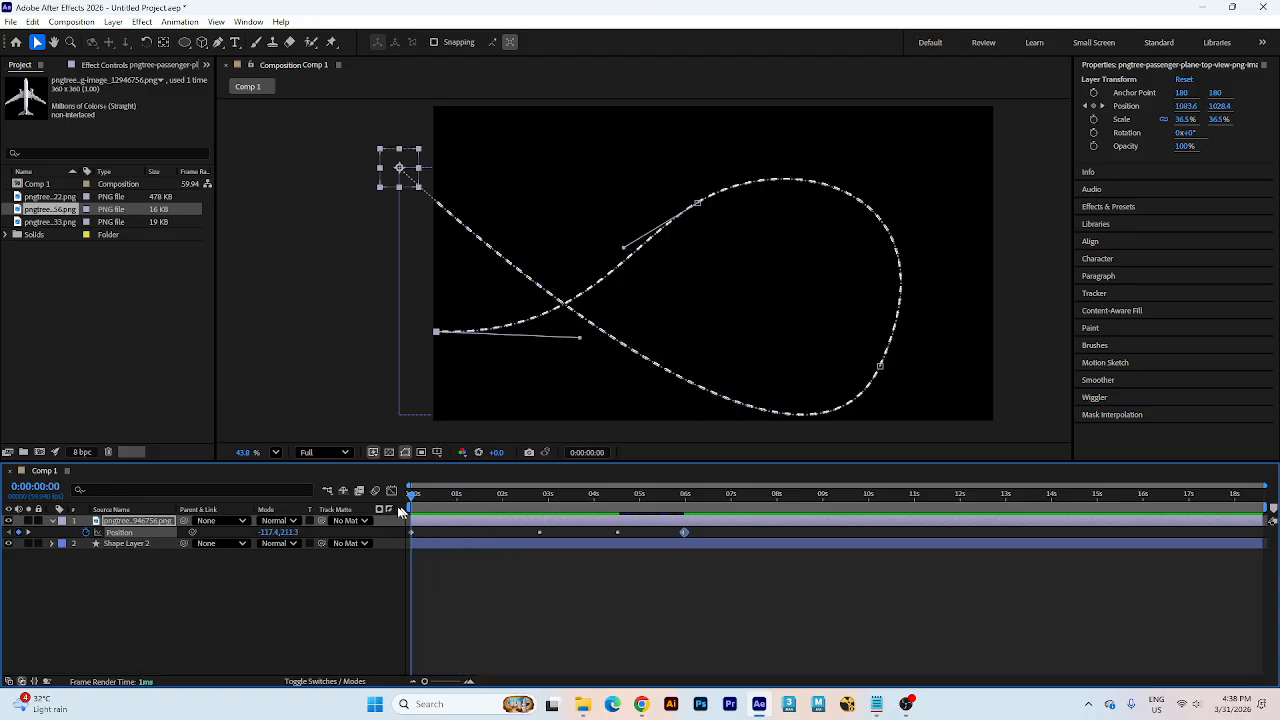
- Set the plane layer's Auto-Orientation to Orient Along Path
{"action": "right_click", "coordinate": [143, 525]}
{"action": "mouse_move", "coordinate": [190, 164]}
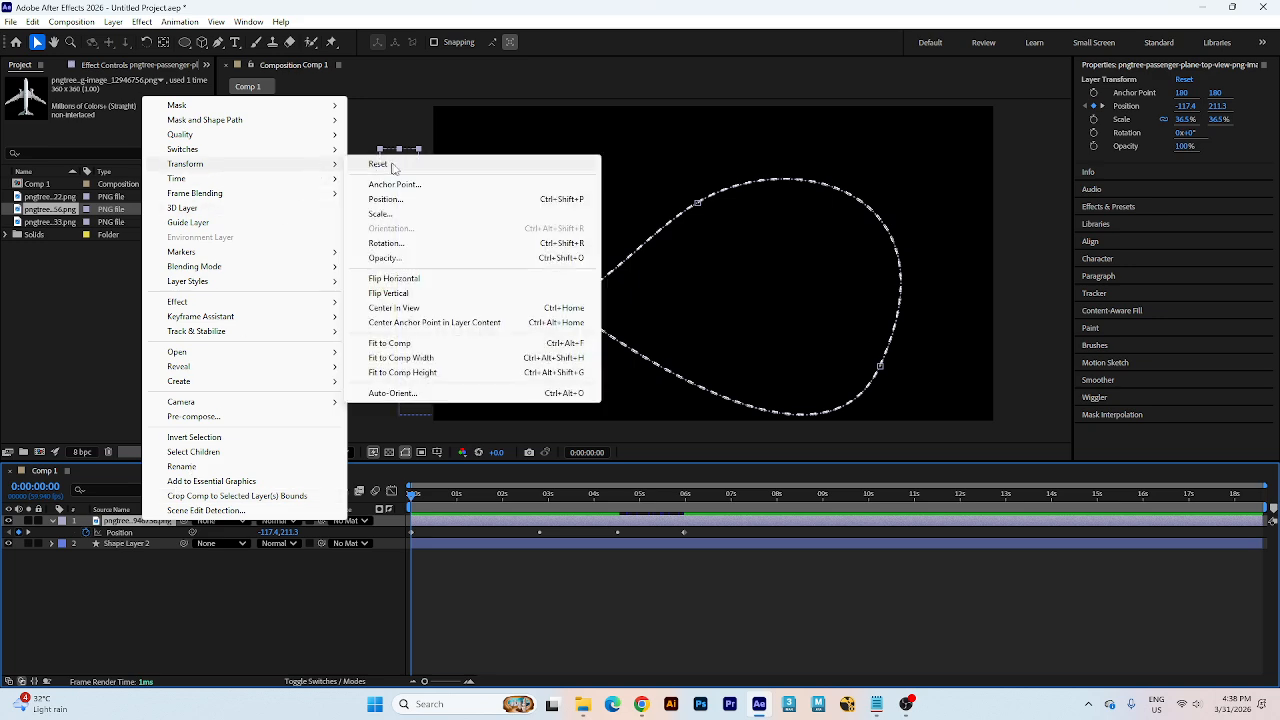
{"action": "left_click", "coordinate": [398, 394]}
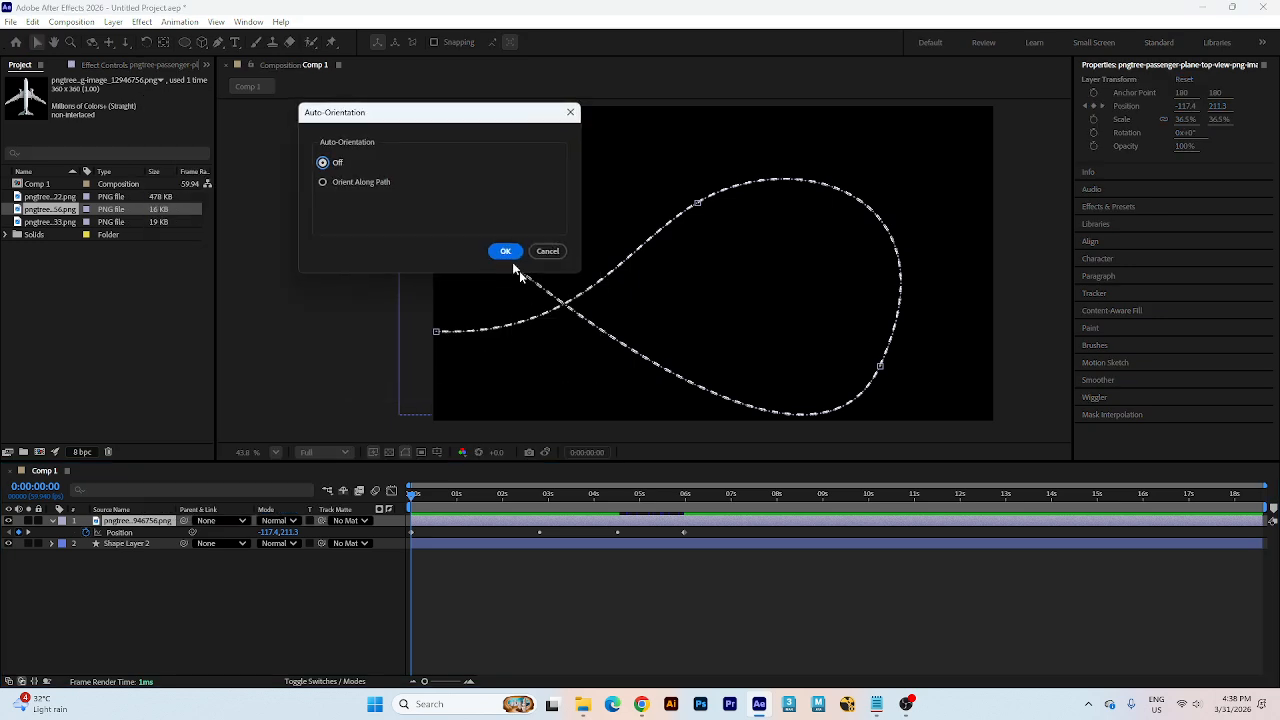
{"action": "left_click", "coordinate": [503, 252]}
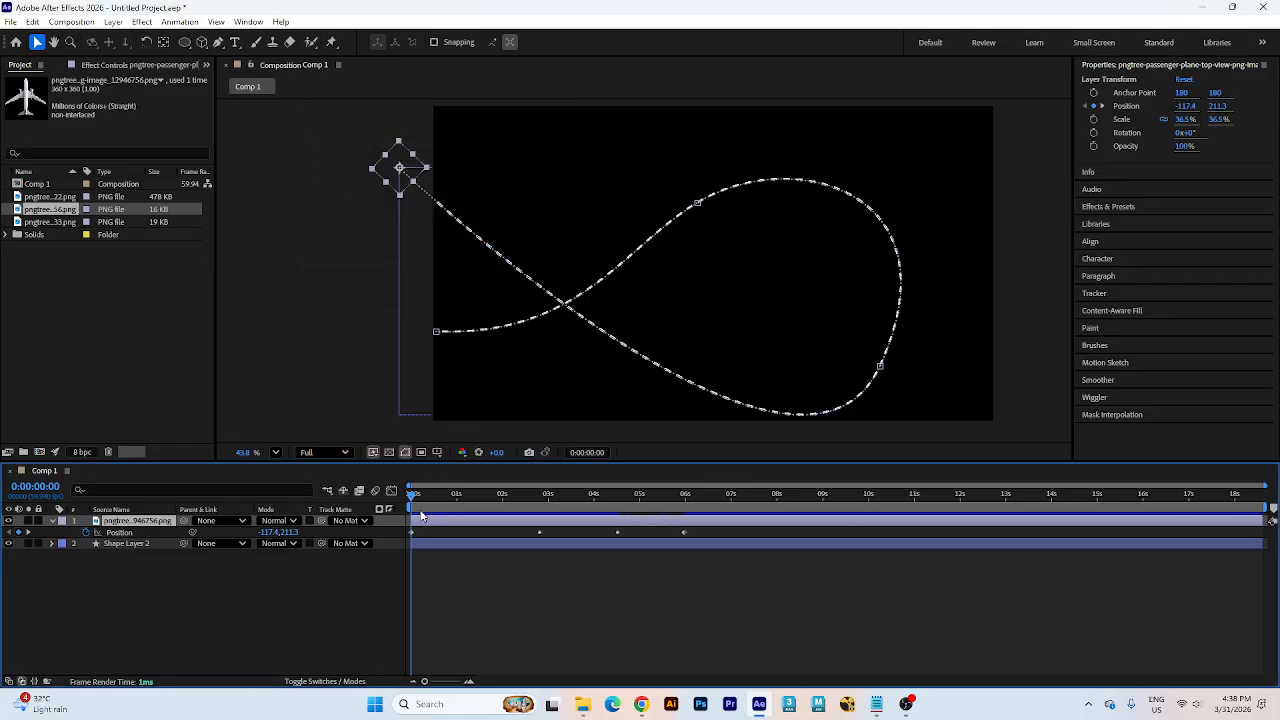
- Rotate the plane to about 90.2° so its nose points along the dashed path, and preview the flight from the start
{"action": "key", "text": "space"}
{"action": "scroll", "coordinate": [477, 317], "scroll_direction": "up", "scroll_amount": 5}
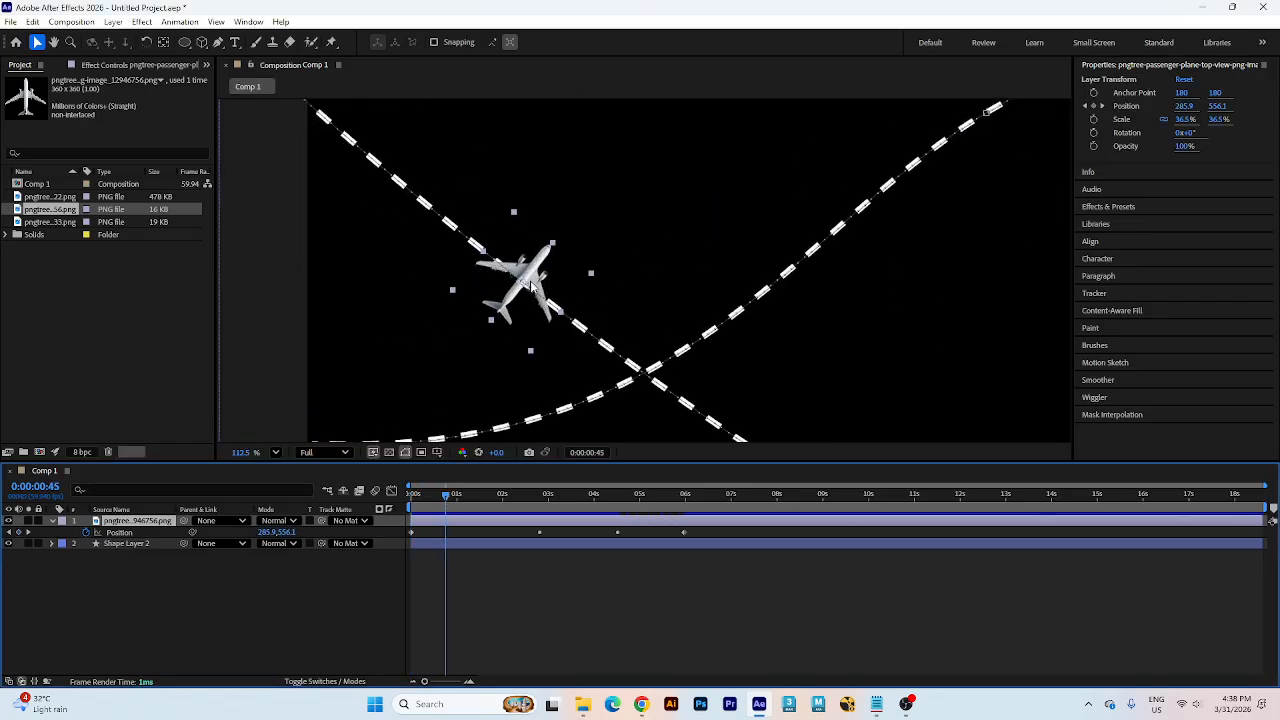
{"action": "key", "text": "w"}
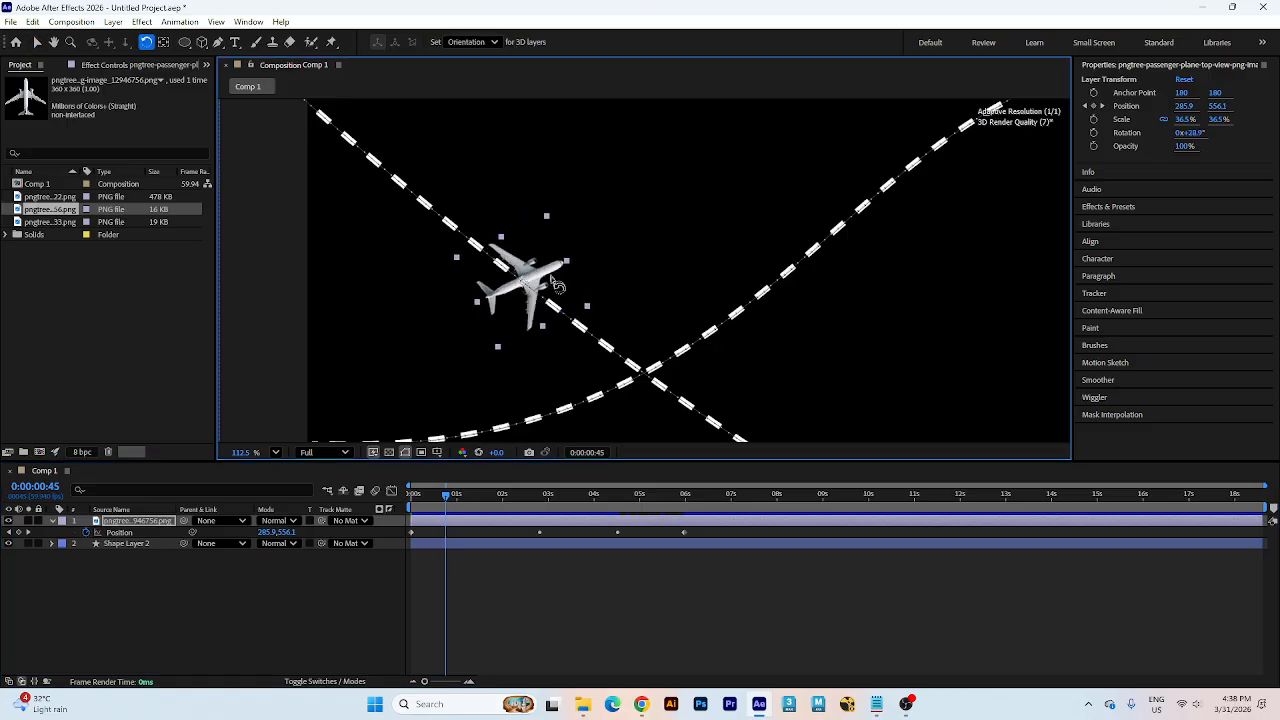
{"action": "left_click_drag", "start_coordinate": [545, 278], "coordinate": [511, 270]}
{"action": "key", "text": "v"}
{"action": "scroll", "coordinate": [500, 350], "scroll_direction": "down", "scroll_amount": 4}
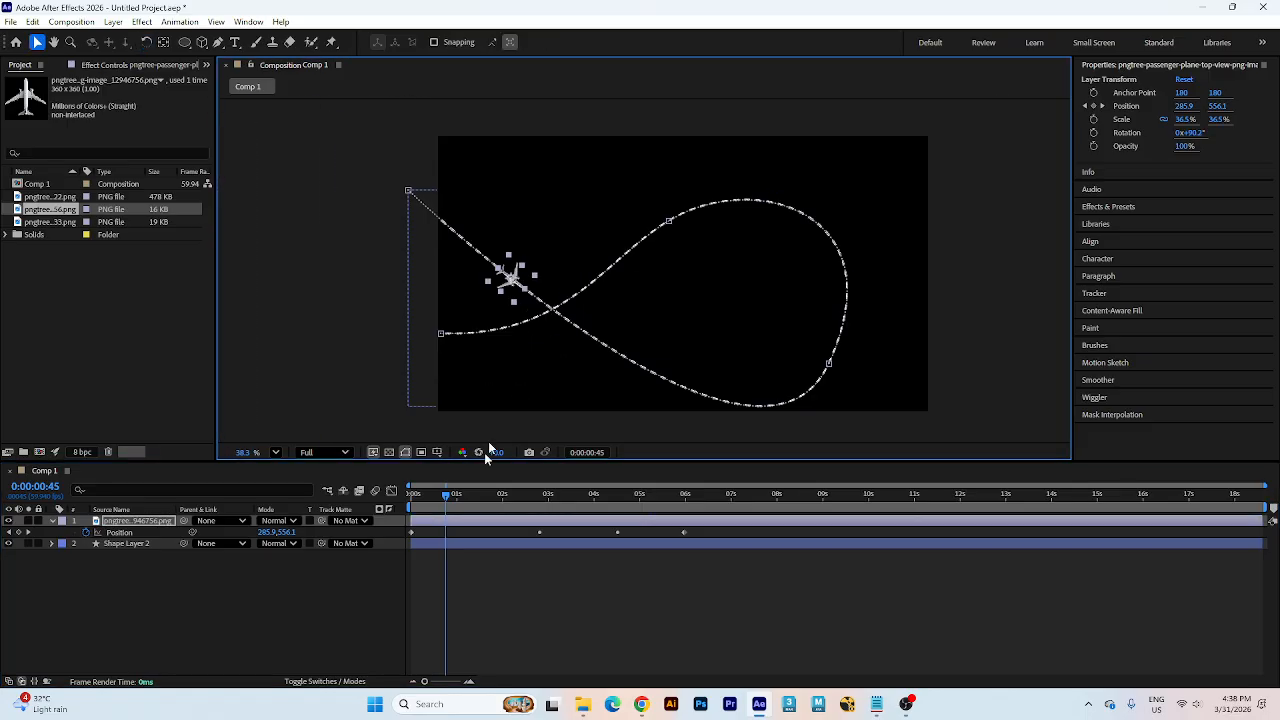
{"action": "left_click_drag", "start_coordinate": [446, 494], "coordinate": [363, 488]}
{"action": "key", "text": "space"}
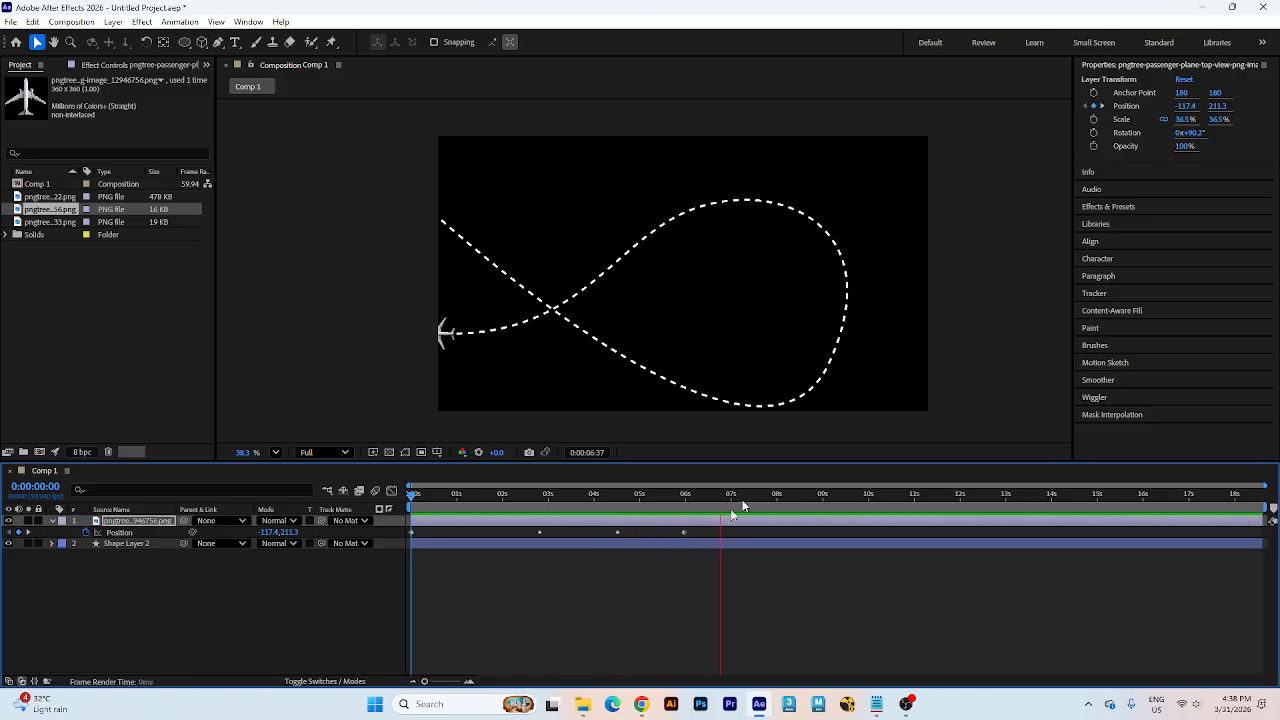
{"action": "key", "text": "space"}
{"action": "left_click_drag", "start_coordinate": [538, 514], "coordinate": [400, 516]}
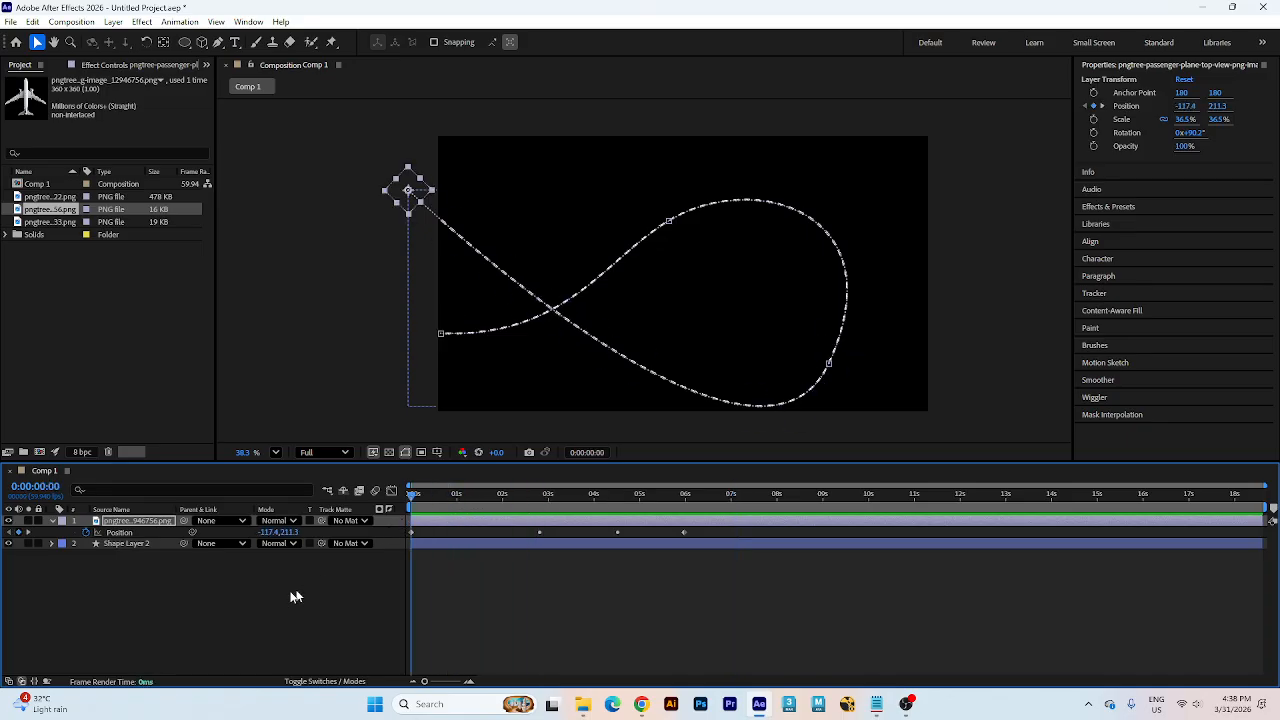
- Add Trim Paths to the dashed line's Shape Layer 2 and expand its settings
{"action": "left_click", "coordinate": [297, 594]}
{"action": "left_click", "coordinate": [107, 546]}
{"action": "left_click", "coordinate": [55, 544]}
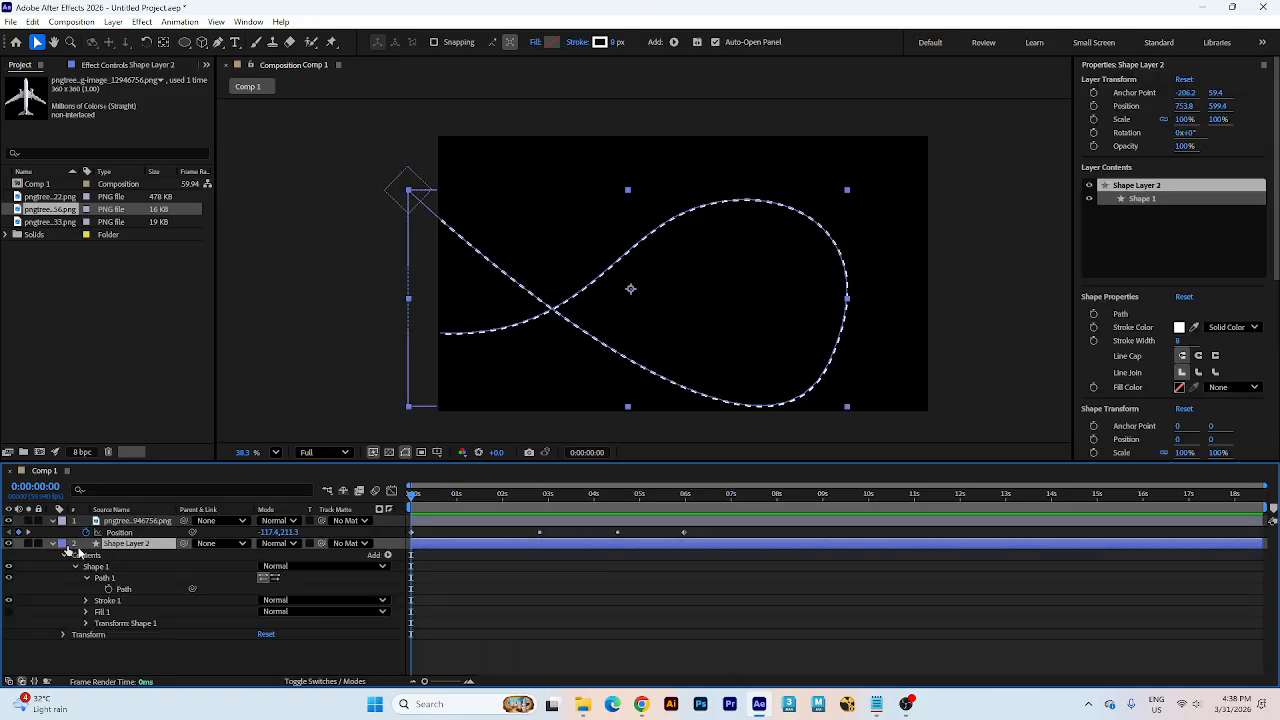
{"action": "left_click", "coordinate": [387, 557]}
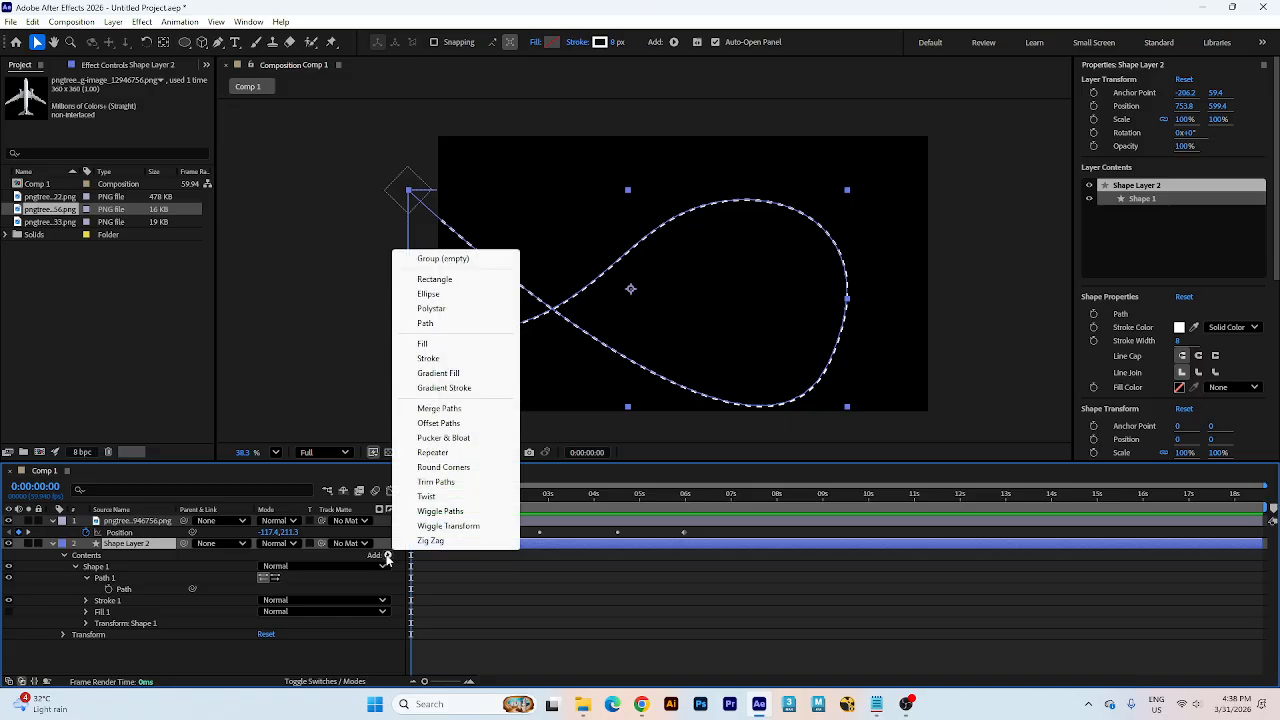
{"action": "left_click", "coordinate": [445, 484]}
{"action": "left_click", "coordinate": [76, 635]}
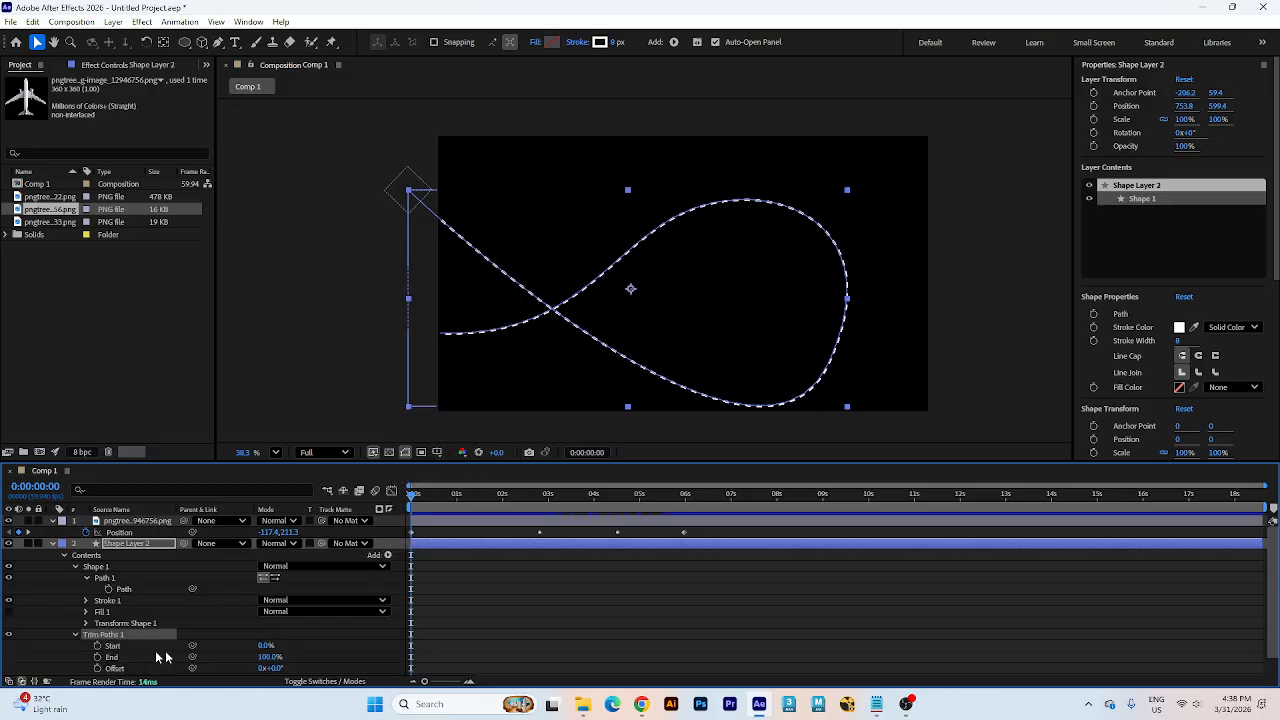
- Keyframe the Trim Paths End from 0% at the start to 100% at 0:00:05:58 and preview the line drawing behind the plane
{"action": "left_click_drag", "start_coordinate": [275, 660], "coordinate": [100, 665]}
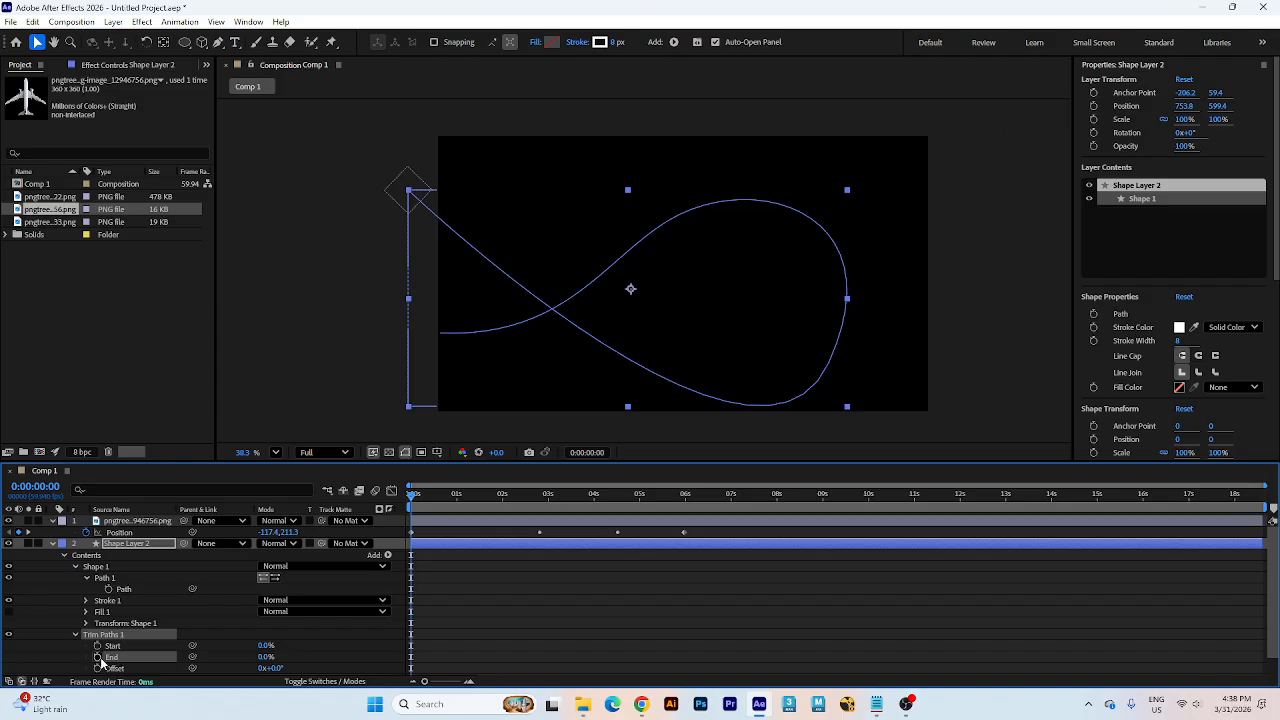
{"action": "left_click_drag", "start_coordinate": [512, 490], "coordinate": [684, 493]}
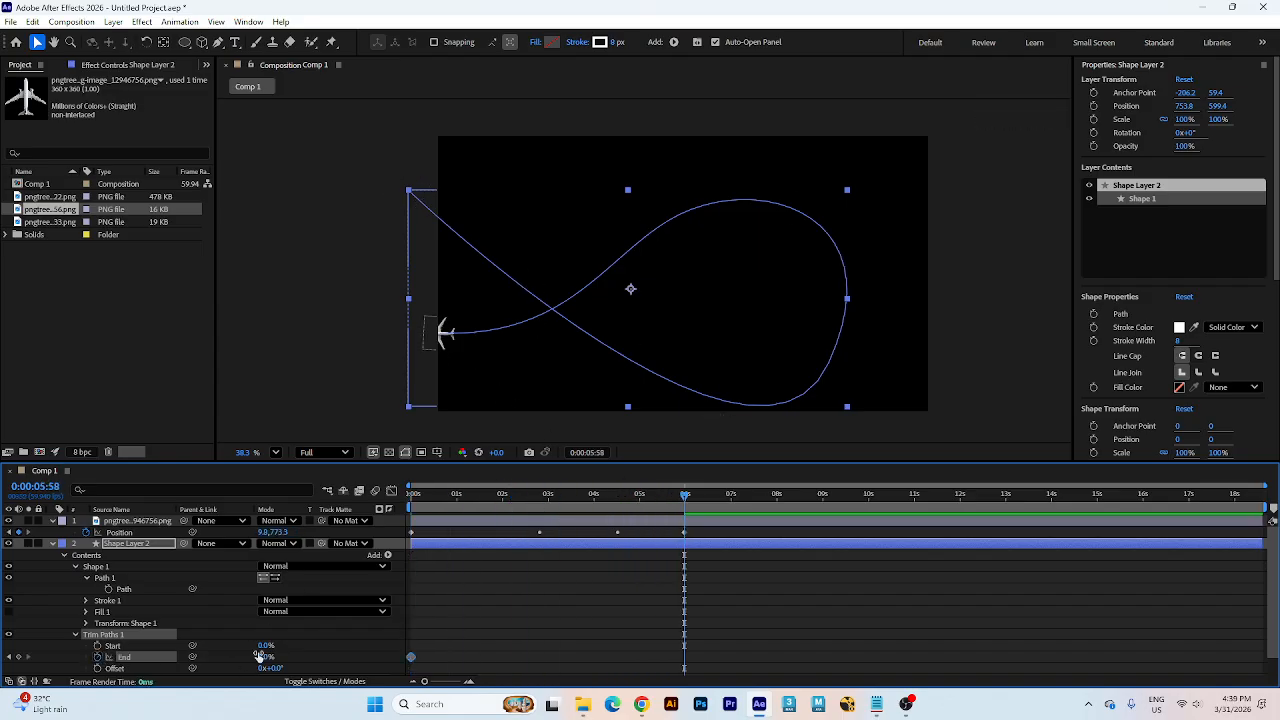
{"action": "left_click_drag", "start_coordinate": [260, 656], "coordinate": [466, 632]}
{"action": "left_click_drag", "start_coordinate": [477, 497], "coordinate": [291, 531]}
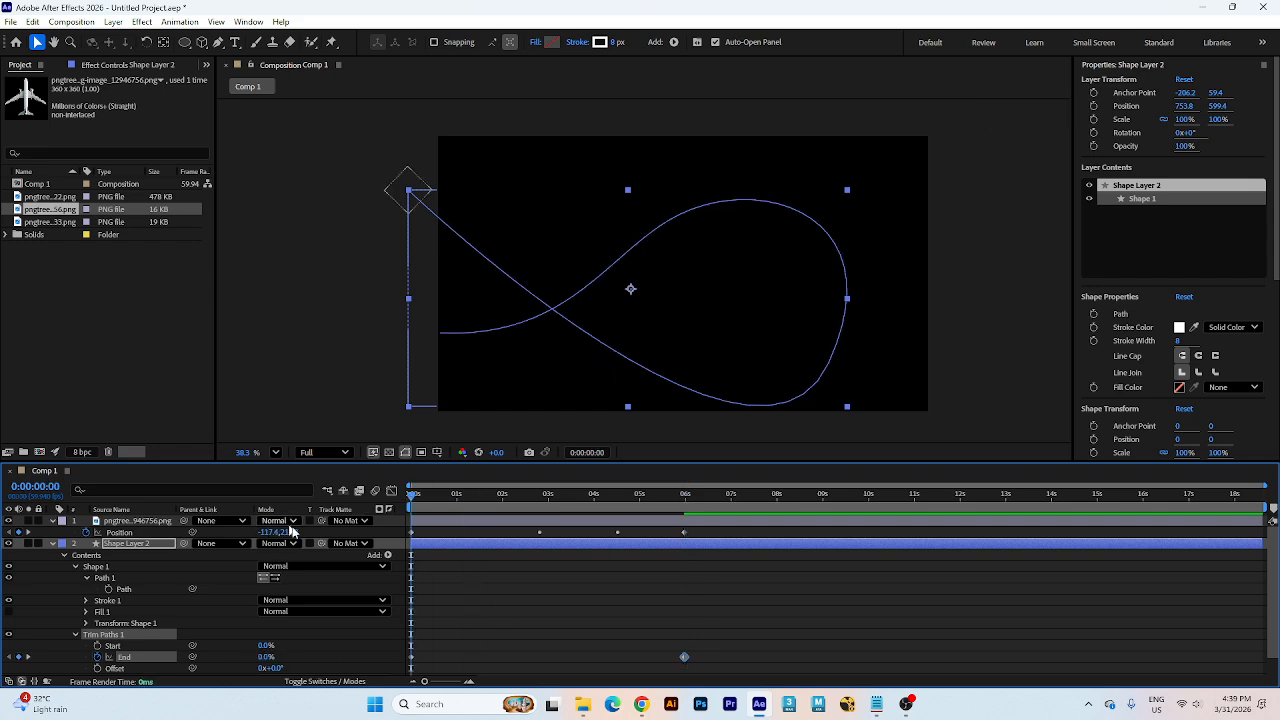
{"action": "key", "text": "space"}
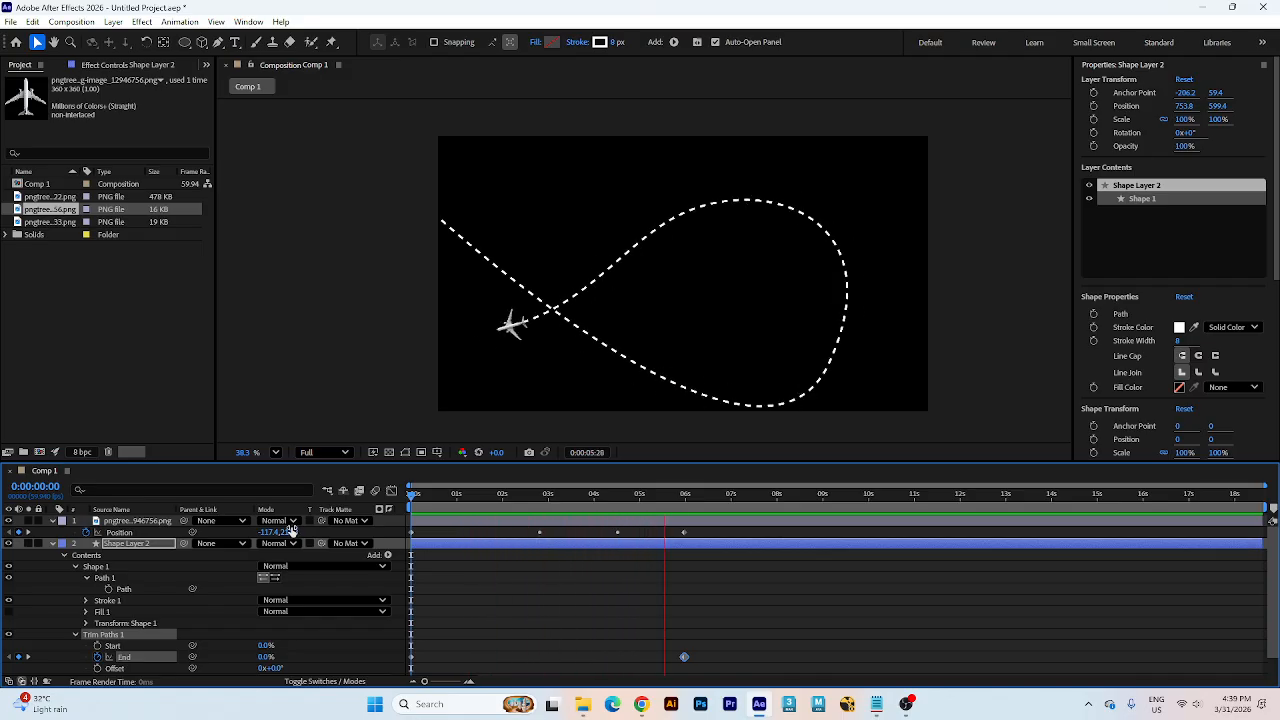
{"action": "key", "text": "space"}
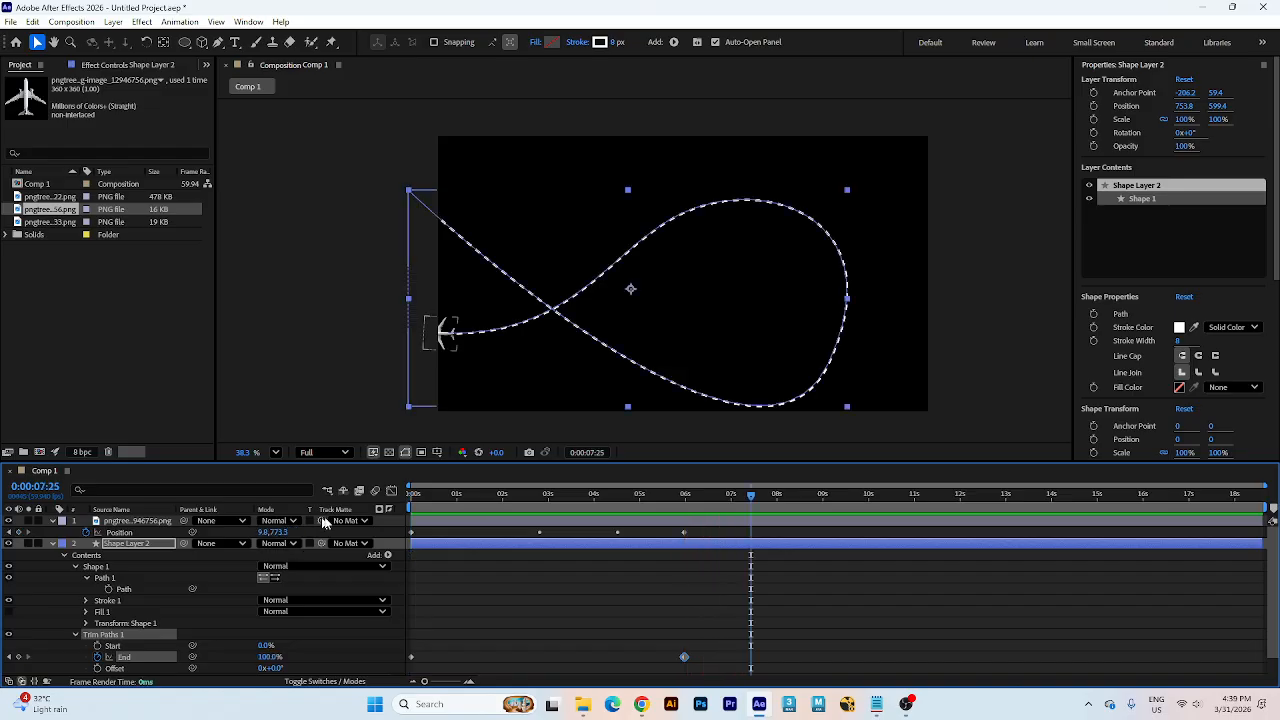
{"action": "key", "text": "Home"}
{"action": "key", "text": "space"}
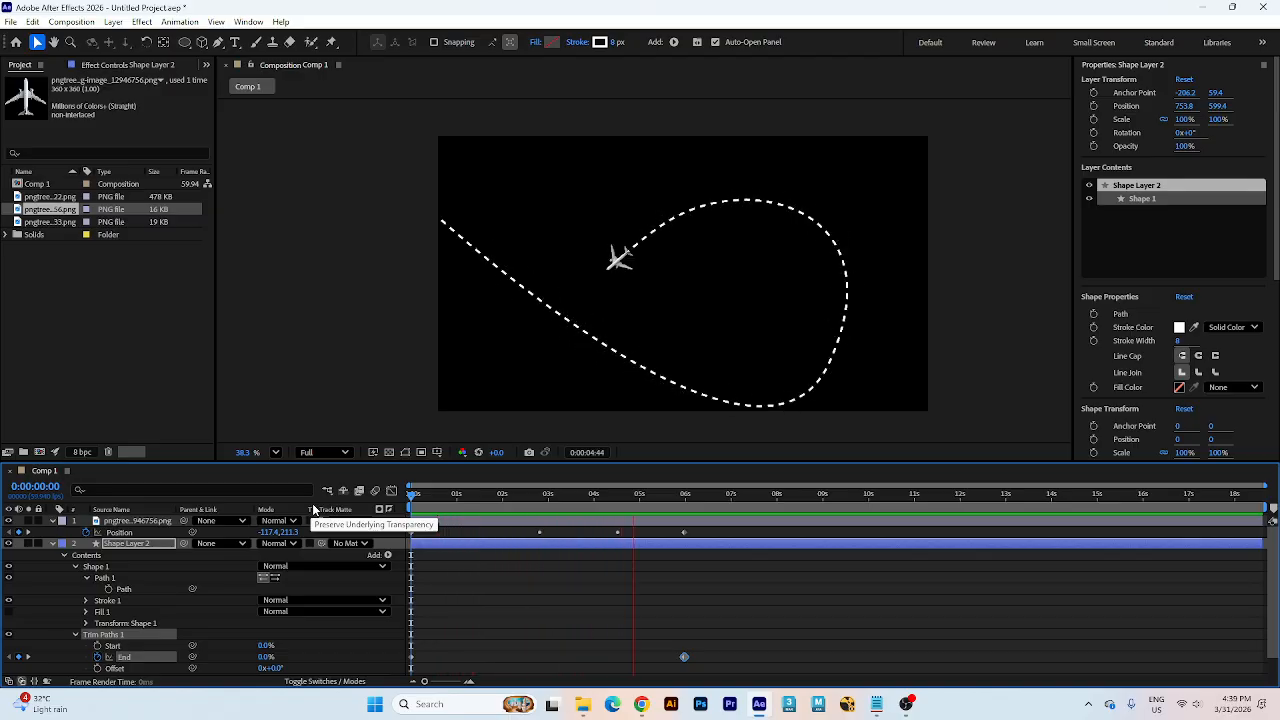
{"action": "key", "text": "space"}
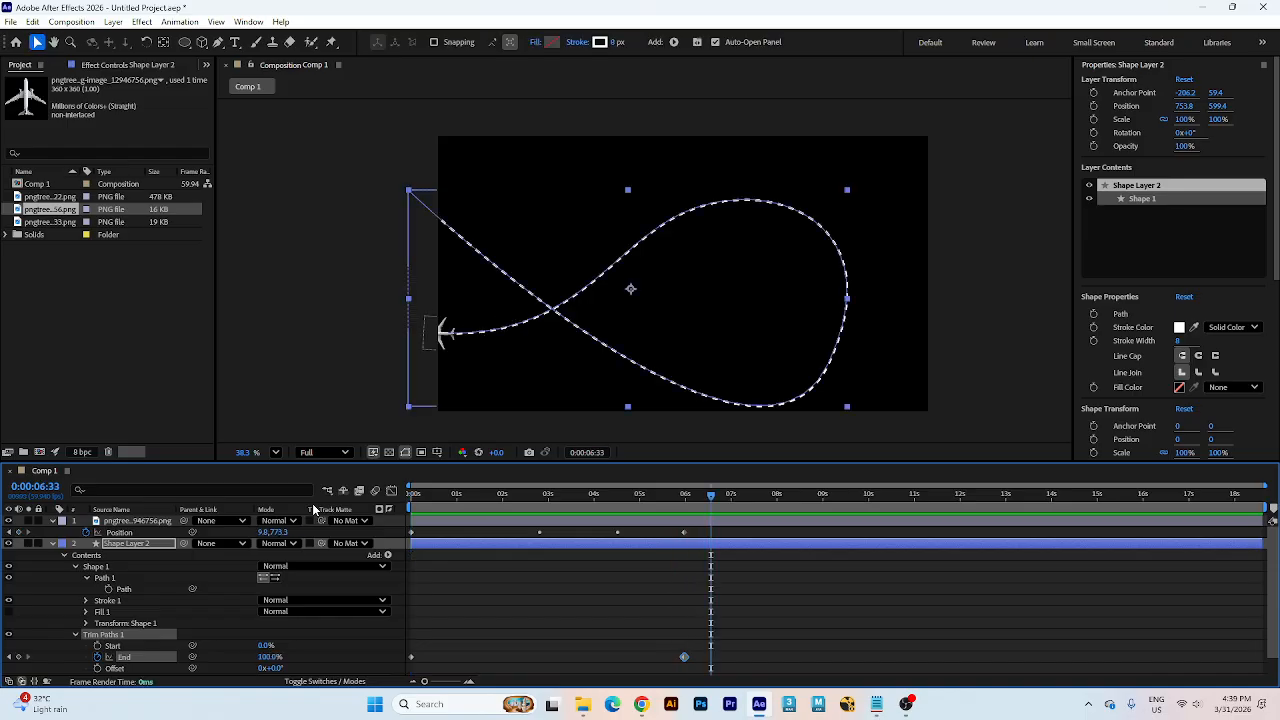
- Collapse both layers and delete all items from the project, including Comp 1, the PNG files and the Solids folder
{"action": "left_click", "coordinate": [52, 543]}
{"action": "left_click", "coordinate": [54, 521]}
{"action": "left_click_drag", "start_coordinate": [46, 281], "coordinate": [18, 163]}
{"action": "key", "text": "Delete"}
{"action": "key", "text": "Return"}
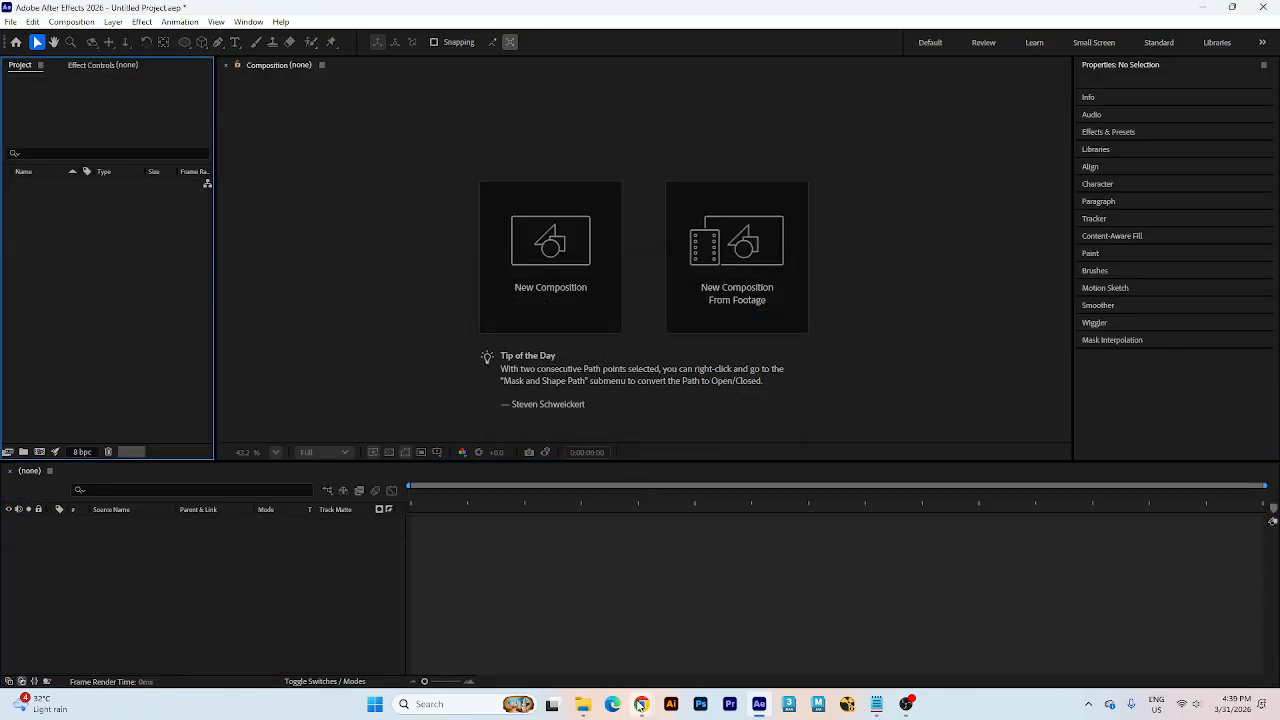
- Switch to the Desktop Data folder in File Explorer and examine the two paper-plane line images and Doraemon-Transparent-File.png
{"action": "mouse_move", "coordinate": [641, 704]}
{"action": "left_click", "coordinate": [565, 640]}
{"action": "mouse_move", "coordinate": [583, 706]}
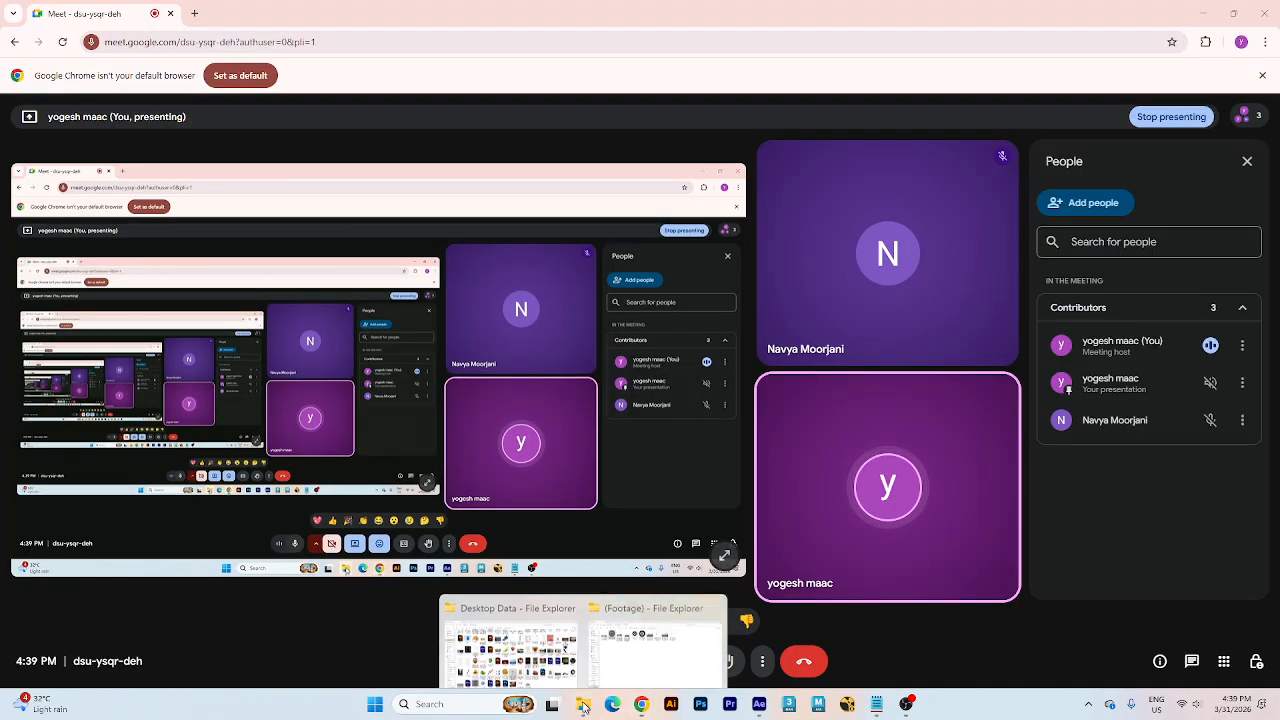
{"action": "left_click", "coordinate": [510, 648]}
{"action": "left_click", "coordinate": [998, 566]}
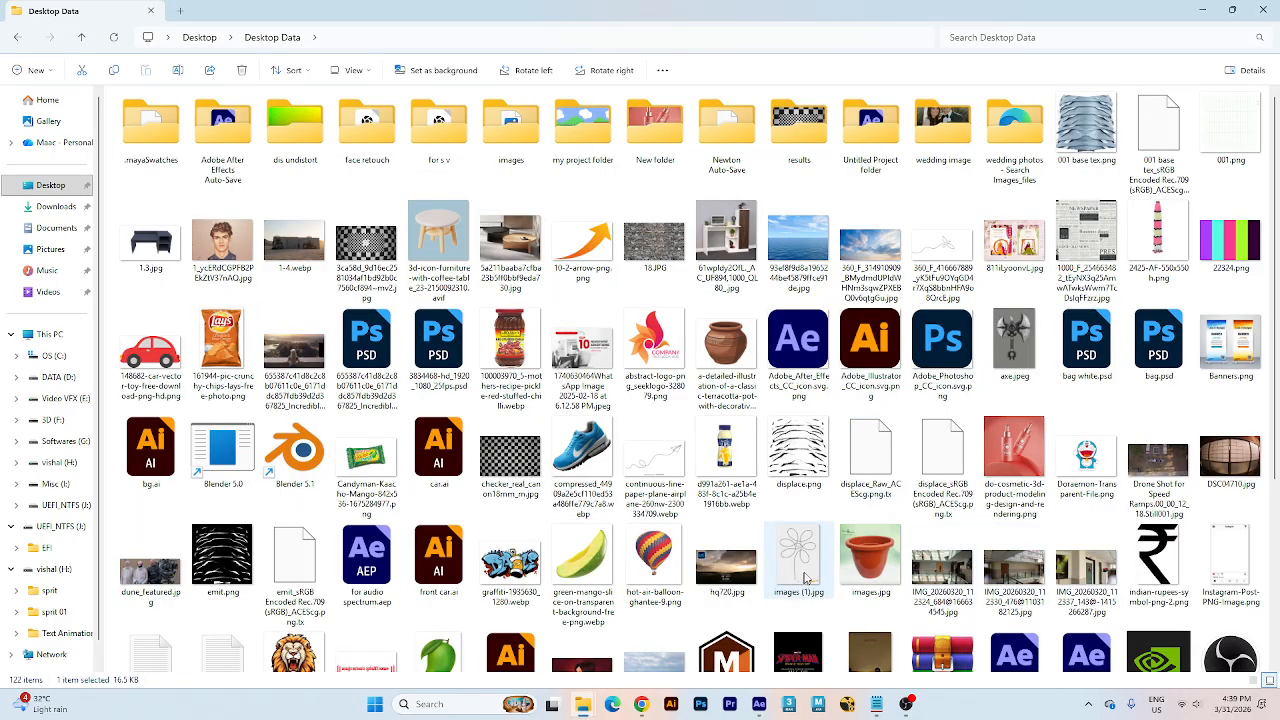
{"action": "left_click", "coordinate": [940, 255]}
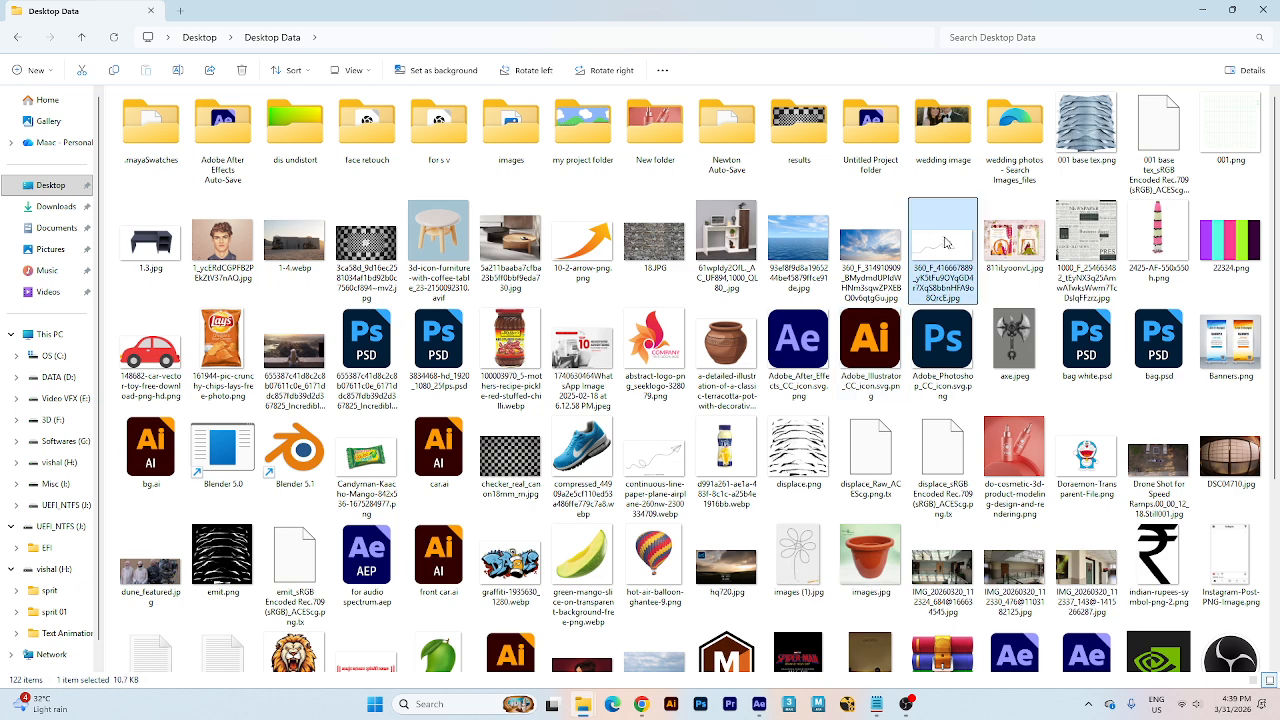
{"action": "left_click", "coordinate": [655, 472], "text": "ctrl"}
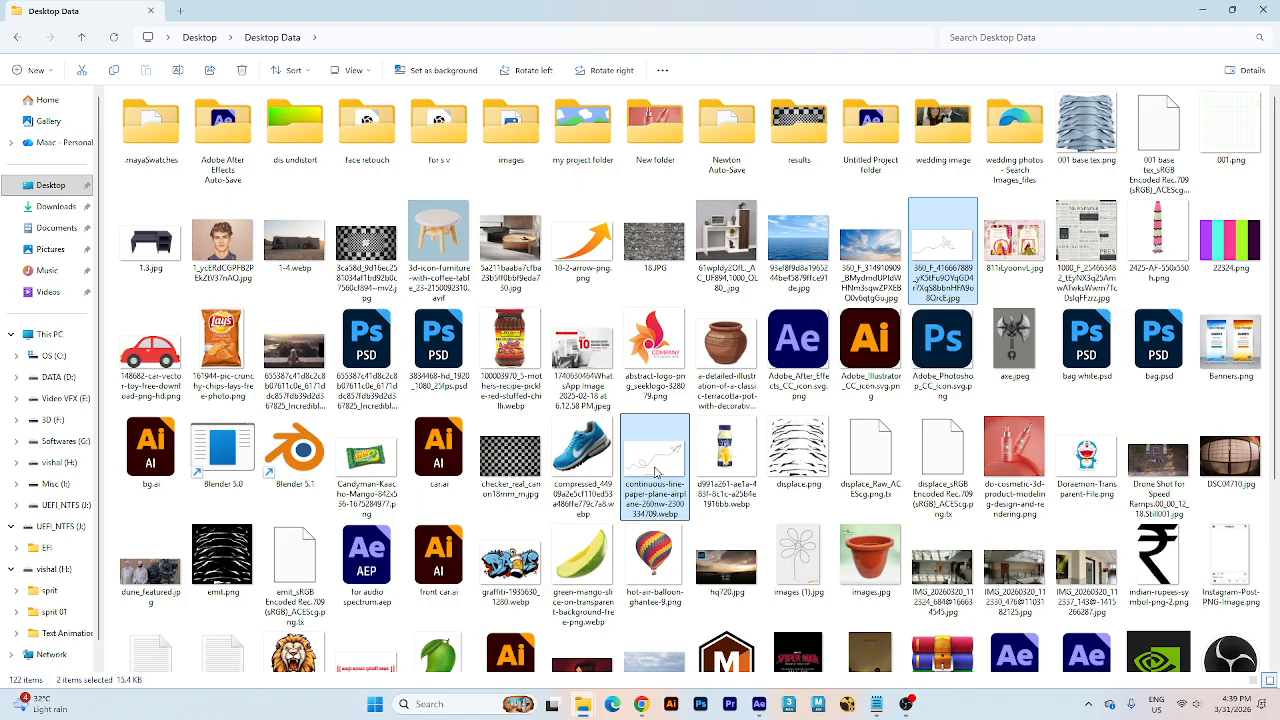
{"action": "double_click", "coordinate": [1086, 444]}
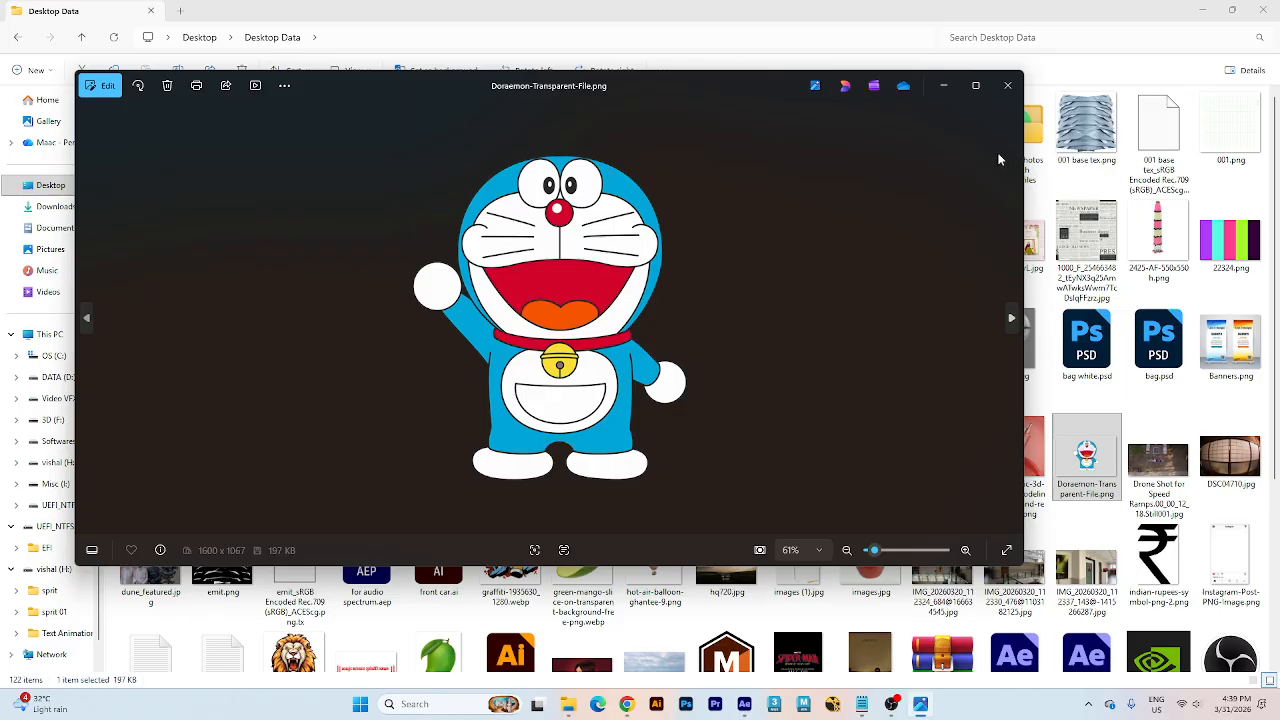
{"action": "left_click", "coordinate": [1005, 86]}
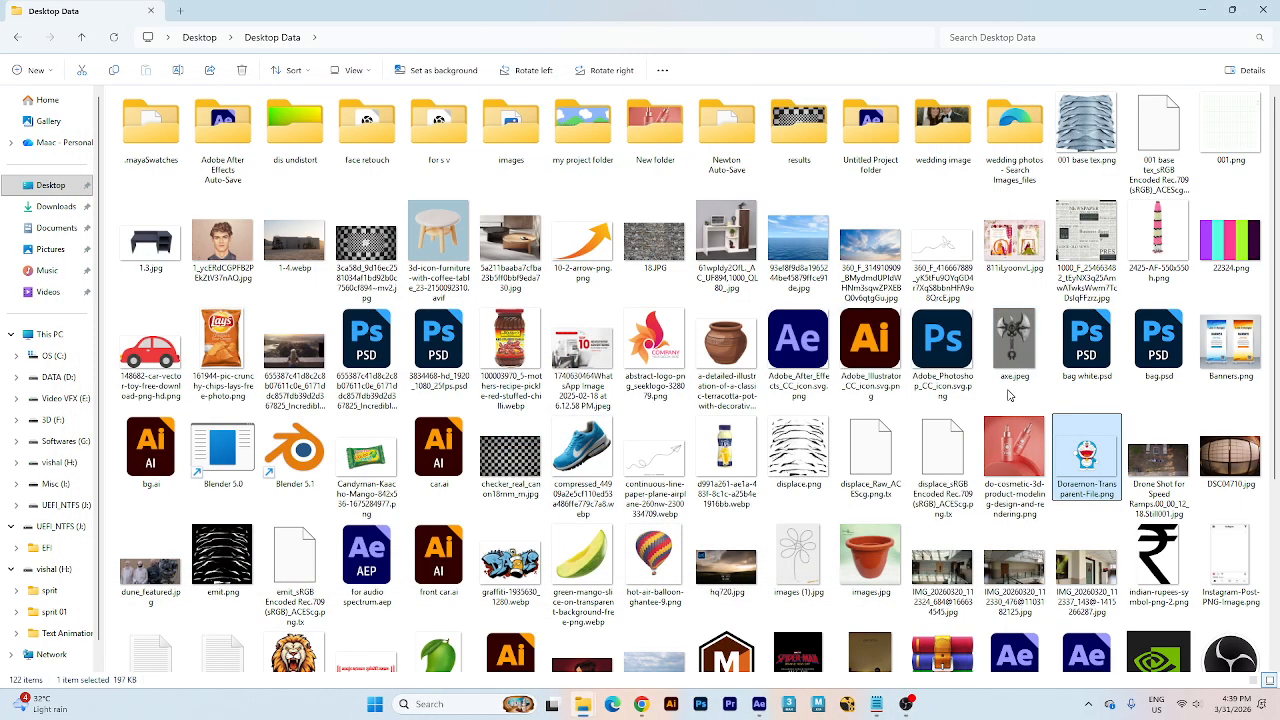
{"action": "left_click", "coordinate": [945, 248]}
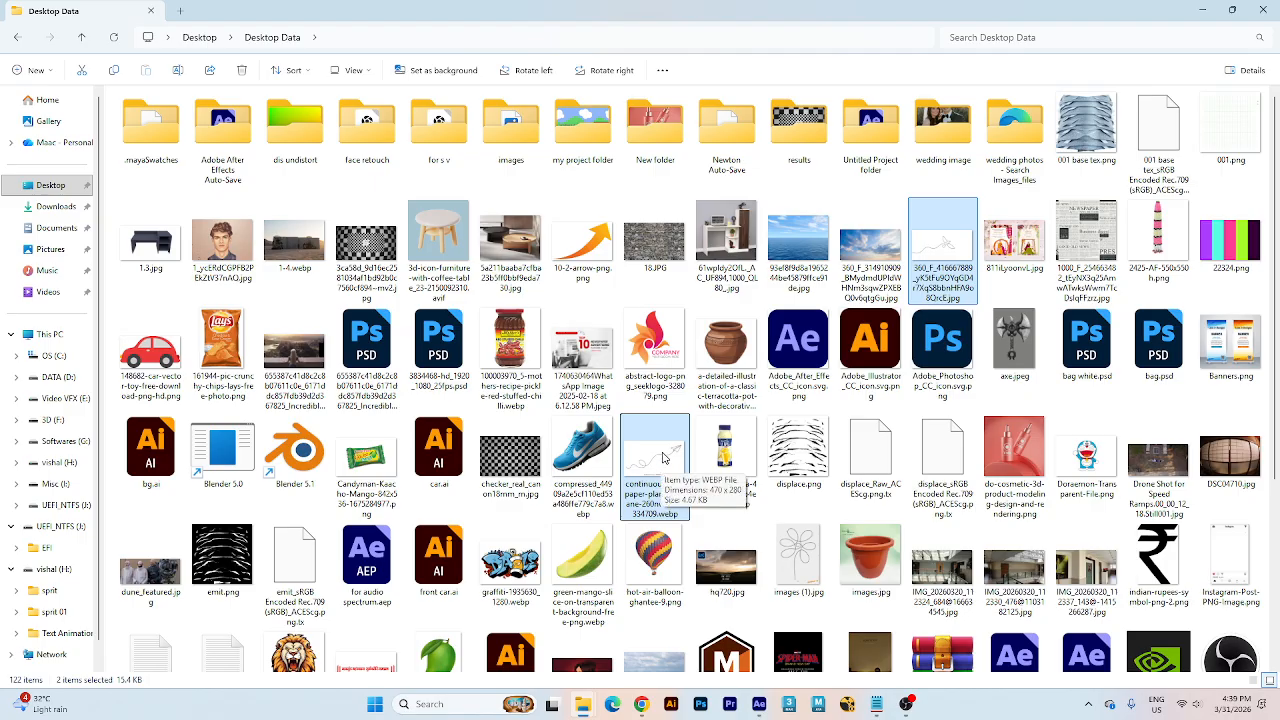
- Import 10-2-arrow-png.png from the Desktop Data folder into After Effects and create a 1920 x 1080 px composition named Comp 1
{"action": "mouse_move", "coordinate": [662, 457]}
{"action": "left_mouse_down"}
{"action": "mouse_move", "coordinate": [705, 520]}
{"action": "mouse_move", "coordinate": [755, 680]}
{"action": "mouse_move", "coordinate": [663, 455]}
{"action": "left_mouse_up"}
{"action": "left_click_drag", "start_coordinate": [585, 190], "coordinate": [126, 349]}
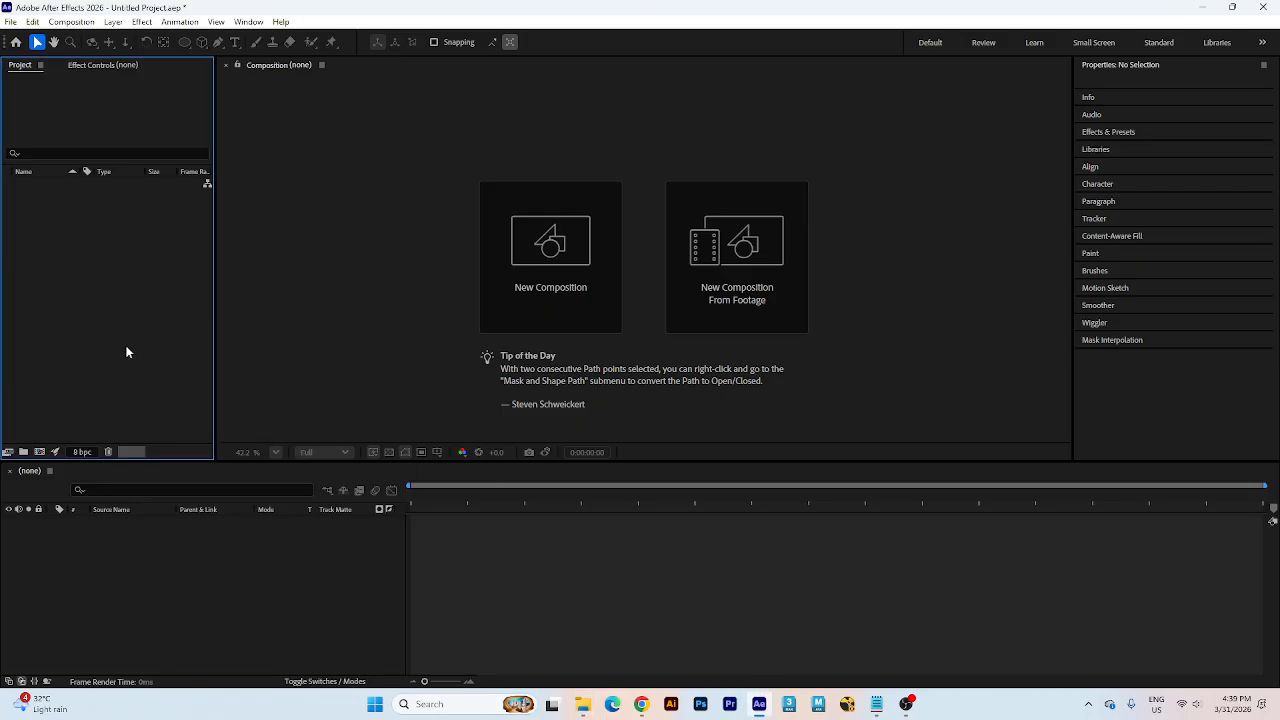
{"action": "left_click", "coordinate": [498, 233]}
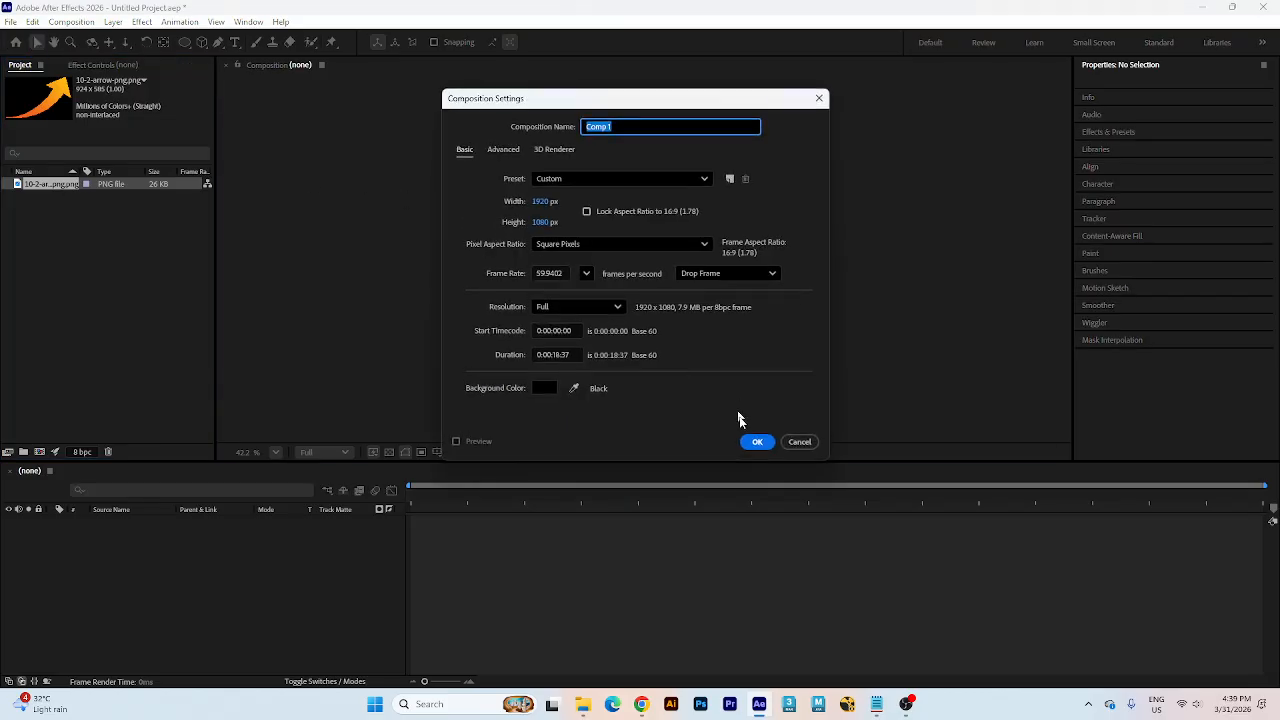
{"action": "left_click", "coordinate": [750, 440]}
- Add the arrow PNG to Comp 1 and enlarge it to about 129.4% scale
{"action": "left_click_drag", "start_coordinate": [43, 187], "coordinate": [120, 572]}
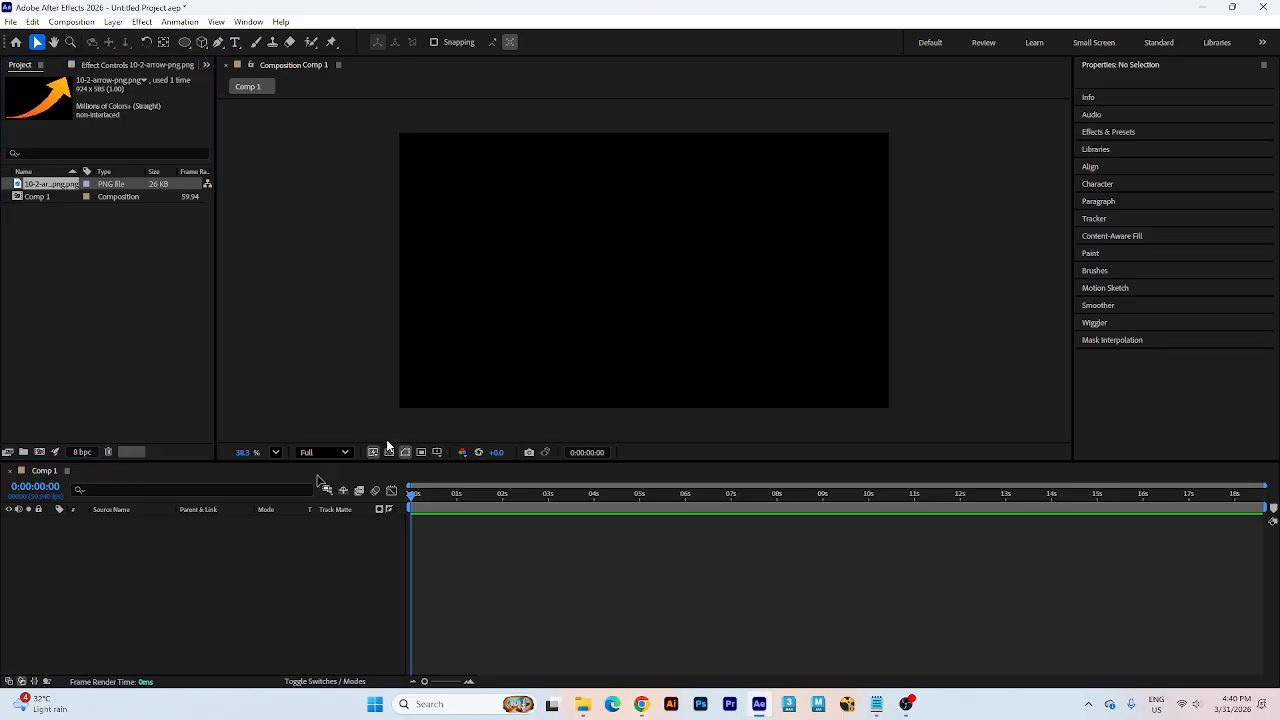
{"action": "left_click_drag", "start_coordinate": [758, 198], "coordinate": [797, 180]}
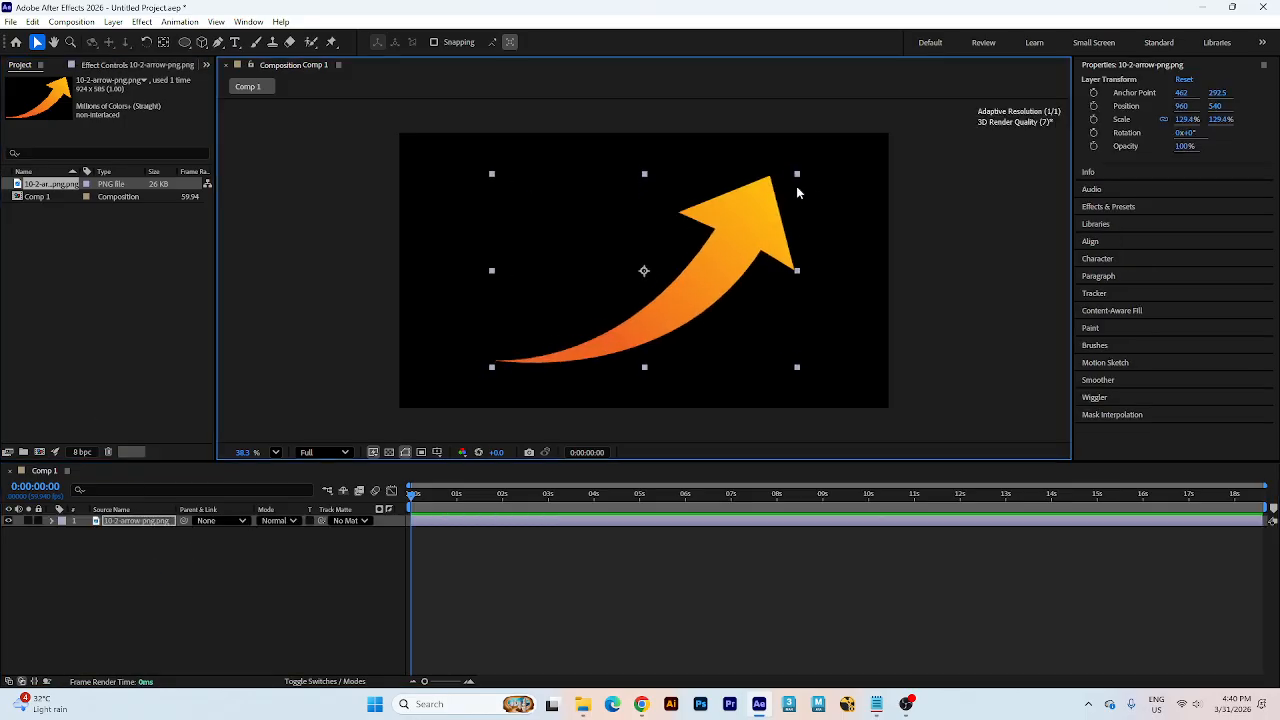
{"action": "left_click", "coordinate": [908, 222]}
- Trace the arrow's upper curved edge with the Pen tool, from the tail tip to the inner corner of the arrowhead
{"action": "scroll", "coordinate": [620, 203], "scroll_direction": "up", "scroll_amount": 1}
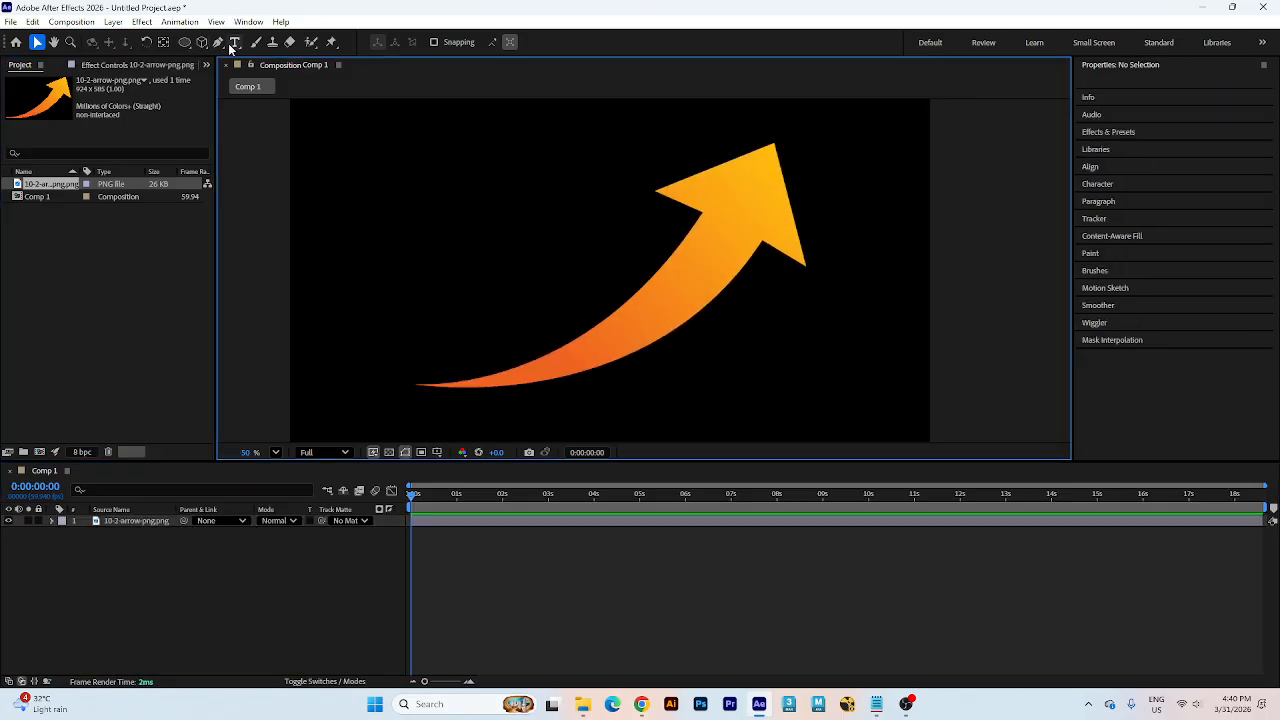
{"action": "left_click", "coordinate": [220, 43]}
{"action": "scroll", "coordinate": [414, 386], "scroll_direction": "up", "scroll_amount": 2}
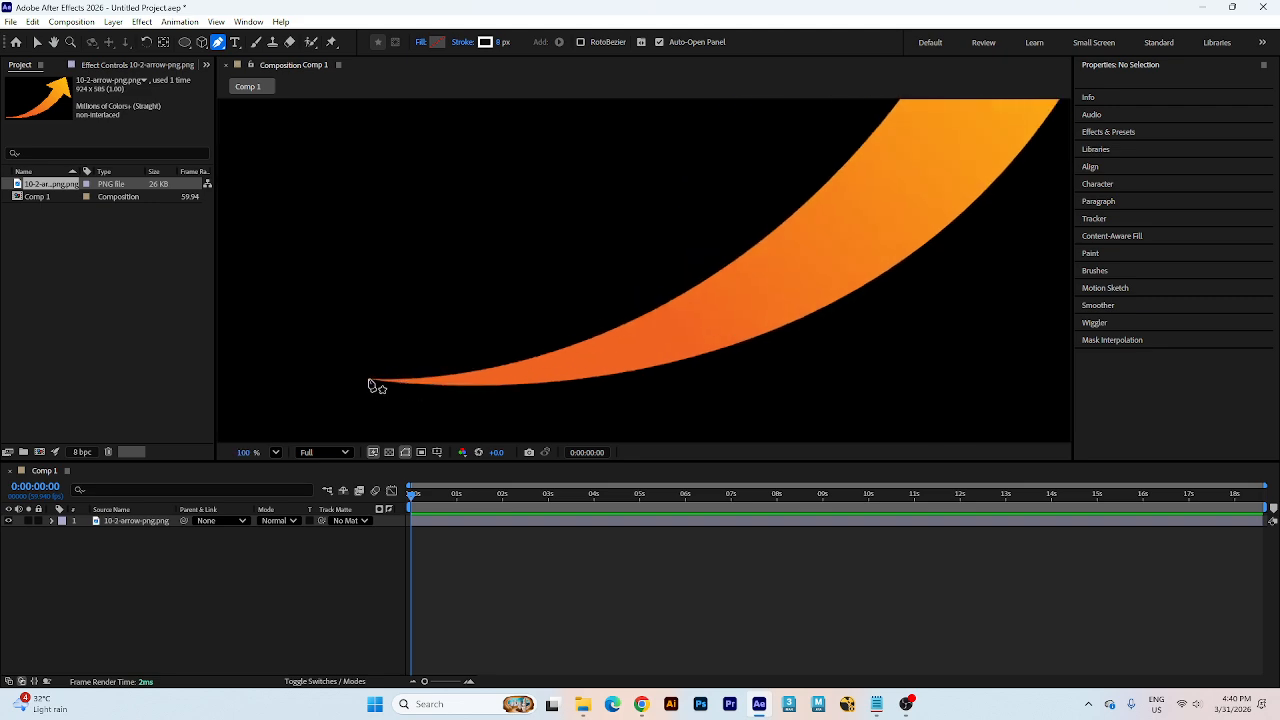
{"action": "left_click", "coordinate": [368, 379]}
{"action": "scroll", "coordinate": [405, 311], "scroll_direction": "down", "scroll_amount": 3}
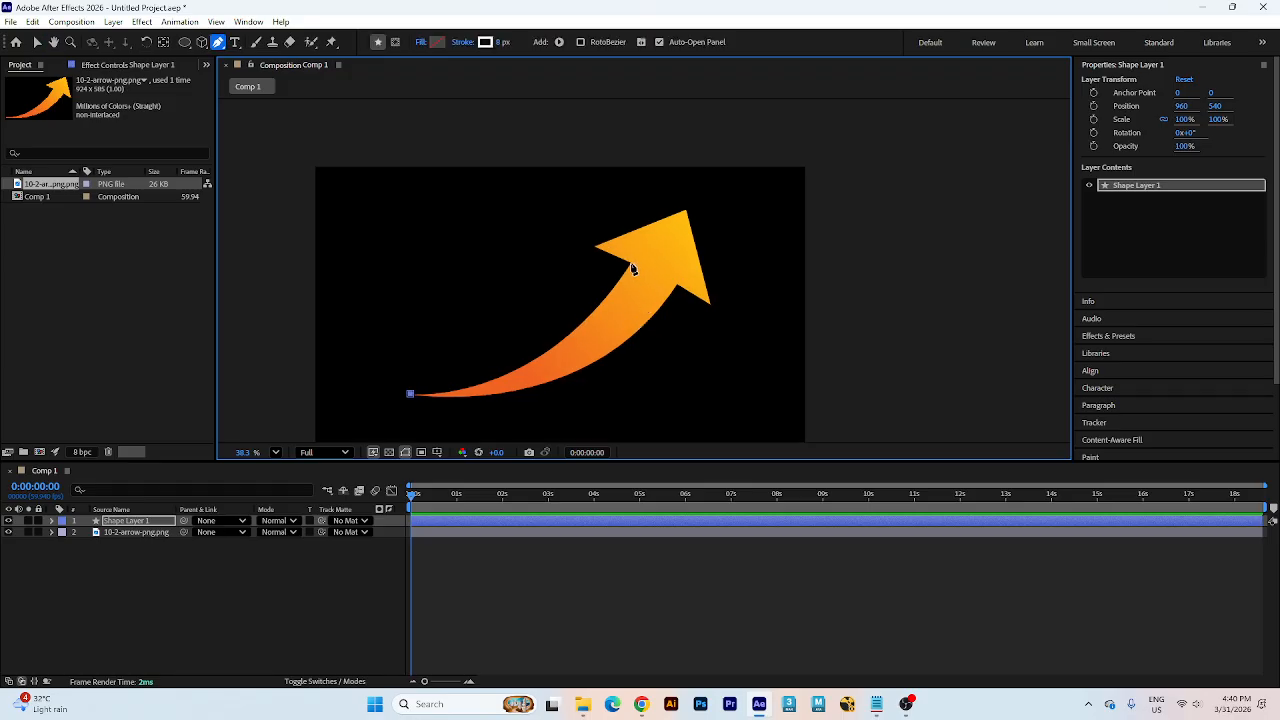
{"action": "left_click_drag", "start_coordinate": [632, 268], "coordinate": [715, 129]}
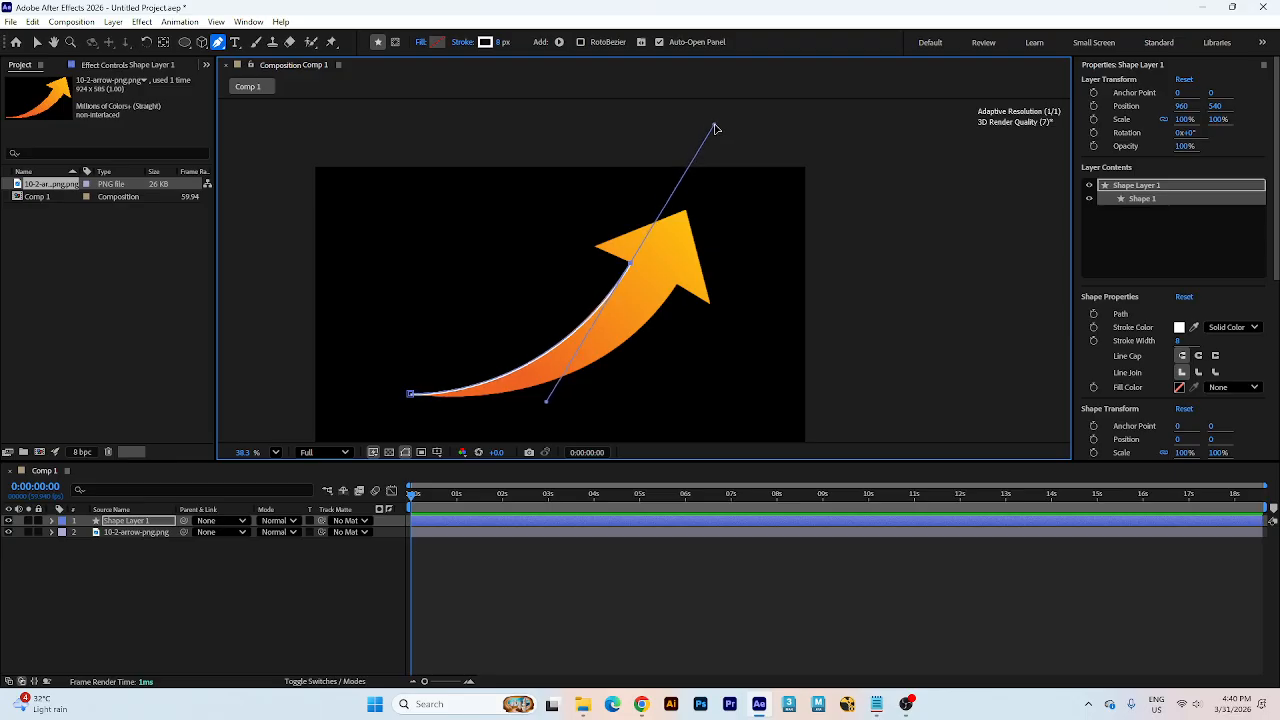
- Continue the pen path around the arrowhead's corners, ending at the inner corner on its lower side
{"action": "scroll", "coordinate": [620, 258], "scroll_direction": "up", "scroll_amount": 3}
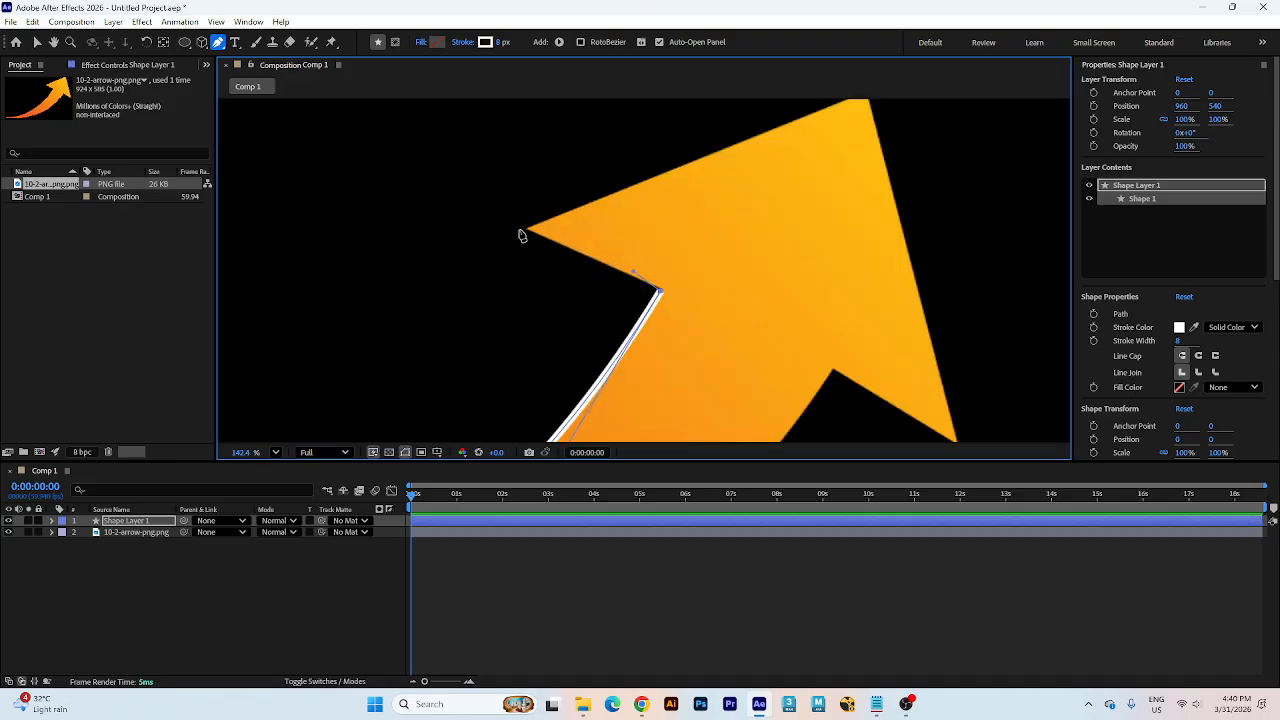
{"action": "left_click", "coordinate": [527, 230]}
{"action": "left_click_drag", "start_coordinate": [729, 215], "coordinate": [574, 262]}
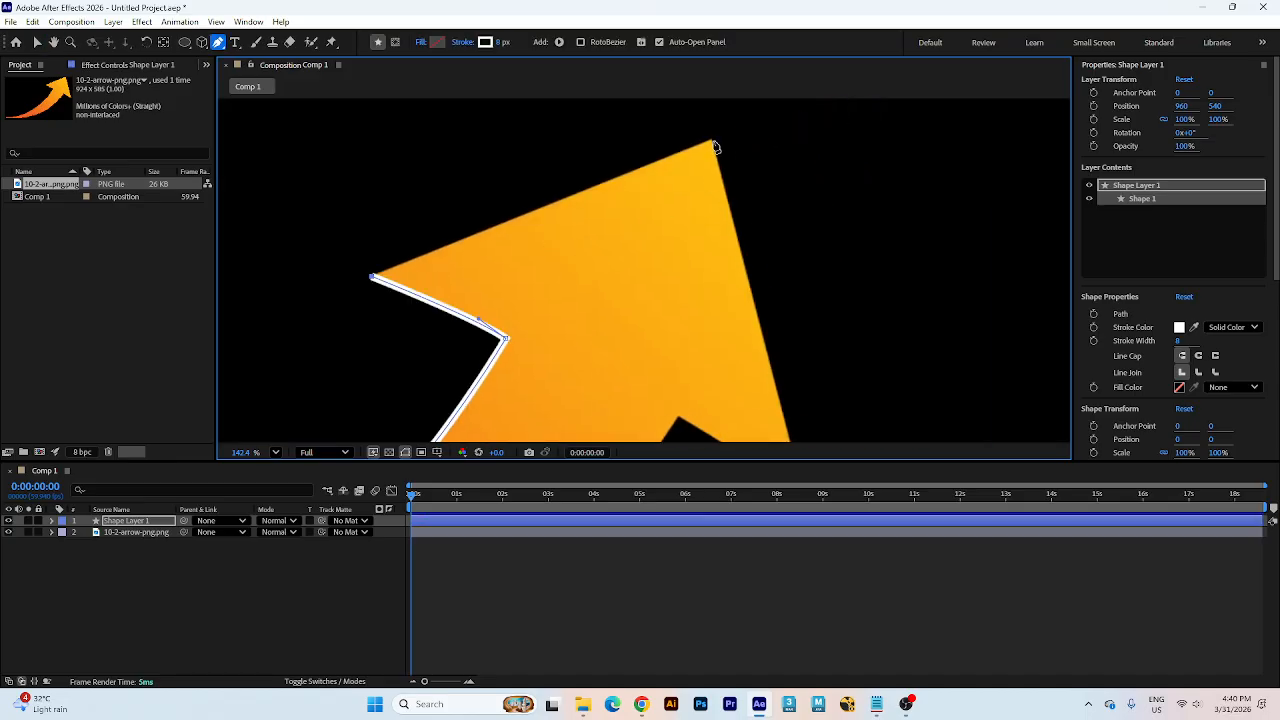
{"action": "left_click_drag", "start_coordinate": [763, 318], "coordinate": [707, 251]}
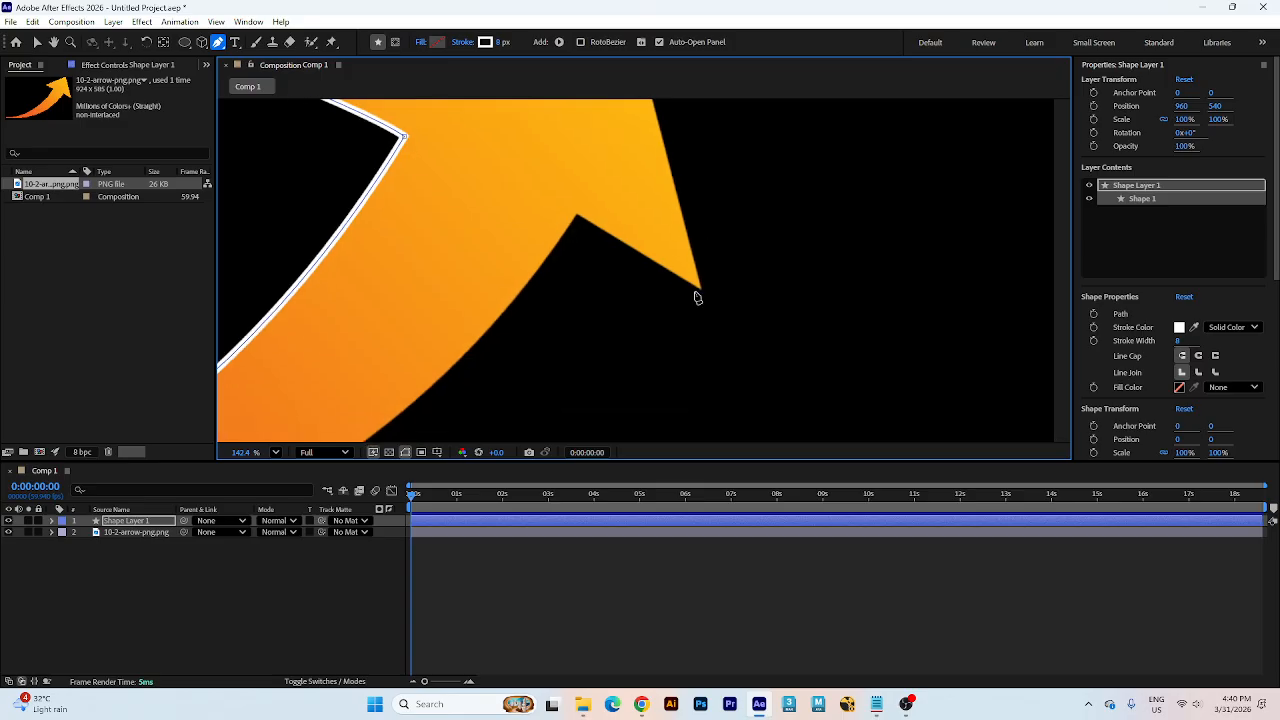
{"action": "left_click", "coordinate": [700, 289]}
{"action": "left_click", "coordinate": [577, 216]}
- Close the pen path at the tail tip with a curve along the arrow's lower edge and deselect the outline
{"action": "scroll", "coordinate": [665, 268], "scroll_direction": "down", "scroll_amount": 3}
{"action": "left_click_drag", "start_coordinate": [607, 297], "coordinate": [737, 177]}
{"action": "scroll", "coordinate": [692, 227], "scroll_direction": "down", "scroll_amount": 3}
{"action": "left_click_drag", "start_coordinate": [451, 306], "coordinate": [616, 245]}
{"action": "scroll", "coordinate": [446, 307], "scroll_direction": "down", "scroll_amount": 1}
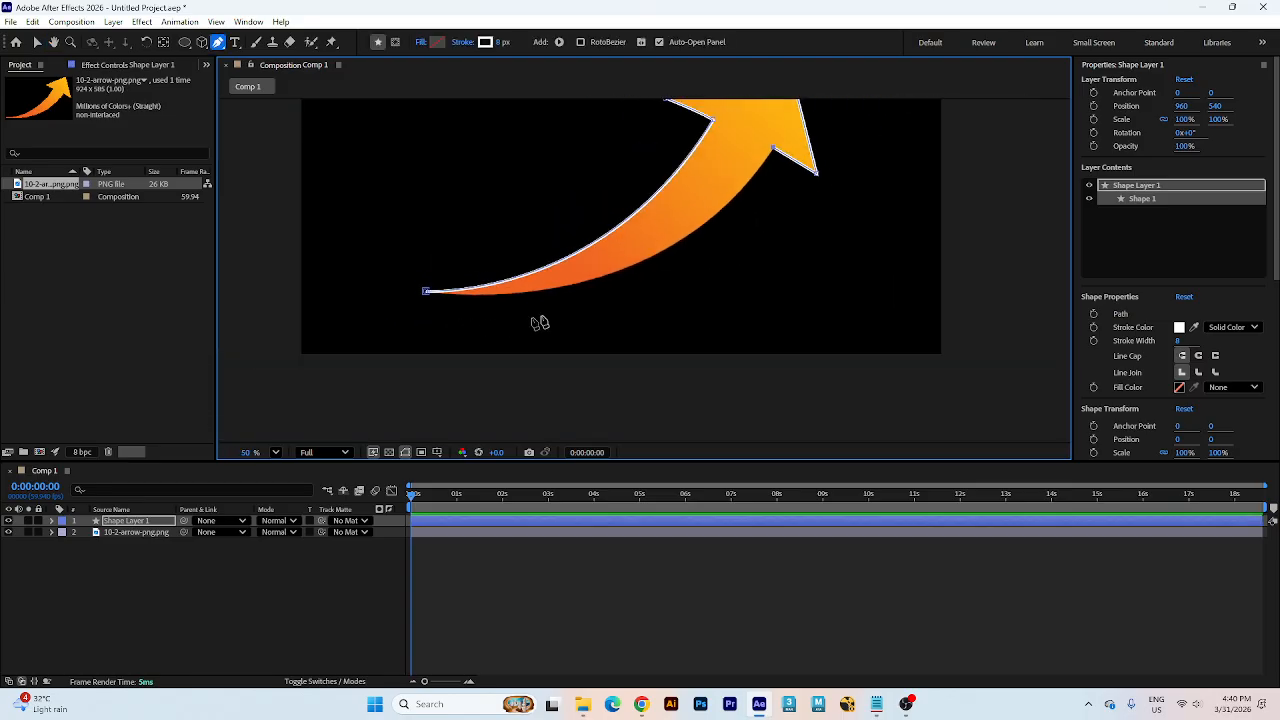
{"action": "left_click_drag", "start_coordinate": [540, 322], "coordinate": [465, 361]}
{"action": "left_click_drag", "start_coordinate": [352, 330], "coordinate": [448, 331]}
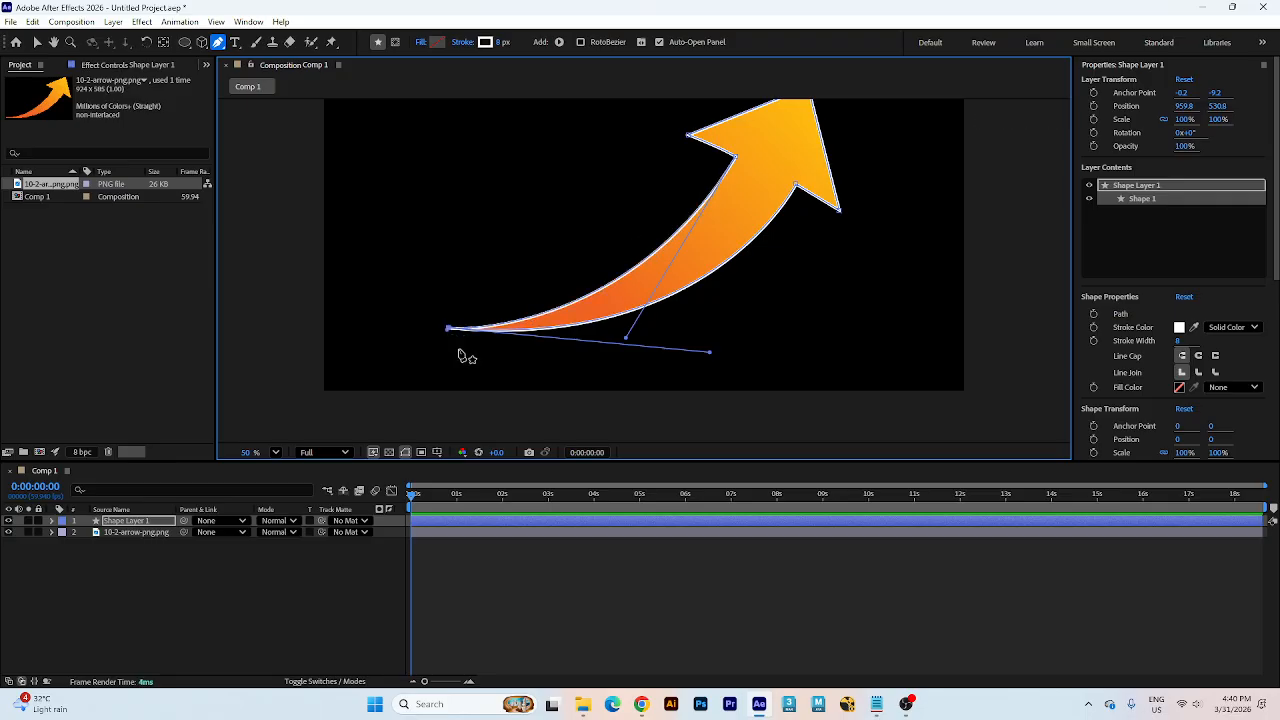
{"action": "left_click", "coordinate": [37, 43]}
{"action": "scroll", "coordinate": [722, 328], "scroll_direction": "down", "scroll_amount": 4}
{"action": "left_click", "coordinate": [993, 307]}
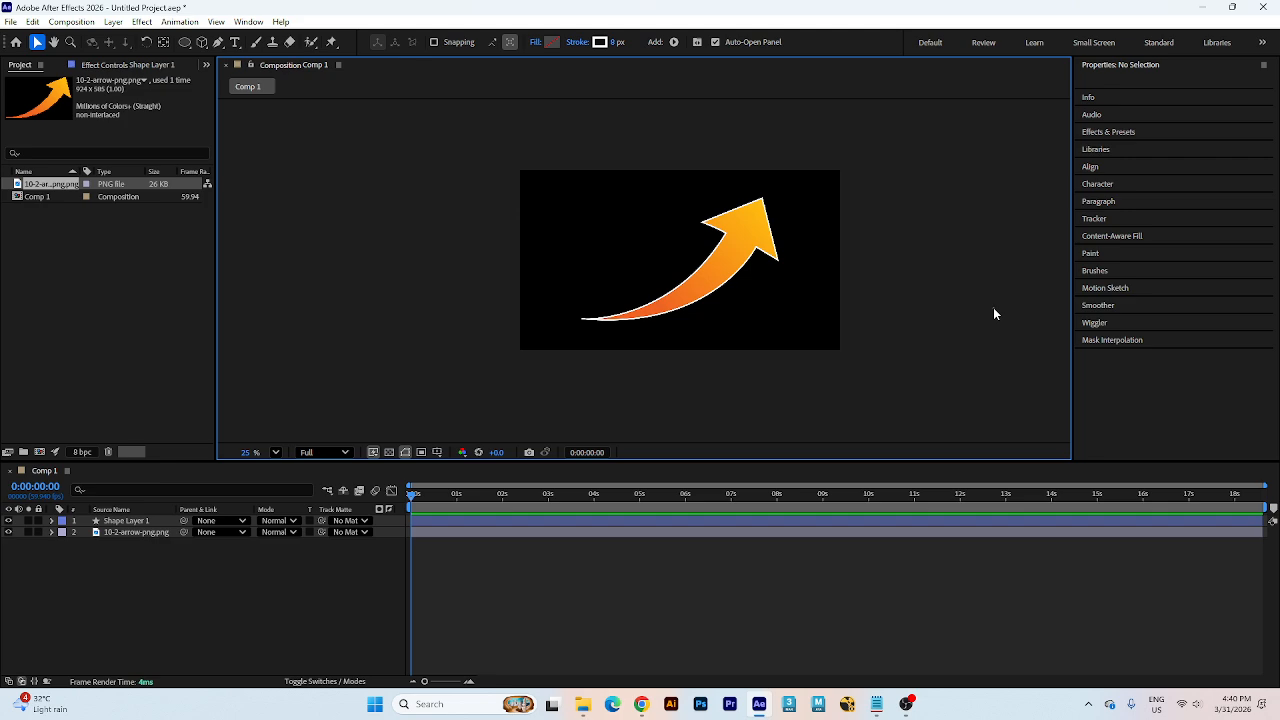
- Hide the arrow PNG layer, then add Trim Paths to Shape Layer 1 and expand its settings
{"action": "scroll", "coordinate": [696, 272], "scroll_direction": "up", "scroll_amount": 2}
{"action": "left_click", "coordinate": [8, 532]}
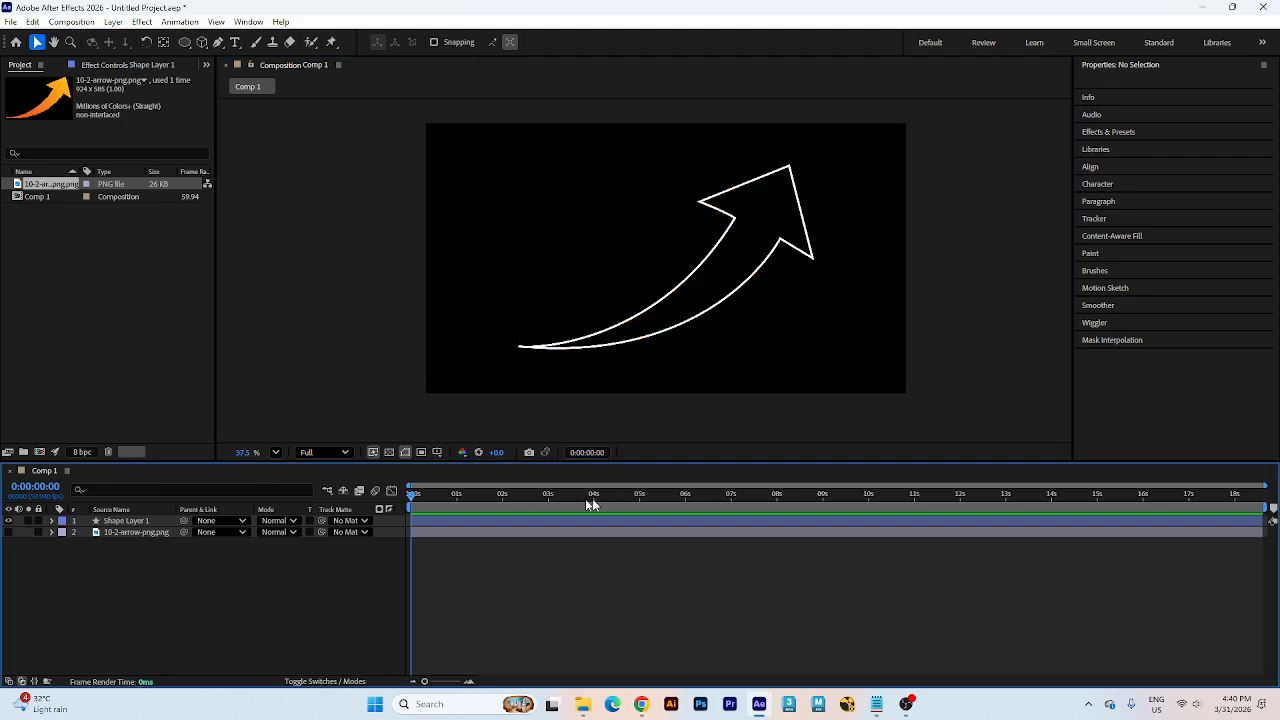
{"action": "left_click_drag", "start_coordinate": [446, 509], "coordinate": [406, 514]}
{"action": "left_click", "coordinate": [114, 522]}
{"action": "left_click", "coordinate": [52, 521]}
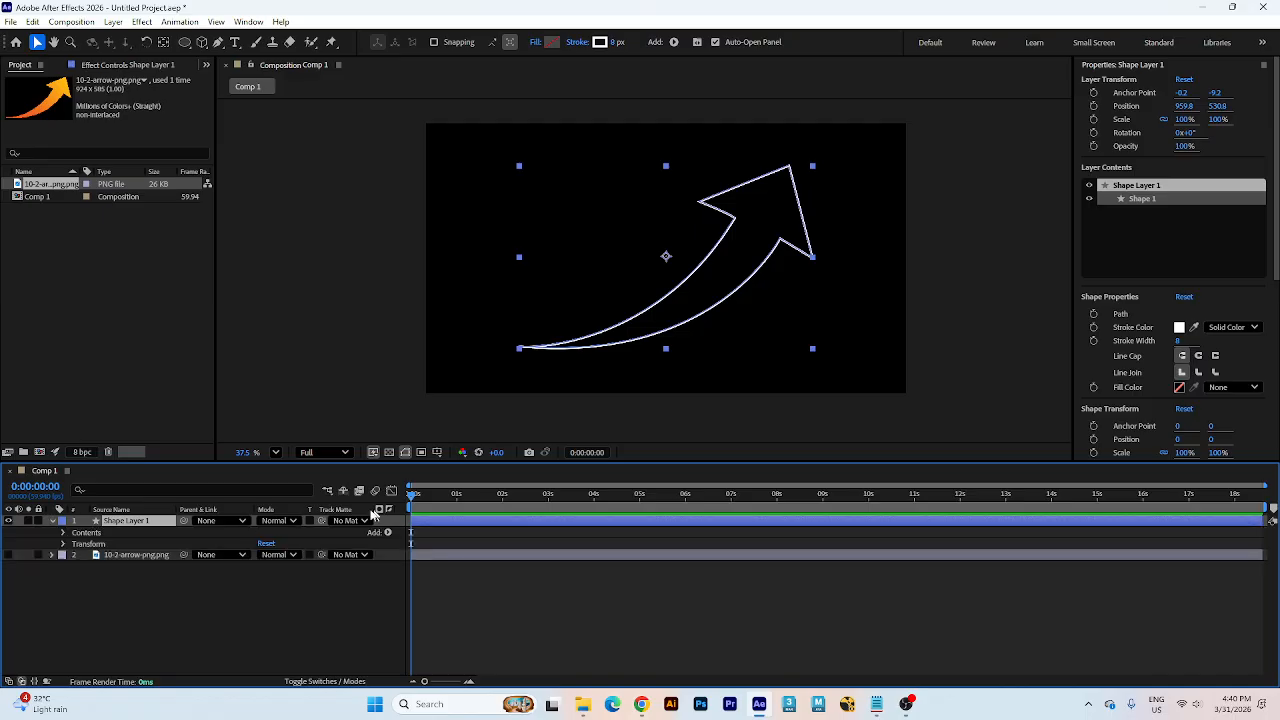
{"action": "left_click", "coordinate": [388, 533]}
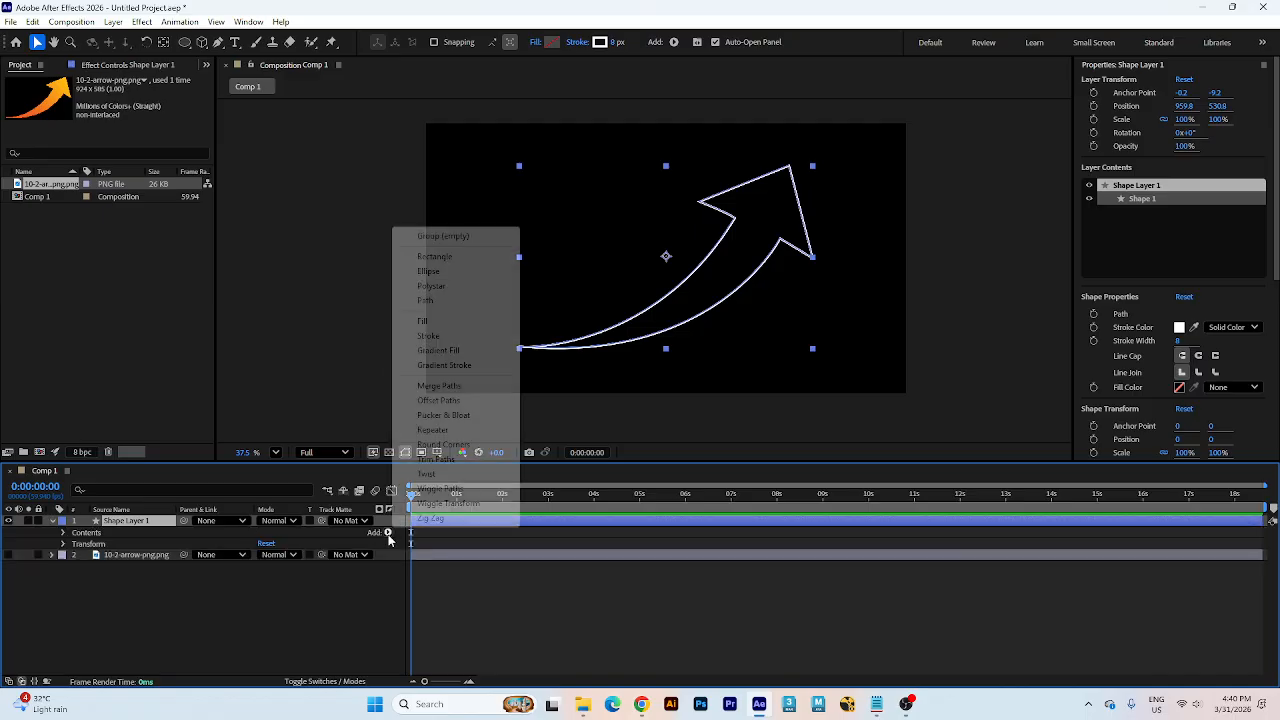
{"action": "left_click", "coordinate": [440, 459]}
{"action": "left_click", "coordinate": [75, 555]}
- Keyframe the Trim Paths End from 0% at the start to 100% at 0:00:00:50
{"action": "left_click_drag", "start_coordinate": [266, 578], "coordinate": [104, 583]}
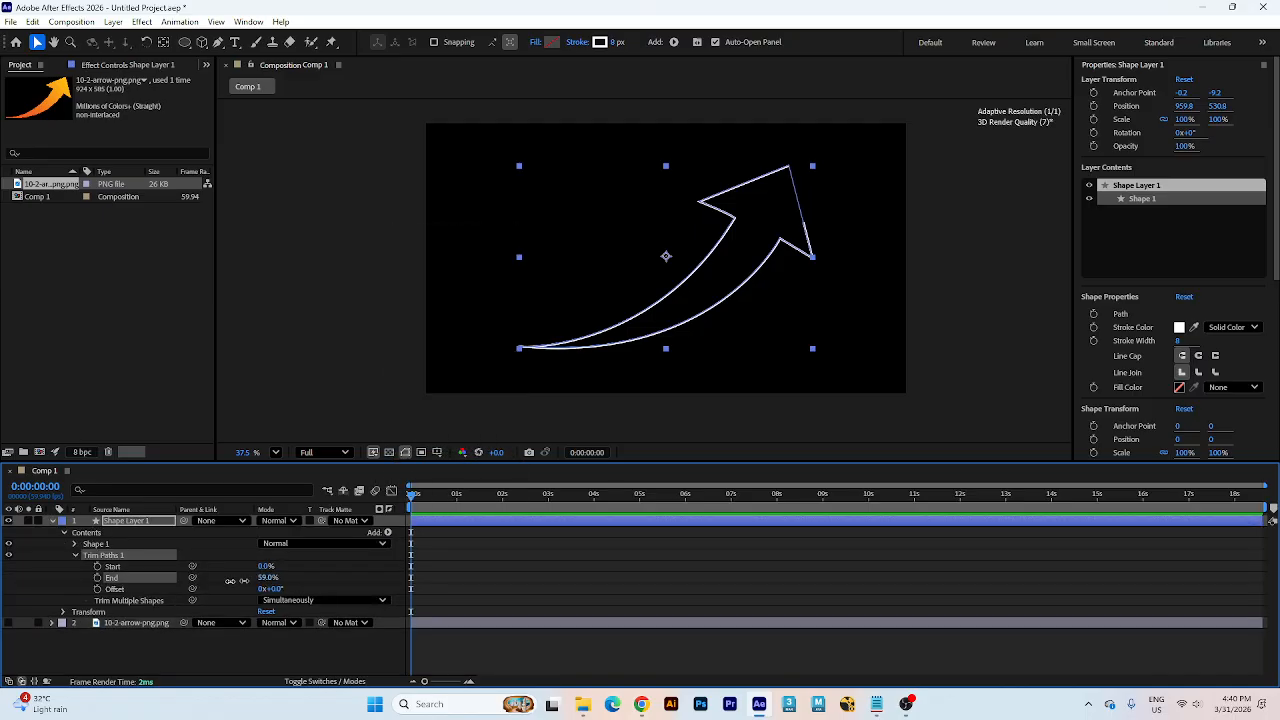
{"action": "left_click", "coordinate": [97, 578]}
{"action": "key", "text": "shift+Page_Down"}
{"action": "key", "text": "shift+Page_Down"}
{"action": "key", "text": "shift+Page_Down"}
{"action": "key", "text": "shift+Page_Down"}
{"action": "key", "text": "shift+Page_Down"}
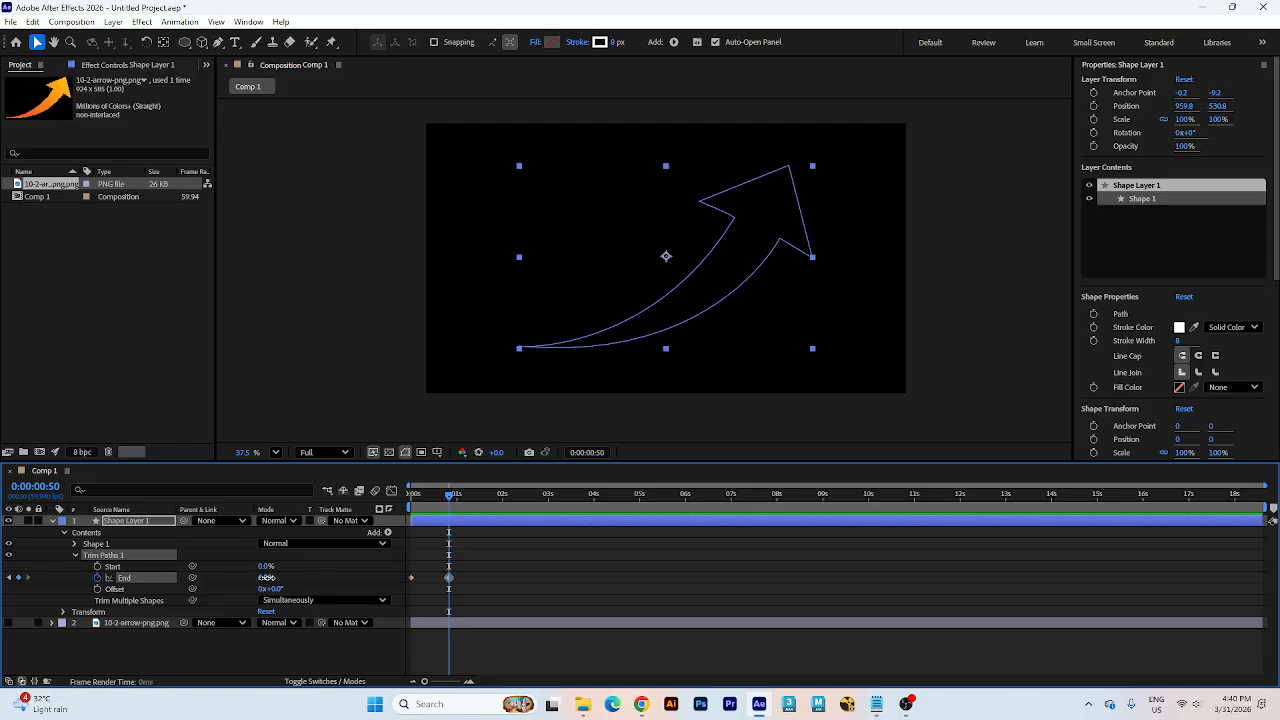
{"action": "left_click_drag", "start_coordinate": [266, 578], "coordinate": [404, 566]}
- Apply Easy Ease to both End keyframes and preview the outline drawing from the start
{"action": "left_click_drag", "start_coordinate": [449, 497], "coordinate": [404, 508]}
{"action": "left_click_drag", "start_coordinate": [468, 546], "coordinate": [394, 598]}
{"action": "key", "text": "F9"}
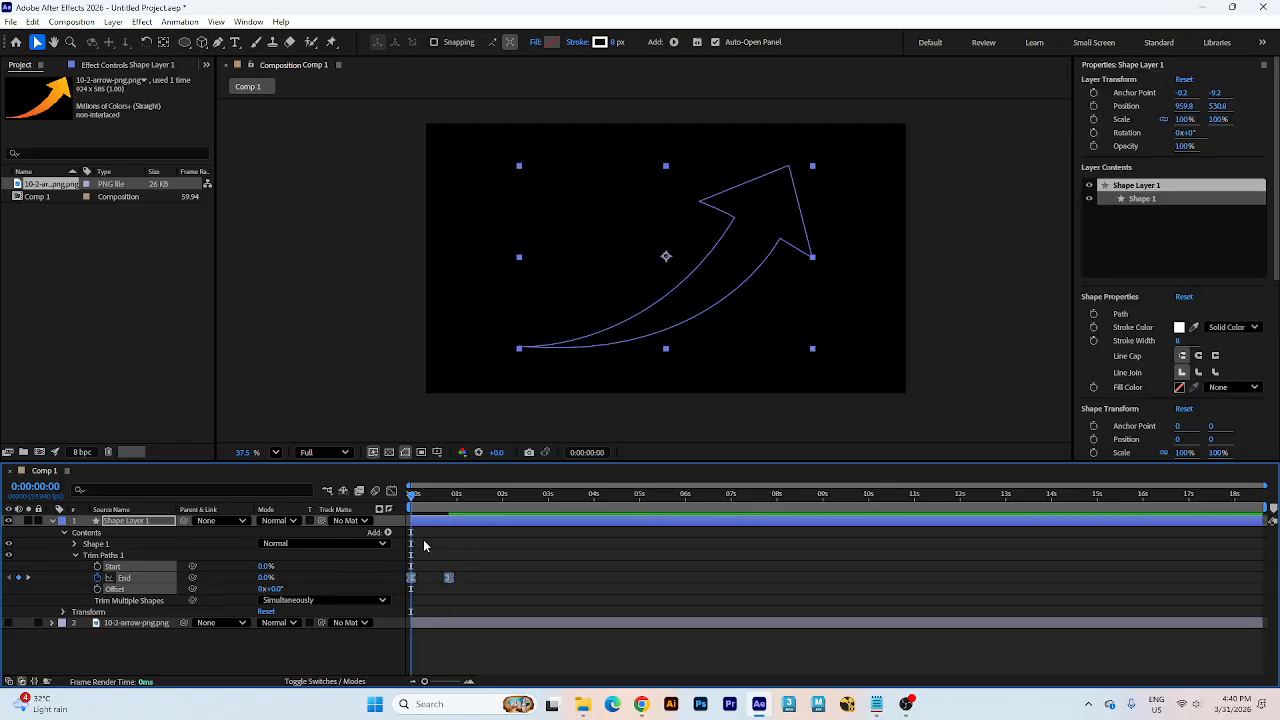
{"action": "key", "text": "space"}
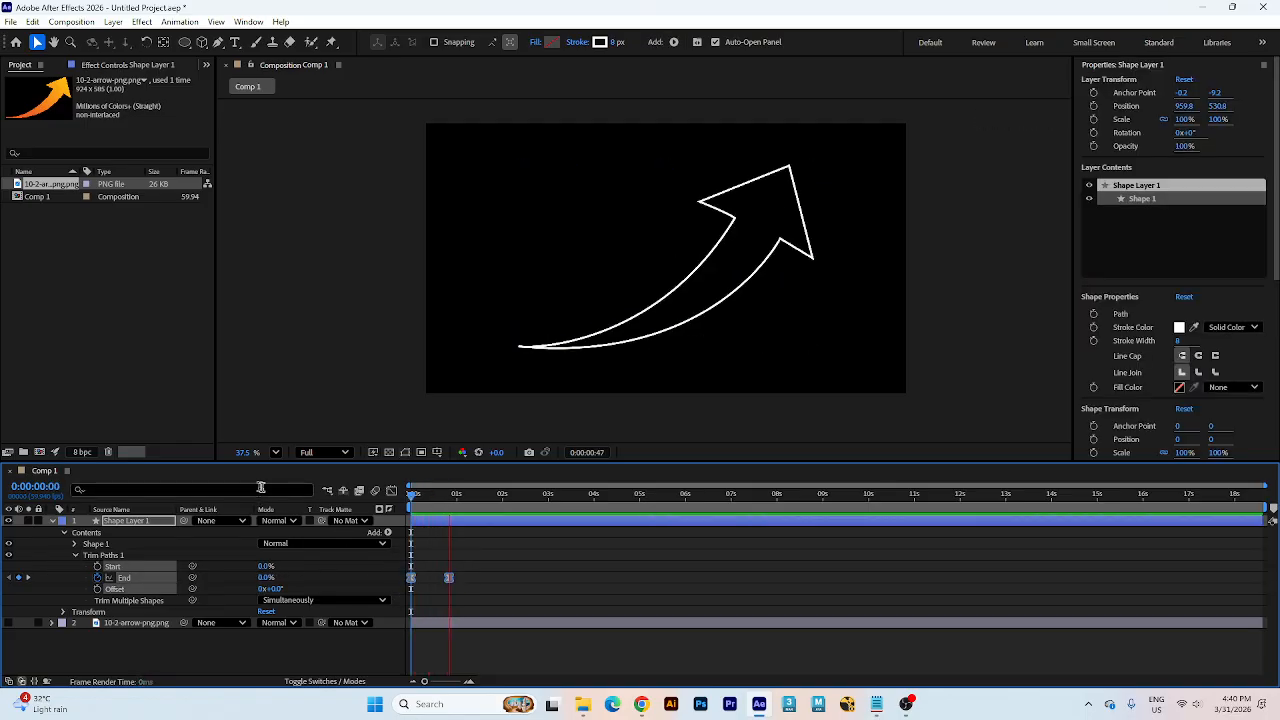
{"action": "left_click", "coordinate": [515, 577]}
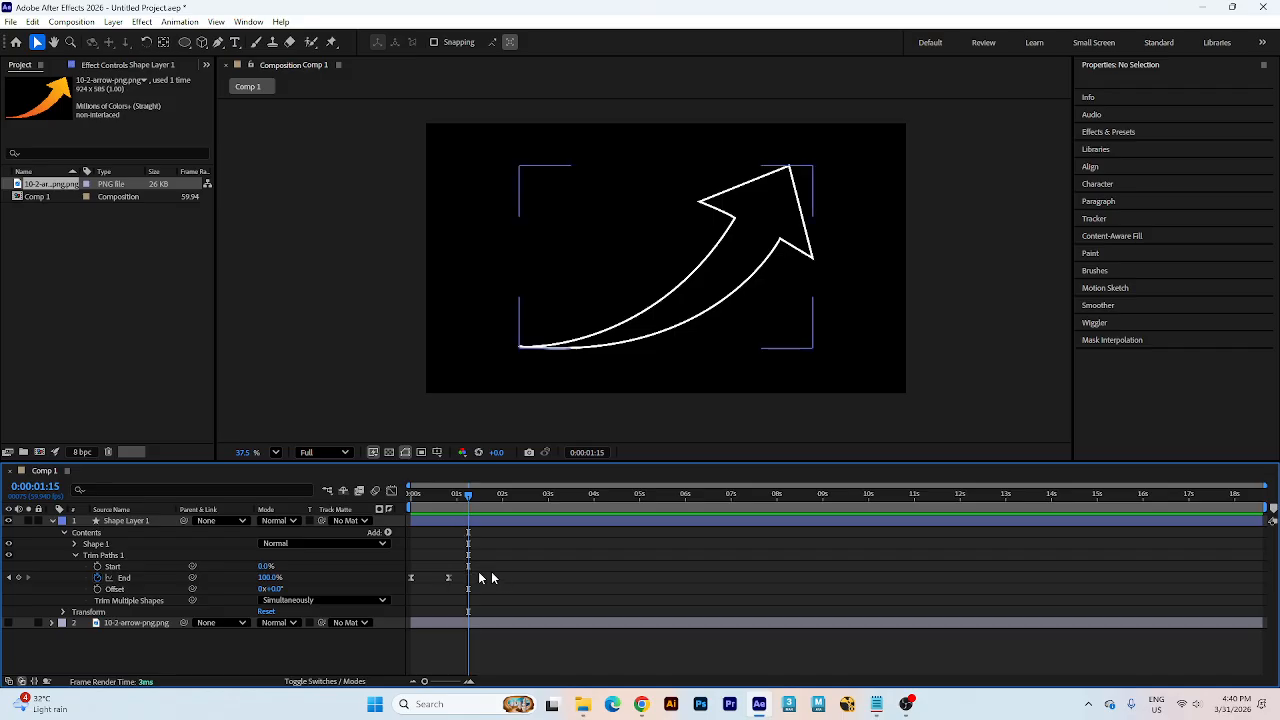
- Slow the outline drawing by moving its last End keyframe to 0:00:02:02 and preview it from the start
{"action": "left_click_drag", "start_coordinate": [448, 579], "coordinate": [504, 578]}
{"action": "key", "text": "Home"}
{"action": "key", "text": "space"}
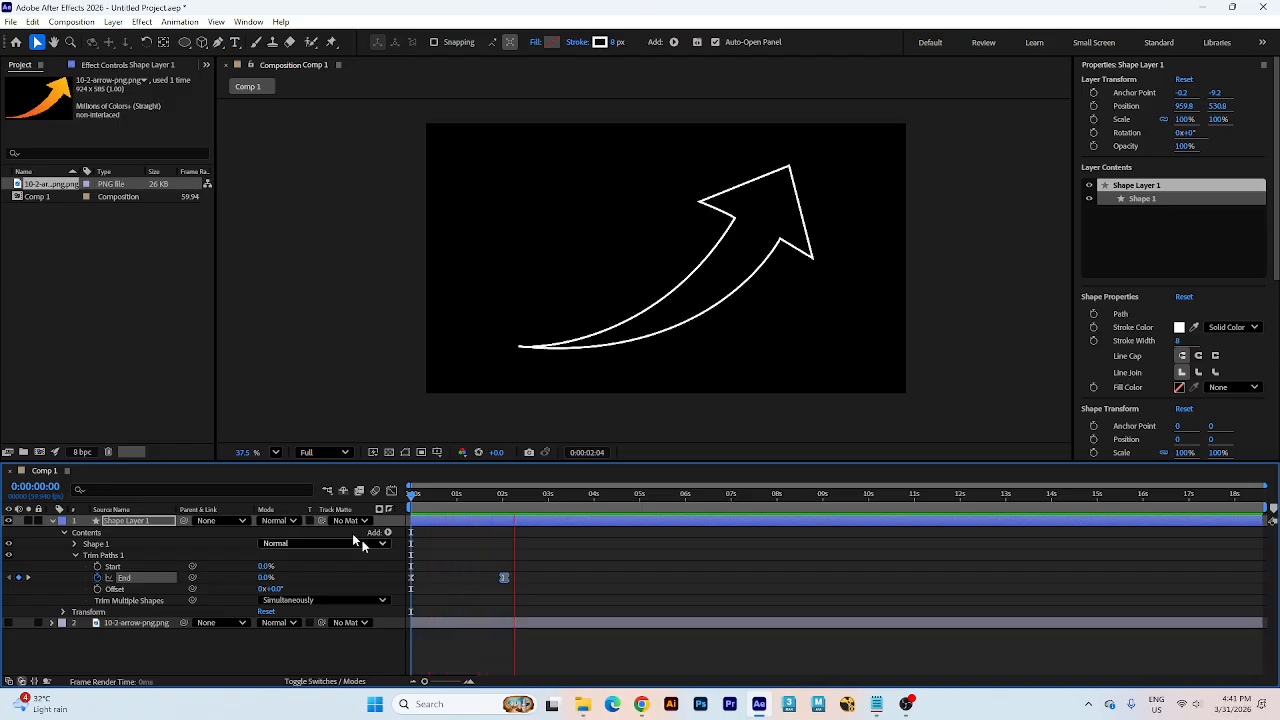
{"action": "key", "text": "space"}
- At 0:00:01:42, make the arrow PNG layer visible again and set its opacity to 0%
{"action": "mouse_move", "coordinate": [504, 506]}
{"action": "left_mouse_down"}
{"action": "mouse_move", "coordinate": [491, 506]}
{"action": "mouse_move", "coordinate": [505, 508]}
{"action": "left_mouse_up"}
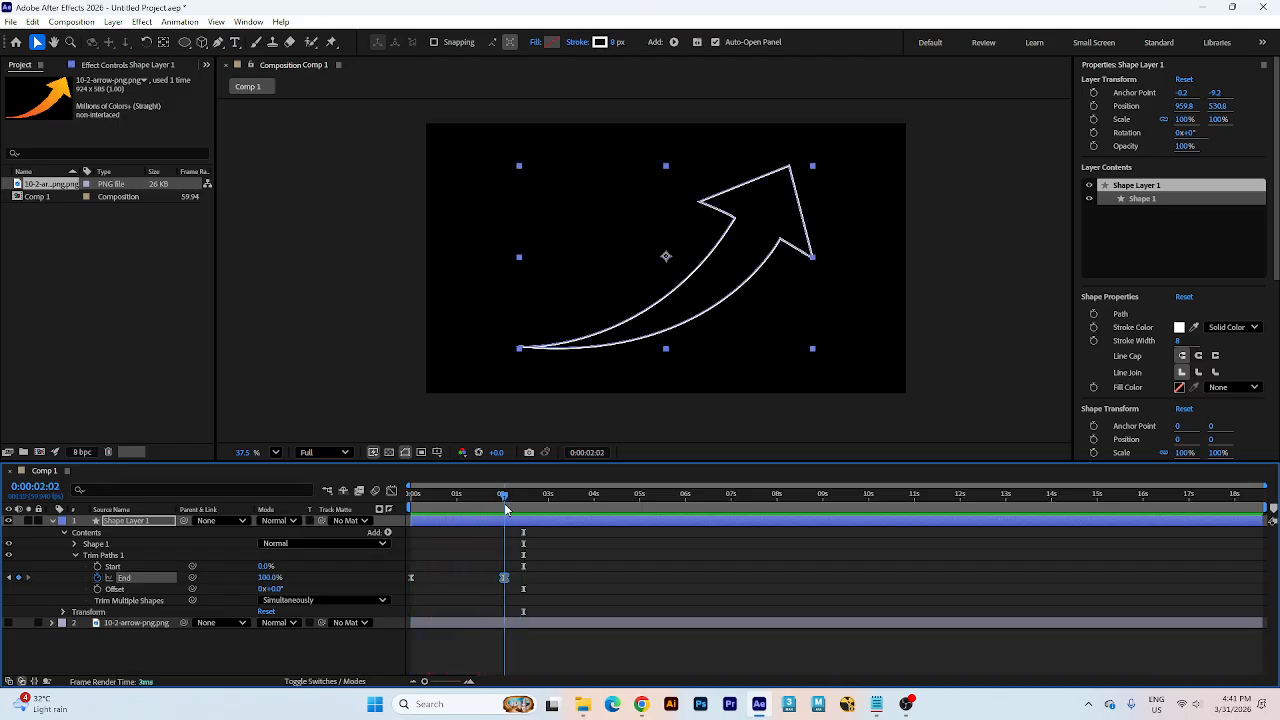
{"action": "key", "text": "Page_Up"}
{"action": "key", "text": "Page_Up"}
{"action": "key", "text": "Page_Up"}
{"action": "key", "text": "Page_Up"}
{"action": "key", "text": "Page_Up"}
{"action": "key", "text": "Page_Up"}
{"action": "key", "text": "Page_Up"}
{"action": "key", "text": "Page_Up"}
{"action": "key", "text": "Page_Up"}
{"action": "key", "text": "Page_Up"}
{"action": "key", "text": "Page_Up"}
{"action": "key", "text": "Page_Up"}
{"action": "key", "text": "Page_Up"}
{"action": "key", "text": "Page_Up"}
{"action": "key", "text": "Page_Up"}
{"action": "key", "text": "Page_Up"}
{"action": "key", "text": "Page_Up"}
{"action": "key", "text": "Page_Up"}
{"action": "key", "text": "Page_Up"}
{"action": "key", "text": "Page_Up"}
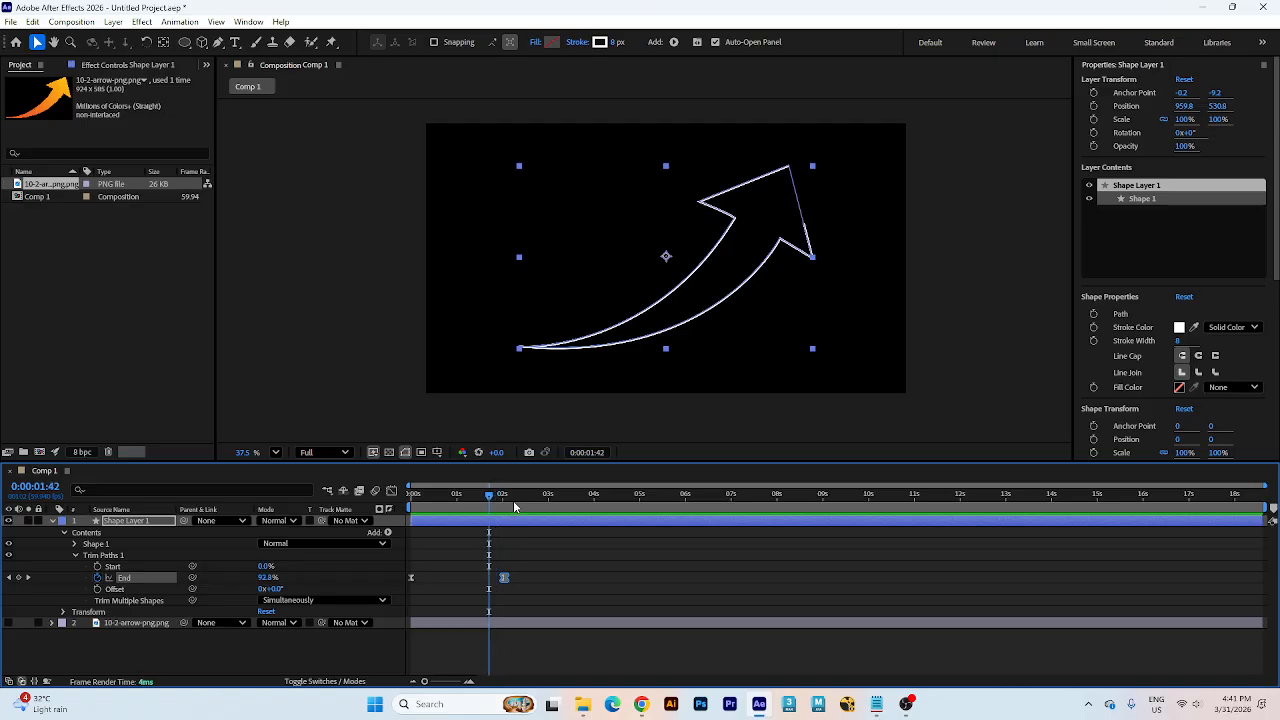
{"action": "left_click", "coordinate": [612, 577]}
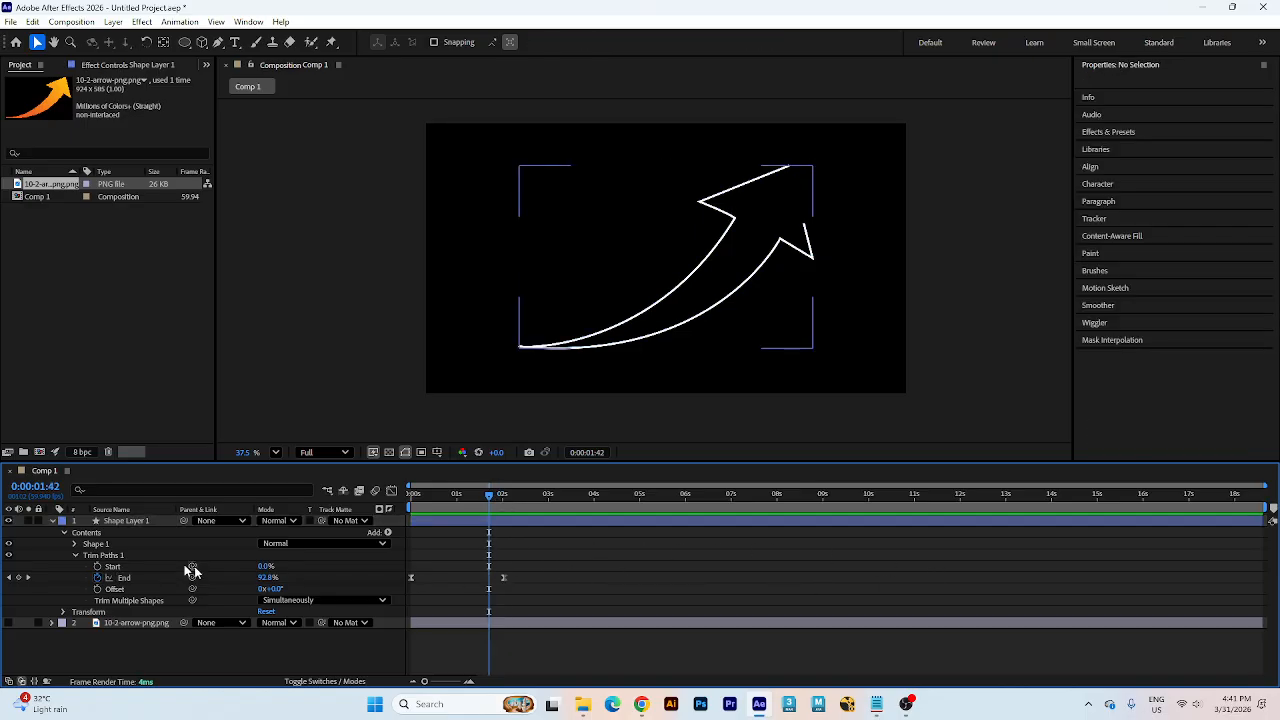
{"action": "left_click", "coordinate": [8, 622]}
{"action": "left_click", "coordinate": [136, 622]}
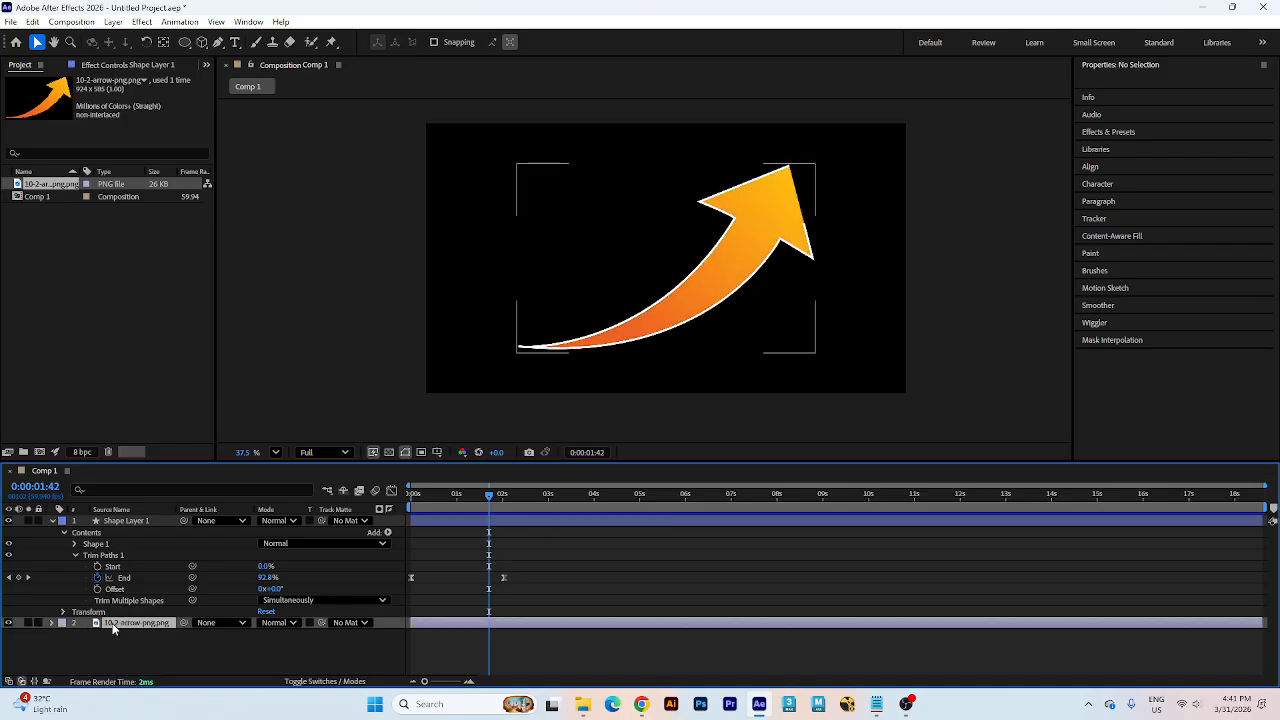
{"action": "key", "text": "t"}
{"action": "left_click_drag", "start_coordinate": [268, 636], "coordinate": [86, 651]}
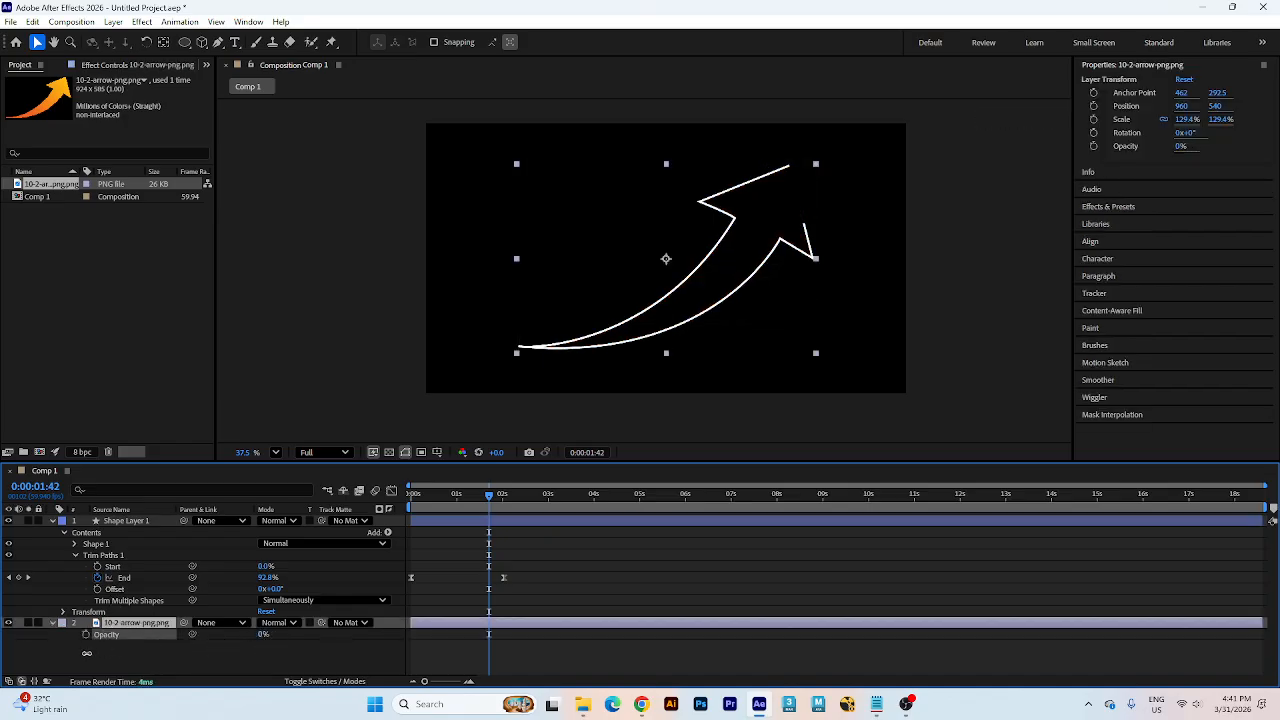
{"action": "left_click", "coordinate": [366, 663]}
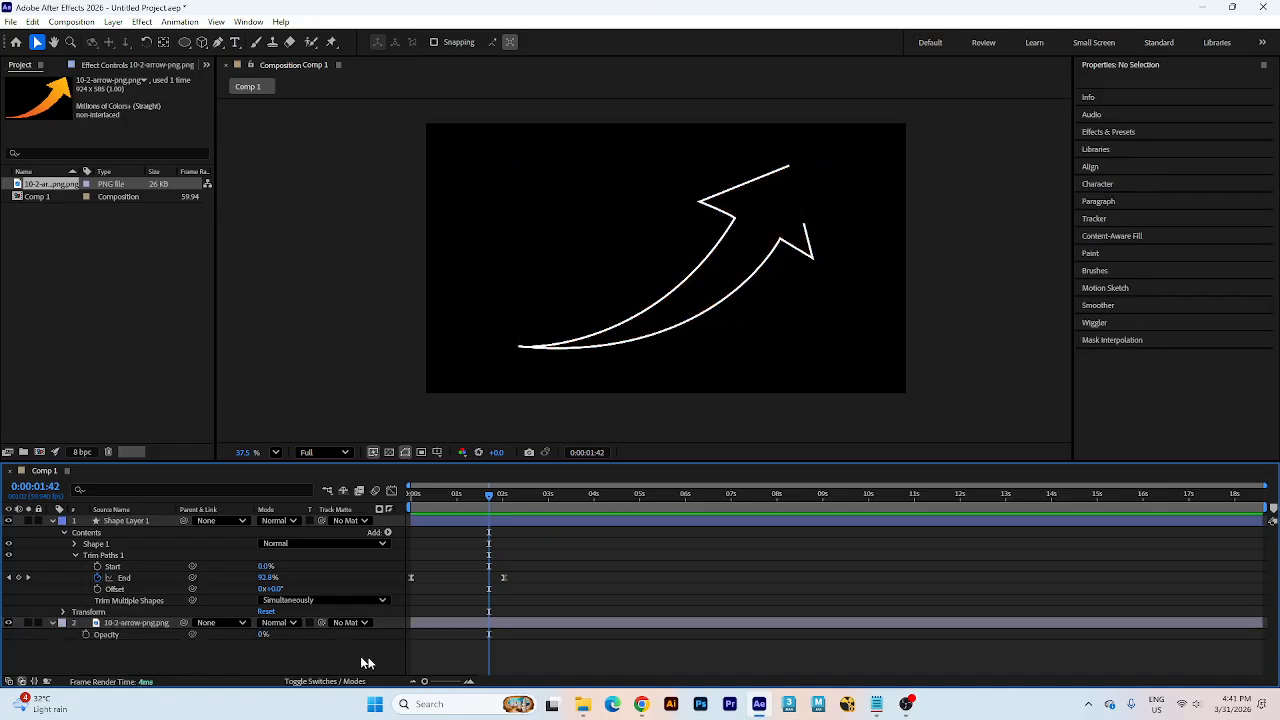
- Add opacity keyframes at 0:00:01:42 to both Shape Layer 1 and the arrow PNG, and reveal the shape's keyframed properties
{"action": "left_click", "coordinate": [127, 524]}
{"action": "key", "text": "t"}
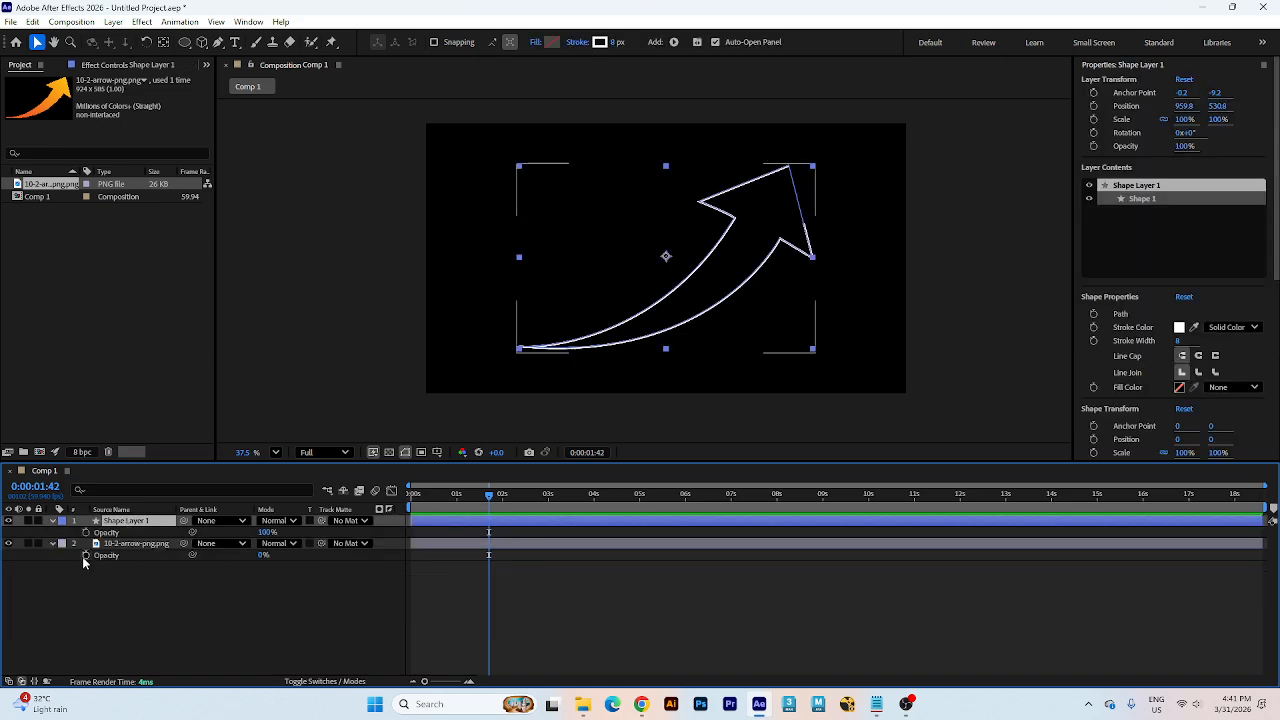
{"action": "left_click", "coordinate": [85, 555]}
{"action": "left_click", "coordinate": [85, 532]}
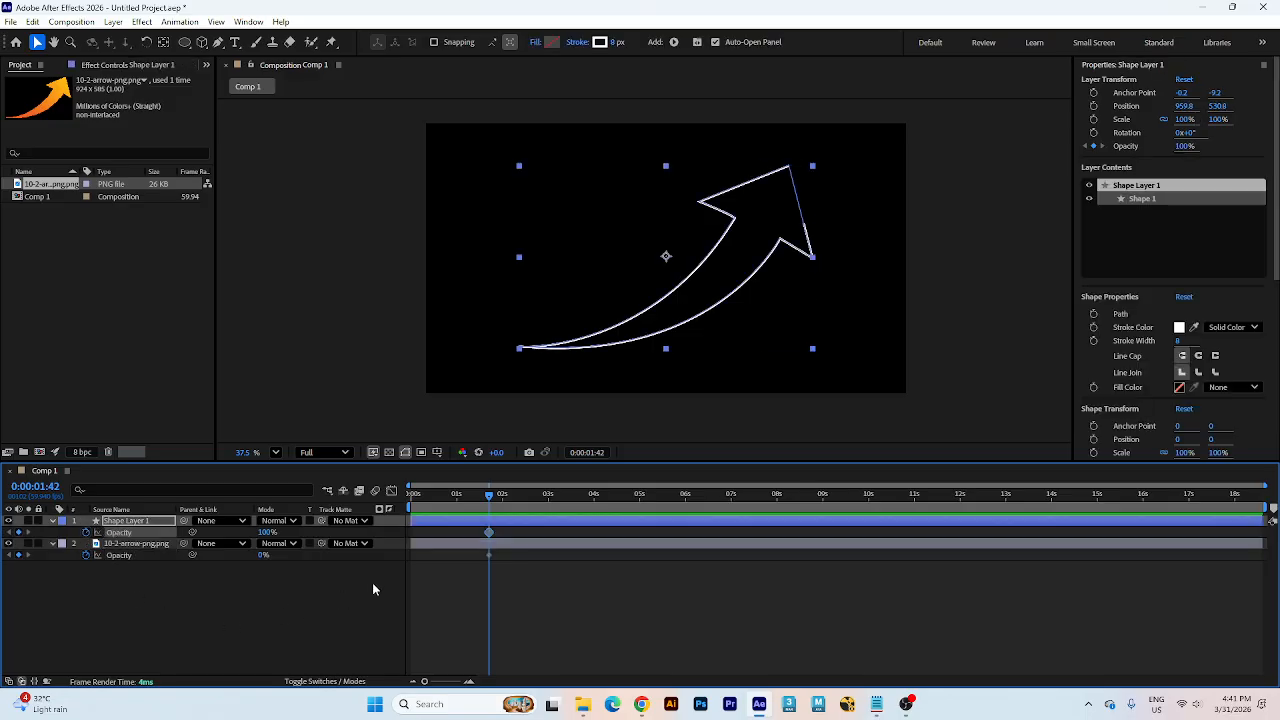
{"action": "key", "text": "u"}
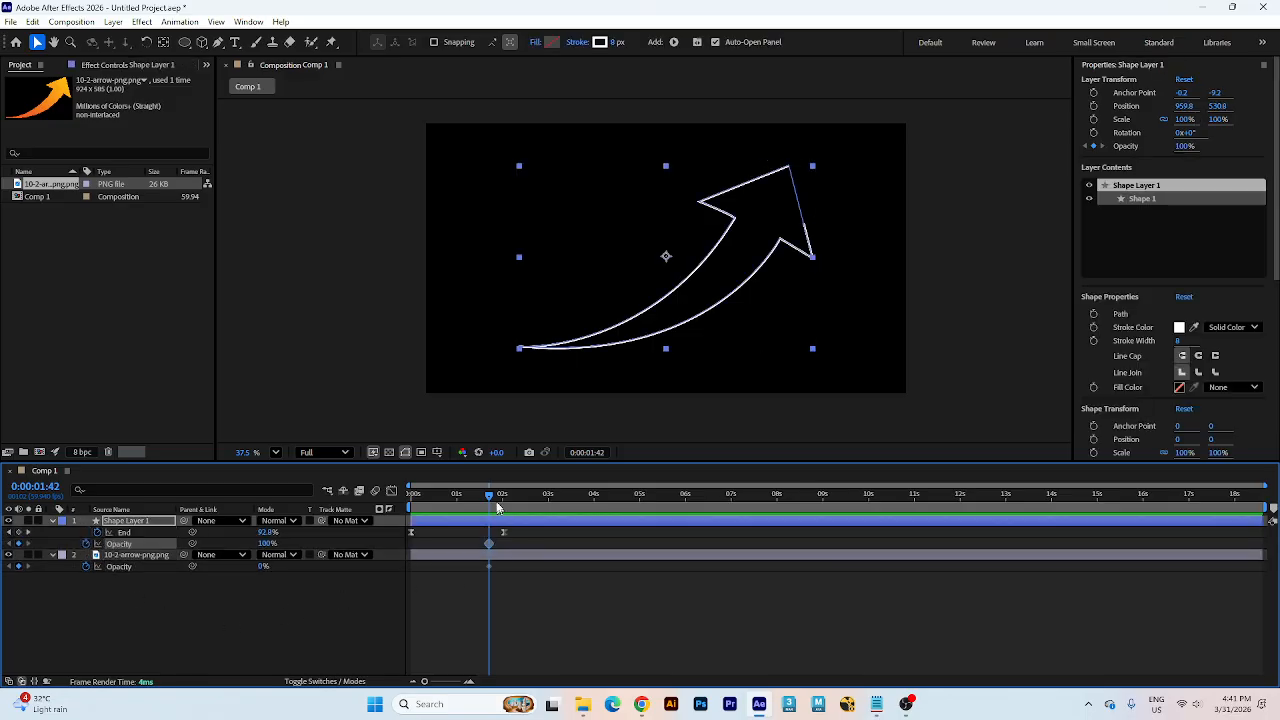
- At 0:00:02:02, keyframe the arrow PNG's opacity at 100% and fade down Shape Layer 1's opacity, then return to the start
{"action": "left_click_drag", "start_coordinate": [486, 497], "coordinate": [504, 503]}
{"action": "left_click", "coordinate": [147, 632]}
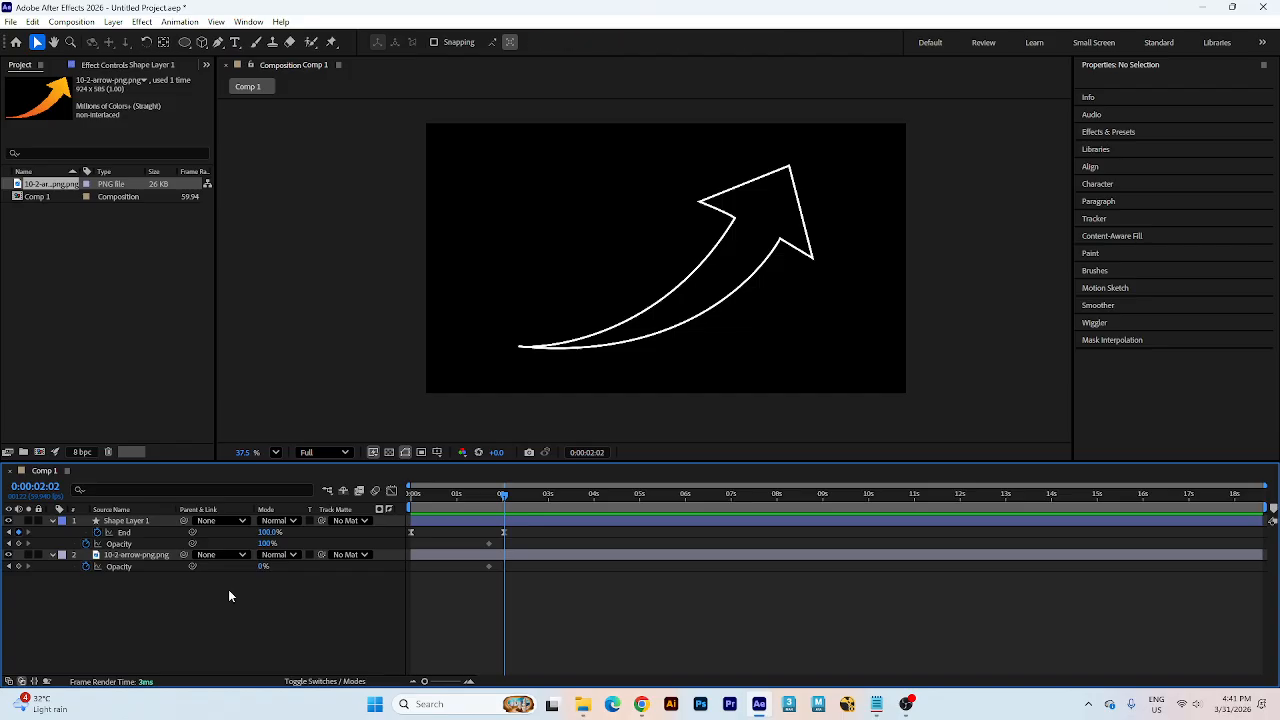
{"action": "left_click_drag", "start_coordinate": [263, 566], "coordinate": [337, 580]}
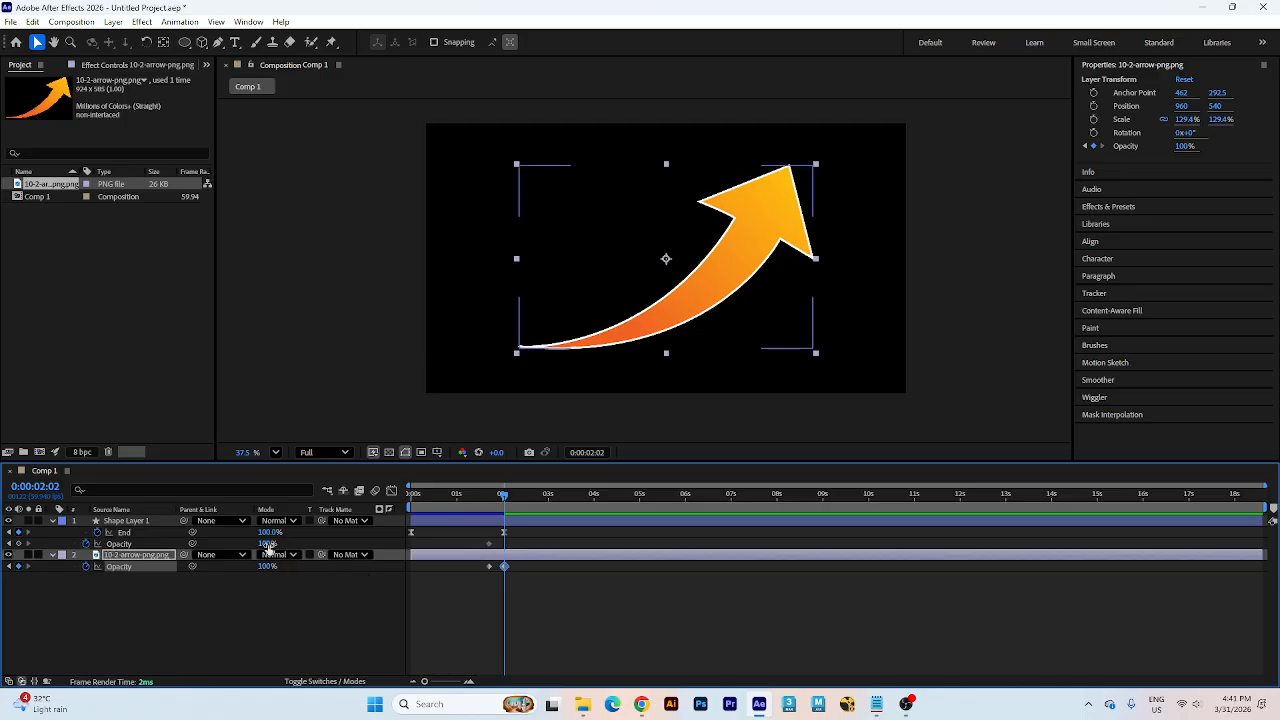
{"action": "left_click_drag", "start_coordinate": [268, 545], "coordinate": [170, 546]}
{"action": "left_click_drag", "start_coordinate": [432, 502], "coordinate": [368, 510]}
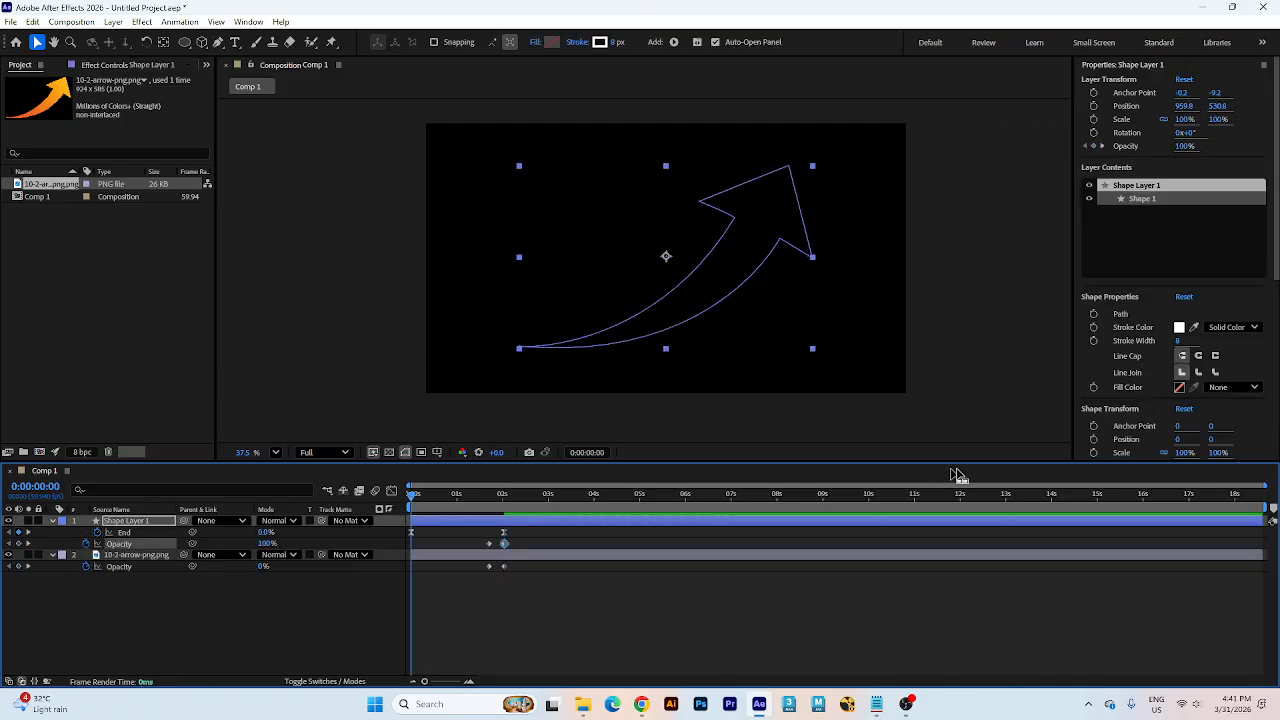
- Preview the arrow outline drawing on and crossfading into the filled arrow from the start of the composition
{"action": "key", "text": "space"}
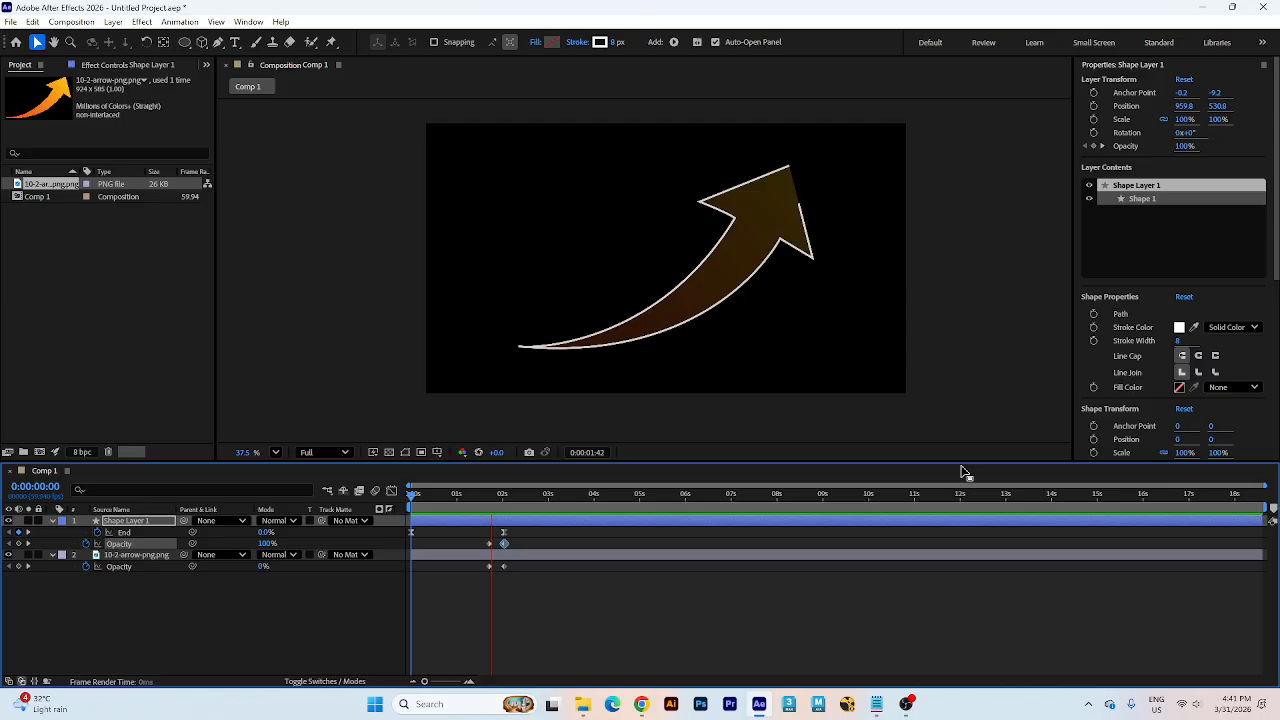
{"action": "key", "text": "space"}
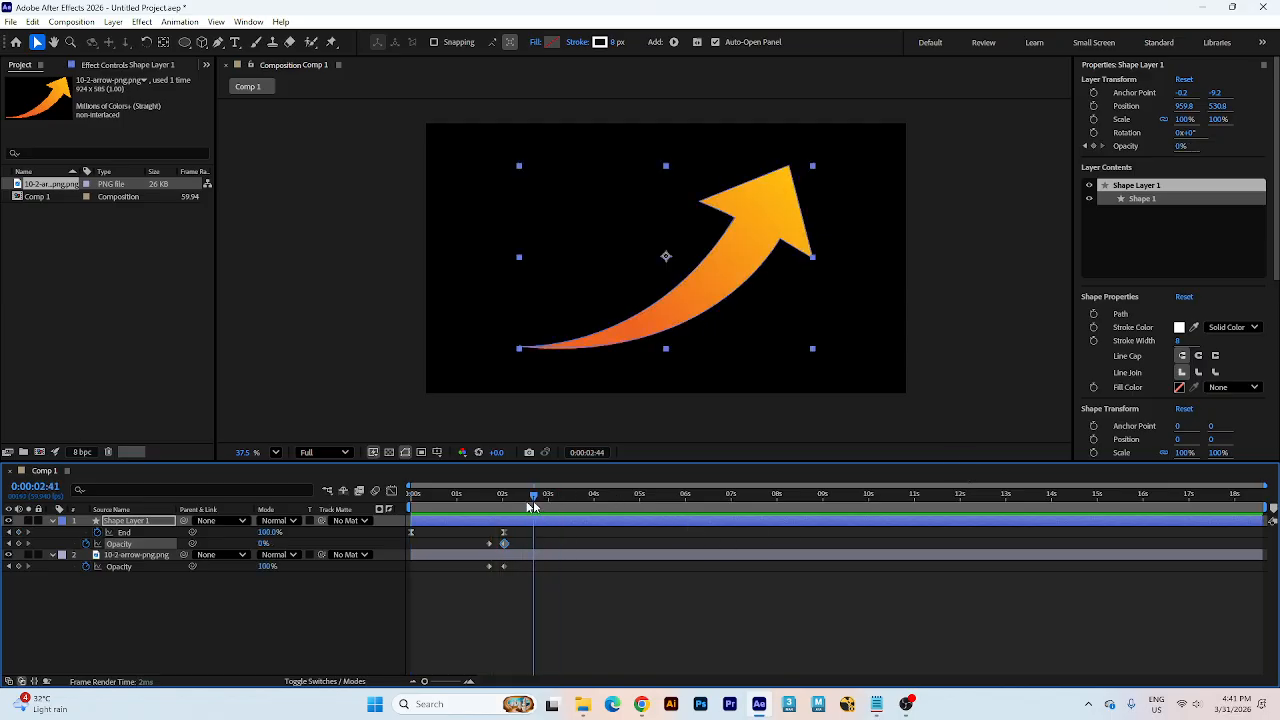
{"action": "key", "text": "space"}
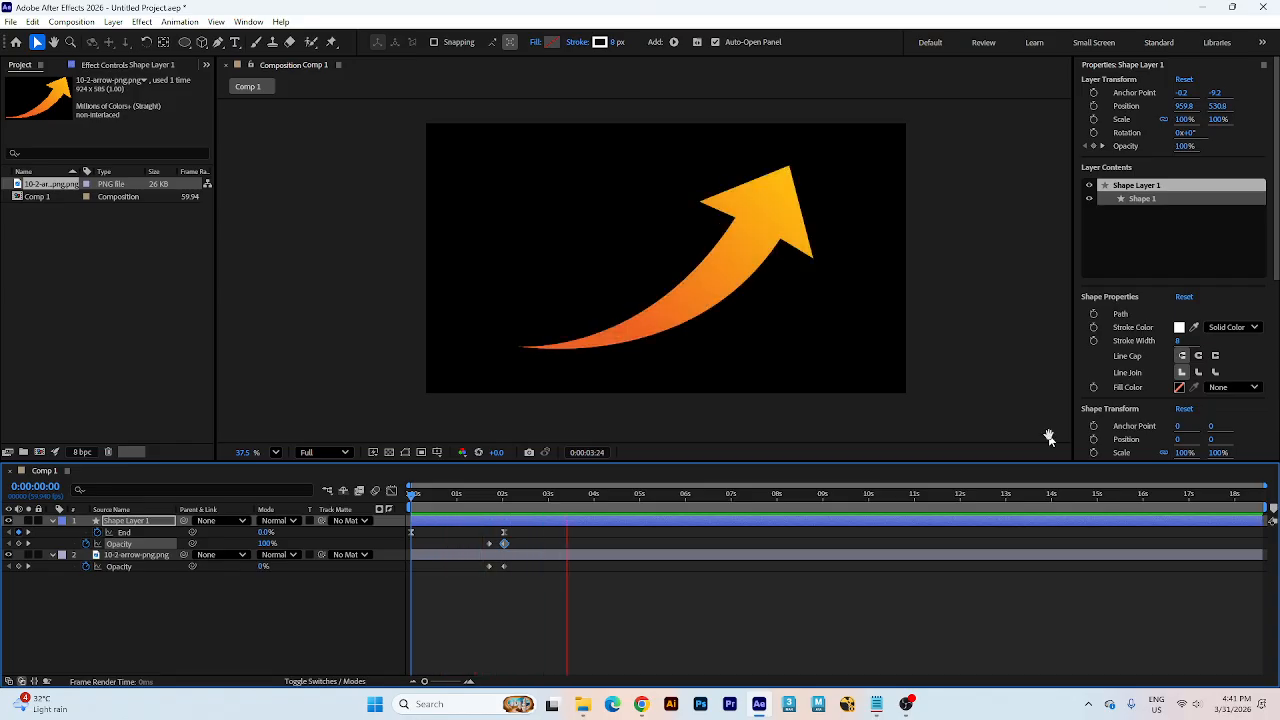
{"action": "key", "text": "space"}
- Delete the arrow PNG from the project and remove Shape Layer 1, leaving Comp 1 empty
{"action": "left_click_drag", "start_coordinate": [91, 283], "coordinate": [34, 142]}
{"action": "left_click", "coordinate": [42, 243]}
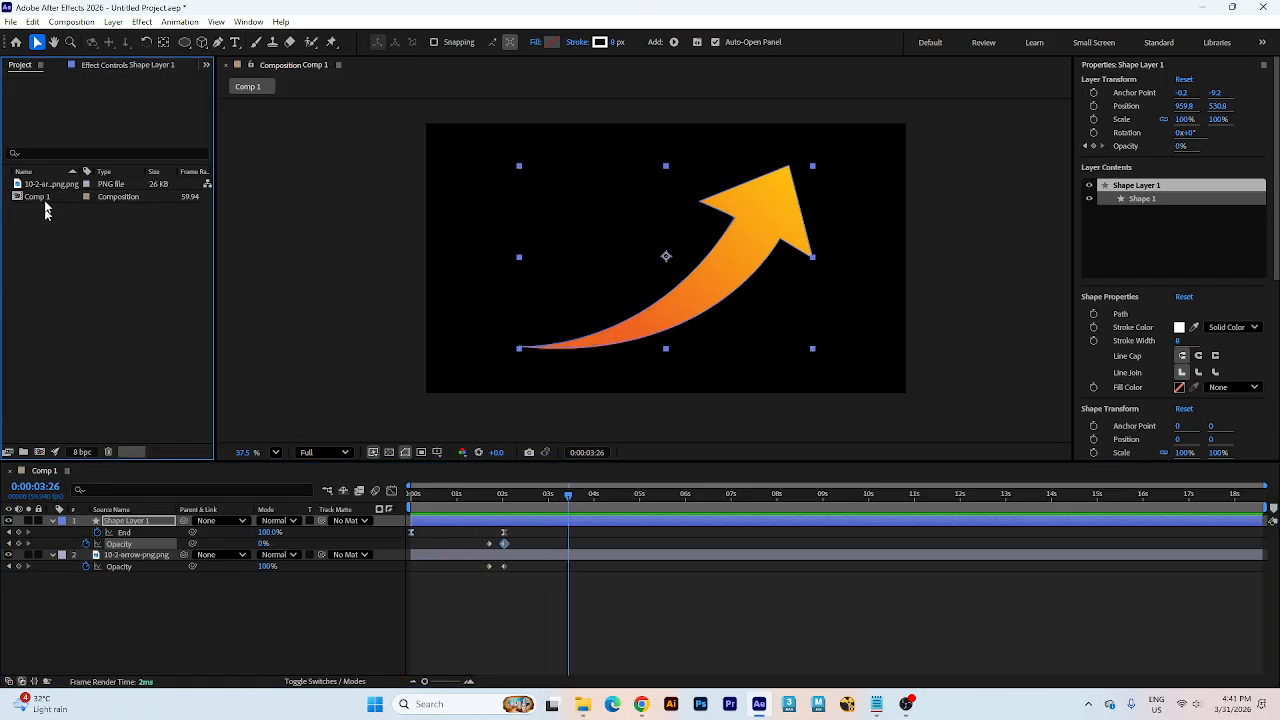
{"action": "left_click", "coordinate": [50, 184]}
{"action": "key", "text": "Delete"}
{"action": "key", "text": "Return"}
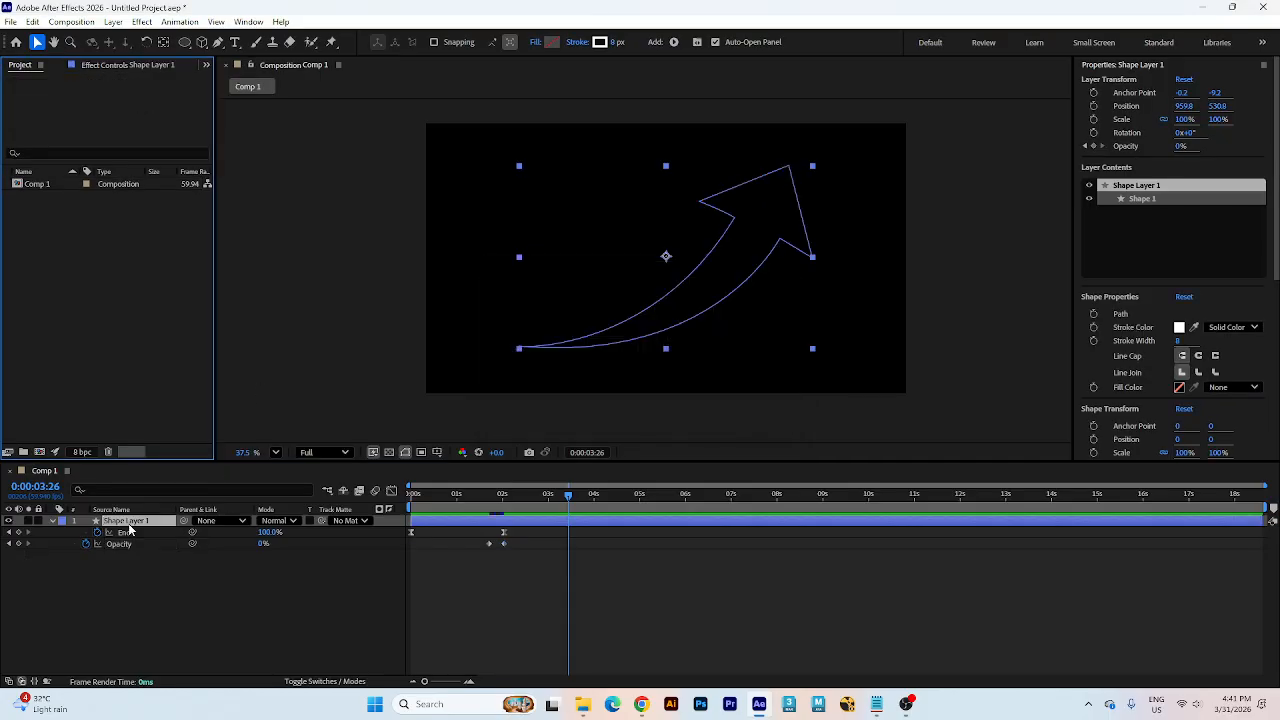
{"action": "left_click", "coordinate": [130, 521]}
{"action": "key", "text": "Delete"}
- Import the continuous-line paper plane WEBP and the line-drawn bird JPG from the Desktop Data folder into Comp 1 as layers
{"action": "left_click", "coordinate": [1207, 8]}
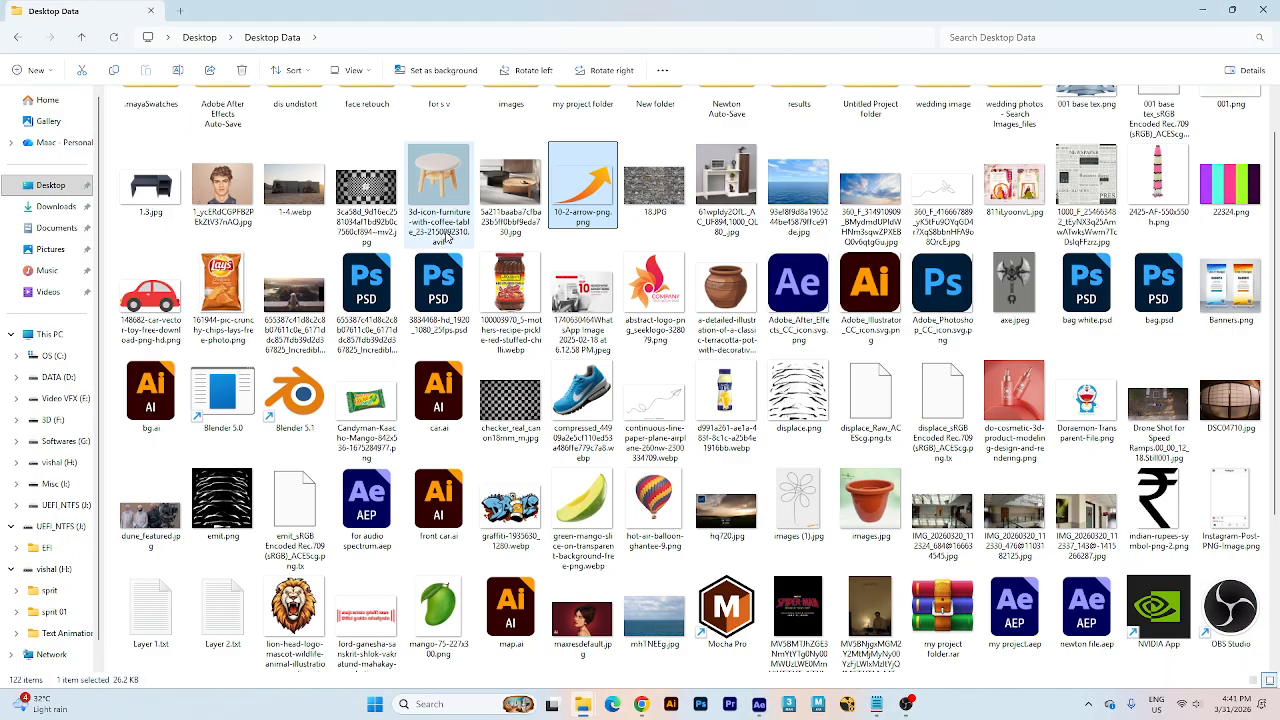
{"action": "left_click", "coordinate": [668, 413]}
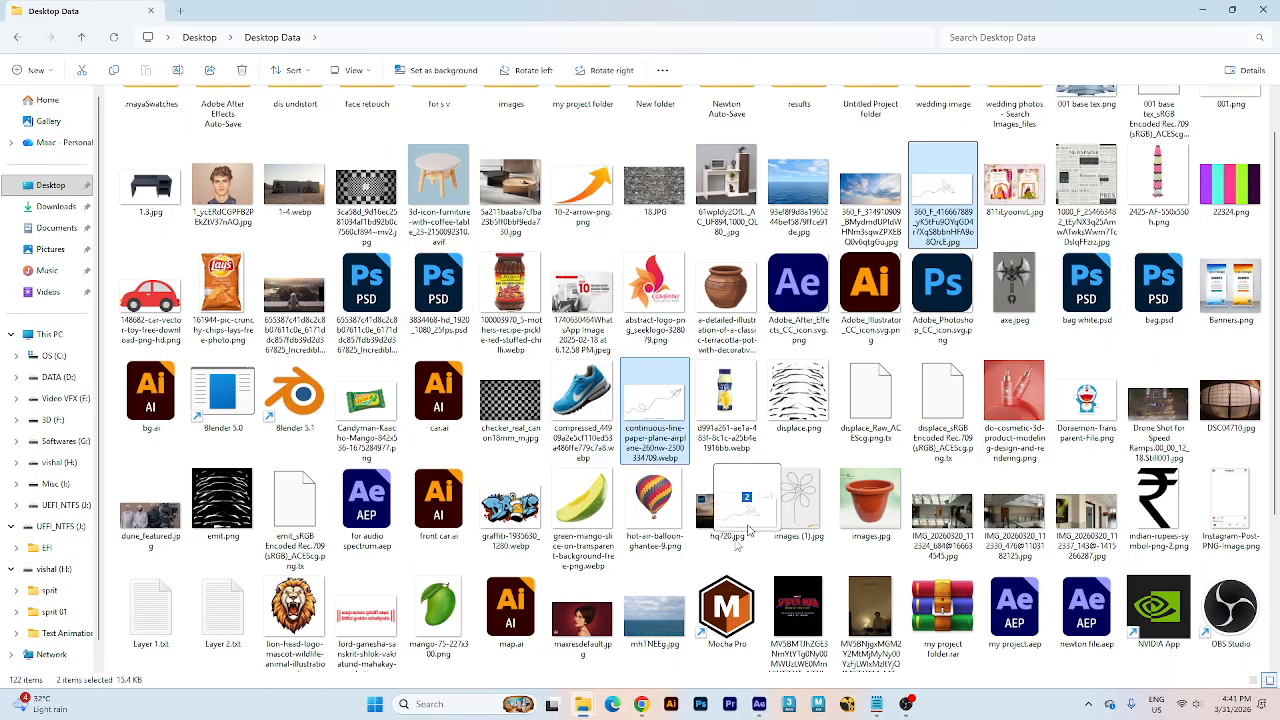
{"action": "scroll", "coordinate": [725, 650], "scroll_direction": "down", "scroll_amount": 1}
{"action": "left_click", "coordinate": [759, 704]}
{"action": "left_click_drag", "start_coordinate": [192, 614], "coordinate": [212, 624]}
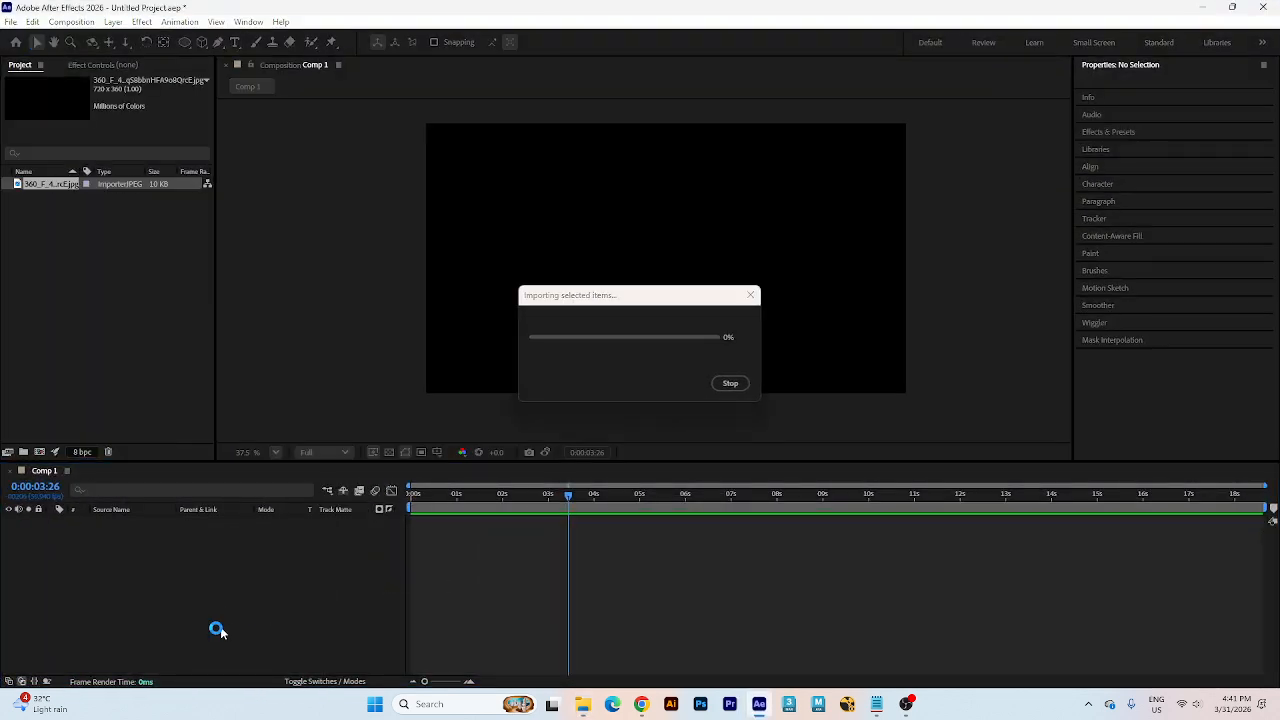
{"action": "left_click", "coordinate": [217, 622]}
- Place the paper plane image in the composition's lower-left area and enlarge it proportionally to about 198%
{"action": "left_click_drag", "start_coordinate": [659, 271], "coordinate": [480, 352]}
{"action": "scroll", "coordinate": [532, 350], "scroll_direction": "up", "scroll_amount": 2}
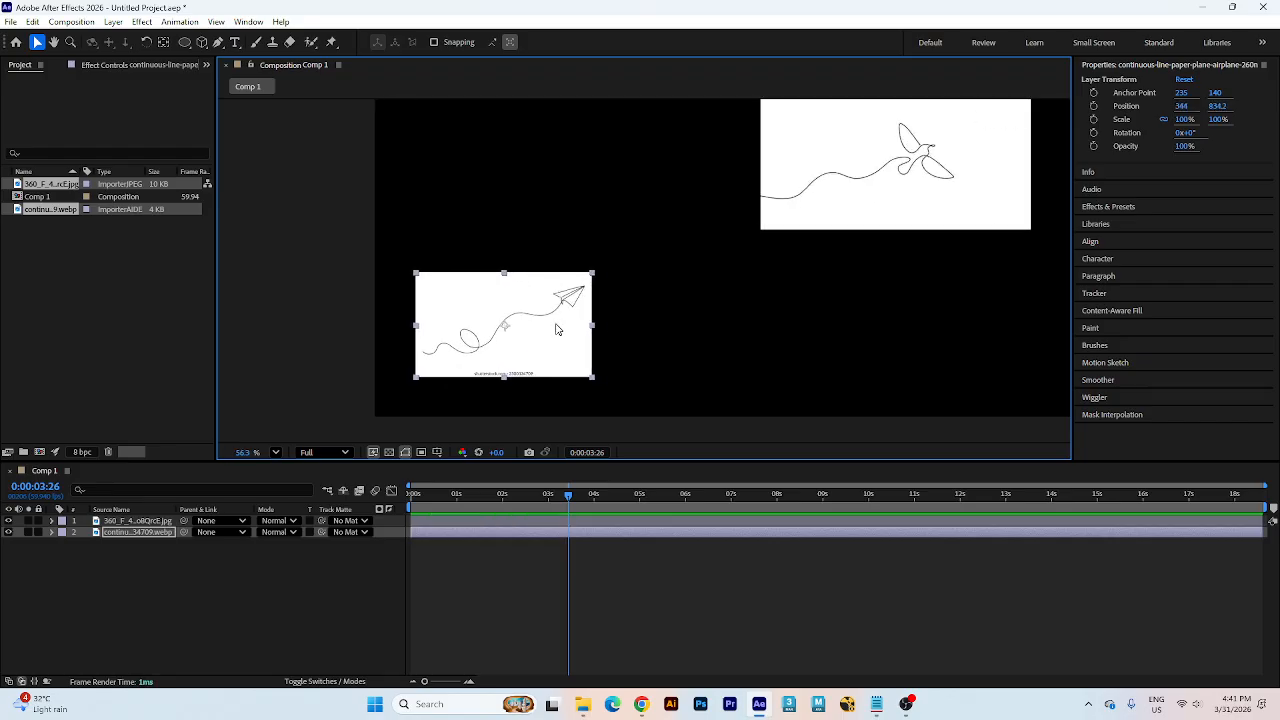
{"action": "scroll", "coordinate": [546, 304], "scroll_direction": "down", "scroll_amount": 1}
{"action": "left_click_drag", "start_coordinate": [570, 331], "coordinate": [497, 363]}
{"action": "scroll", "coordinate": [526, 341], "scroll_direction": "up", "scroll_amount": 1}
{"action": "left_click_drag", "start_coordinate": [527, 308], "coordinate": [588, 270]}
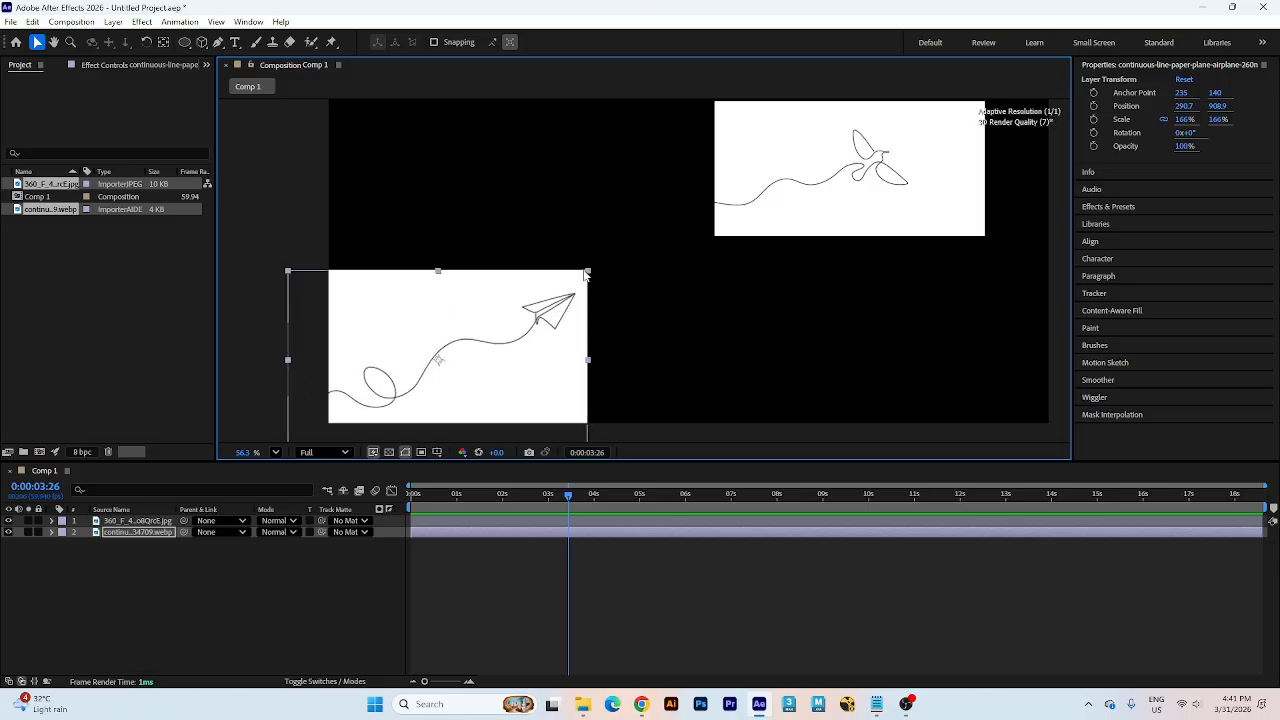
{"action": "left_click_drag", "start_coordinate": [524, 349], "coordinate": [581, 328]}
{"action": "left_click_drag", "start_coordinate": [646, 246], "coordinate": [671, 232]}
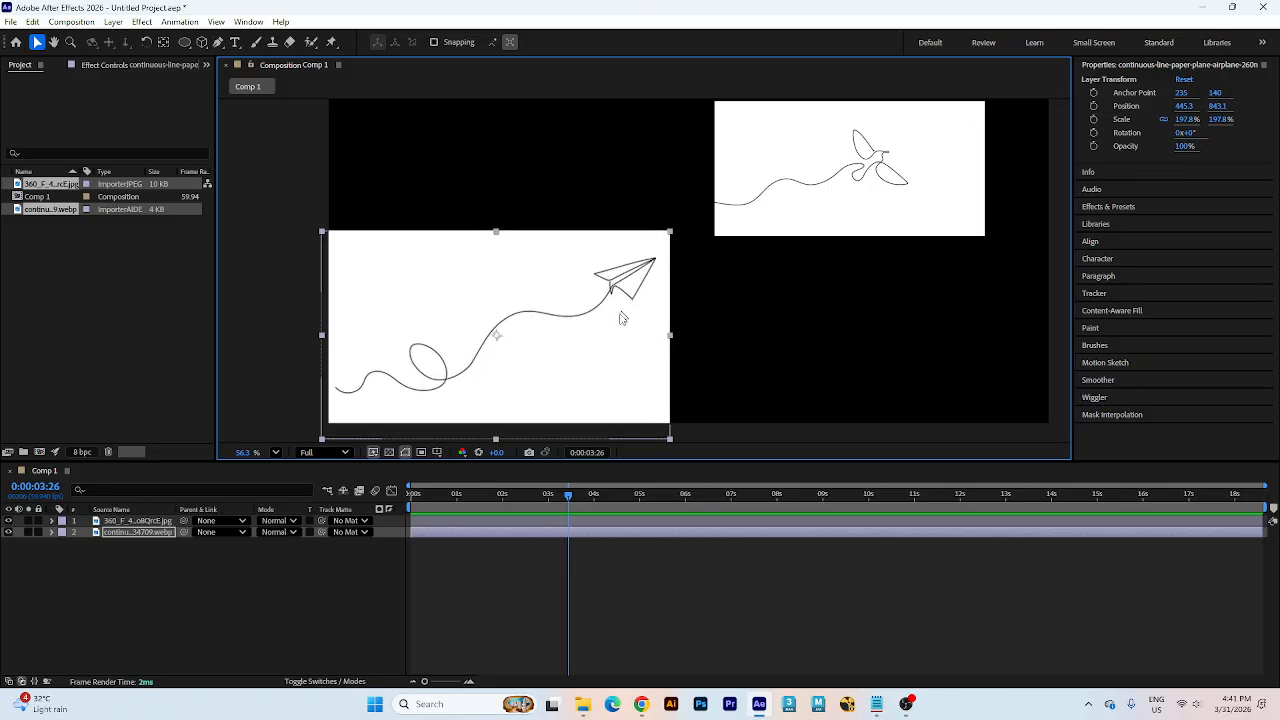
- Place the paper-plane image in the composition's lower-left corner and scale the bird image to 144.4%, joining its line to the plane's nose
{"action": "mouse_move", "coordinate": [621, 318]}
{"action": "left_mouse_down"}
{"action": "mouse_move", "coordinate": [643, 307]}
{"action": "mouse_move", "coordinate": [622, 300]}
{"action": "left_mouse_up"}
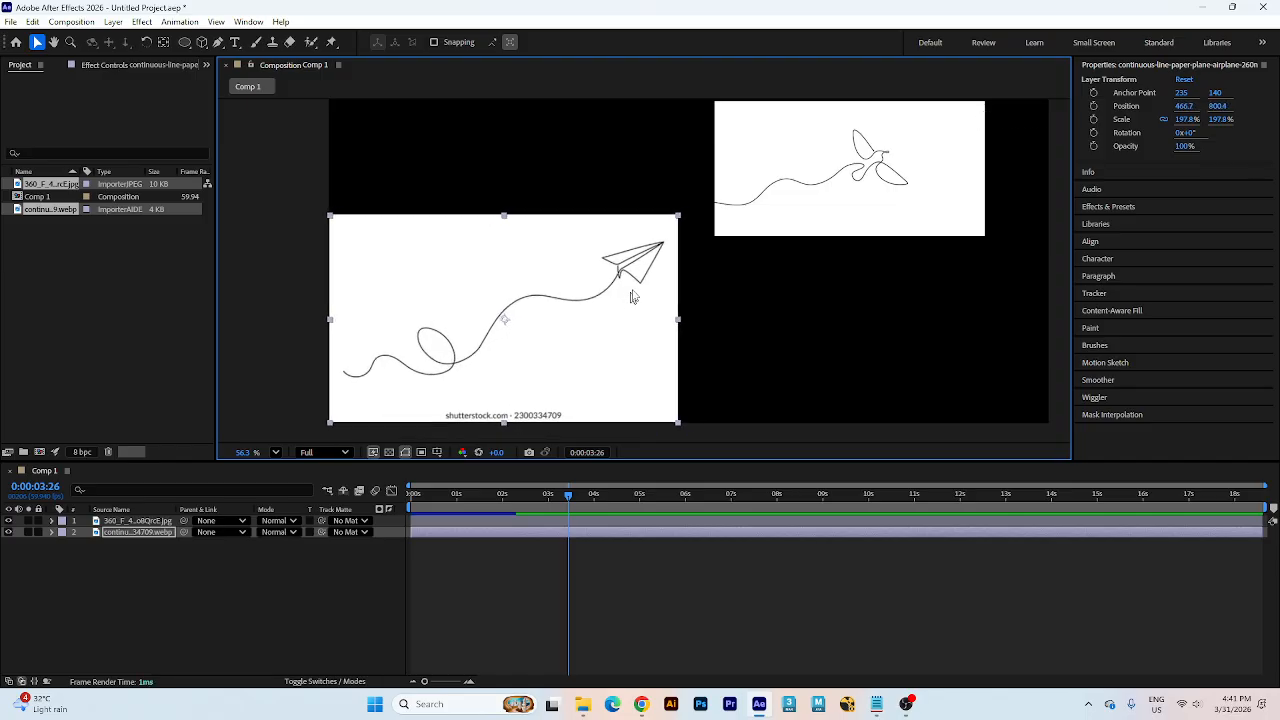
{"action": "scroll", "coordinate": [630, 300], "scroll_direction": "down", "scroll_amount": 1}
{"action": "left_click", "coordinate": [755, 231]}
{"action": "left_click_drag", "start_coordinate": [909, 250], "coordinate": [937, 271]}
{"action": "mouse_move", "coordinate": [805, 234]}
{"action": "left_mouse_down"}
{"action": "mouse_move", "coordinate": [845, 240]}
{"action": "mouse_move", "coordinate": [812, 256]}
{"action": "left_mouse_up"}
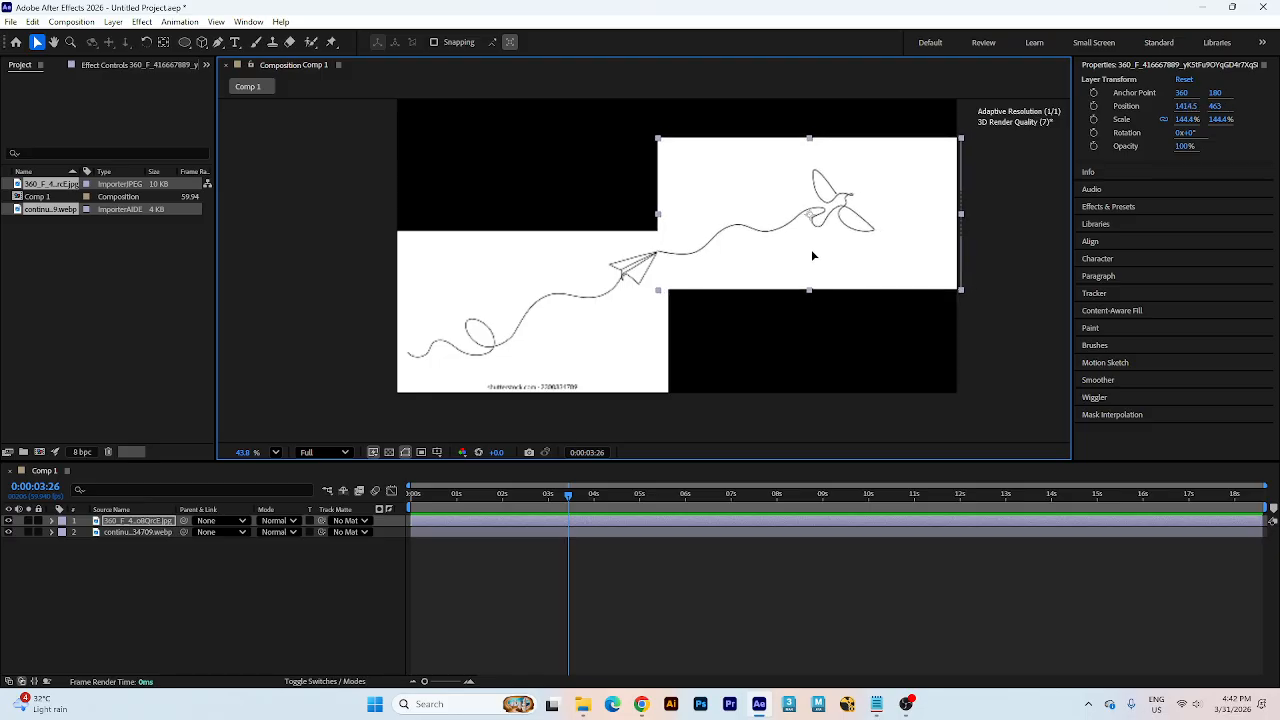
{"action": "scroll", "coordinate": [811, 250], "scroll_direction": "down", "scroll_amount": 1}
{"action": "left_click", "coordinate": [811, 283]}
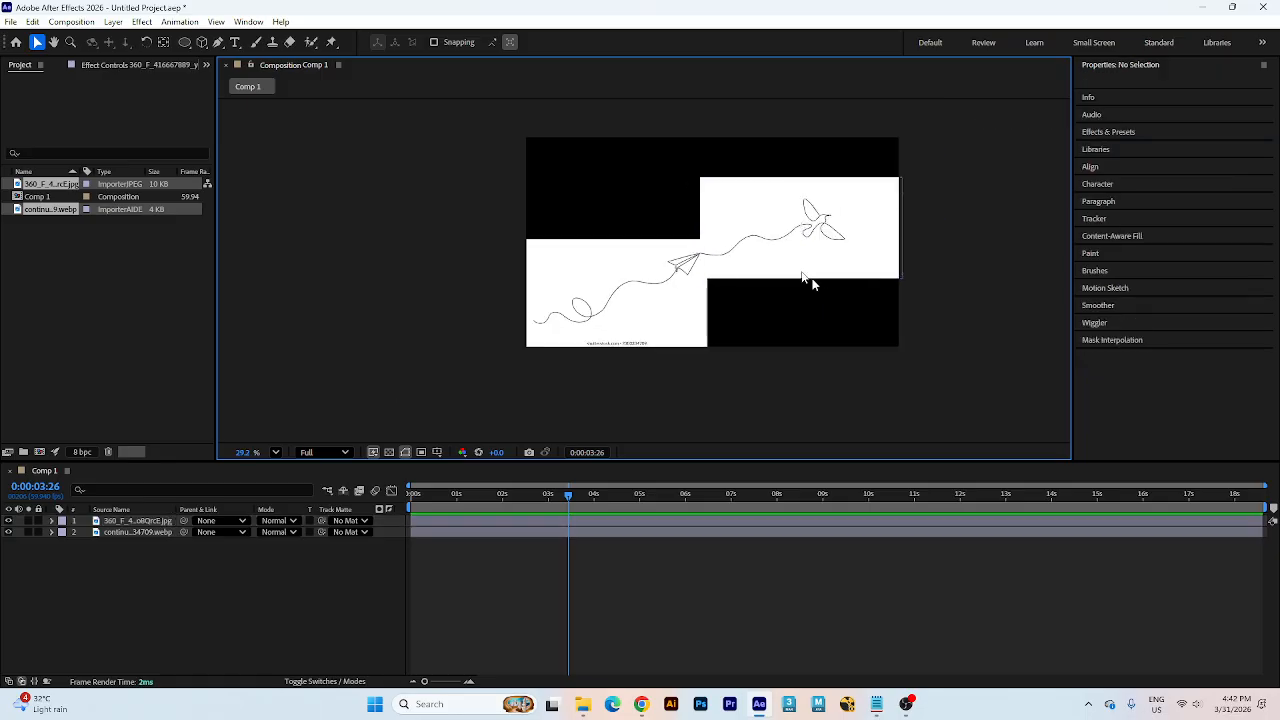
- Shift both reference images together slightly up and to the right, and lock their layers
{"action": "key", "text": "ctrl+a"}
{"action": "left_click_drag", "start_coordinate": [741, 245], "coordinate": [756, 234]}
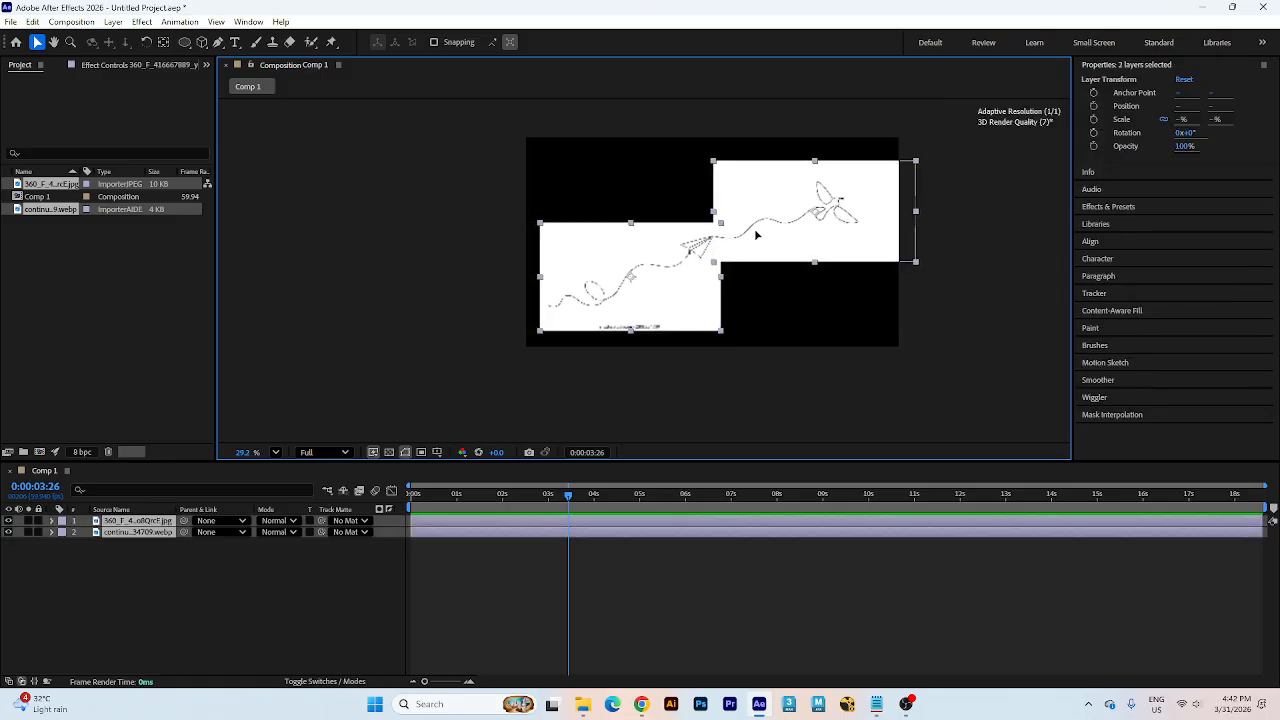
{"action": "left_click", "coordinate": [70, 575]}
{"action": "left_click_drag", "start_coordinate": [38, 521], "coordinate": [39, 533]}
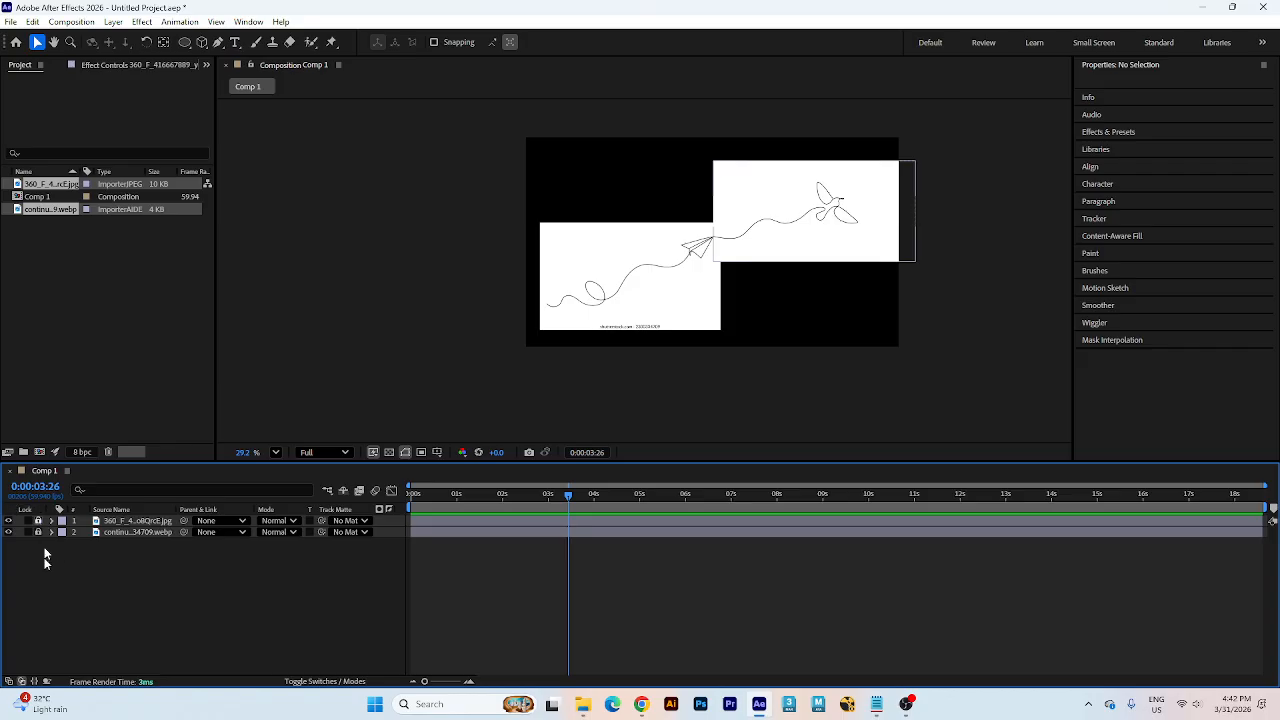
- Set up the Pen tool with a red stroke 2 px wide
{"action": "scroll", "coordinate": [744, 282], "scroll_direction": "up", "scroll_amount": 5}
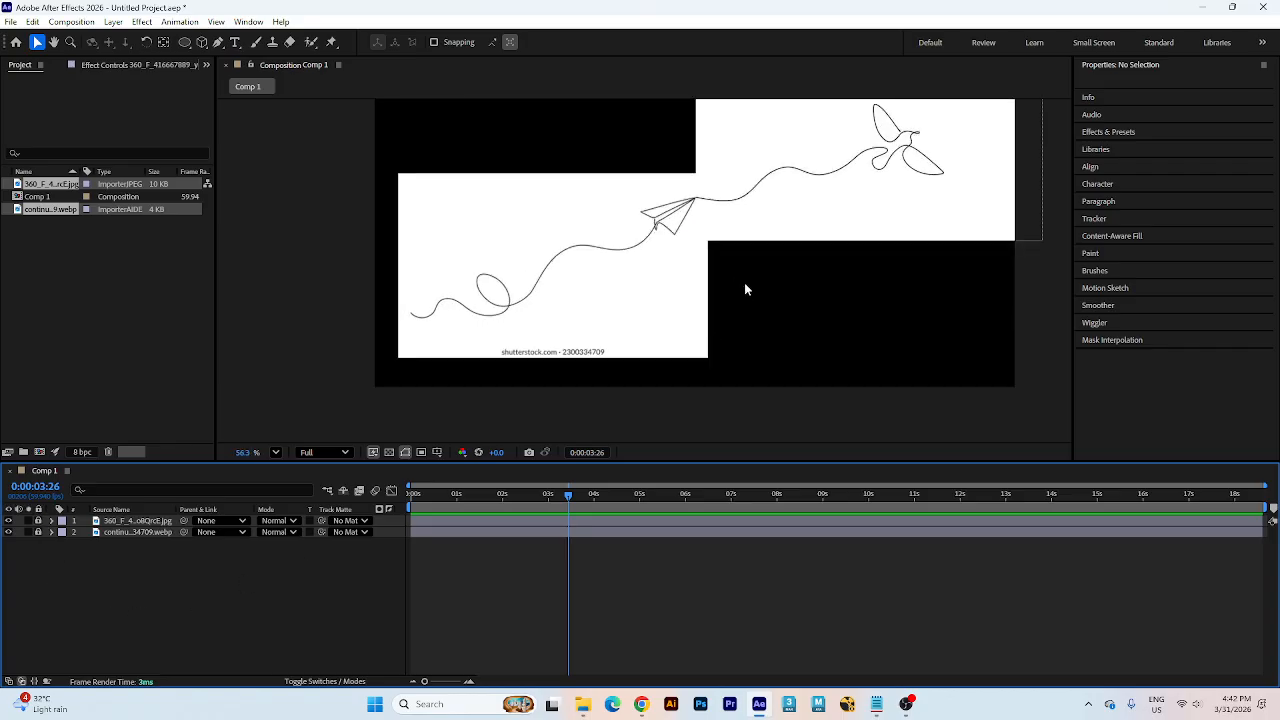
{"action": "left_click", "coordinate": [218, 43]}
{"action": "left_click", "coordinate": [486, 42]}
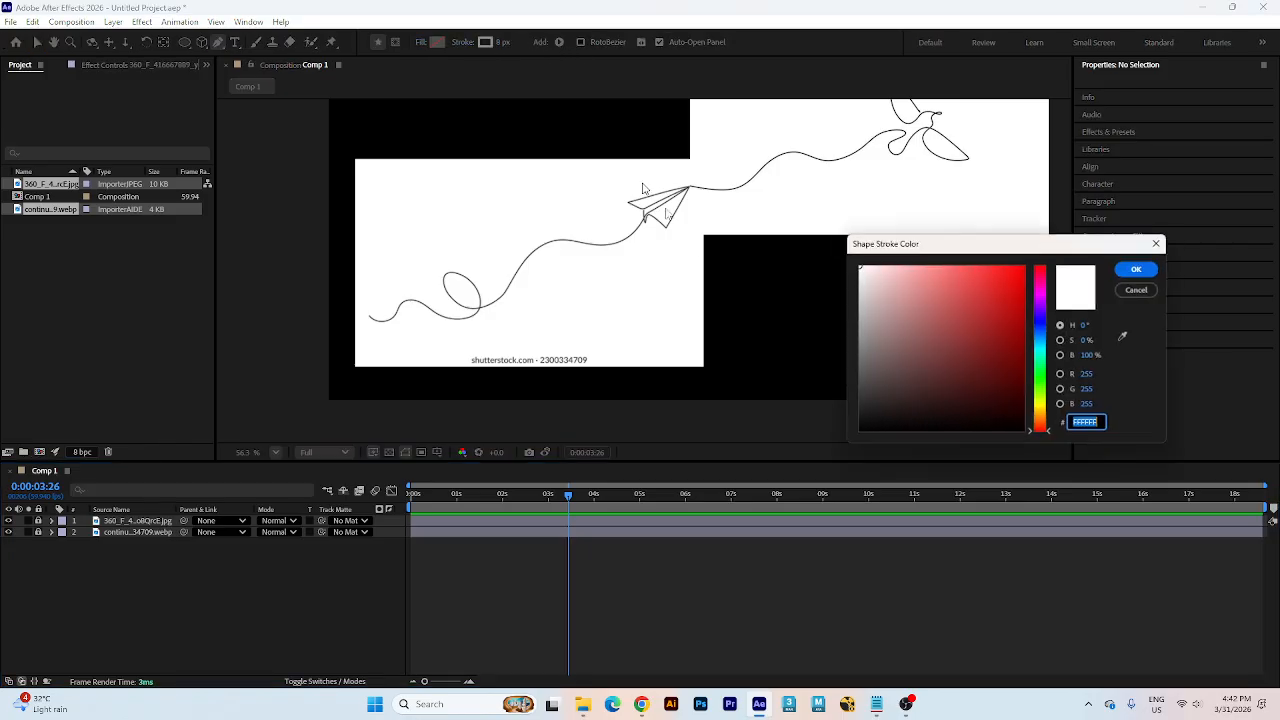
{"action": "left_click", "coordinate": [1025, 272]}
{"action": "left_click", "coordinate": [1138, 268]}
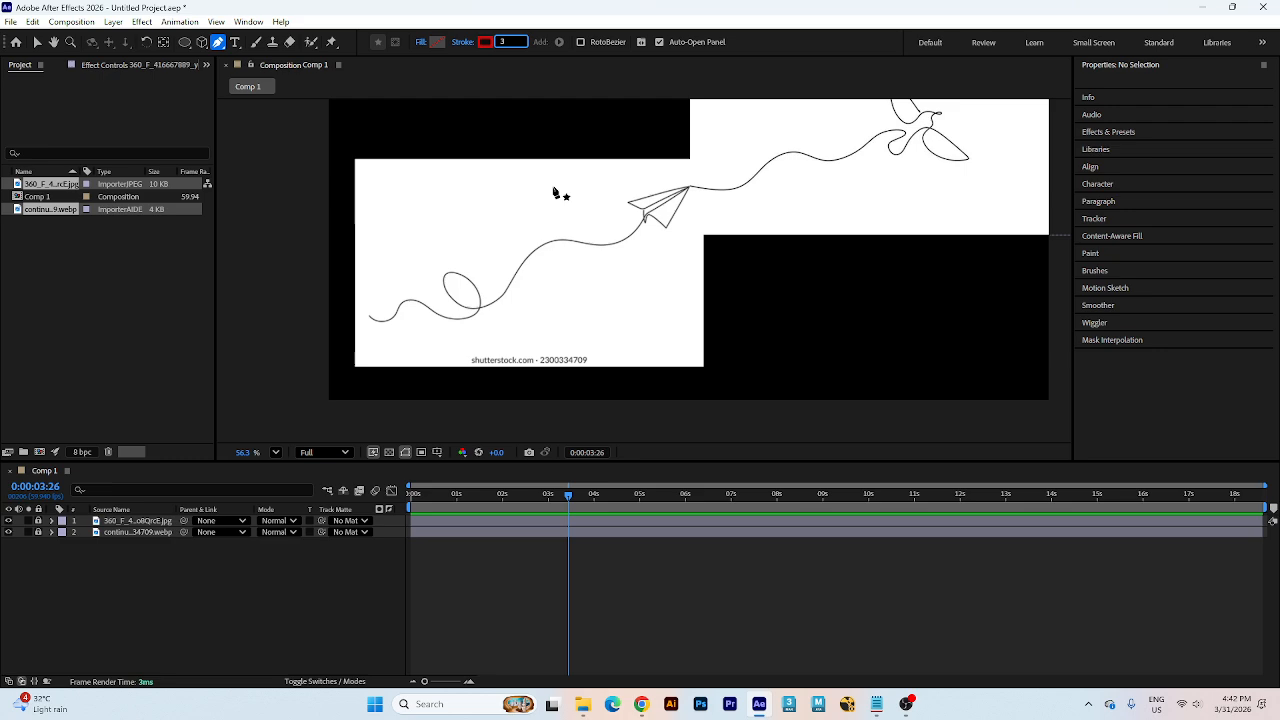
{"action": "type", "text": "2"}
{"action": "key", "text": "Return"}
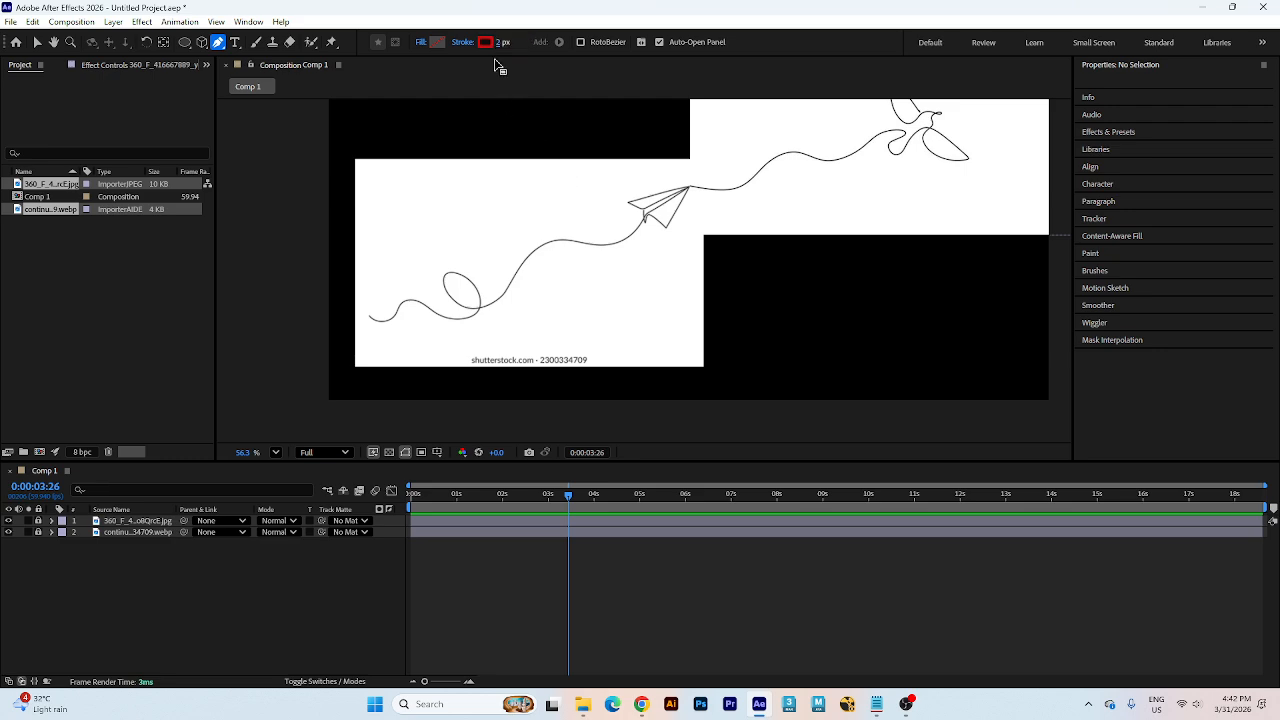
- Trace the start of the line with the pen, from its left end through the wave and around the loop
{"action": "scroll", "coordinate": [436, 262], "scroll_direction": "up", "scroll_amount": 4}
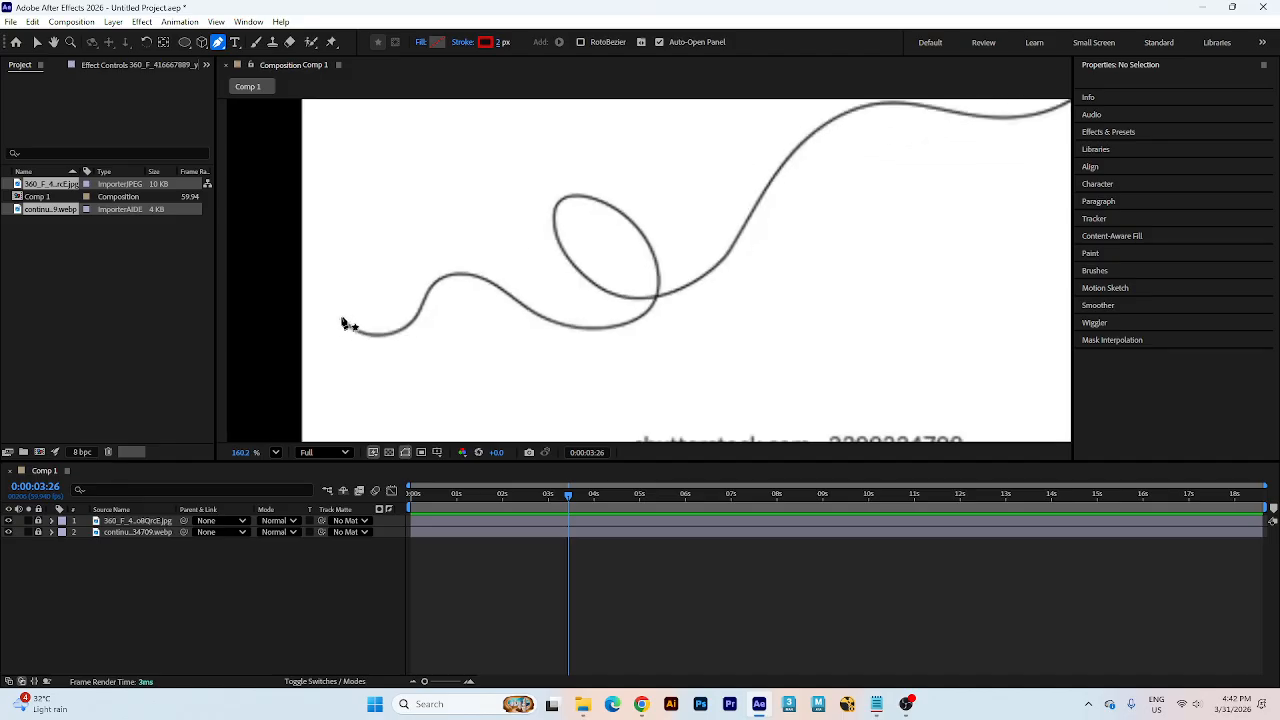
{"action": "left_click", "coordinate": [340, 324]}
{"action": "left_click_drag", "start_coordinate": [429, 289], "coordinate": [466, 205]}
{"action": "key", "text": "ctrl+z"}
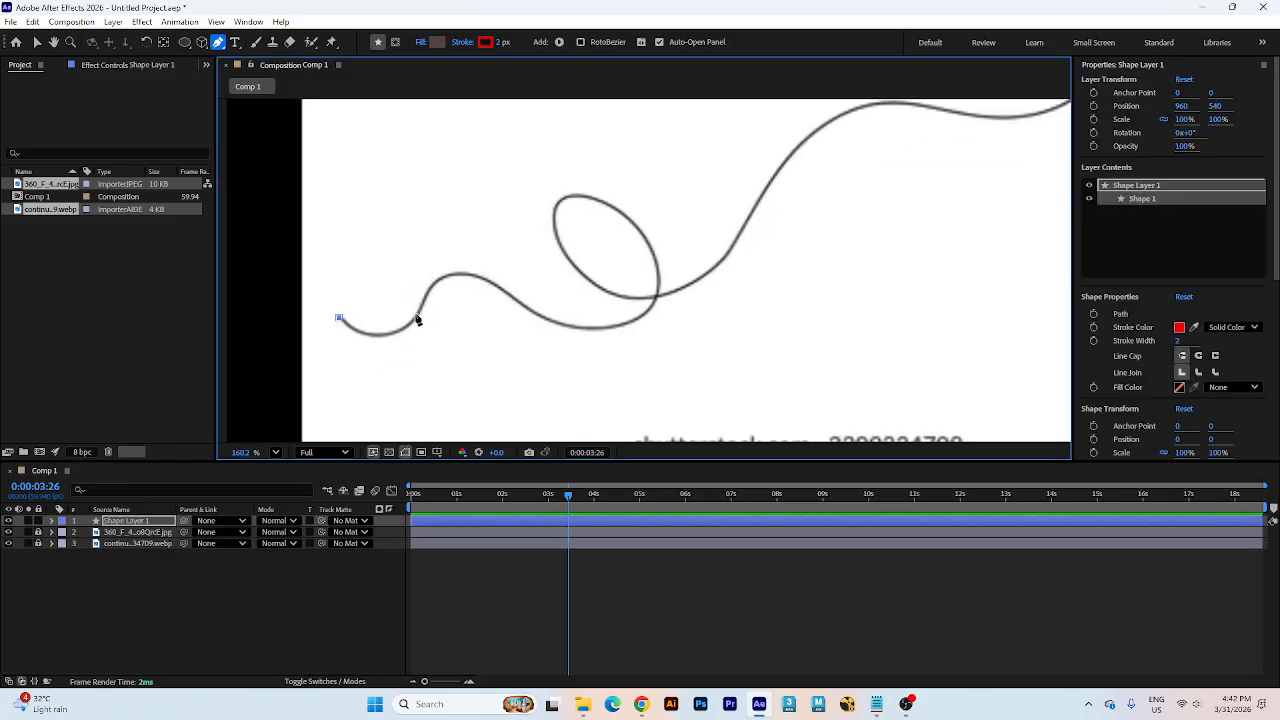
{"action": "left_click_drag", "start_coordinate": [419, 315], "coordinate": [588, 343]}
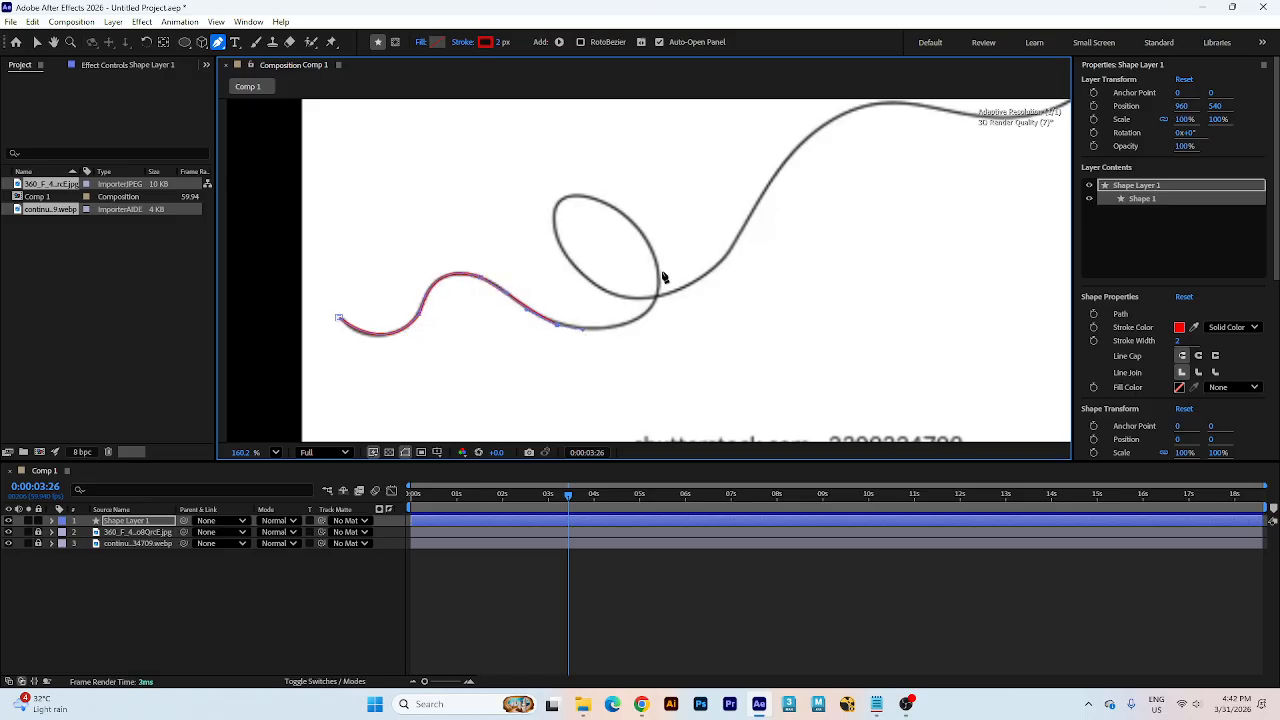
{"action": "left_click_drag", "start_coordinate": [659, 266], "coordinate": [644, 187]}
{"action": "left_click_drag", "start_coordinate": [556, 205], "coordinate": [507, 229]}
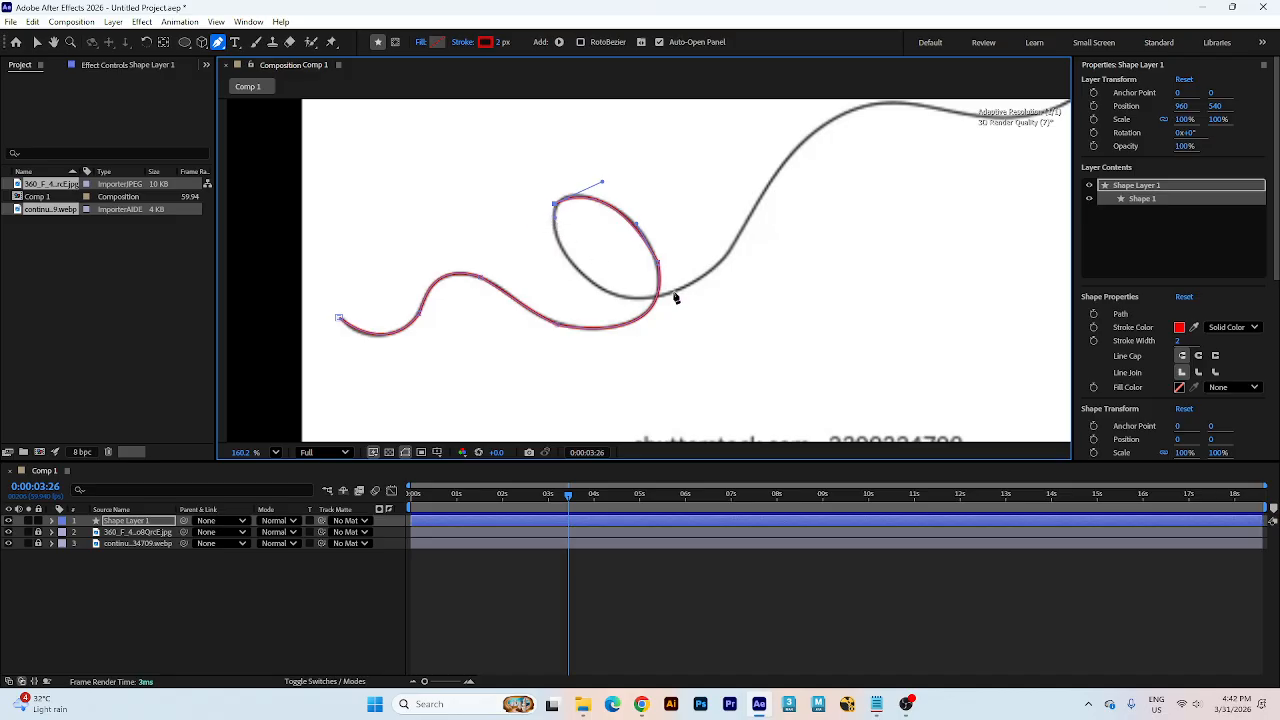
{"action": "left_click_drag", "start_coordinate": [674, 293], "coordinate": [793, 265]}
- Continue the path from the loop along the rising curve up to the paper plane's tail
{"action": "left_click_drag", "start_coordinate": [784, 267], "coordinate": [592, 331]}
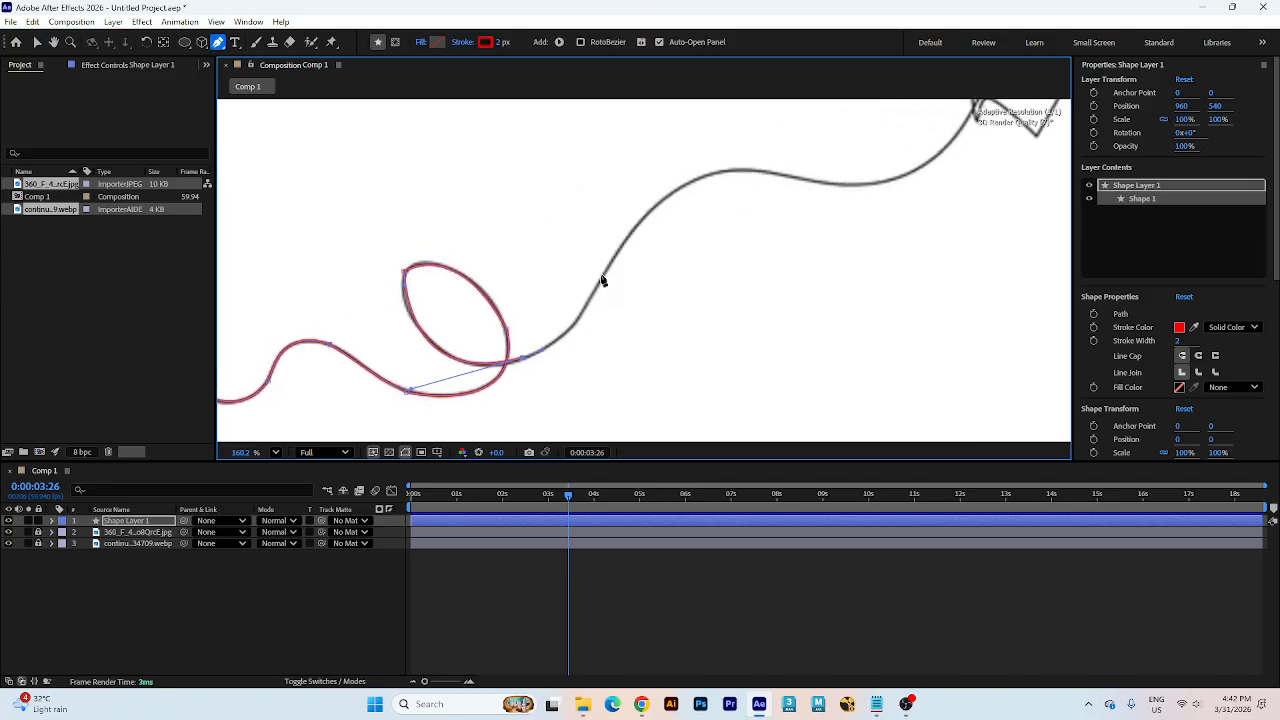
{"action": "left_click_drag", "start_coordinate": [603, 272], "coordinate": [547, 278]}
{"action": "left_click_drag", "start_coordinate": [658, 217], "coordinate": [716, 235]}
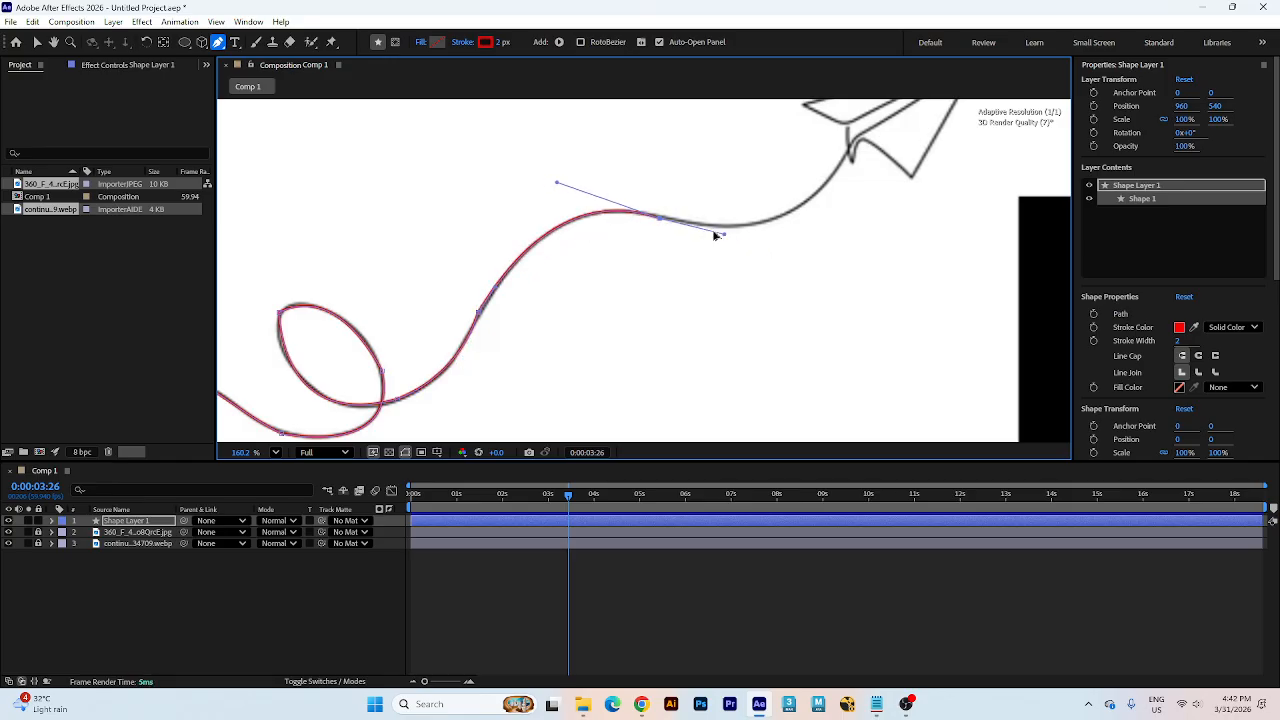
{"action": "left_click_drag", "start_coordinate": [844, 191], "coordinate": [746, 286]}
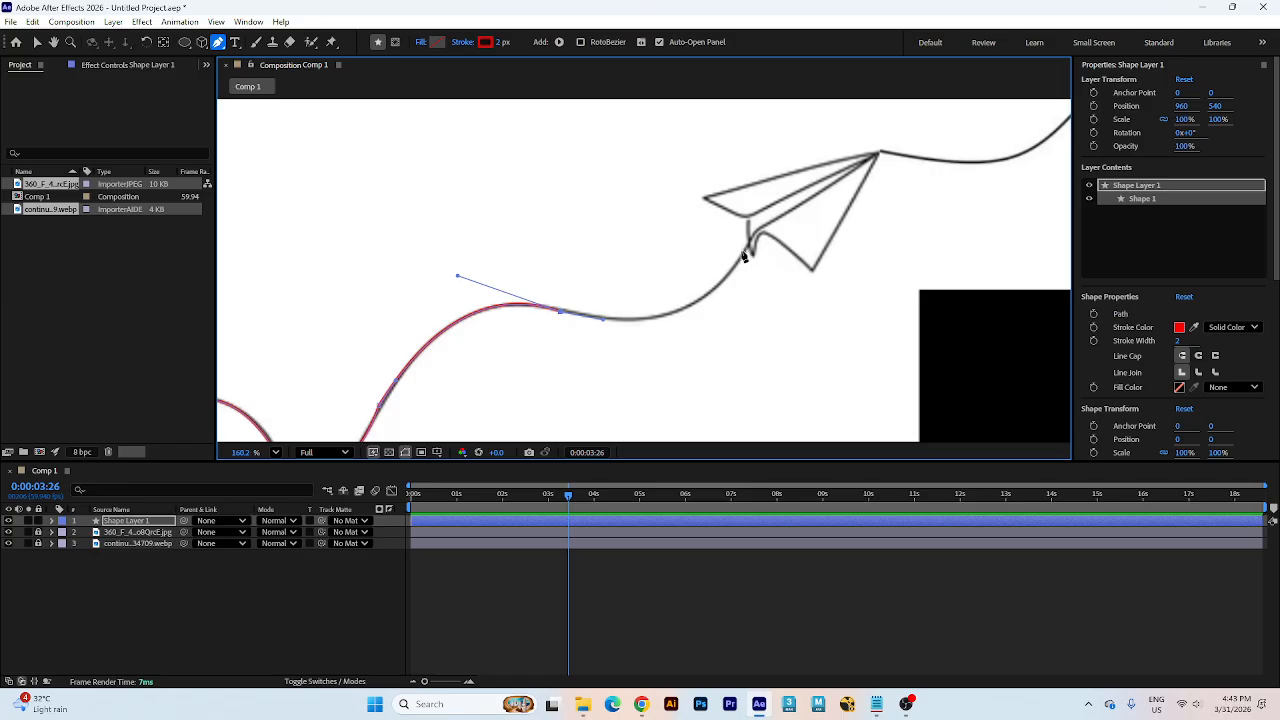
{"action": "left_click_drag", "start_coordinate": [762, 230], "coordinate": [836, 211]}
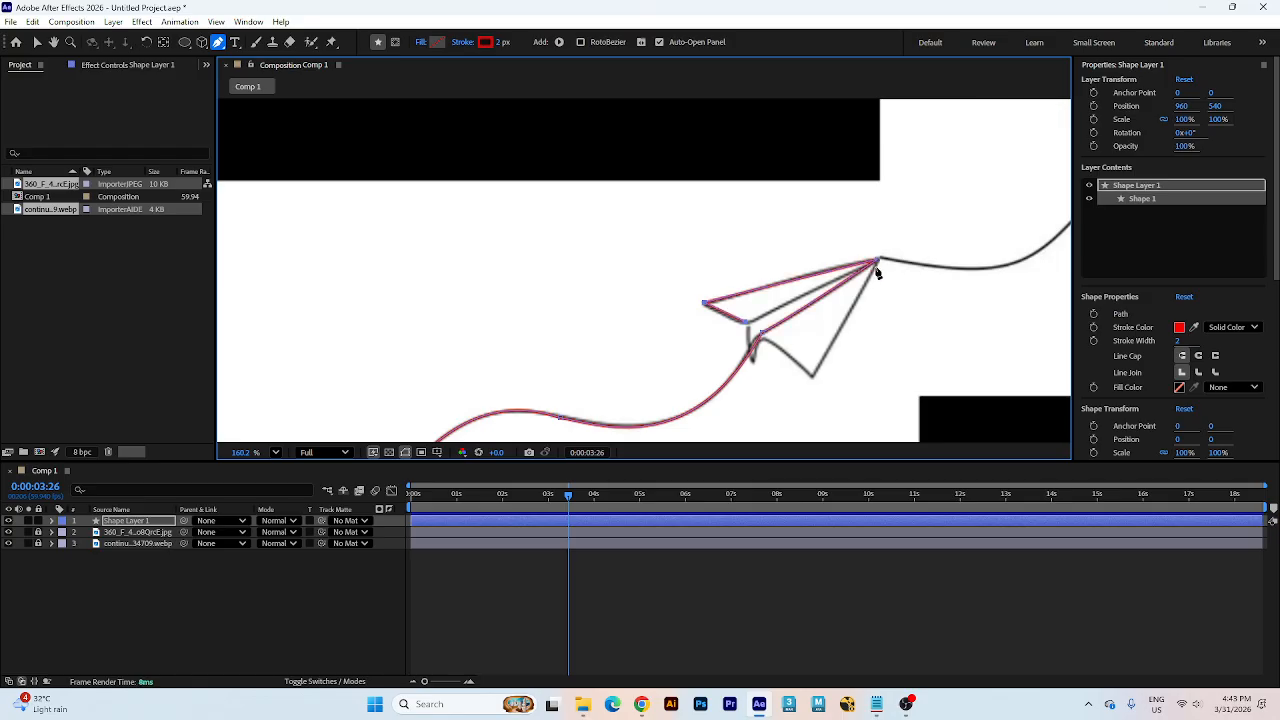
- Trace the paper plane's inner fold, lower wing and tail as part of the same path
{"action": "scroll", "coordinate": [871, 280], "scroll_direction": "up", "scroll_amount": 3}
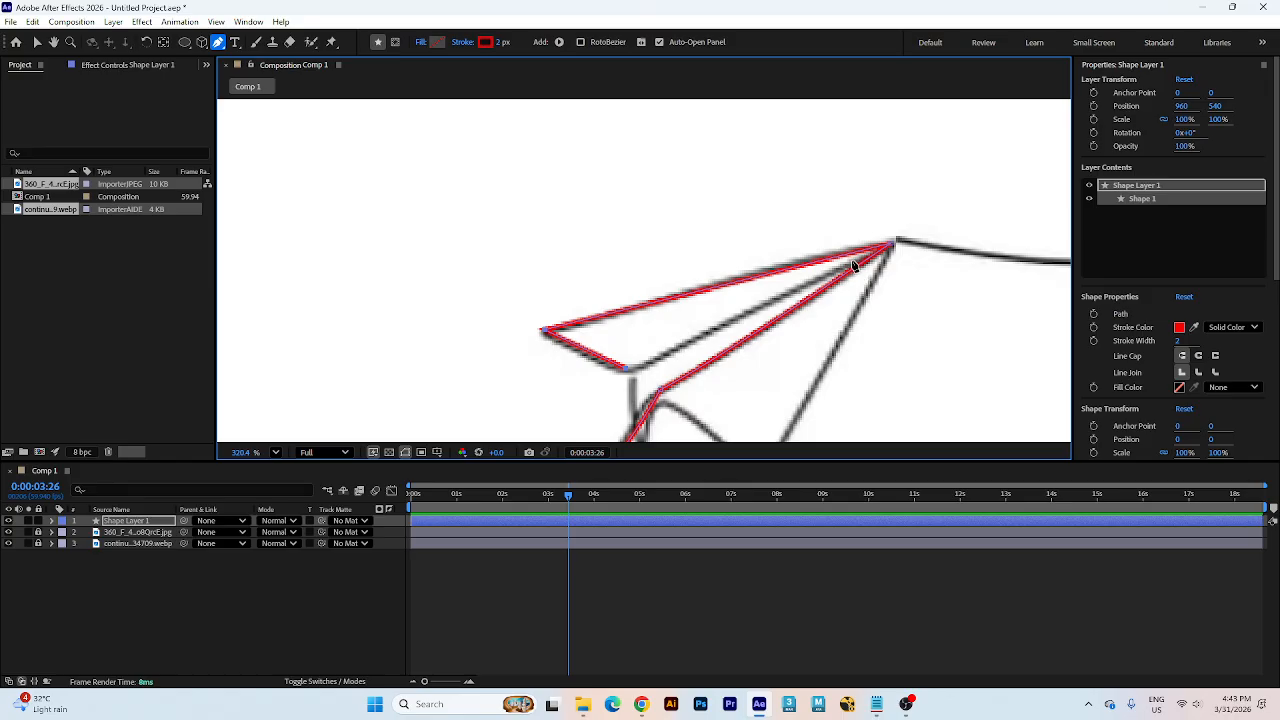
{"action": "left_click", "coordinate": [882, 268]}
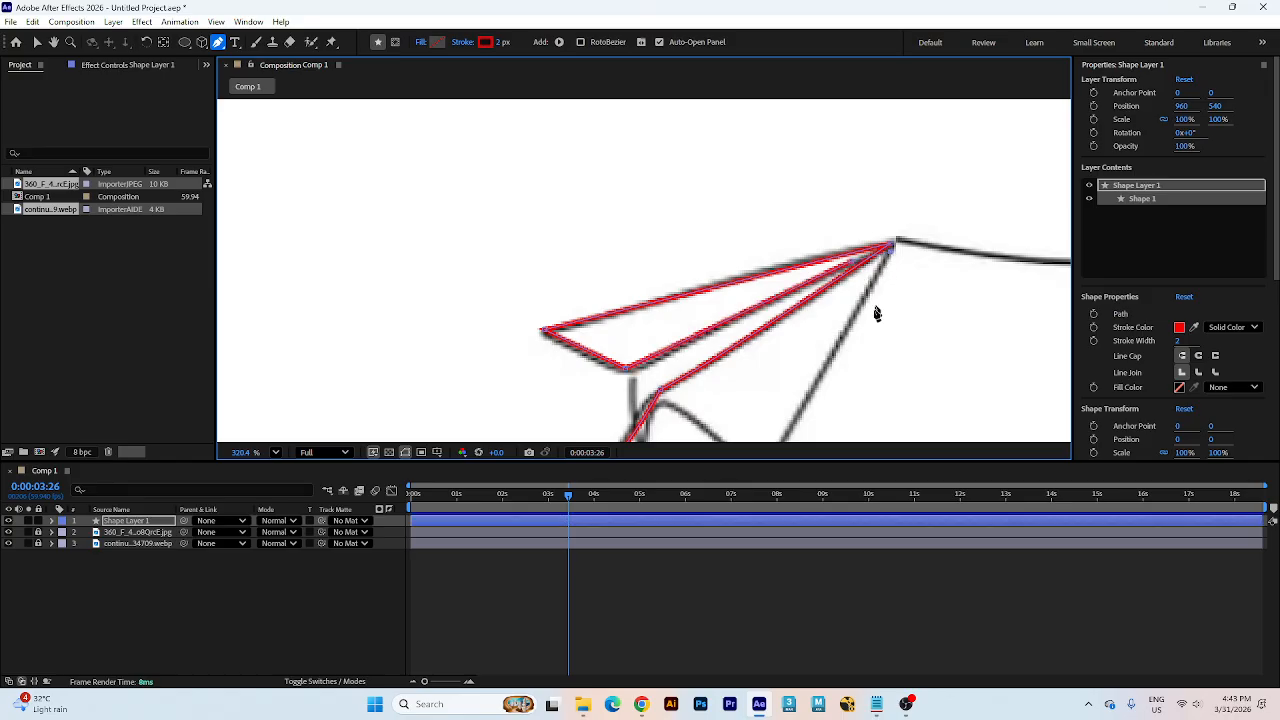
{"action": "scroll", "coordinate": [876, 314], "scroll_direction": "down", "scroll_amount": 3}
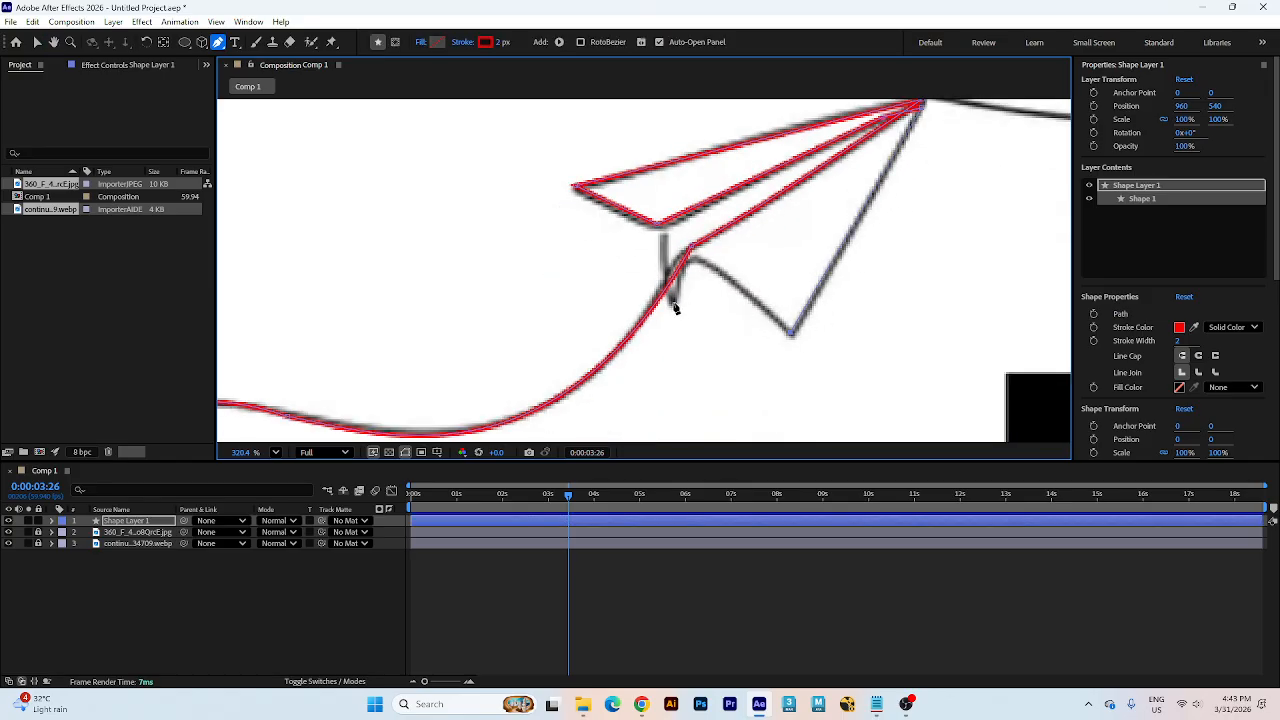
{"action": "left_click_drag", "start_coordinate": [674, 303], "coordinate": [677, 393]}
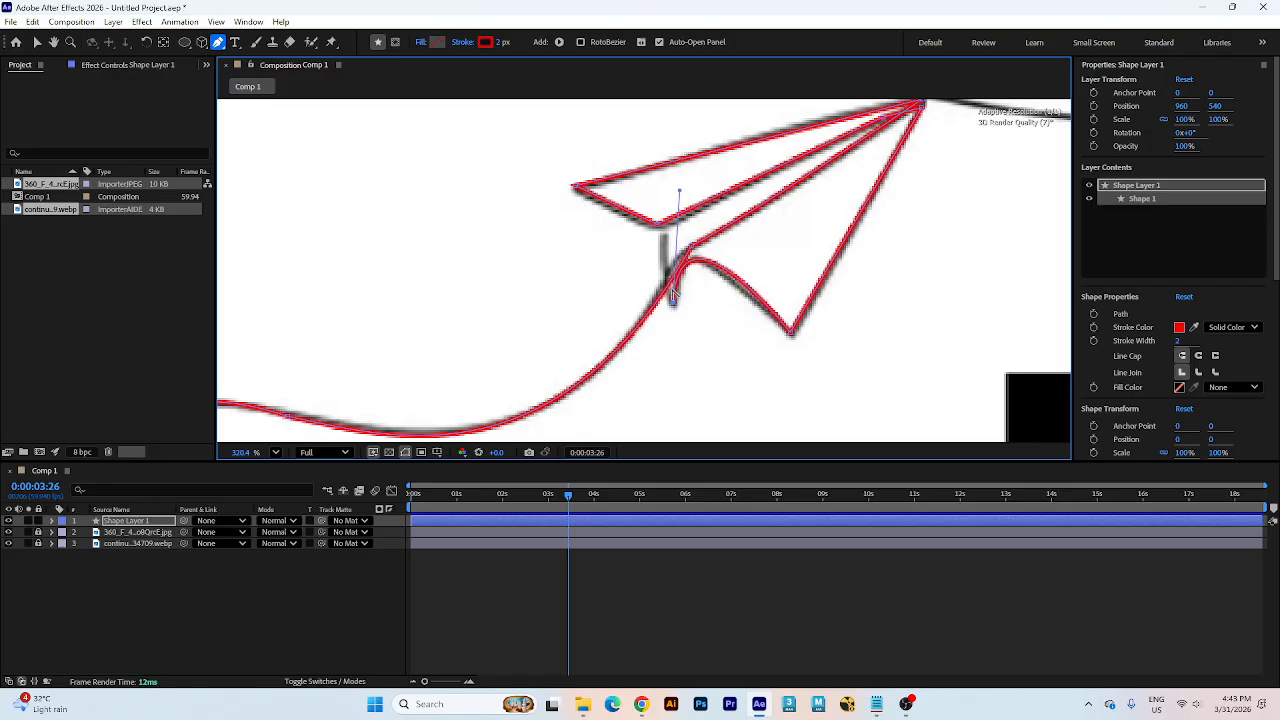
- Continue the path from the plane's nose along the wavy line, over the hump towards the bird
{"action": "left_click_drag", "start_coordinate": [826, 219], "coordinate": [720, 353]}
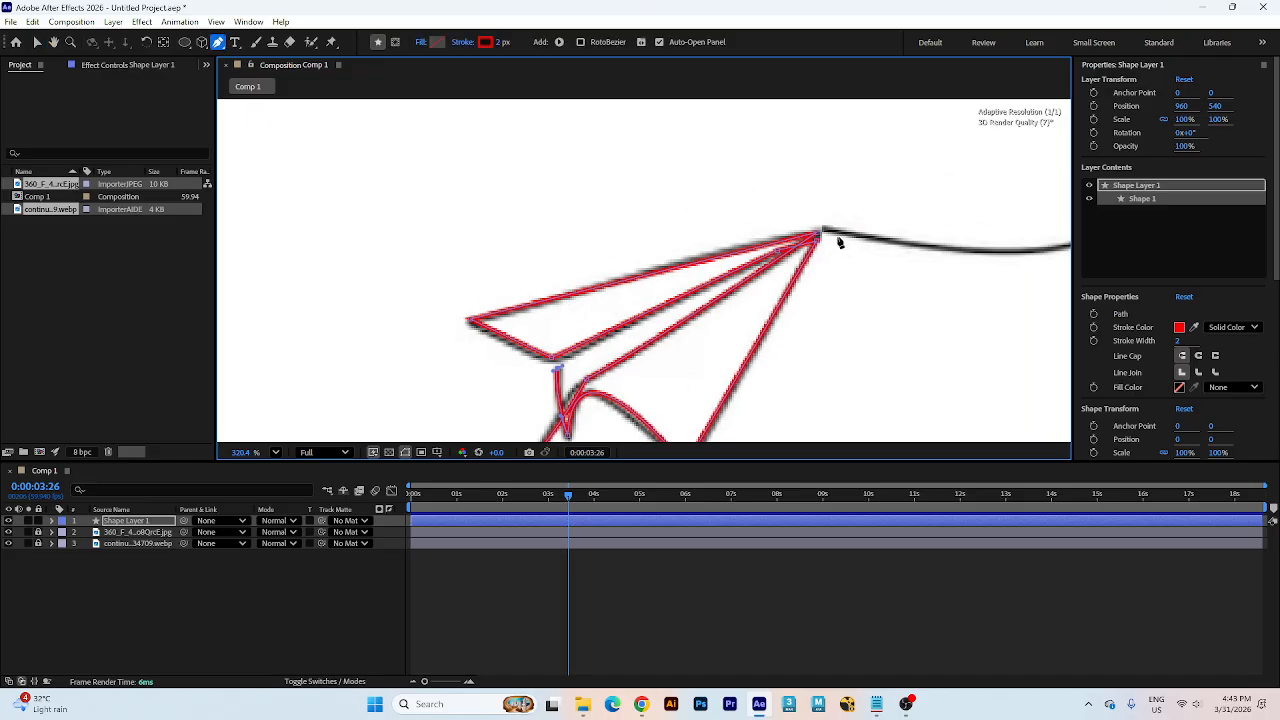
{"action": "left_click_drag", "start_coordinate": [835, 230], "coordinate": [874, 241]}
{"action": "left_click_drag", "start_coordinate": [1062, 264], "coordinate": [680, 273]}
{"action": "scroll", "coordinate": [755, 260], "scroll_direction": "down", "scroll_amount": 1}
{"action": "left_click_drag", "start_coordinate": [790, 240], "coordinate": [746, 296]}
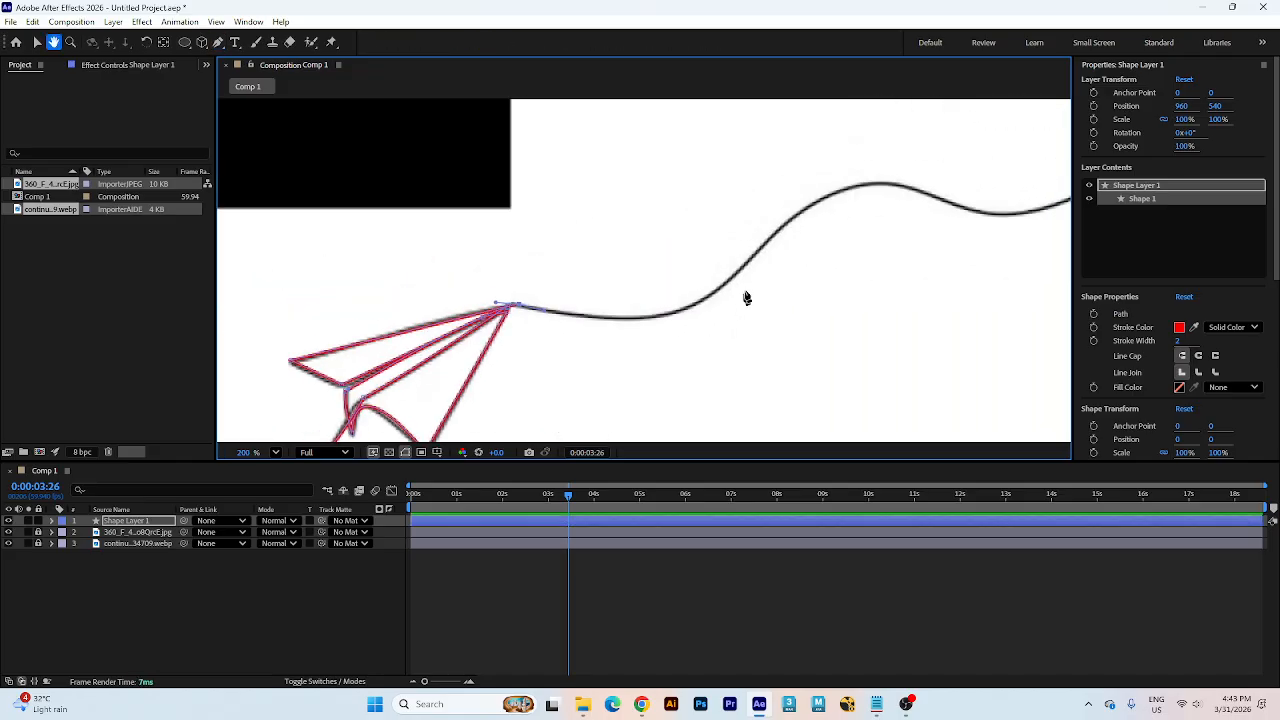
{"action": "left_click_drag", "start_coordinate": [757, 253], "coordinate": [818, 172]}
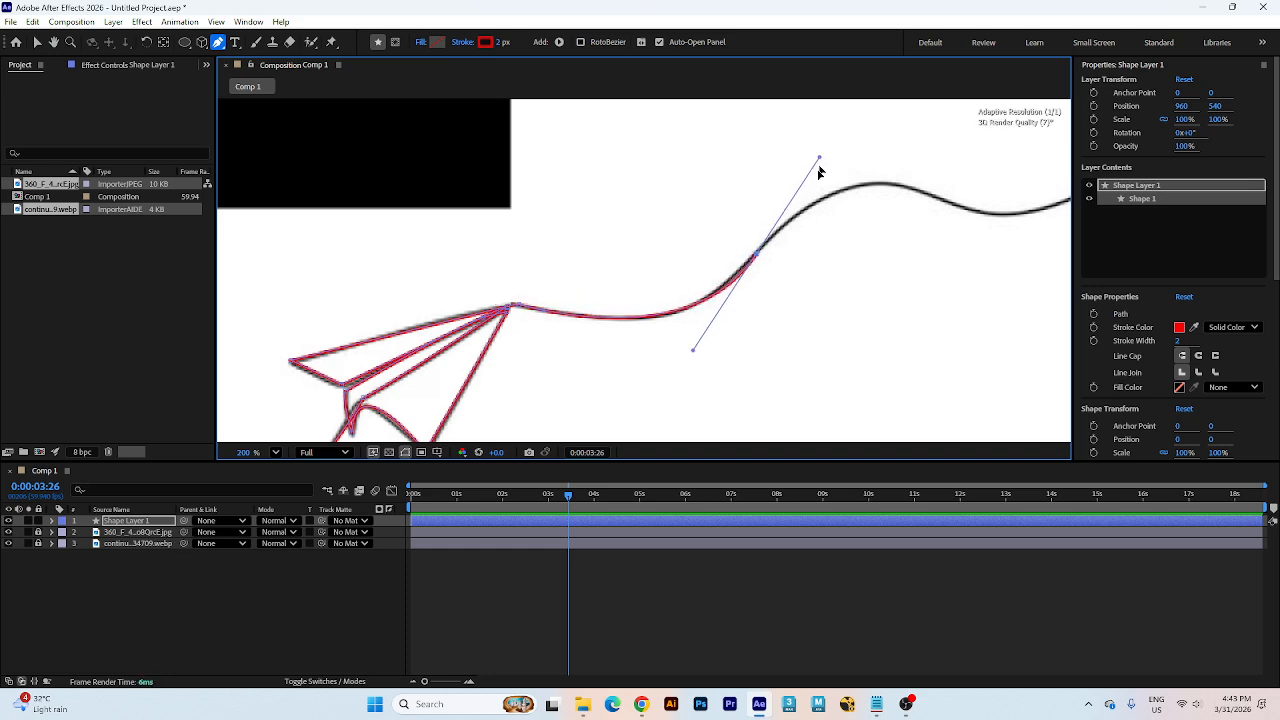
{"action": "left_click_drag", "start_coordinate": [784, 230], "coordinate": [781, 227]}
{"action": "mouse_move", "coordinate": [933, 197]}
{"action": "left_mouse_down"}
{"action": "mouse_move", "coordinate": [1010, 240]}
{"action": "mouse_move", "coordinate": [970, 210]}
{"action": "left_mouse_up"}
- Extend the path along the remaining wave up to the bird's curled tail
{"action": "left_click_drag", "start_coordinate": [971, 251], "coordinate": [559, 297]}
{"action": "left_click_drag", "start_coordinate": [746, 183], "coordinate": [745, 92]}
{"action": "scroll", "coordinate": [724, 243], "scroll_direction": "down", "scroll_amount": 1}
{"action": "scroll", "coordinate": [723, 243], "scroll_direction": "up", "scroll_amount": 4}
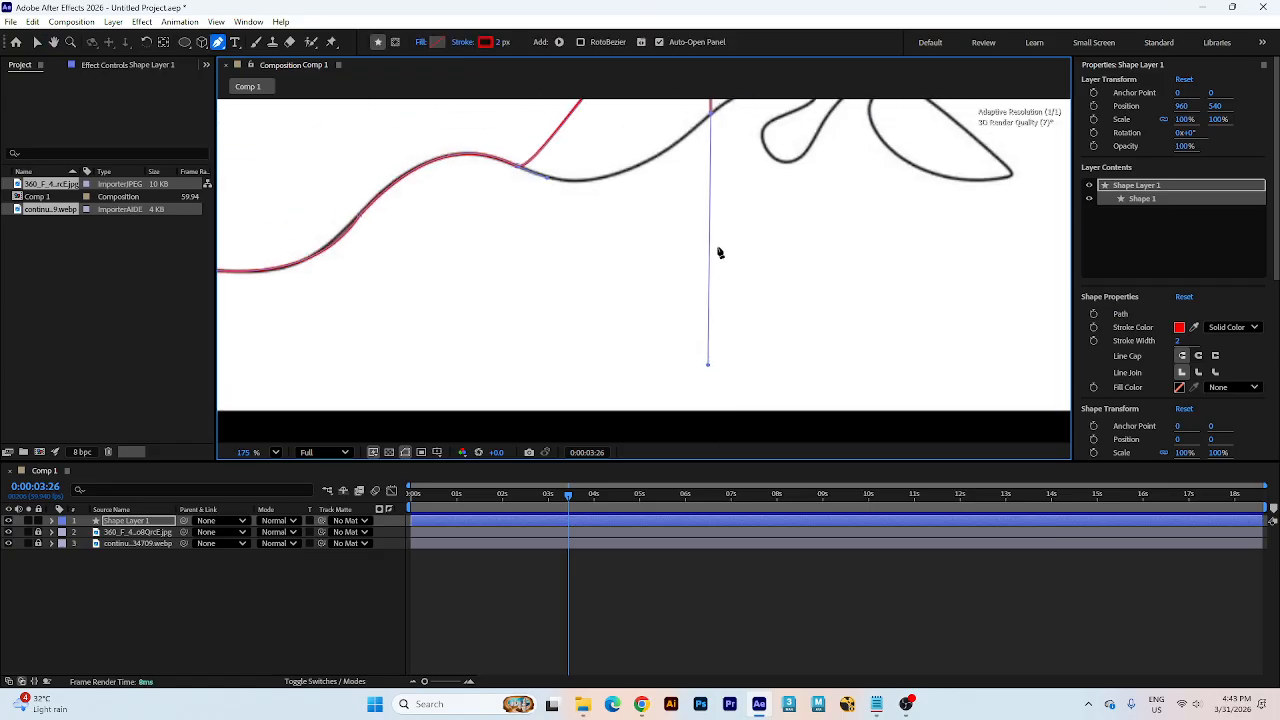
{"action": "scroll", "coordinate": [717, 251], "scroll_direction": "down", "scroll_amount": 2}
{"action": "left_click_drag", "start_coordinate": [686, 267], "coordinate": [743, 211]}
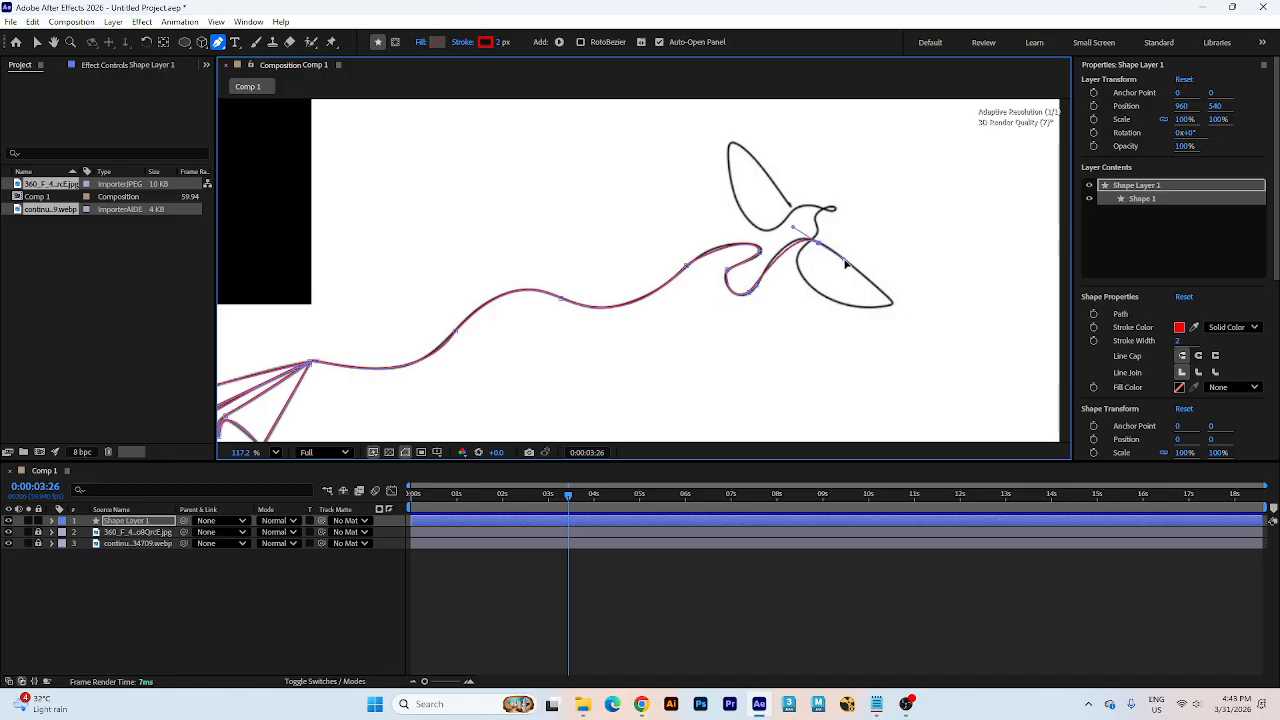
- Trace the bird's lower wing, neck and small beak loop
{"action": "left_click", "coordinate": [891, 304]}
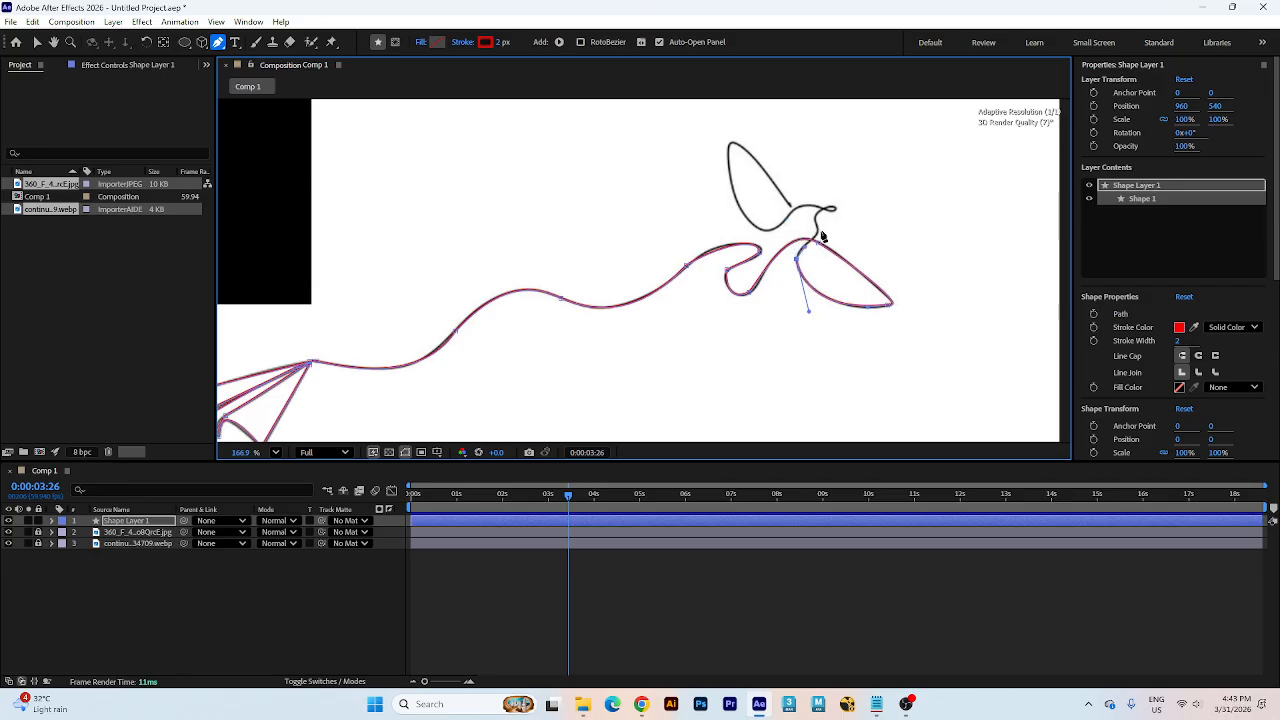
{"action": "scroll", "coordinate": [816, 240], "scroll_direction": "up", "scroll_amount": 2}
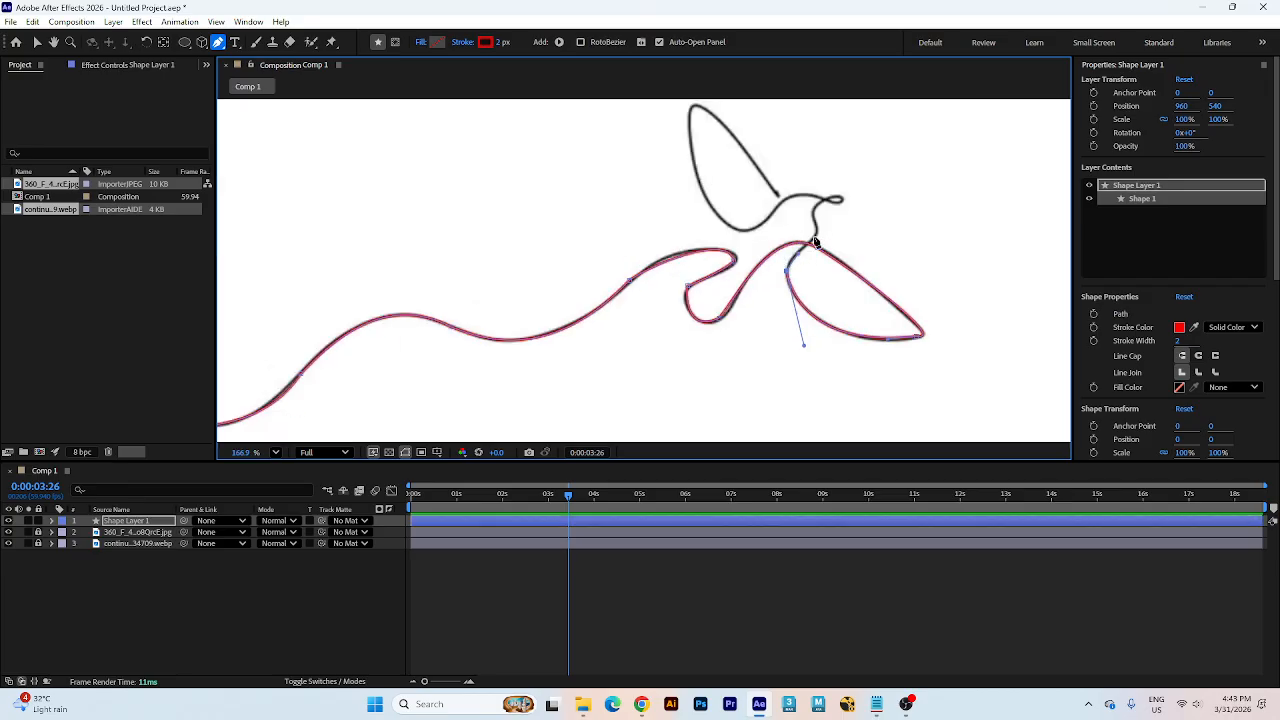
{"action": "left_click_drag", "start_coordinate": [815, 237], "coordinate": [815, 213]}
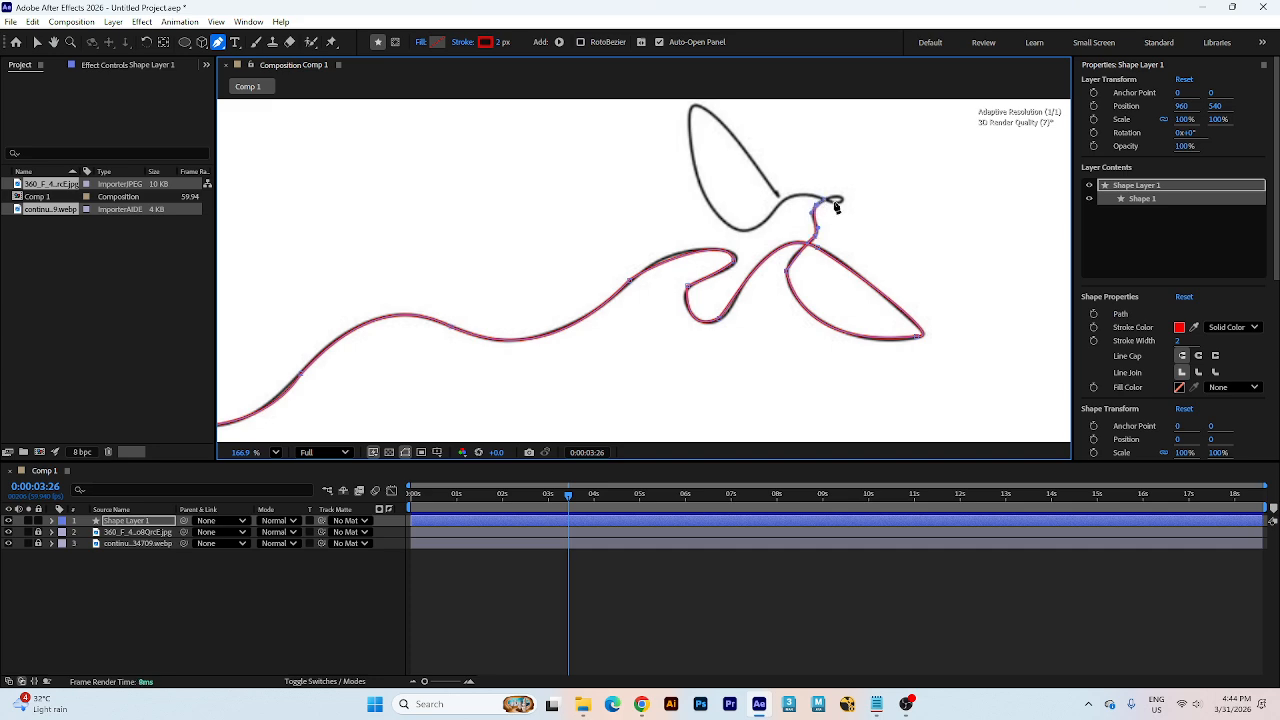
{"action": "scroll", "coordinate": [836, 206], "scroll_direction": "up", "scroll_amount": 3}
{"action": "mouse_move", "coordinate": [842, 210]}
{"action": "left_mouse_down"}
{"action": "mouse_move", "coordinate": [838, 231]}
{"action": "mouse_move", "coordinate": [828, 209]}
{"action": "left_mouse_up"}
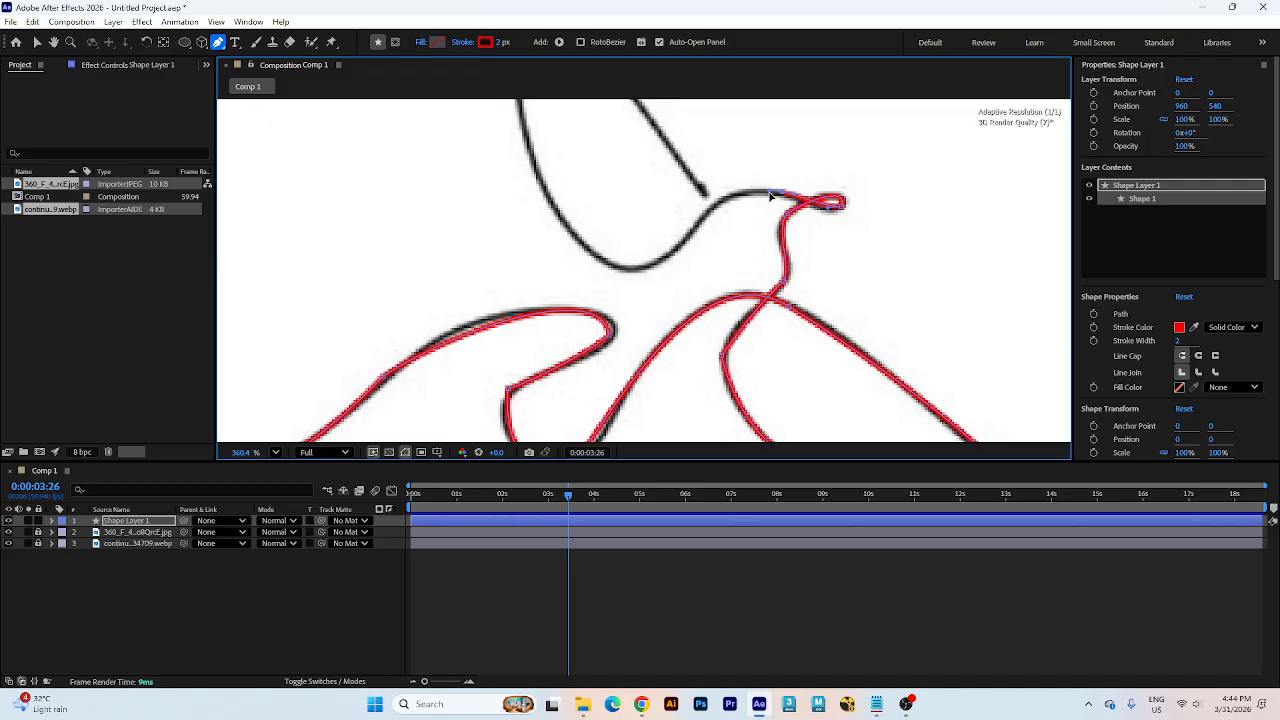
- Trace the bird's upper wing to the end of its line and deselect the finished path
{"action": "left_click_drag", "start_coordinate": [676, 252], "coordinate": [633, 326]}
{"action": "left_click_drag", "start_coordinate": [616, 271], "coordinate": [743, 375]}
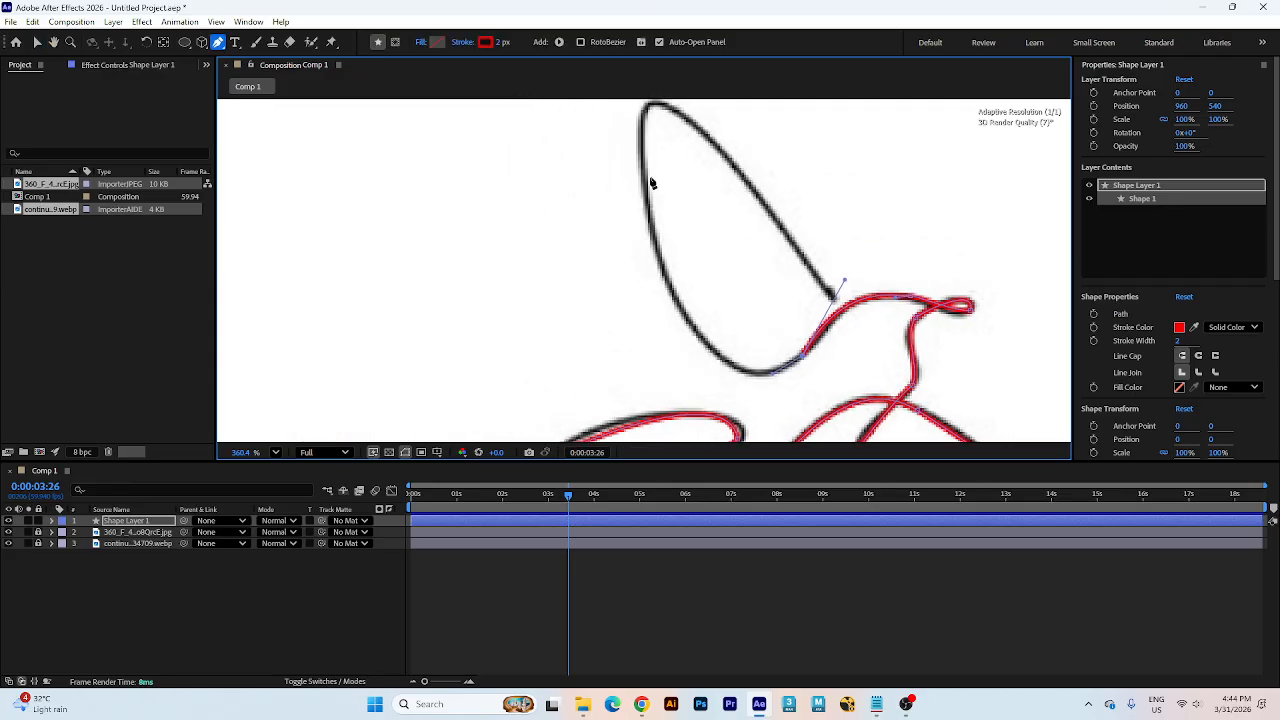
{"action": "left_click_drag", "start_coordinate": [655, 241], "coordinate": [632, 214]}
{"action": "left_click_drag", "start_coordinate": [636, 258], "coordinate": [638, 264]}
{"action": "left_click_drag", "start_coordinate": [706, 275], "coordinate": [732, 316]}
{"action": "mouse_move", "coordinate": [775, 320]}
{"action": "left_mouse_down"}
{"action": "mouse_move", "coordinate": [723, 187]}
{"action": "mouse_move", "coordinate": [789, 337]}
{"action": "left_mouse_up"}
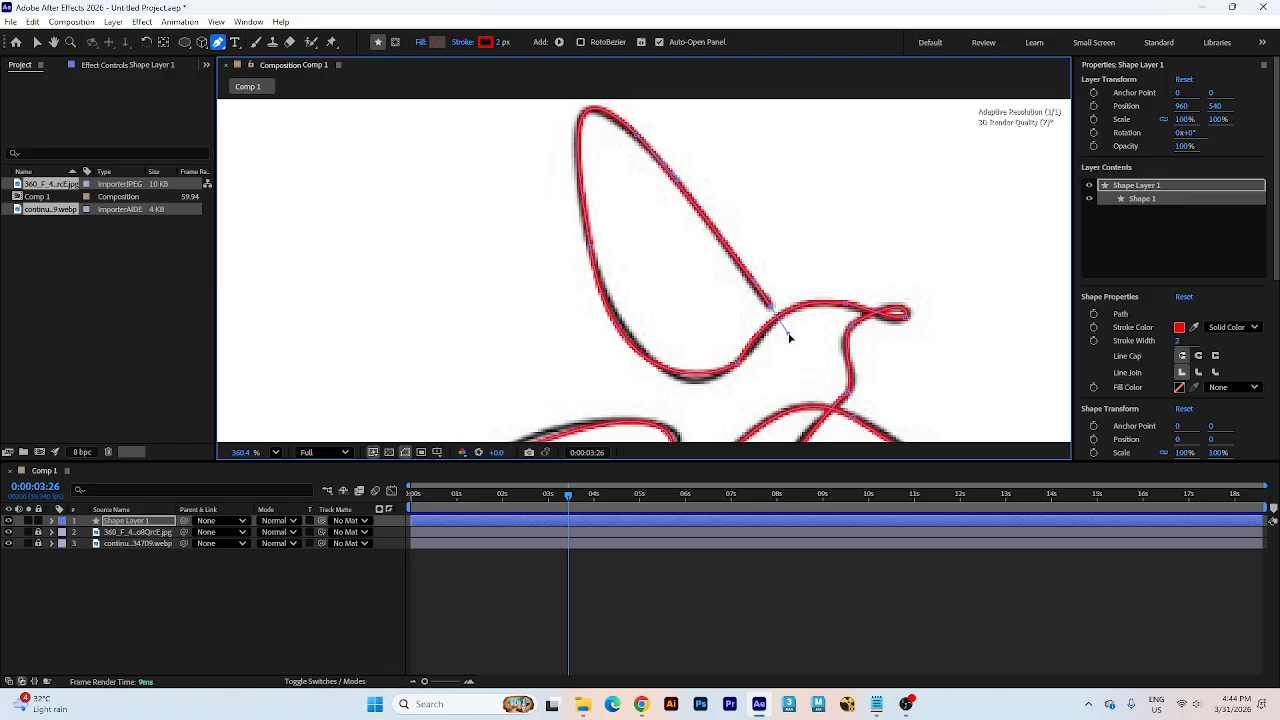
{"action": "left_click_drag", "start_coordinate": [829, 276], "coordinate": [837, 229]}
{"action": "left_click", "coordinate": [37, 43]}
{"action": "scroll", "coordinate": [612, 232], "scroll_direction": "down", "scroll_amount": 5}
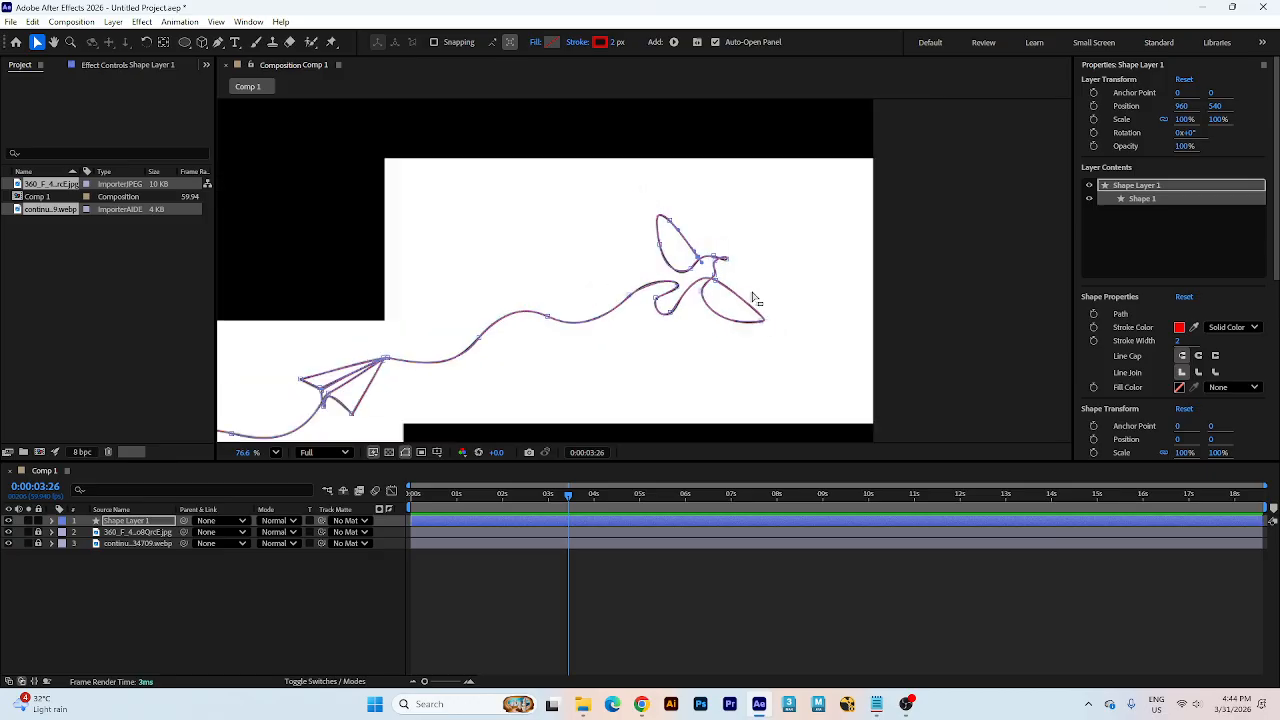
{"action": "scroll", "coordinate": [755, 295], "scroll_direction": "down", "scroll_amount": 3}
{"action": "left_click", "coordinate": [948, 280]}
{"action": "scroll", "coordinate": [925, 265], "scroll_direction": "down", "scroll_amount": 4}
{"action": "scroll", "coordinate": [822, 313], "scroll_direction": "up", "scroll_amount": 1}
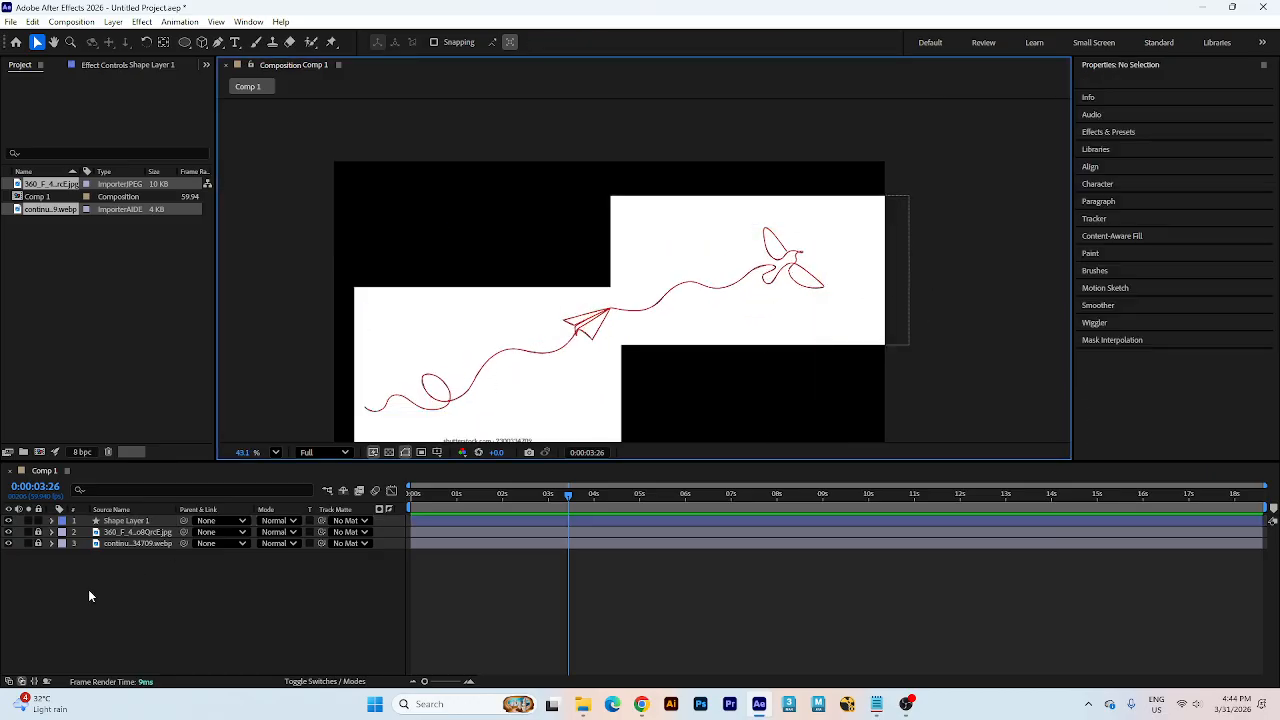
- Unlock both reference image layers and delete them from the composition
{"action": "left_click", "coordinate": [38, 532]}
{"action": "left_click", "coordinate": [39, 543]}
{"action": "left_click_drag", "start_coordinate": [128, 583], "coordinate": [135, 537]}
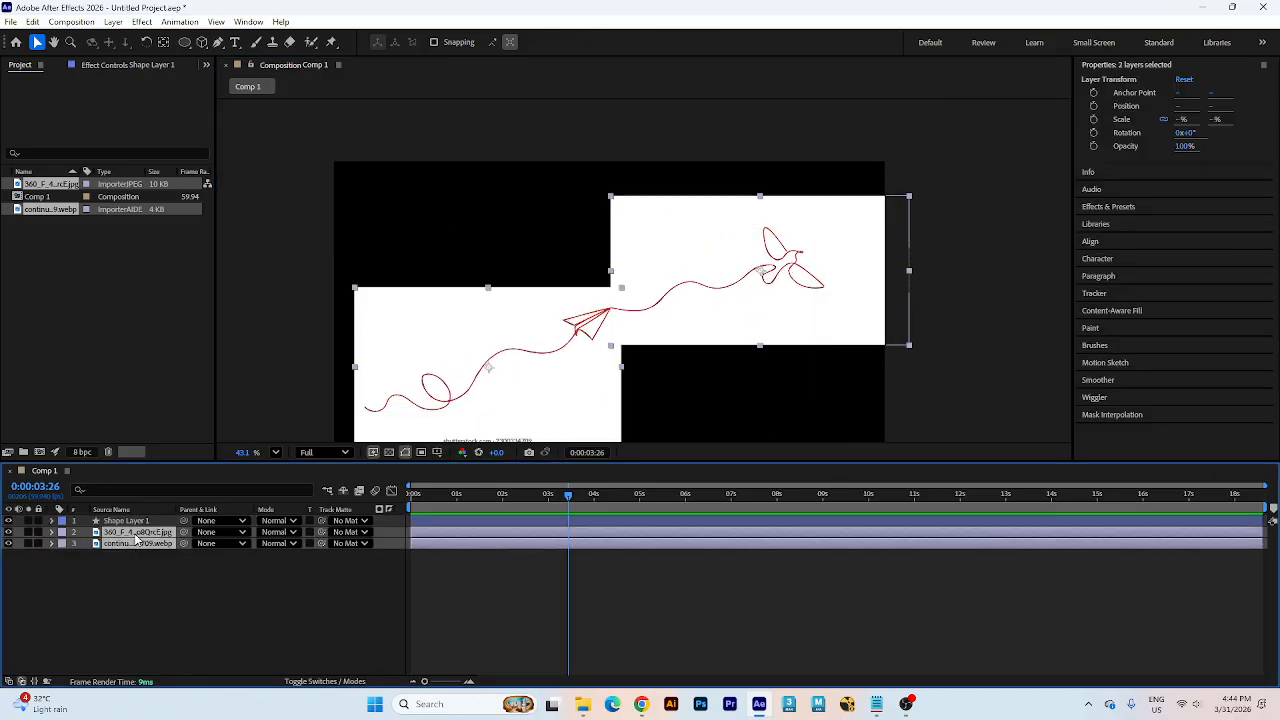
{"action": "key", "text": "Delete"}
- Change the traced shape's stroke colour to white and deselect the layer
{"action": "left_click", "coordinate": [755, 297]}
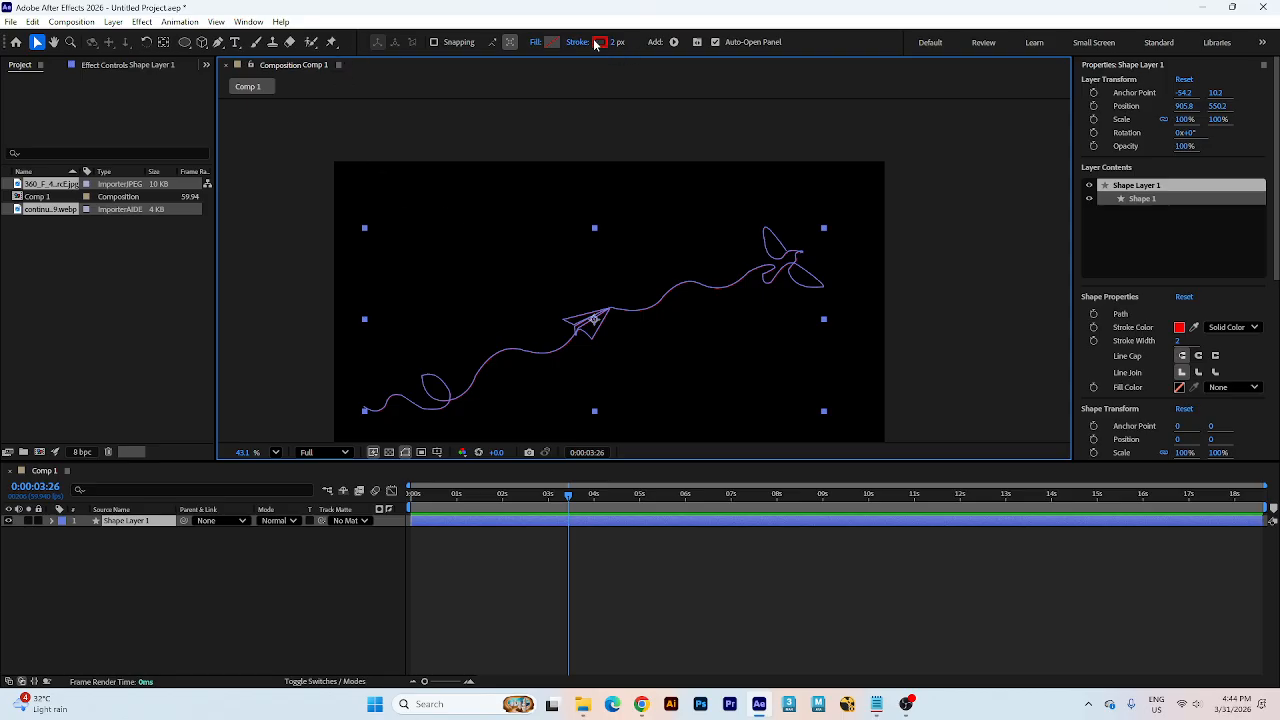
{"action": "left_click", "coordinate": [597, 43]}
{"action": "left_click_drag", "start_coordinate": [863, 308], "coordinate": [854, 258]}
{"action": "left_click", "coordinate": [1149, 272]}
{"action": "left_click", "coordinate": [967, 281]}
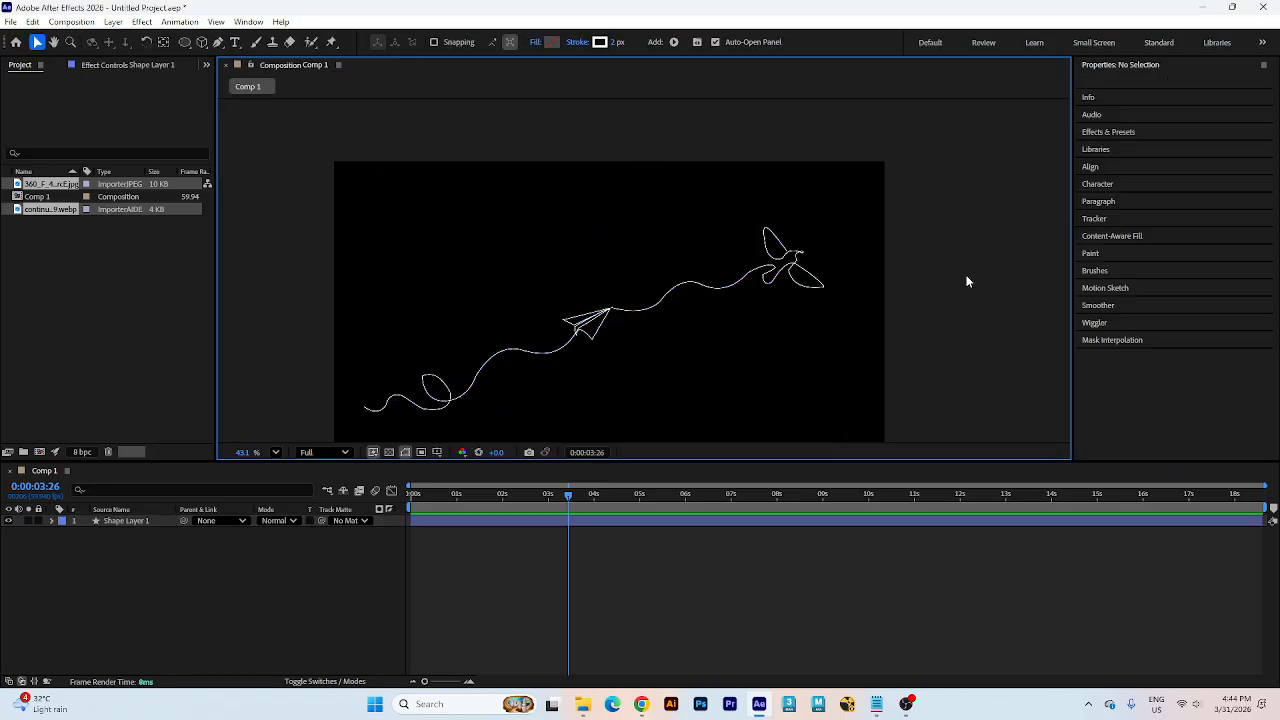
- Add a white solid to the composition and place it beneath the shape layer as the background
{"action": "scroll", "coordinate": [800, 270], "scroll_direction": "down", "scroll_amount": 1}
{"action": "left_click_drag", "start_coordinate": [735, 296], "coordinate": [816, 249]}
{"action": "left_click", "coordinate": [220, 593]}
{"action": "right_click", "coordinate": [220, 593]}
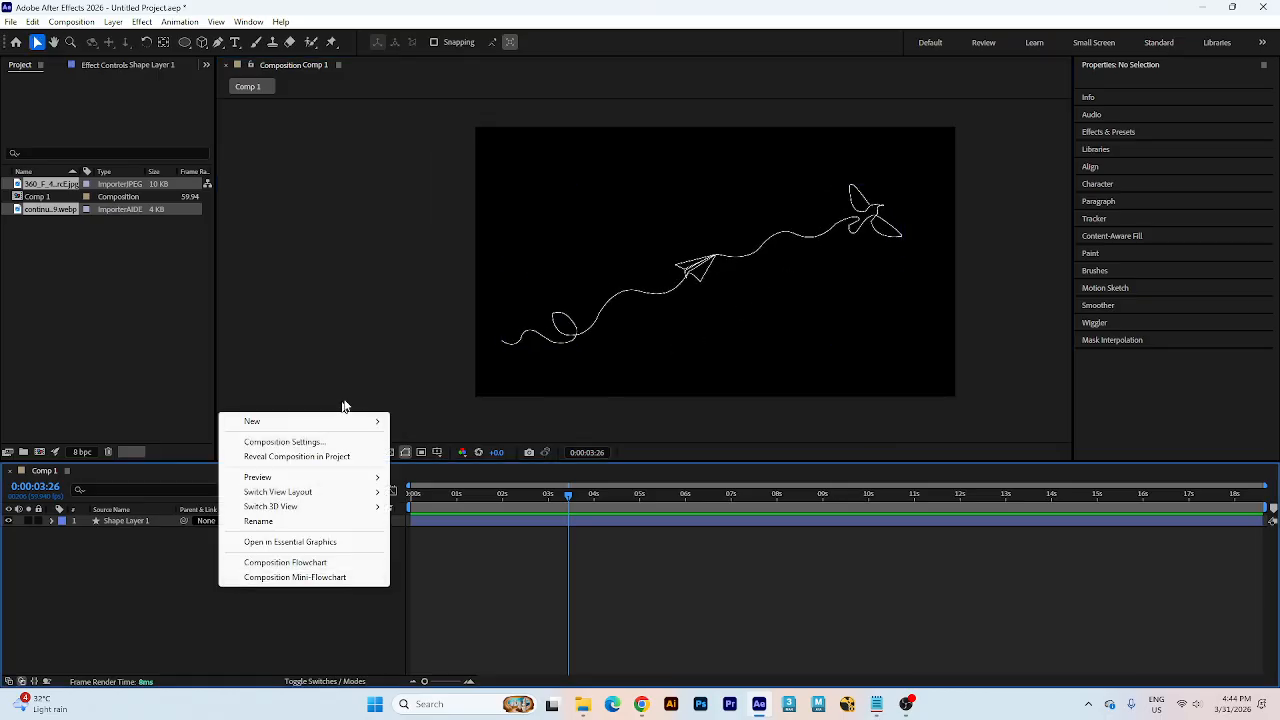
{"action": "mouse_move", "coordinate": [370, 424]}
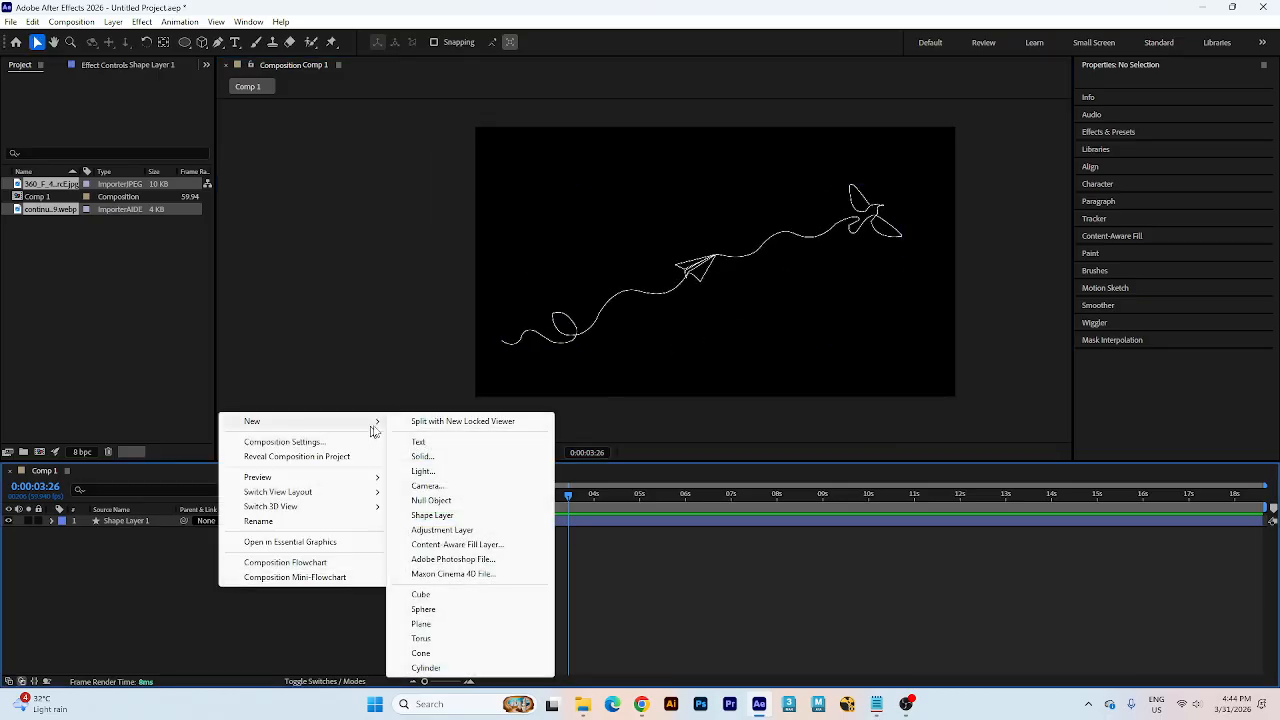
{"action": "left_click", "coordinate": [420, 457]}
{"action": "left_click", "coordinate": [1005, 447]}
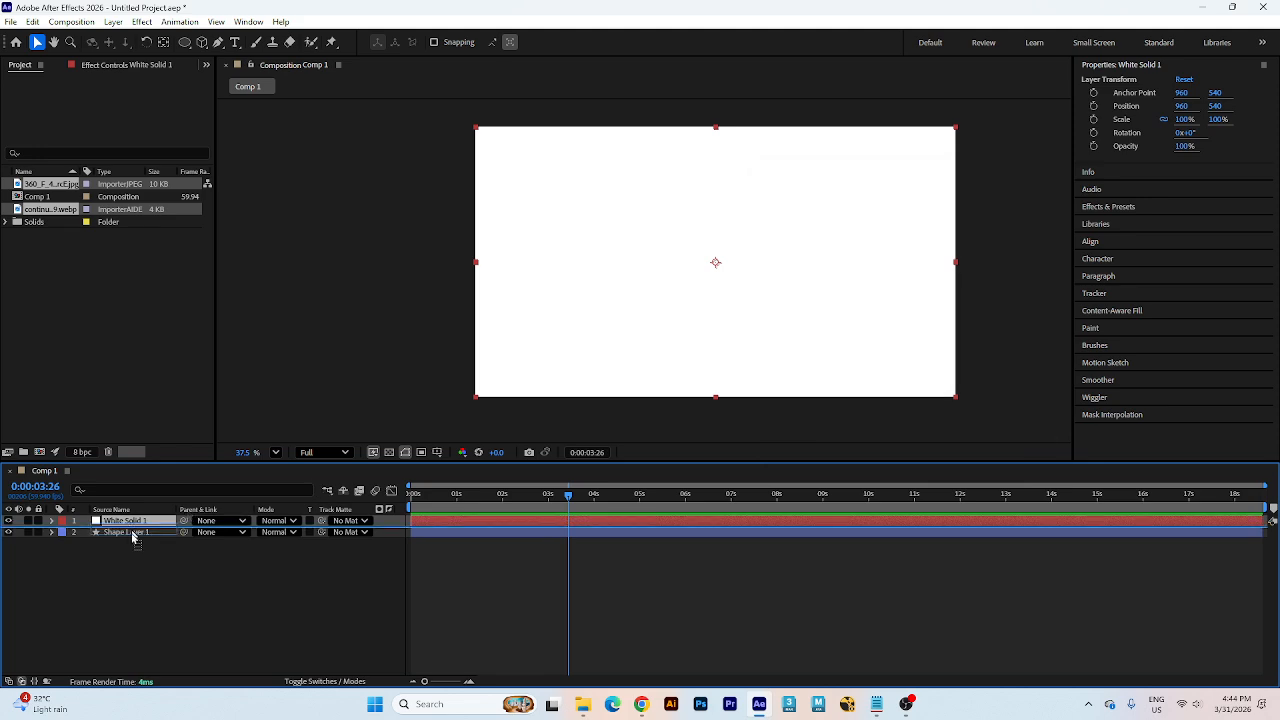
{"action": "left_click_drag", "start_coordinate": [128, 534], "coordinate": [128, 518]}
- Set the traced line's stroke colour to black and deselect the shape layer
{"action": "left_click", "coordinate": [601, 43]}
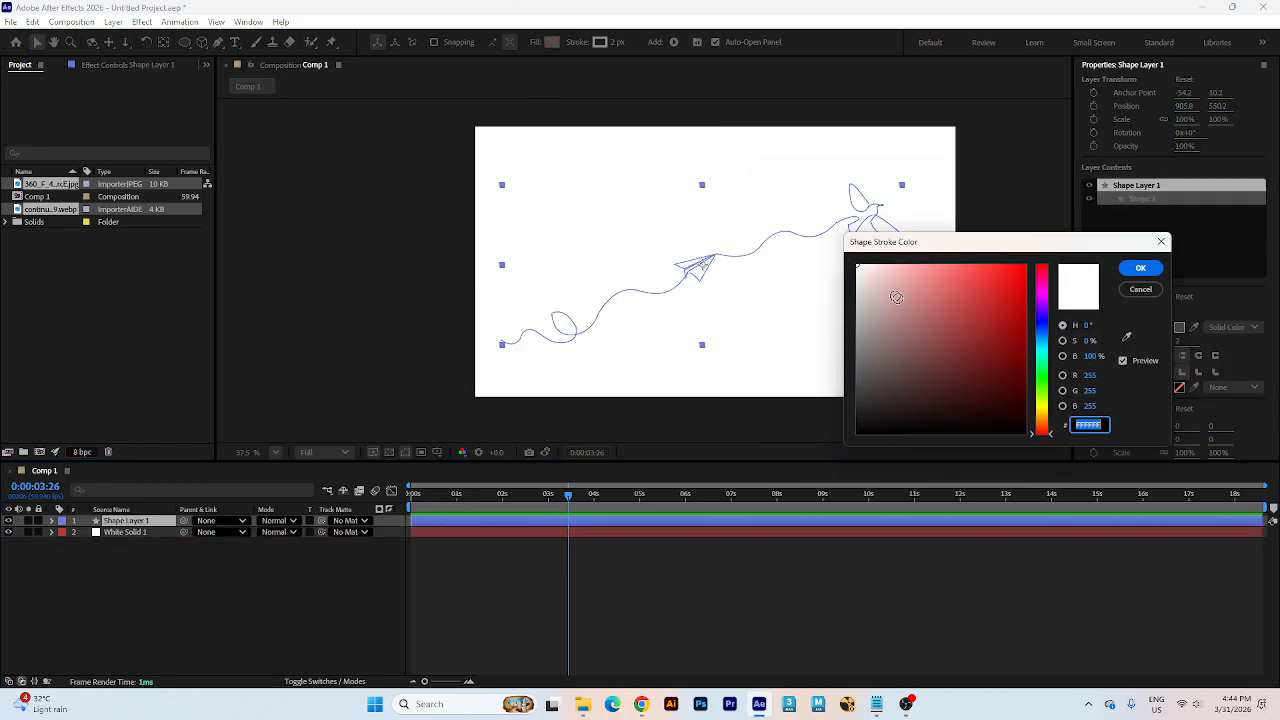
{"action": "left_click_drag", "start_coordinate": [894, 297], "coordinate": [852, 438]}
{"action": "left_click", "coordinate": [1150, 274]}
{"action": "left_click", "coordinate": [1033, 279]}
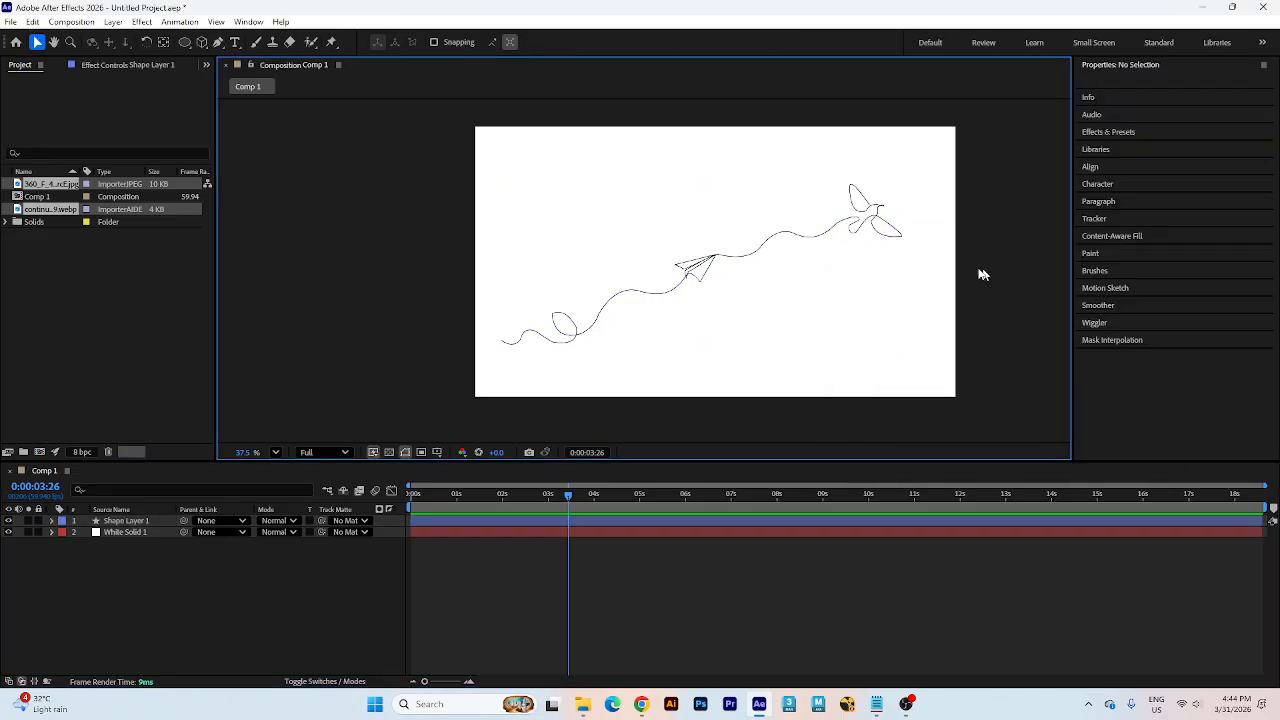
{"action": "scroll", "coordinate": [871, 277], "scroll_direction": "up", "scroll_amount": 2}
- Switch to Chrome, search Google Images for "pencil png" and filter the results to transparent images
{"action": "mouse_move", "coordinate": [641, 704]}
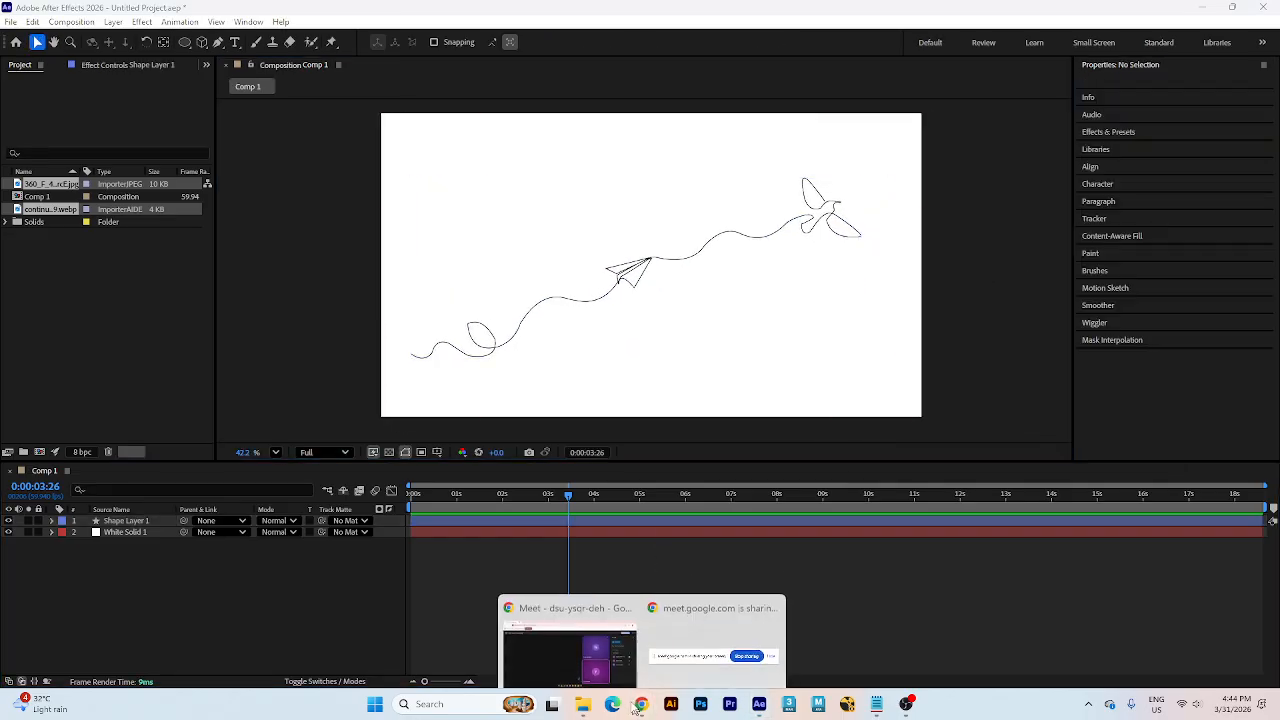
{"action": "left_click", "coordinate": [560, 655]}
{"action": "left_click", "coordinate": [196, 14]}
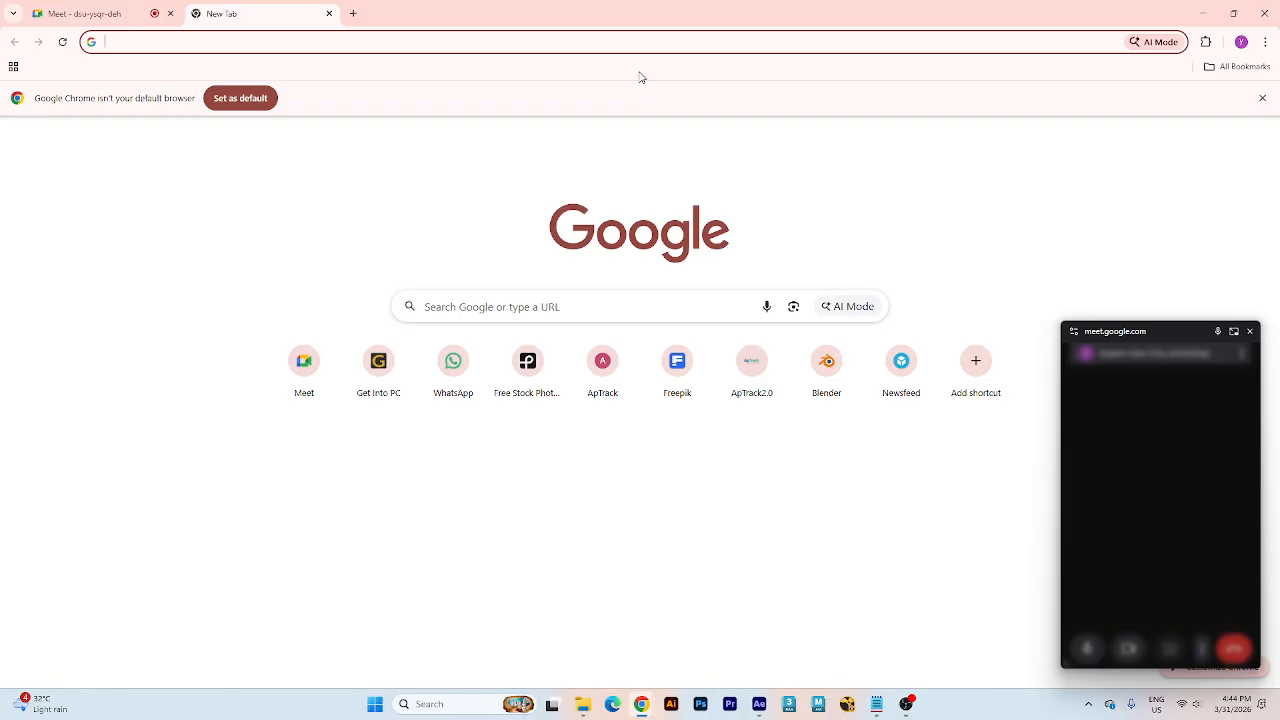
{"action": "type", "text": "pencil png"}
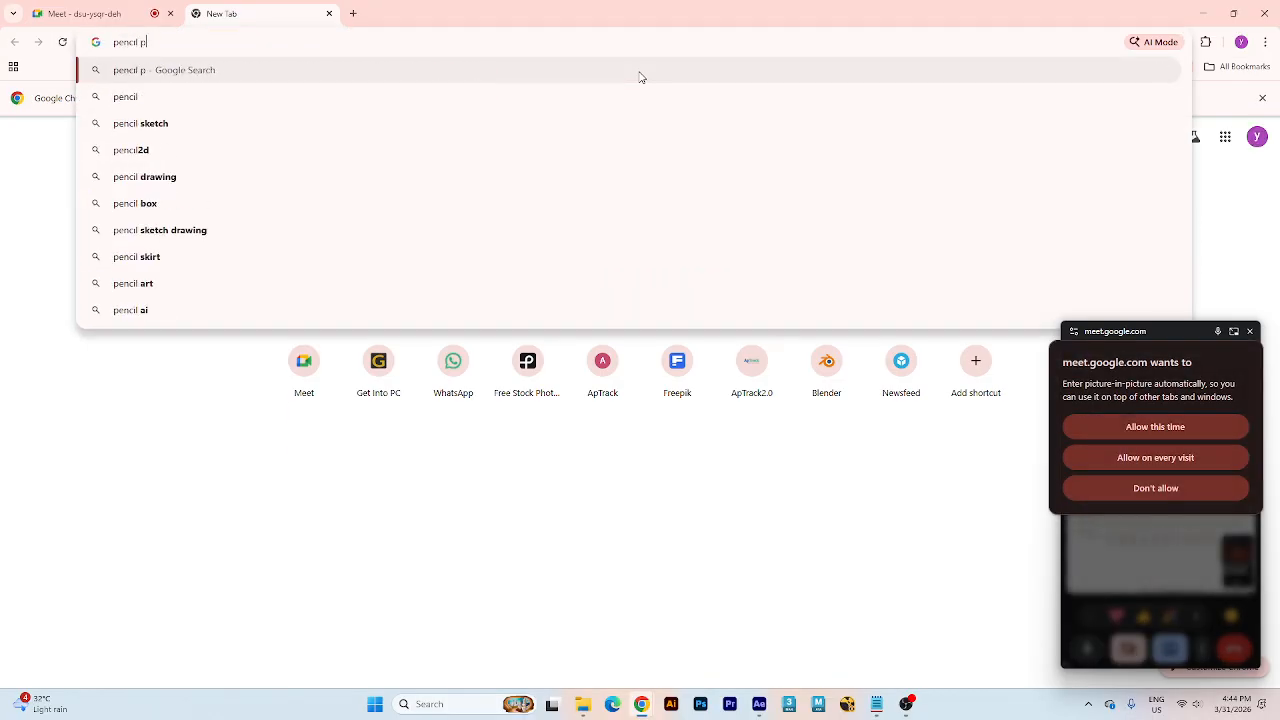
{"action": "key", "text": "Return"}
{"action": "left_click", "coordinate": [247, 171]}
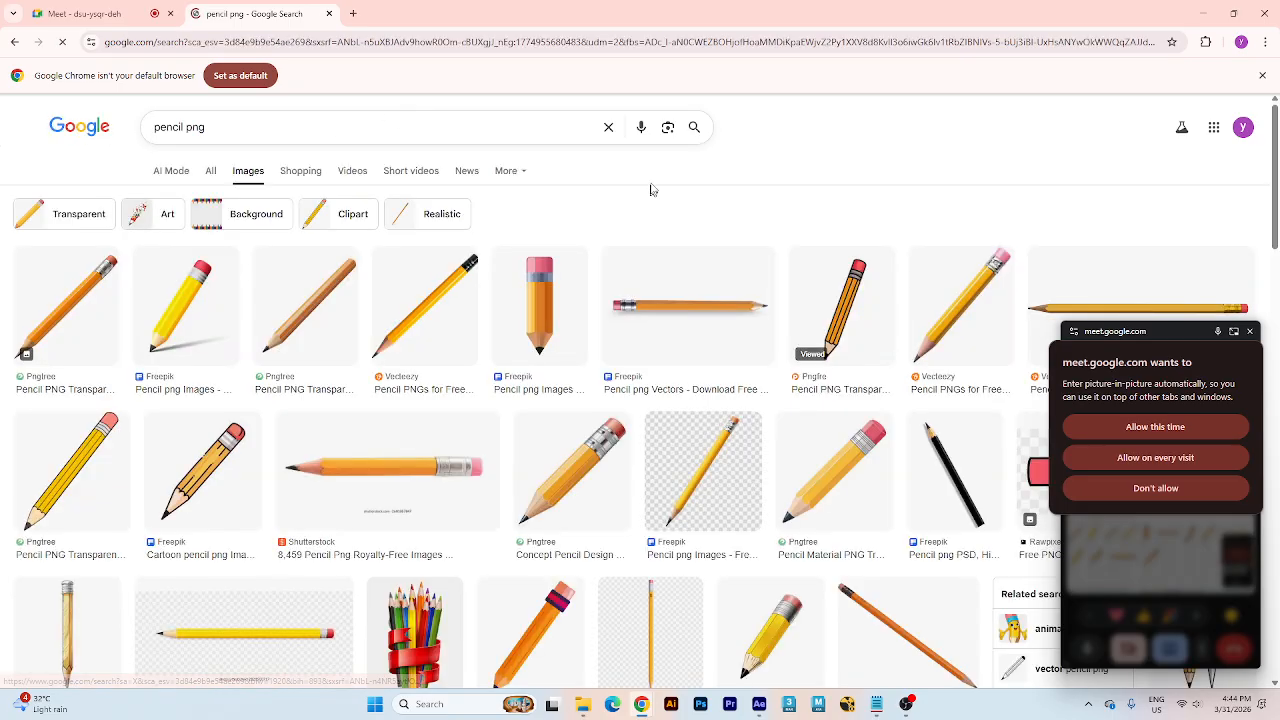
{"action": "left_click", "coordinate": [692, 171]}
{"action": "mouse_move", "coordinate": [810, 218]}
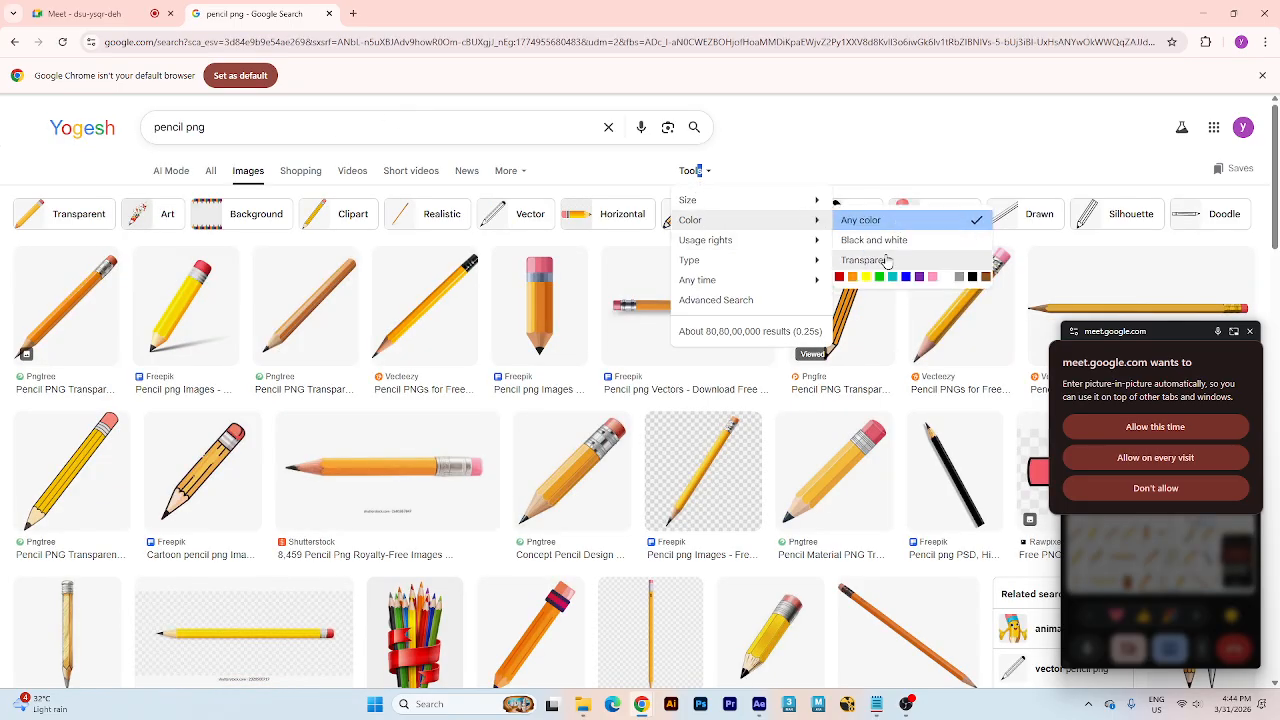
{"action": "left_click", "coordinate": [882, 260]}
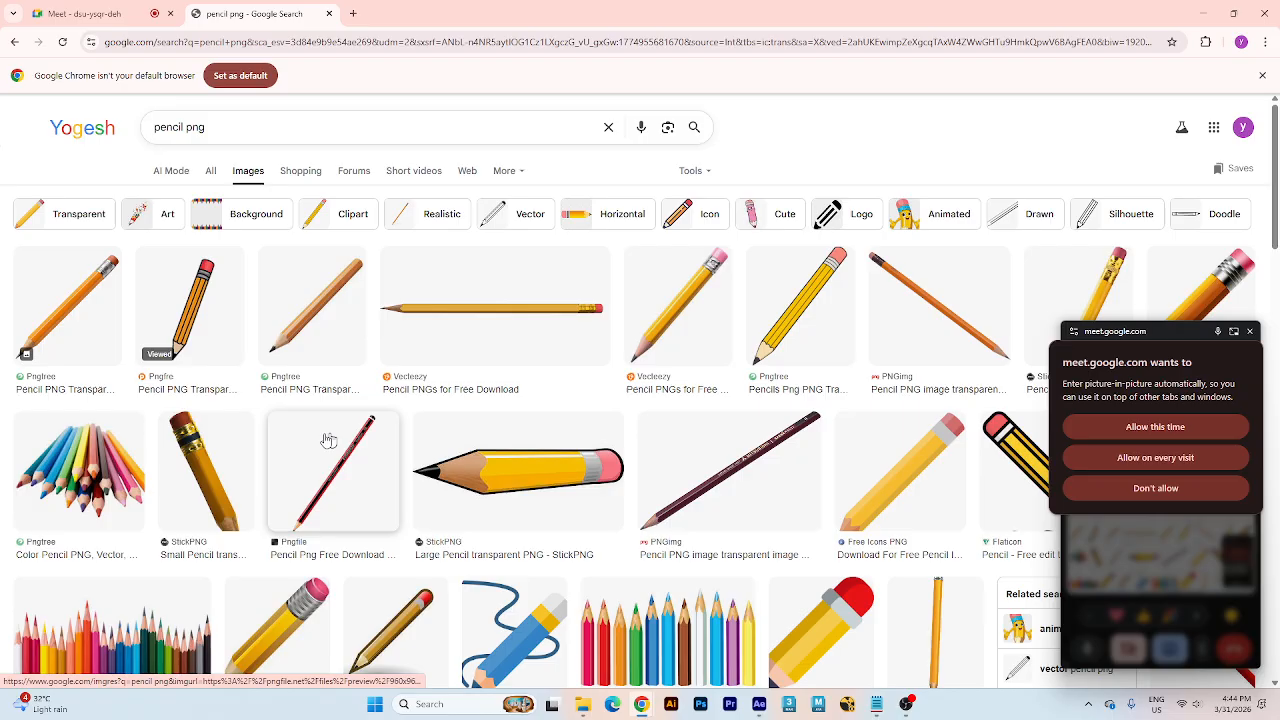
- Open the preview of the FreePNGimg orange pencil and move the floating meeting window clear of it
{"action": "scroll", "coordinate": [270, 428], "scroll_direction": "down", "scroll_amount": 2}
{"action": "scroll", "coordinate": [571, 448], "scroll_direction": "up", "scroll_amount": 1}
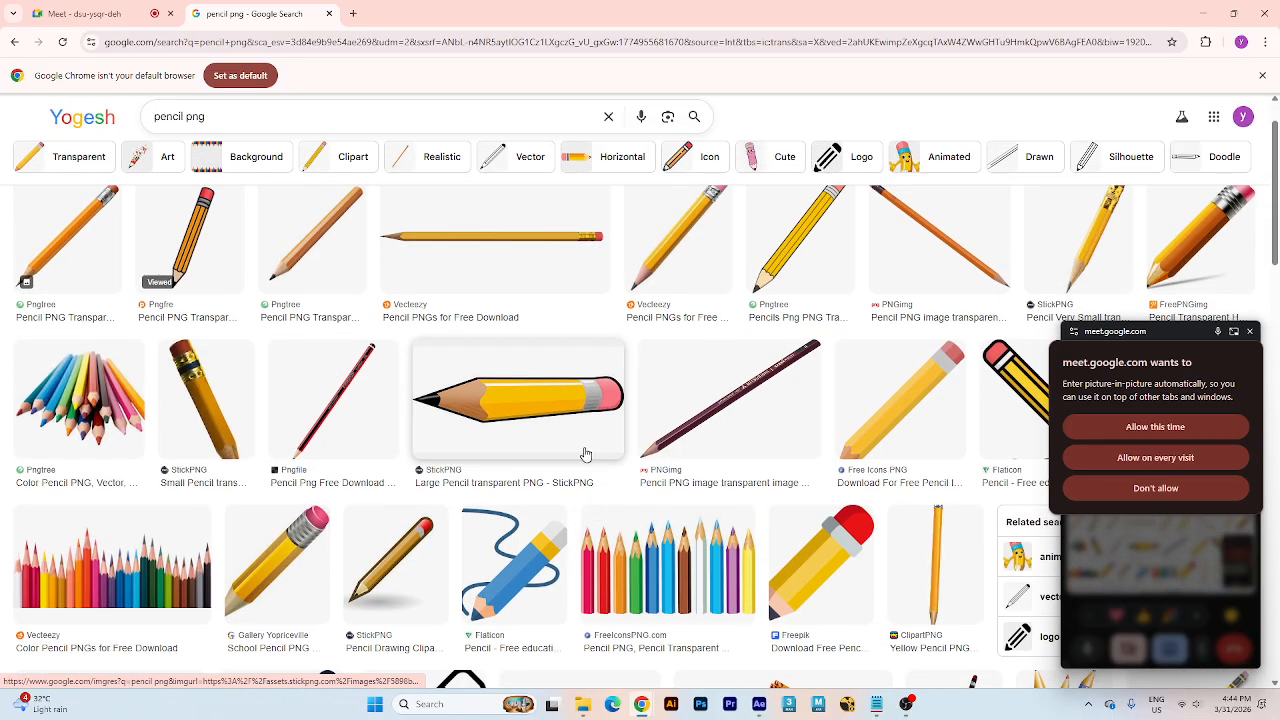
{"action": "scroll", "coordinate": [586, 451], "scroll_direction": "down", "scroll_amount": 1}
{"action": "scroll", "coordinate": [443, 423], "scroll_direction": "up", "scroll_amount": 1}
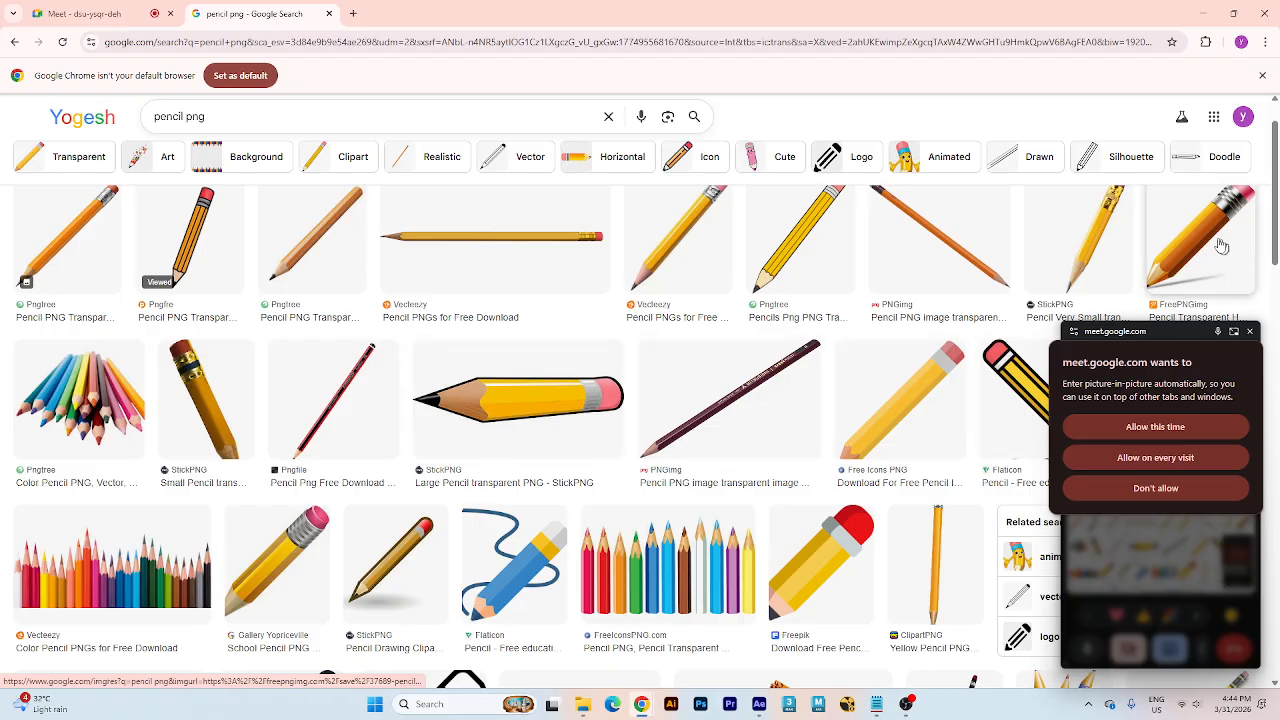
{"action": "left_click", "coordinate": [1220, 243]}
{"action": "left_click", "coordinate": [1155, 426]}
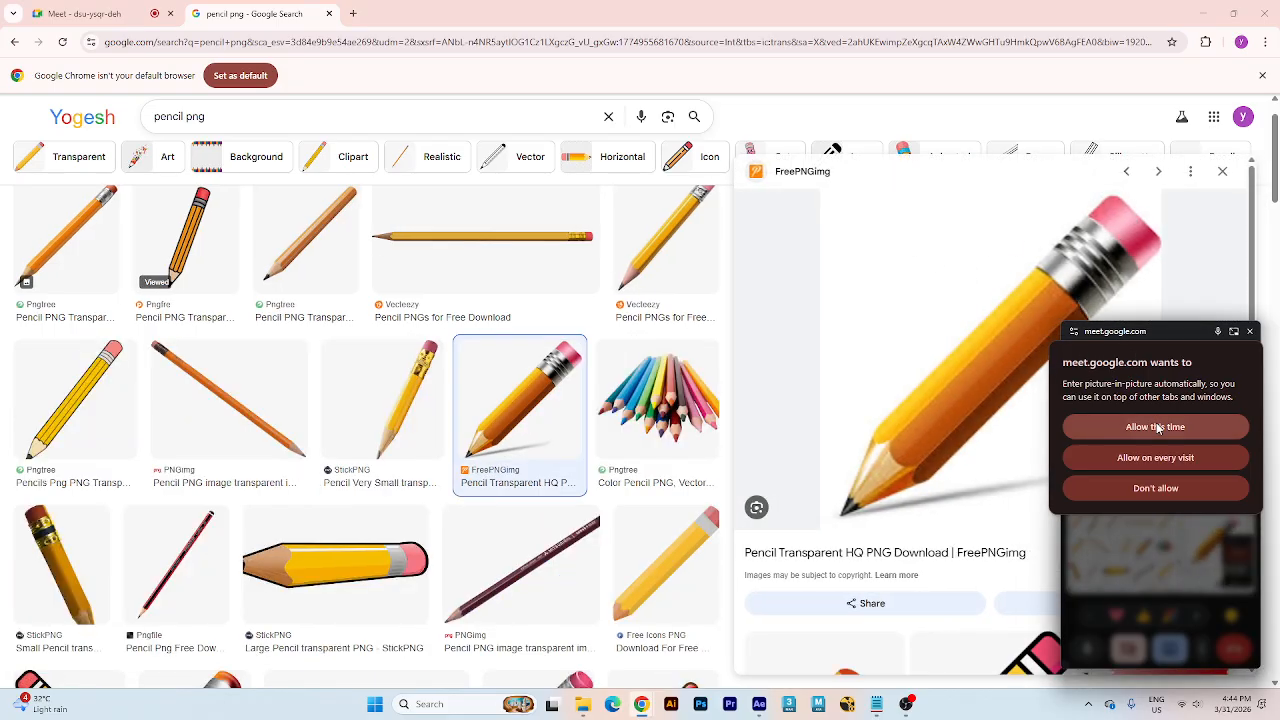
{"action": "left_click_drag", "start_coordinate": [1163, 332], "coordinate": [1228, 605]}
- Save the previewed pencil image to the Desktop as 37689-3-pencil.png
{"action": "right_click", "coordinate": [1004, 314]}
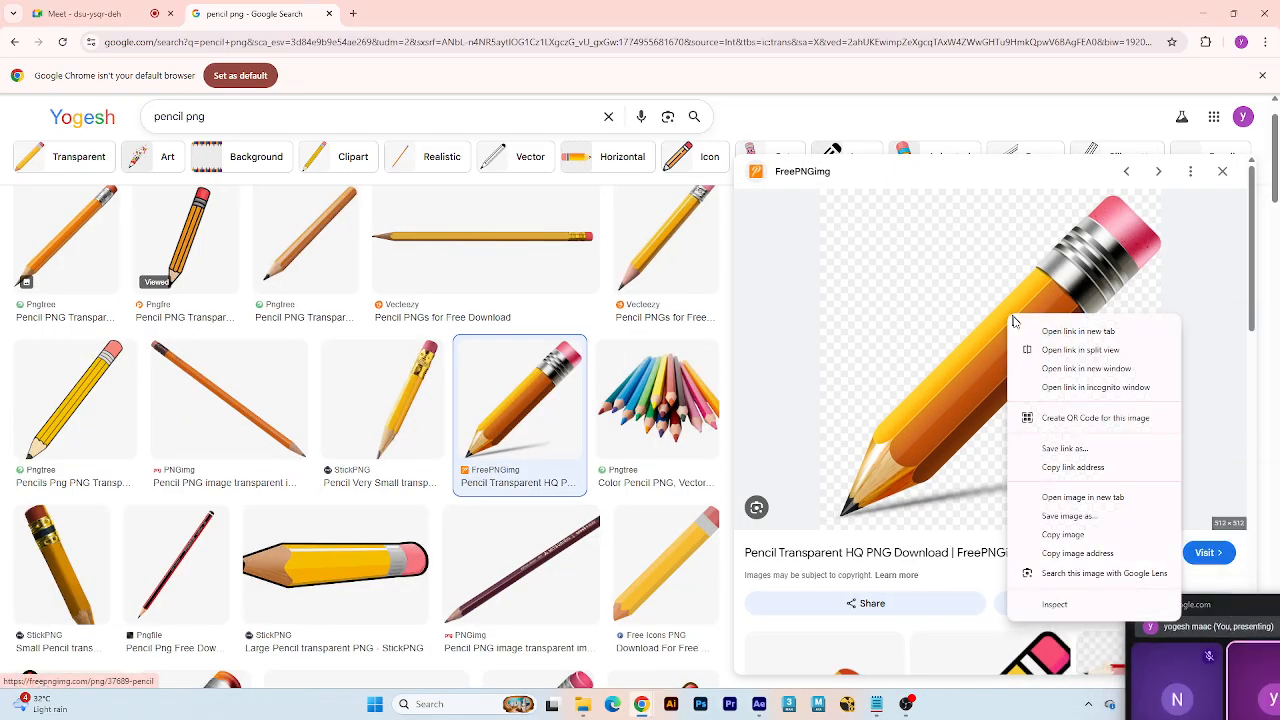
{"action": "left_click", "coordinate": [1050, 515]}
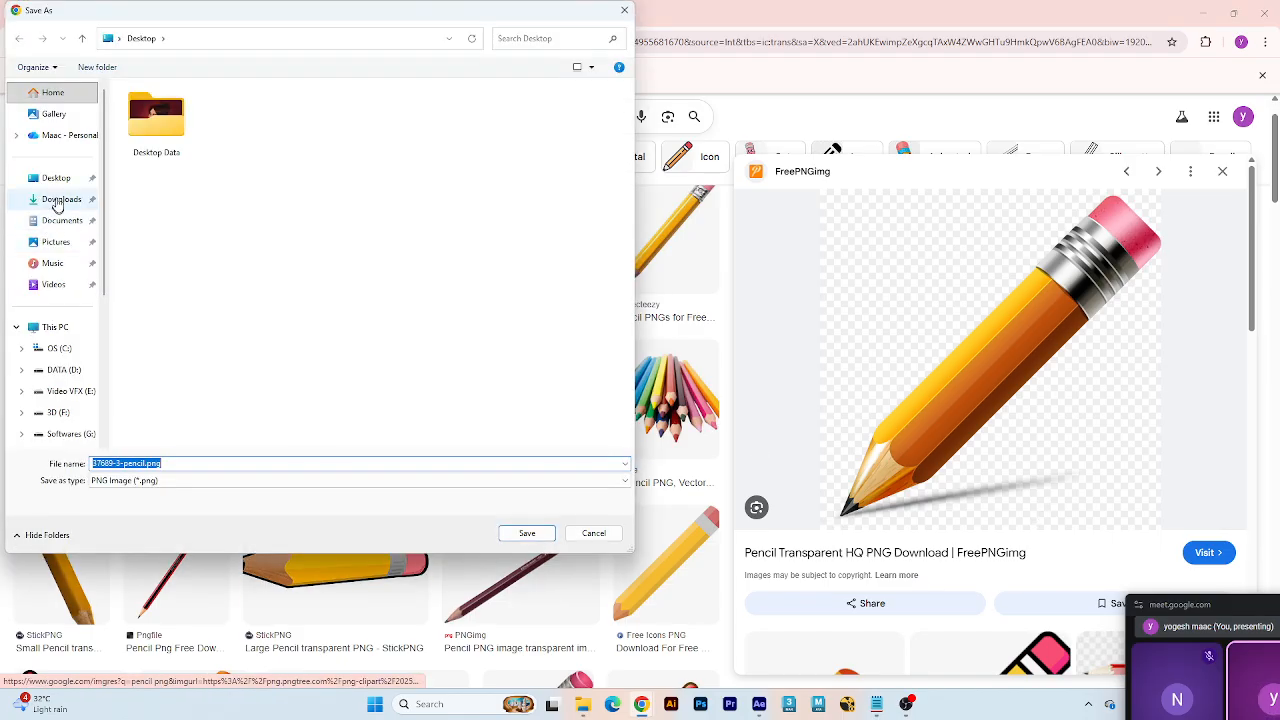
{"action": "left_click", "coordinate": [520, 535]}
- Show the downloaded 37689-3-pencil.png in its folder and bring it into Comp 1 in After Effects as a layer
{"action": "left_click", "coordinate": [353, 14]}
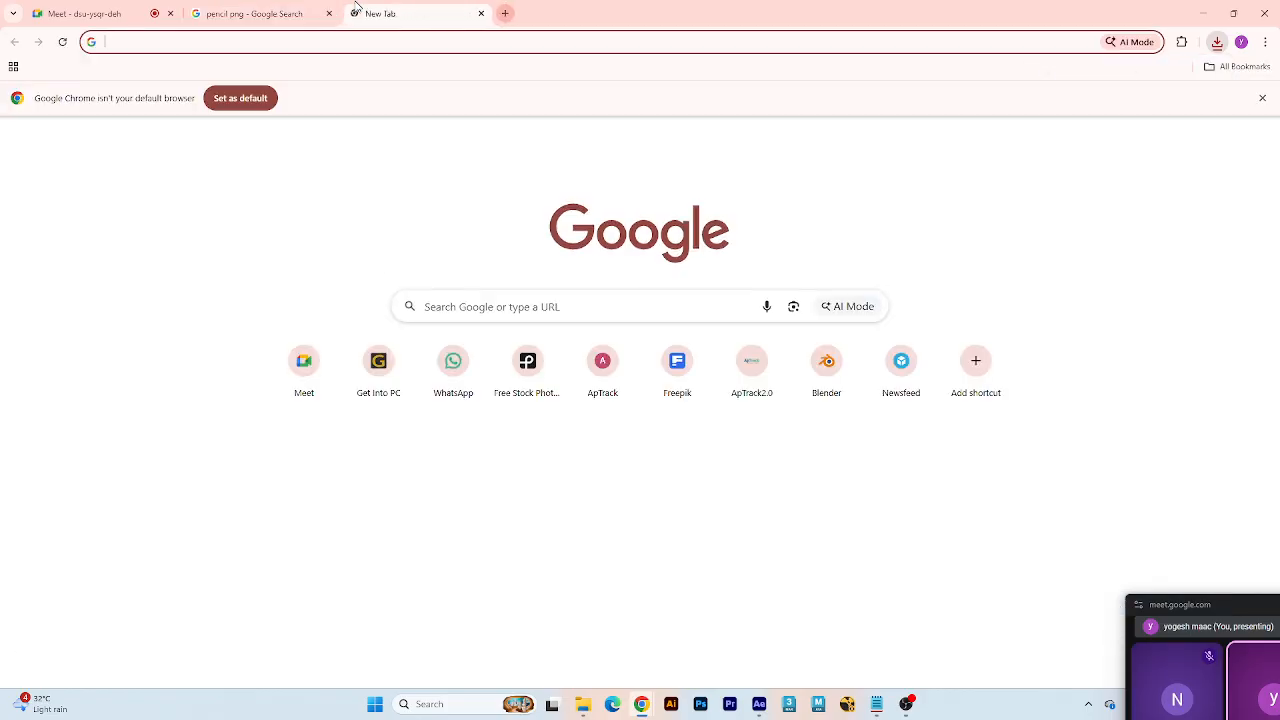
{"action": "key", "text": "ctrl+j"}
{"action": "left_click", "coordinate": [813, 192]}
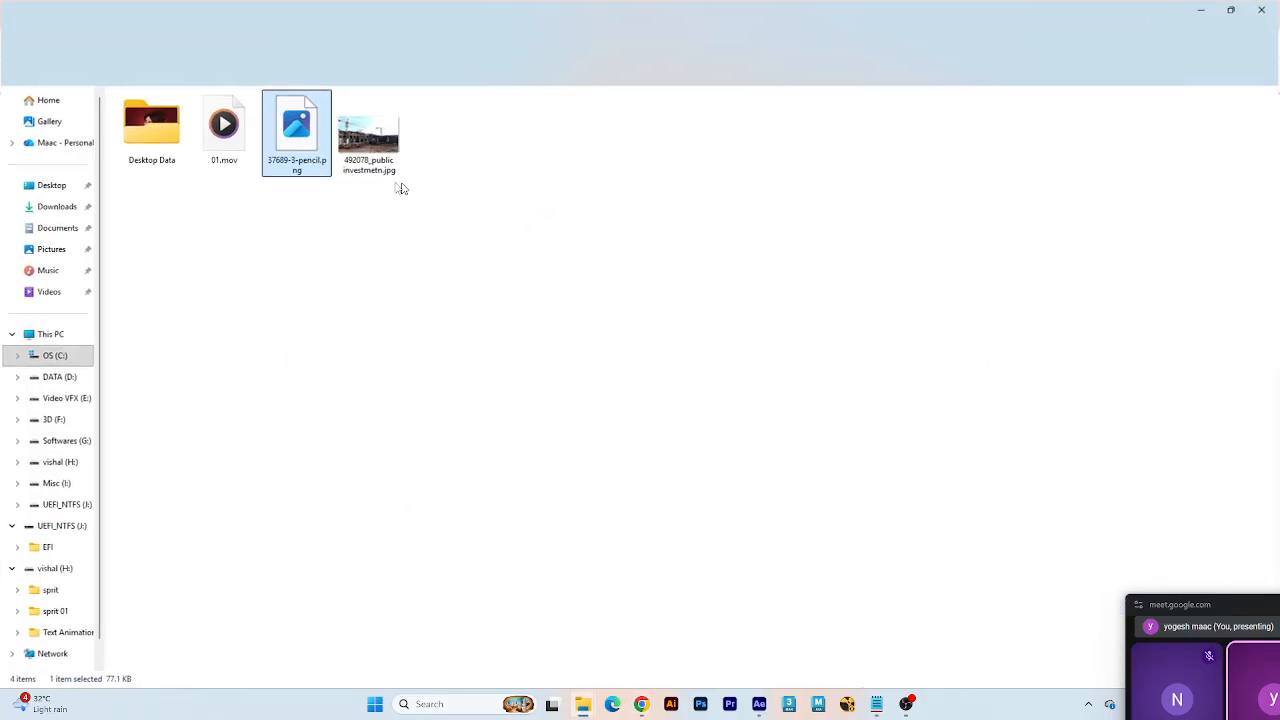
{"action": "mouse_move", "coordinate": [296, 130]}
{"action": "left_mouse_down"}
{"action": "mouse_move", "coordinate": [836, 543]}
{"action": "mouse_move", "coordinate": [785, 690]}
{"action": "mouse_move", "coordinate": [312, 638]}
{"action": "mouse_move", "coordinate": [573, 297]}
{"action": "left_mouse_up"}
- Move the pencil layer's anchor point from its centre to the tip of the lead
{"action": "scroll", "coordinate": [629, 289], "scroll_direction": "up", "scroll_amount": 5}
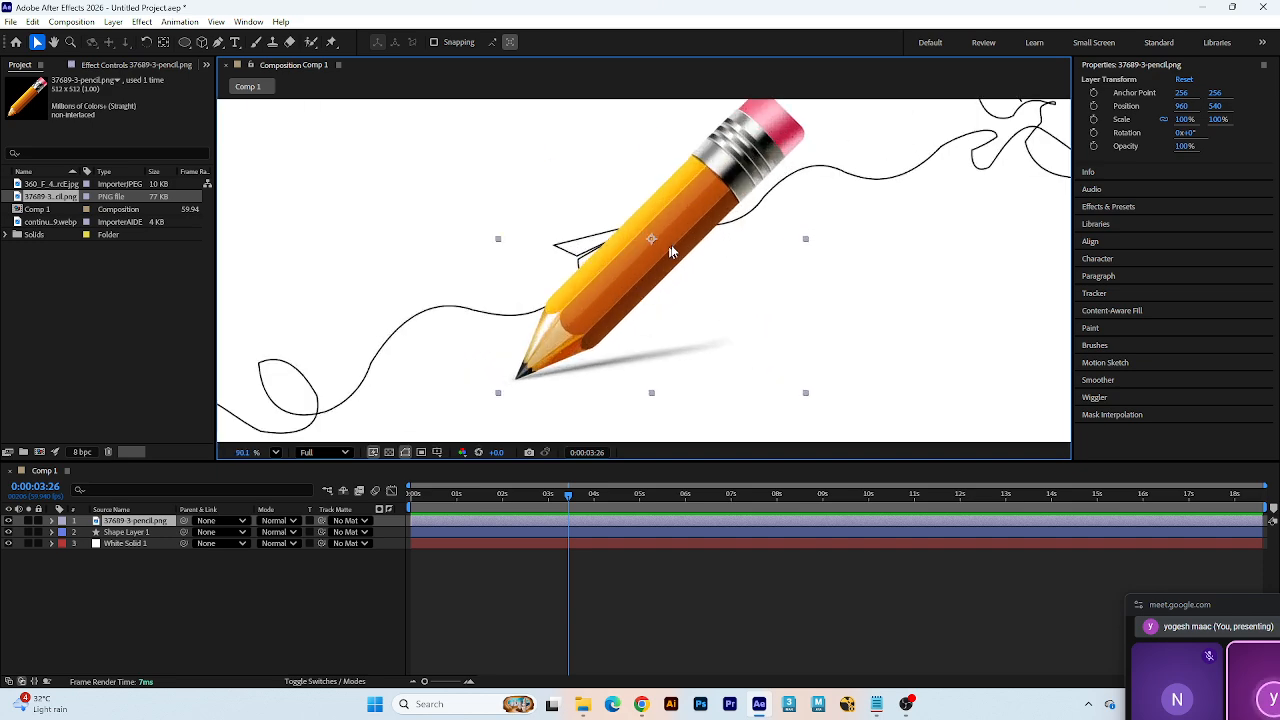
{"action": "mouse_move", "coordinate": [651, 239]}
{"action": "left_mouse_down"}
{"action": "mouse_move", "coordinate": [557, 368]}
{"action": "mouse_move", "coordinate": [520, 375]}
{"action": "mouse_move", "coordinate": [517, 407]}
{"action": "left_mouse_up"}
{"action": "scroll", "coordinate": [515, 365], "scroll_direction": "up", "scroll_amount": 3}
{"action": "scroll", "coordinate": [520, 370], "scroll_direction": "up", "scroll_amount": 8}
{"action": "key", "text": "y"}
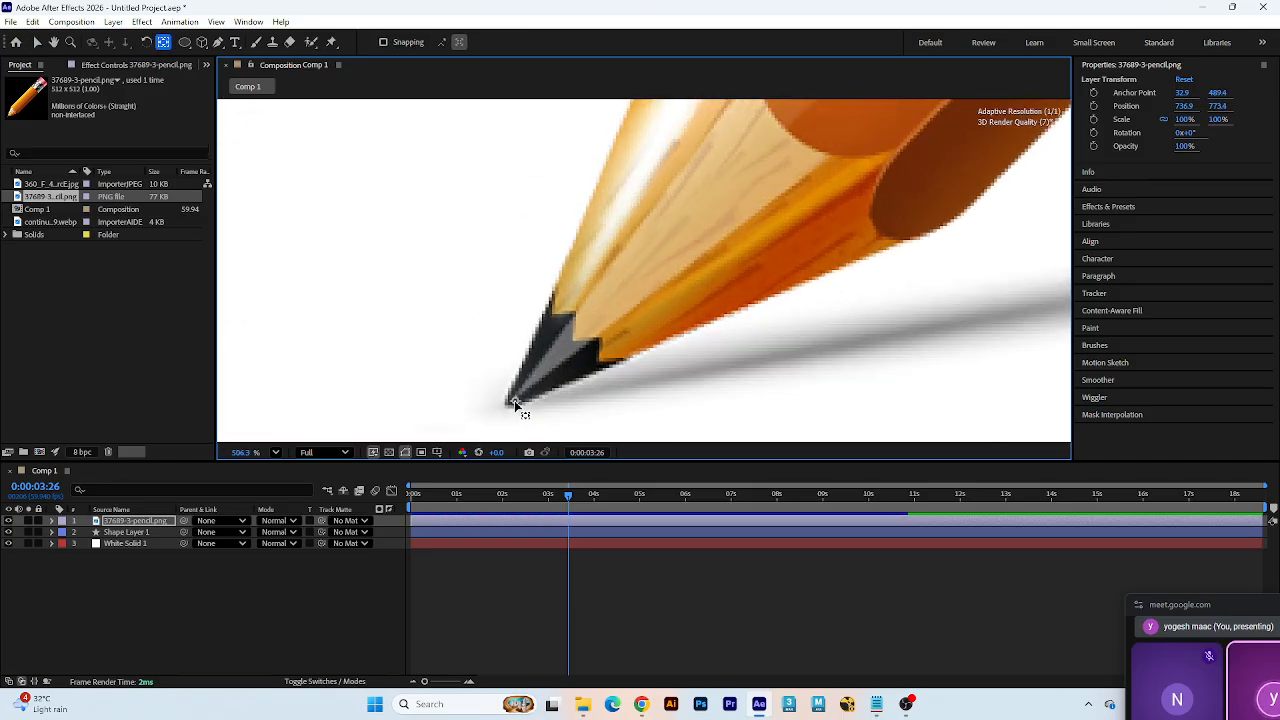
{"action": "key", "text": "v"}
{"action": "scroll", "coordinate": [514, 400], "scroll_direction": "down", "scroll_amount": 20}
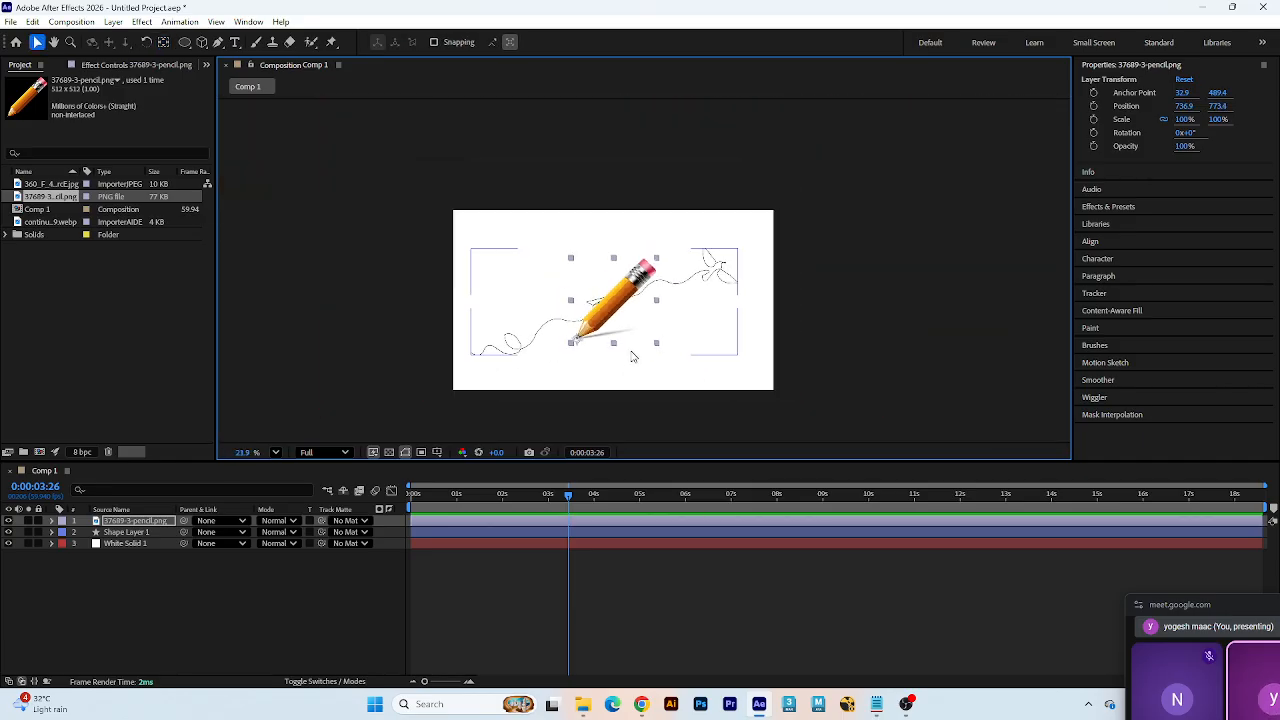
- Copy the Path property of Path 1 inside the shape layer's Shape 1, and collapse the layer
{"action": "left_click", "coordinate": [108, 536]}
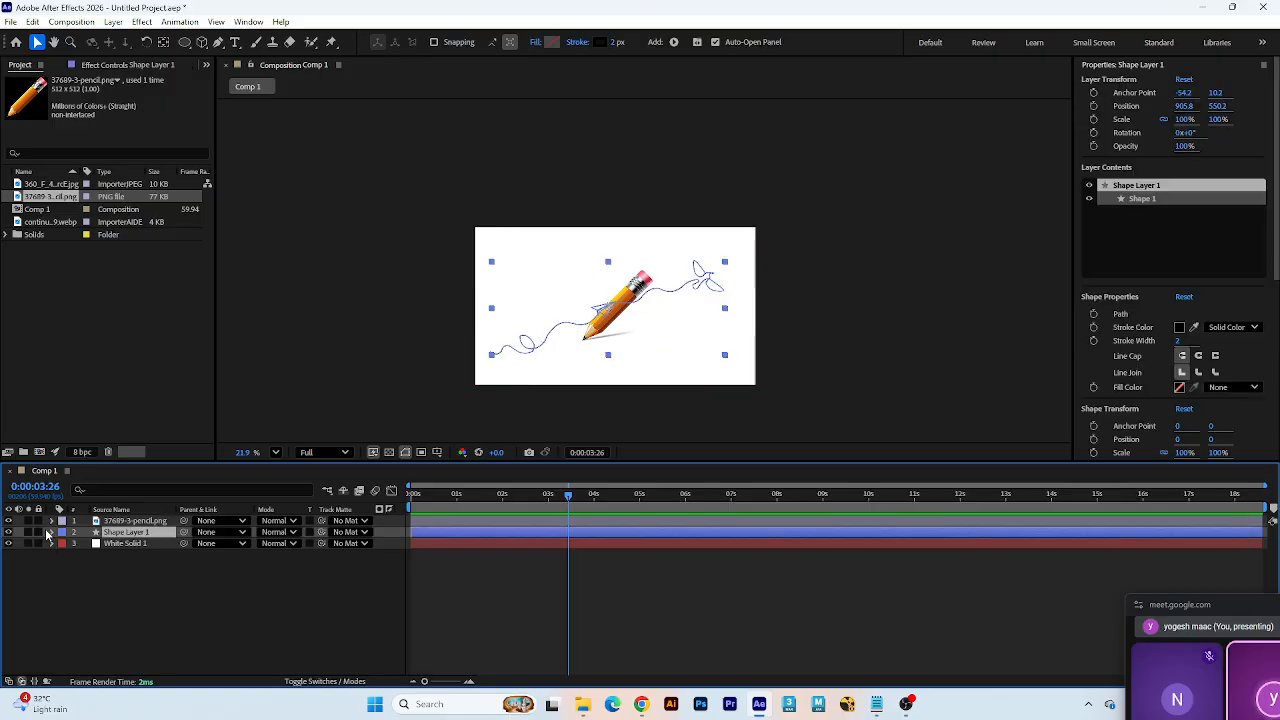
{"action": "left_click", "coordinate": [51, 532]}
{"action": "left_click", "coordinate": [64, 544]}
{"action": "left_click", "coordinate": [76, 555]}
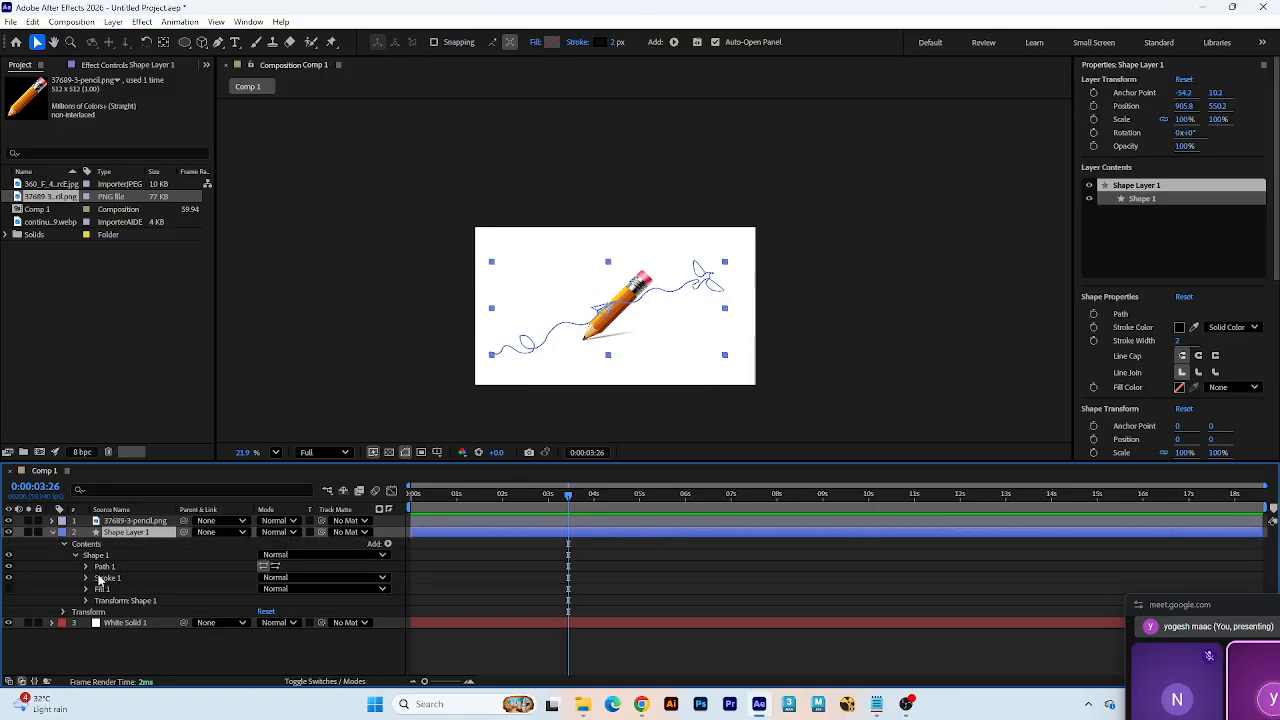
{"action": "left_click", "coordinate": [123, 579]}
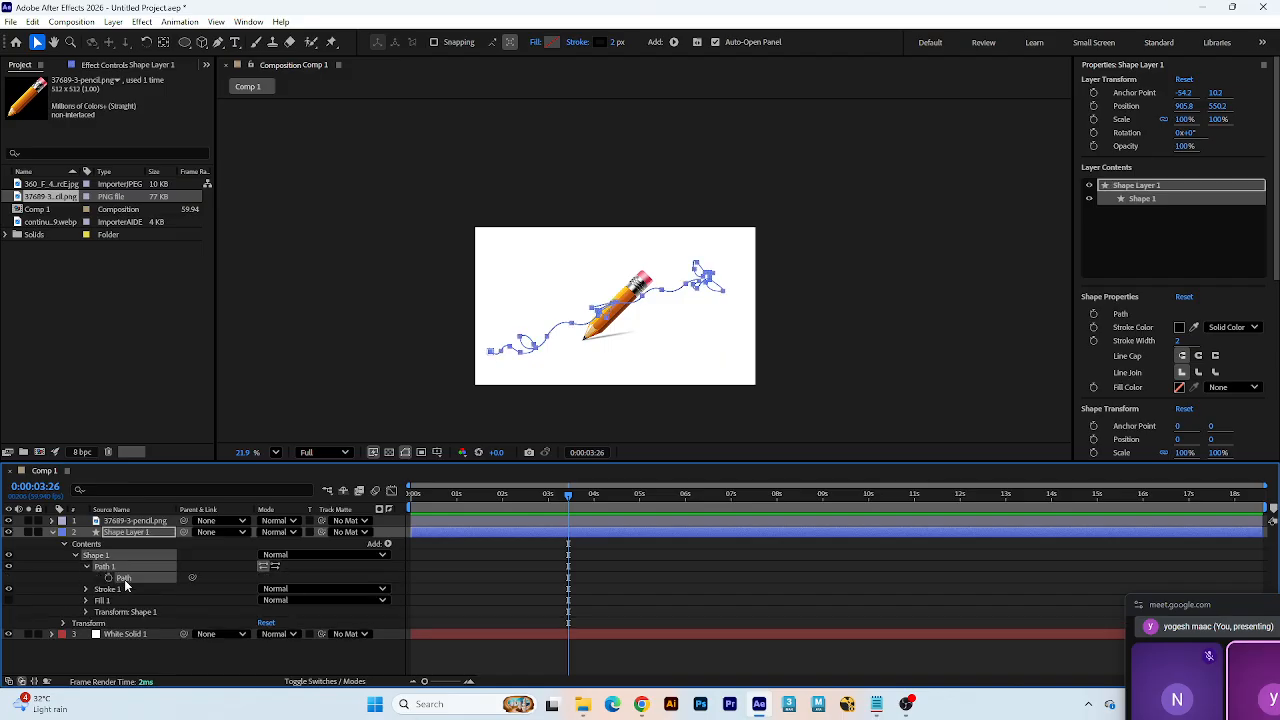
{"action": "left_click", "coordinate": [52, 533]}
- Paste the copied path into the pencil layer's Position at the start of the timeline as a motion path
{"action": "key", "text": "Home"}
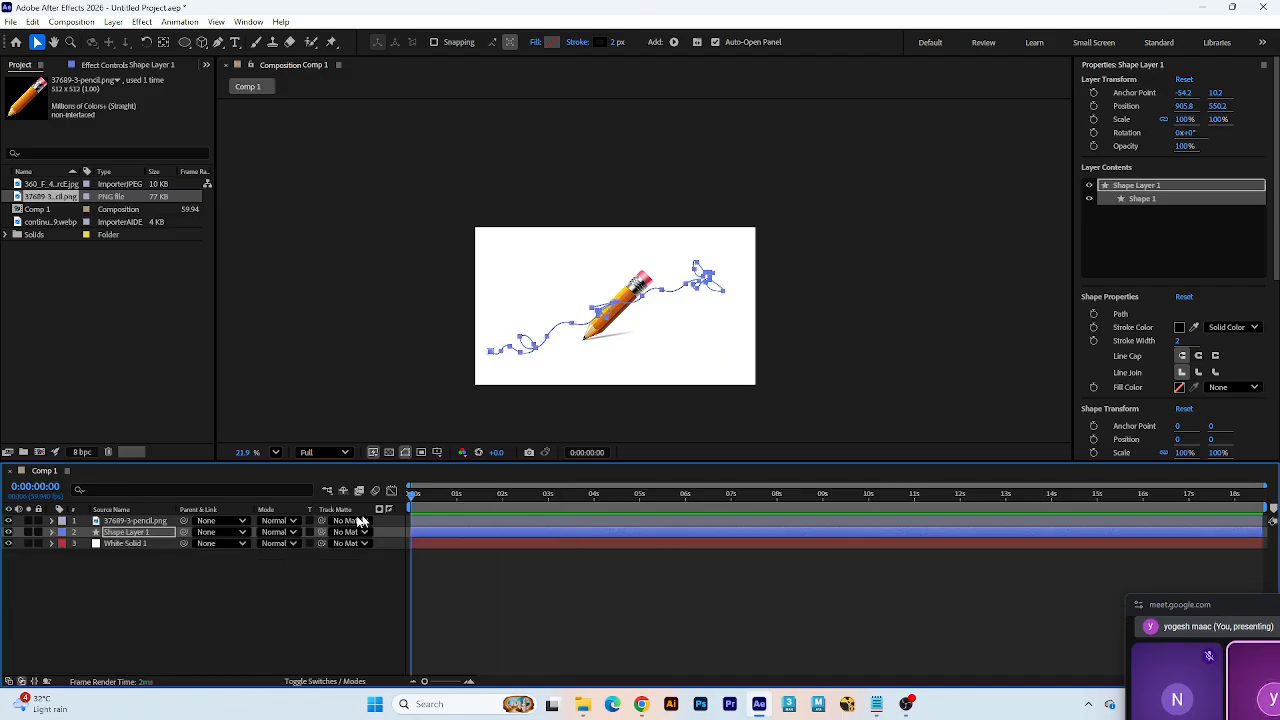
{"action": "scroll", "coordinate": [604, 376], "scroll_direction": "up", "scroll_amount": 2}
{"action": "left_click", "coordinate": [193, 565]}
{"action": "left_click", "coordinate": [135, 521]}
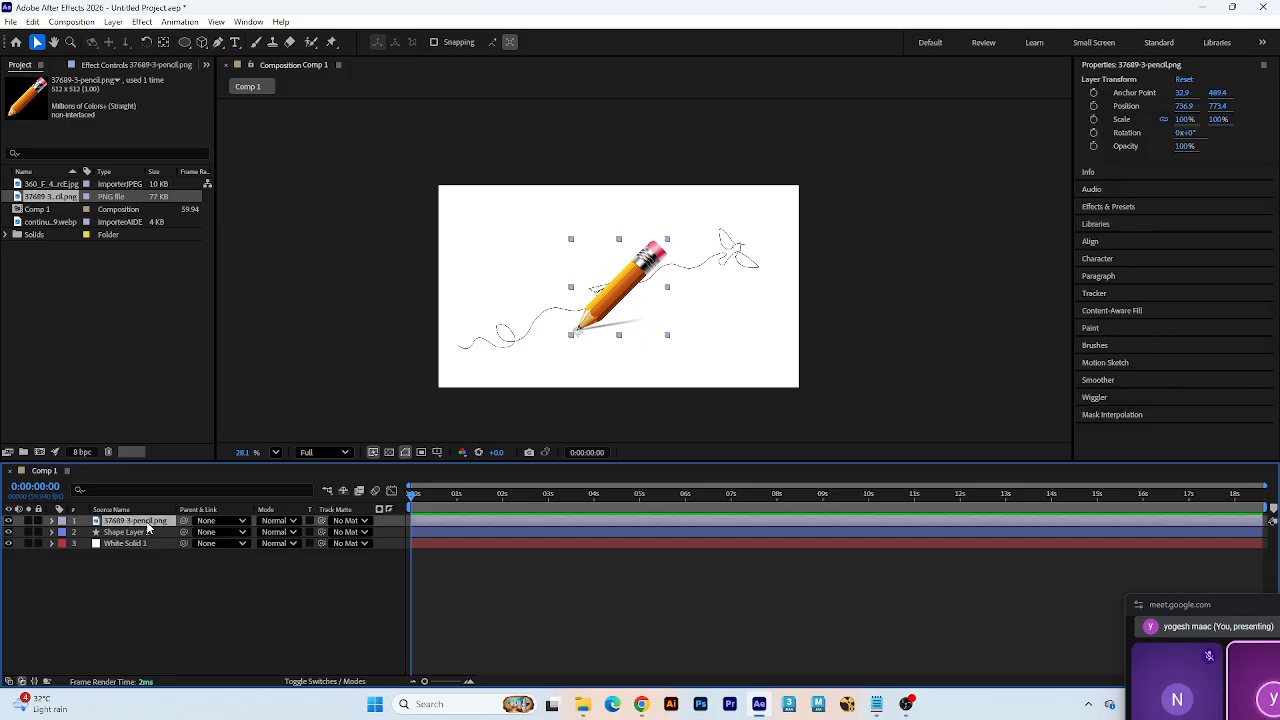
{"action": "key", "text": "p"}
{"action": "left_click", "coordinate": [112, 535]}
{"action": "key", "text": "ctrl+v"}
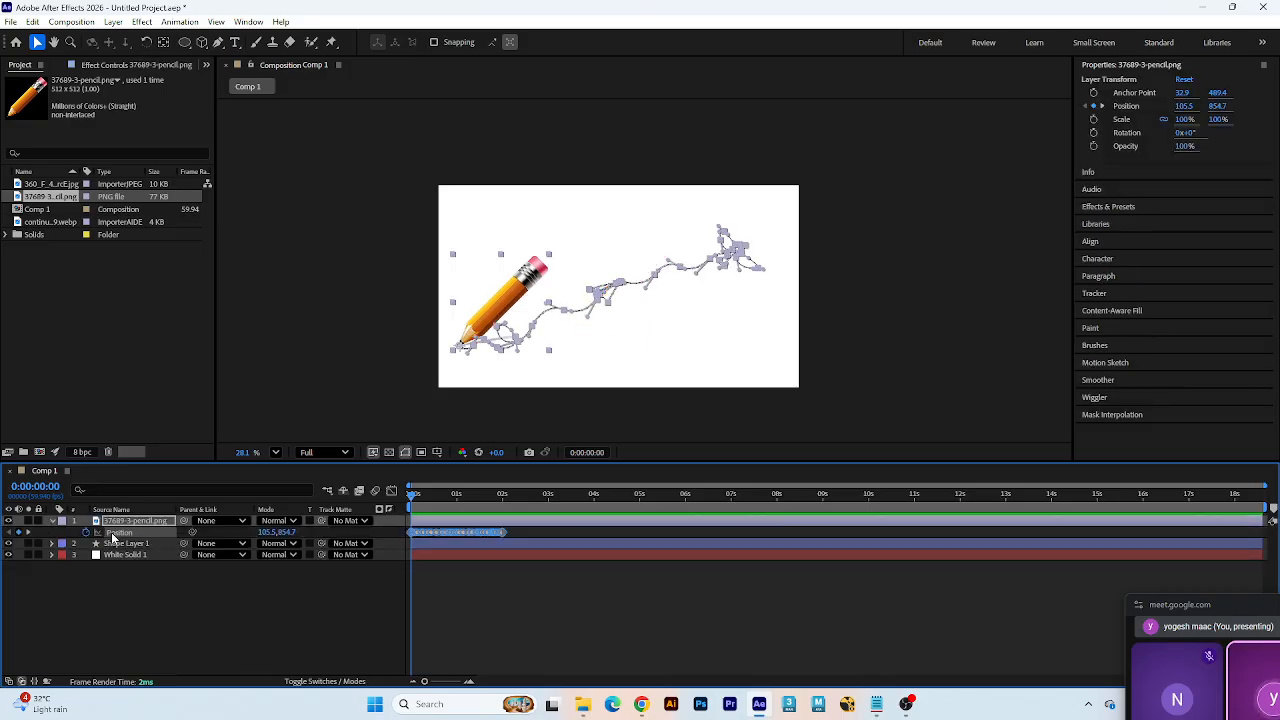
- Play back the pencil's motion along the drawn line, stop the preview and deselect the layer
{"action": "scroll", "coordinate": [583, 344], "scroll_direction": "up", "scroll_amount": 3}
{"action": "key", "text": "space"}
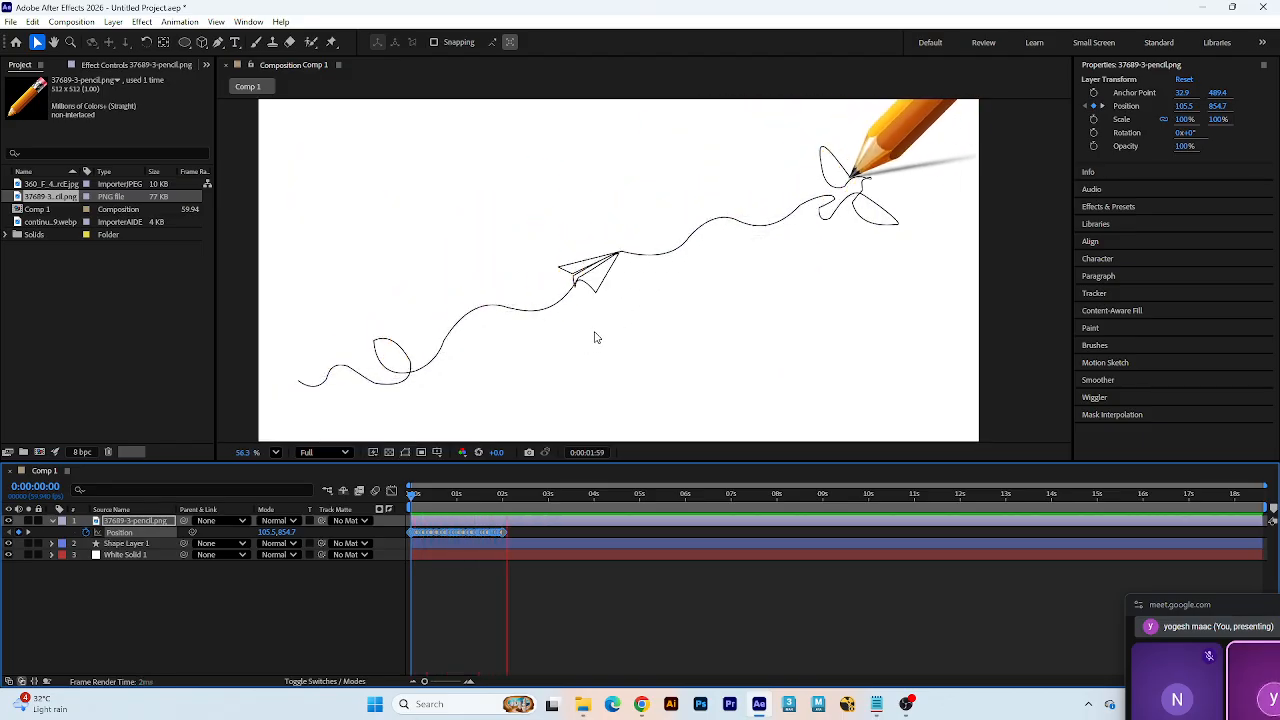
{"action": "key", "text": "space"}
{"action": "left_click", "coordinate": [257, 604]}
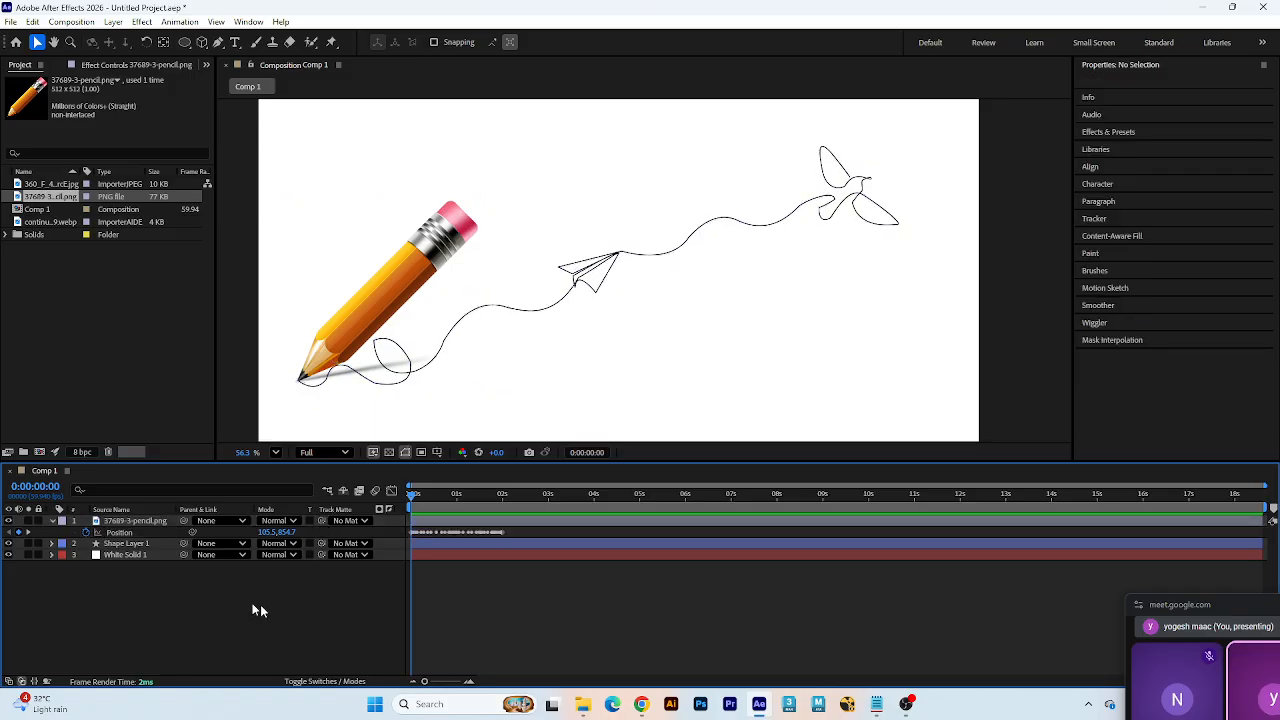
- Scale the pencil layer down to 31% and deselect it
{"action": "left_click", "coordinate": [126, 521]}
{"action": "key", "text": "s"}
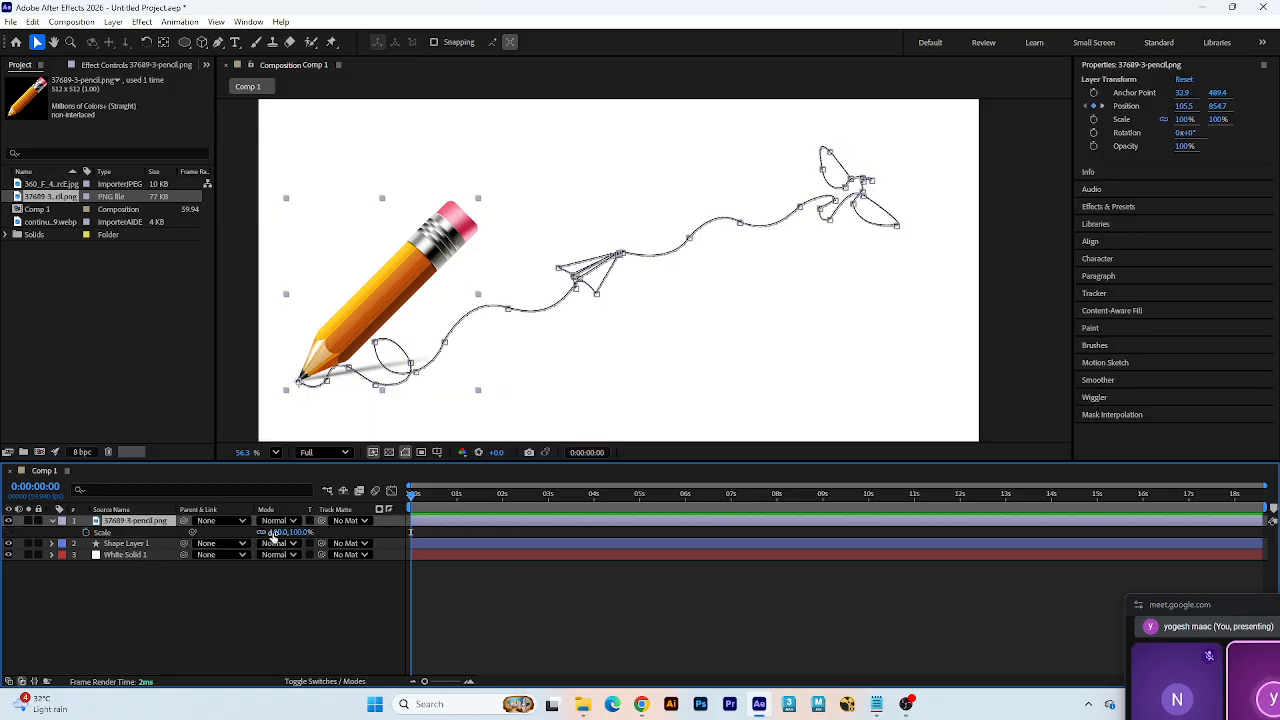
{"action": "left_click_drag", "start_coordinate": [273, 532], "coordinate": [228, 568]}
{"action": "left_click", "coordinate": [226, 566]}
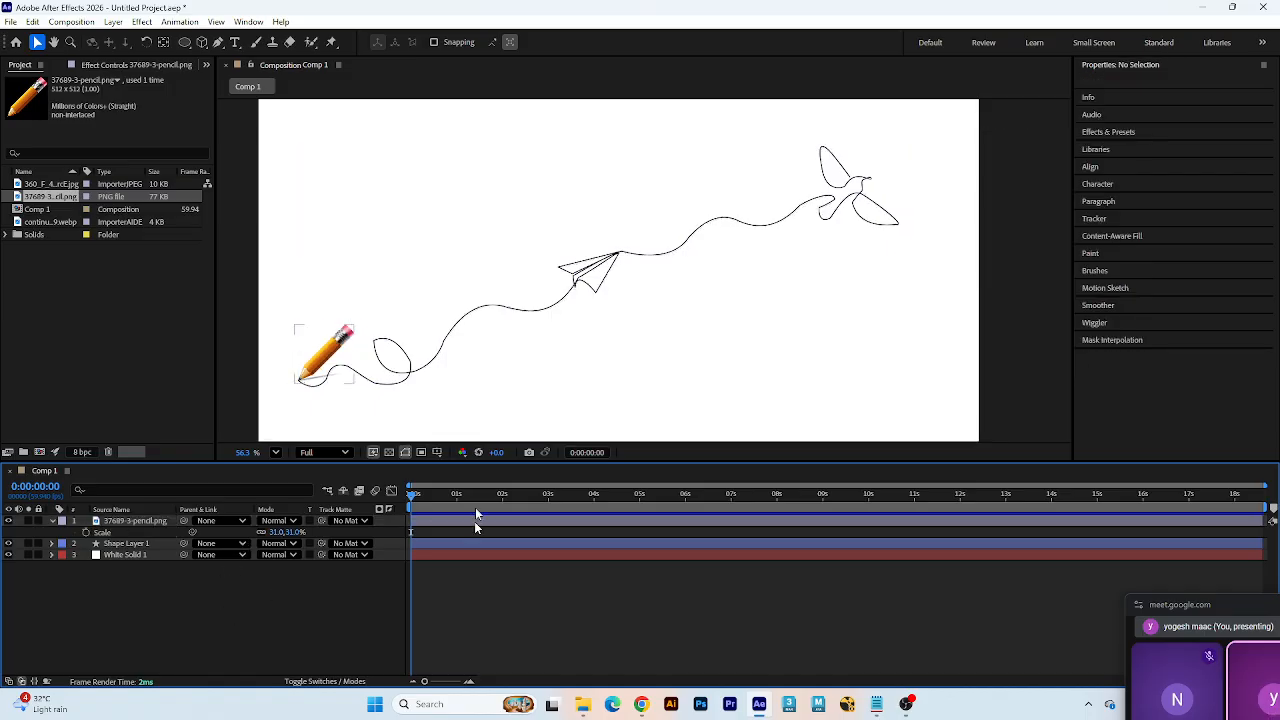
- Stretch the pencil layer's Position keyframes so the last one falls at about 7 seconds, and play back the slower motion
{"action": "left_click", "coordinate": [426, 517]}
{"action": "key", "text": "p"}
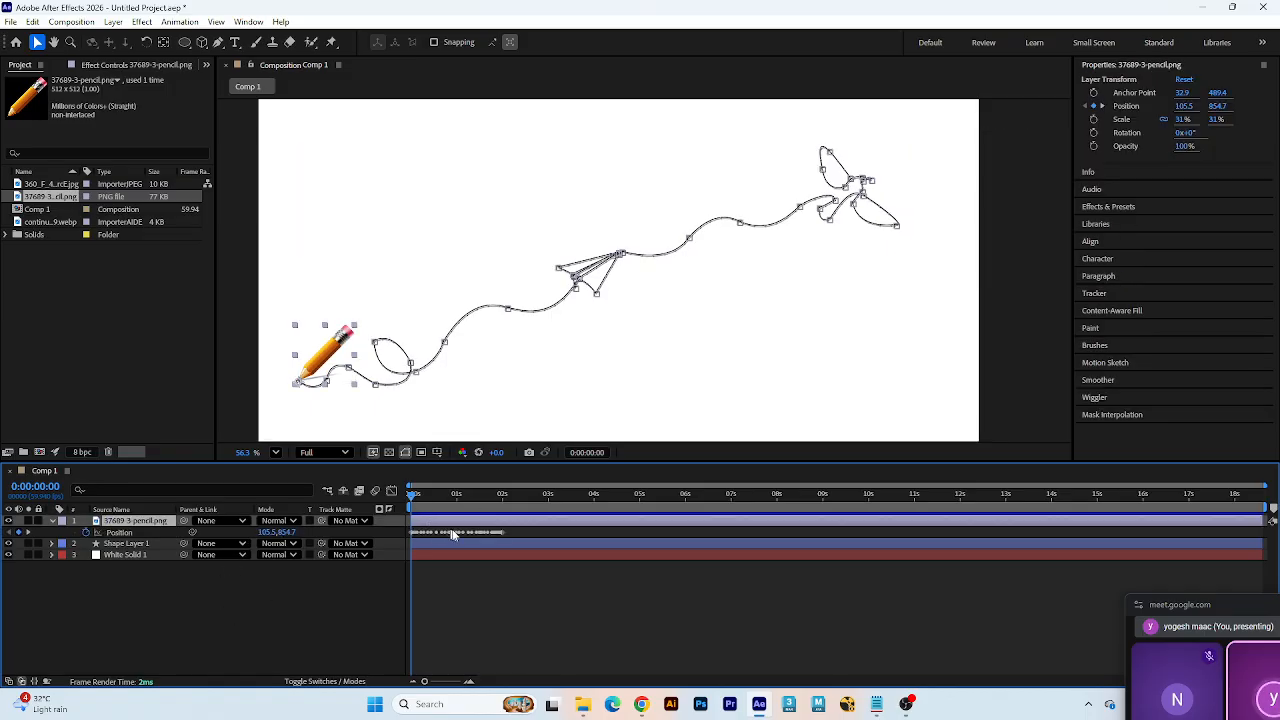
{"action": "left_click_drag", "start_coordinate": [502, 532], "coordinate": [733, 540]}
{"action": "left_click_drag", "start_coordinate": [465, 496], "coordinate": [370, 517]}
{"action": "key", "text": "space"}
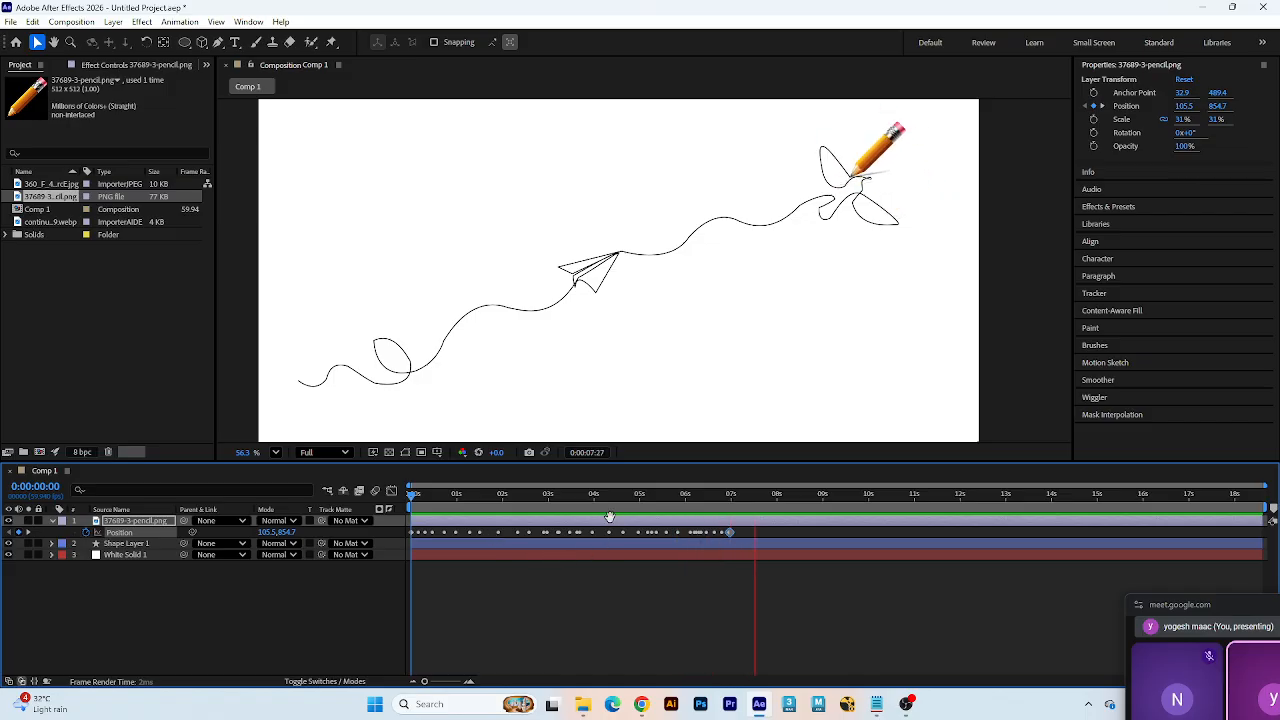
- Try to auto-orient the pencil layer along its motion path and play back the result
{"action": "left_click", "coordinate": [509, 494]}
{"action": "right_click", "coordinate": [165, 521]}
{"action": "mouse_move", "coordinate": [337, 167]}
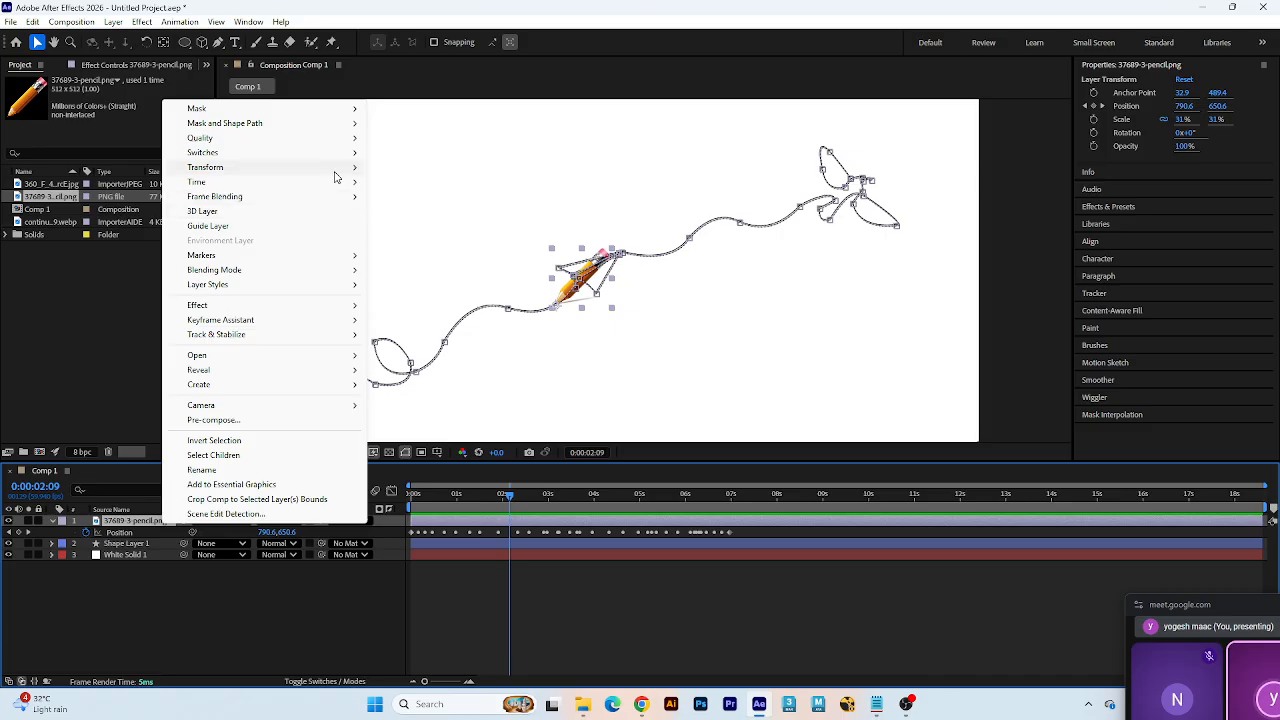
{"action": "left_click", "coordinate": [410, 396]}
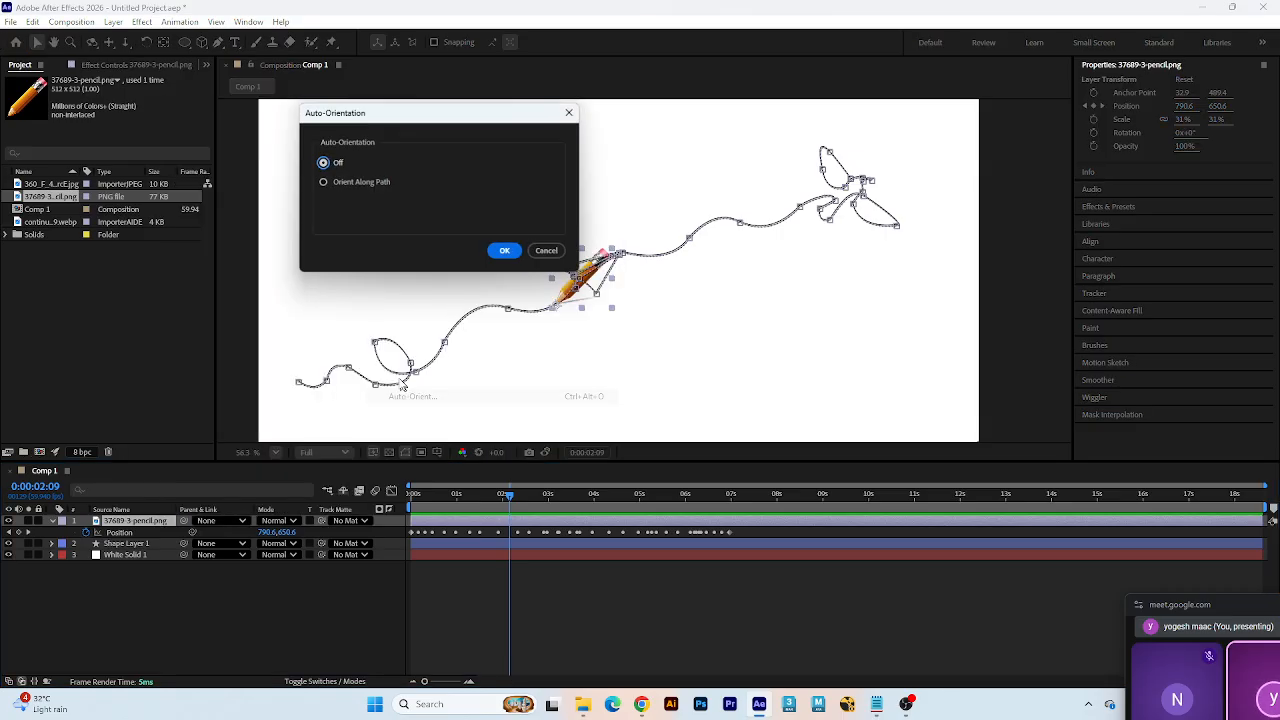
{"action": "left_click", "coordinate": [506, 251]}
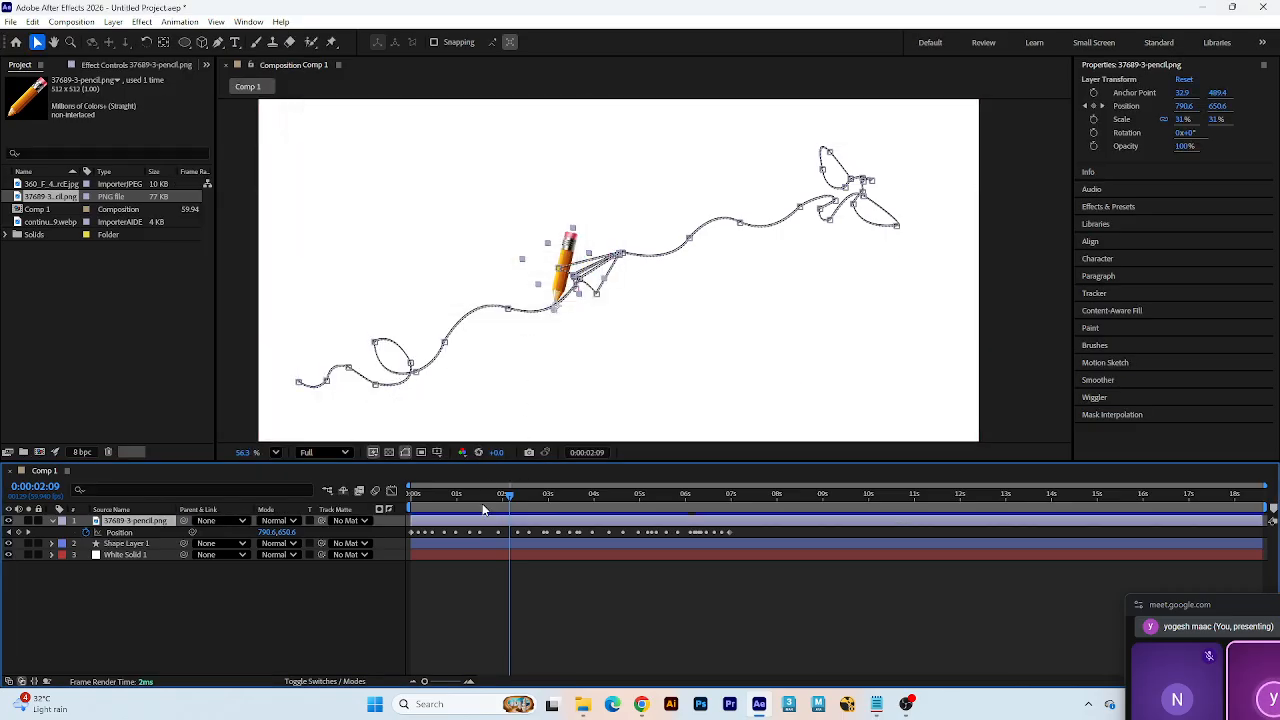
{"action": "key", "text": "space"}
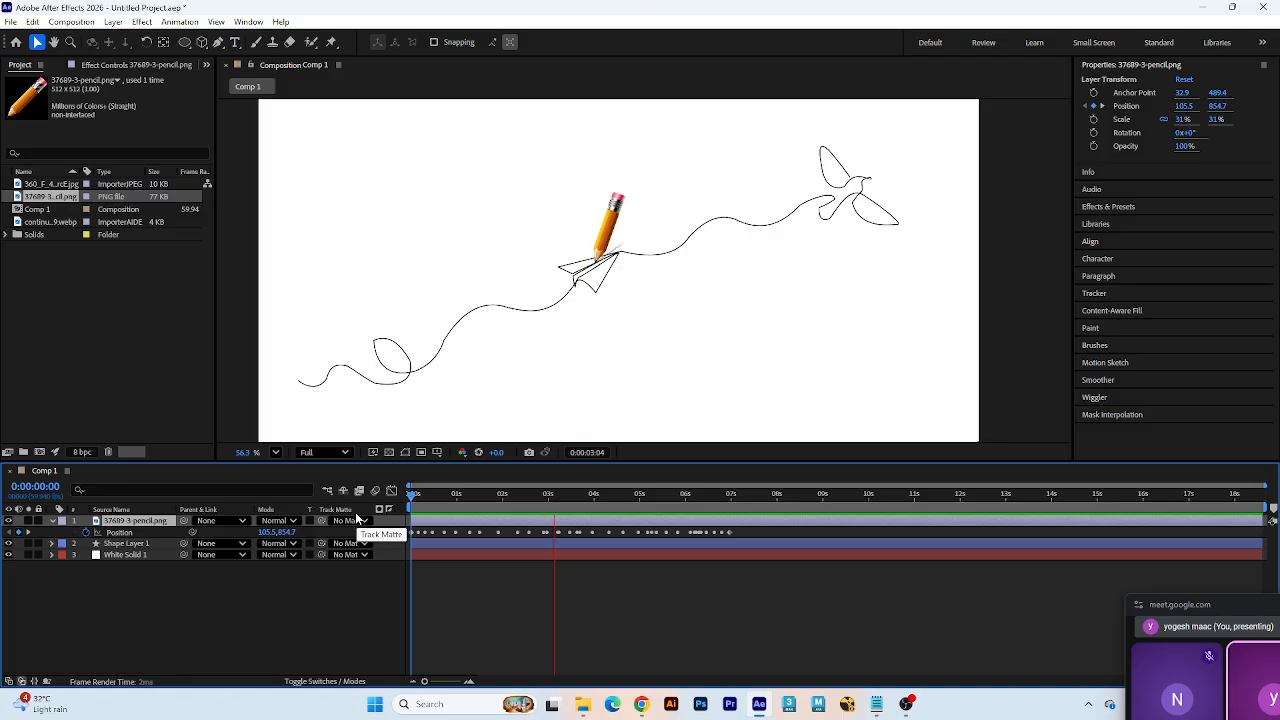
{"action": "key", "text": "space"}
- Rotate the pencil layer around its tip to about -80.5° so that it leans the opposite way
{"action": "mouse_move", "coordinate": [508, 493]}
{"action": "left_mouse_down"}
{"action": "mouse_move", "coordinate": [489, 487]}
{"action": "mouse_move", "coordinate": [428, 514]}
{"action": "mouse_move", "coordinate": [385, 506]}
{"action": "mouse_move", "coordinate": [415, 509]}
{"action": "left_mouse_up"}
{"action": "left_click_drag", "start_coordinate": [424, 496], "coordinate": [433, 496]}
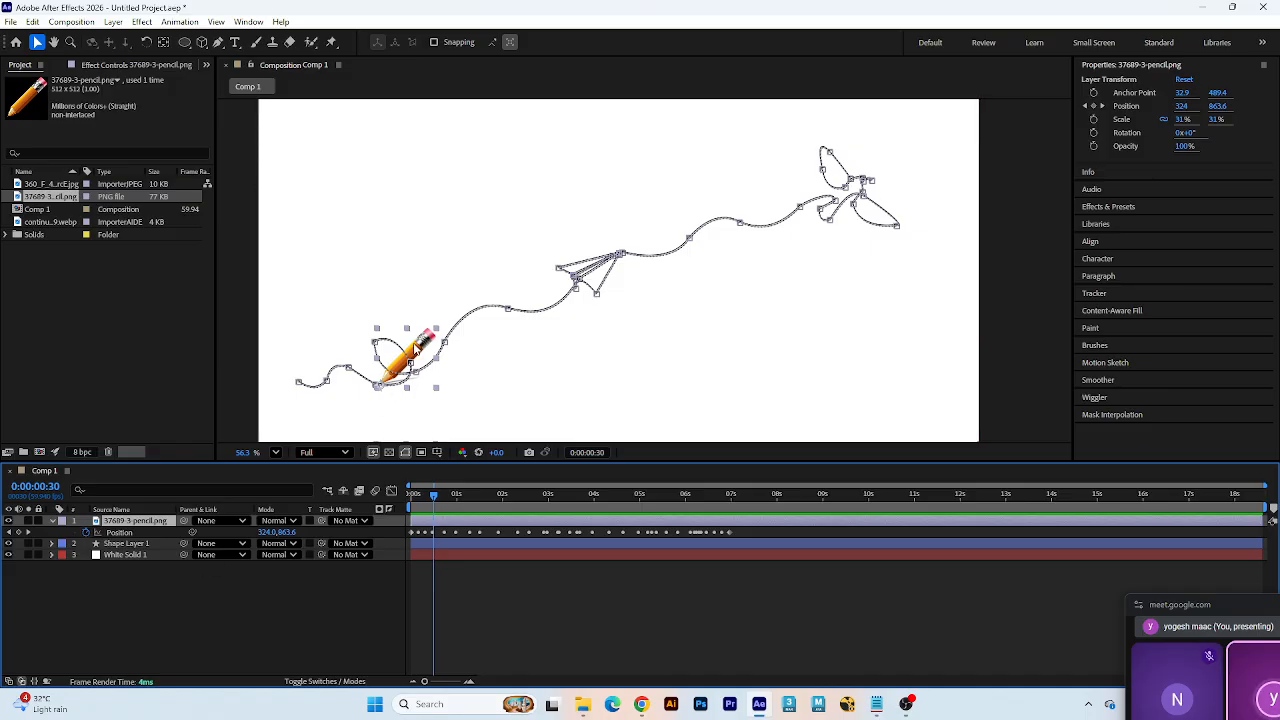
{"action": "key", "text": "w"}
{"action": "mouse_move", "coordinate": [416, 347]}
{"action": "left_mouse_down"}
{"action": "mouse_move", "coordinate": [355, 299]}
{"action": "mouse_move", "coordinate": [320, 309]}
{"action": "left_mouse_up"}
{"action": "key", "text": "v"}
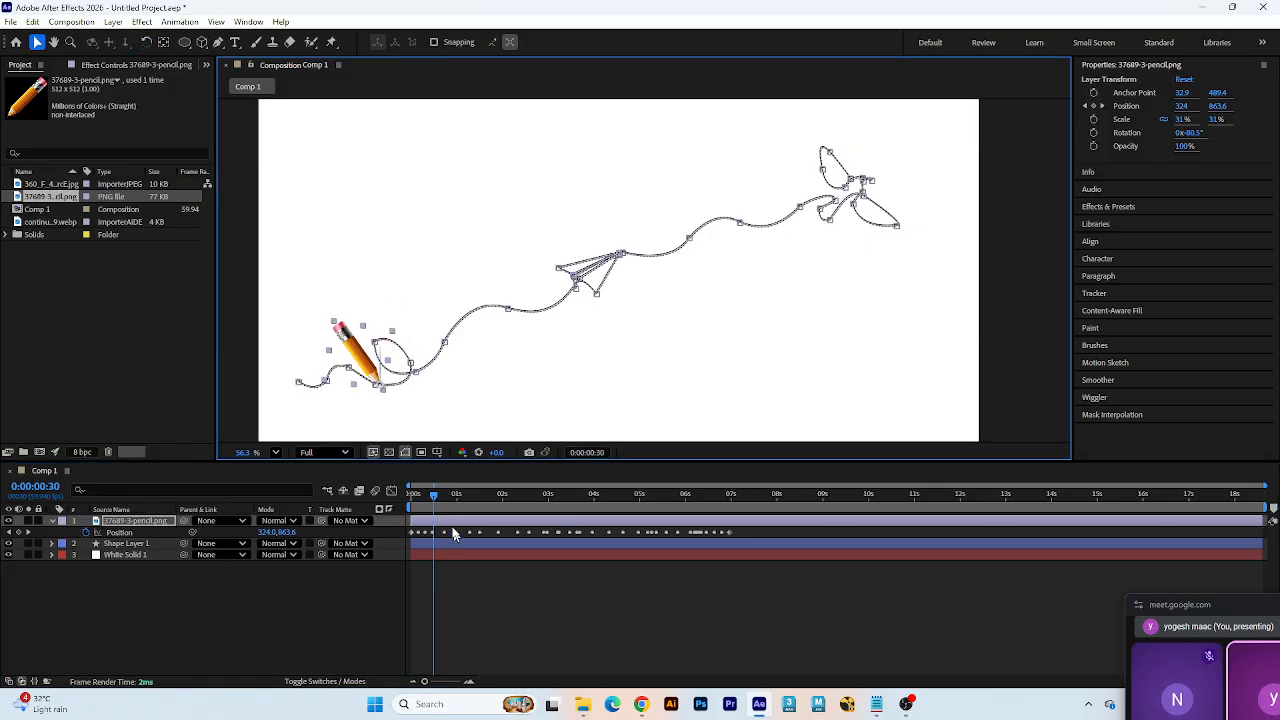
- Play back the rotated pencil's motion, check its last position near 7 seconds and return to the start
{"action": "key", "text": "Home"}
{"action": "key", "text": "space"}
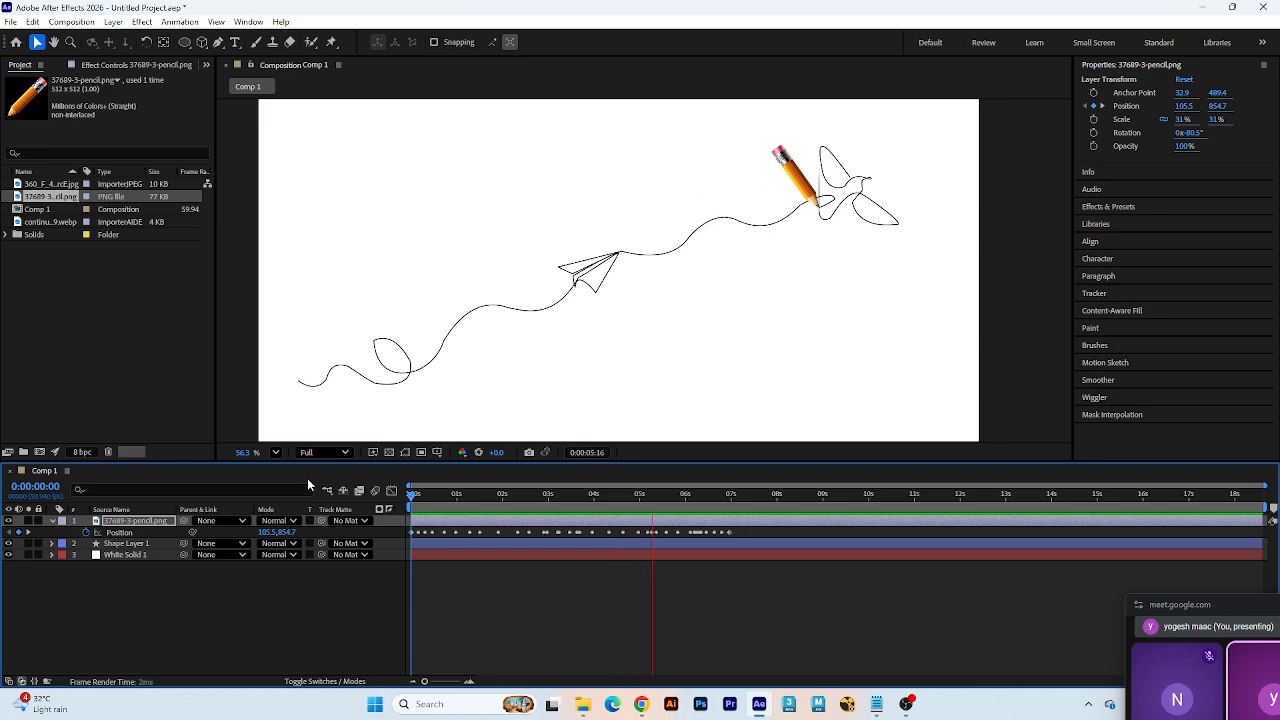
{"action": "left_click", "coordinate": [735, 497]}
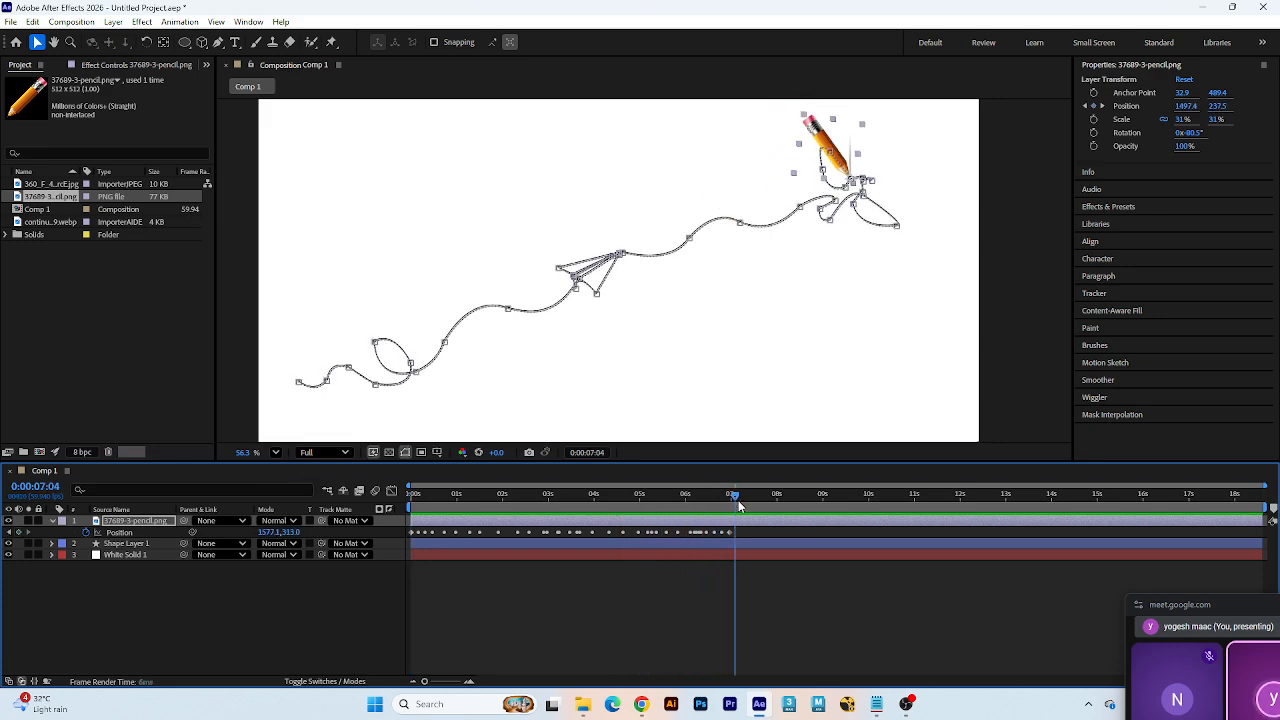
{"action": "left_click_drag", "start_coordinate": [738, 500], "coordinate": [412, 500]}
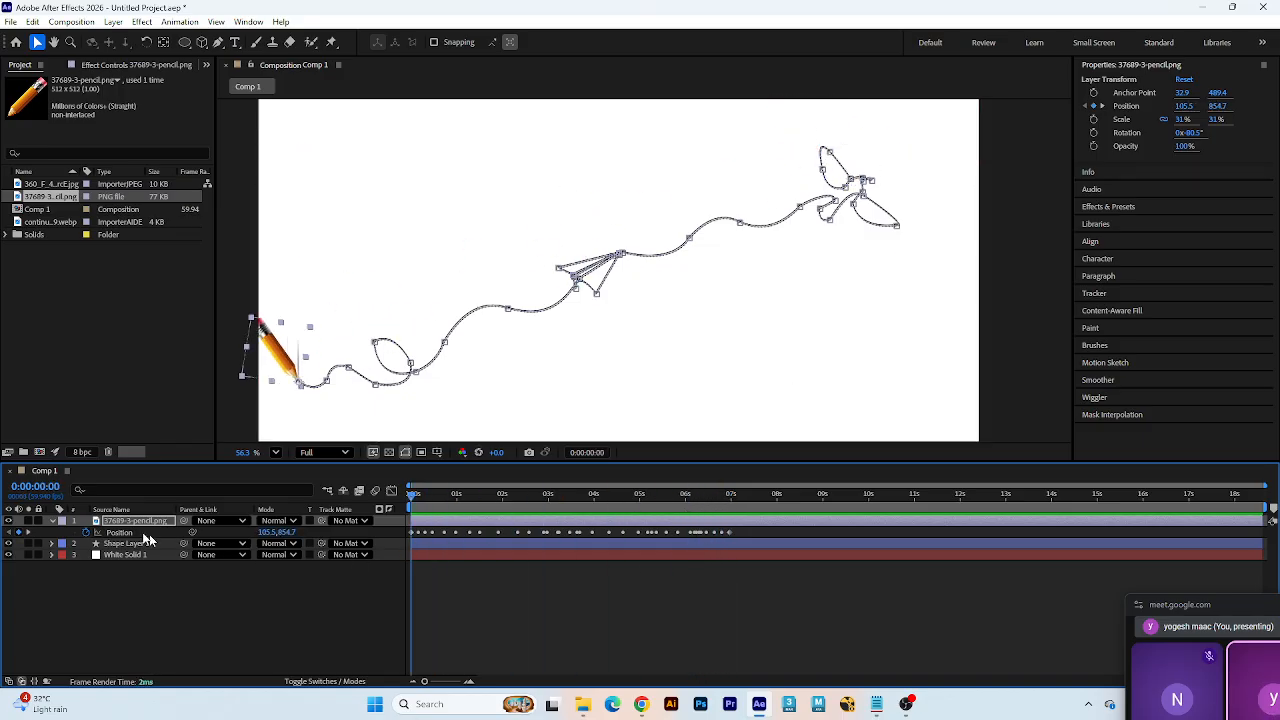
- Solo the pencil layer briefly to inspect it without the drawing and background, and restore all layers
{"action": "left_click", "coordinate": [28, 521]}
{"action": "scroll", "coordinate": [370, 384], "scroll_direction": "up", "scroll_amount": 1}
{"action": "left_click_drag", "start_coordinate": [360, 389], "coordinate": [525, 299]}
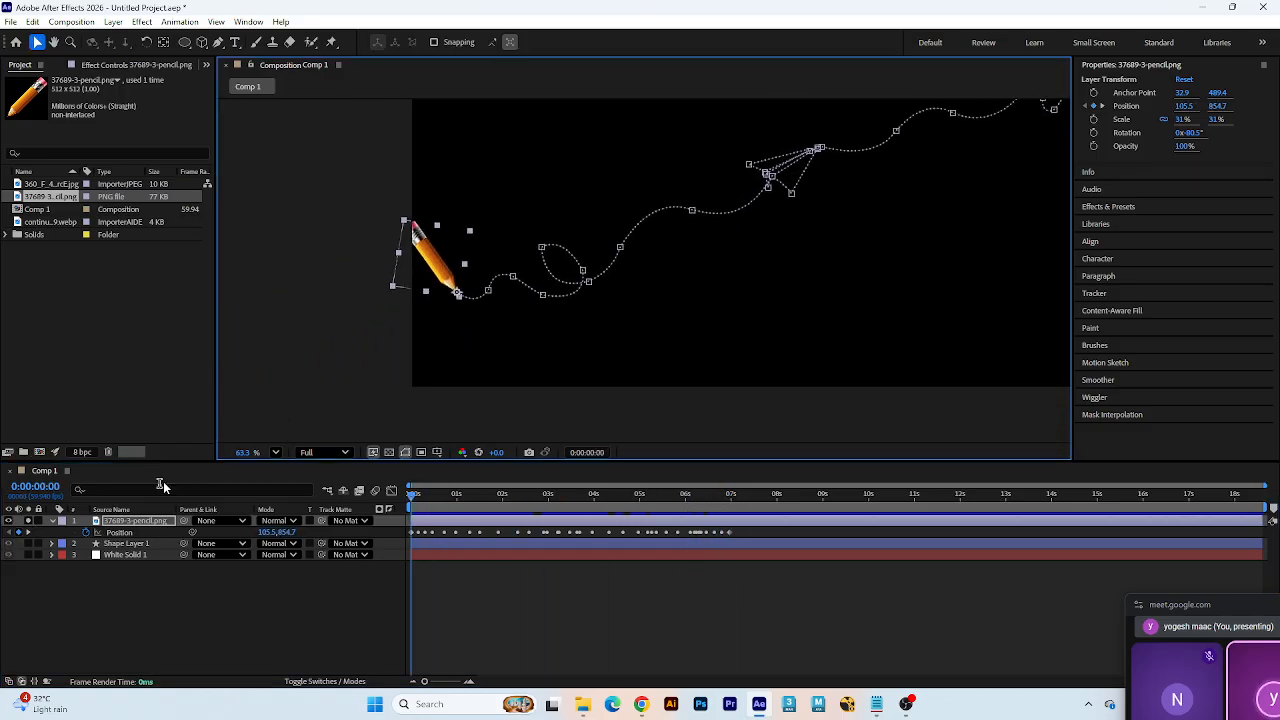
{"action": "left_click", "coordinate": [28, 521]}
{"action": "scroll", "coordinate": [529, 286], "scroll_direction": "up", "scroll_amount": 8}
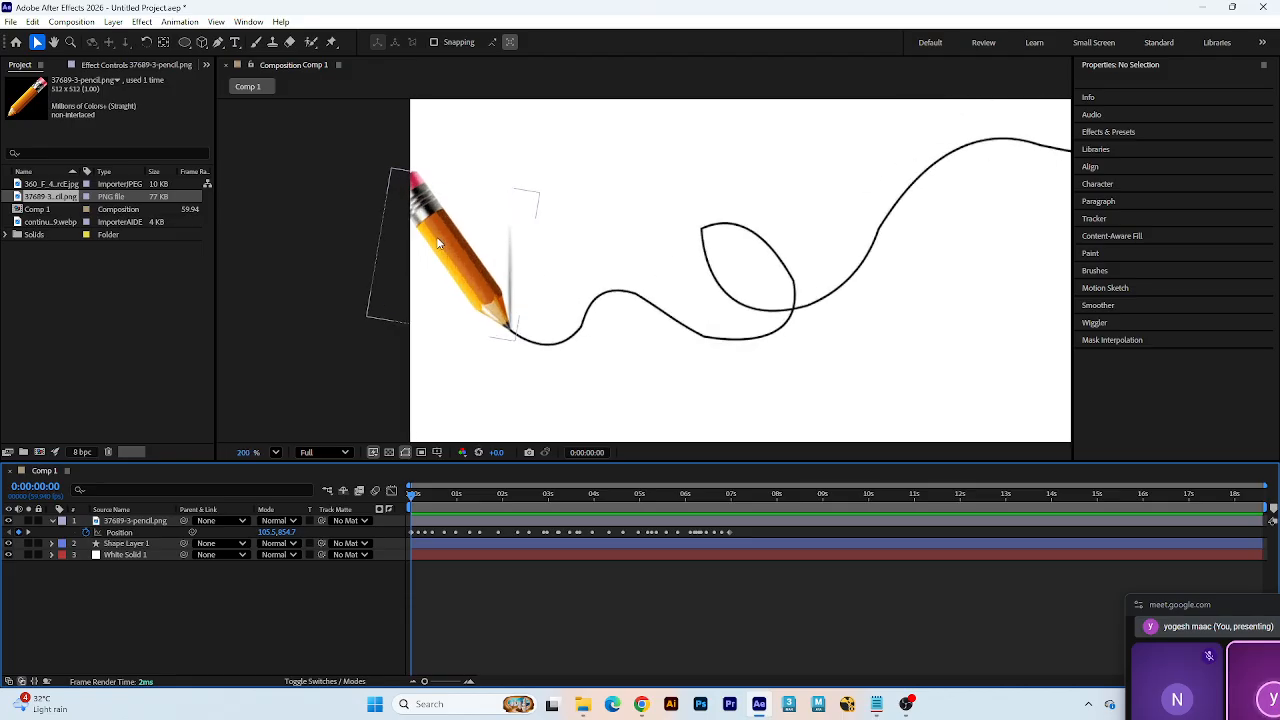
- Draw a closed curved mask around the pencil on its layer, leaving out the stray grey shadow beside it
{"action": "key", "text": "v"}
{"action": "left_click", "coordinate": [516, 271]}
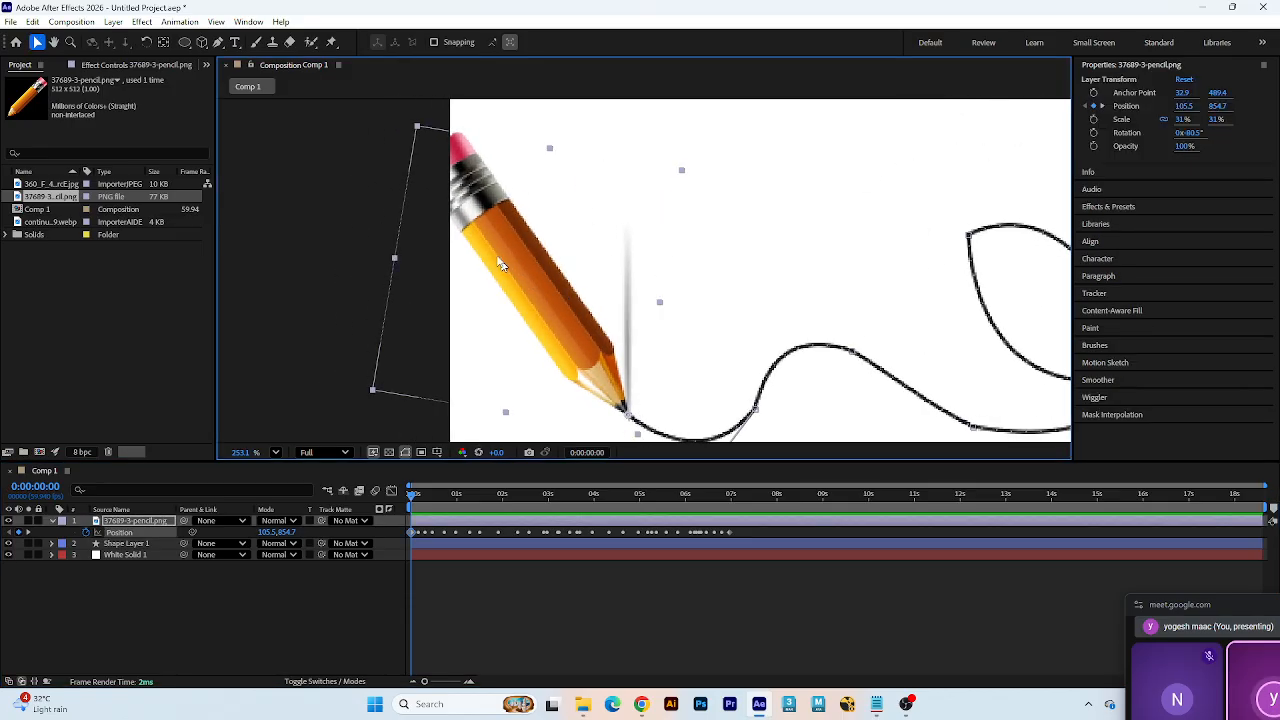
{"action": "left_click", "coordinate": [217, 43]}
{"action": "scroll", "coordinate": [563, 246], "scroll_direction": "down", "scroll_amount": 4}
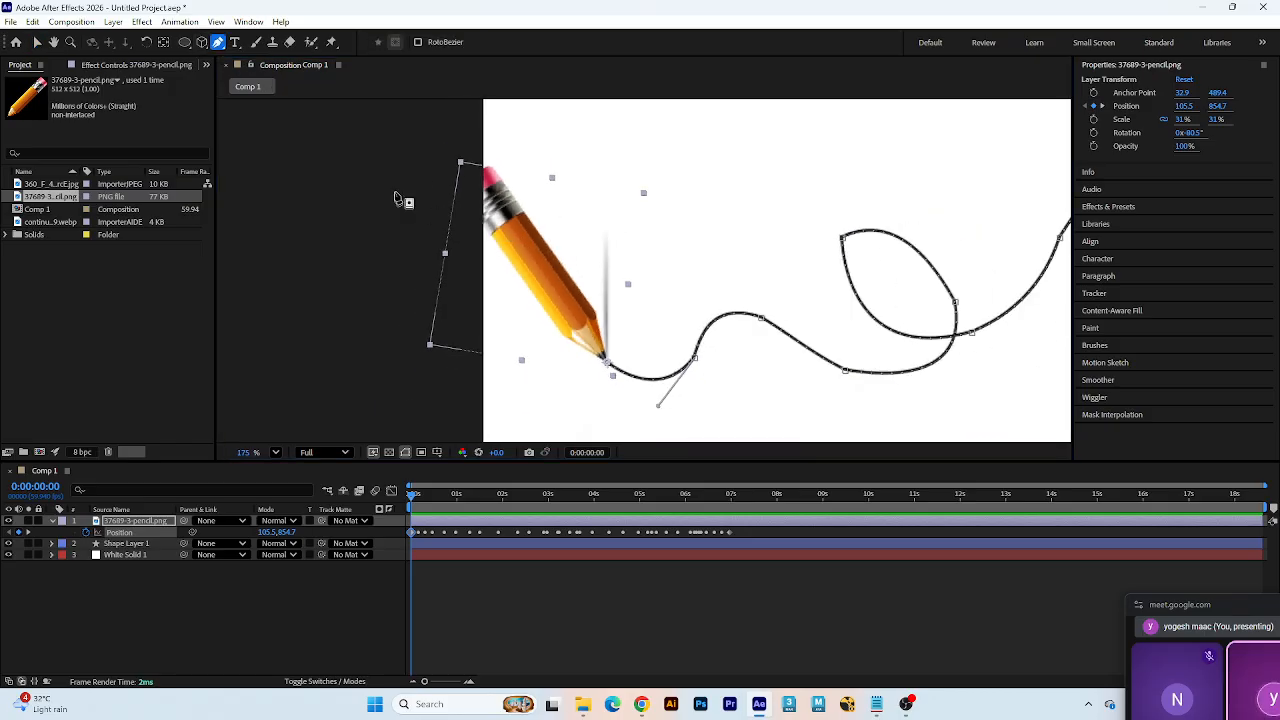
{"action": "left_click_drag", "start_coordinate": [393, 189], "coordinate": [415, 162]}
{"action": "left_click_drag", "start_coordinate": [471, 118], "coordinate": [507, 122]}
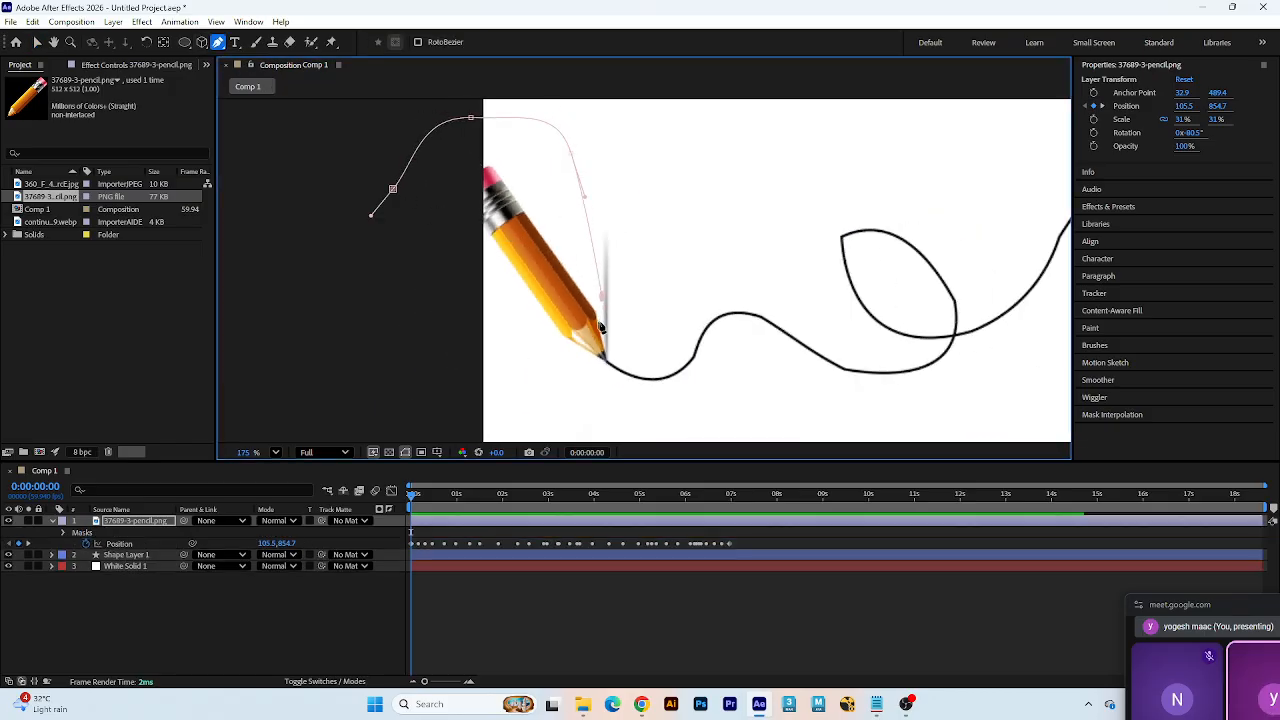
{"action": "left_click", "coordinate": [607, 354]}
{"action": "left_click", "coordinate": [603, 376]}
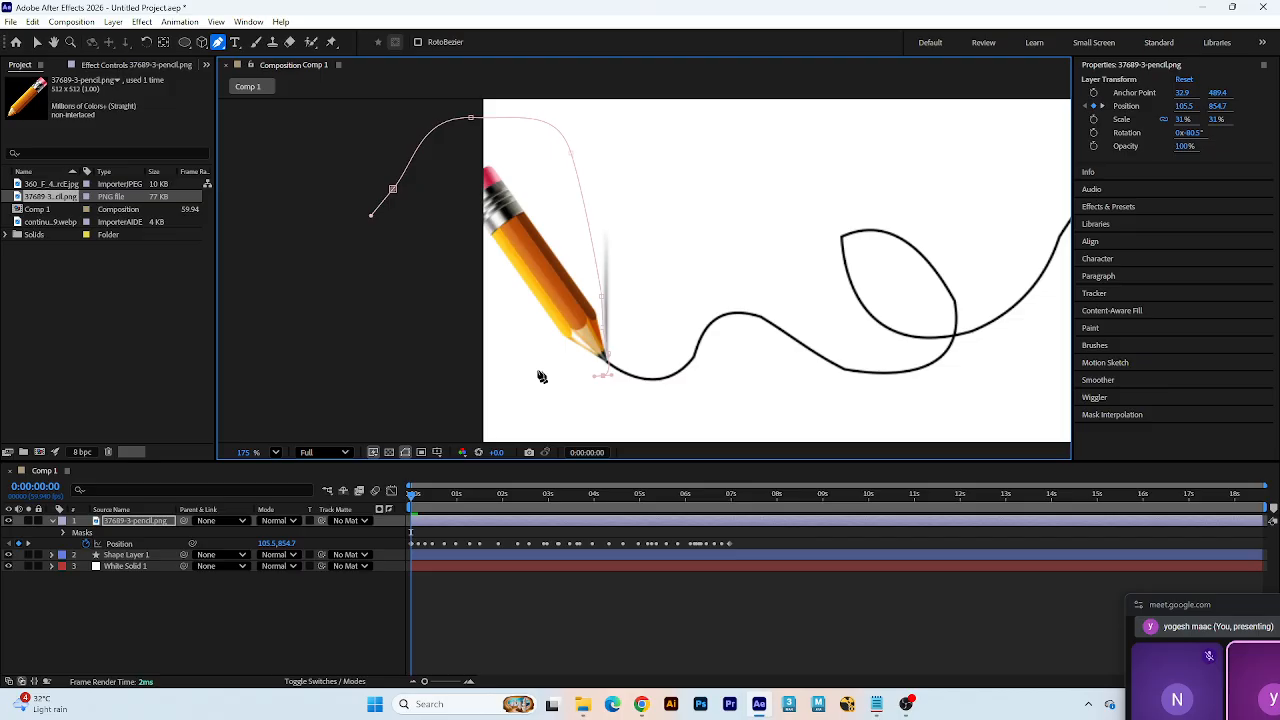
{"action": "left_click_drag", "start_coordinate": [531, 368], "coordinate": [477, 345]}
{"action": "left_click_drag", "start_coordinate": [423, 306], "coordinate": [398, 264]}
{"action": "left_click", "coordinate": [393, 189]}
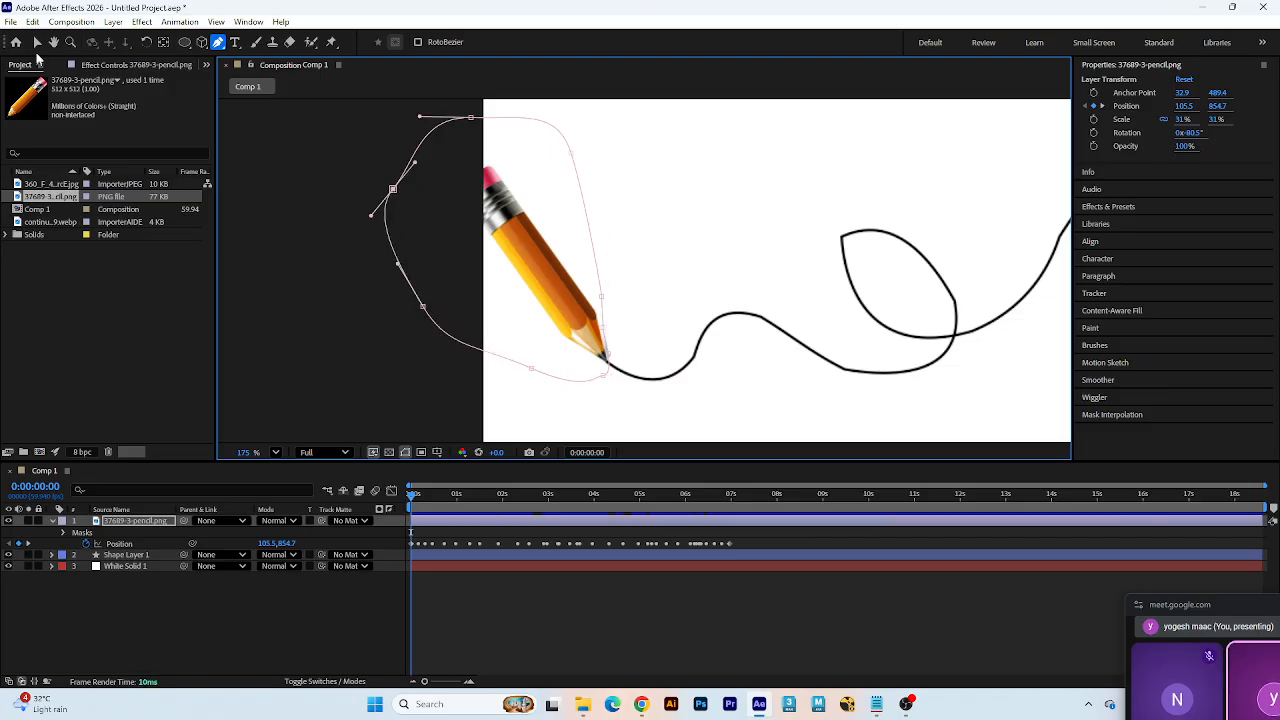
{"action": "left_click", "coordinate": [37, 43]}
- Deselect the masked pencil layer, fit the composition in view and play back the animation from the start
{"action": "scroll", "coordinate": [620, 306], "scroll_direction": "down", "scroll_amount": 2}
{"action": "left_click", "coordinate": [453, 272]}
{"action": "scroll", "coordinate": [455, 271], "scroll_direction": "down", "scroll_amount": 1}
{"action": "key", "text": "space"}
{"action": "left_click_drag", "start_coordinate": [653, 328], "coordinate": [520, 347]}
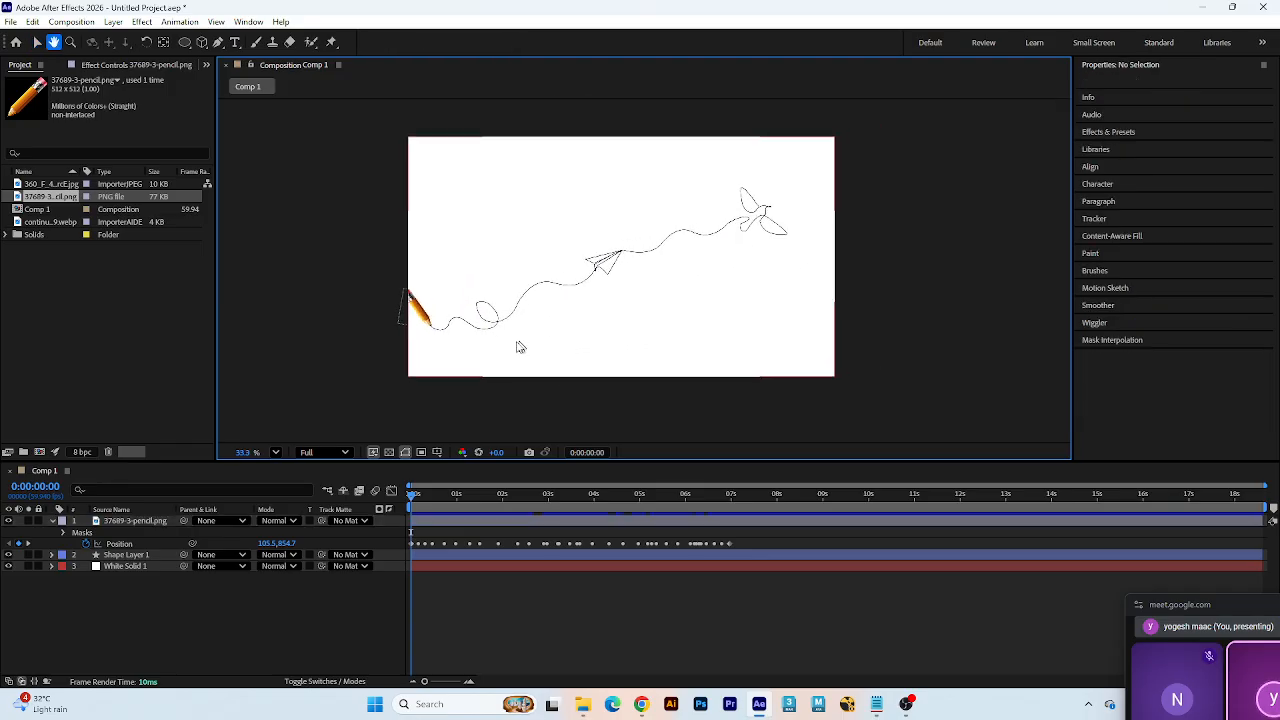
{"action": "scroll", "coordinate": [424, 369], "scroll_direction": "up", "scroll_amount": 1}
{"action": "left_click_drag", "start_coordinate": [424, 495], "coordinate": [404, 496]}
{"action": "key", "text": "space"}
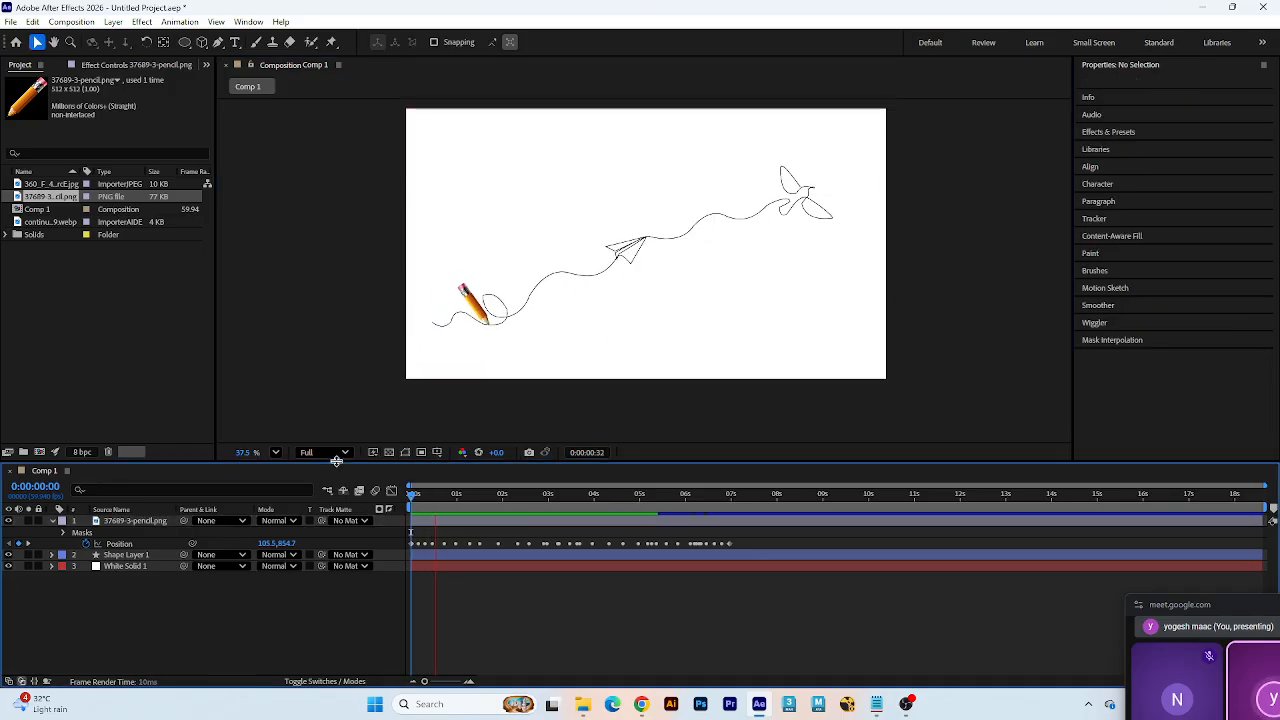
{"action": "key", "text": "space"}
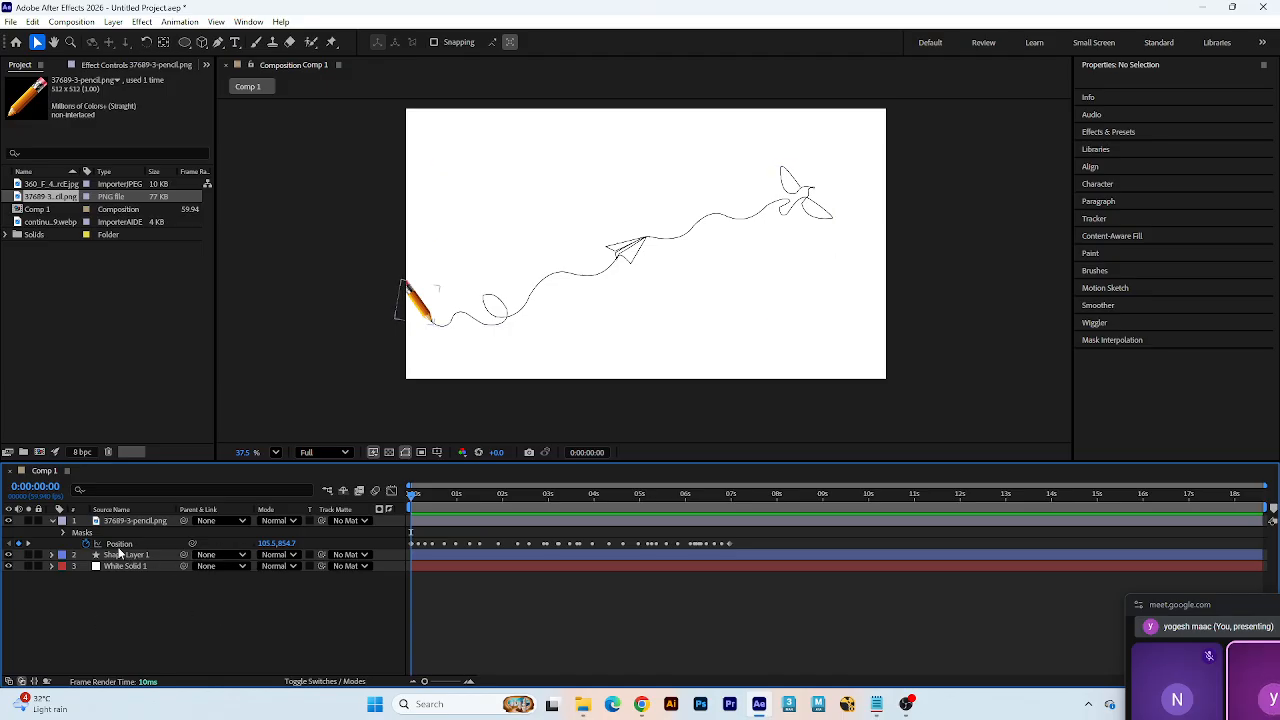
- Add Trim Paths to Shape Layer 1 and expand its properties
{"action": "left_click", "coordinate": [237, 551]}
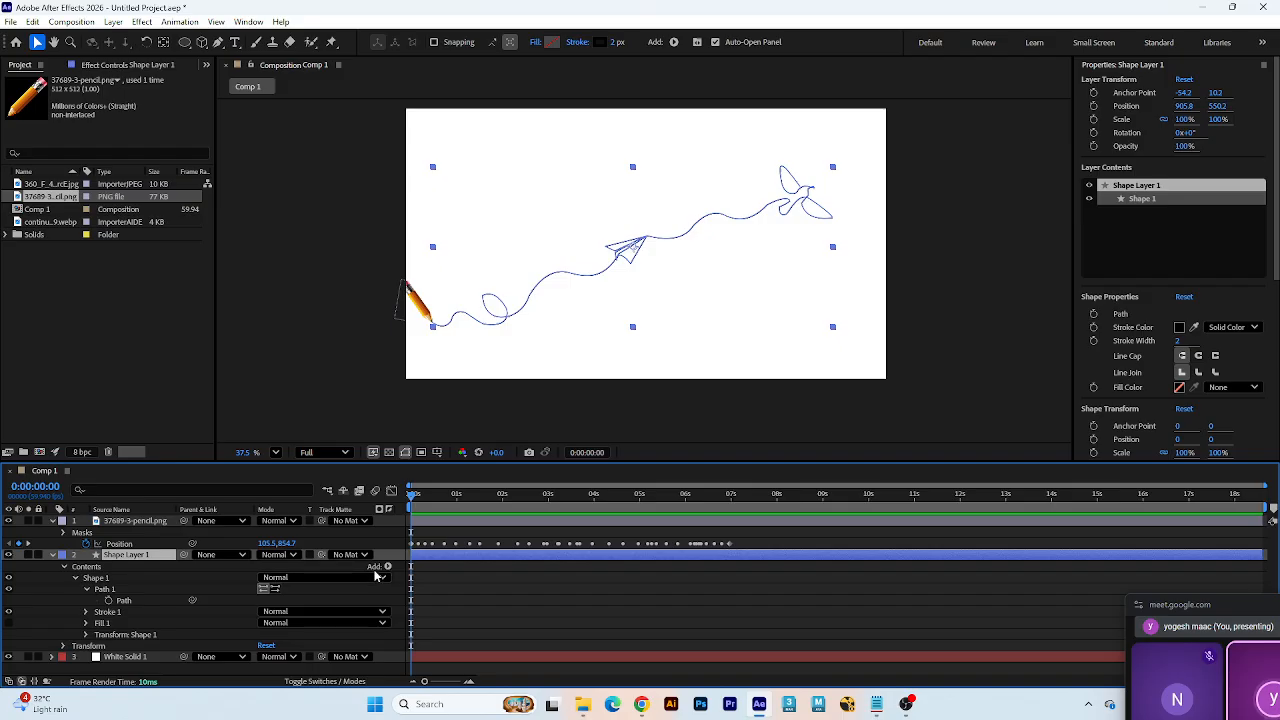
{"action": "left_click", "coordinate": [386, 566]}
{"action": "left_click", "coordinate": [455, 491]}
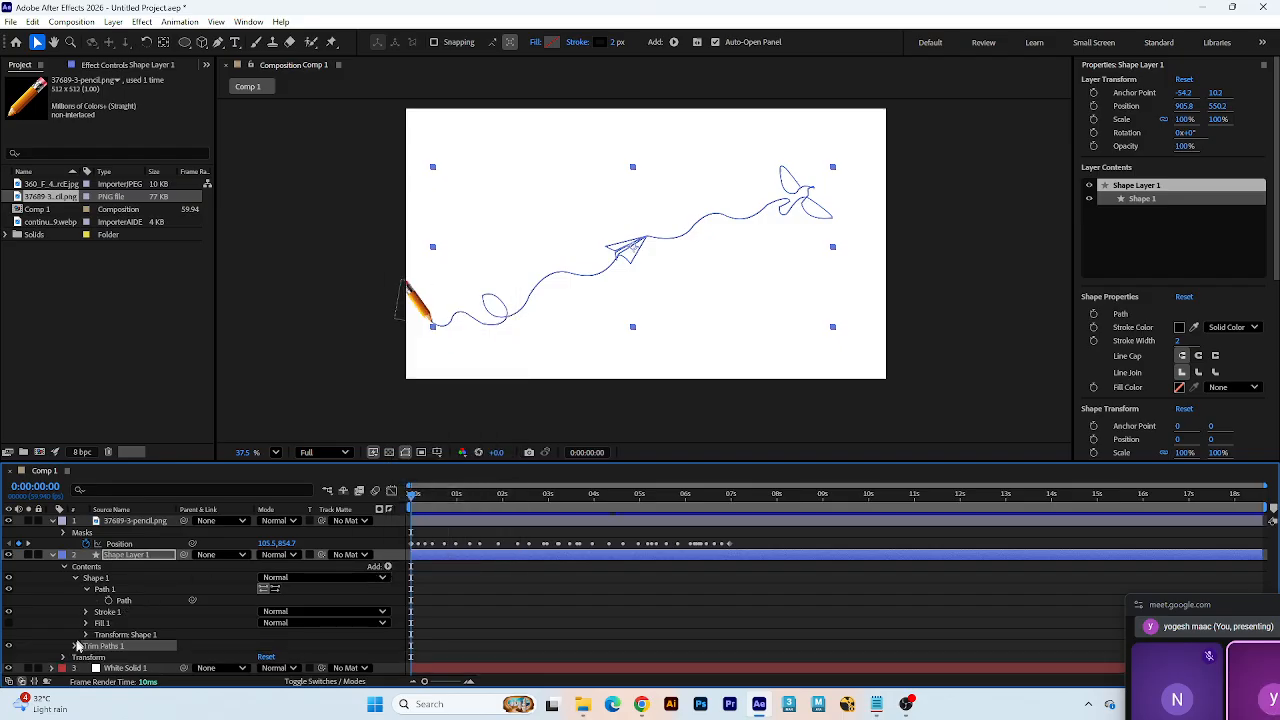
{"action": "left_click", "coordinate": [75, 646]}
- Keyframe the Trim Paths End from 0% at the start to 100% at 0:00:03:47, and preview the line being drawn
{"action": "scroll", "coordinate": [252, 650], "scroll_direction": "down", "scroll_amount": 1}
{"action": "left_click_drag", "start_coordinate": [268, 624], "coordinate": [97, 630]}
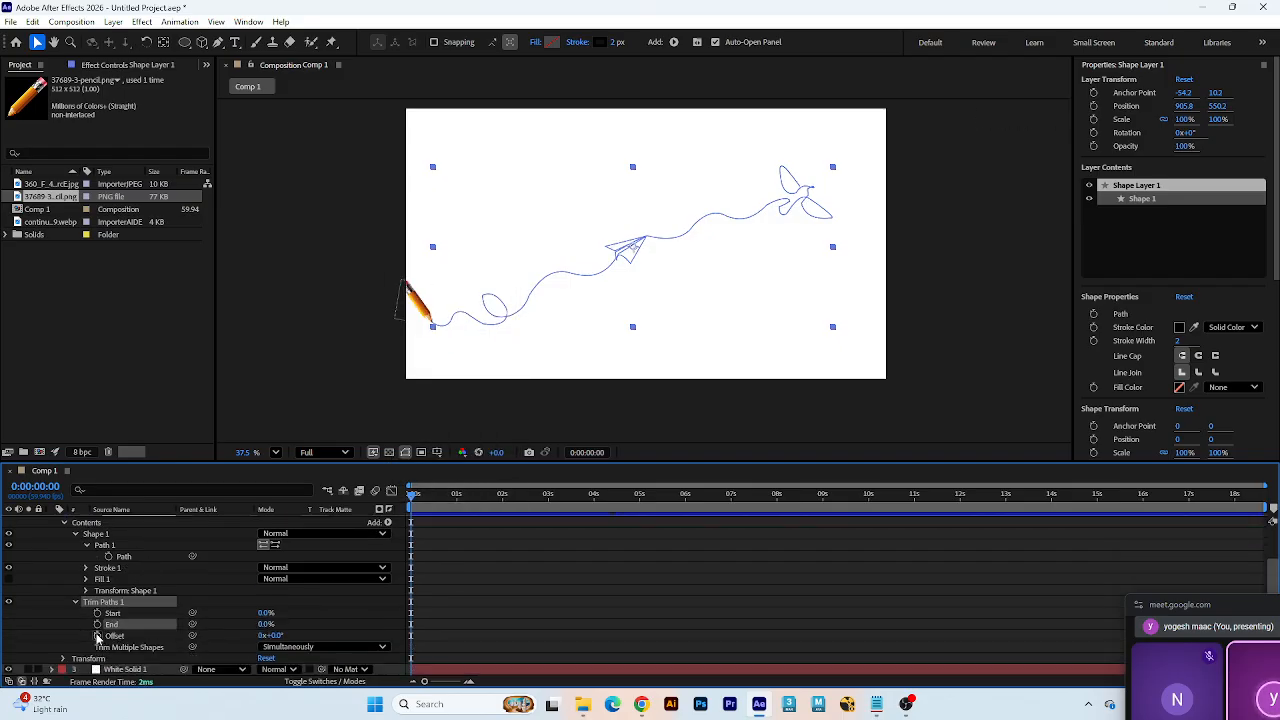
{"action": "left_click_drag", "start_coordinate": [457, 495], "coordinate": [585, 518]}
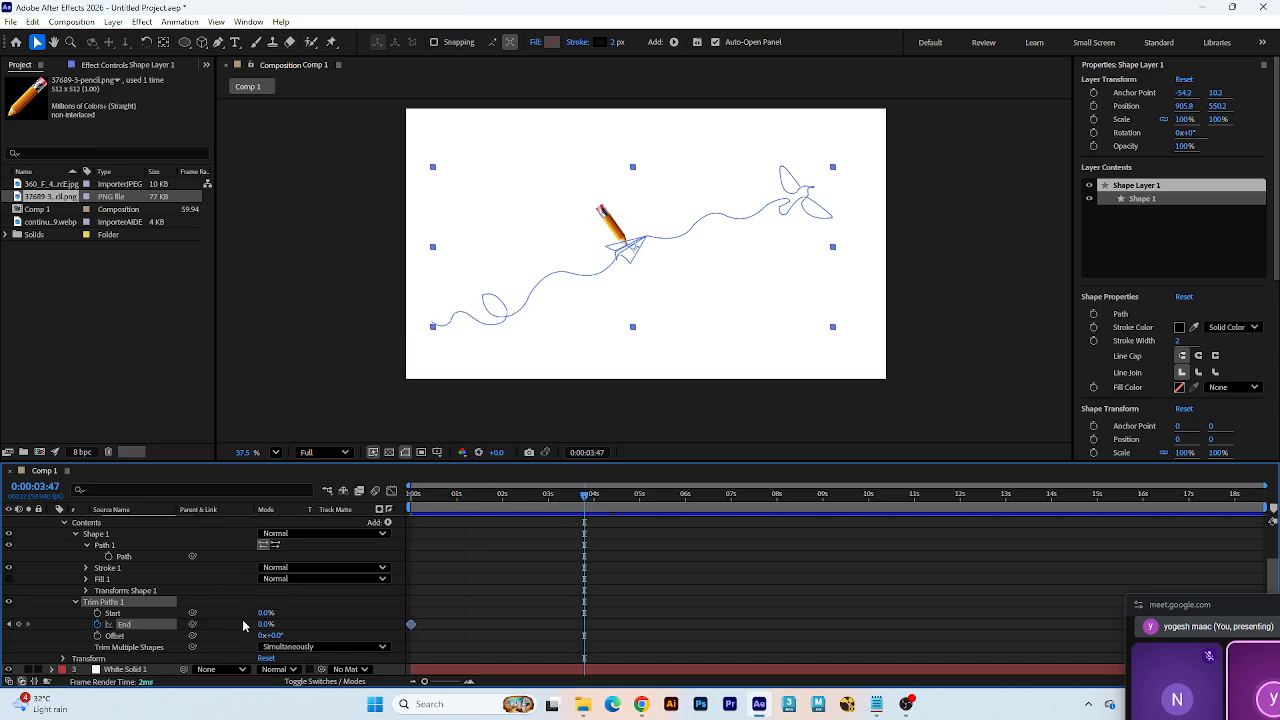
{"action": "left_click_drag", "start_coordinate": [262, 624], "coordinate": [500, 590]}
{"action": "left_click_drag", "start_coordinate": [498, 497], "coordinate": [232, 515]}
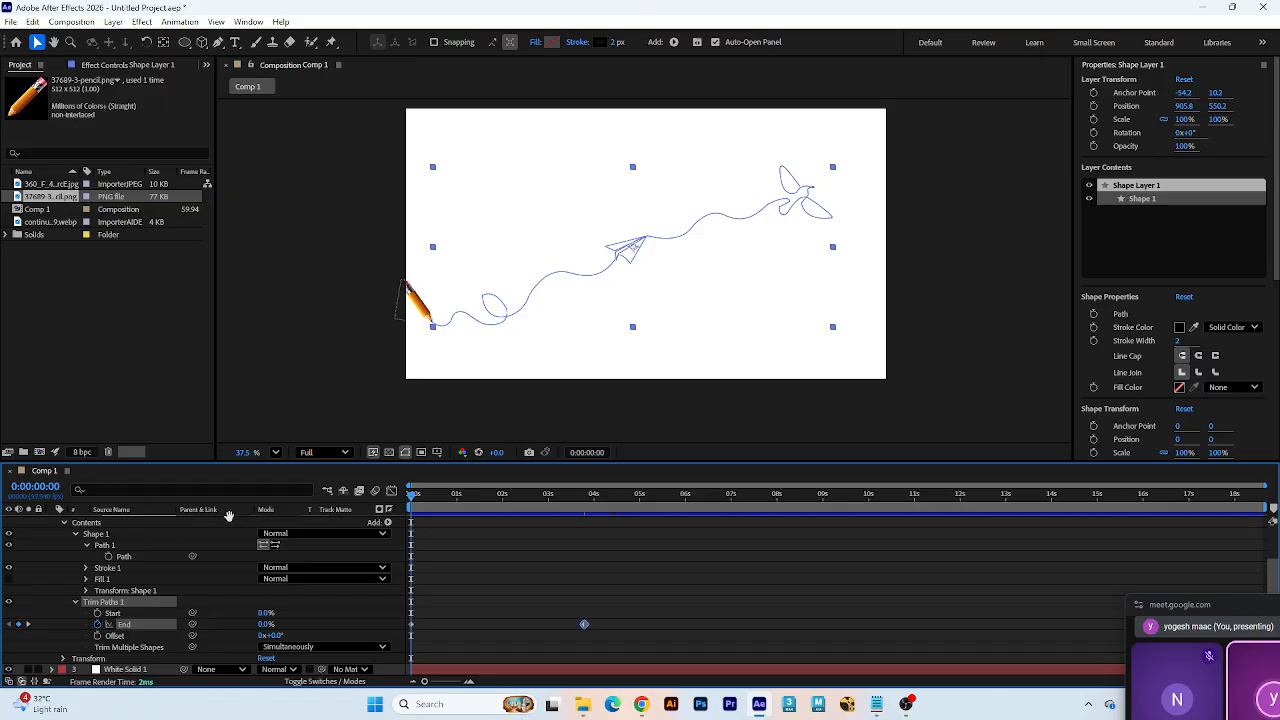
{"action": "key", "text": "space"}
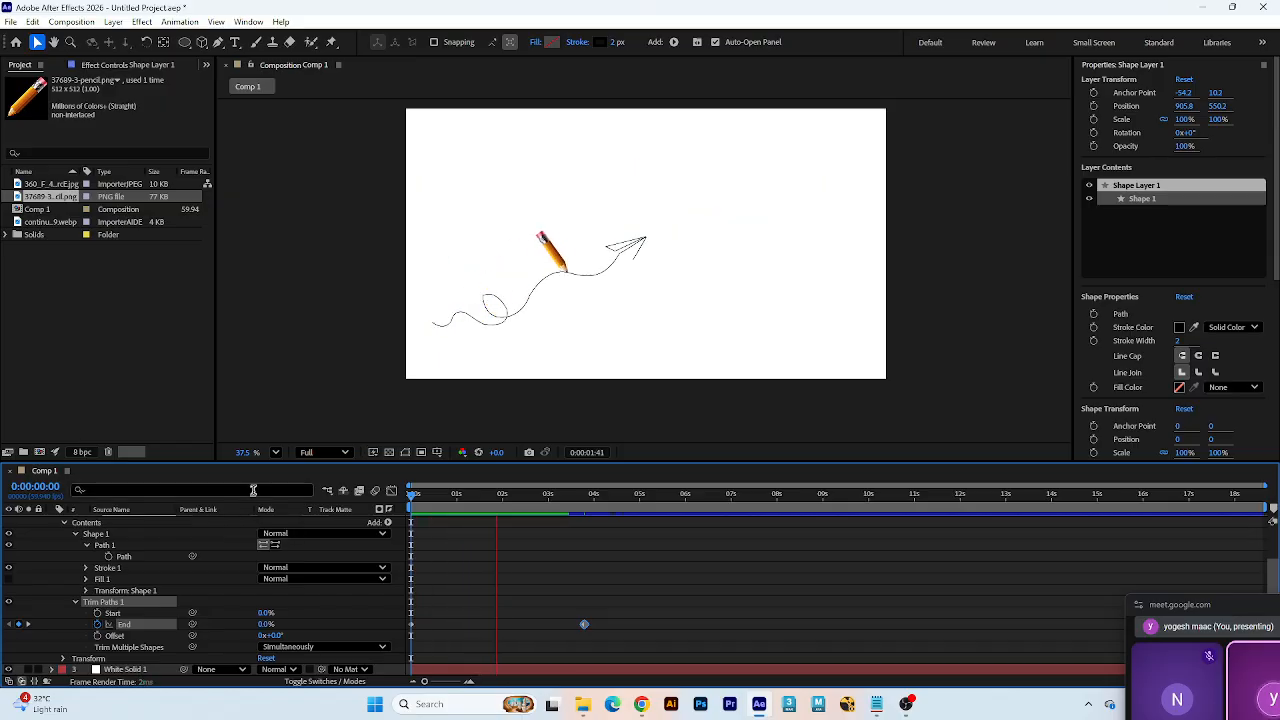
{"action": "key", "text": "space"}
- Reveal the keyframes of the pencil layer and Shape Layer 1, and align the final End keyframe with the last Position keyframe at about 7 seconds
{"action": "left_click", "coordinate": [53, 555]}
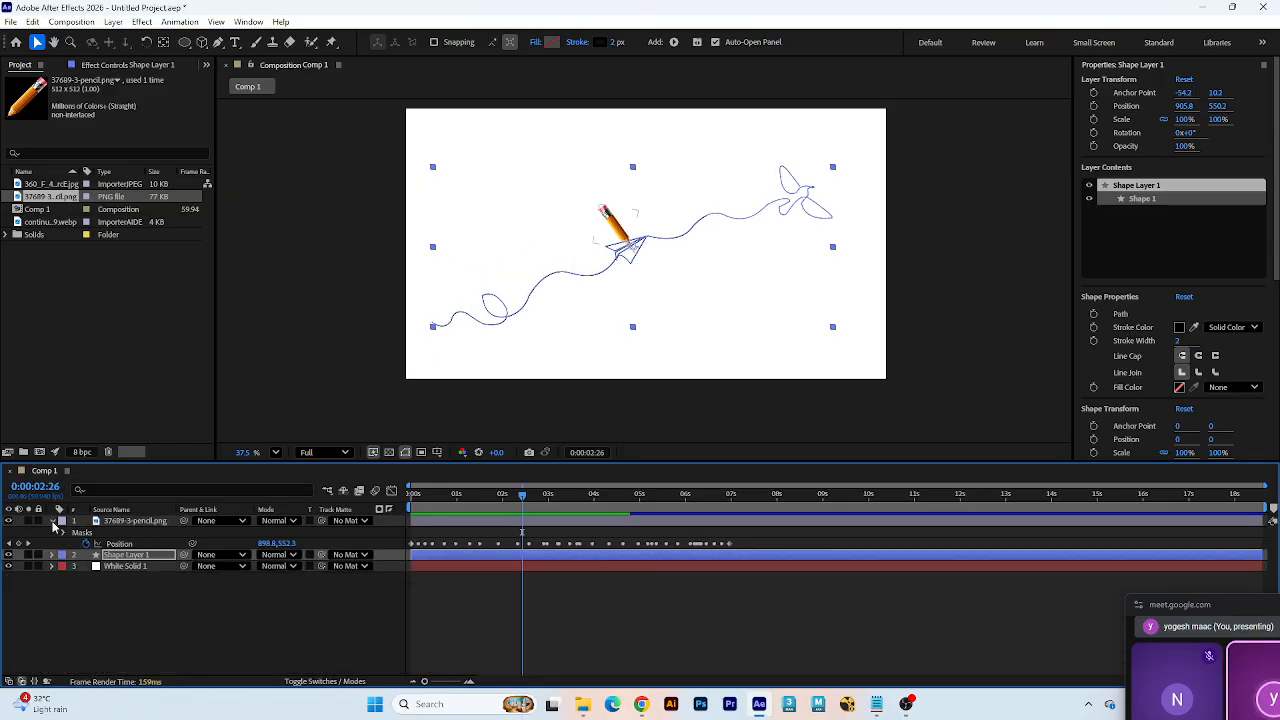
{"action": "left_click", "coordinate": [53, 521]}
{"action": "left_click", "coordinate": [126, 595]}
{"action": "left_click", "coordinate": [113, 521]}
{"action": "left_click", "coordinate": [118, 533], "text": "shift"}
{"action": "key", "text": "u"}
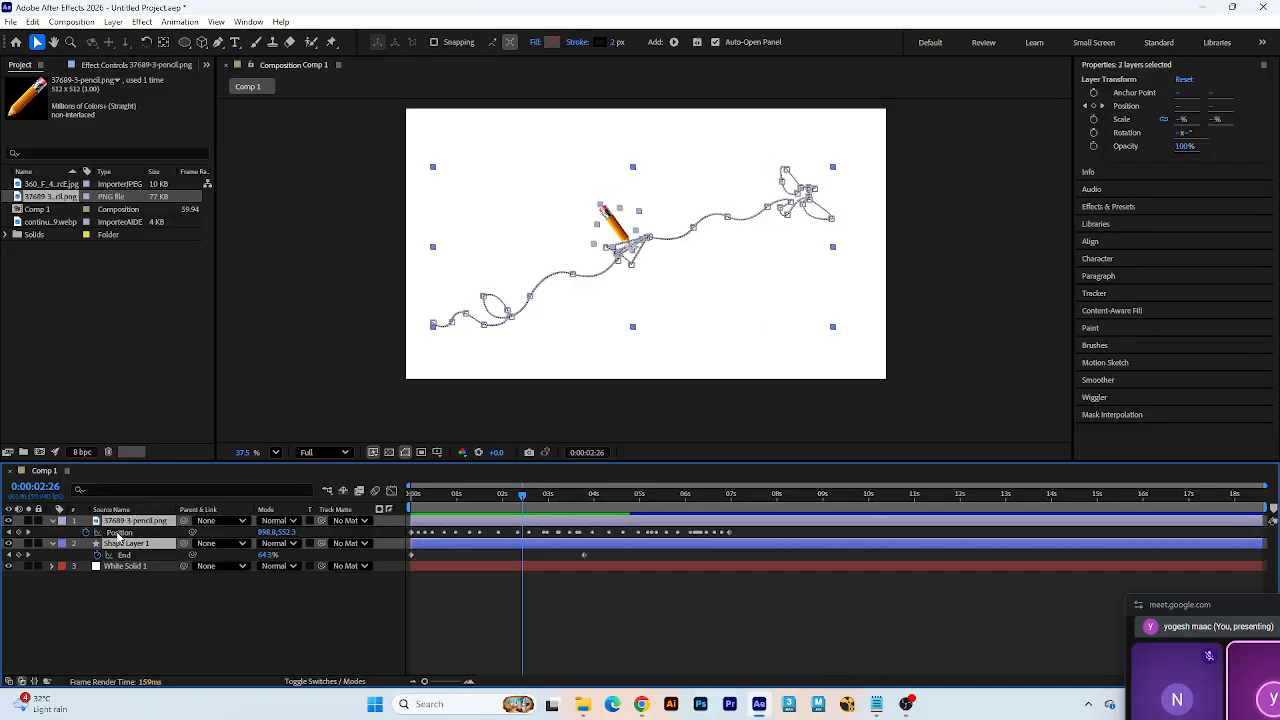
{"action": "left_click", "coordinate": [662, 592]}
{"action": "left_click", "coordinate": [638, 556]}
{"action": "left_click_drag", "start_coordinate": [638, 556], "coordinate": [729, 569]}
{"action": "left_click", "coordinate": [717, 604]}
- Play back the line and pencil animation from the start to just past 7 seconds
{"action": "left_click_drag", "start_coordinate": [521, 498], "coordinate": [434, 492]}
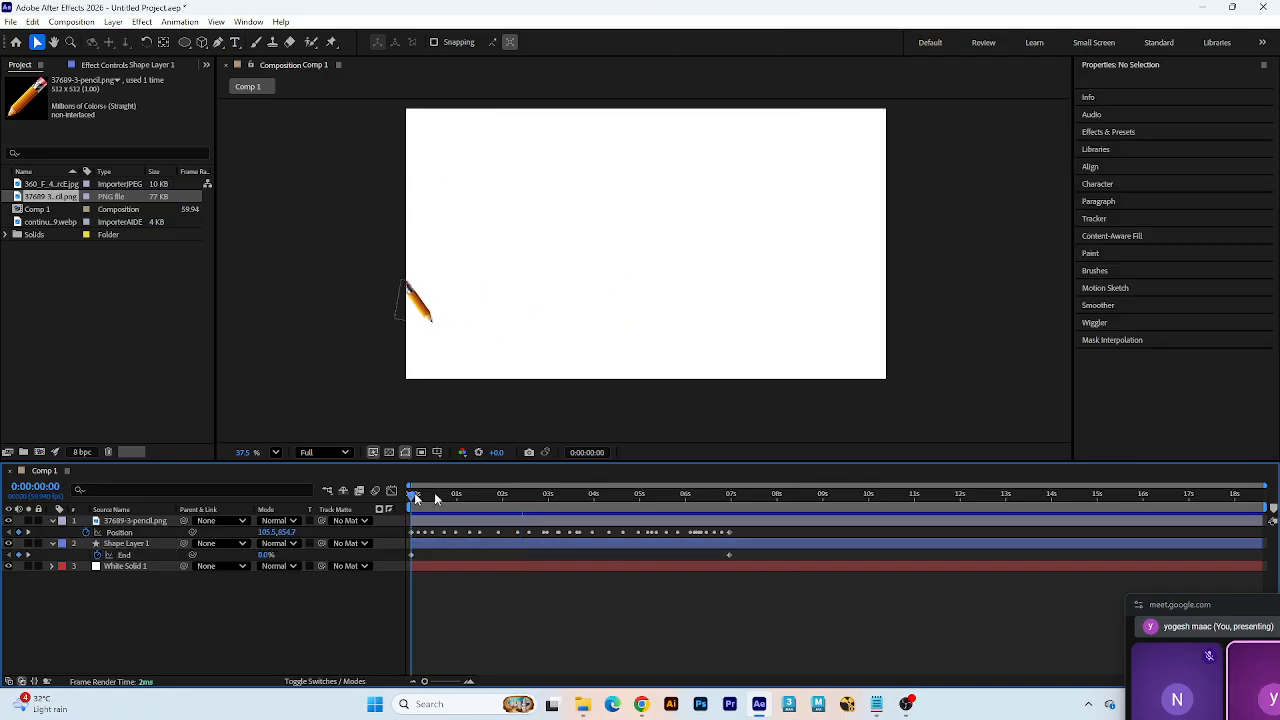
{"action": "key", "text": "space"}
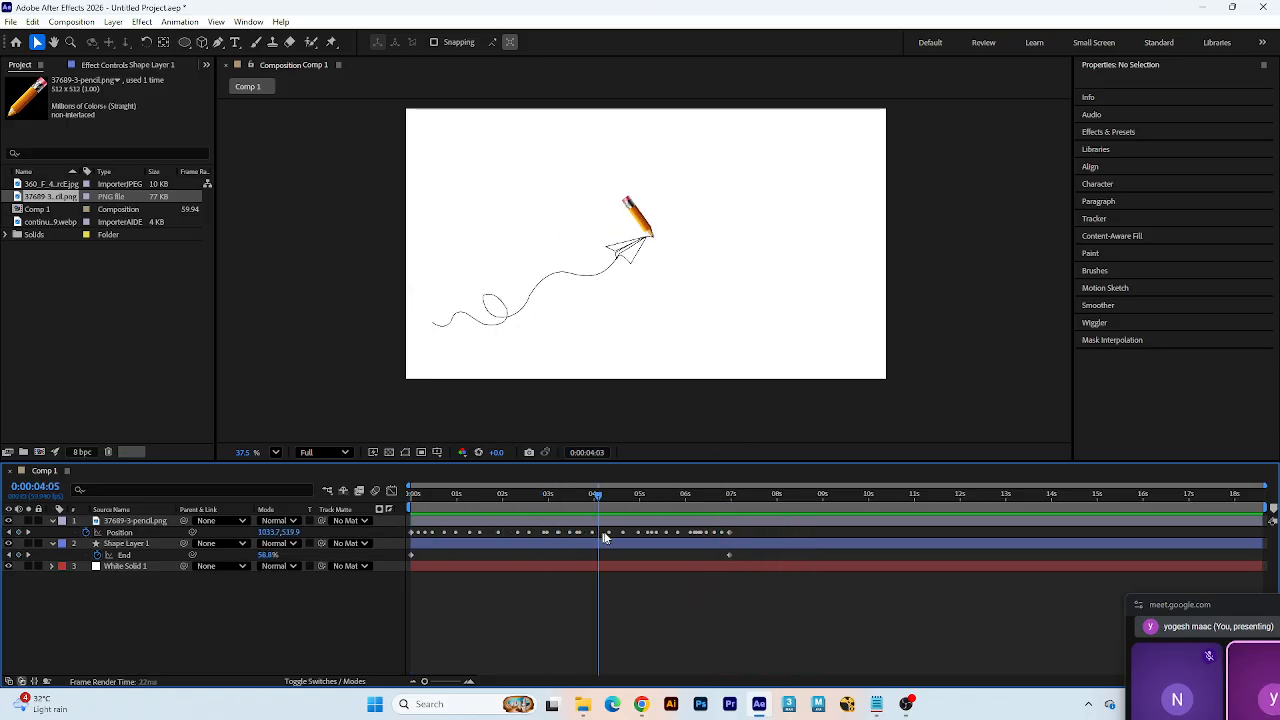
{"action": "left_click", "coordinate": [761, 548]}
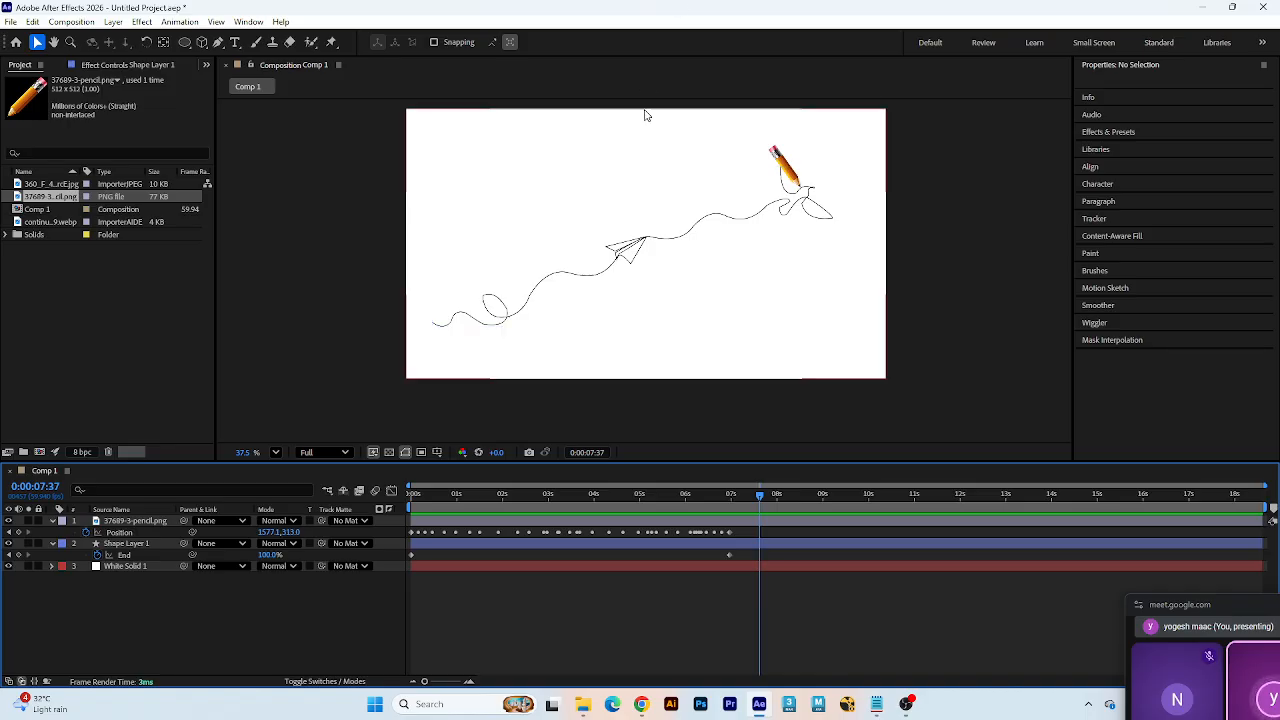
- Switch to Chrome and search Google Images for "sign autograph png" in a new tab
{"action": "left_click", "coordinate": [641, 704]}
{"action": "left_click", "coordinate": [590, 661]}
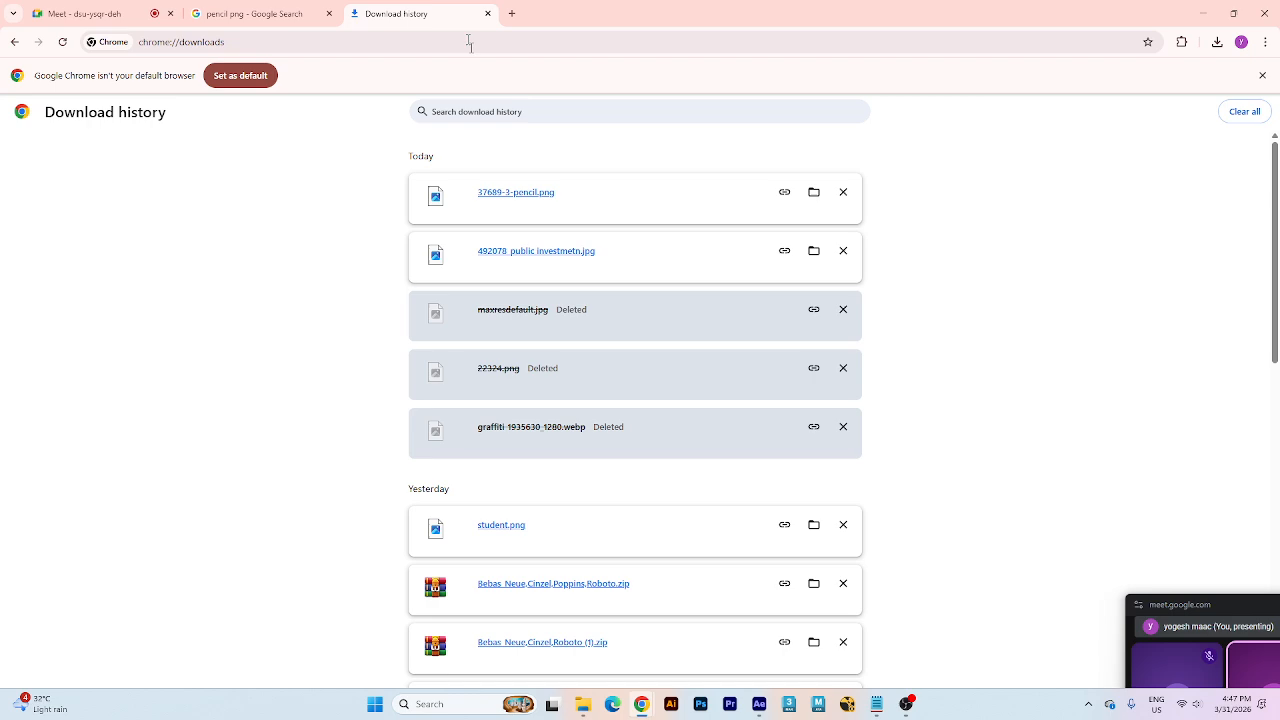
{"action": "left_click", "coordinate": [512, 14]}
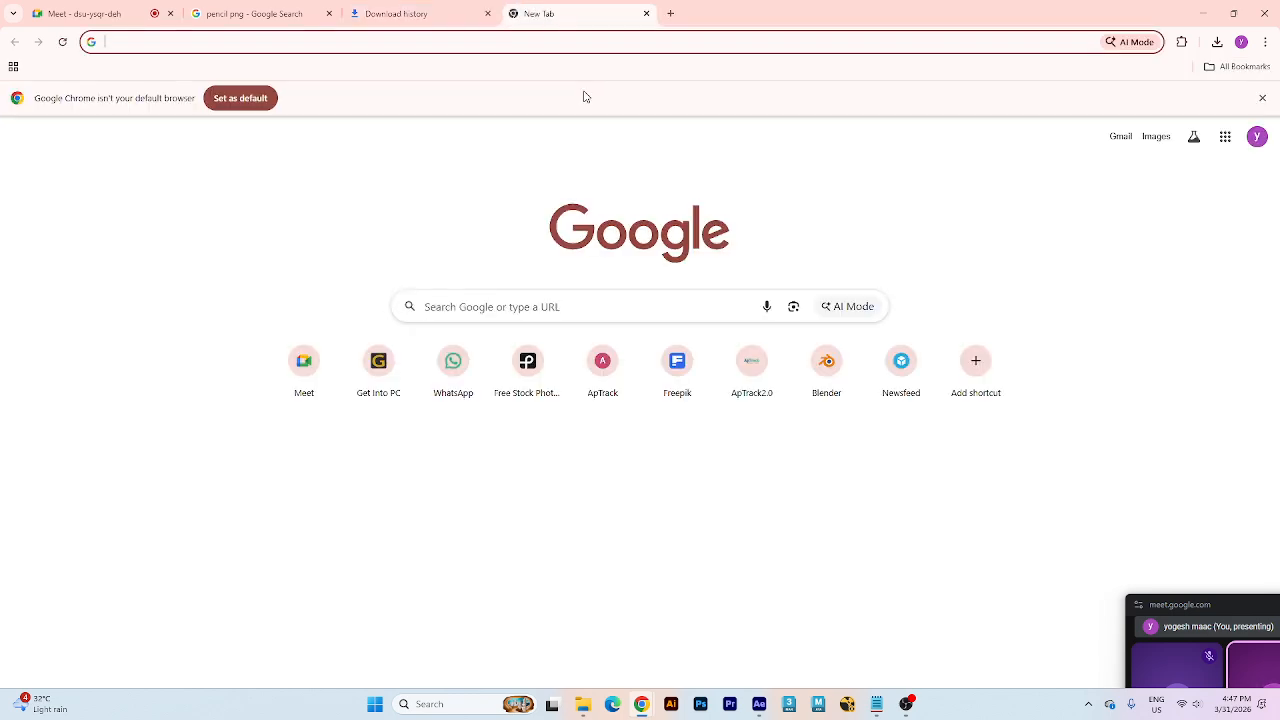
{"action": "type", "text": "c"}
{"action": "key", "text": "BackSpace"}
{"action": "type", "text": "sign "}
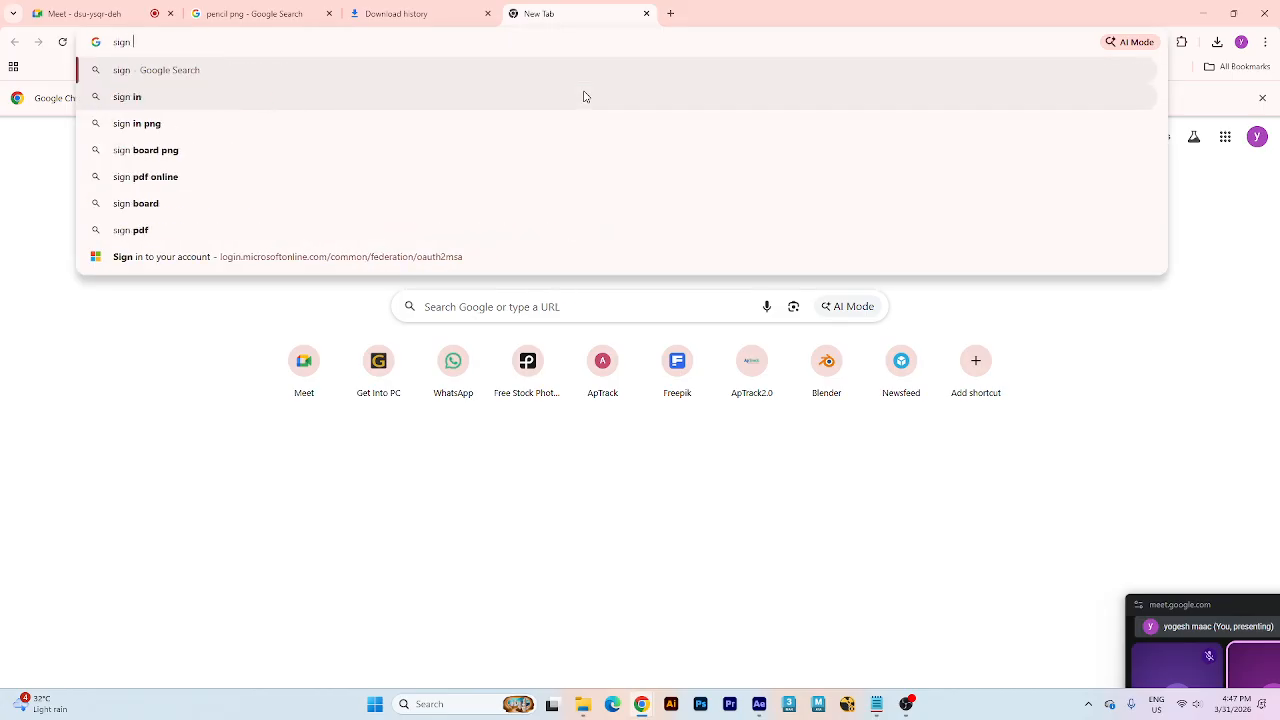
{"action": "type", "text": "autog"}
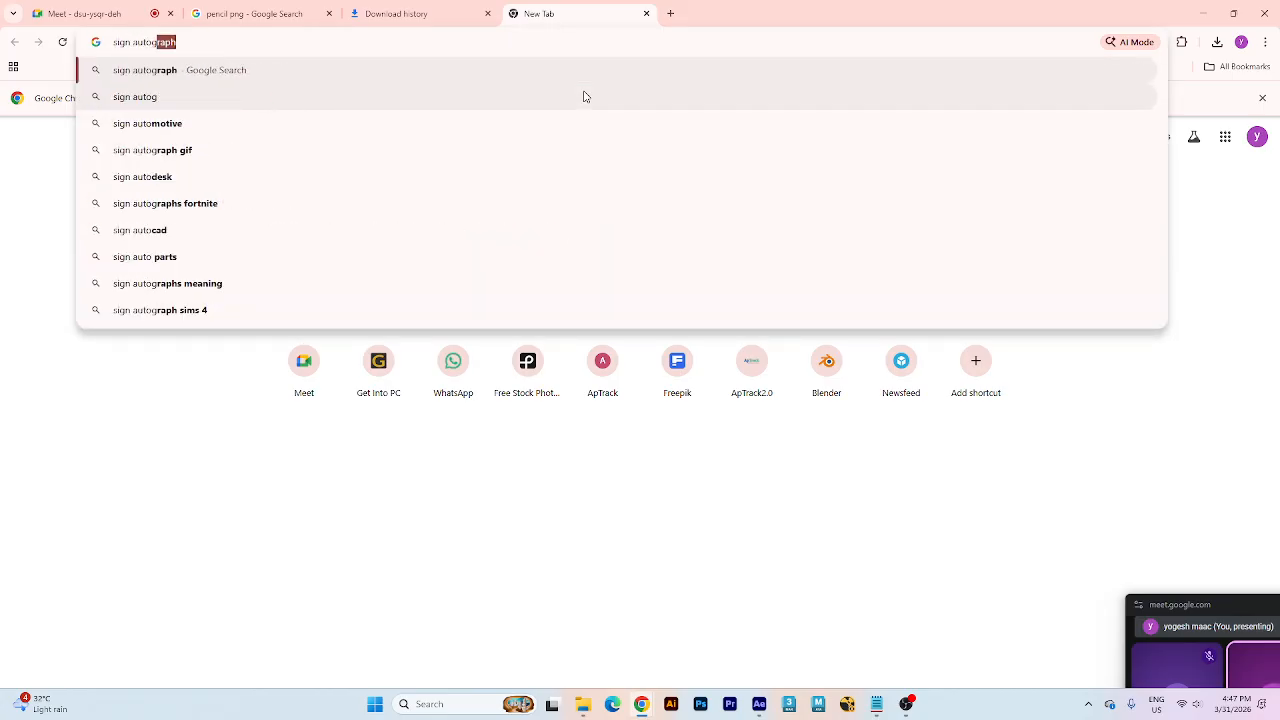
{"action": "type", "text": "raph png"}
{"action": "key", "text": "Return"}
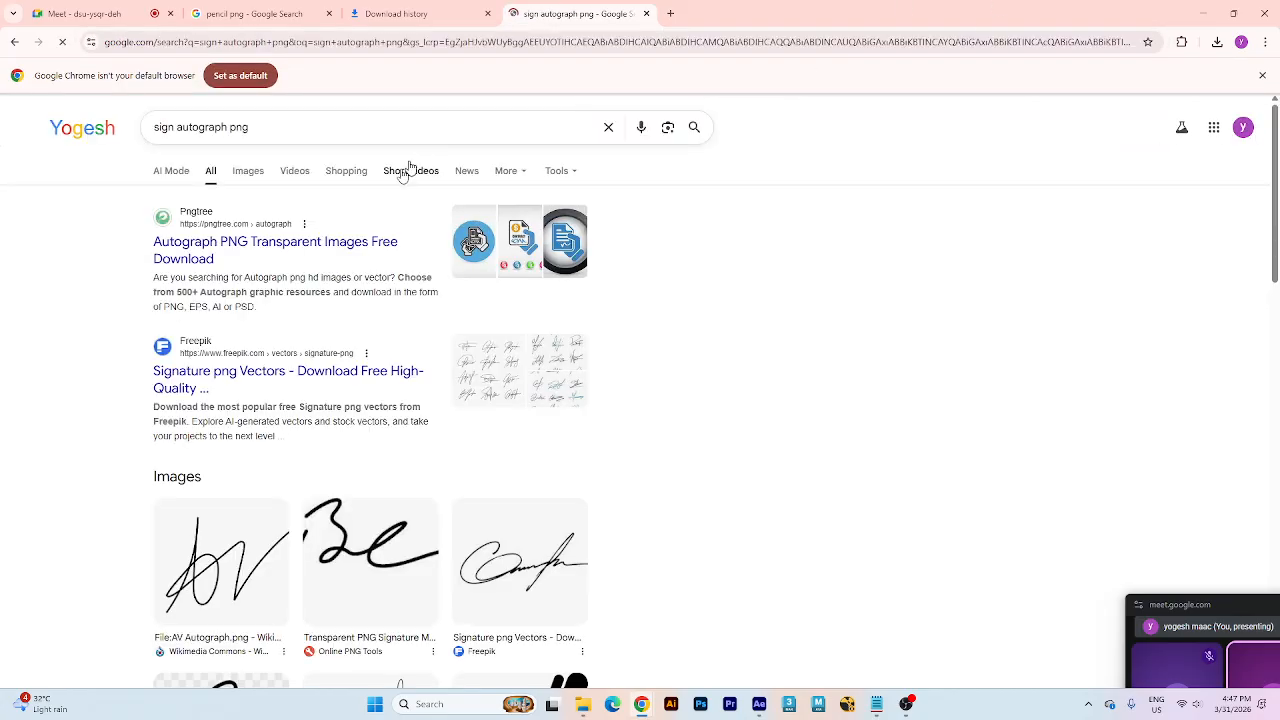
{"action": "left_click", "coordinate": [249, 171]}
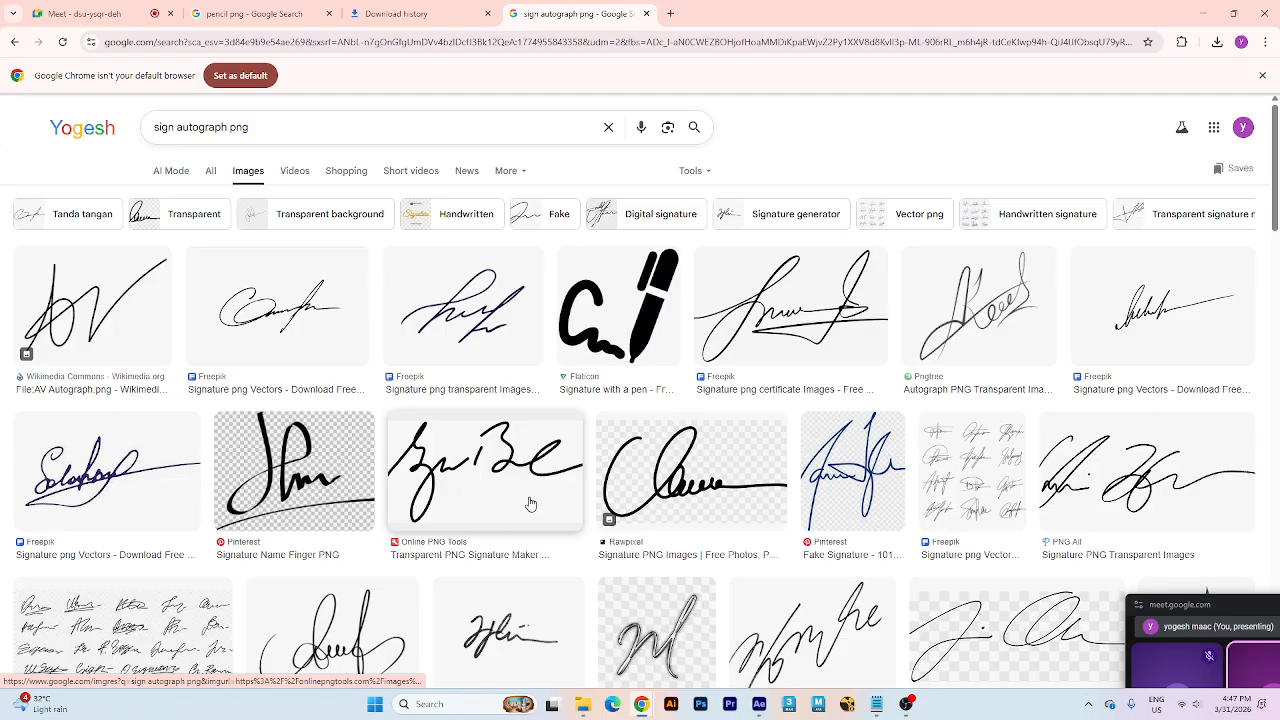
- Preview several signature images in the results for a clean handwritten line, and close the search tab and the browser view
{"action": "left_click", "coordinate": [790, 305]}
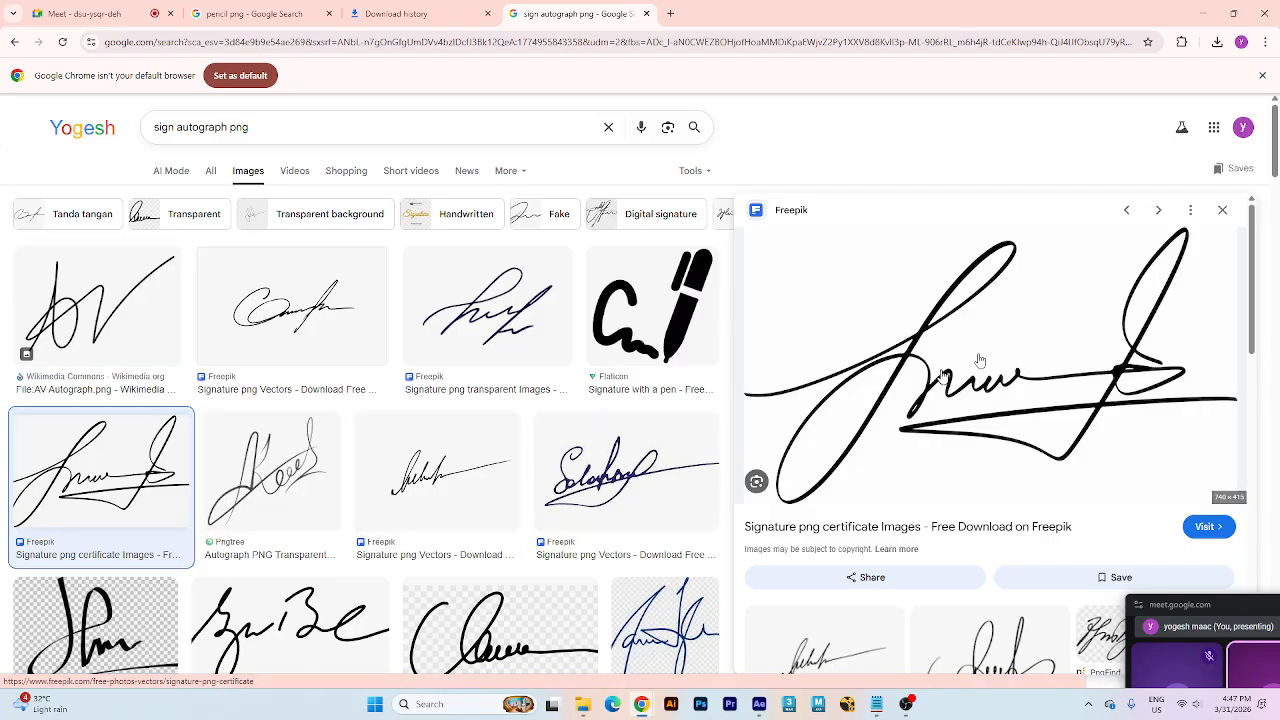
{"action": "left_click", "coordinate": [1222, 209]}
{"action": "scroll", "coordinate": [1000, 450], "scroll_direction": "down", "scroll_amount": 3}
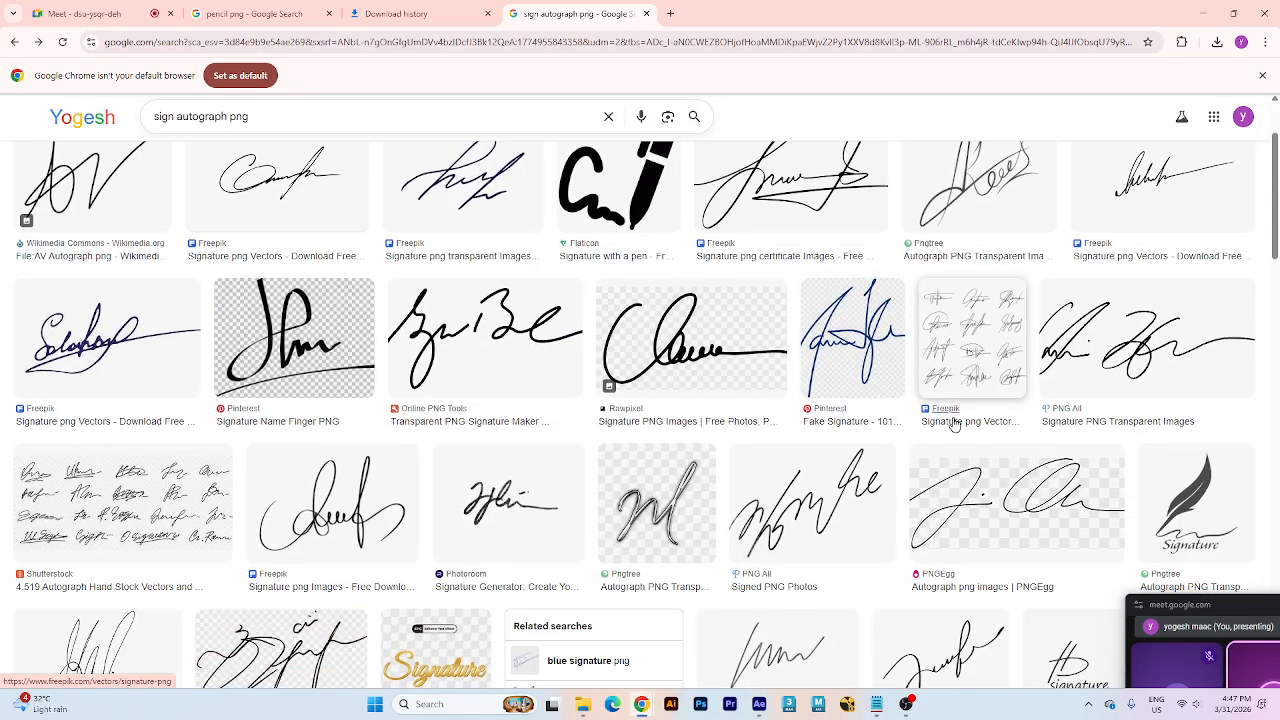
{"action": "left_click", "coordinate": [810, 485]}
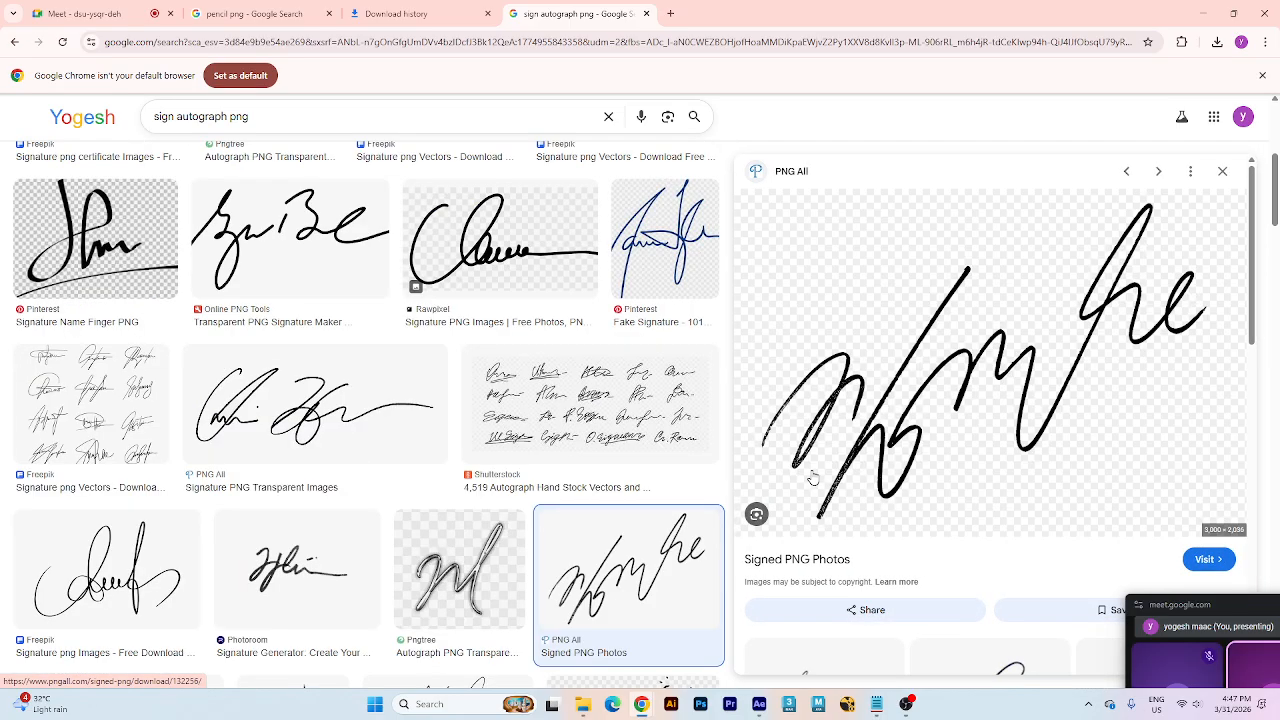
{"action": "left_click", "coordinate": [1224, 172]}
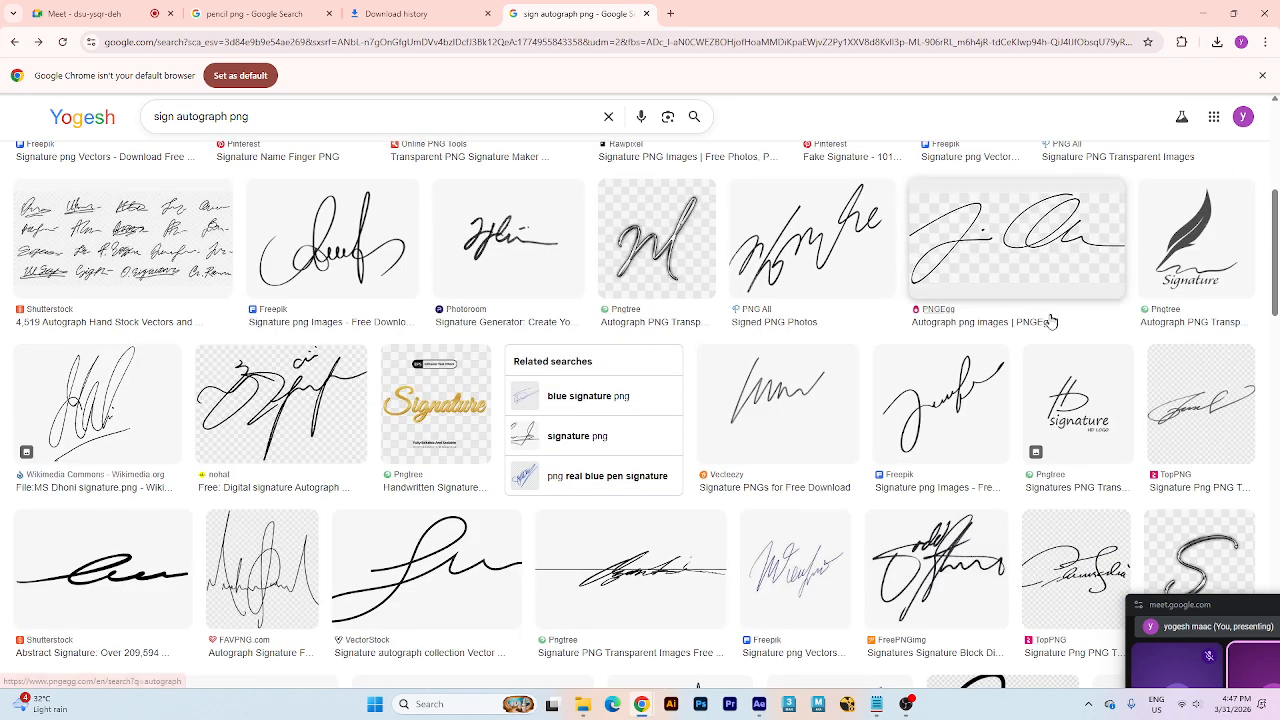
{"action": "left_click", "coordinate": [1185, 258]}
{"action": "left_click", "coordinate": [1222, 171]}
{"action": "scroll", "coordinate": [828, 403], "scroll_direction": "down", "scroll_amount": 5}
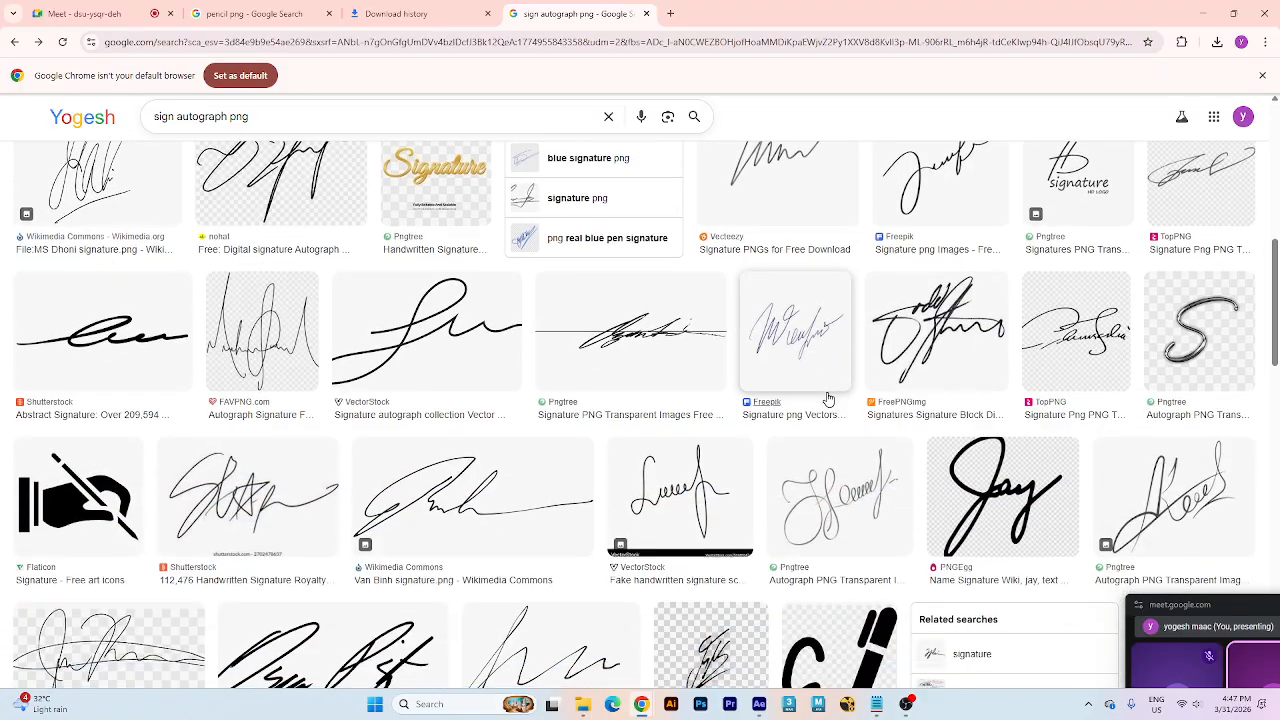
{"action": "scroll", "coordinate": [872, 437], "scroll_direction": "down", "scroll_amount": 1}
{"action": "left_click", "coordinate": [680, 300]}
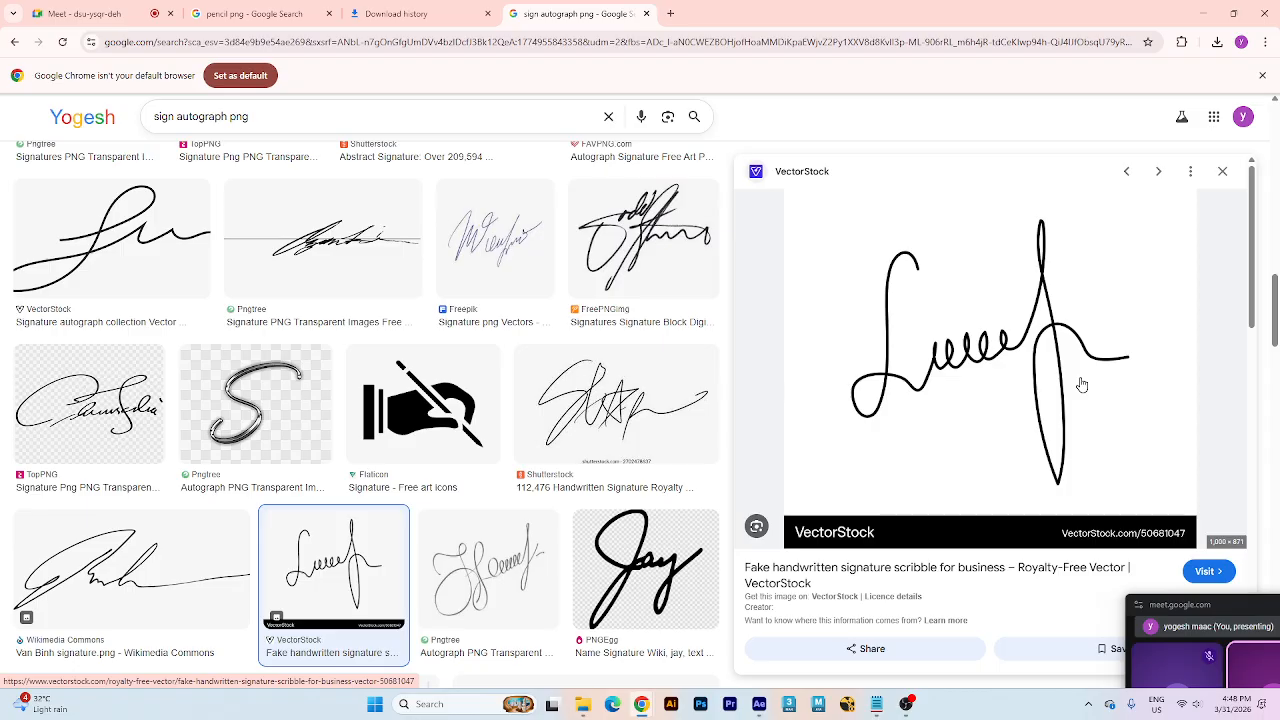
{"action": "left_click", "coordinate": [646, 13]}
{"action": "left_click", "coordinate": [1204, 12]}
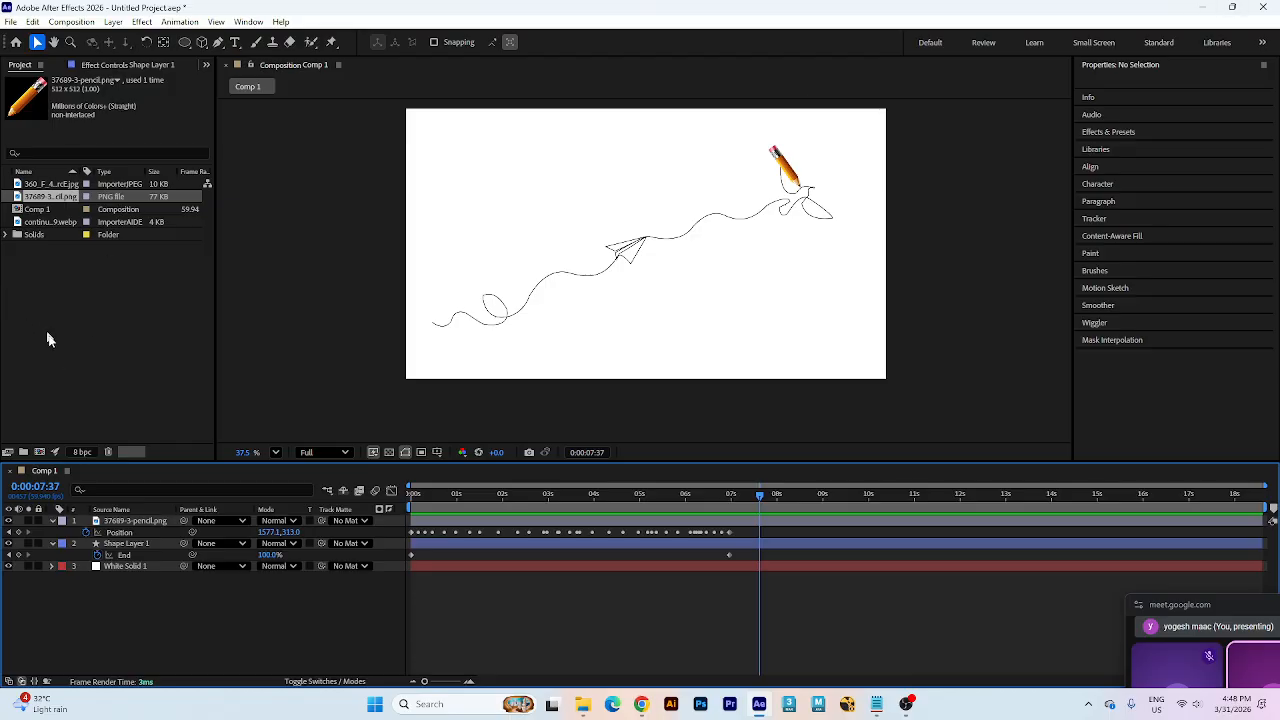
- Delete all footage, Comp 1 and the Solids folder from the After Effects project
{"action": "left_click_drag", "start_coordinate": [71, 318], "coordinate": [38, 138]}
{"action": "key", "text": "Delete"}
{"action": "key", "text": "Return"}
- Search the Desktop Data folder in File Explorer for "map" and open map.ai in Illustrator
{"action": "left_click", "coordinate": [1203, 7]}
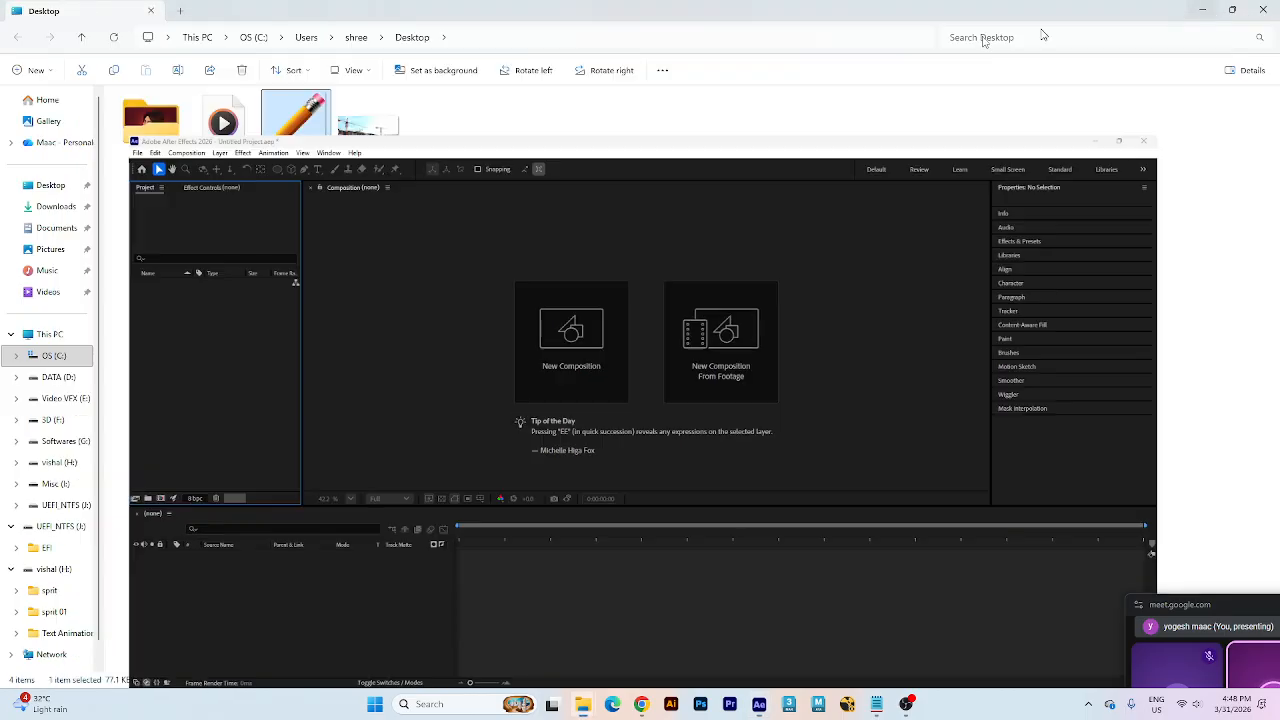
{"action": "double_click", "coordinate": [150, 122]}
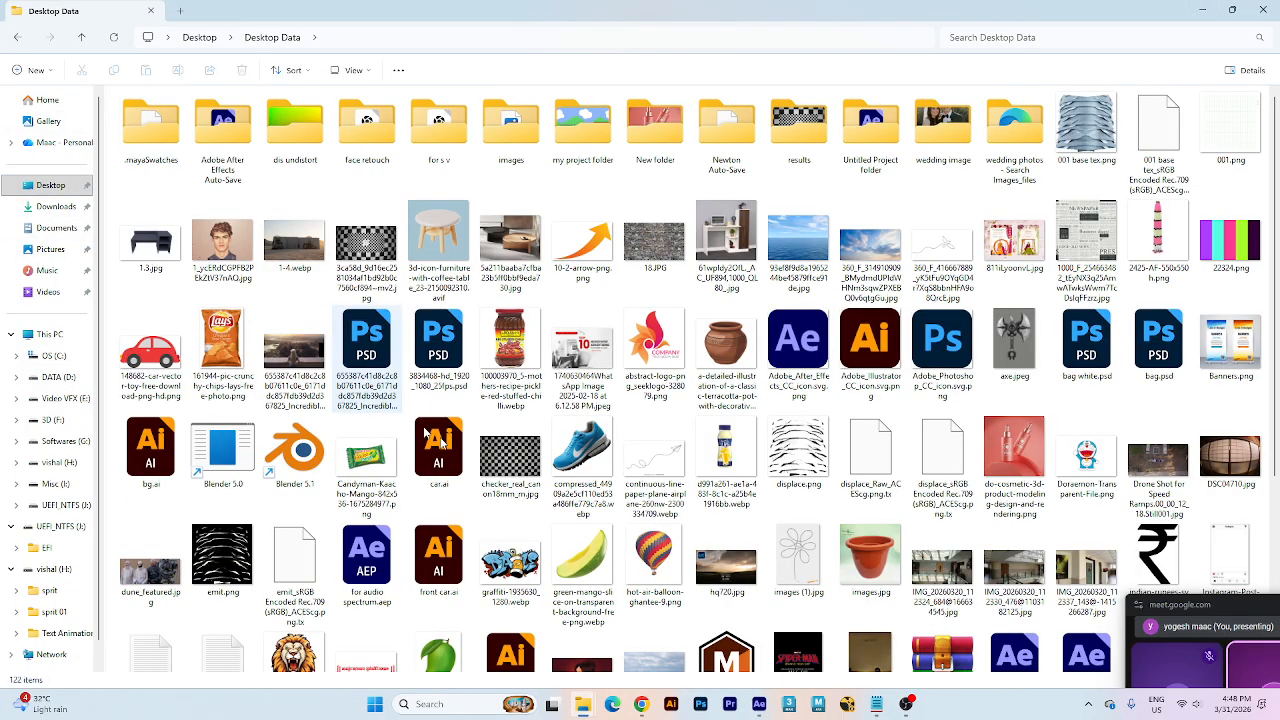
{"action": "left_click", "coordinate": [458, 474]}
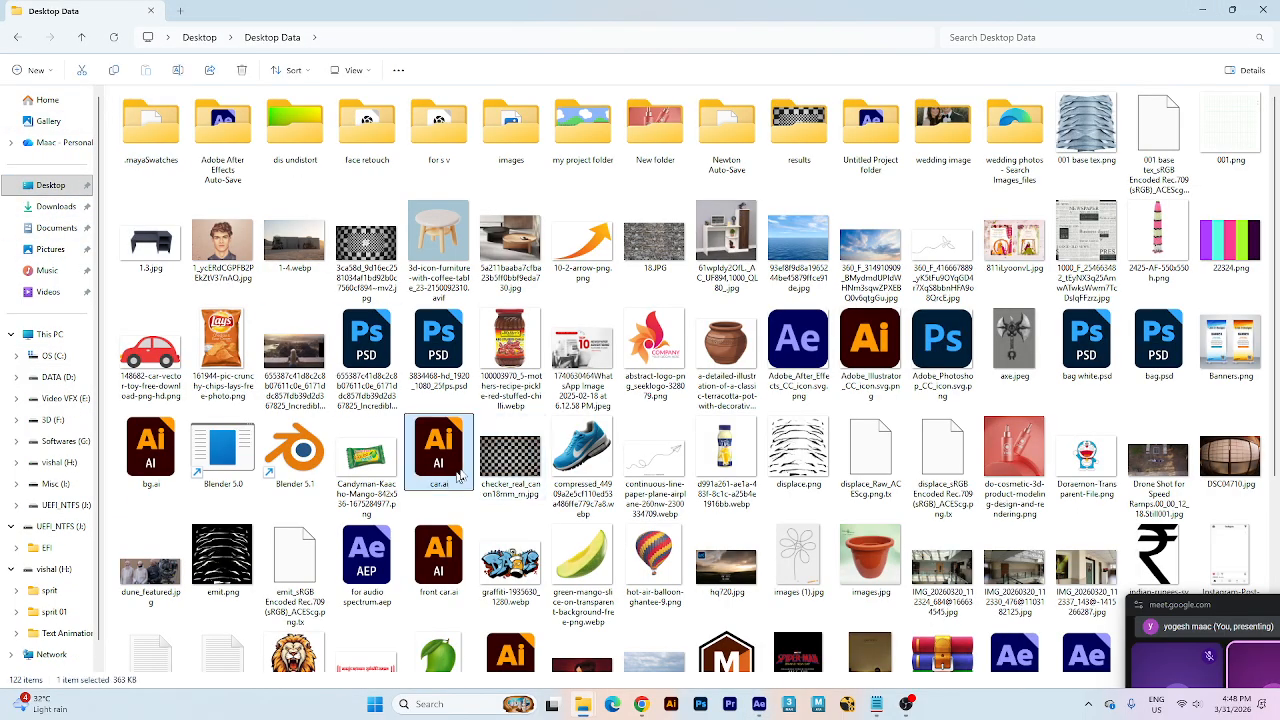
{"action": "left_click", "coordinate": [886, 350]}
{"action": "scroll", "coordinate": [706, 473], "scroll_direction": "down", "scroll_amount": 3}
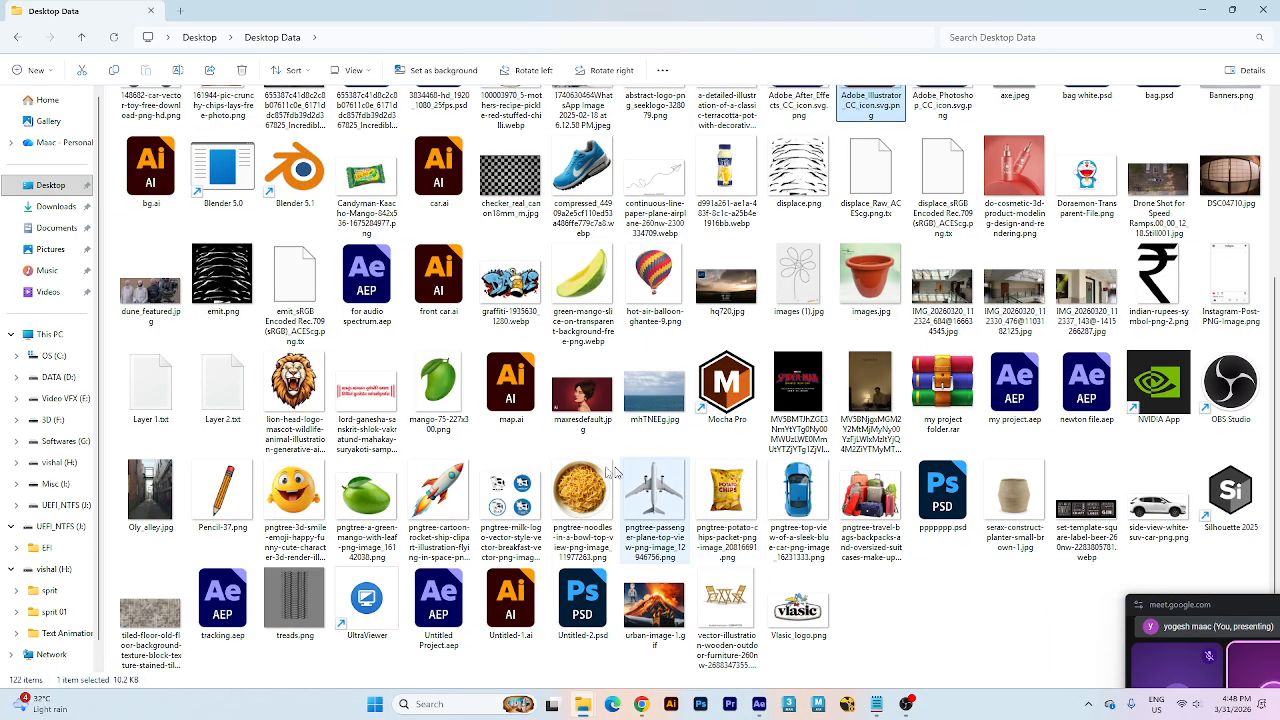
{"action": "left_click", "coordinate": [511, 600]}
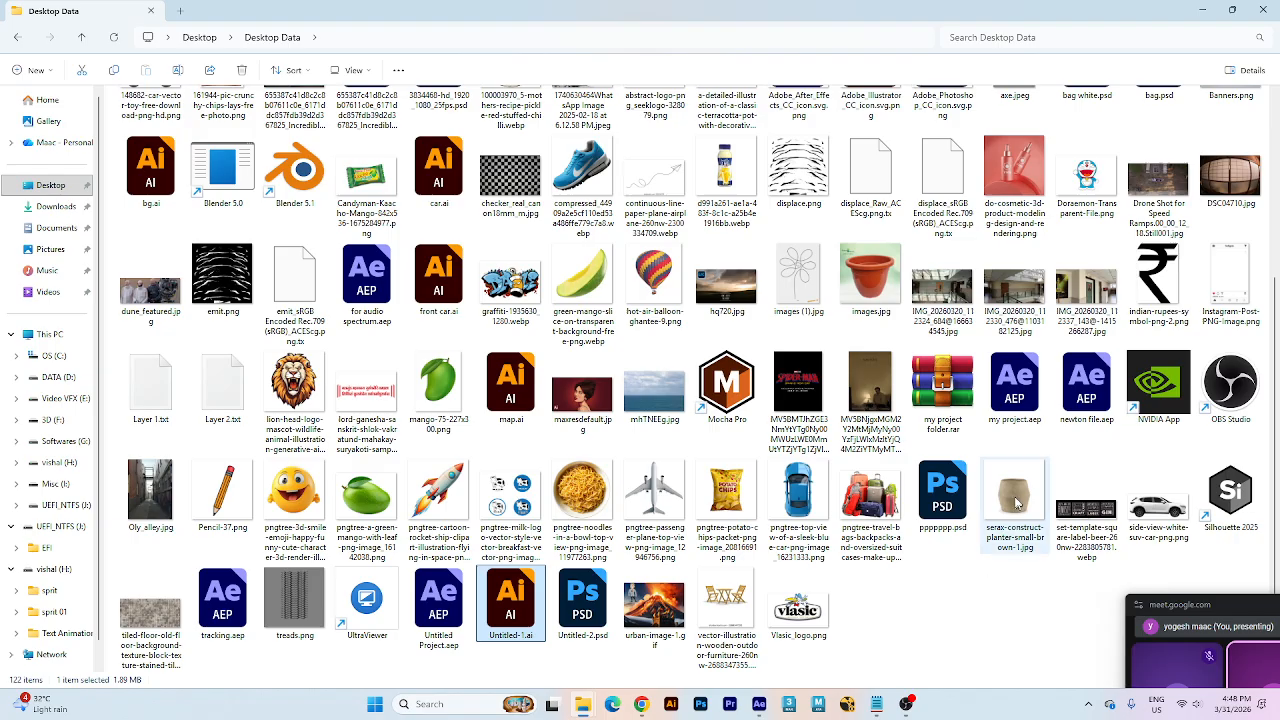
{"action": "scroll", "coordinate": [713, 447], "scroll_direction": "up", "scroll_amount": 3}
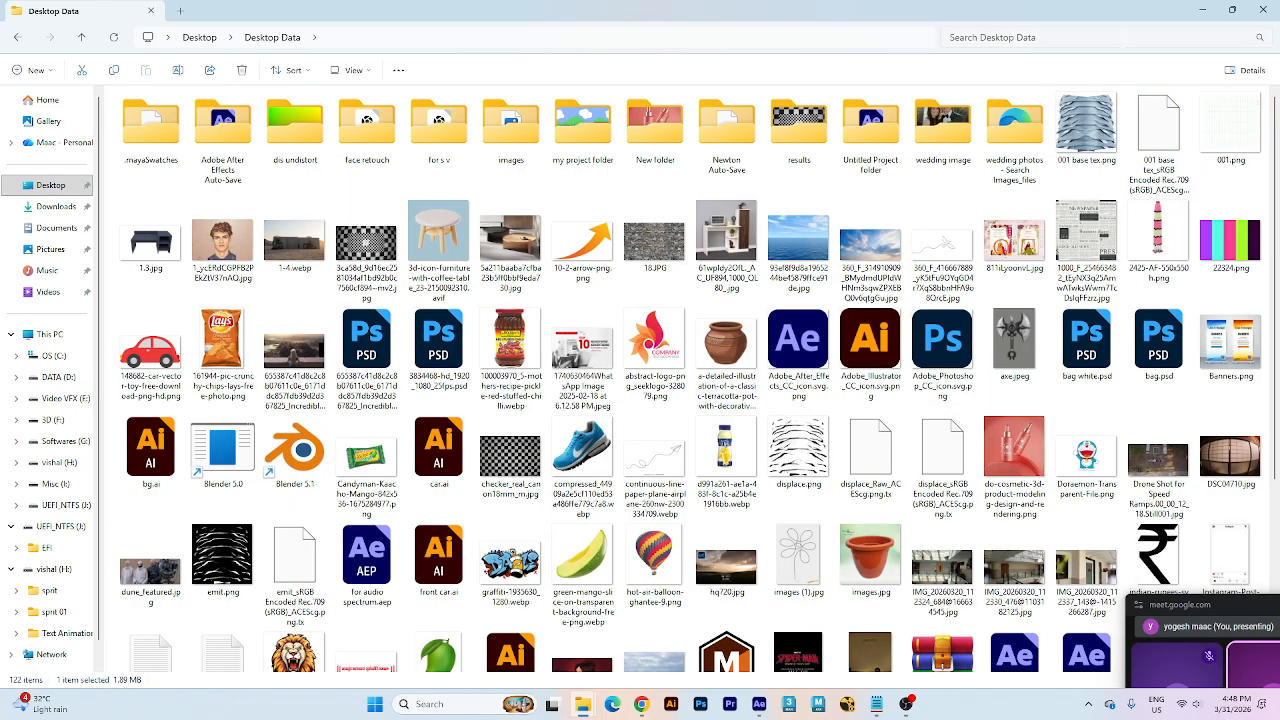
{"action": "left_click", "coordinate": [1123, 42]}
{"action": "type", "text": "map"}
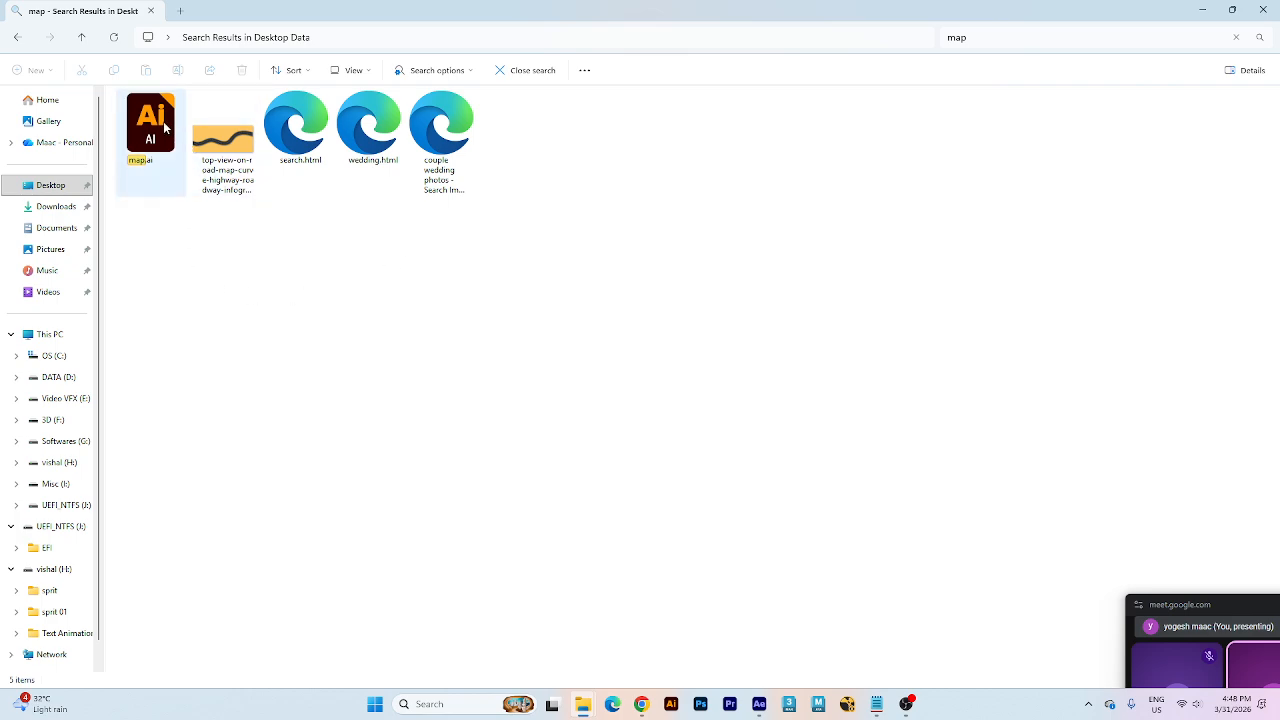
{"action": "double_click", "coordinate": [164, 150]}
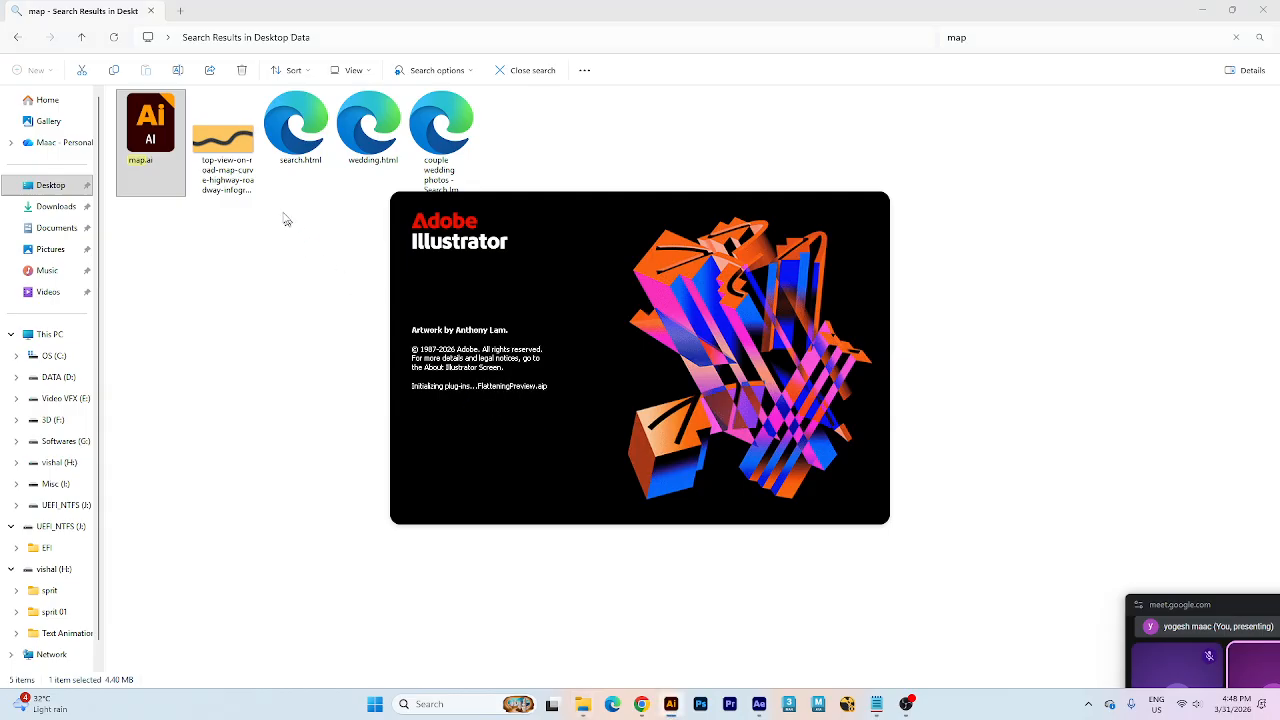
- View the top-view road map curve image enlarged in the photo viewer and close it
{"action": "double_click", "coordinate": [223, 150]}
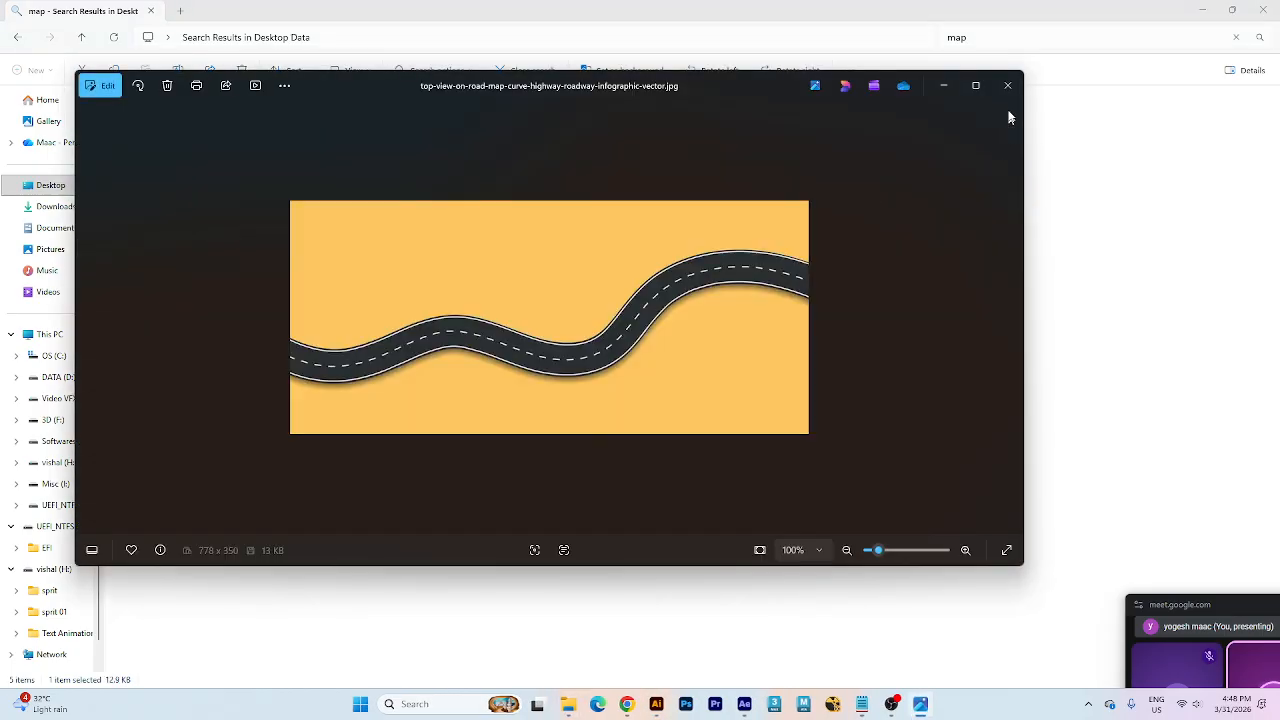
{"action": "left_click", "coordinate": [975, 85]}
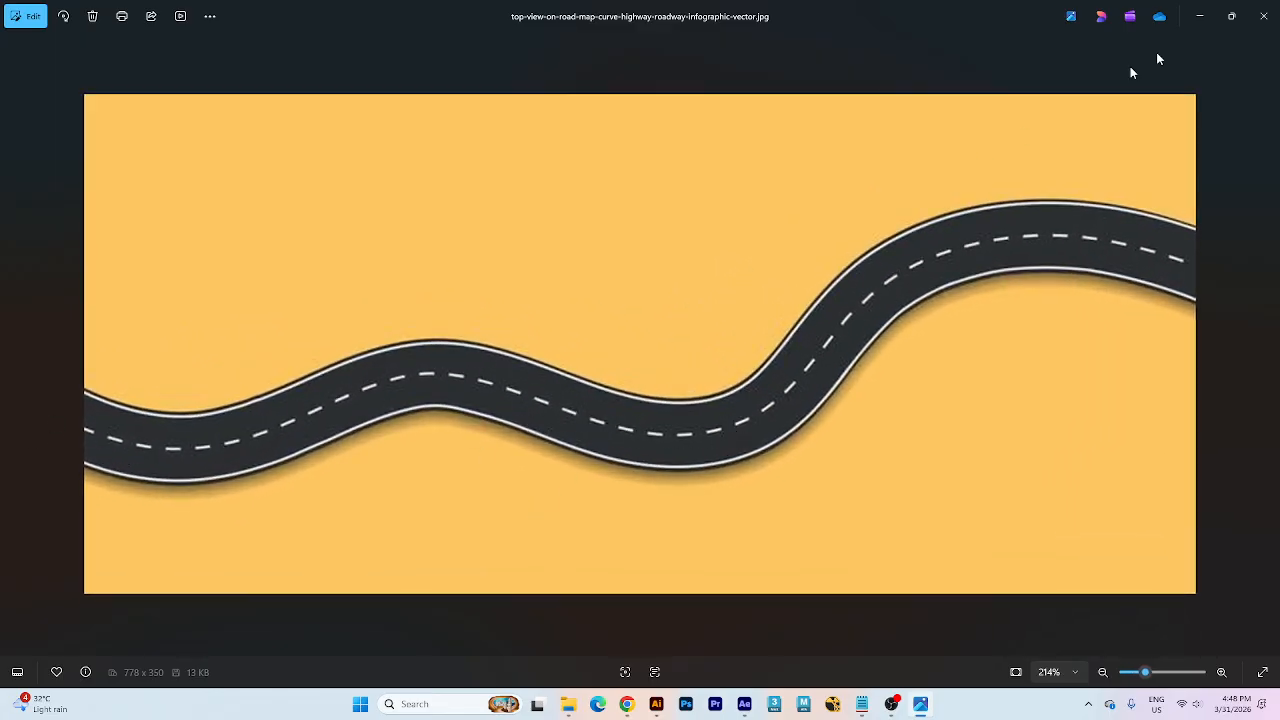
{"action": "left_click", "coordinate": [1263, 16]}
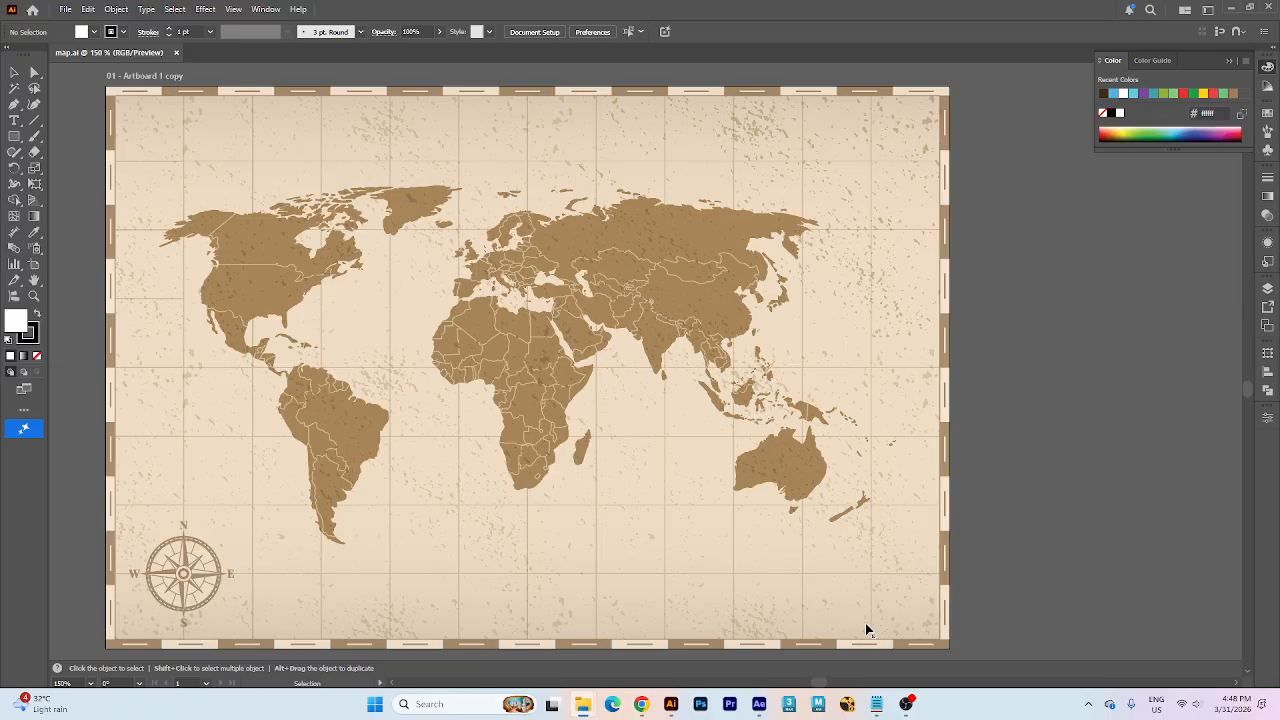
- Delete the designer credit layer above OBJECTS from the world map document
{"action": "scroll", "coordinate": [679, 376], "scroll_direction": "down", "scroll_amount": 2}
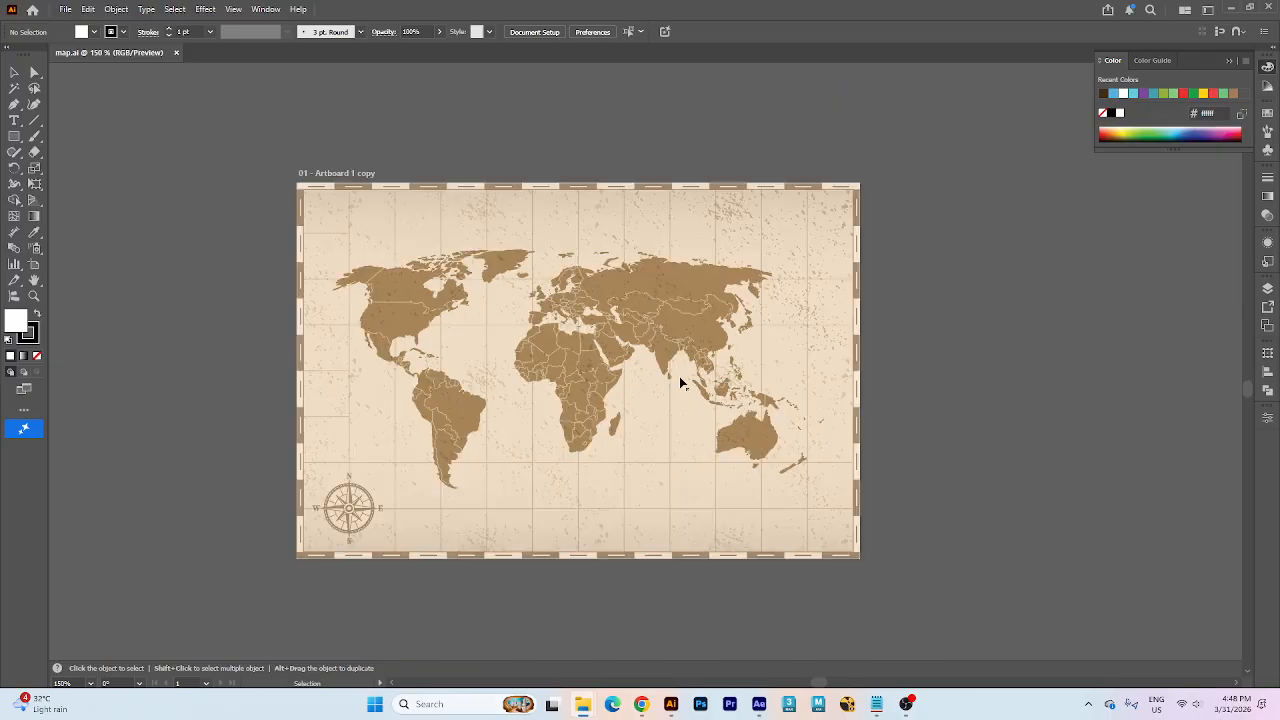
{"action": "scroll", "coordinate": [703, 367], "scroll_direction": "up", "scroll_amount": 2}
{"action": "left_click", "coordinate": [1268, 289]}
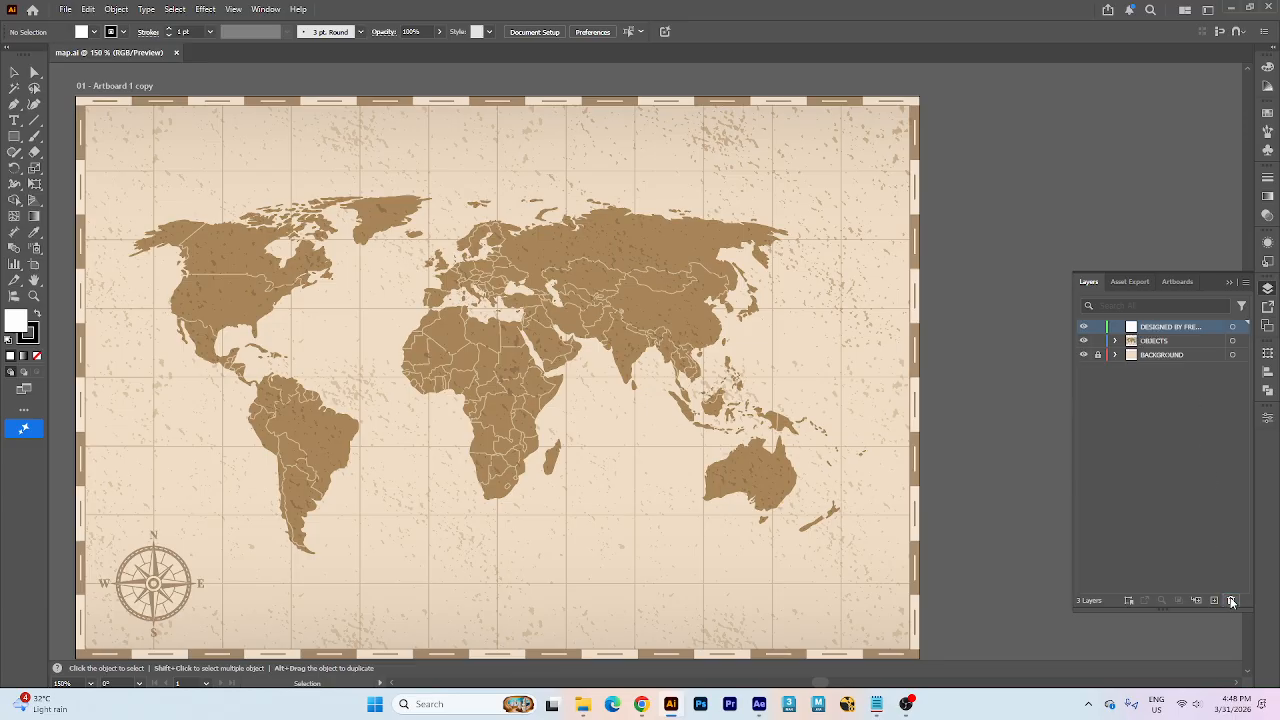
{"action": "left_click", "coordinate": [1231, 601]}
- Hide and show the BACKGROUND layer to check what it contributes to the map
{"action": "left_click", "coordinate": [1149, 342]}
{"action": "left_click", "coordinate": [1084, 341]}
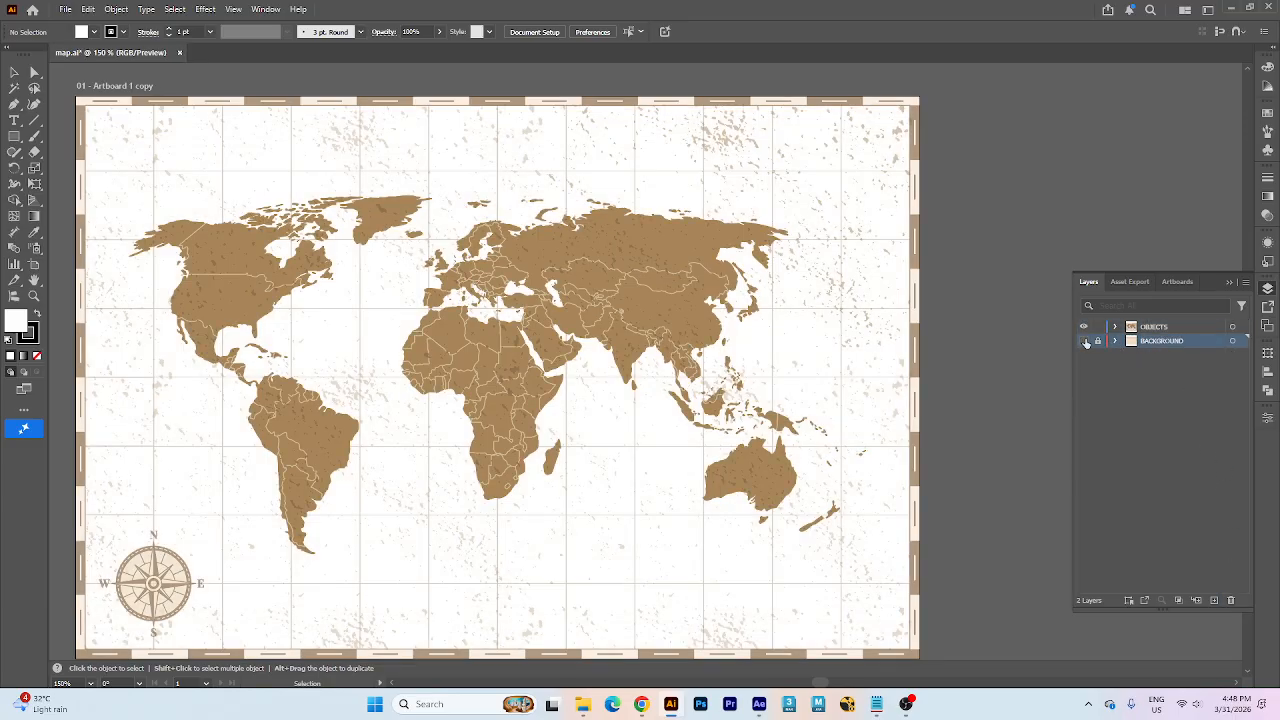
{"action": "left_click", "coordinate": [1084, 341]}
{"action": "left_click", "coordinate": [1115, 351]}
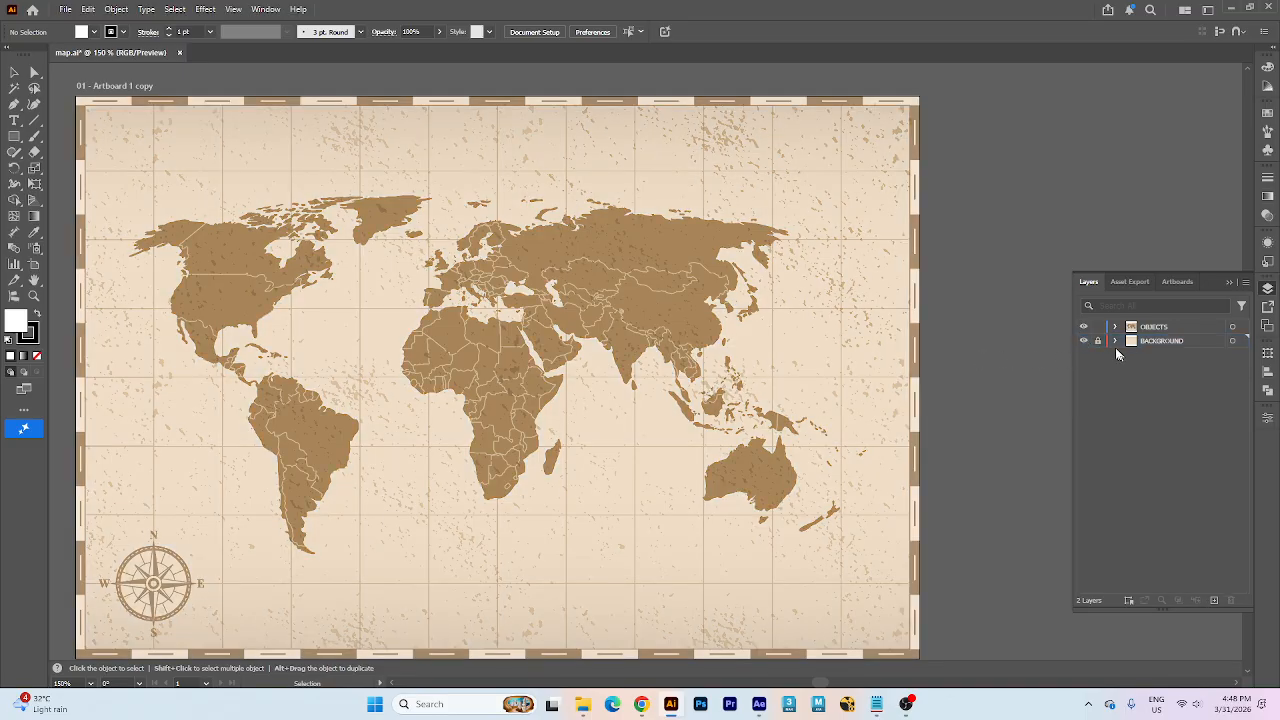
{"action": "scroll", "coordinate": [931, 345], "scroll_direction": "down", "scroll_amount": 2}
{"action": "scroll", "coordinate": [926, 356], "scroll_direction": "up", "scroll_amount": 1}
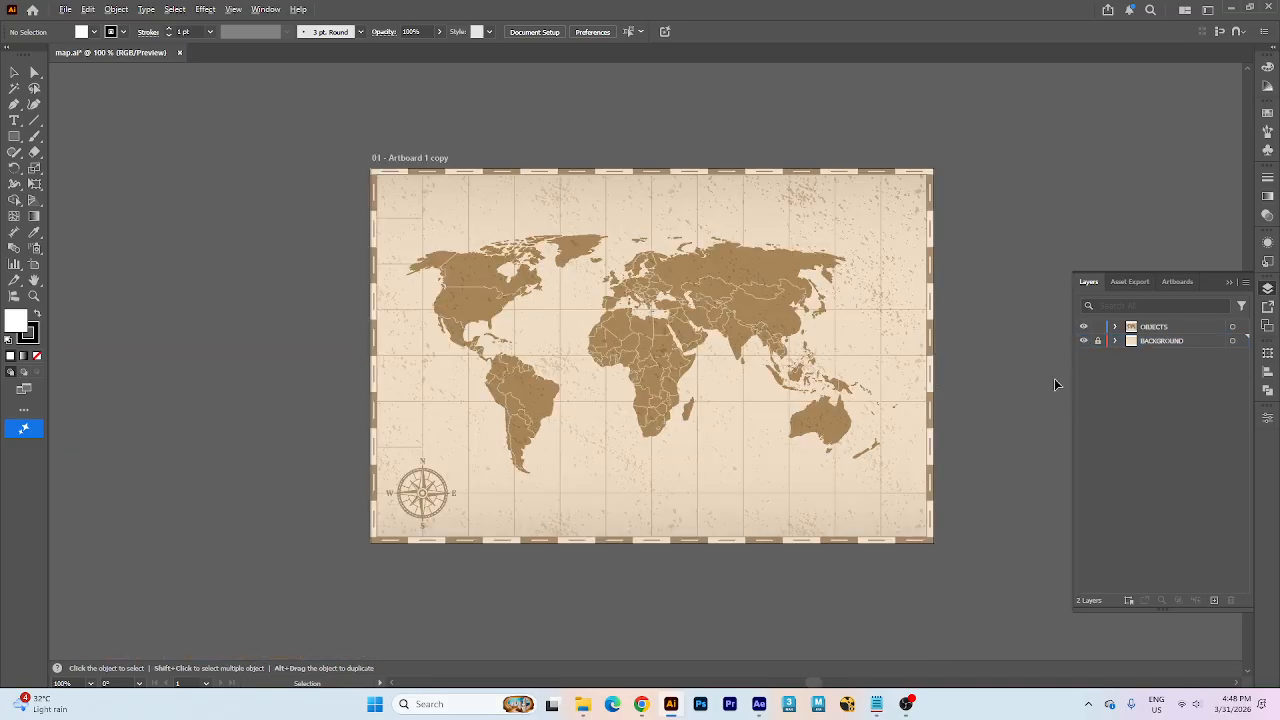
{"action": "scroll", "coordinate": [993, 368], "scroll_direction": "up", "scroll_amount": 1}
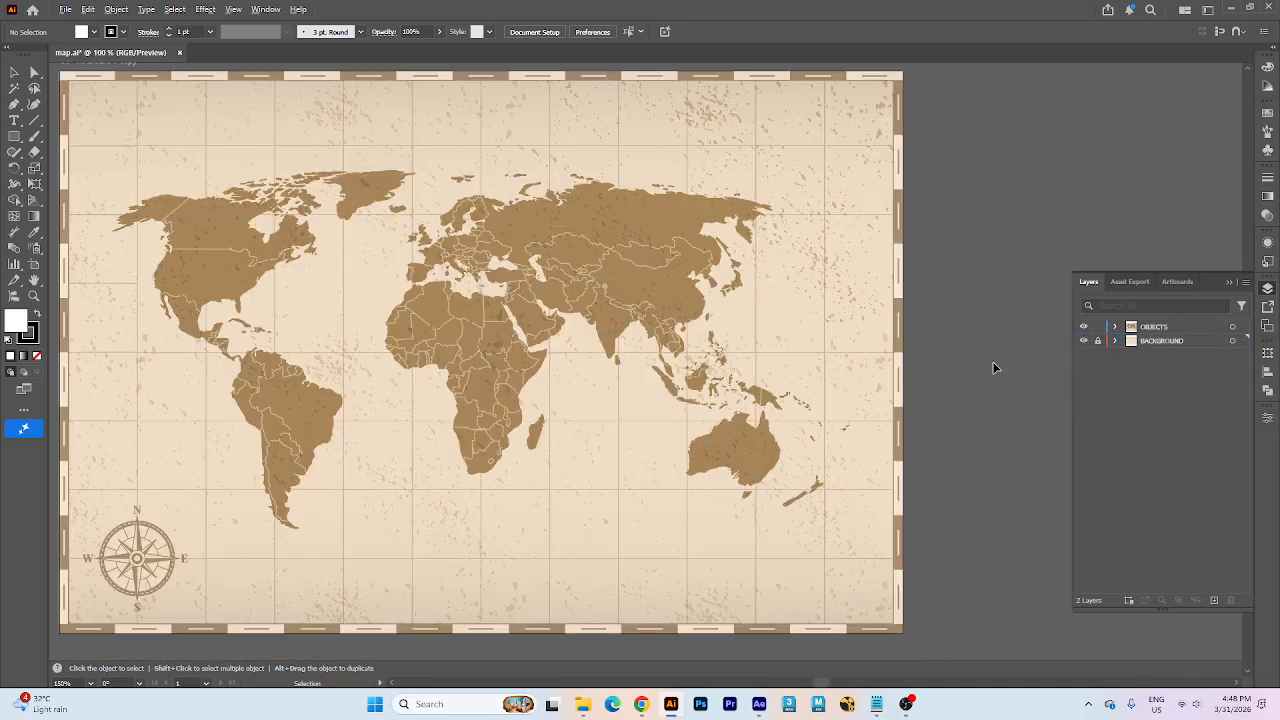
- Save the document to the Desktop as an Adobe Illustrator file named new map
{"action": "left_click", "coordinate": [60, 9]}
{"action": "left_click", "coordinate": [90, 148]}
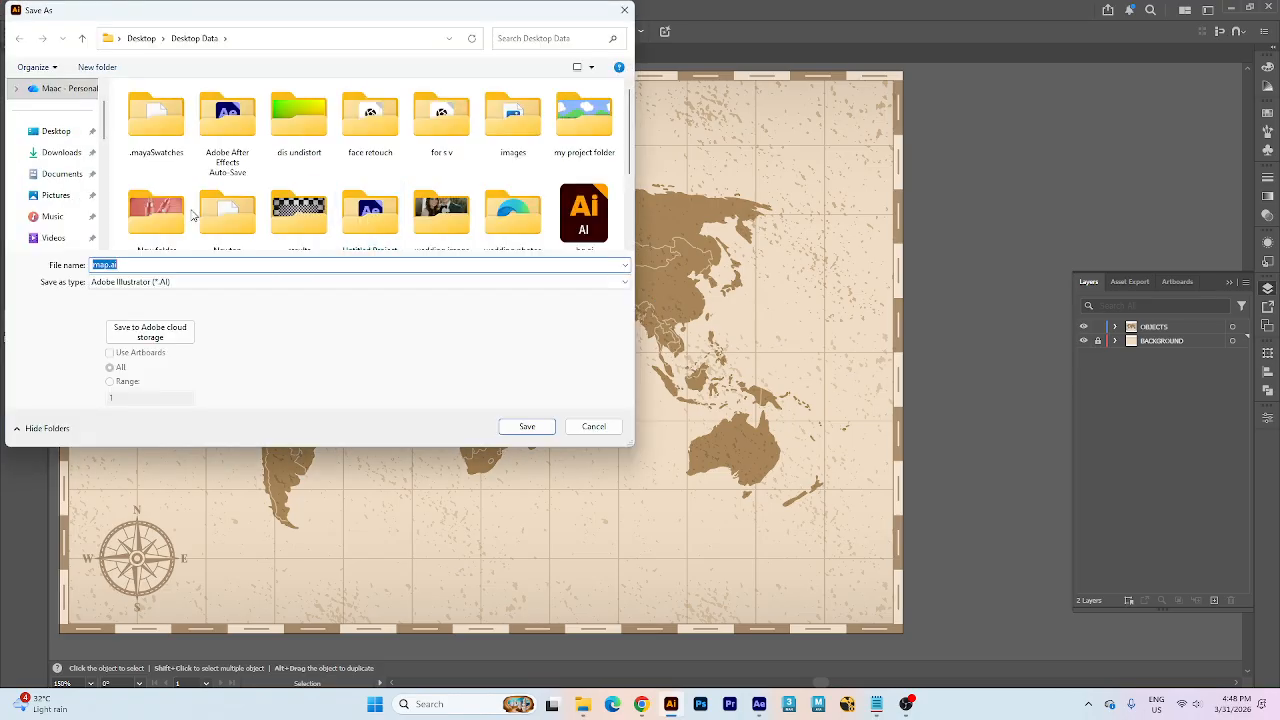
{"action": "left_click", "coordinate": [56, 131]}
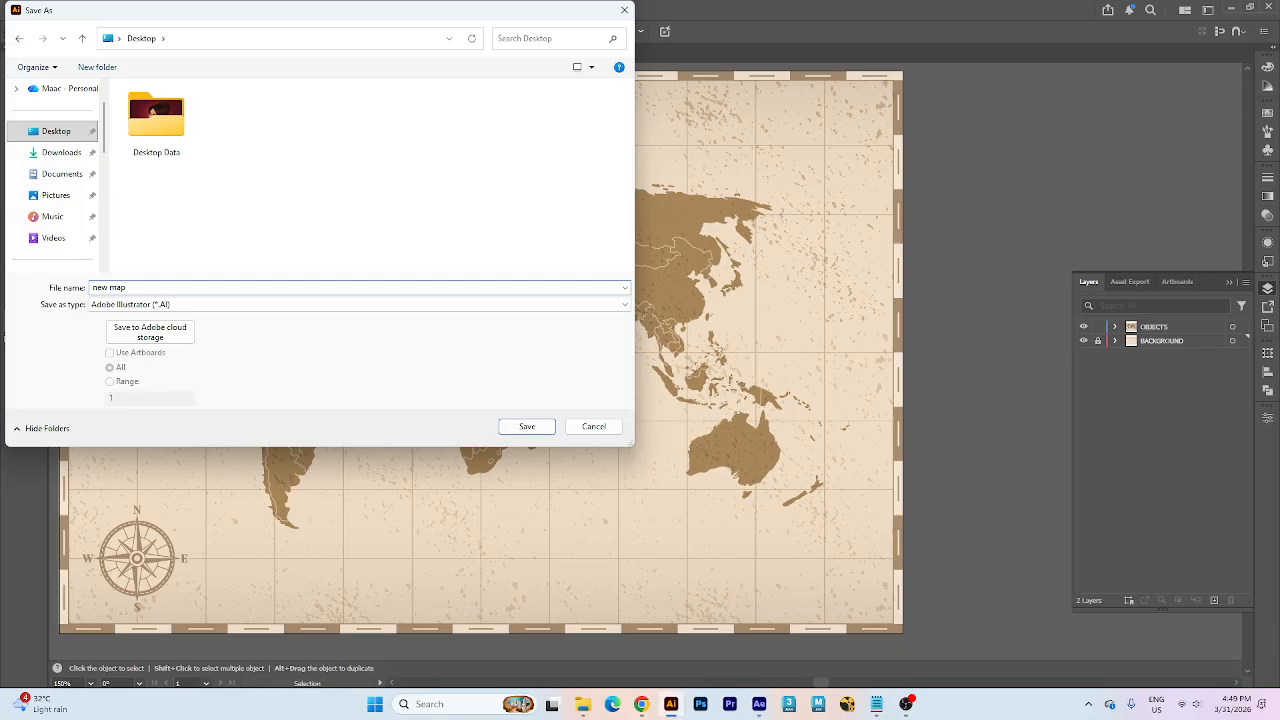
{"action": "key", "text": "Return"}
{"action": "left_click", "coordinate": [697, 555]}
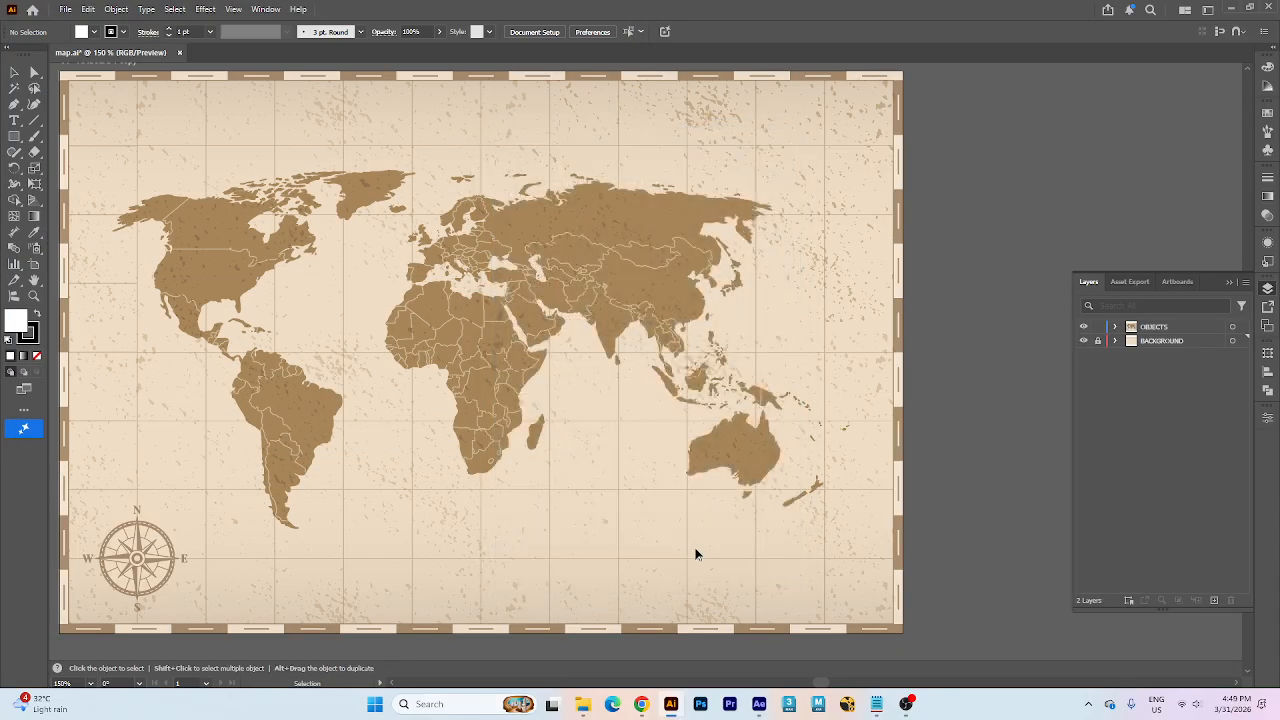
- Delete the grid lines that run across the world map
{"action": "left_click", "coordinate": [785, 354]}
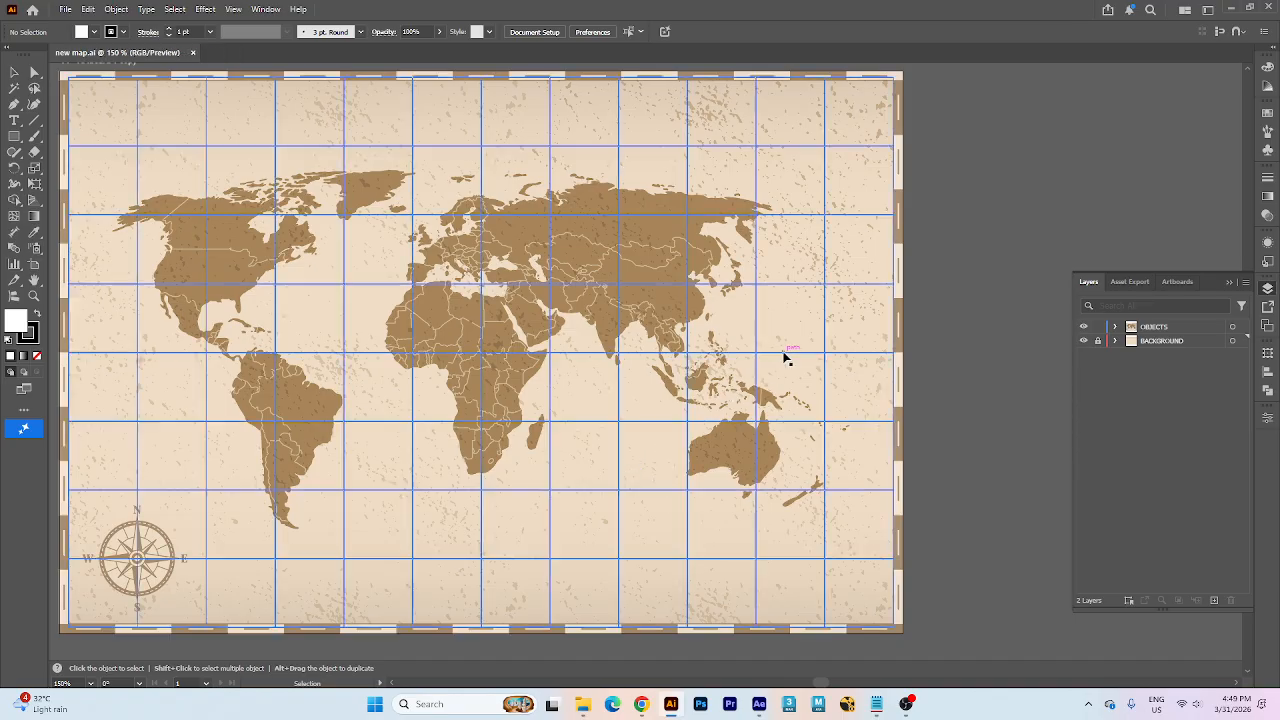
{"action": "key", "text": "Delete"}
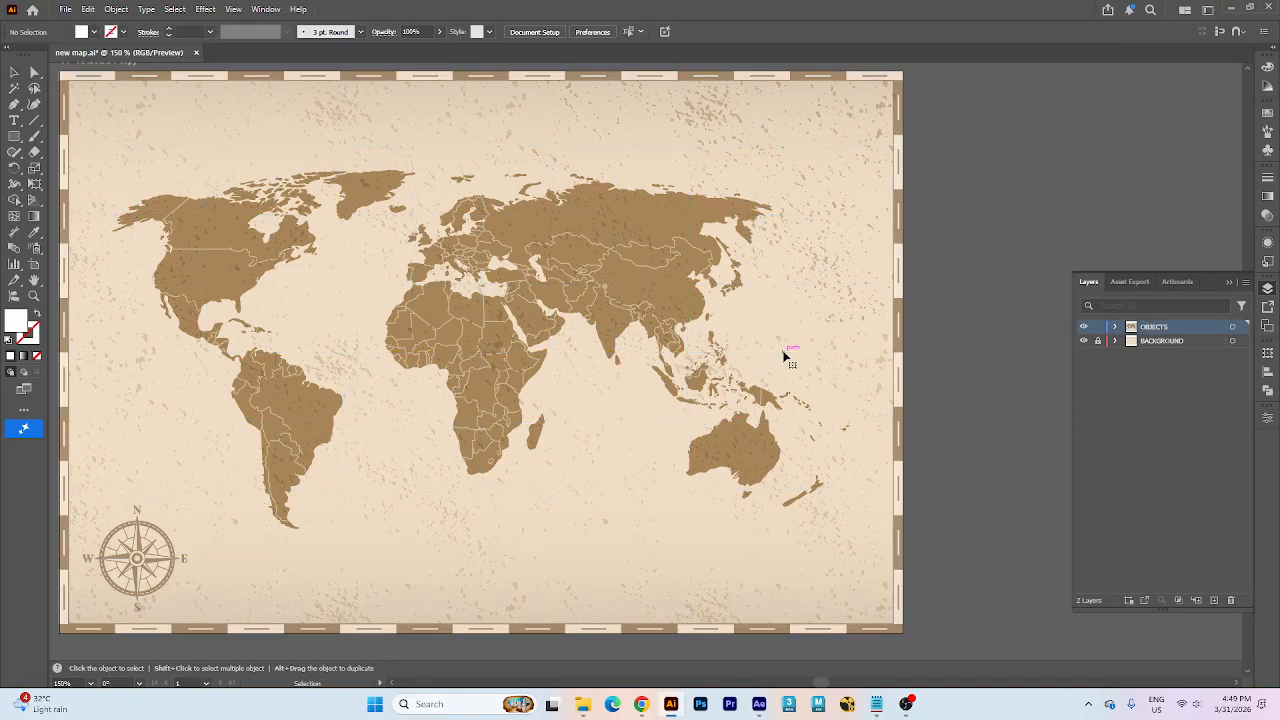
- Save the map document after the removal of its grid lines
{"action": "key", "text": "ctrl+s"}
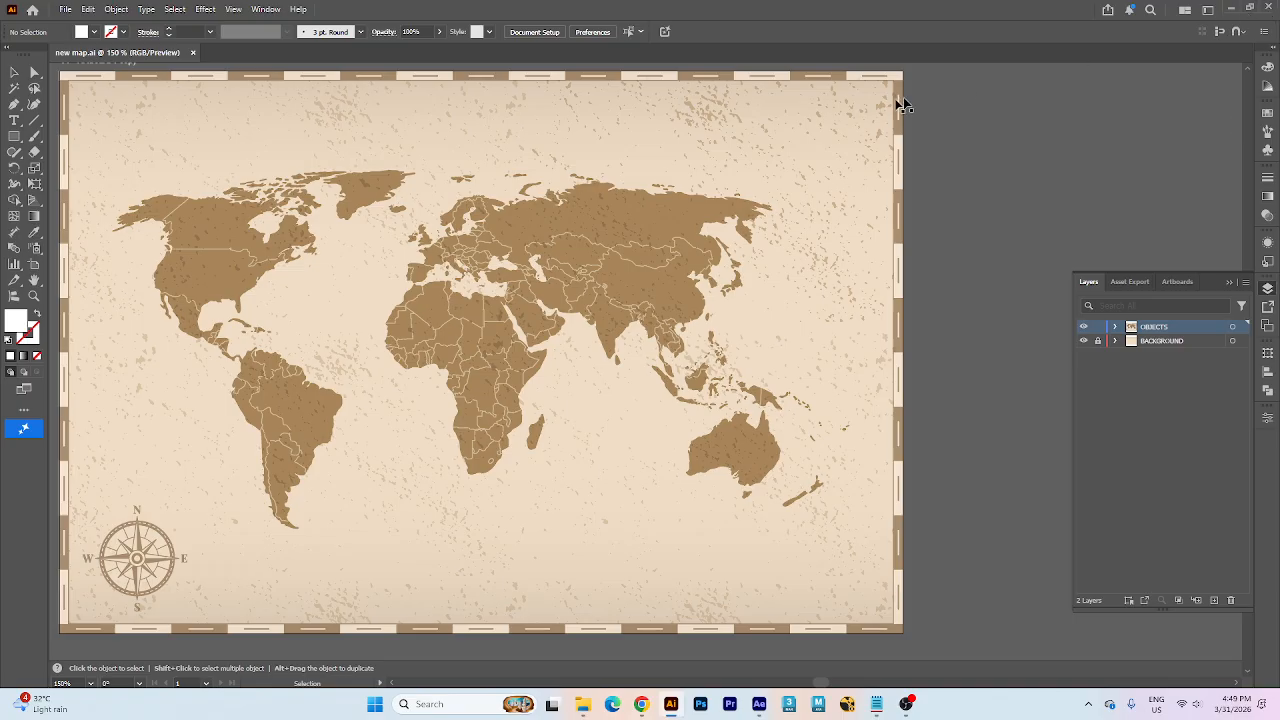
- Try deleting the speckle texture that is spread over the whole map
{"action": "left_click", "coordinate": [740, 124]}
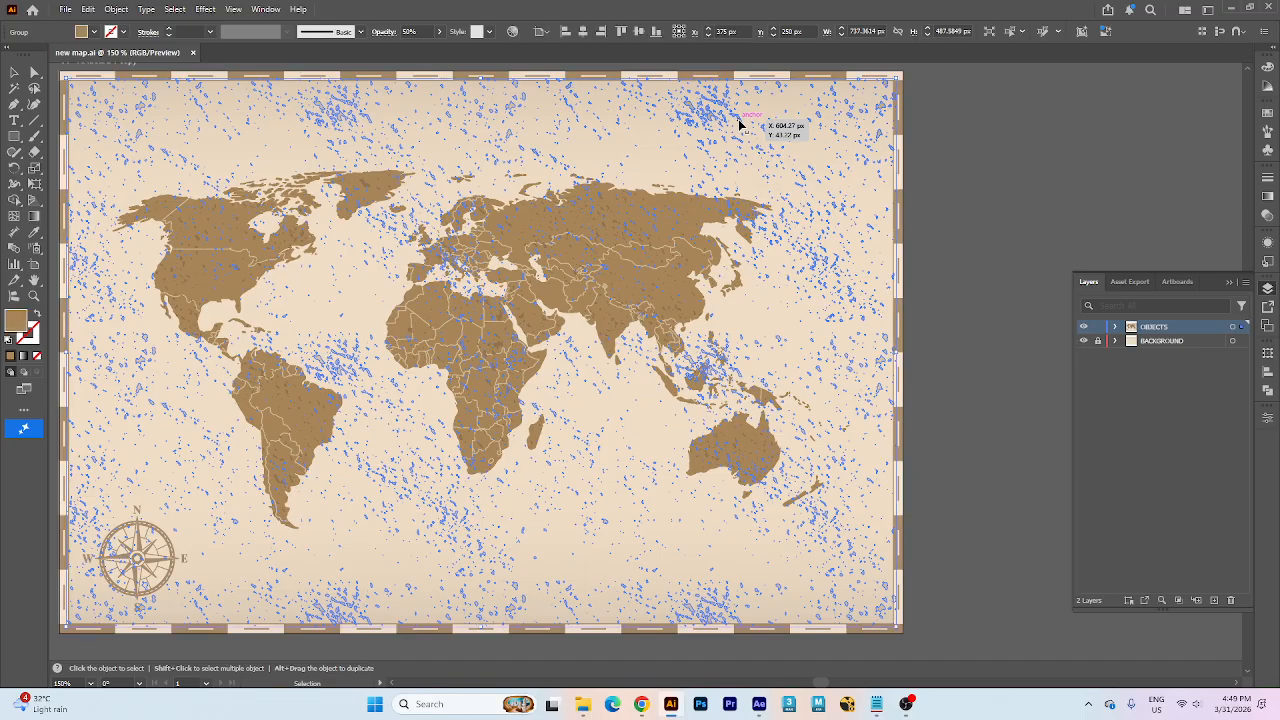
{"action": "key", "text": "Delete"}
{"action": "scroll", "coordinate": [529, 229], "scroll_direction": "up", "scroll_amount": 5}
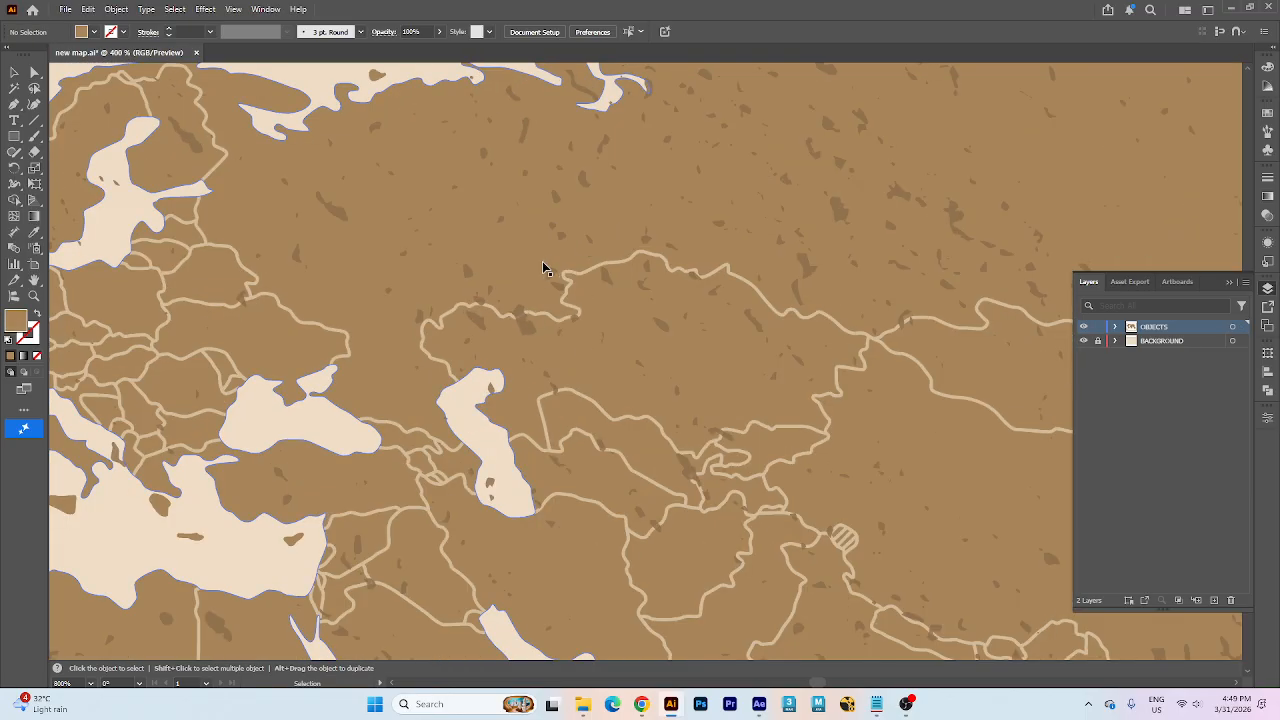
{"action": "scroll", "coordinate": [542, 261], "scroll_direction": "down", "scroll_amount": 5}
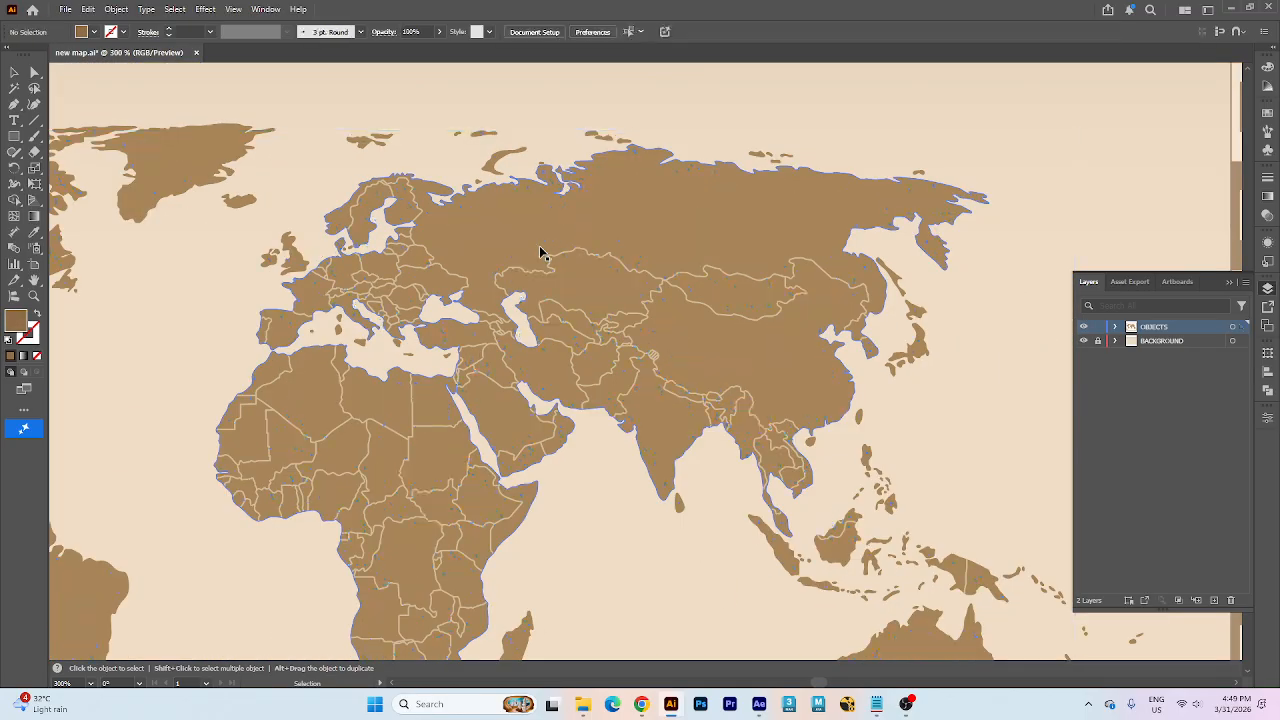
{"action": "scroll", "coordinate": [640, 343], "scroll_direction": "down", "scroll_amount": 4}
{"action": "scroll", "coordinate": [674, 366], "scroll_direction": "up", "scroll_amount": 3}
{"action": "scroll", "coordinate": [670, 363], "scroll_direction": "down", "scroll_amount": 2}
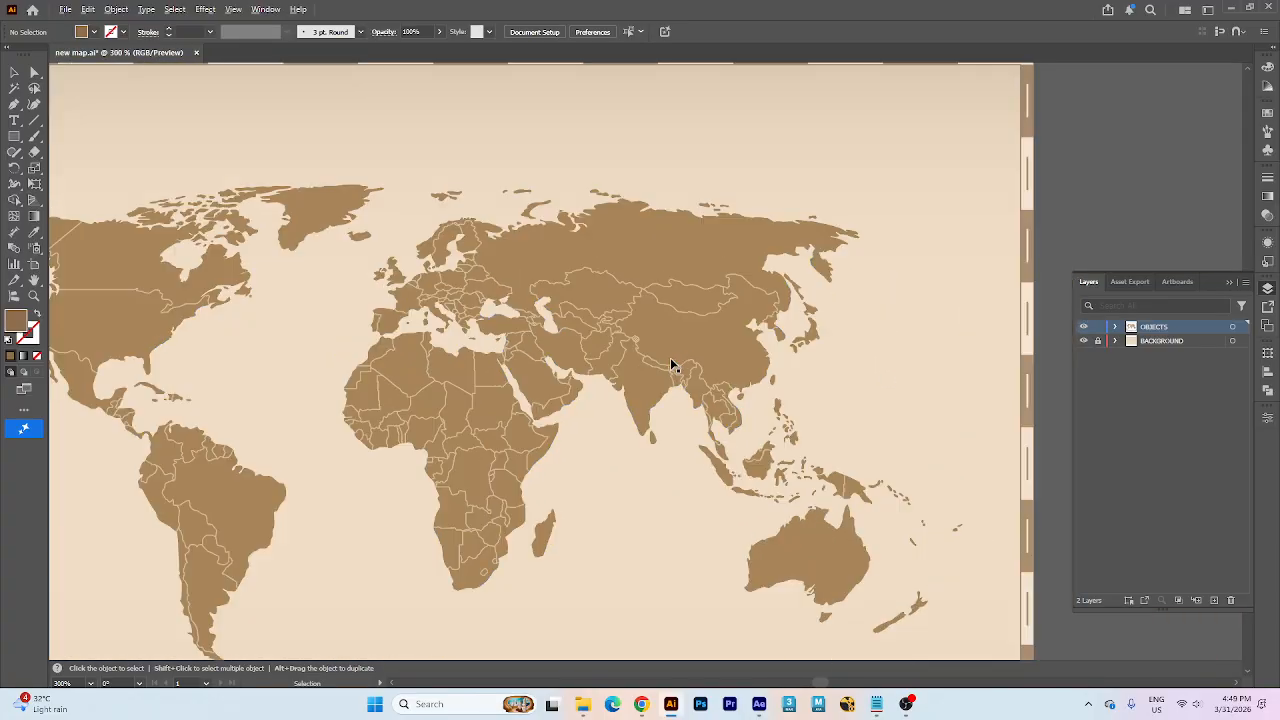
{"action": "scroll", "coordinate": [670, 365], "scroll_direction": "down", "scroll_amount": 3}
{"action": "key", "text": "a"}
{"action": "key", "text": "ctrl+a"}
{"action": "key", "text": "v"}
{"action": "left_click", "coordinate": [1014, 277]}
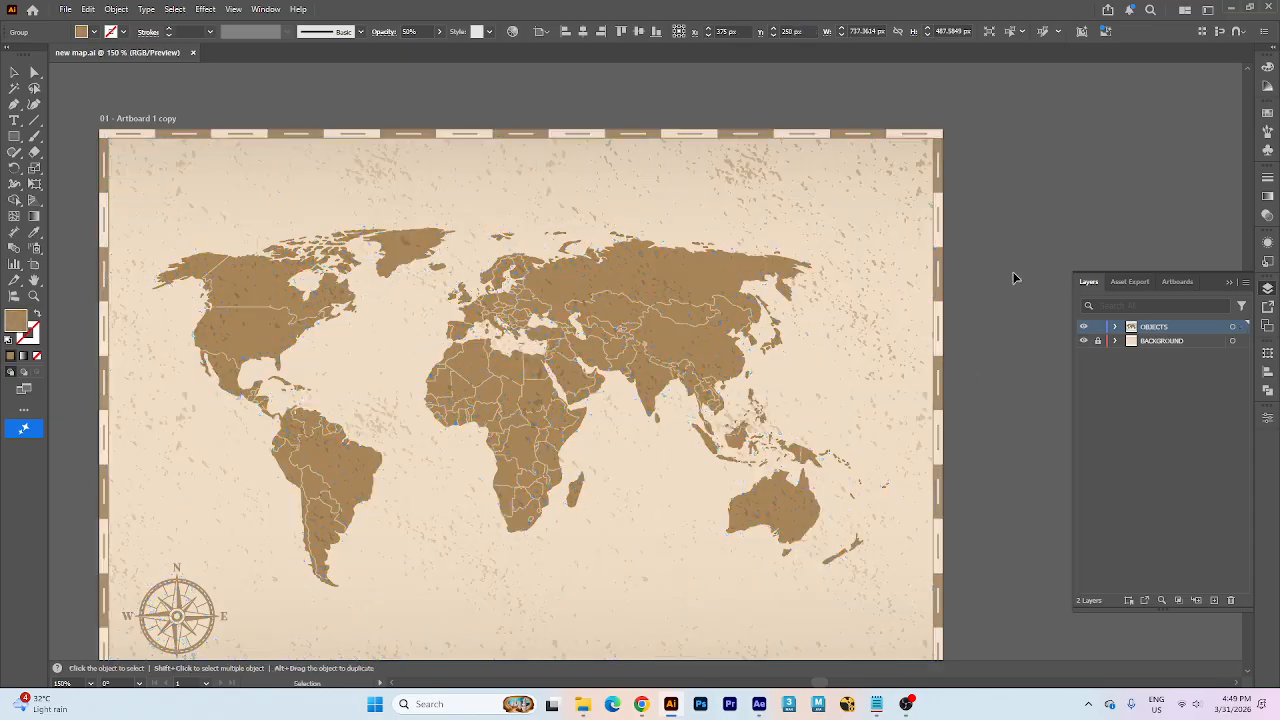
- Bring the continents in front of the speckle texture and save the map document
{"action": "scroll", "coordinate": [633, 304], "scroll_direction": "up", "scroll_amount": 3}
{"action": "left_click", "coordinate": [646, 279]}
{"action": "key", "text": "ctrl+shift+a"}
{"action": "scroll", "coordinate": [648, 282], "scroll_direction": "down", "scroll_amount": 3}
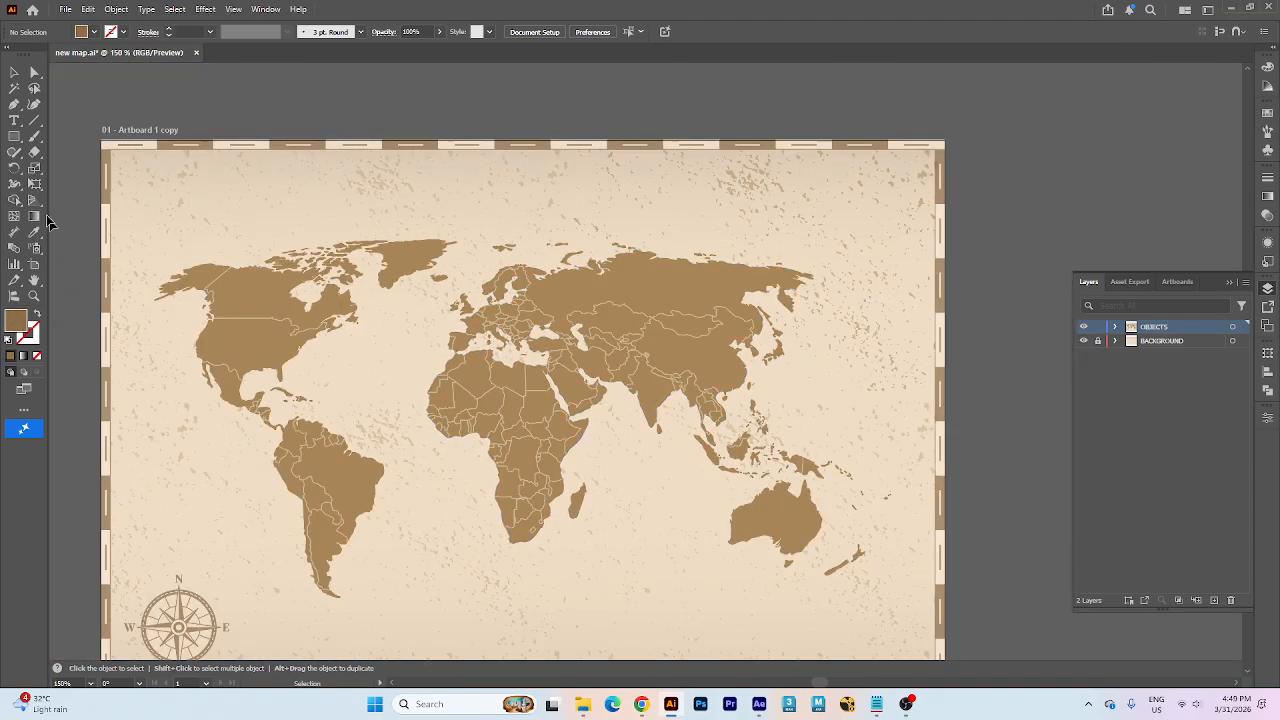
{"action": "left_click", "coordinate": [65, 9]}
{"action": "left_click", "coordinate": [88, 134]}
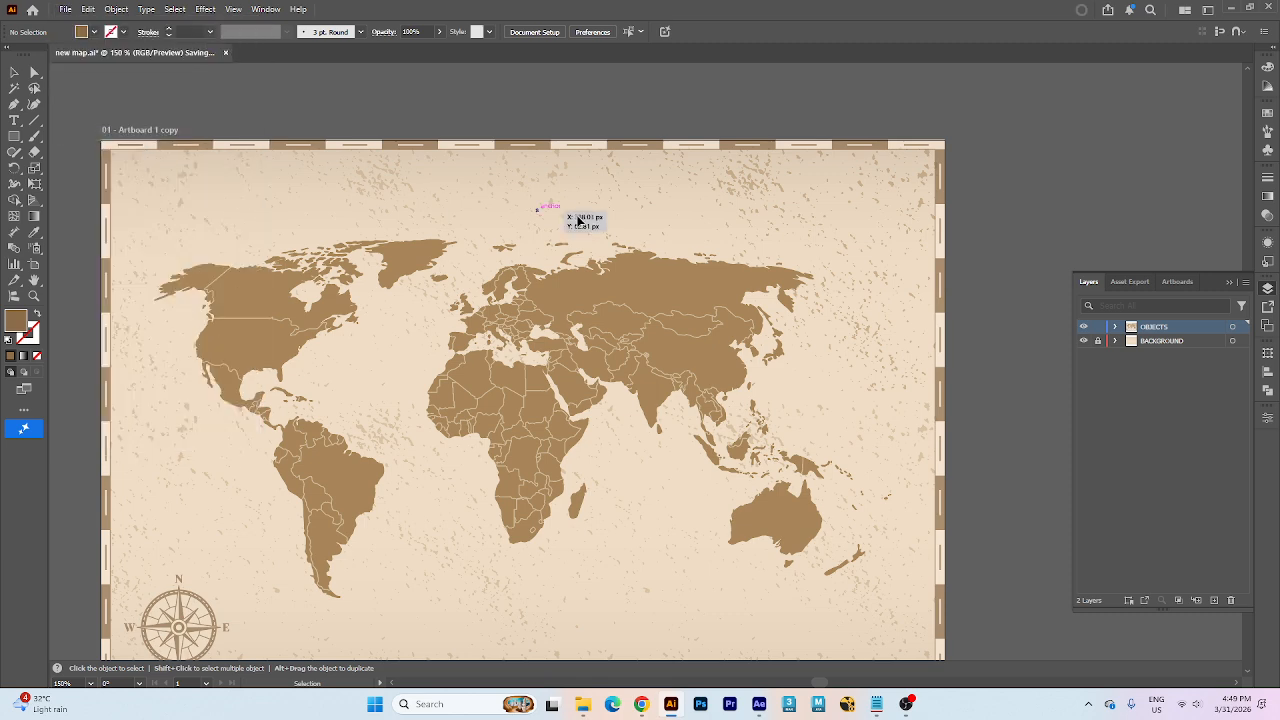
- Leave Illustrator and import new map.ai from the Desktop into After Effects as a composition with footage dimensions set to Layer Size
{"action": "left_click", "coordinate": [1272, 7]}
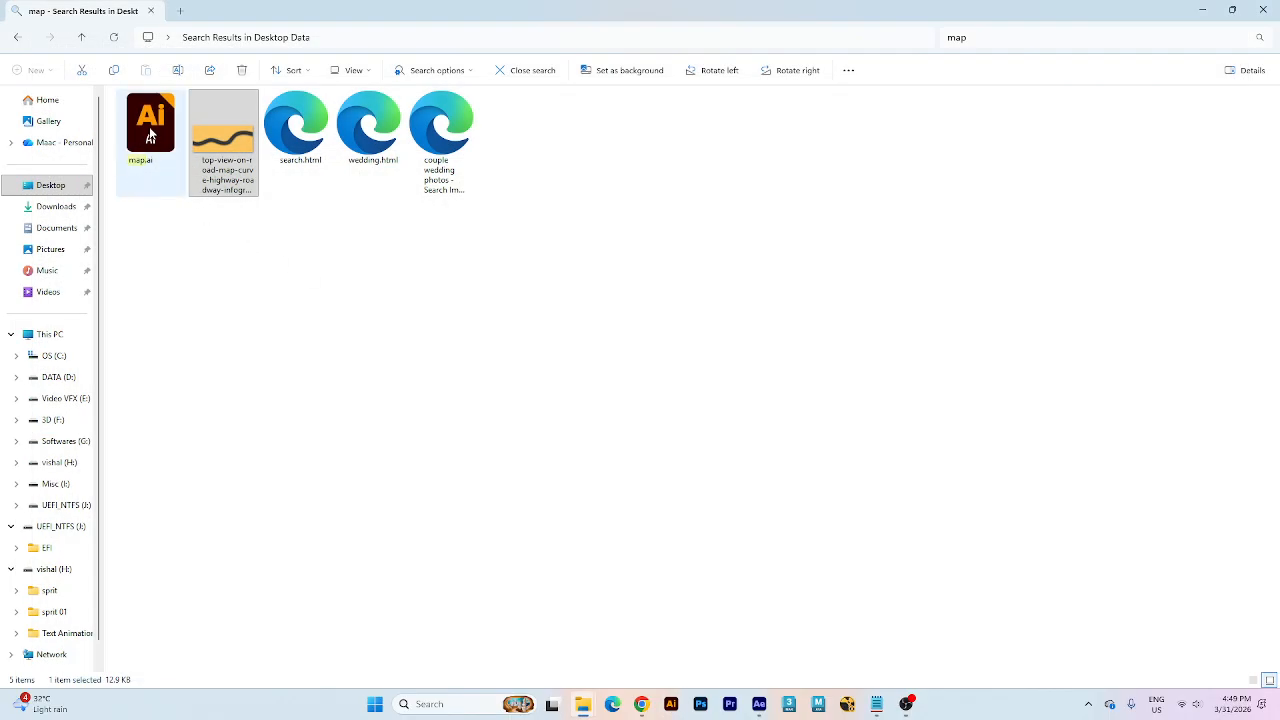
{"action": "left_click", "coordinate": [54, 190]}
{"action": "left_click_drag", "start_coordinate": [441, 138], "coordinate": [110, 275]}
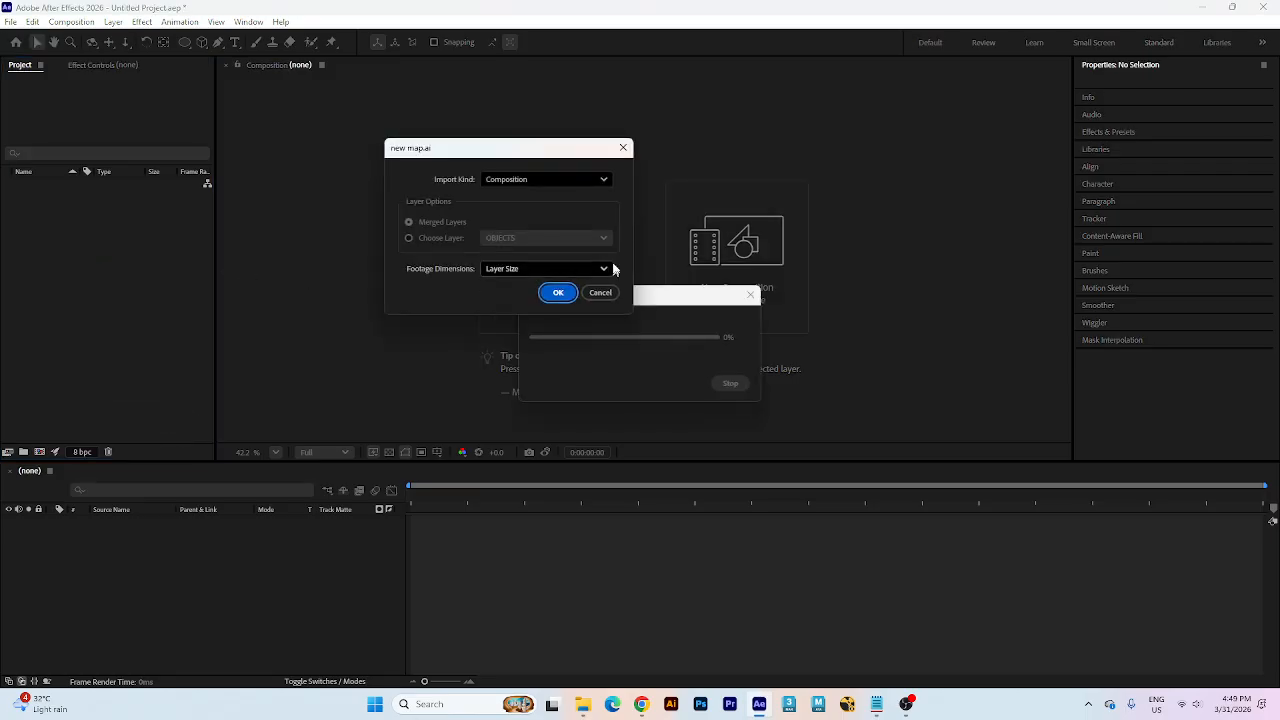
{"action": "left_click", "coordinate": [534, 180]}
{"action": "left_click", "coordinate": [526, 215]}
{"action": "left_click", "coordinate": [558, 293]}
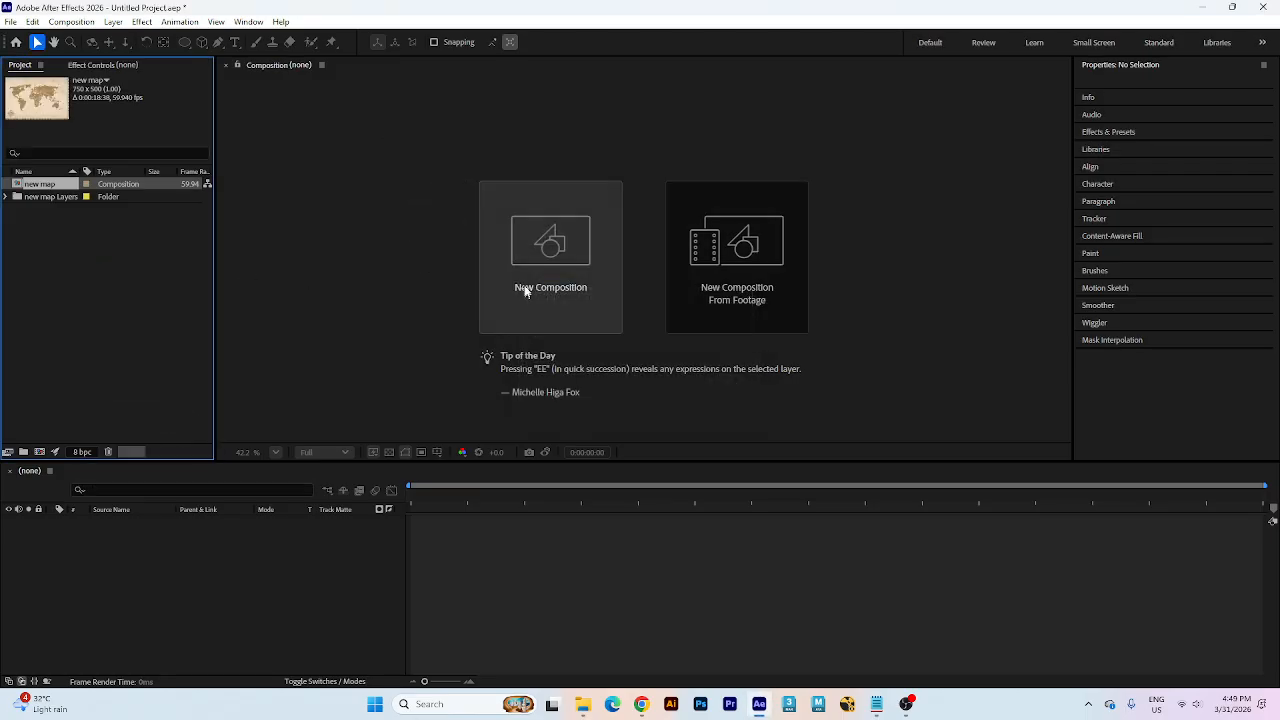
- Create a new 1920 x 1080 composition and add the BACKGROUND and OBJECTS artwork from the new map Layers folder
{"action": "left_click", "coordinate": [523, 286]}
{"action": "left_click", "coordinate": [753, 438]}
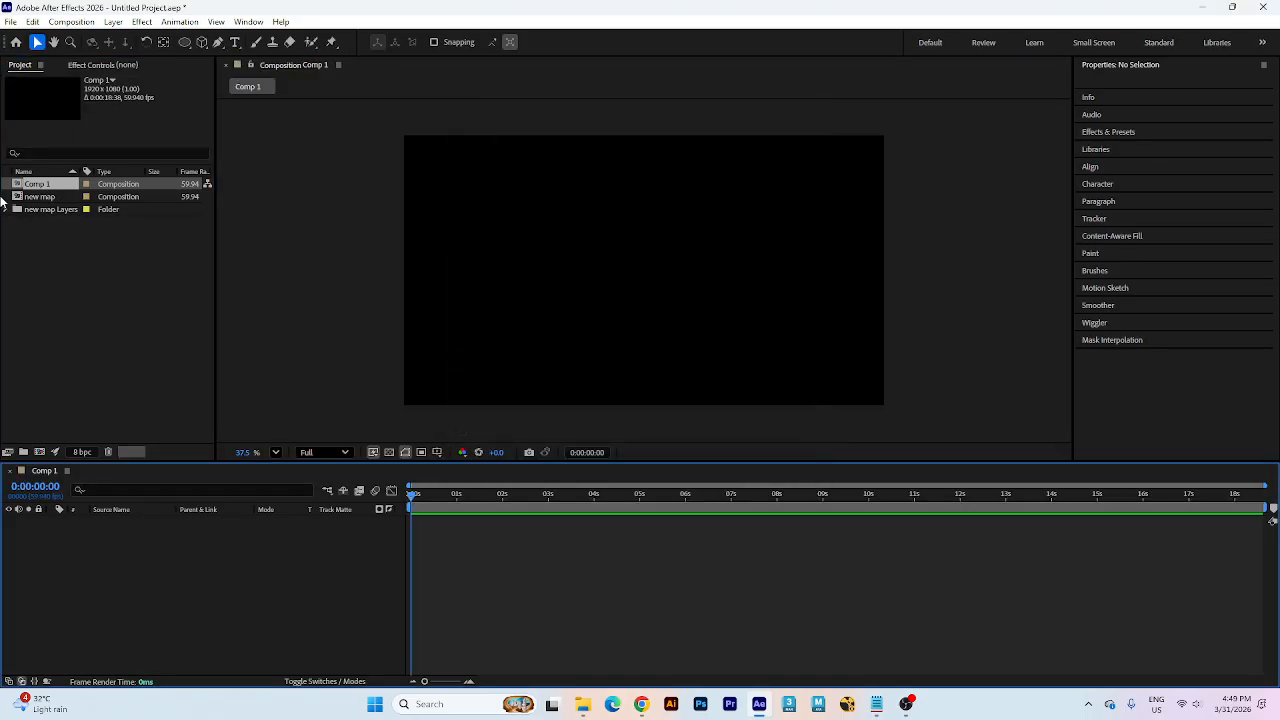
{"action": "left_click", "coordinate": [7, 210]}
{"action": "left_click", "coordinate": [55, 222]}
{"action": "left_click", "coordinate": [57, 234]}
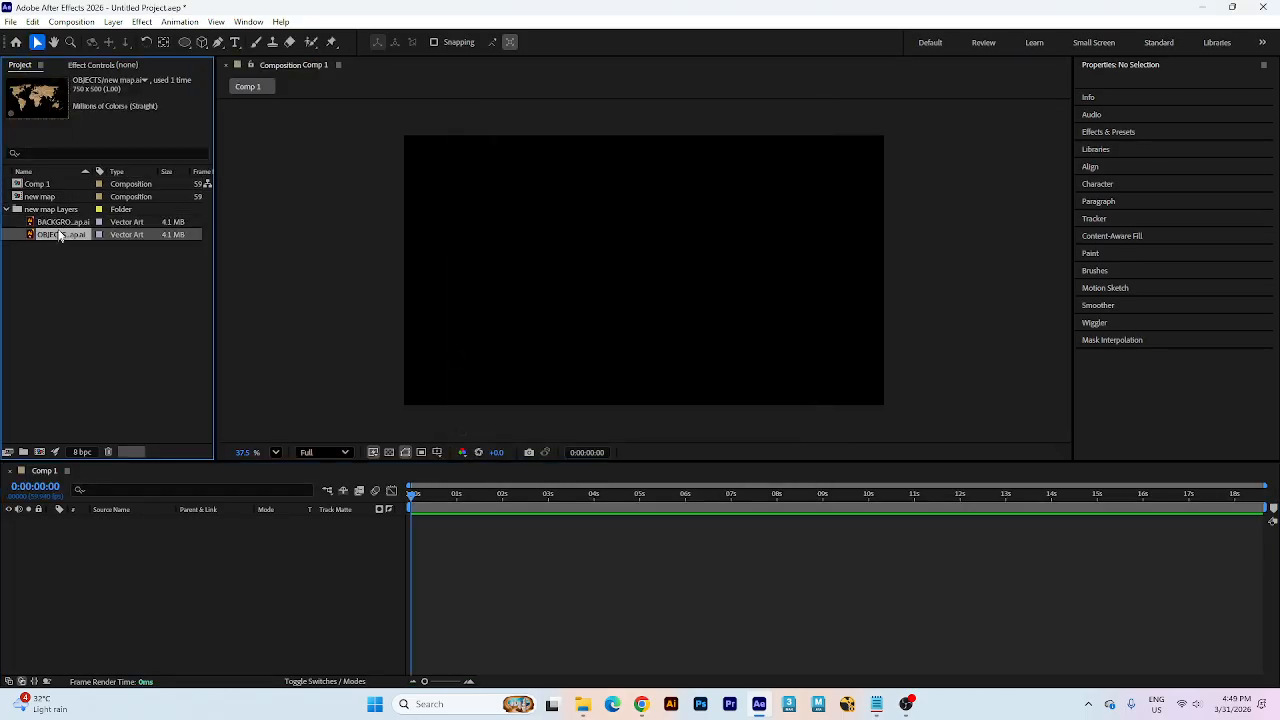
{"action": "left_click", "coordinate": [62, 222], "text": "shift"}
{"action": "left_click_drag", "start_coordinate": [62, 222], "coordinate": [215, 570]}
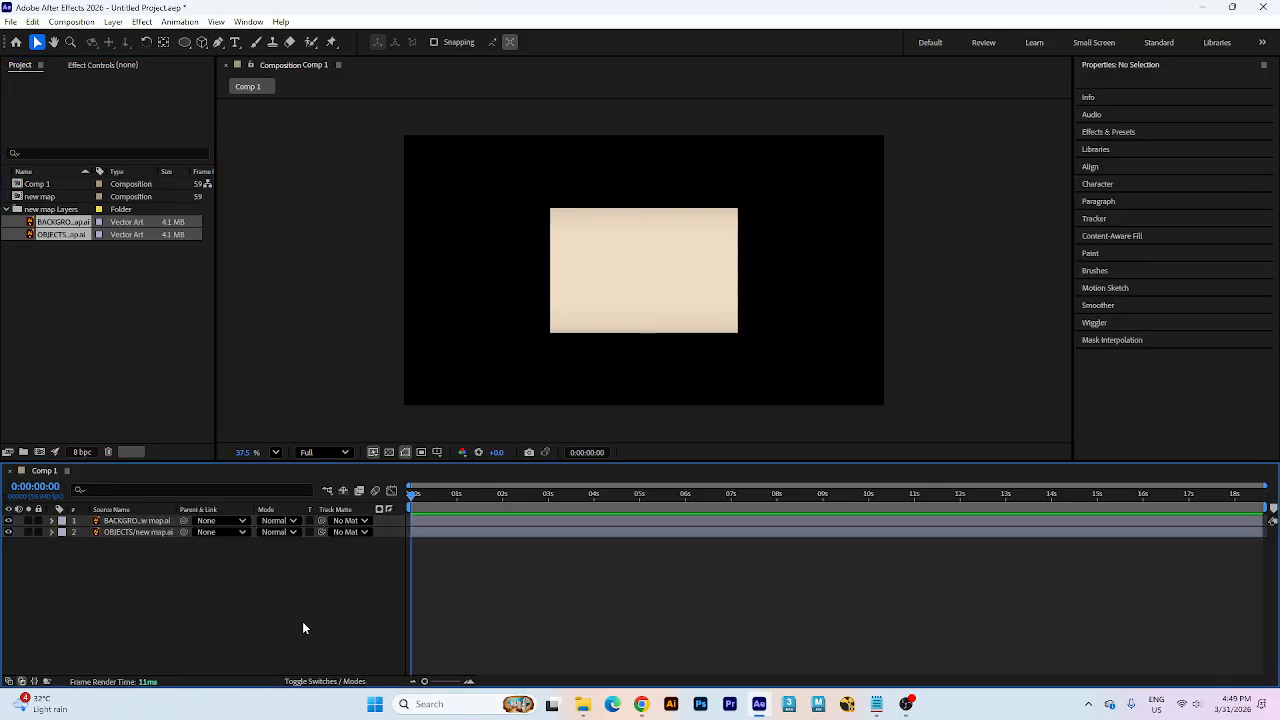
- Move the OBJECTS layer above the BACKGROUND layer and parent it to BACKGROUND
{"action": "scroll", "coordinate": [700, 265], "scroll_direction": "up", "scroll_amount": 1}
{"action": "left_click", "coordinate": [136, 524]}
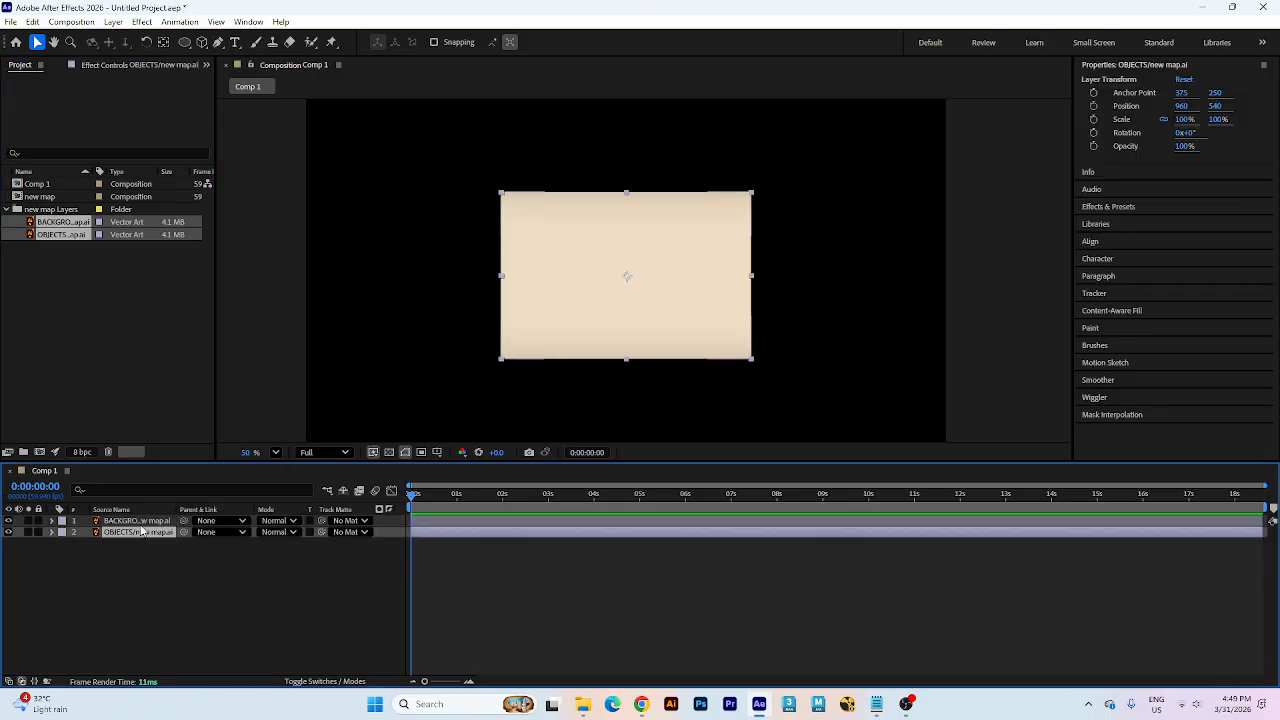
{"action": "left_click_drag", "start_coordinate": [117, 522], "coordinate": [165, 510]}
{"action": "left_click", "coordinate": [133, 572]}
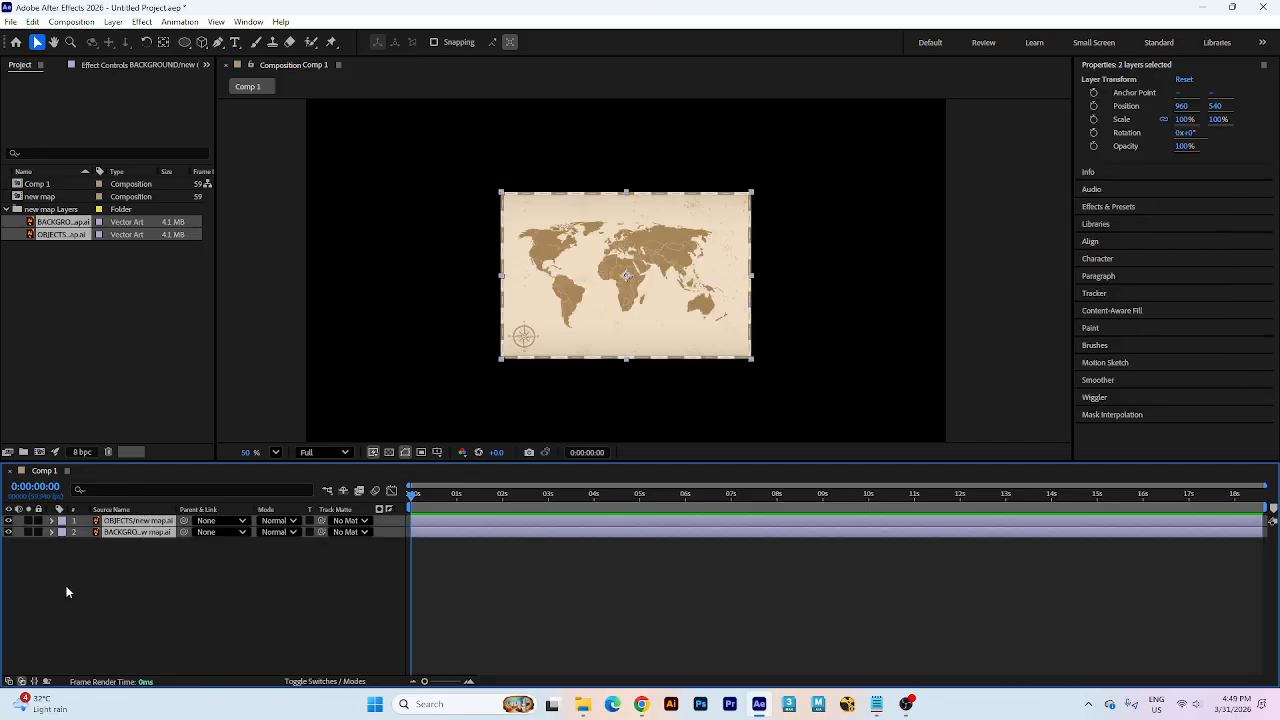
{"action": "left_click", "coordinate": [67, 590]}
{"action": "left_click", "coordinate": [150, 521]}
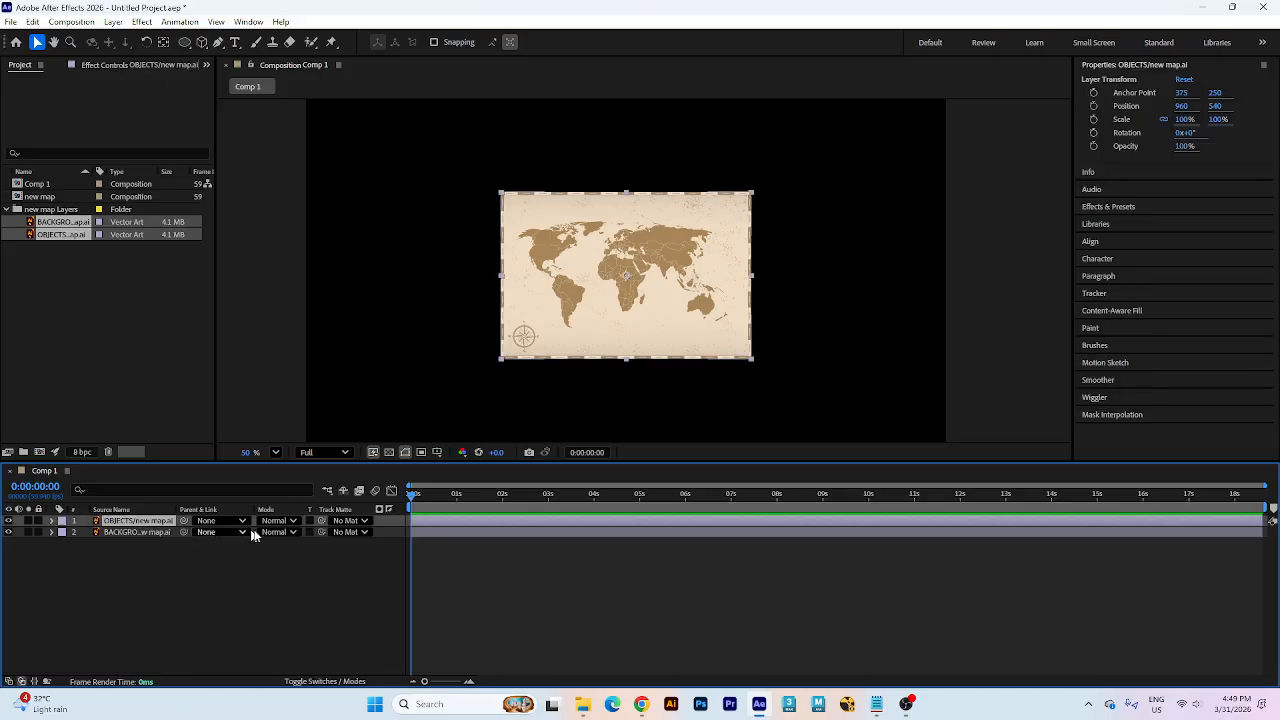
{"action": "left_click_drag", "start_coordinate": [183, 521], "coordinate": [126, 534]}
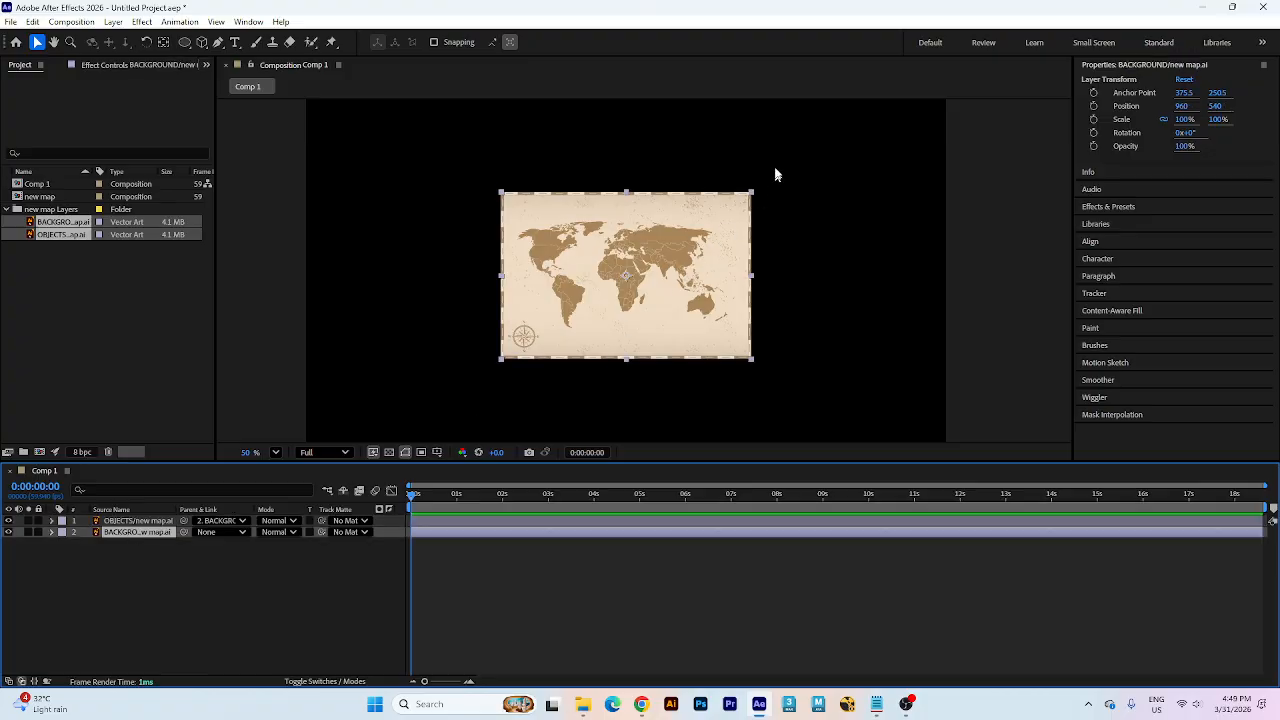
- Scale the BACKGROUND layer up to about 266.5% so the map fills the frame
{"action": "left_click_drag", "start_coordinate": [752, 192], "coordinate": [929, 109]}
{"action": "scroll", "coordinate": [803, 227], "scroll_direction": "down", "scroll_amount": 2}
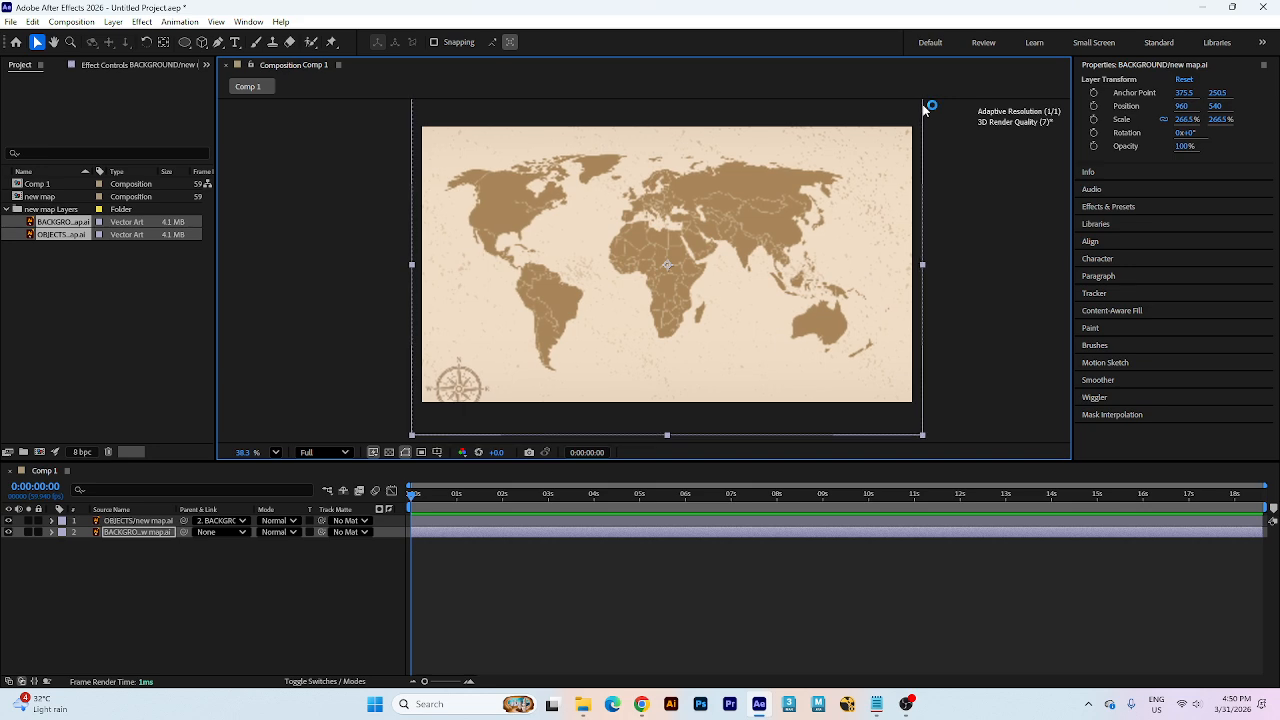
{"action": "left_click", "coordinate": [929, 166]}
- Turn on continuous rasterization for both the OBJECTS and BACKGROUND layers so the enlarged map renders sharply
{"action": "scroll", "coordinate": [615, 261], "scroll_direction": "up", "scroll_amount": 5}
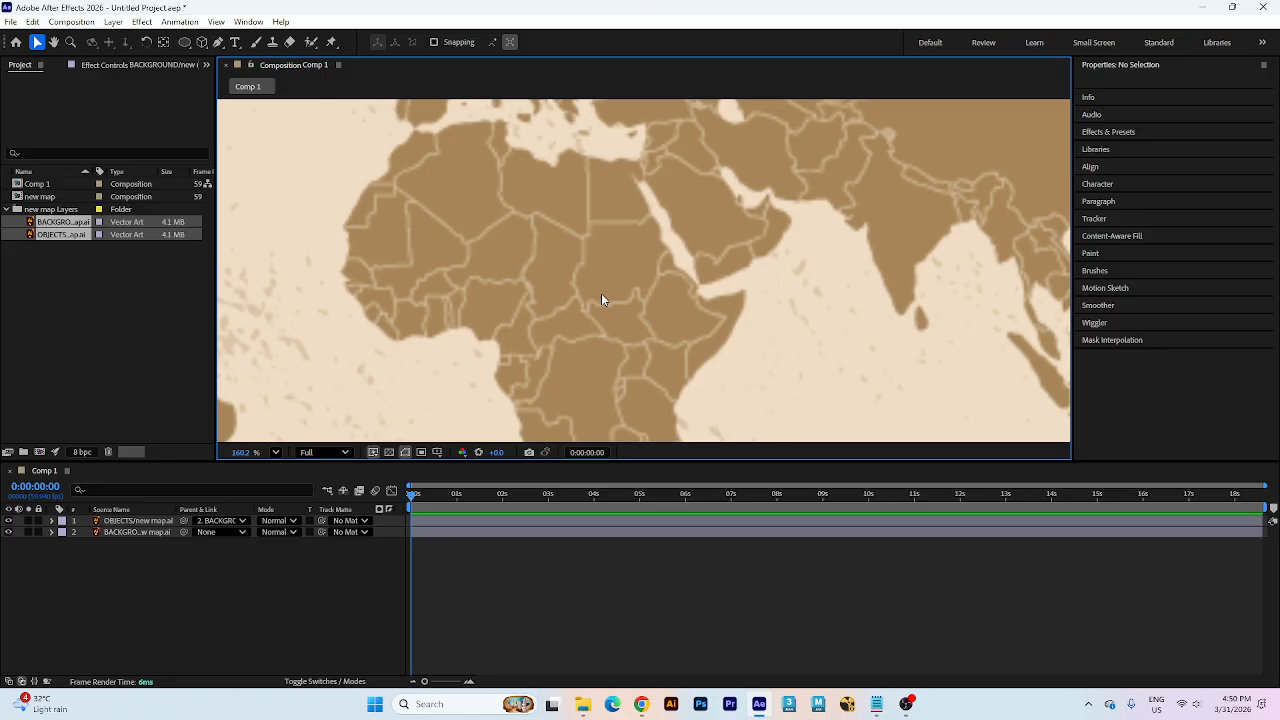
{"action": "scroll", "coordinate": [601, 293], "scroll_direction": "down", "scroll_amount": 3}
{"action": "scroll", "coordinate": [640, 318], "scroll_direction": "up", "scroll_amount": 3}
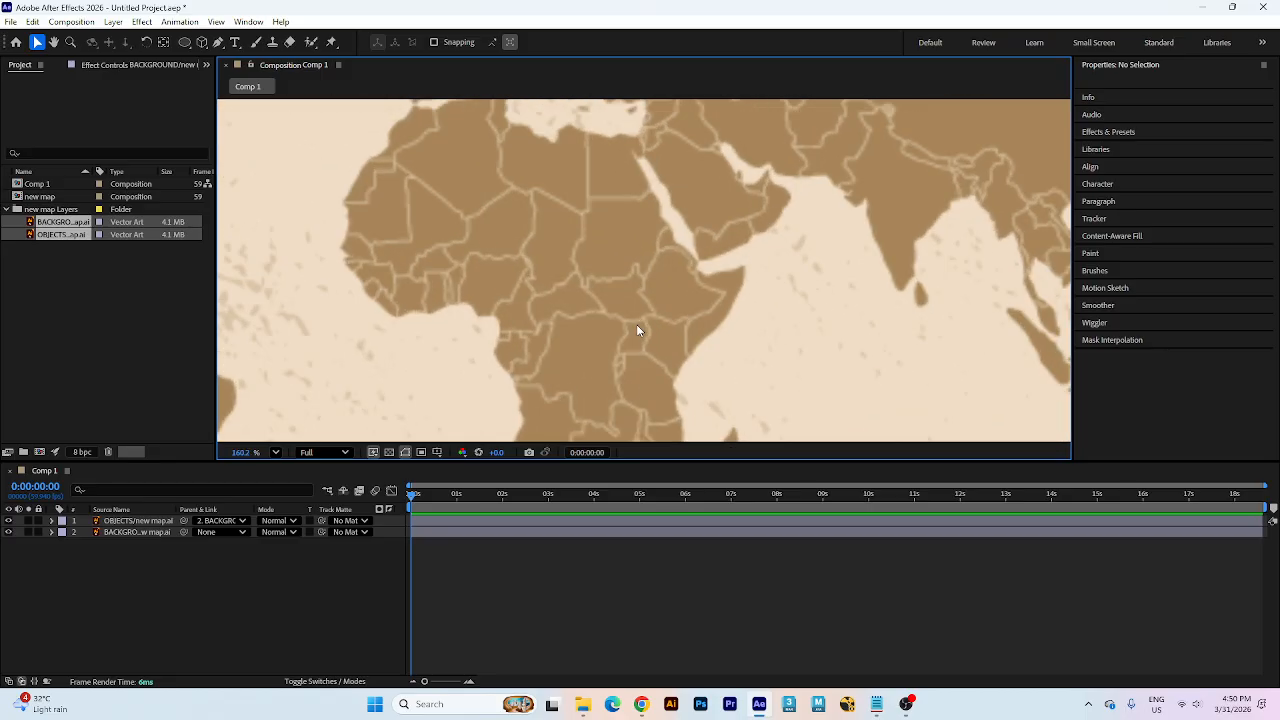
{"action": "scroll", "coordinate": [640, 332], "scroll_direction": "down", "scroll_amount": 9}
{"action": "scroll", "coordinate": [655, 355], "scroll_direction": "up", "scroll_amount": 4}
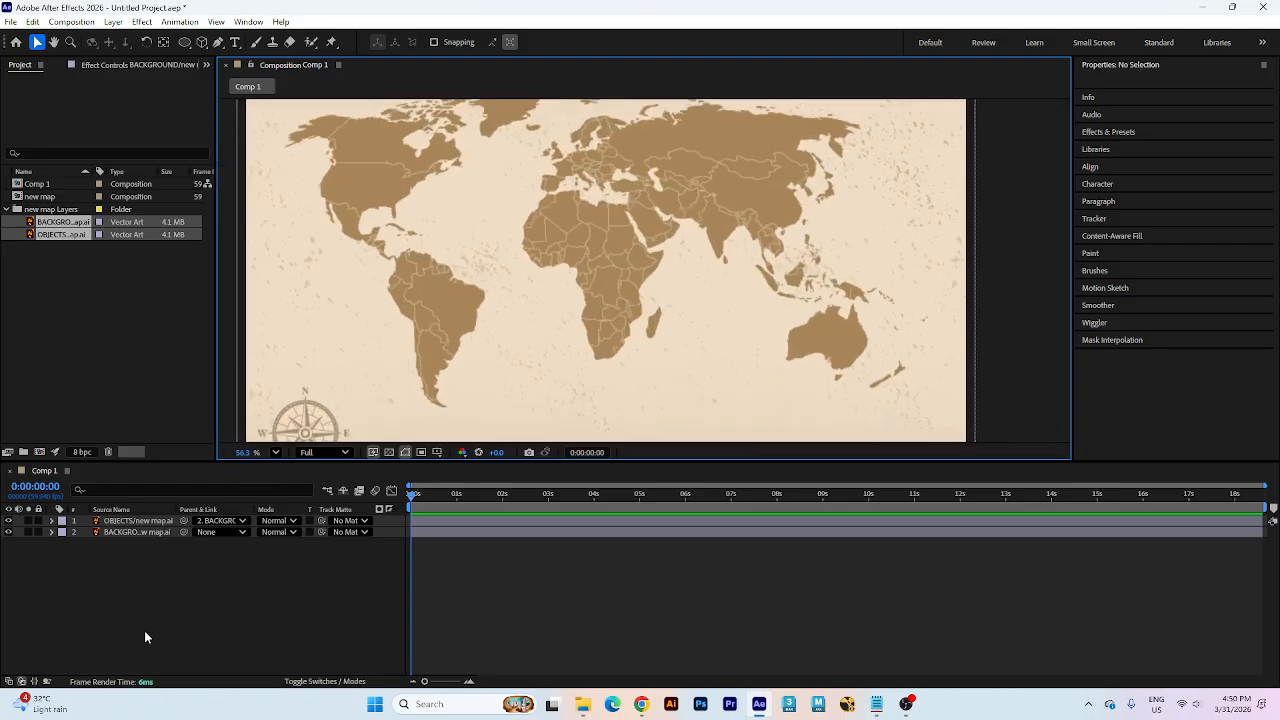
{"action": "left_click", "coordinate": [309, 676]}
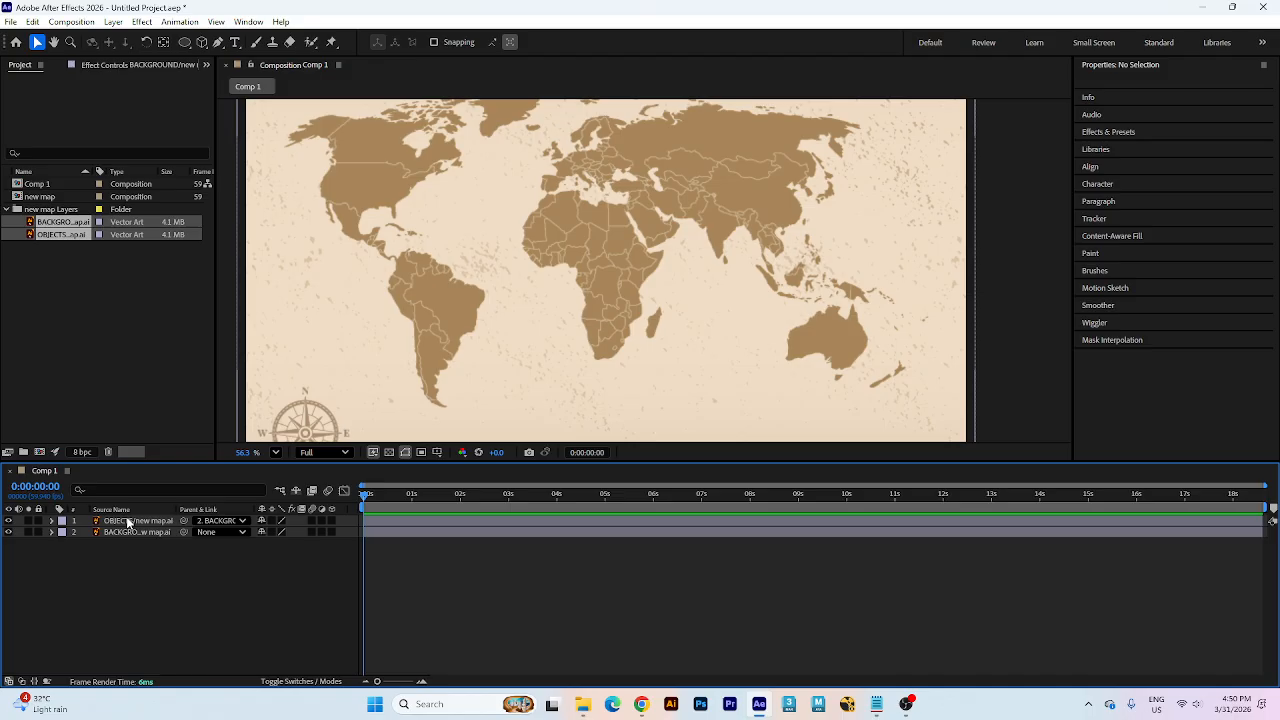
{"action": "left_click", "coordinate": [287, 682]}
{"action": "left_click", "coordinate": [288, 681]}
{"action": "left_click", "coordinate": [271, 532]}
{"action": "left_click", "coordinate": [271, 521]}
- Examine the sharpness of the coastlines, country borders and compass in the enlarged map
{"action": "scroll", "coordinate": [674, 266], "scroll_direction": "up", "scroll_amount": 3}
{"action": "scroll", "coordinate": [674, 266], "scroll_direction": "up", "scroll_amount": 2}
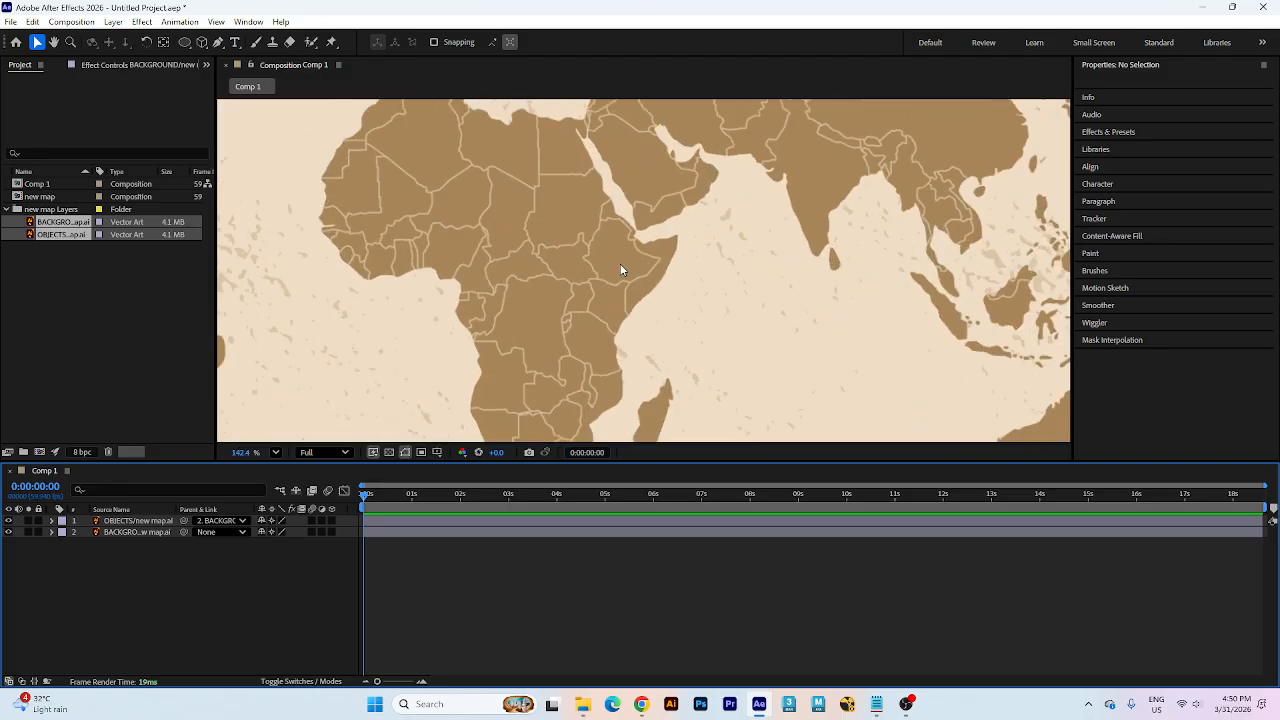
{"action": "scroll", "coordinate": [623, 277], "scroll_direction": "down", "scroll_amount": 5}
{"action": "scroll", "coordinate": [365, 399], "scroll_direction": "up", "scroll_amount": 2}
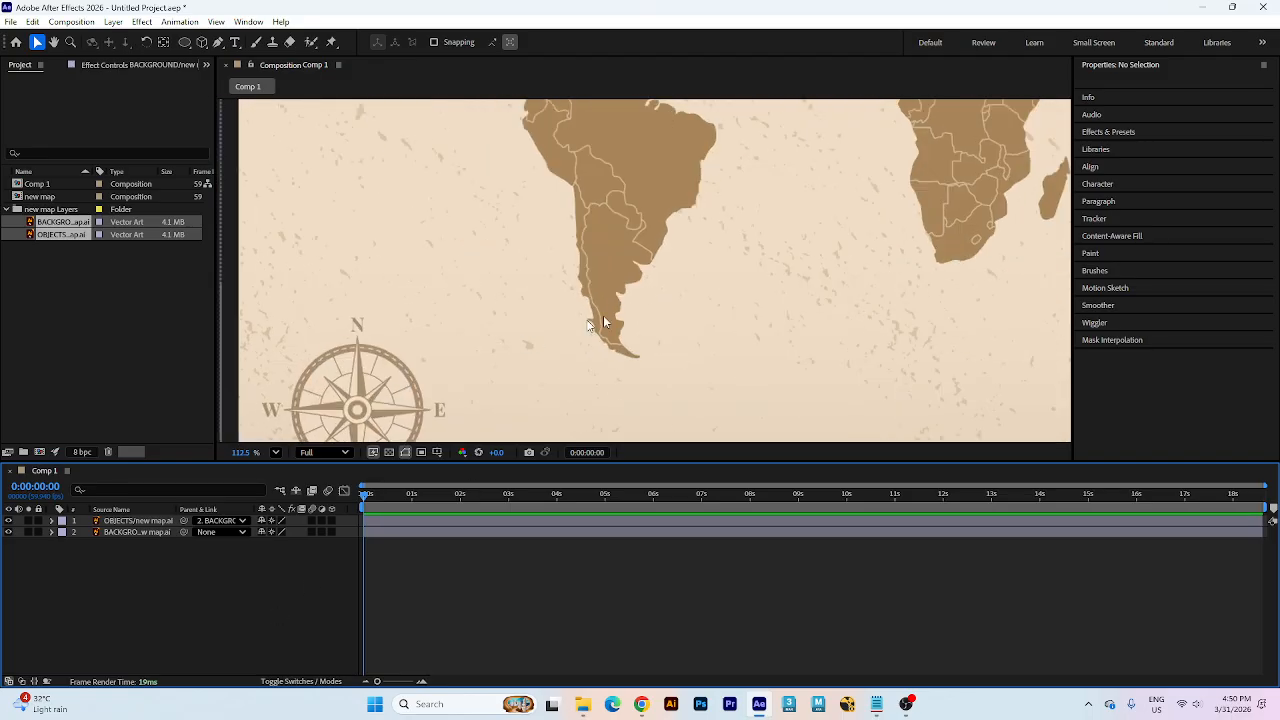
{"action": "left_click_drag", "start_coordinate": [729, 208], "coordinate": [474, 404]}
{"action": "left_click", "coordinate": [272, 546]}
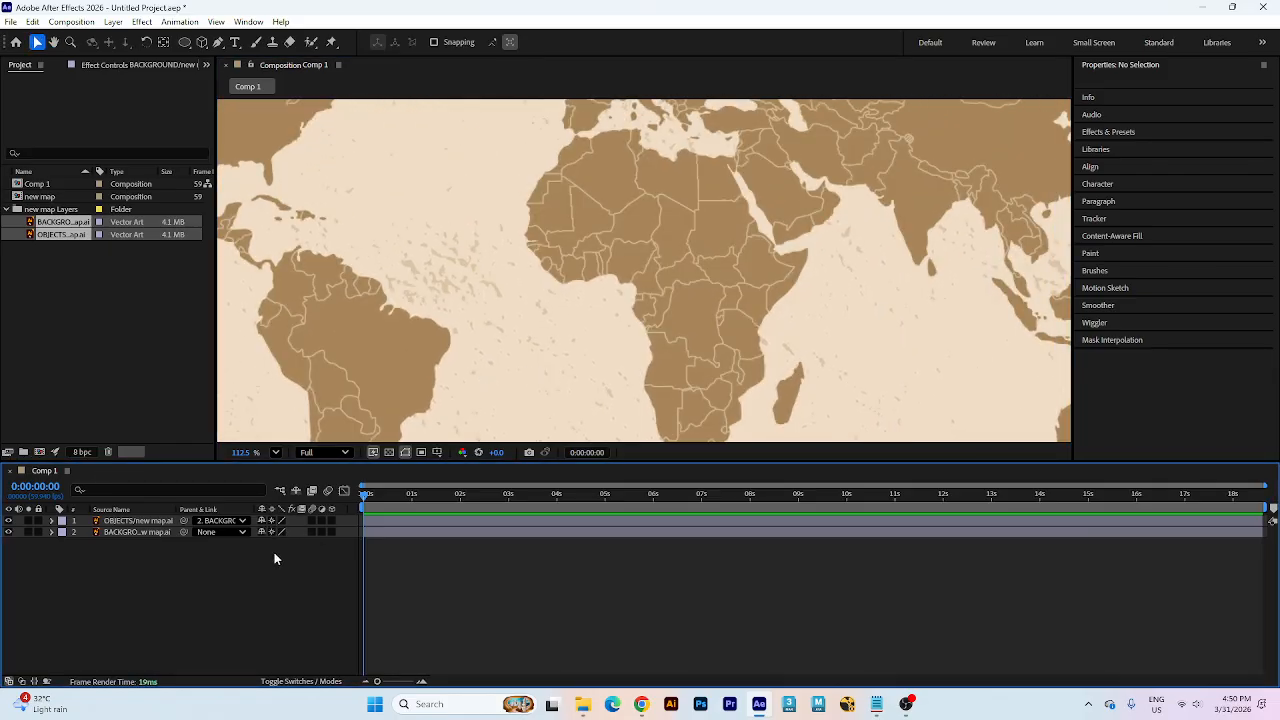
{"action": "scroll", "coordinate": [790, 300], "scroll_direction": "down", "scroll_amount": 4}
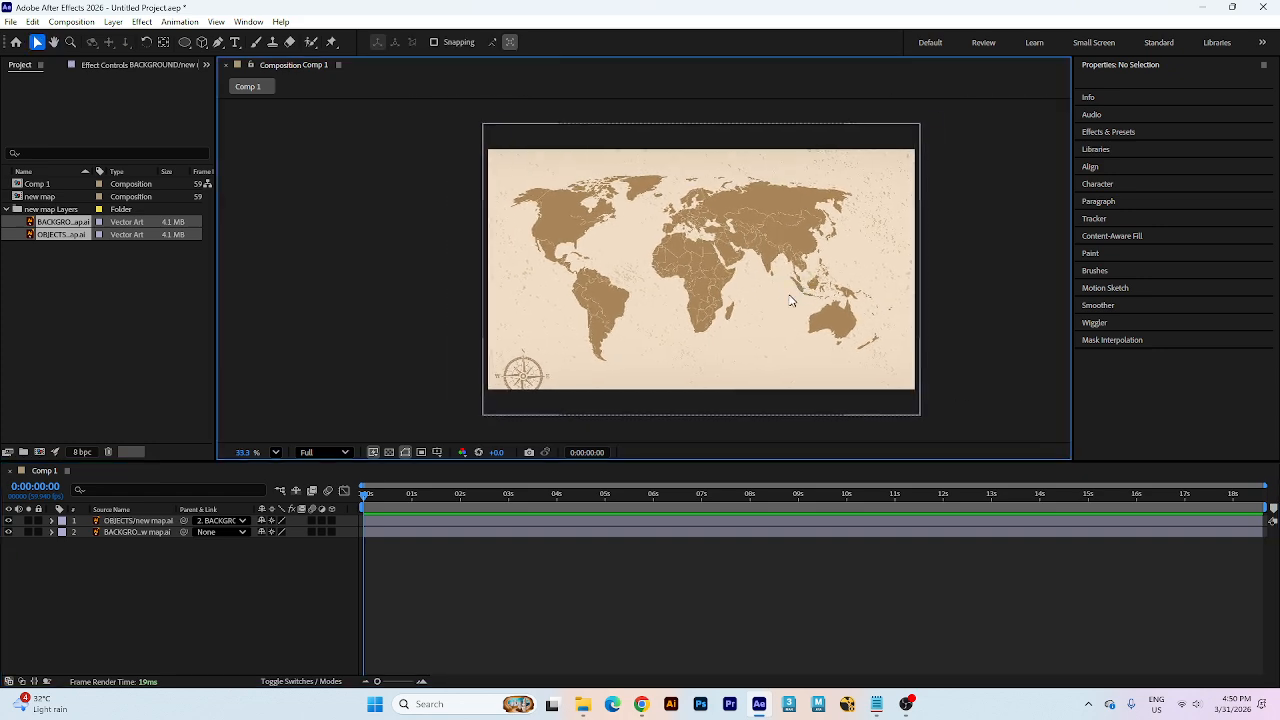
{"action": "left_click", "coordinate": [214, 576]}
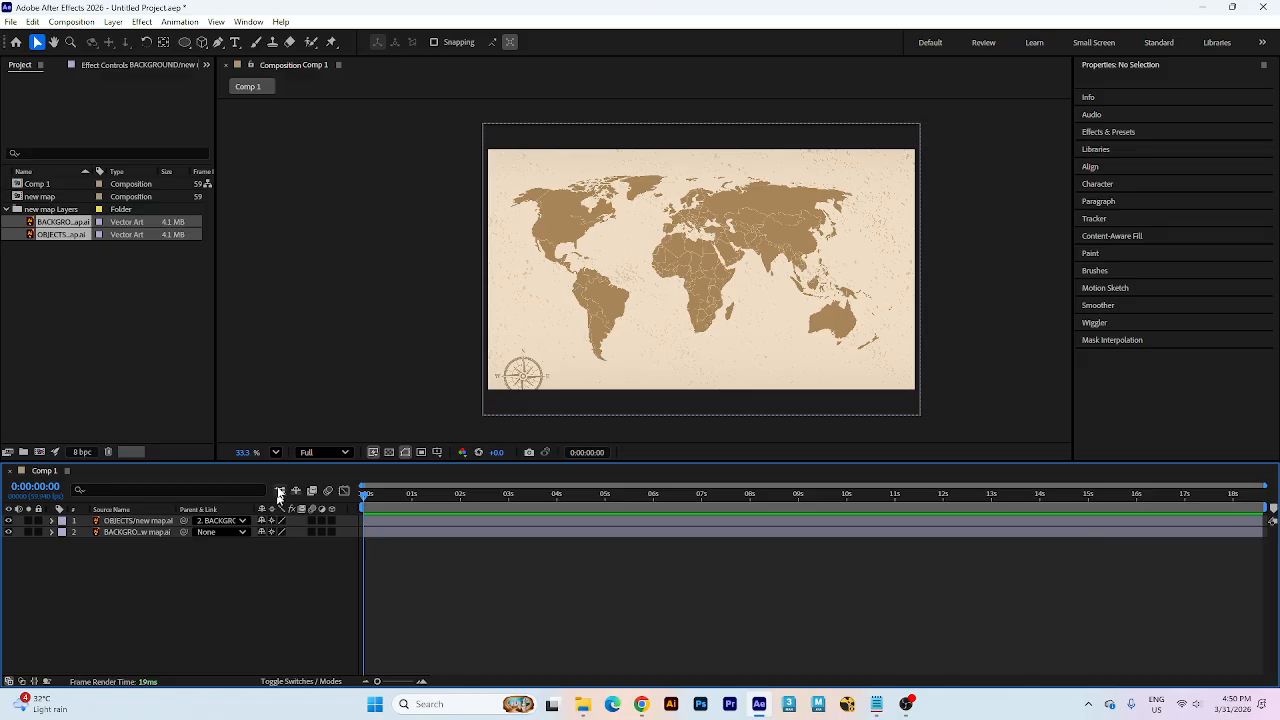
- Draw a curved, unfilled Pen path from eastern Australia across the Indian Ocean and North Africa to the United States
{"action": "left_click", "coordinate": [218, 42]}
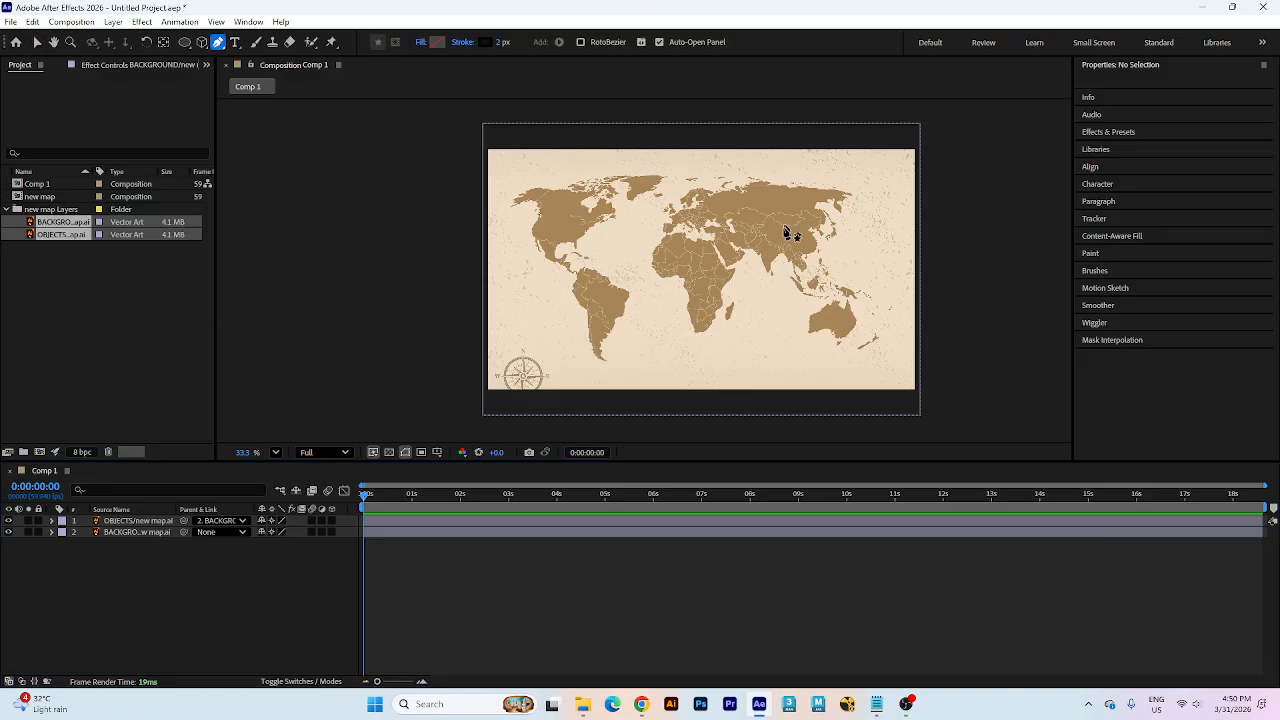
{"action": "scroll", "coordinate": [760, 272], "scroll_direction": "up", "scroll_amount": 3}
{"action": "scroll", "coordinate": [786, 271], "scroll_direction": "down", "scroll_amount": 2}
{"action": "key", "text": "h"}
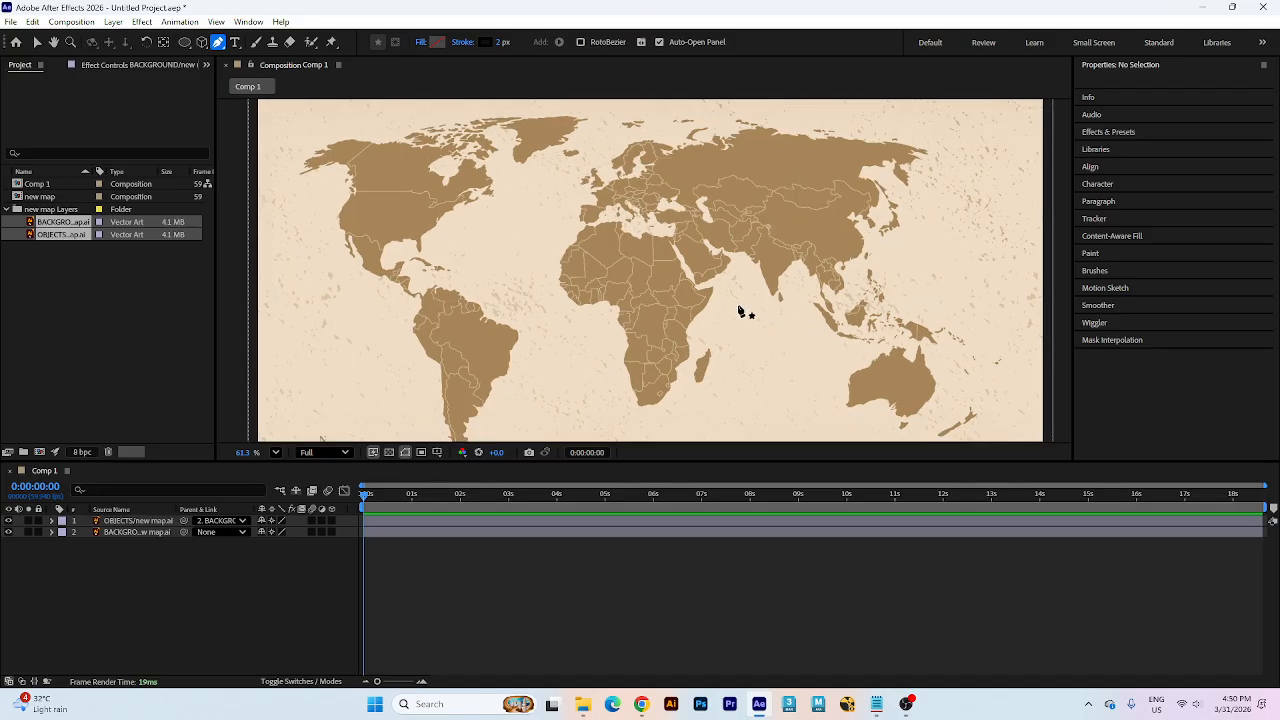
{"action": "left_click_drag", "start_coordinate": [743, 309], "coordinate": [723, 231]}
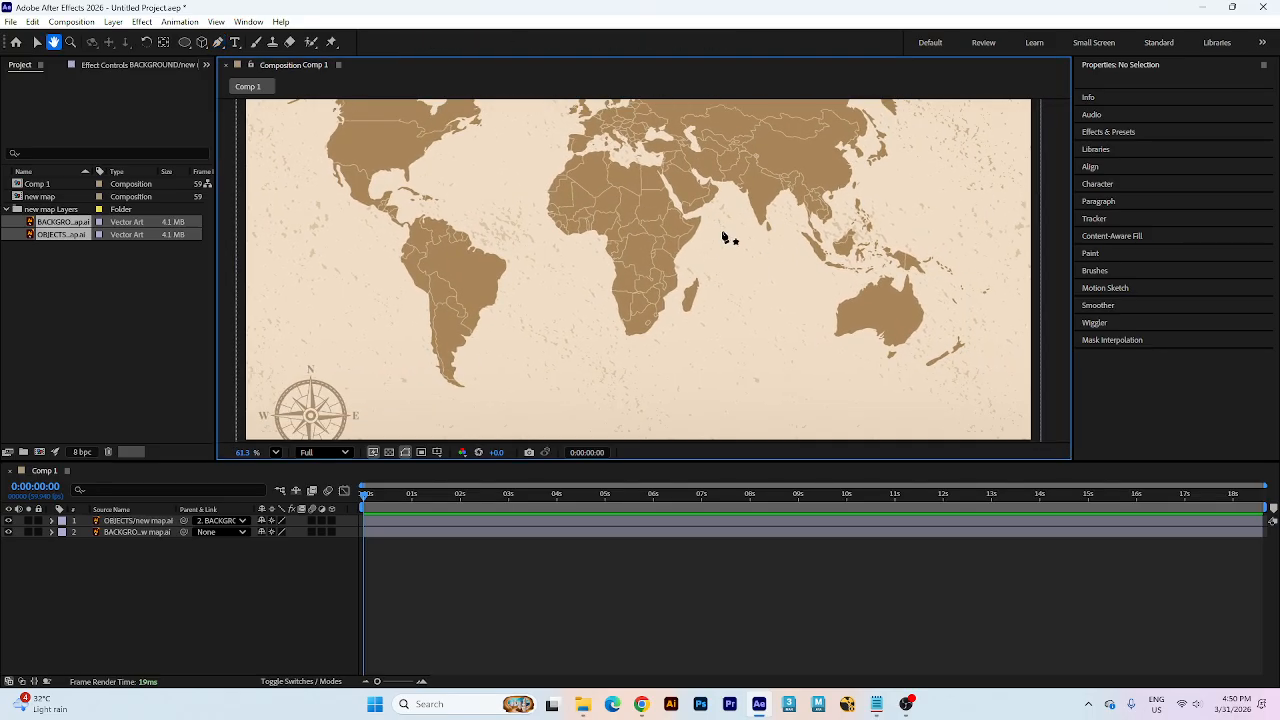
{"action": "left_click_drag", "start_coordinate": [628, 284], "coordinate": [688, 246]}
{"action": "scroll", "coordinate": [672, 286], "scroll_direction": "up", "scroll_amount": 1}
{"action": "left_click_drag", "start_coordinate": [786, 284], "coordinate": [709, 311]}
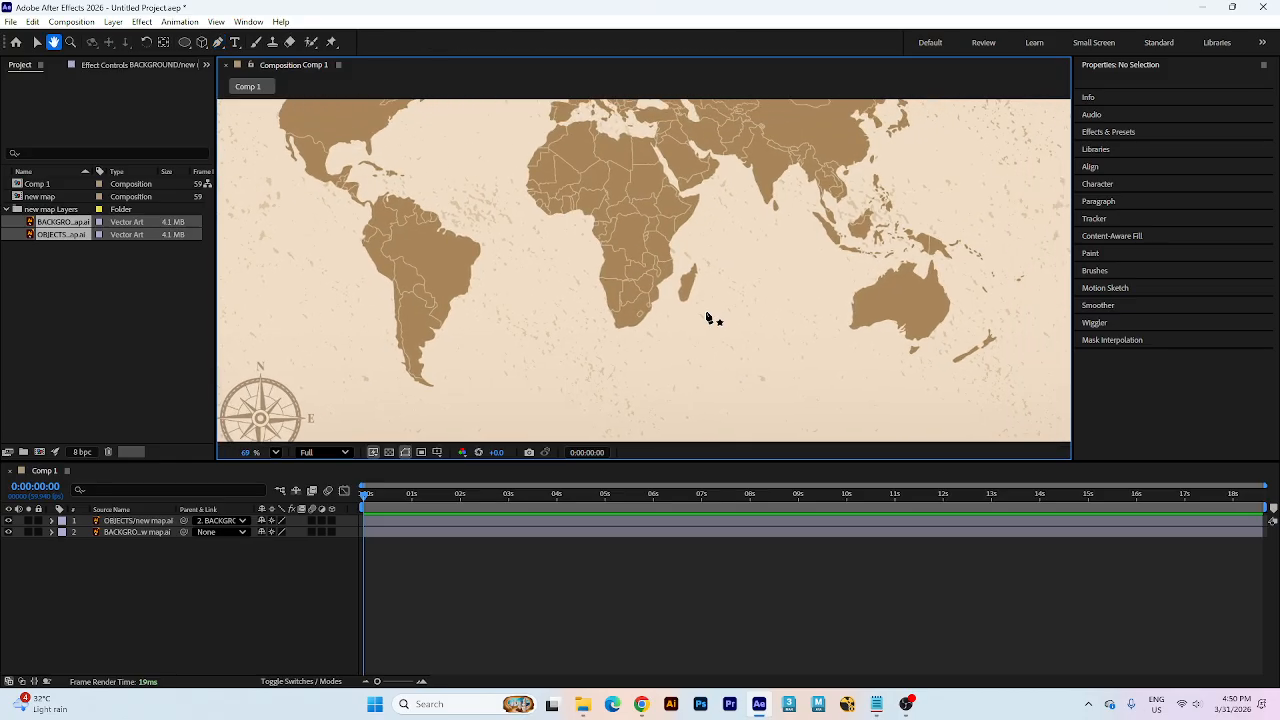
{"action": "left_click_drag", "start_coordinate": [854, 288], "coordinate": [918, 354]}
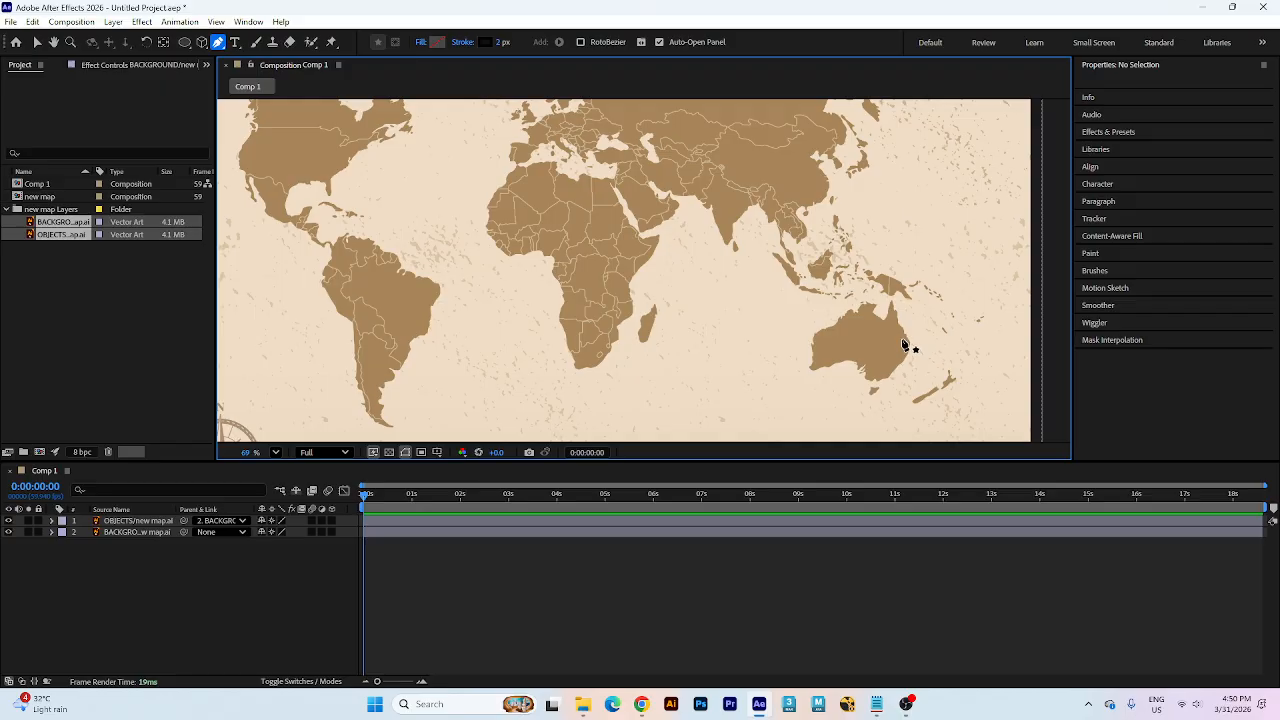
{"action": "left_click", "coordinate": [903, 346]}
{"action": "scroll", "coordinate": [706, 334], "scroll_direction": "down", "scroll_amount": 2}
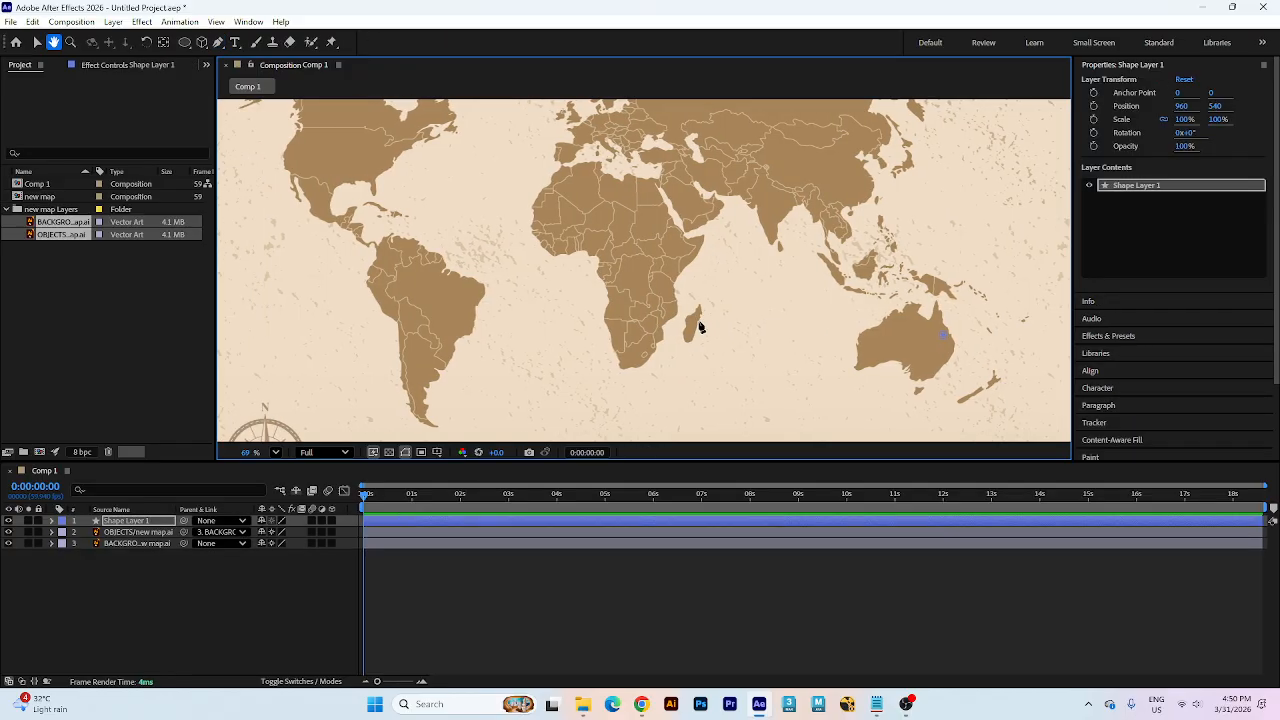
{"action": "scroll", "coordinate": [548, 290], "scroll_direction": "down", "scroll_amount": 1}
{"action": "scroll", "coordinate": [538, 289], "scroll_direction": "up", "scroll_amount": 1}
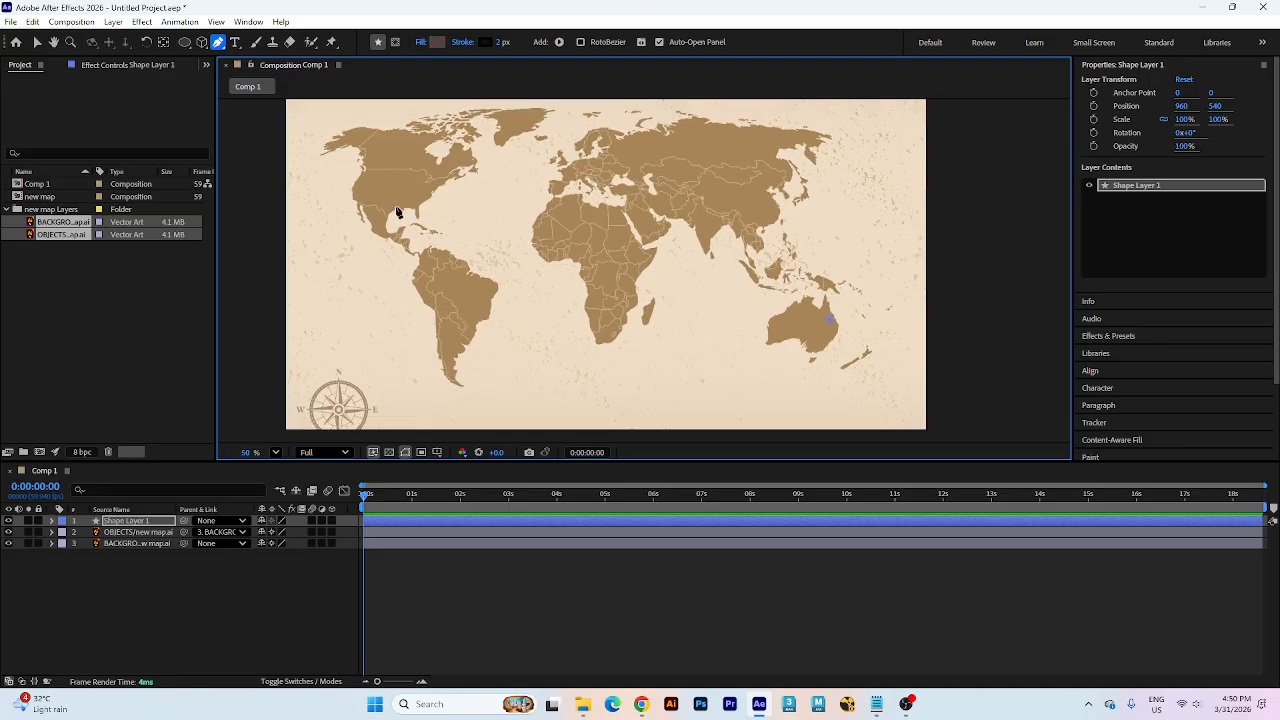
{"action": "left_click_drag", "start_coordinate": [376, 198], "coordinate": [122, 222]}
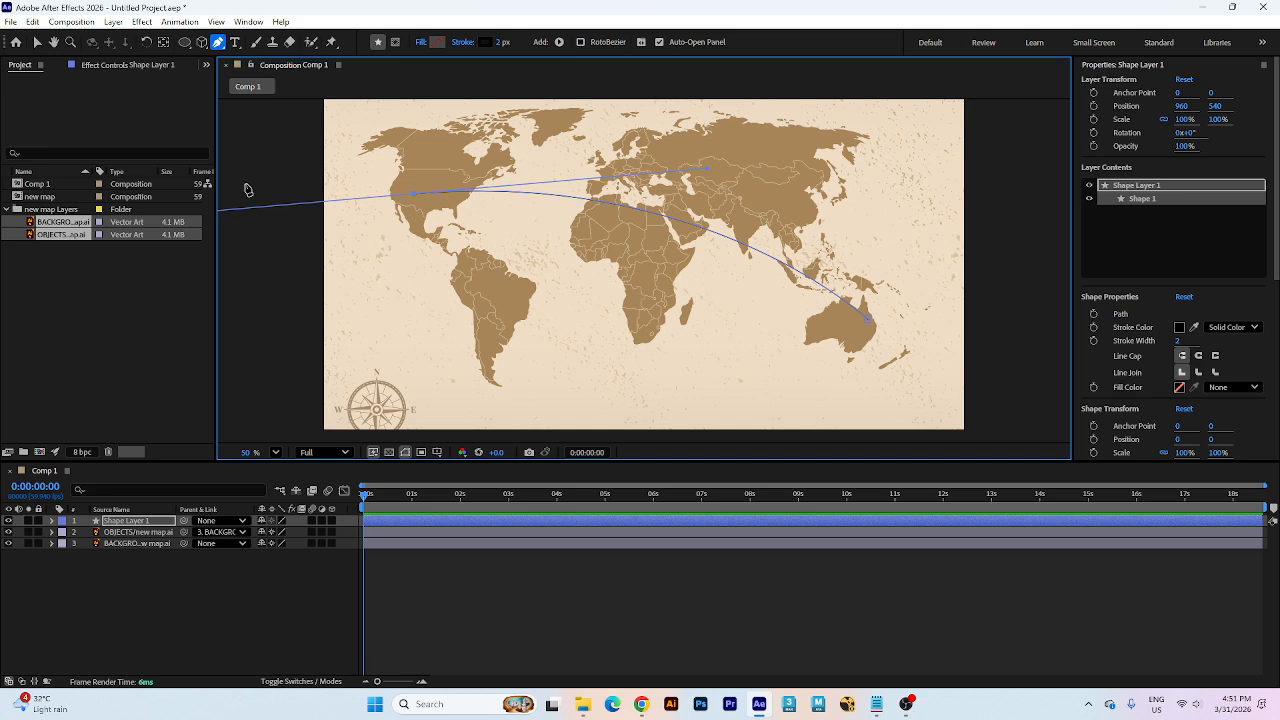
{"action": "left_click", "coordinate": [36, 42]}
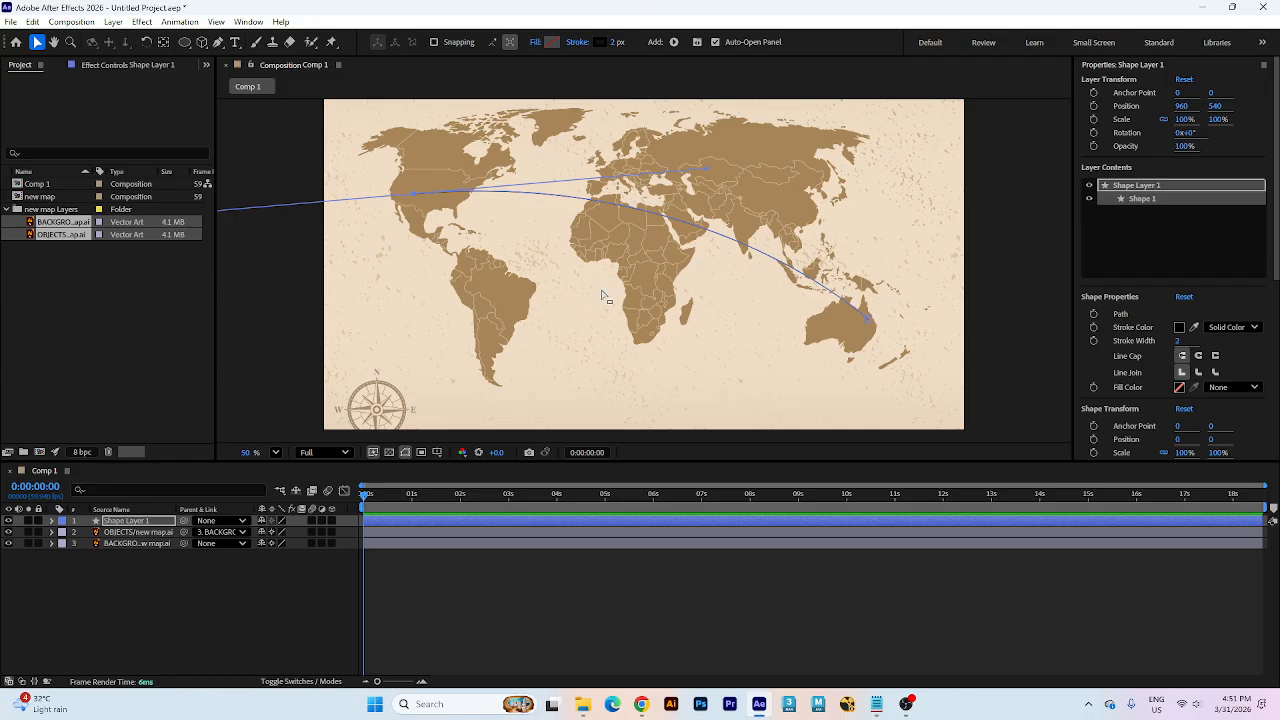
- Sample the land colour for the path's stroke and darken it to brown 634926
{"action": "scroll", "coordinate": [612, 160], "scroll_direction": "up", "scroll_amount": 3}
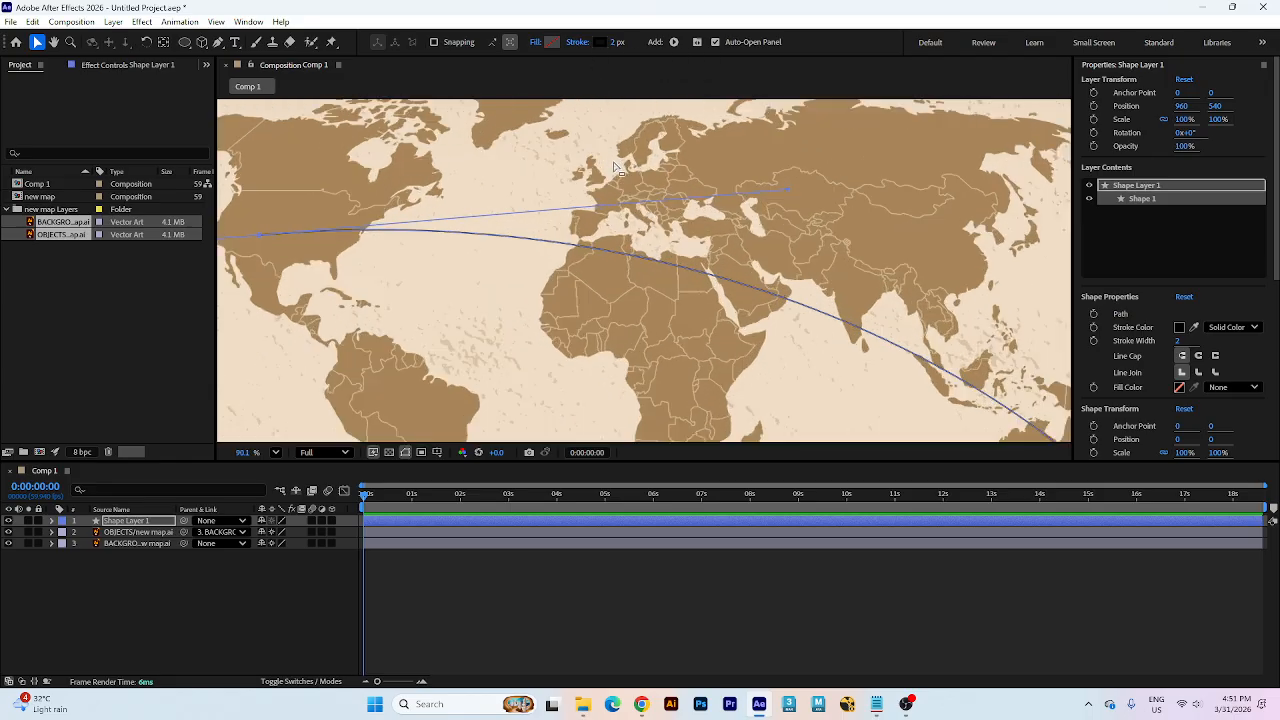
{"action": "scroll", "coordinate": [700, 157], "scroll_direction": "down", "scroll_amount": 5}
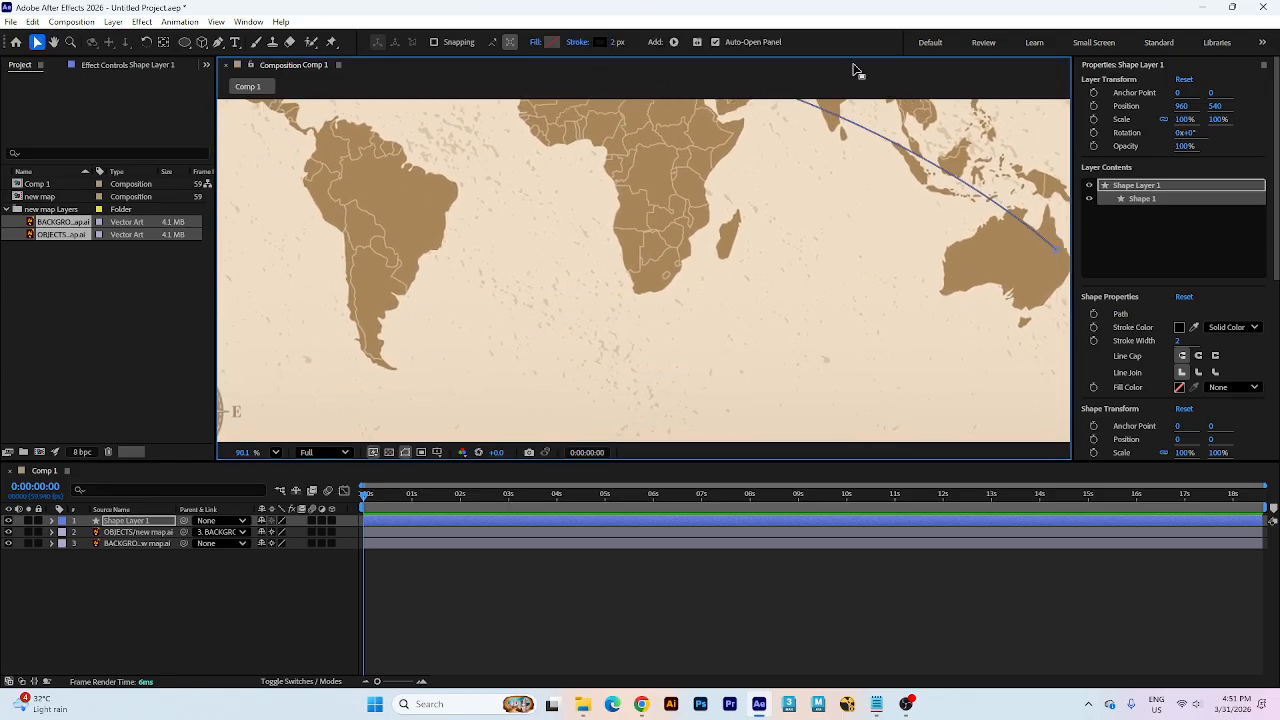
{"action": "left_click", "coordinate": [600, 42]}
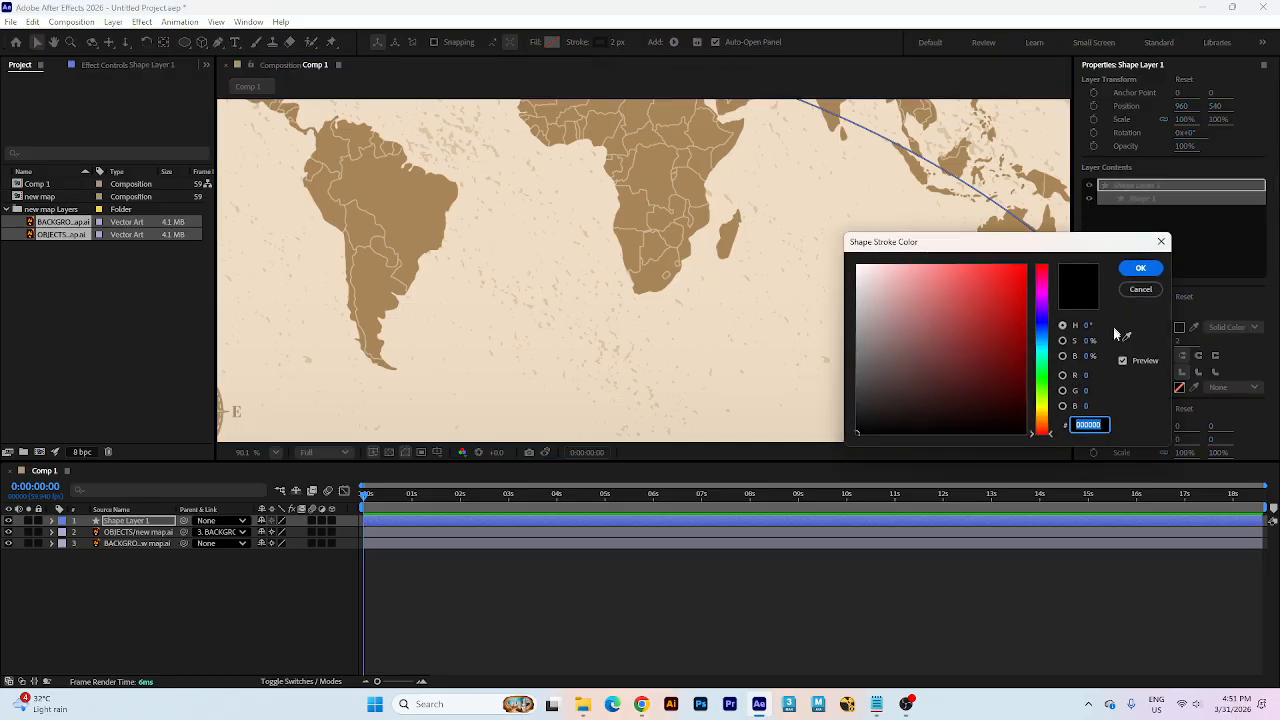
{"action": "left_click", "coordinate": [657, 172]}
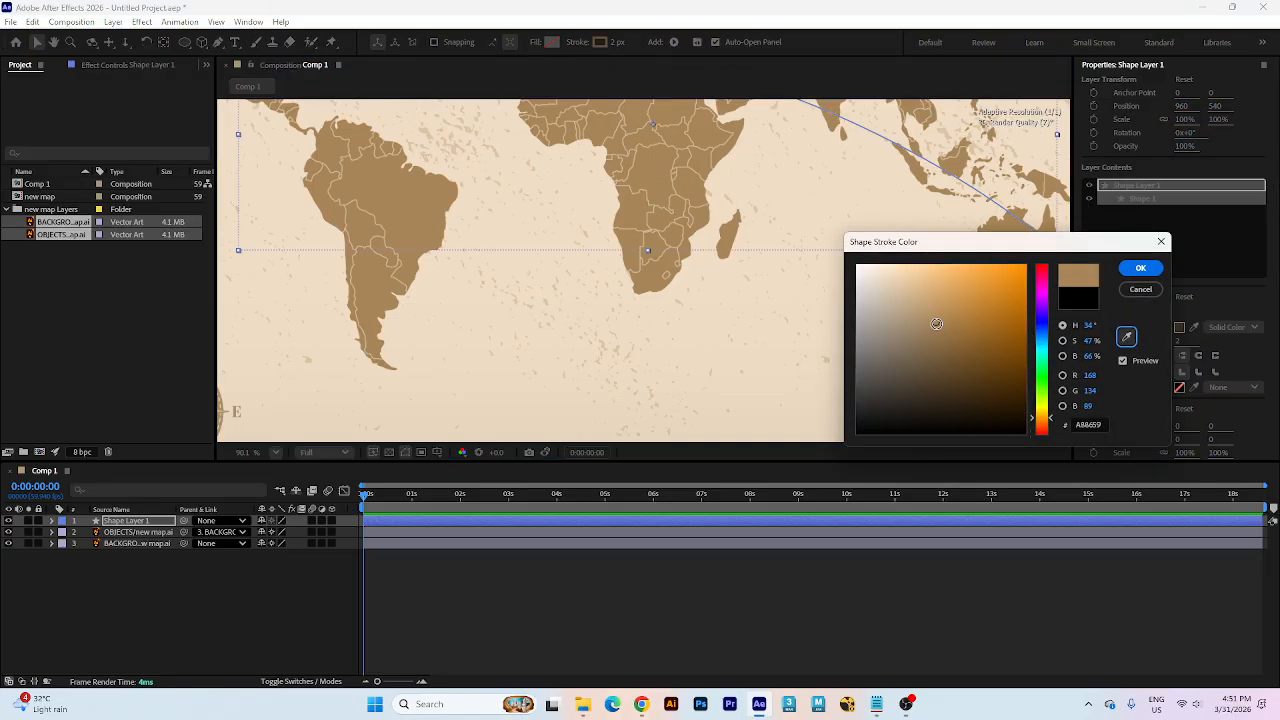
{"action": "left_click_drag", "start_coordinate": [937, 326], "coordinate": [960, 366]}
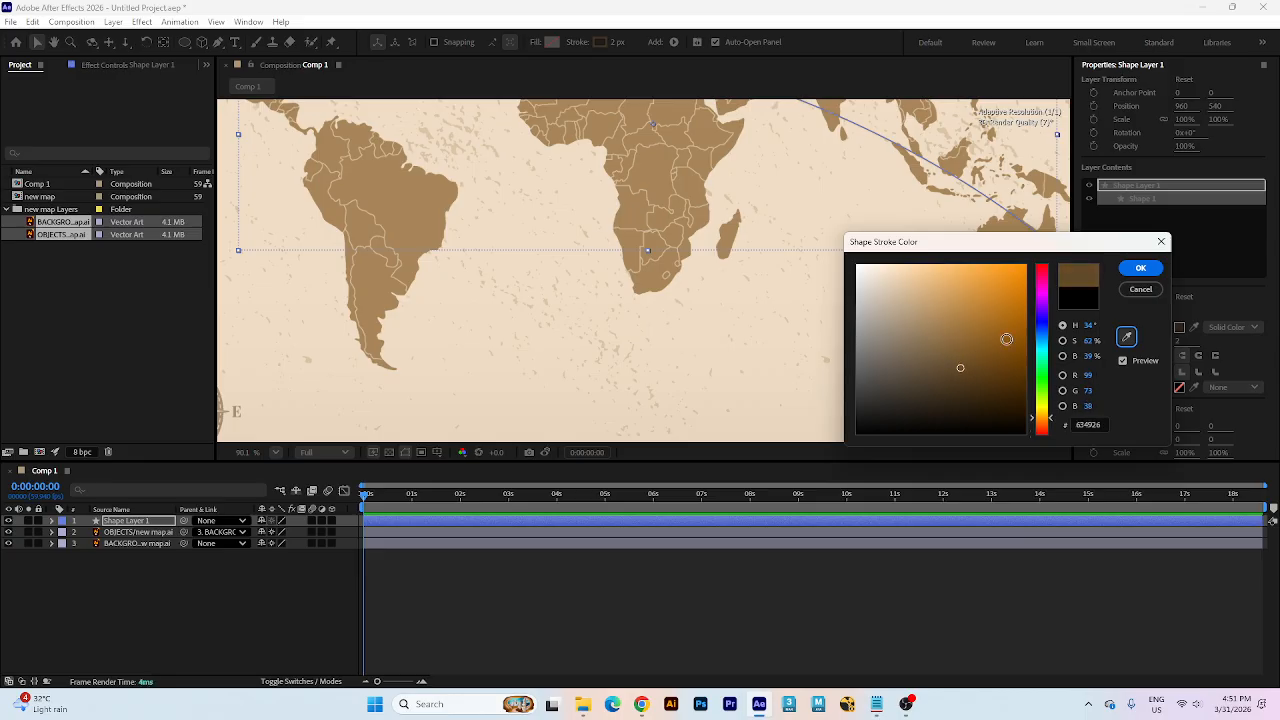
{"action": "left_click", "coordinate": [1138, 269]}
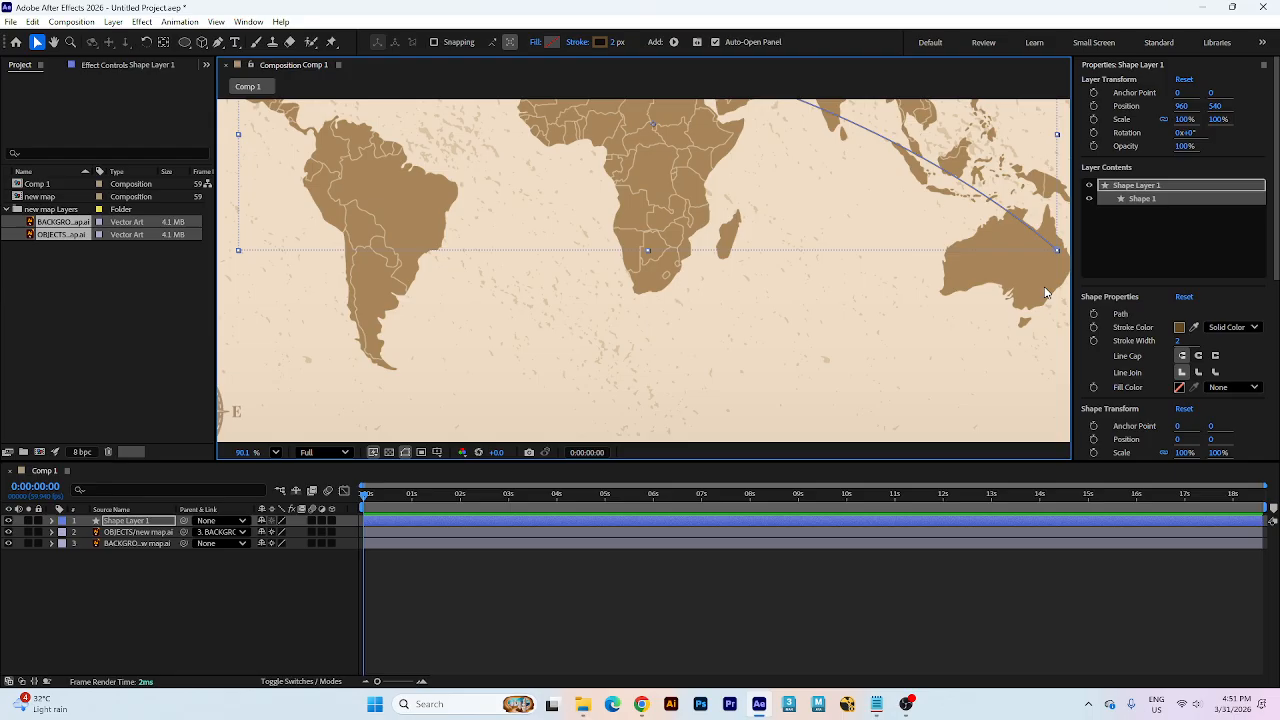
- Set the stroke width of the curved path to 7 px and deselect it
{"action": "scroll", "coordinate": [780, 285], "scroll_direction": "down", "scroll_amount": 3}
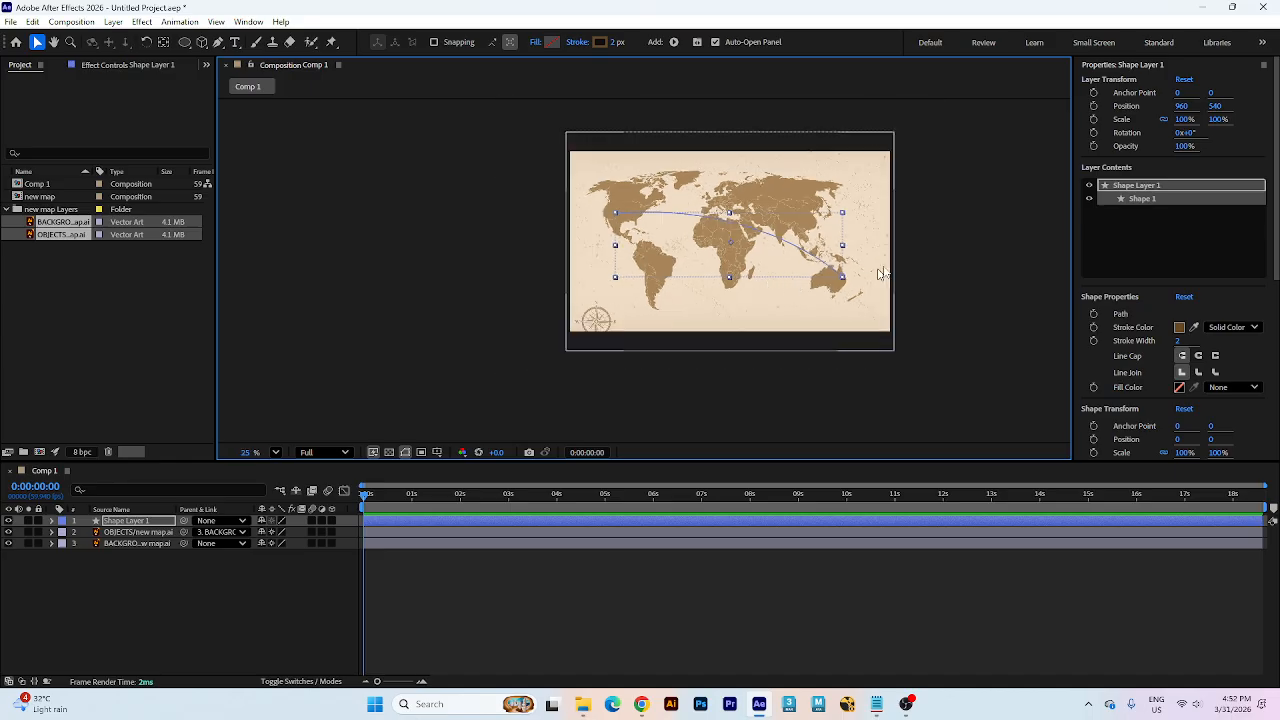
{"action": "key", "text": "ctrl+shift+a"}
{"action": "scroll", "coordinate": [813, 258], "scroll_direction": "up", "scroll_amount": 2}
{"action": "left_click", "coordinate": [836, 253]}
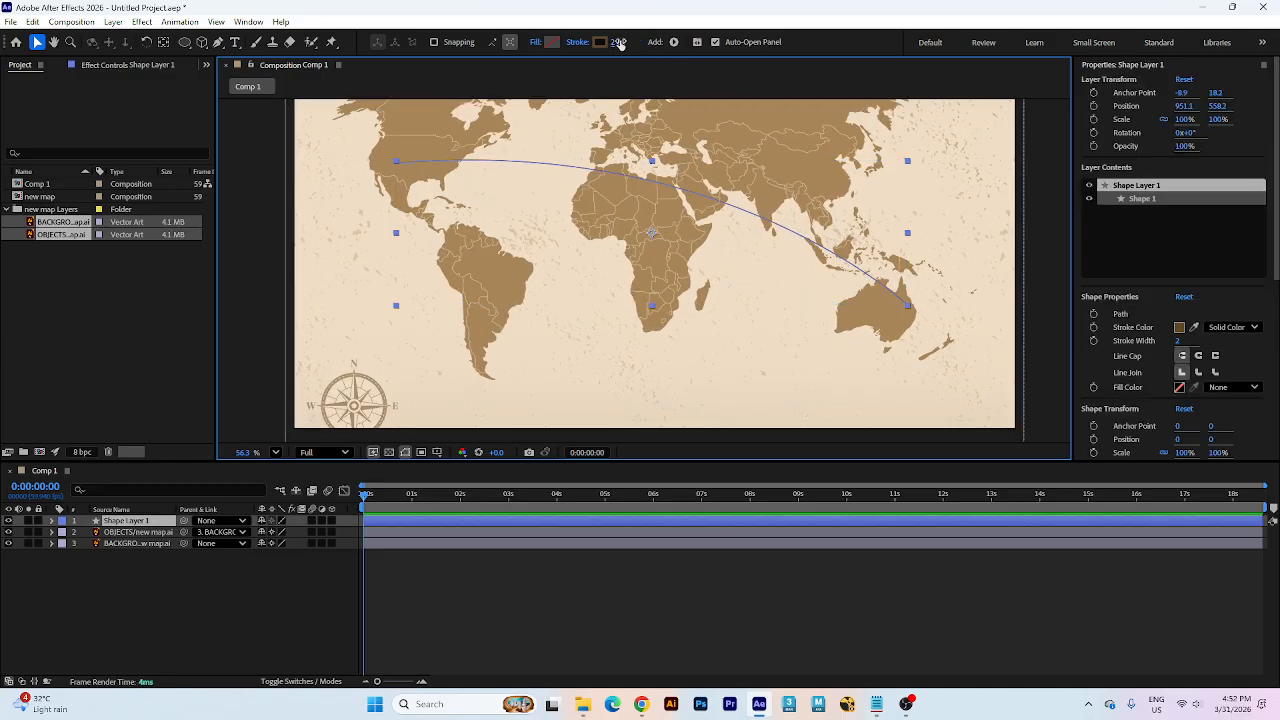
{"action": "left_click_drag", "start_coordinate": [617, 43], "coordinate": [625, 43]}
{"action": "scroll", "coordinate": [876, 283], "scroll_direction": "down", "scroll_amount": 2}
{"action": "key", "text": "ctrl+shift+a"}
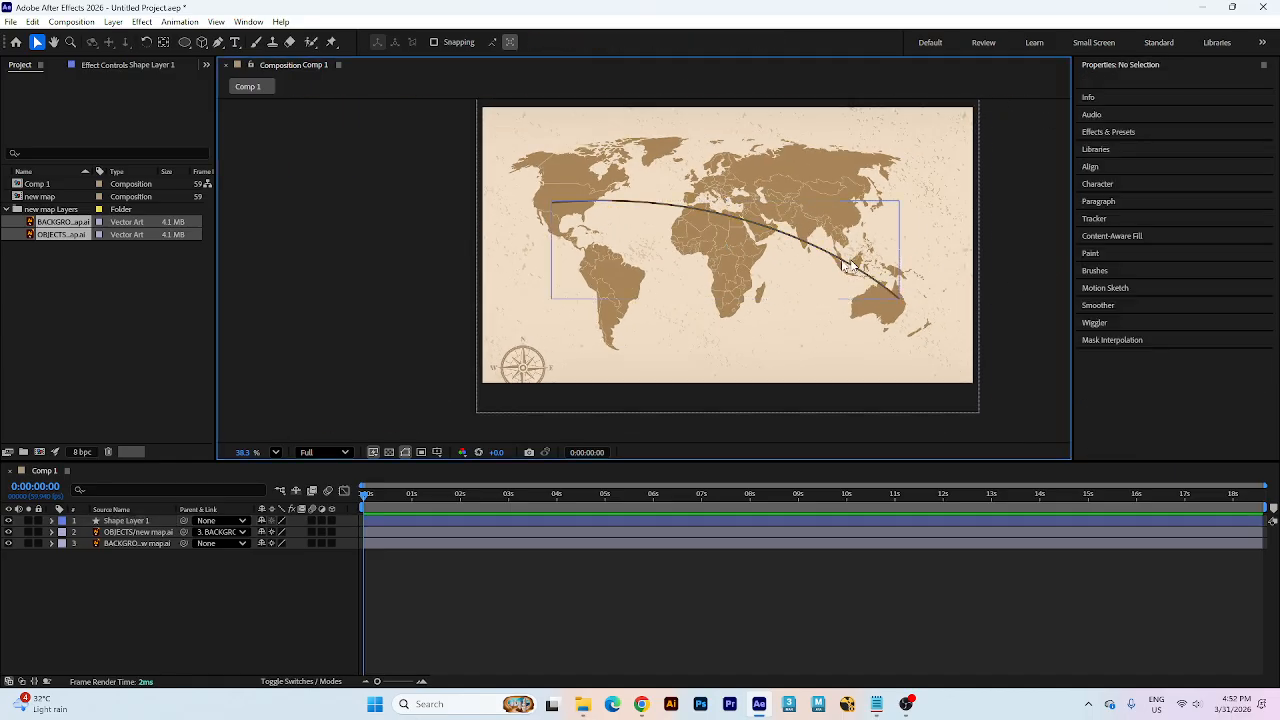
{"action": "scroll", "coordinate": [824, 264], "scroll_direction": "up", "scroll_amount": 1}
{"action": "left_click_drag", "start_coordinate": [792, 287], "coordinate": [784, 327]}
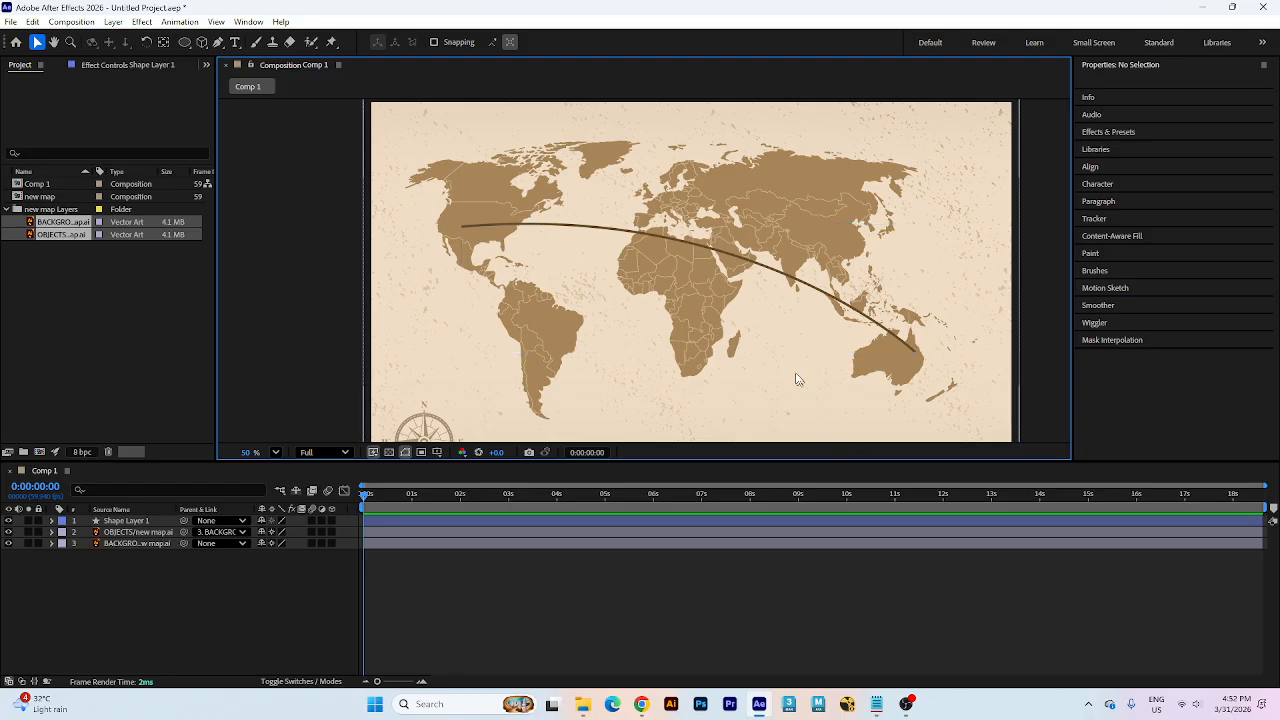
- Try moving the whole curved path upward over the map and undo the move
{"action": "left_click", "coordinate": [781, 313]}
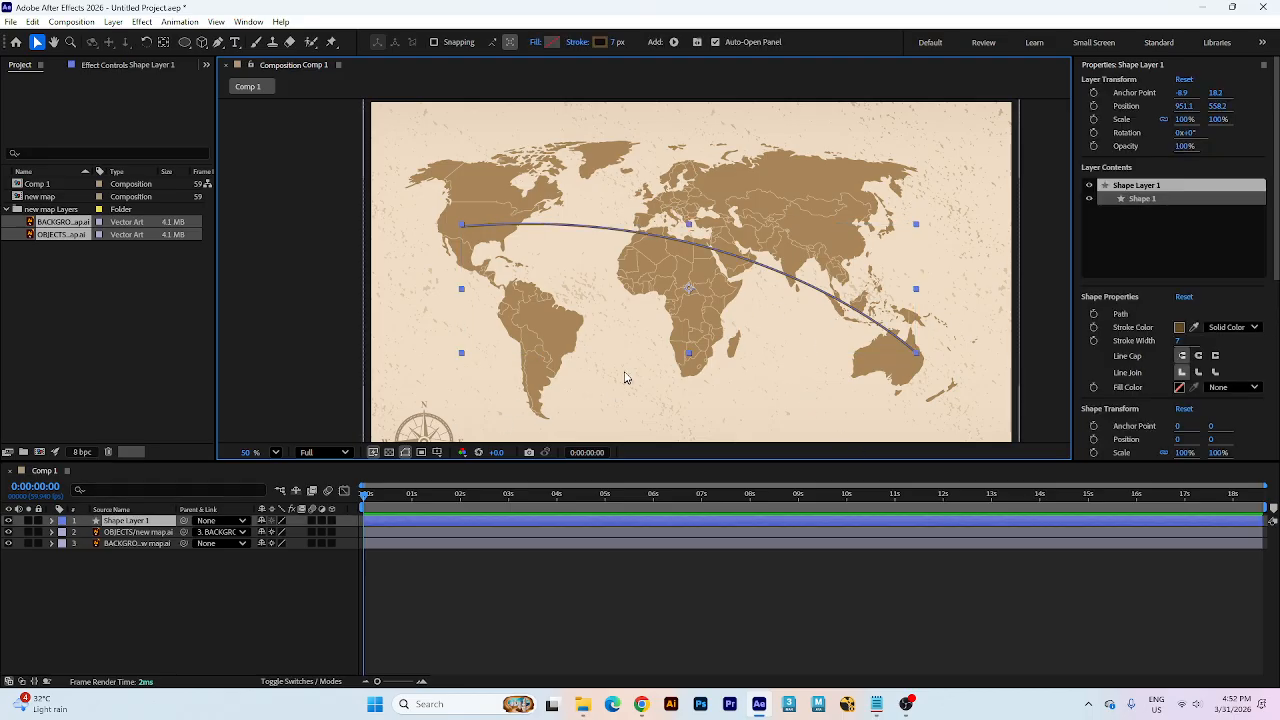
{"action": "left_click_drag", "start_coordinate": [777, 316], "coordinate": [787, 284]}
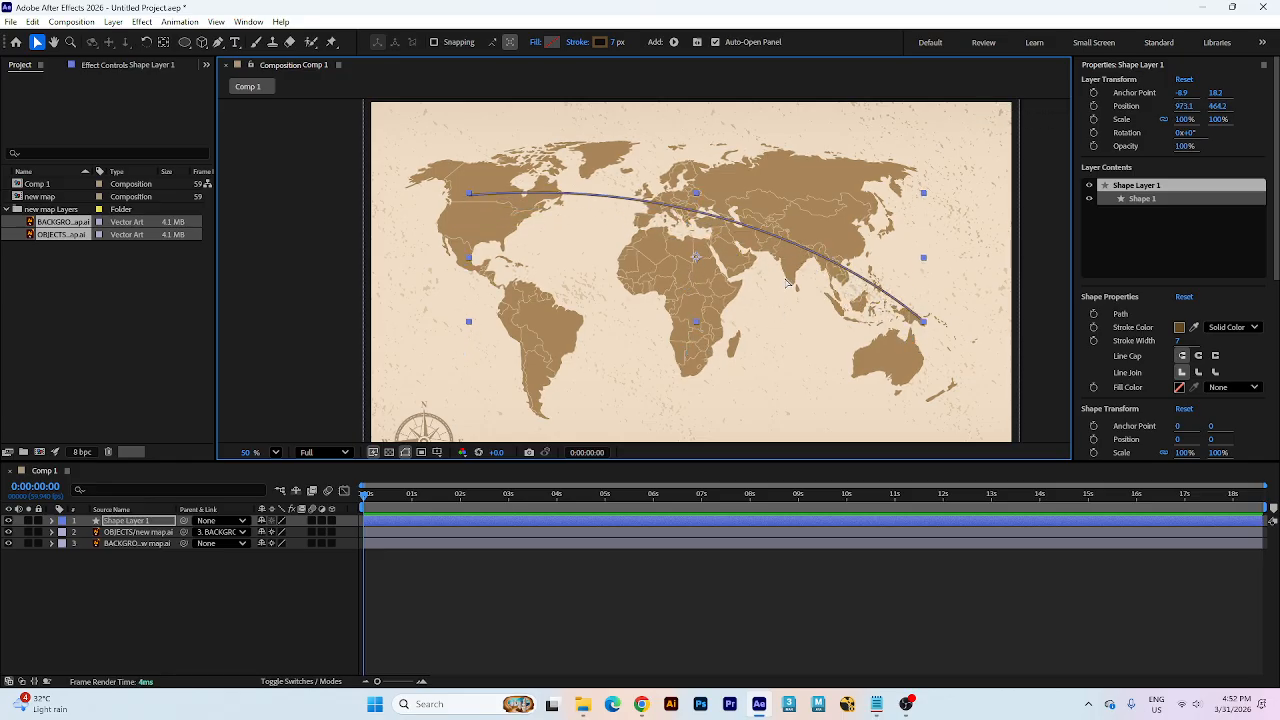
{"action": "key", "text": "ctrl+z"}
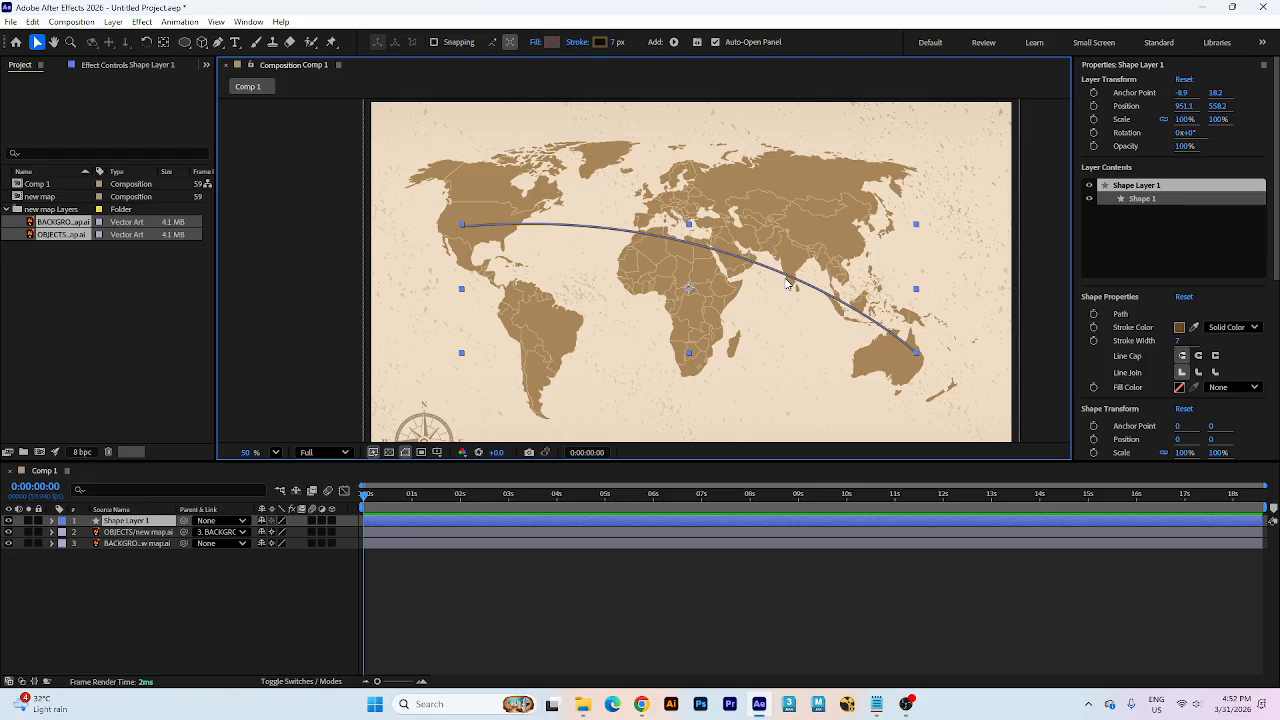
- Expand the shape layer's contents down to Path 1, select its Path property and collapse the layer again
{"action": "left_click", "coordinate": [52, 521]}
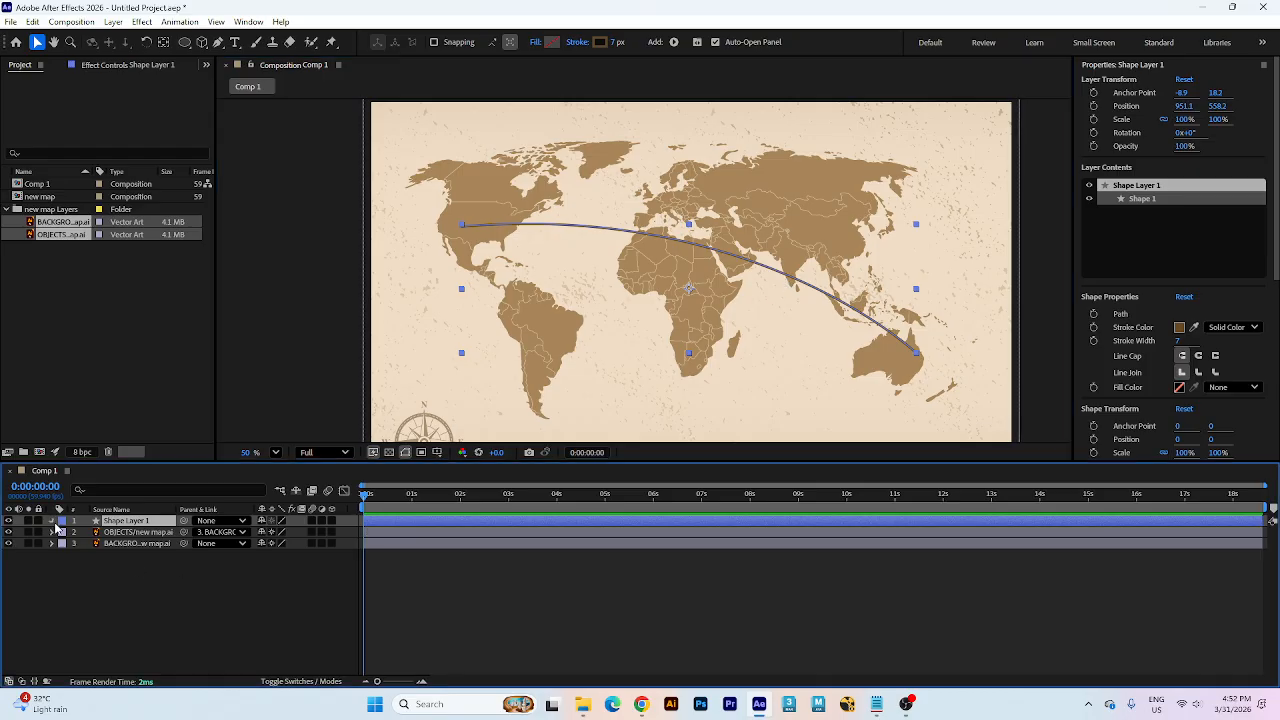
{"action": "left_click", "coordinate": [64, 533]}
{"action": "left_click", "coordinate": [75, 543]}
{"action": "left_click", "coordinate": [86, 555]}
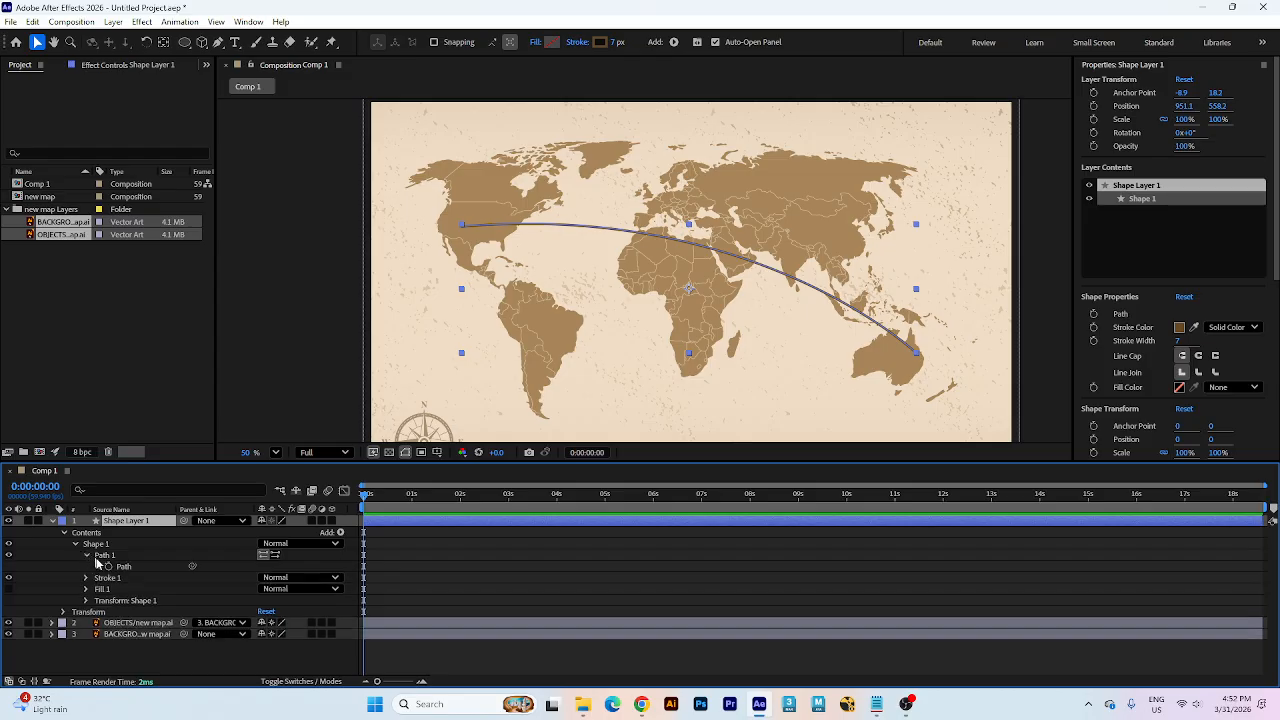
{"action": "left_click", "coordinate": [124, 567]}
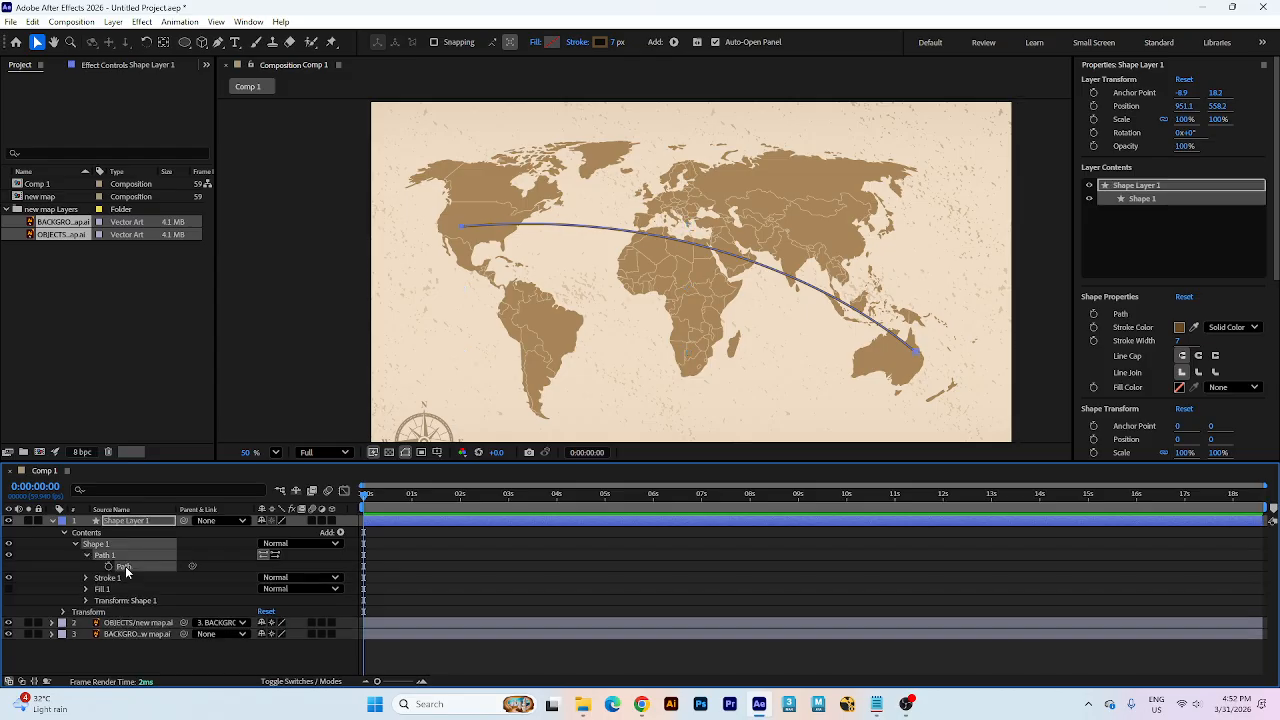
{"action": "left_click", "coordinate": [52, 521]}
- Bring the top-view passenger plane PNG from the Desktop Data folder in File Explorer into Comp 1 and scale it to about 26.3%
{"action": "left_click", "coordinate": [1204, 7]}
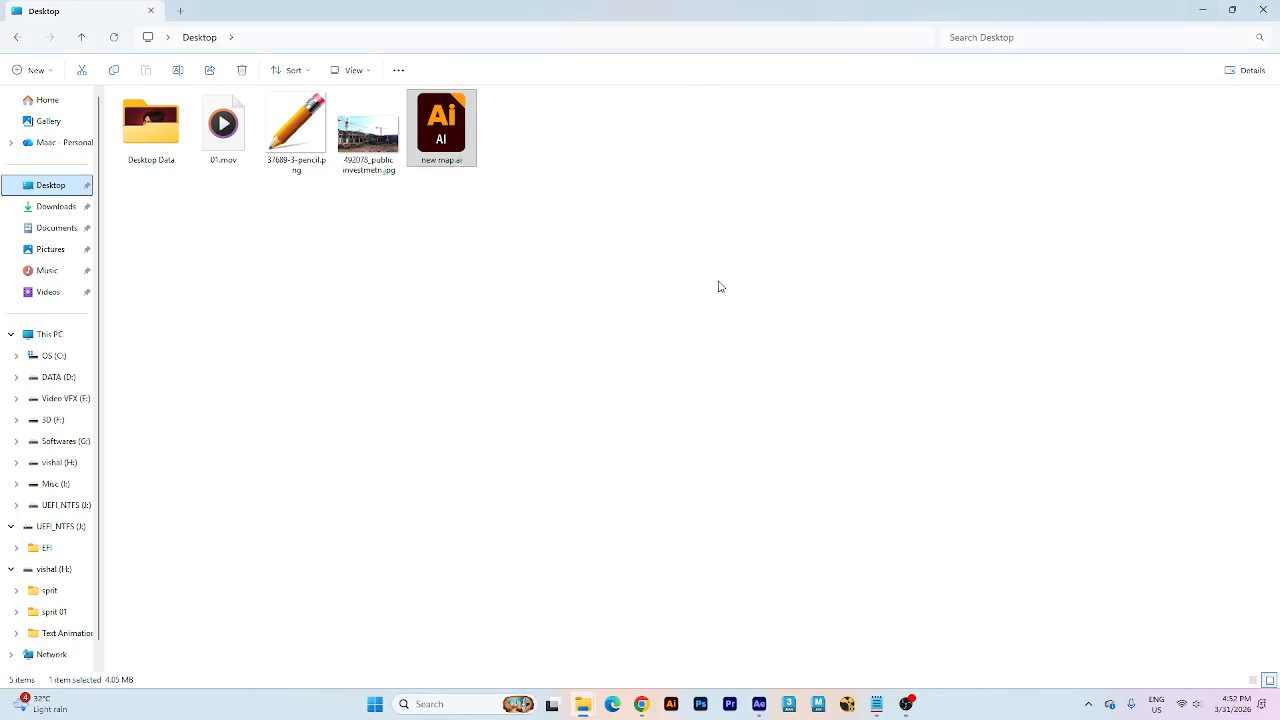
{"action": "left_click", "coordinate": [759, 704]}
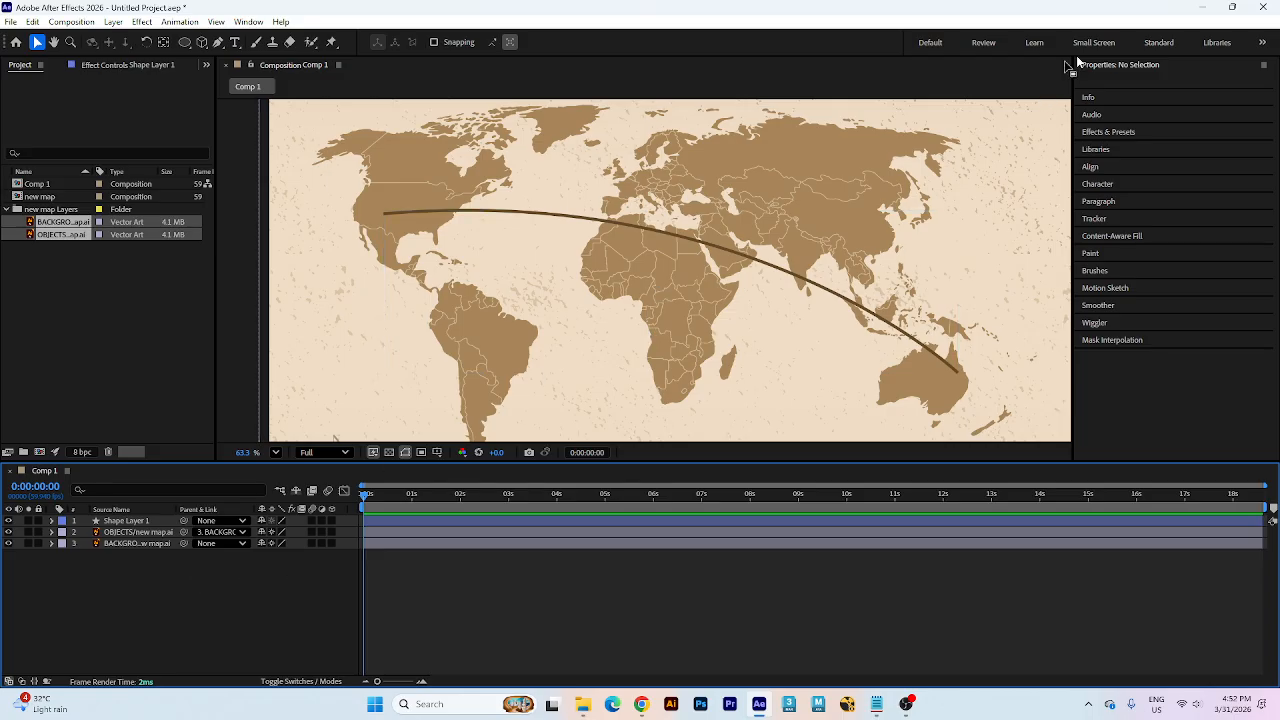
{"action": "left_click", "coordinate": [1215, 6]}
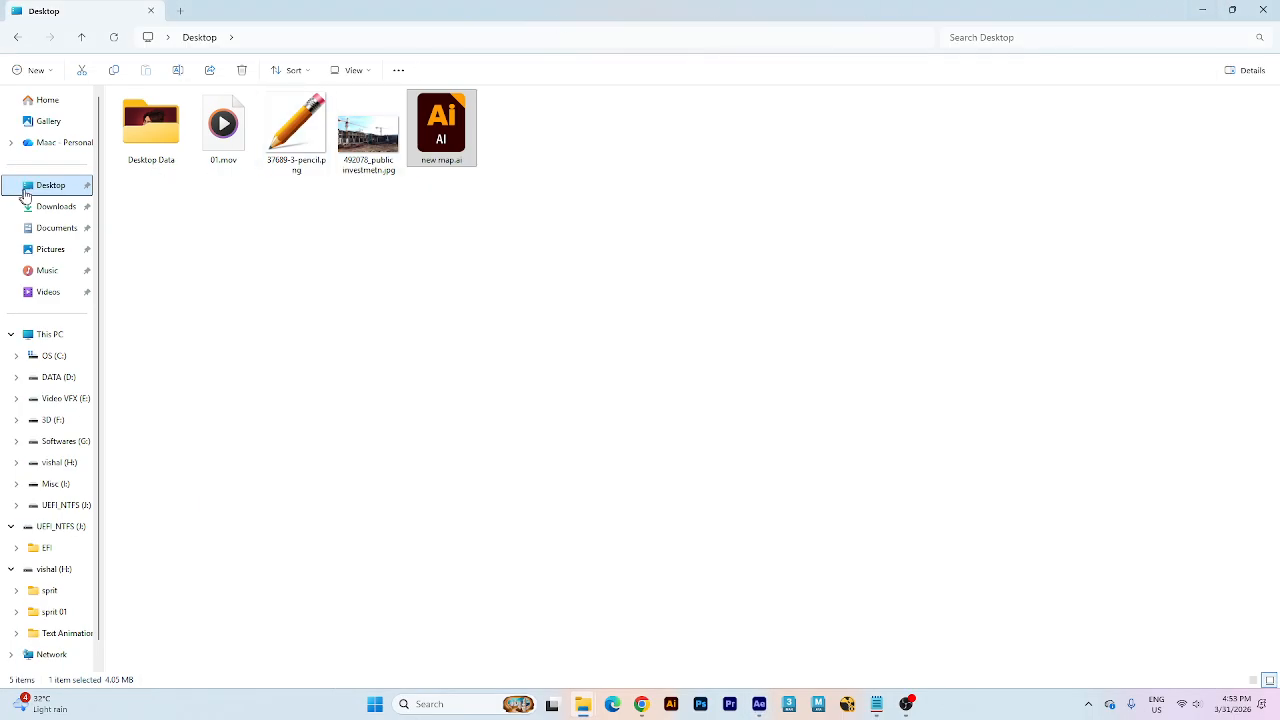
{"action": "double_click", "coordinate": [150, 140]}
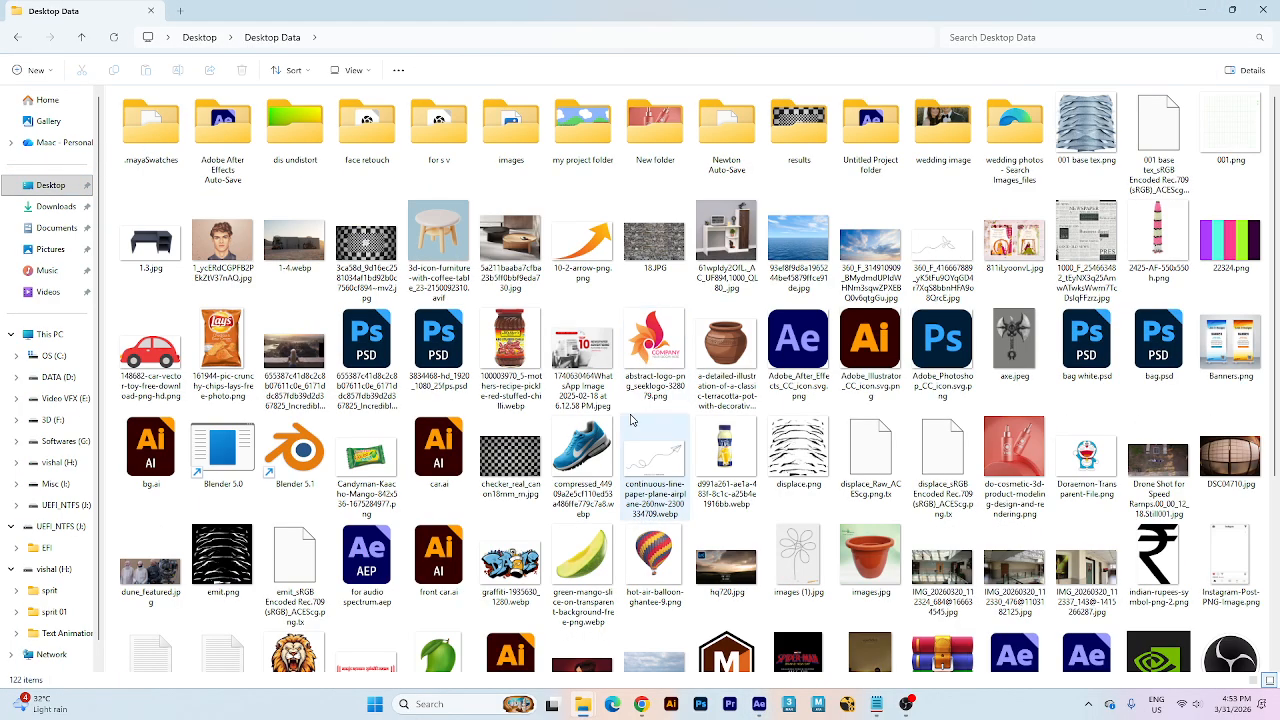
{"action": "scroll", "coordinate": [630, 433], "scroll_direction": "down", "scroll_amount": 3}
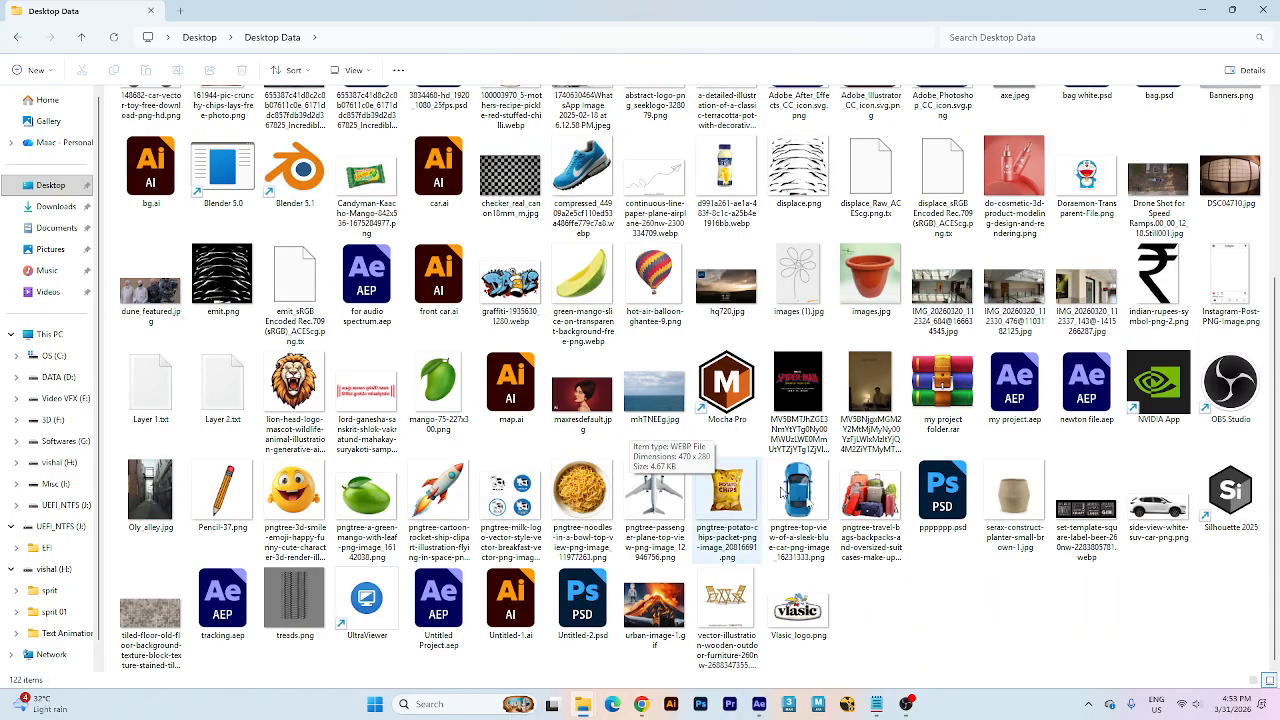
{"action": "left_click", "coordinate": [654, 500]}
{"action": "left_click_drag", "start_coordinate": [836, 650], "coordinate": [892, 346]}
{"action": "scroll", "coordinate": [758, 275], "scroll_direction": "up", "scroll_amount": 3}
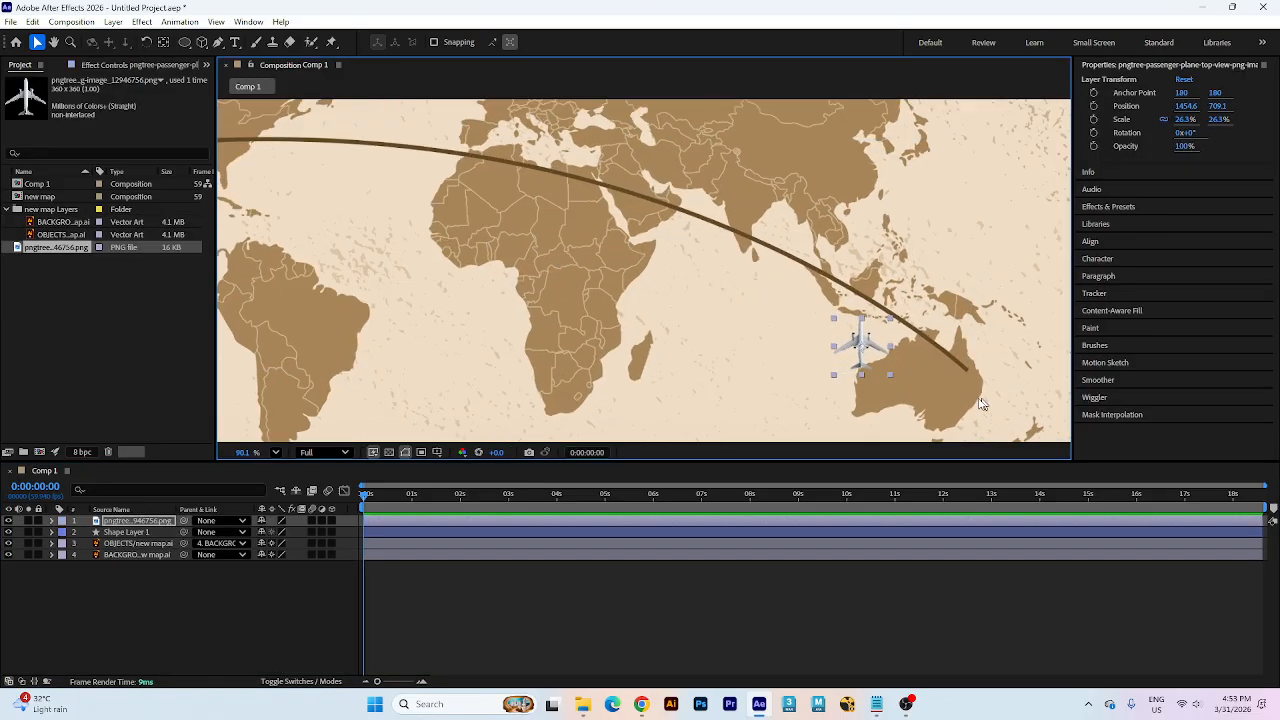
- Move the plane over Australia beside the eastern end of the path, at a position of about 1572, 760
{"action": "scroll", "coordinate": [758, 275], "scroll_direction": "up", "scroll_amount": 3}
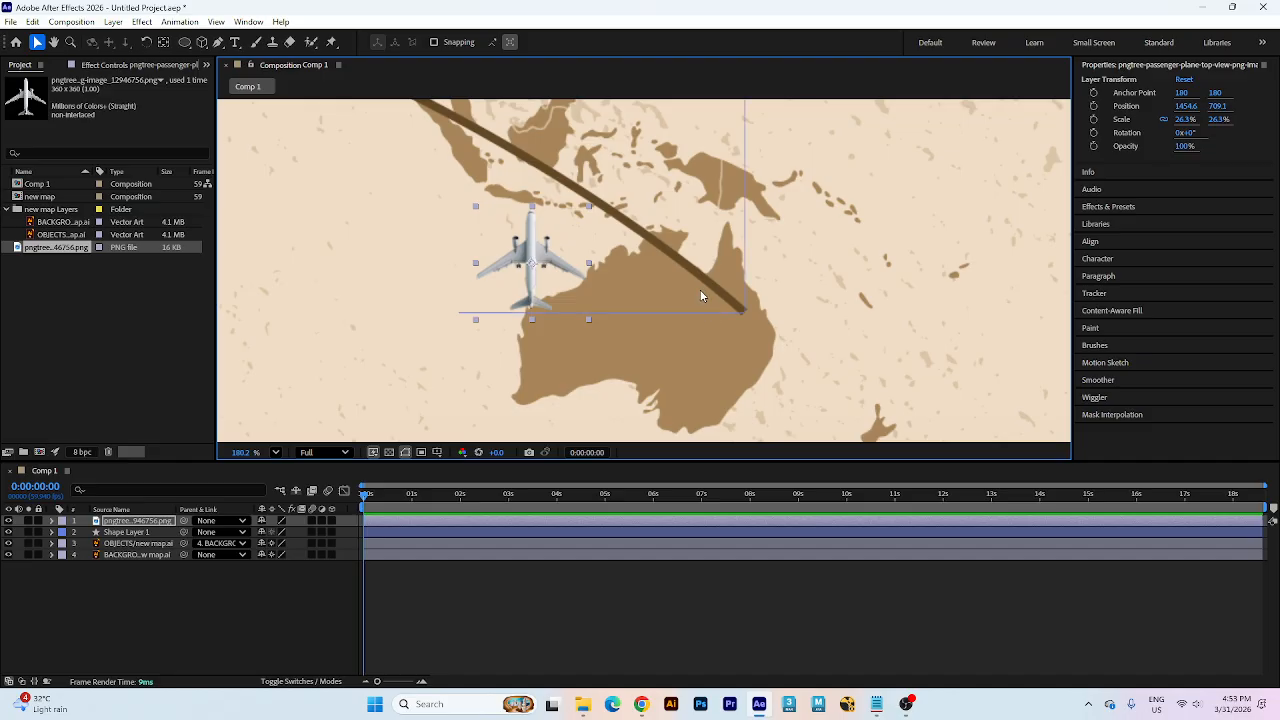
{"action": "scroll", "coordinate": [701, 296], "scroll_direction": "down", "scroll_amount": 5}
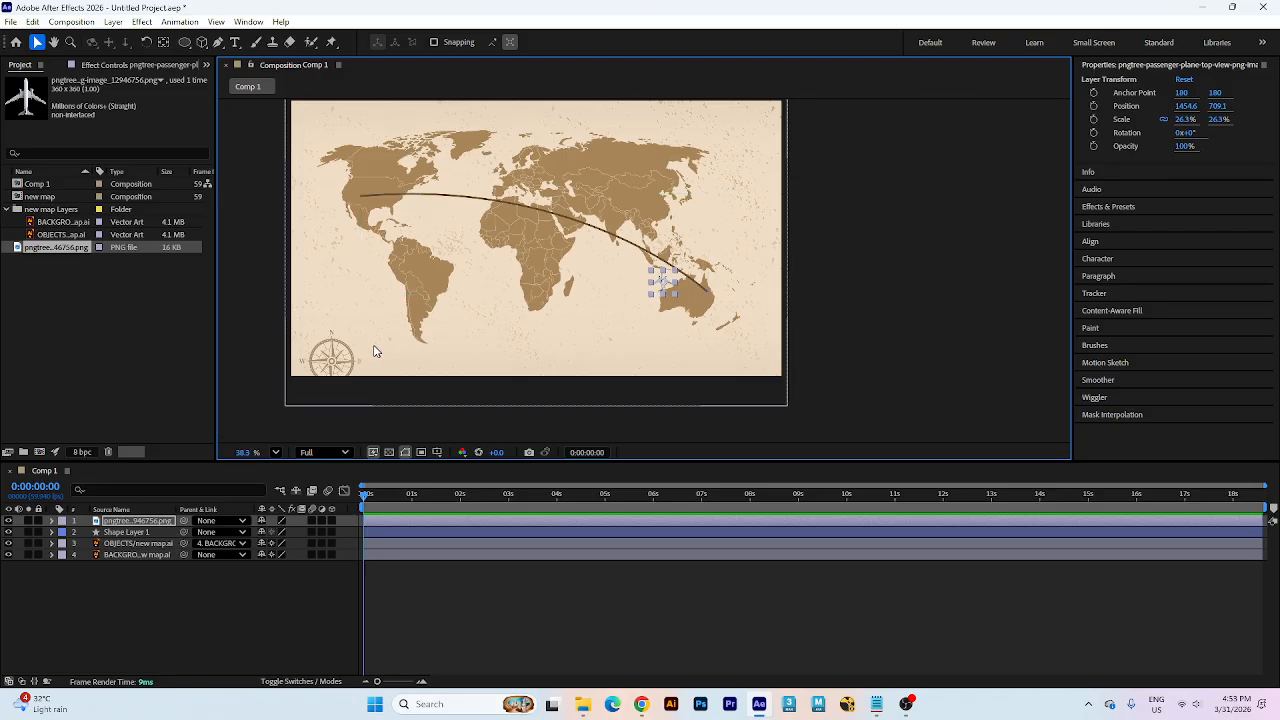
{"action": "scroll", "coordinate": [681, 287], "scroll_direction": "up", "scroll_amount": 5}
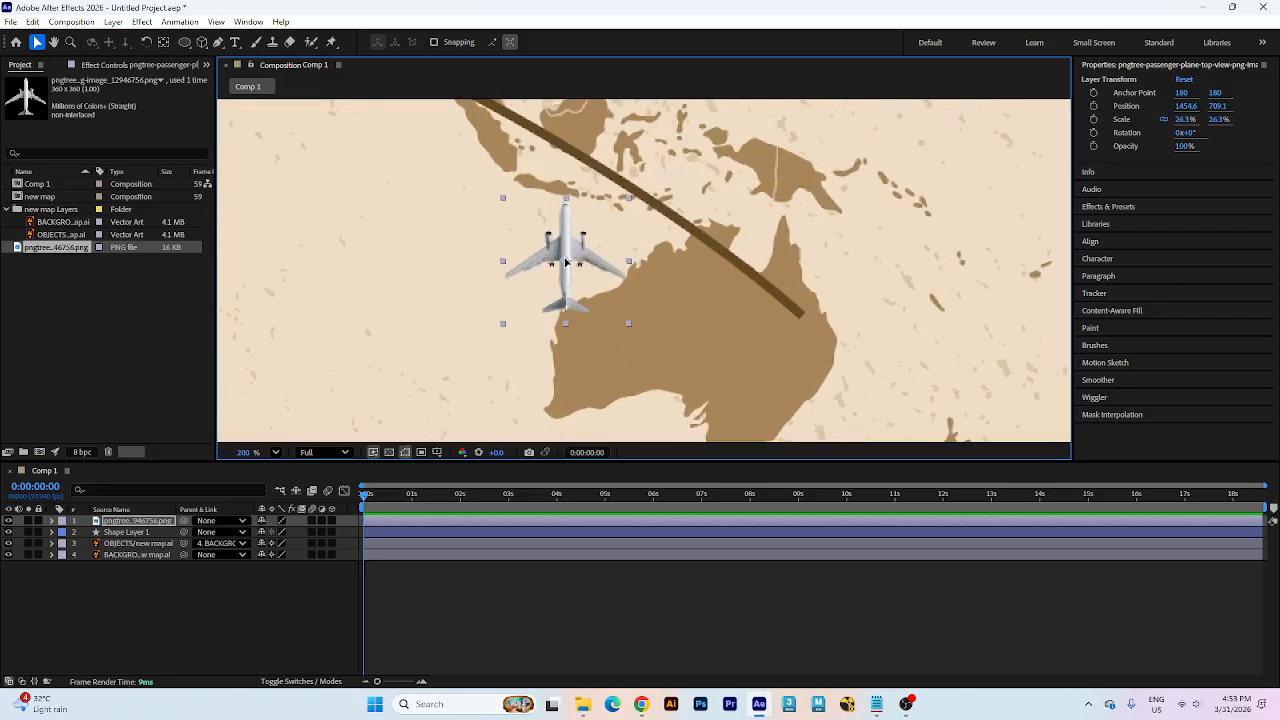
{"action": "left_click_drag", "start_coordinate": [571, 213], "coordinate": [516, 240]}
{"action": "left_click_drag", "start_coordinate": [519, 322], "coordinate": [724, 366]}
- Apply a Fill effect to the plane layer and color it with the dark brown sampled from the curved path
{"action": "left_click", "coordinate": [140, 22]}
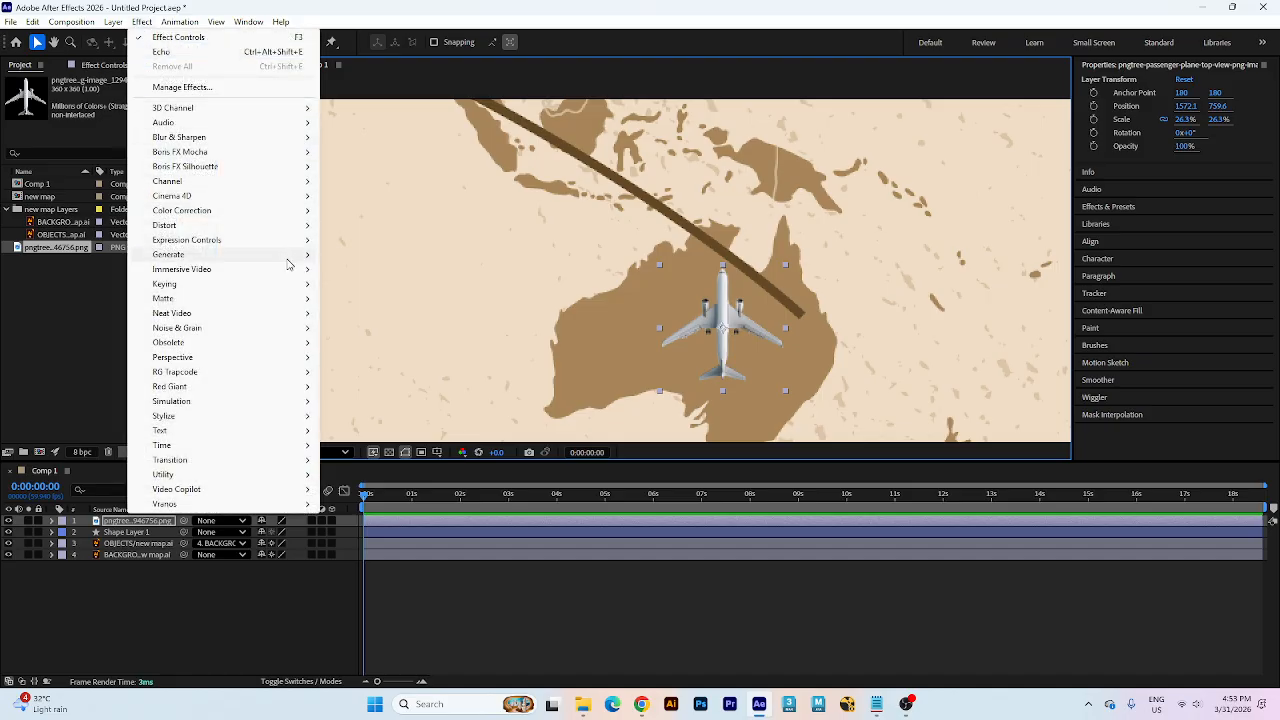
{"action": "mouse_move", "coordinate": [292, 256]}
{"action": "left_click", "coordinate": [347, 474]}
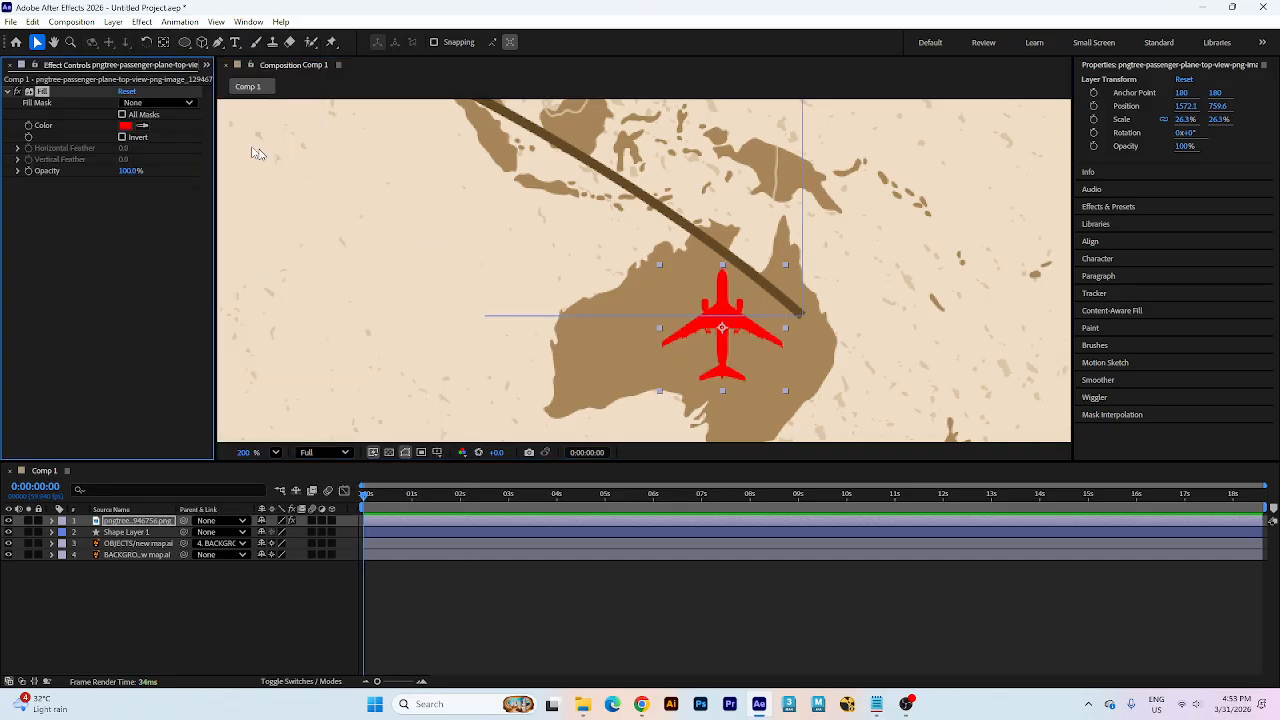
{"action": "left_click", "coordinate": [571, 138]}
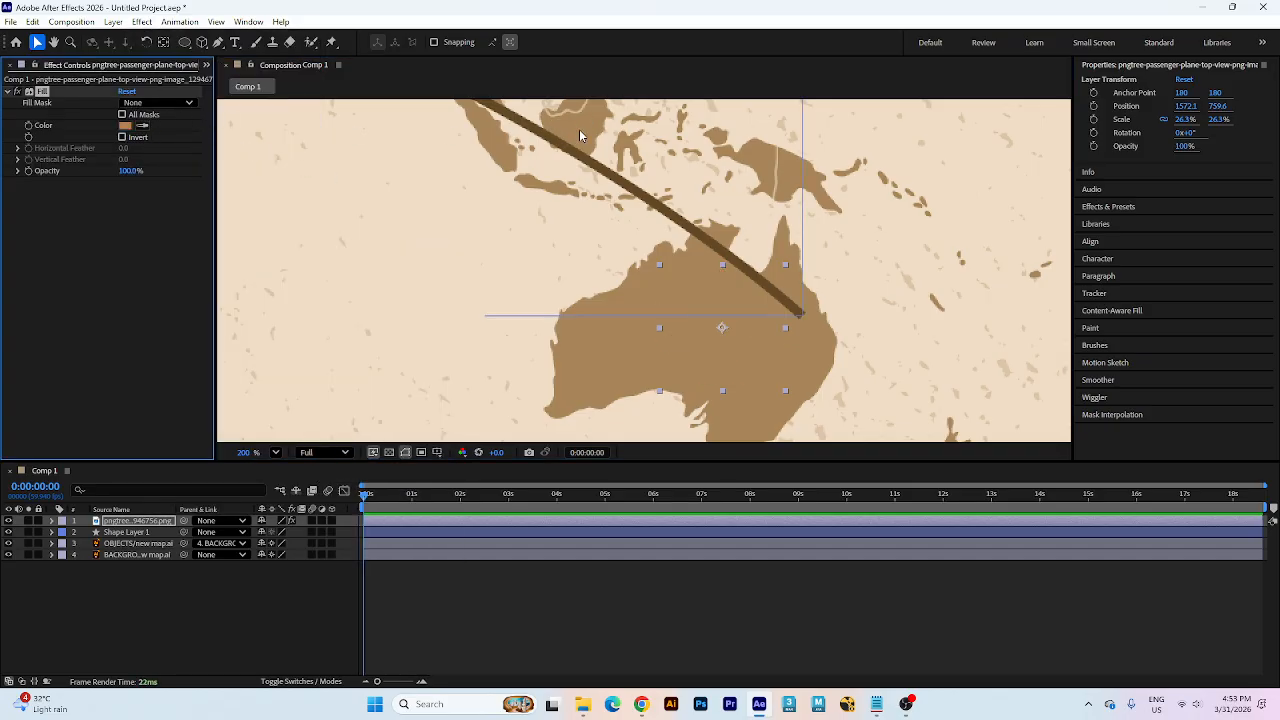
{"action": "left_click", "coordinate": [527, 135]}
{"action": "scroll", "coordinate": [722, 360], "scroll_direction": "down", "scroll_amount": 5}
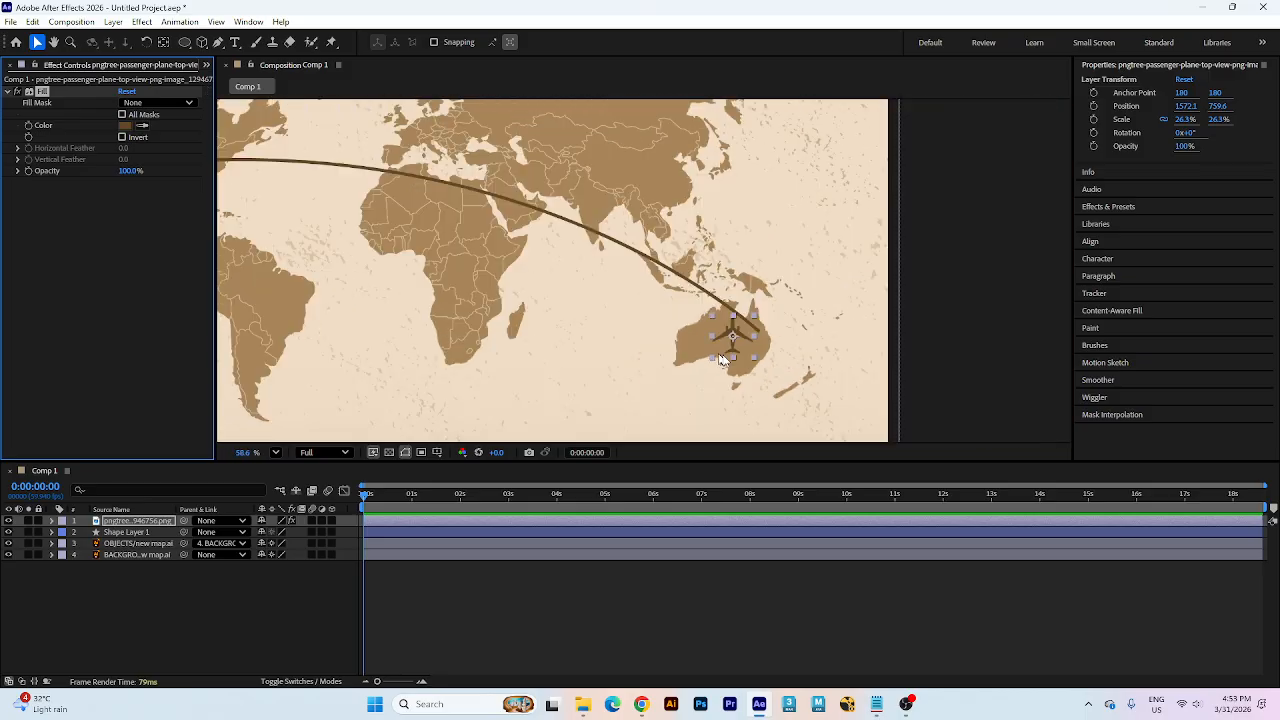
{"action": "scroll", "coordinate": [722, 360], "scroll_direction": "up", "scroll_amount": 4}
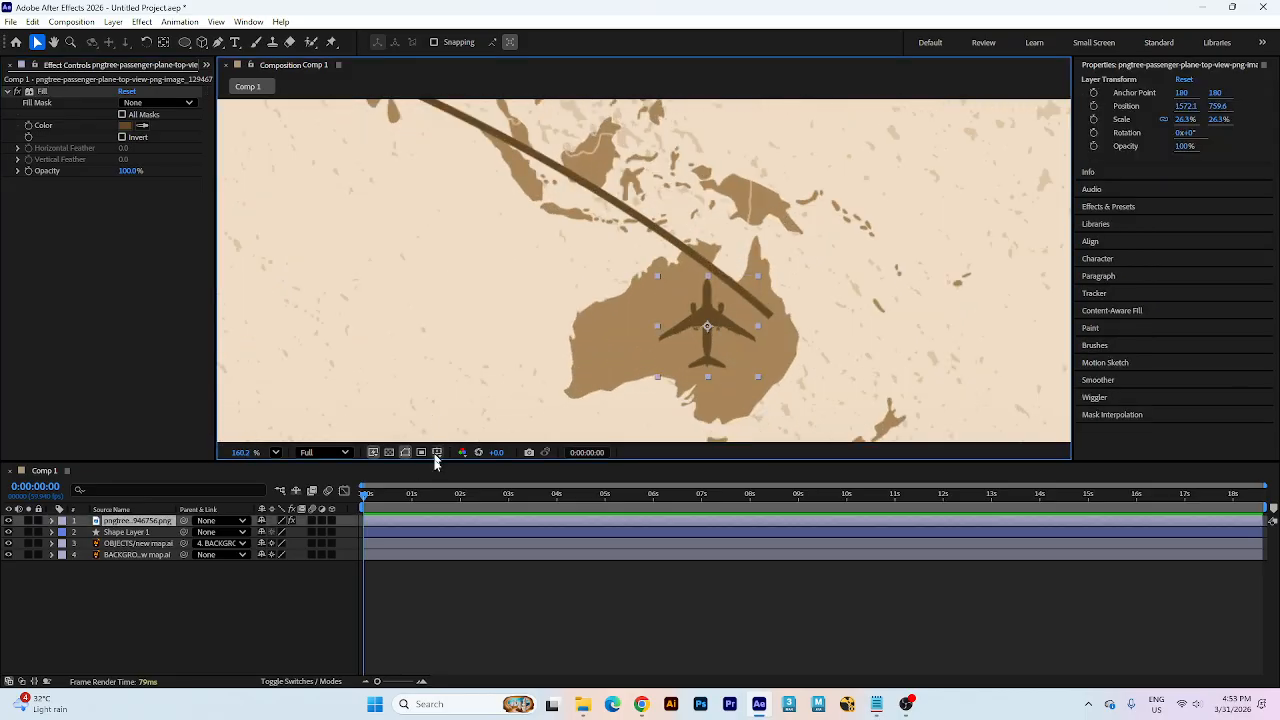
- Paste the curved path into the plane layer's Position property and preview the resulting flight across the map
{"action": "key", "text": "p"}
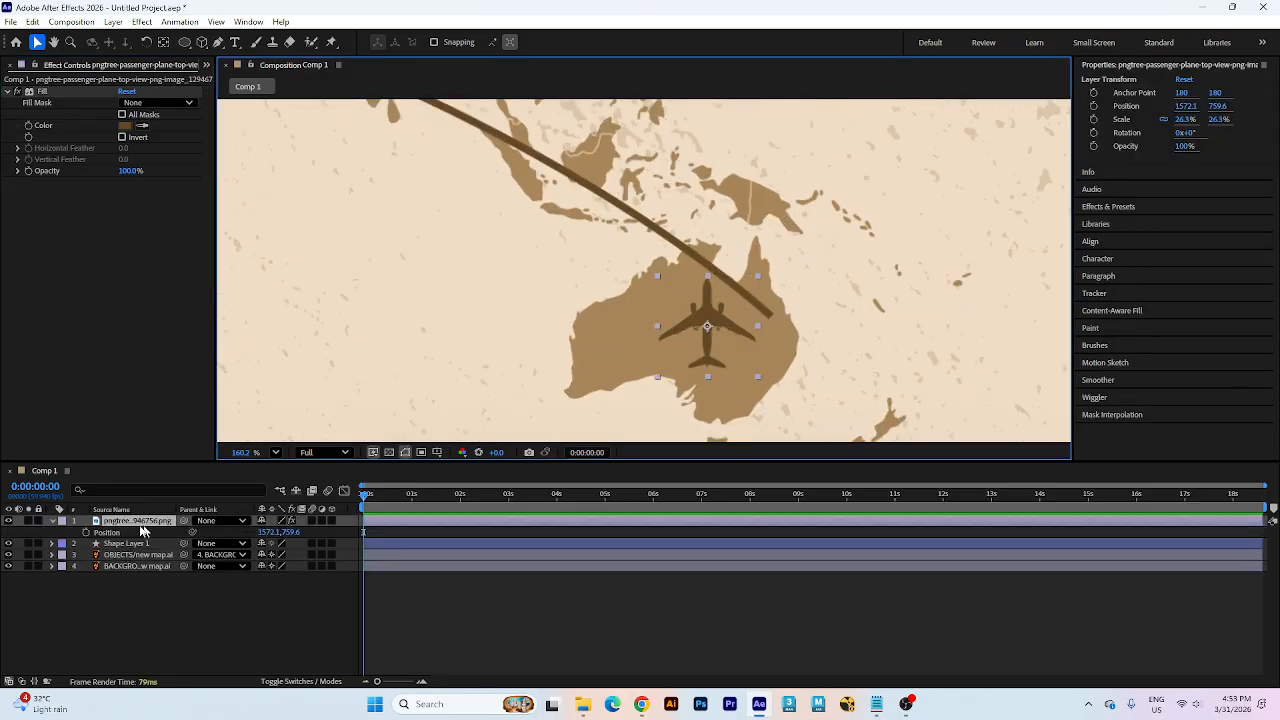
{"action": "left_click", "coordinate": [87, 532]}
{"action": "scroll", "coordinate": [770, 380], "scroll_direction": "down", "scroll_amount": 3}
{"action": "key", "text": "space"}
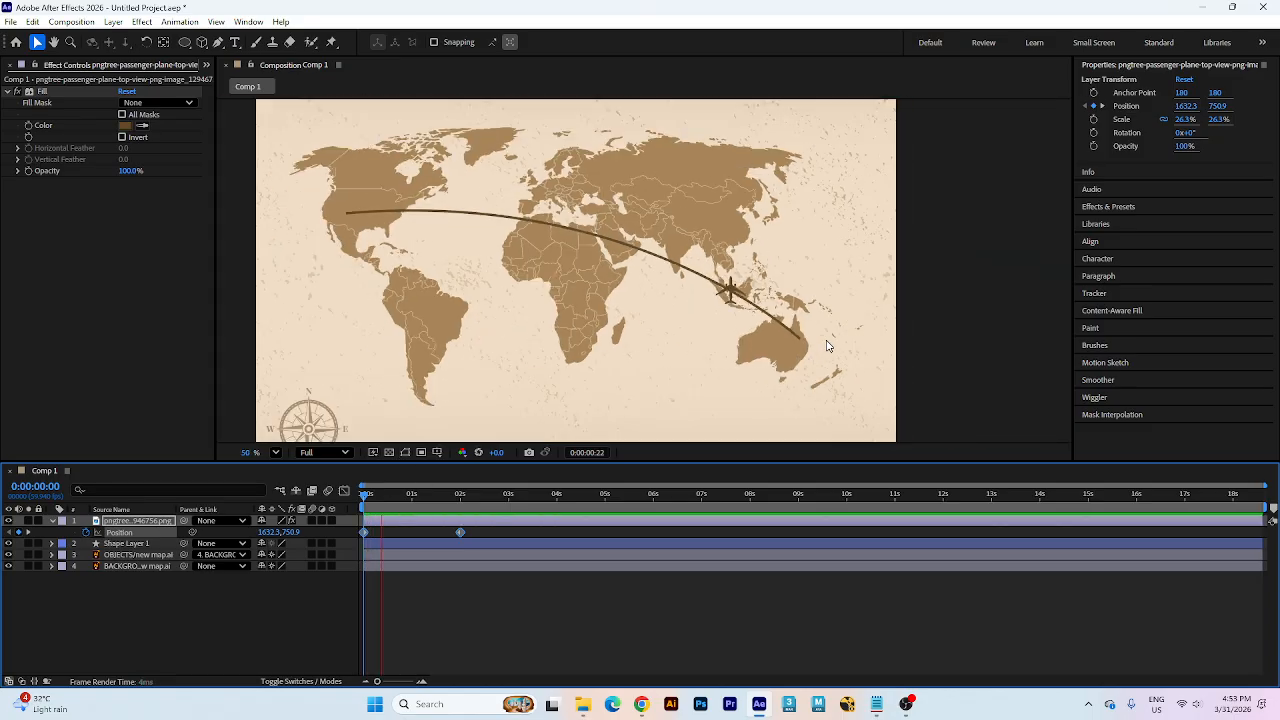
- Slow the flight by moving the plane's last Position keyframe to 0:00:07:44, and preview it
{"action": "scroll", "coordinate": [764, 385], "scroll_direction": "down", "scroll_amount": 2}
{"action": "left_click_drag", "start_coordinate": [460, 532], "coordinate": [737, 532]}
{"action": "key", "text": "space"}
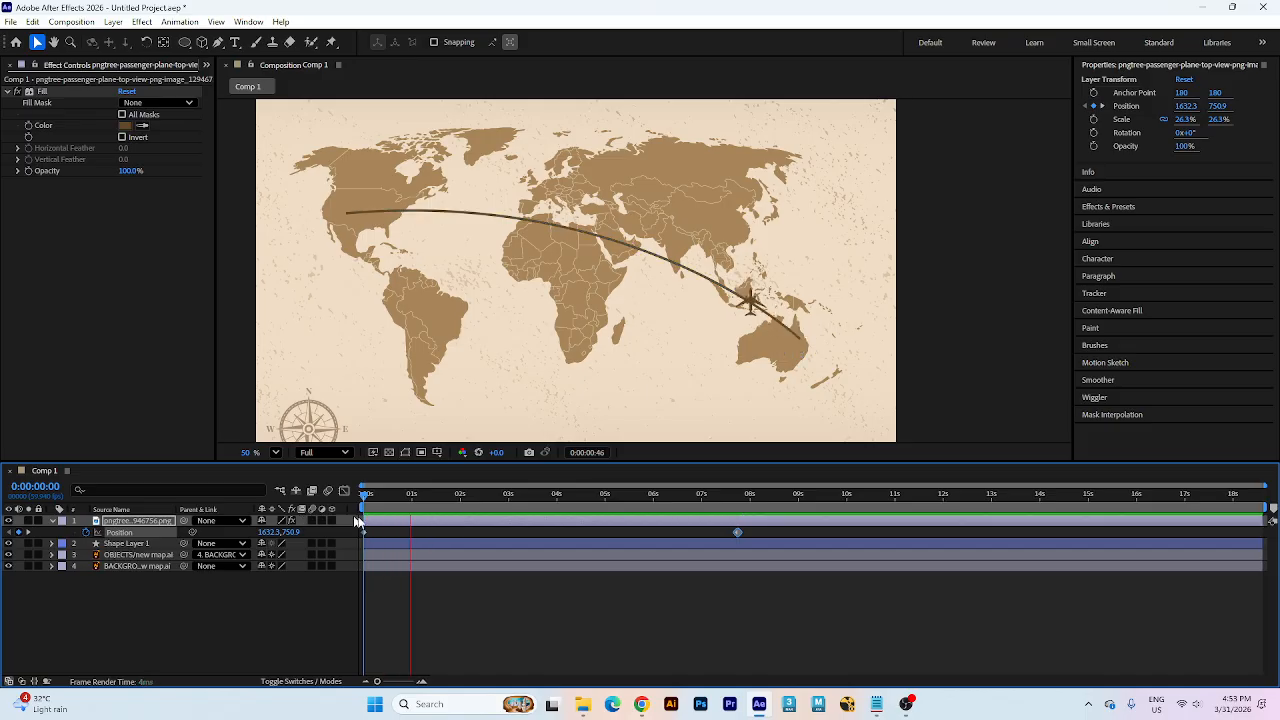
- Set the plane layer's Auto-Orientation to Orient Along Path
{"action": "right_click", "coordinate": [396, 520]}
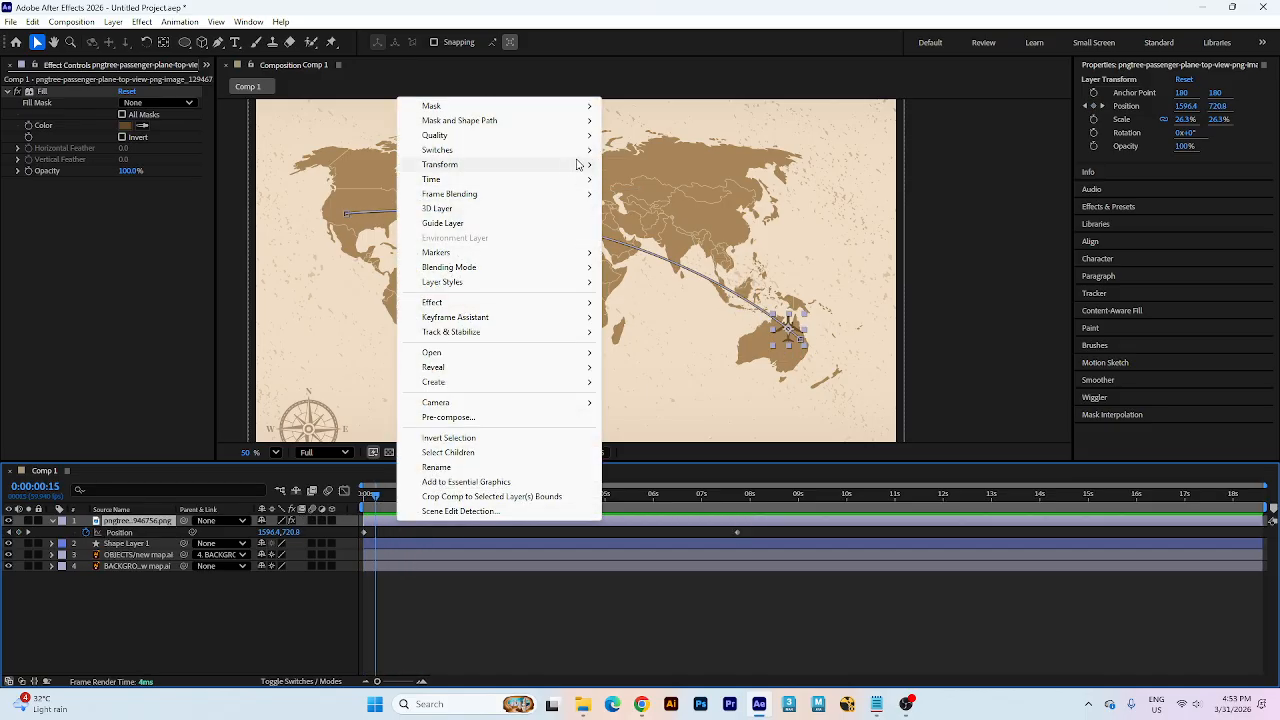
{"action": "mouse_move", "coordinate": [577, 164]}
{"action": "left_click", "coordinate": [706, 395]}
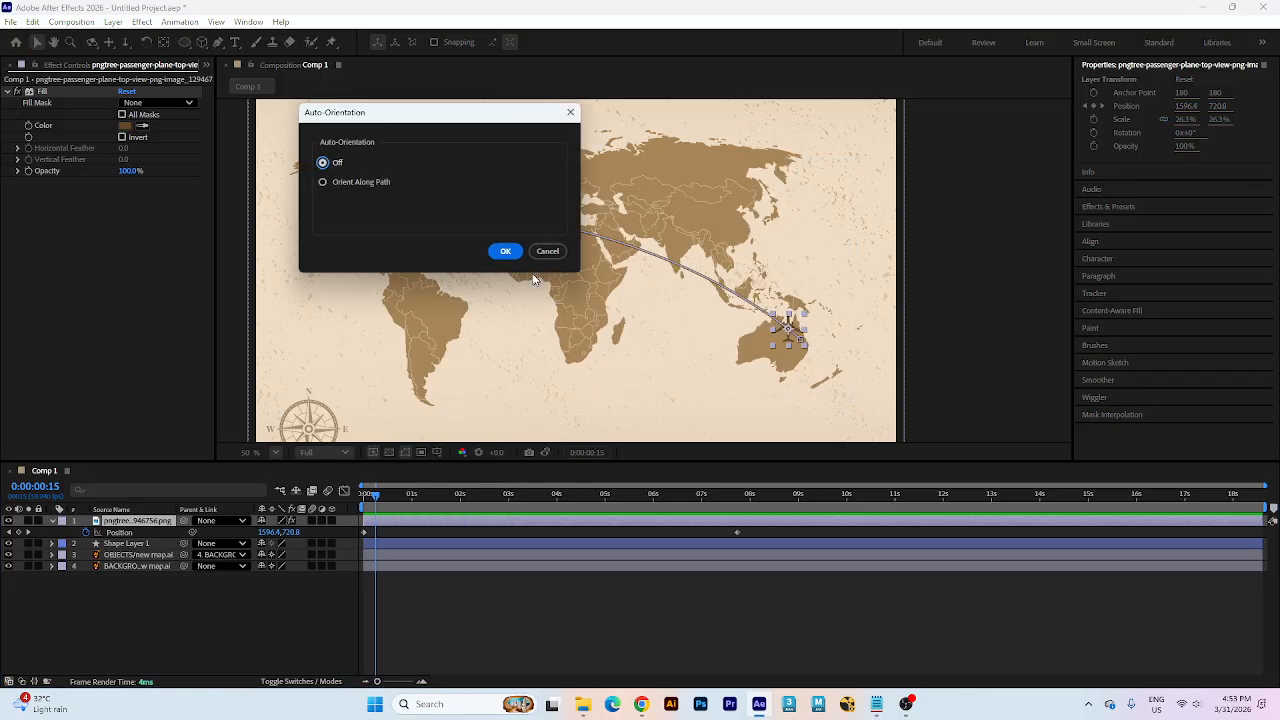
{"action": "left_click", "coordinate": [506, 251]}
{"action": "scroll", "coordinate": [806, 347], "scroll_direction": "up", "scroll_amount": 2}
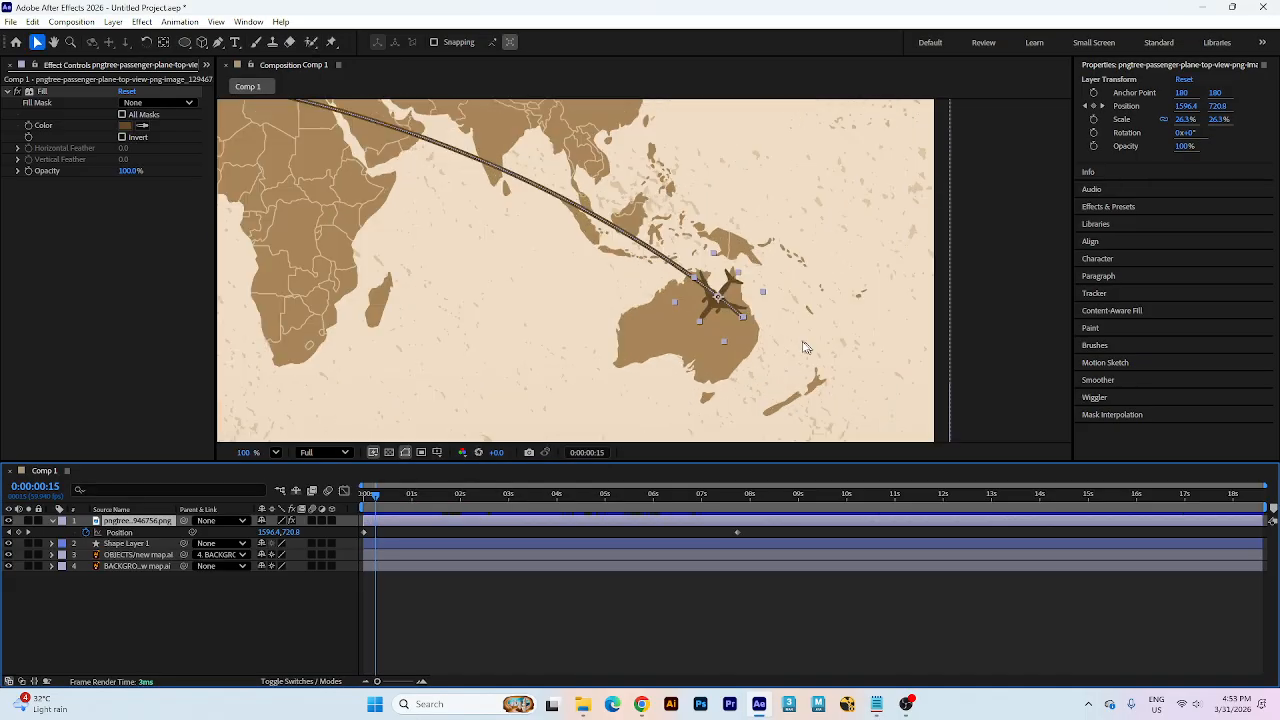
- Rotate the plane to about 91.6° so its nose points along the path, and preview the flight from the start
{"action": "left_click_drag", "start_coordinate": [380, 496], "coordinate": [416, 494]}
{"action": "scroll", "coordinate": [652, 265], "scroll_direction": "up", "scroll_amount": 5}
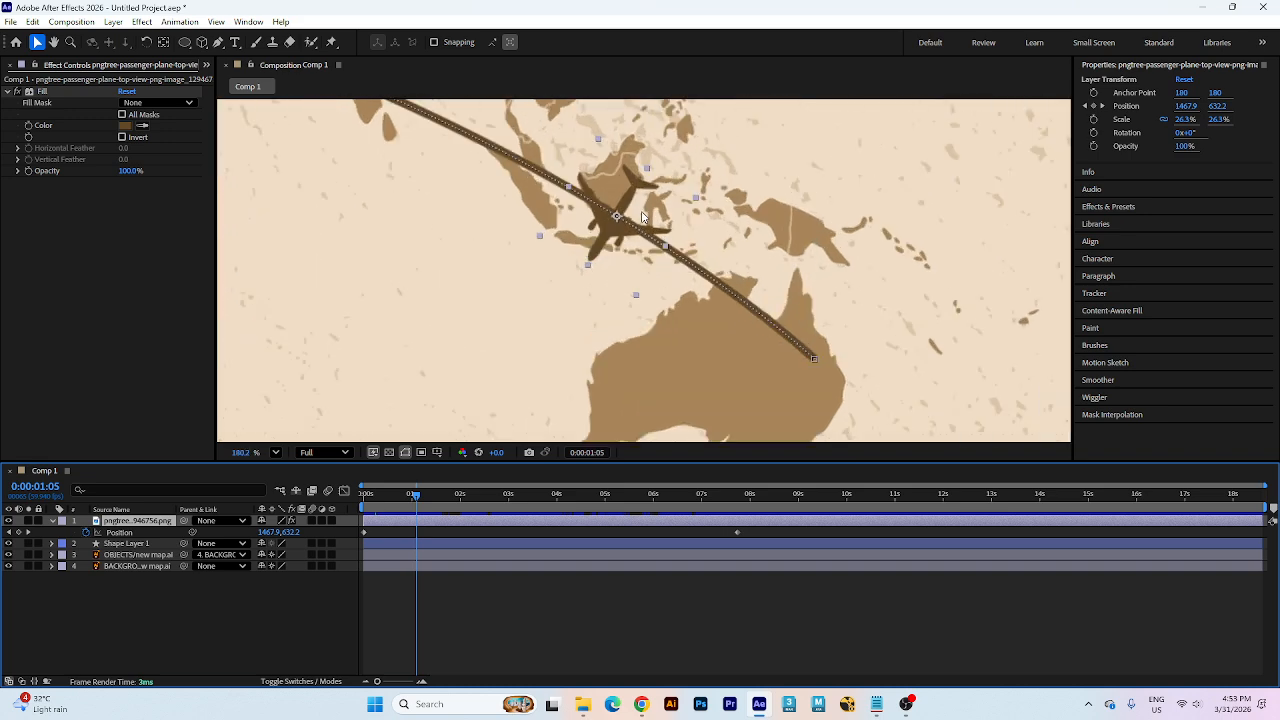
{"action": "key", "text": "w"}
{"action": "left_click_drag", "start_coordinate": [640, 207], "coordinate": [657, 288]}
{"action": "key", "text": "v"}
{"action": "scroll", "coordinate": [602, 340], "scroll_direction": "down", "scroll_amount": 8}
{"action": "left_click_drag", "start_coordinate": [452, 497], "coordinate": [363, 497]}
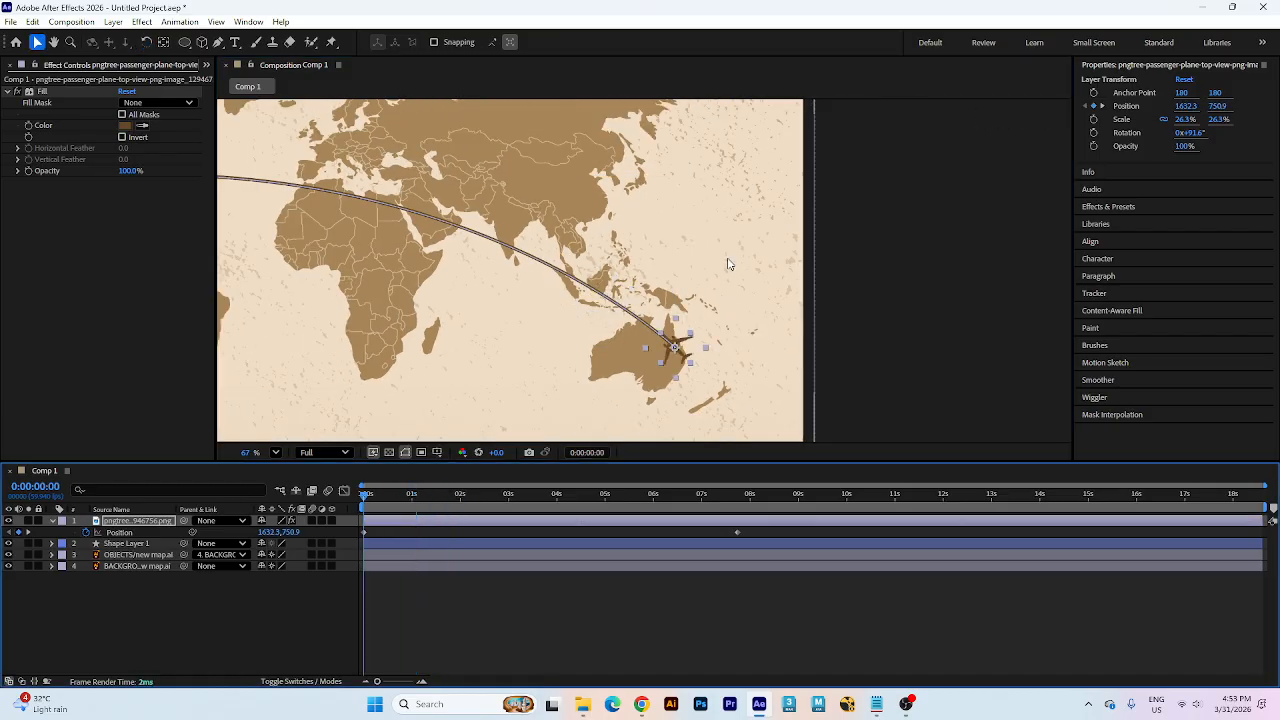
{"action": "scroll", "coordinate": [760, 272], "scroll_direction": "down", "scroll_amount": 3}
{"action": "left_click_drag", "start_coordinate": [762, 272], "coordinate": [852, 269]}
{"action": "key", "text": "space"}
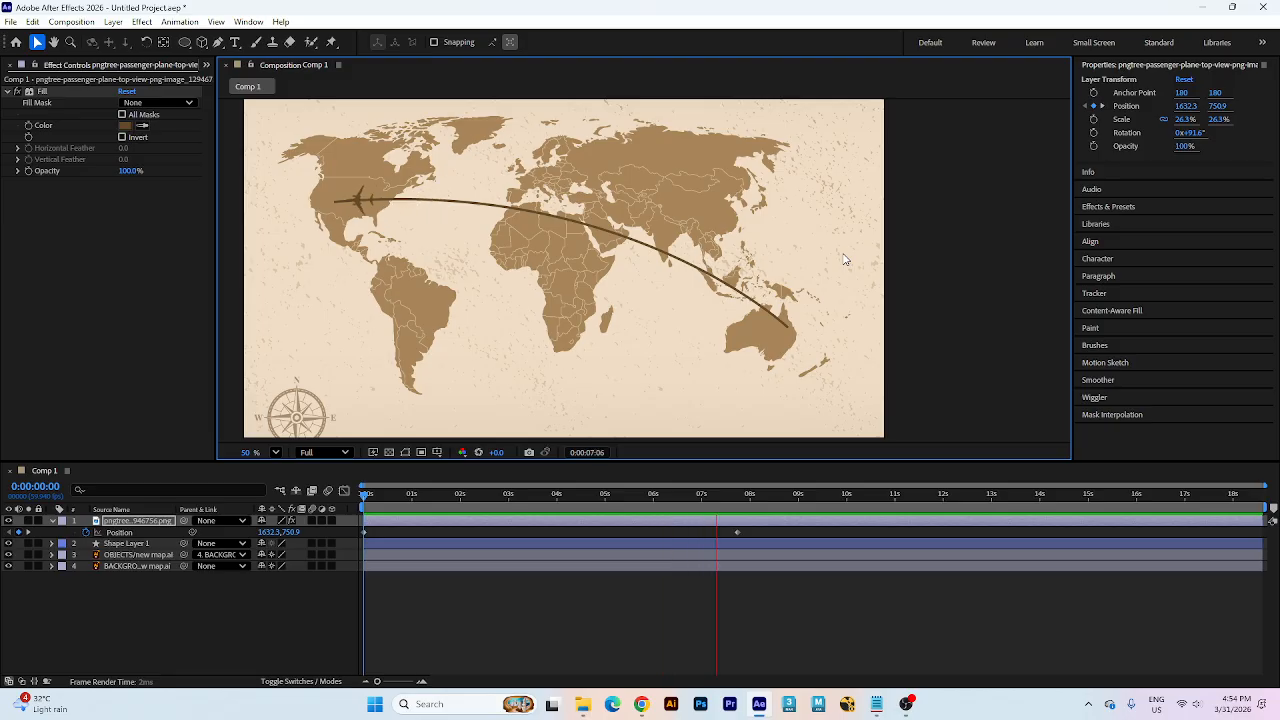
- Apply Easy Ease to both Position keyframes of the plane and preview the flight
{"action": "left_click_drag", "start_coordinate": [764, 524], "coordinate": [328, 546]}
{"action": "left_click_drag", "start_coordinate": [468, 497], "coordinate": [330, 514]}
{"action": "key", "text": "space"}
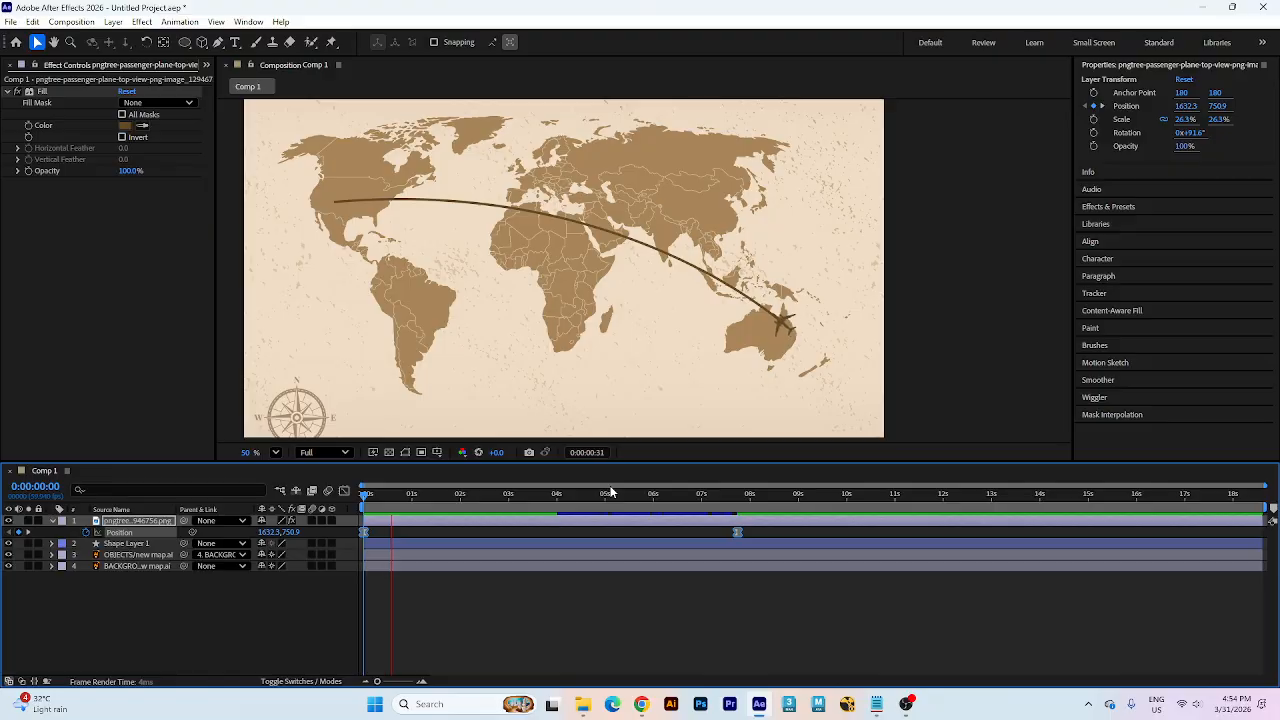
- Examine the plane's alignment with the Australian end of the path over the first 0:00:01:12 of the animation
{"action": "left_click", "coordinate": [546, 590]}
{"action": "scroll", "coordinate": [784, 298], "scroll_direction": "up", "scroll_amount": 8}
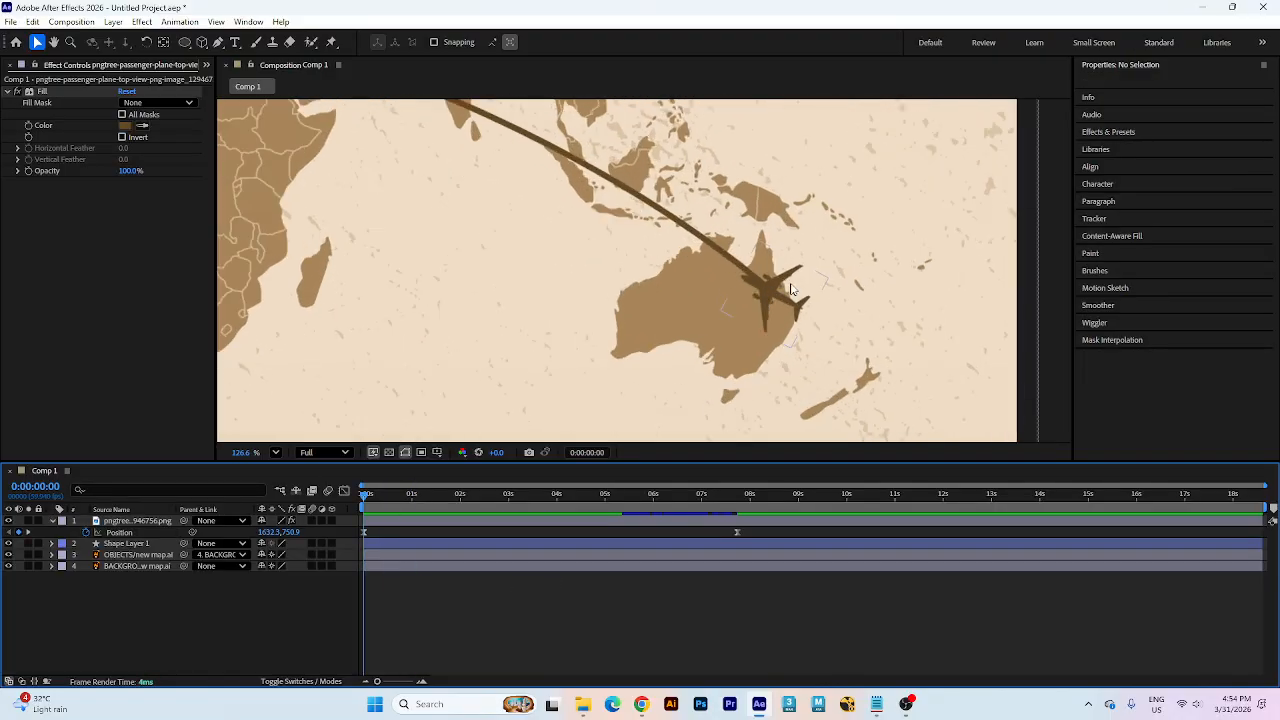
{"action": "key", "text": "Page_Down"}
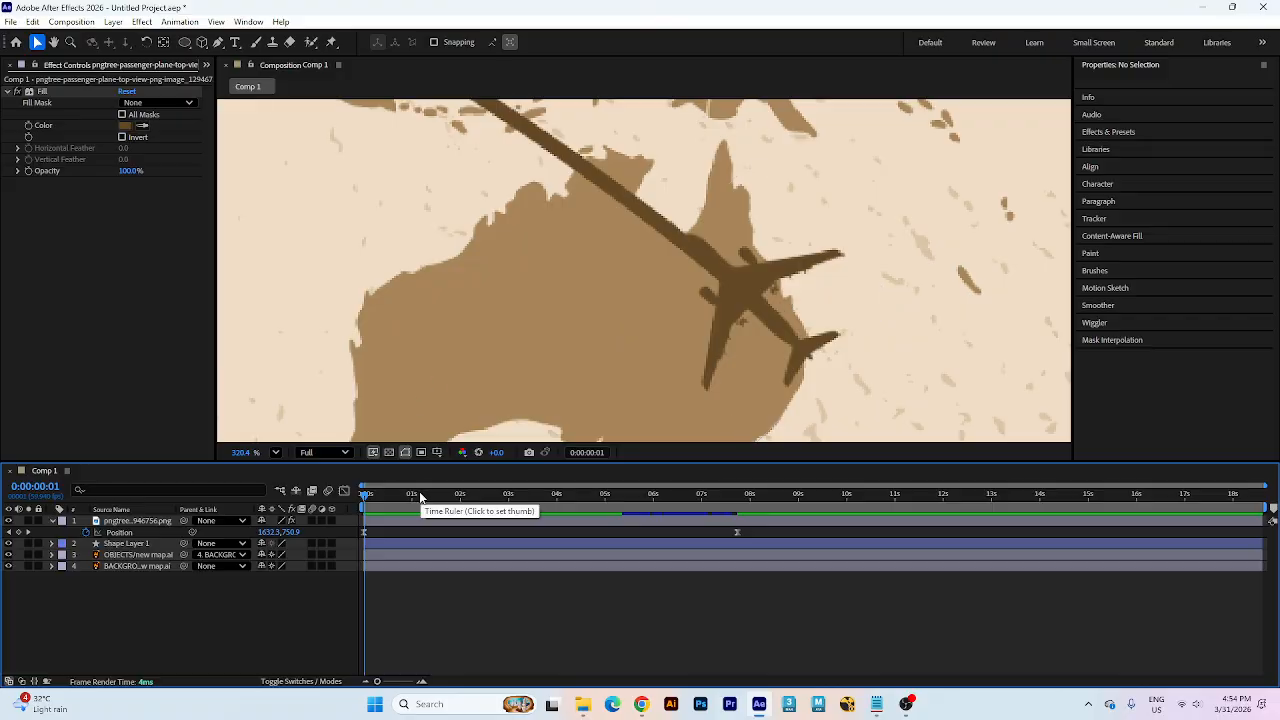
{"action": "scroll", "coordinate": [643, 365], "scroll_direction": "down", "scroll_amount": 3}
{"action": "scroll", "coordinate": [643, 365], "scroll_direction": "down", "scroll_amount": 5}
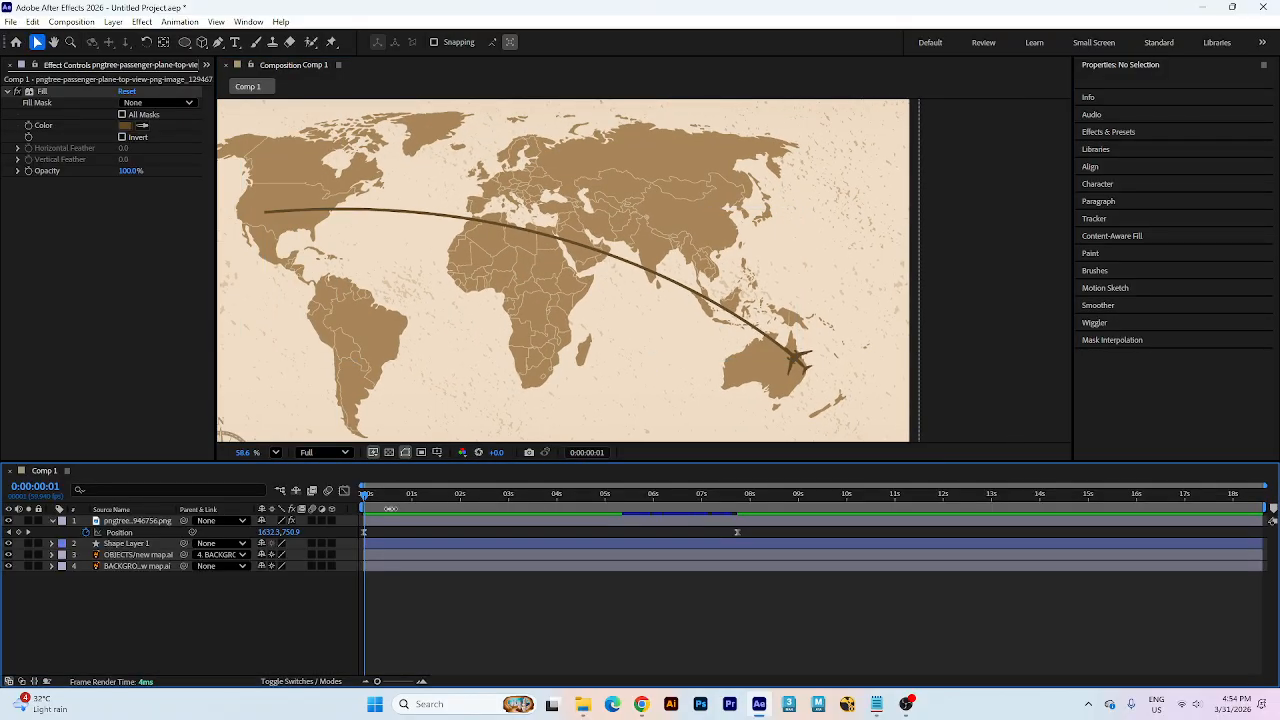
{"action": "left_click", "coordinate": [389, 500]}
{"action": "left_click_drag", "start_coordinate": [389, 500], "coordinate": [421, 497]}
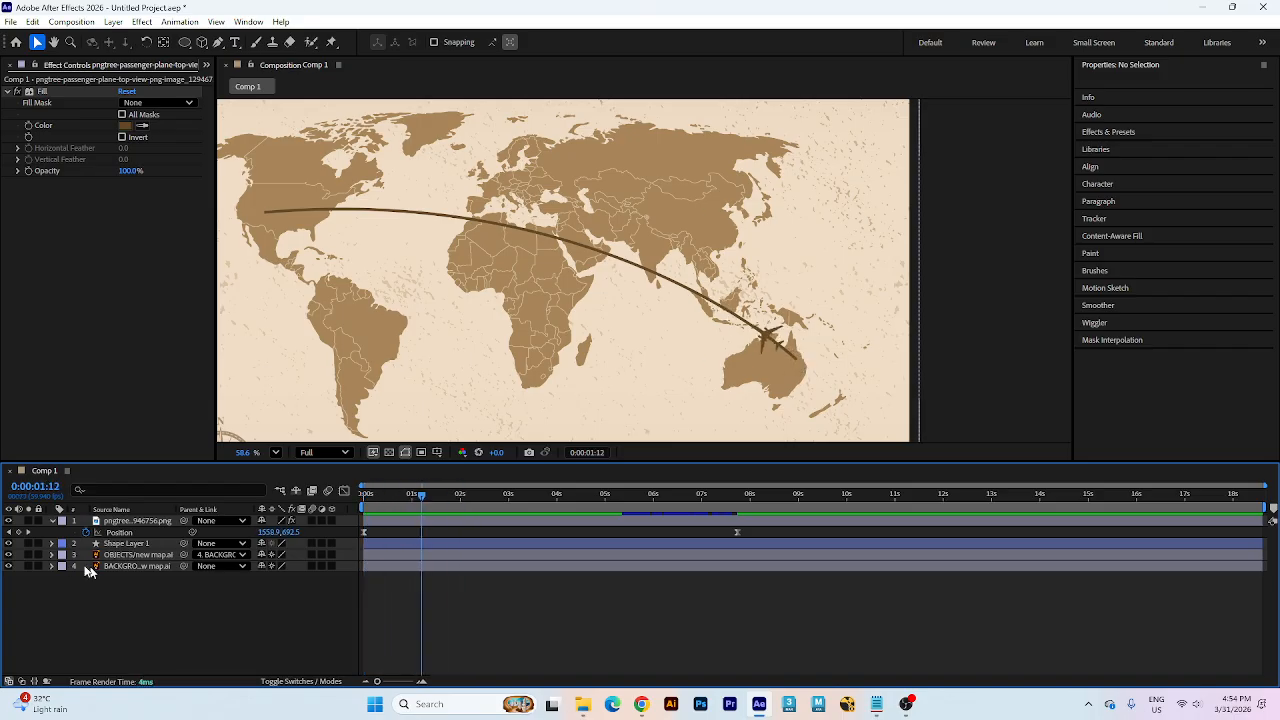
- Collapse the plane layer, add Trim Paths to Shape Layer 1 and expand the Trim Paths 1 settings
{"action": "left_click", "coordinate": [52, 521]}
{"action": "left_click", "coordinate": [57, 532]}
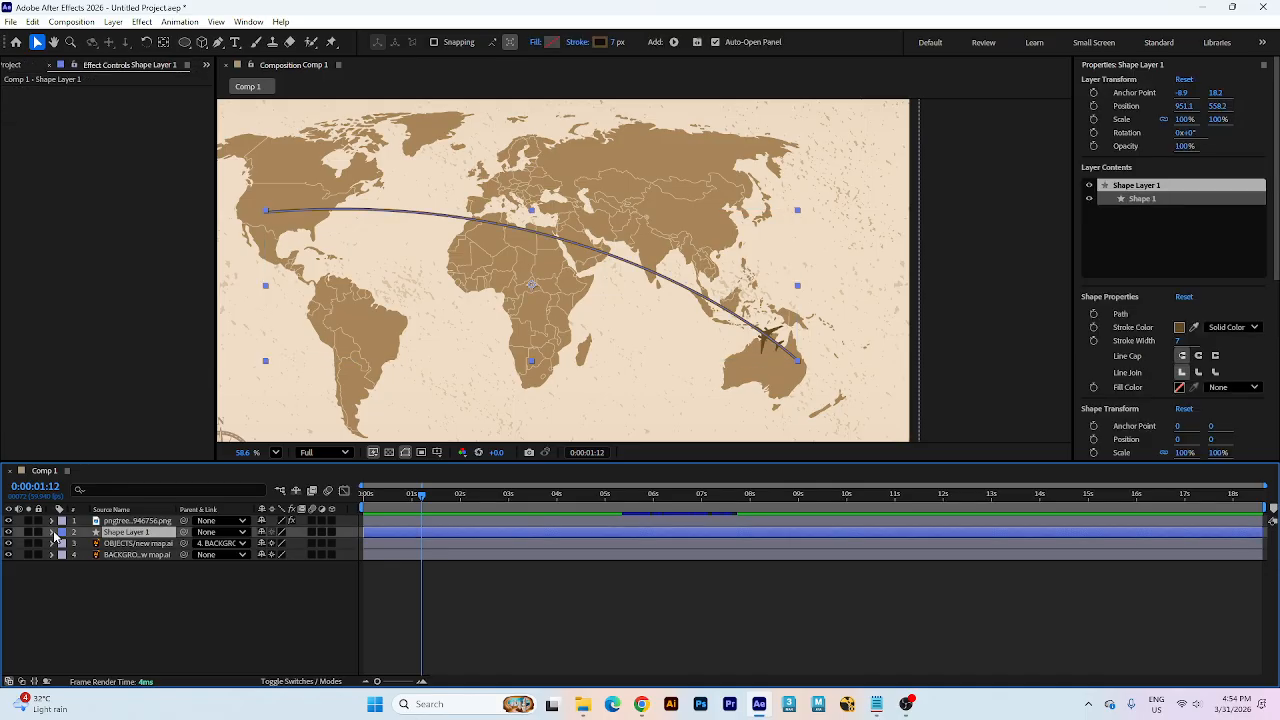
{"action": "left_click", "coordinate": [52, 532]}
{"action": "left_click", "coordinate": [340, 543]}
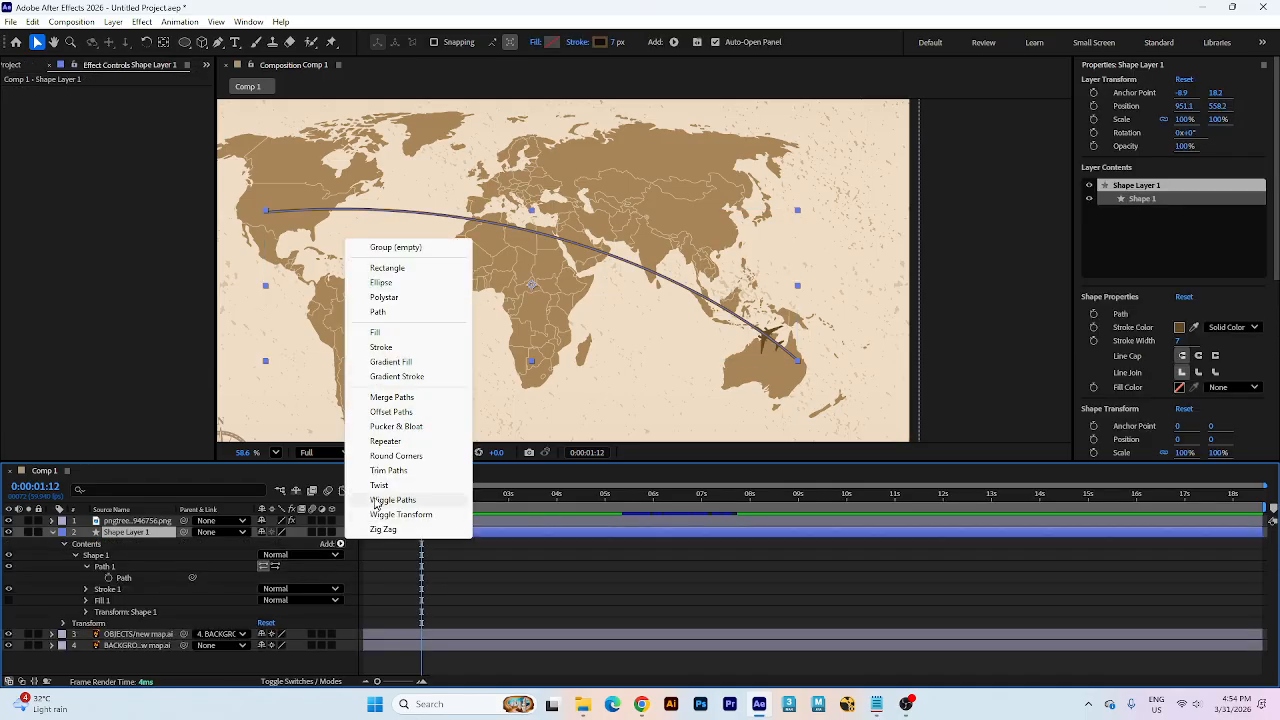
{"action": "left_click", "coordinate": [395, 471]}
{"action": "left_click", "coordinate": [77, 624]}
{"action": "left_click", "coordinate": [76, 623]}
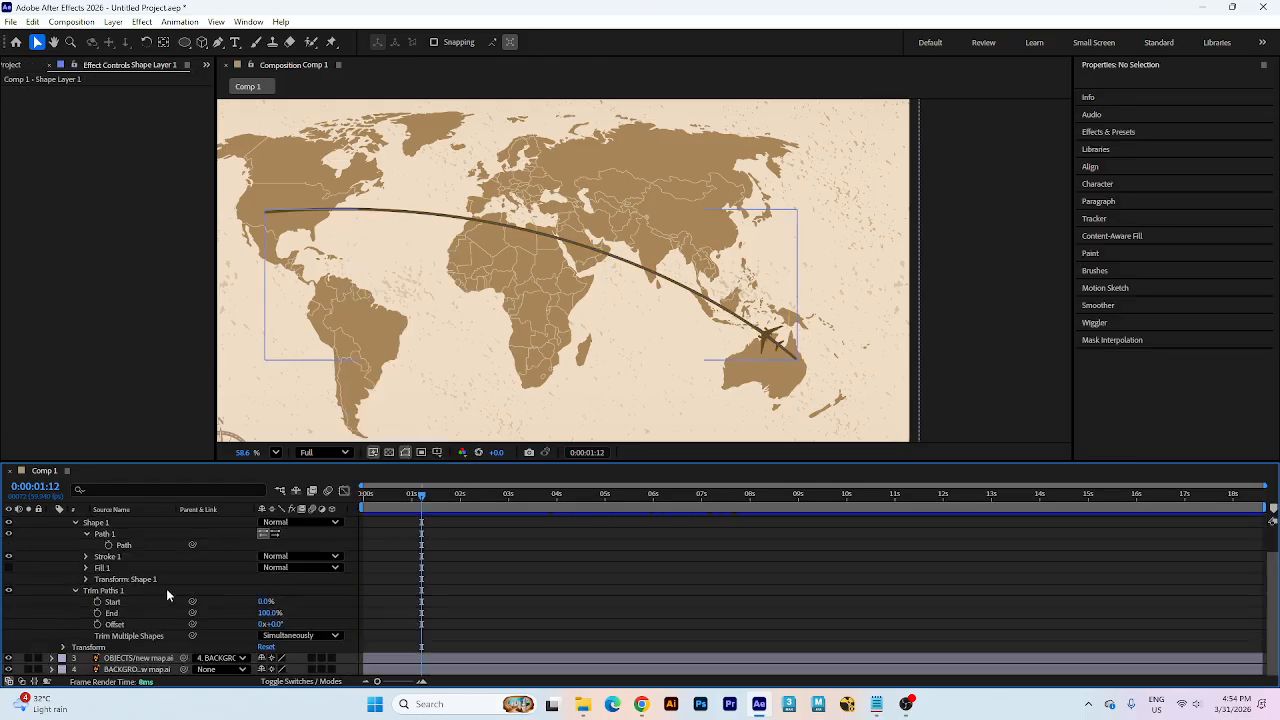
- Set the Trim Paths End to 0% with a keyframe and place that keyframe at the start of the timeline
{"action": "left_click_drag", "start_coordinate": [272, 620], "coordinate": [172, 622]}
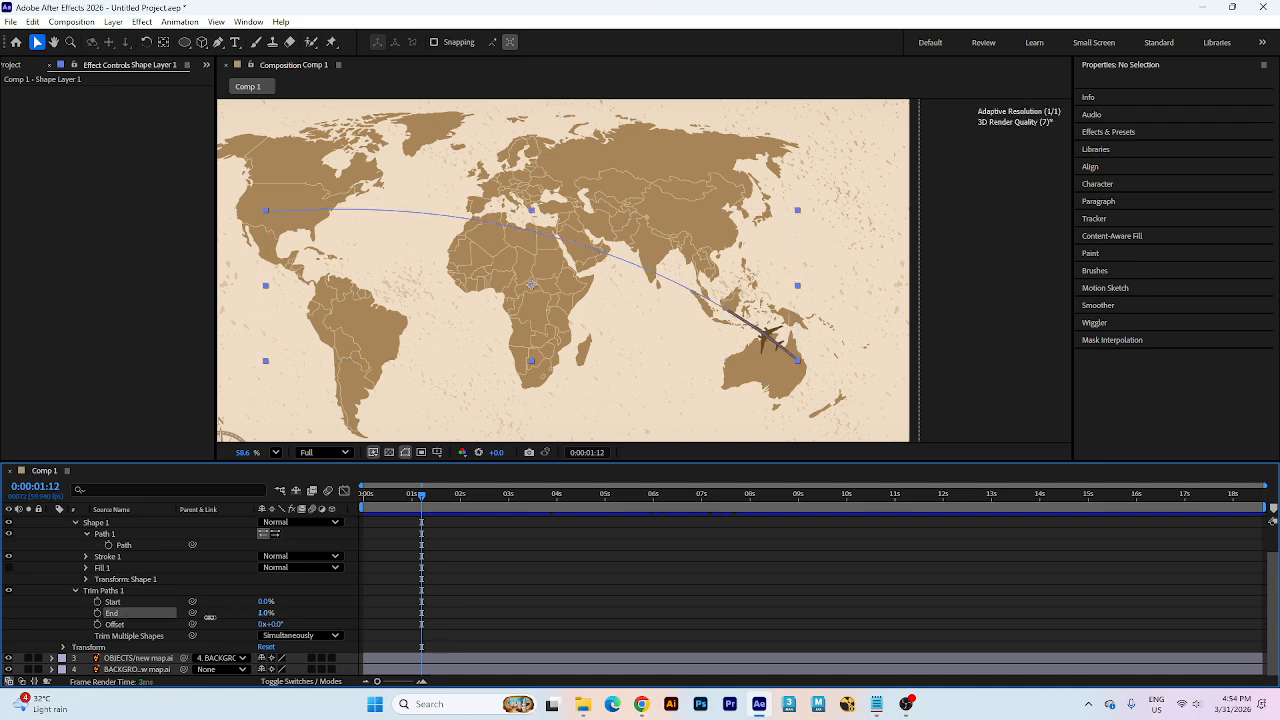
{"action": "left_click", "coordinate": [98, 614]}
{"action": "scroll", "coordinate": [455, 507], "scroll_direction": "up", "scroll_amount": 1}
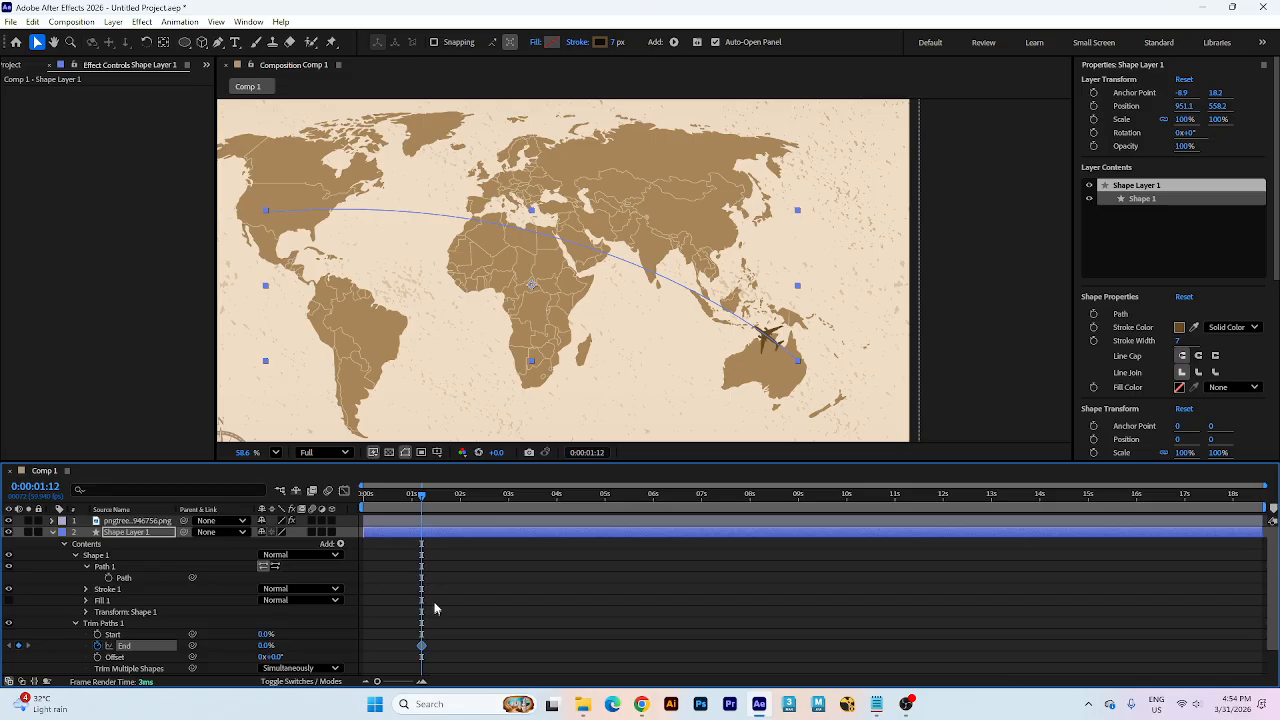
{"action": "scroll", "coordinate": [435, 608], "scroll_direction": "down", "scroll_amount": 1}
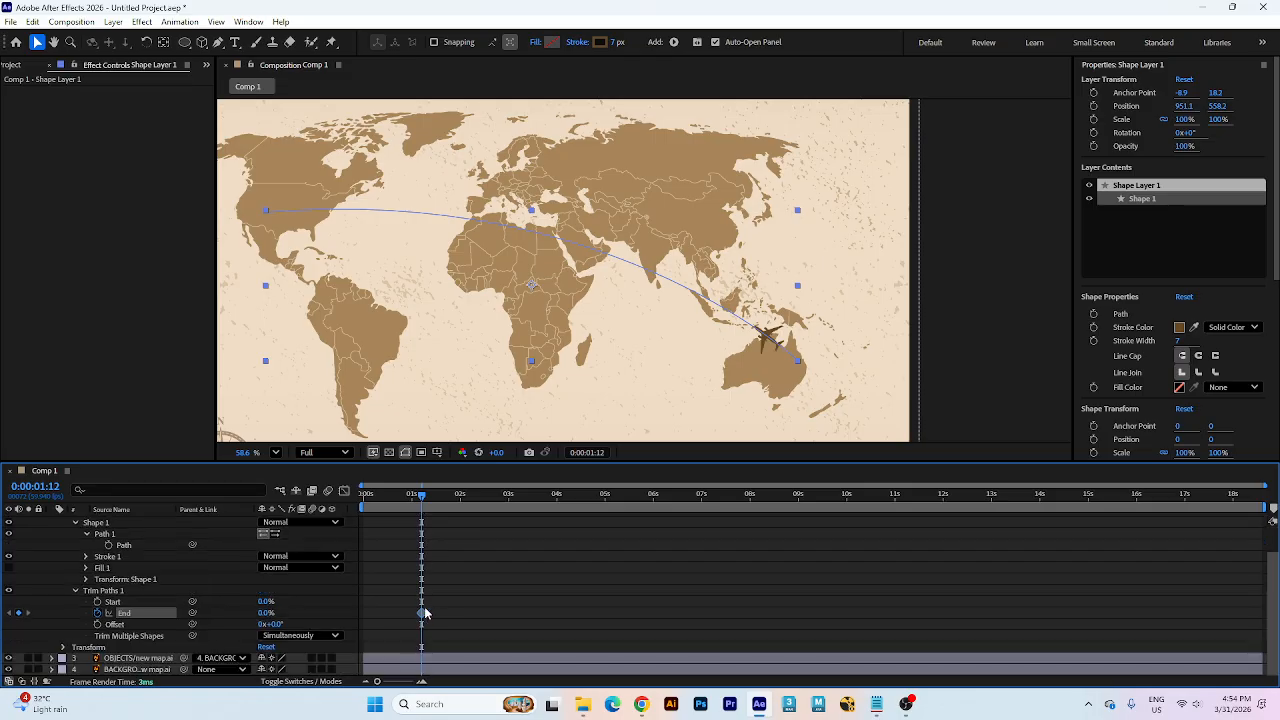
{"action": "scroll", "coordinate": [399, 499], "scroll_direction": "up", "scroll_amount": 1}
- Keyframe the Trim Paths End at 100% at 0:00:07:44, in line with the plane's last Position keyframe, and preview from the start
{"action": "left_click", "coordinate": [400, 522]}
{"action": "key", "text": "p"}
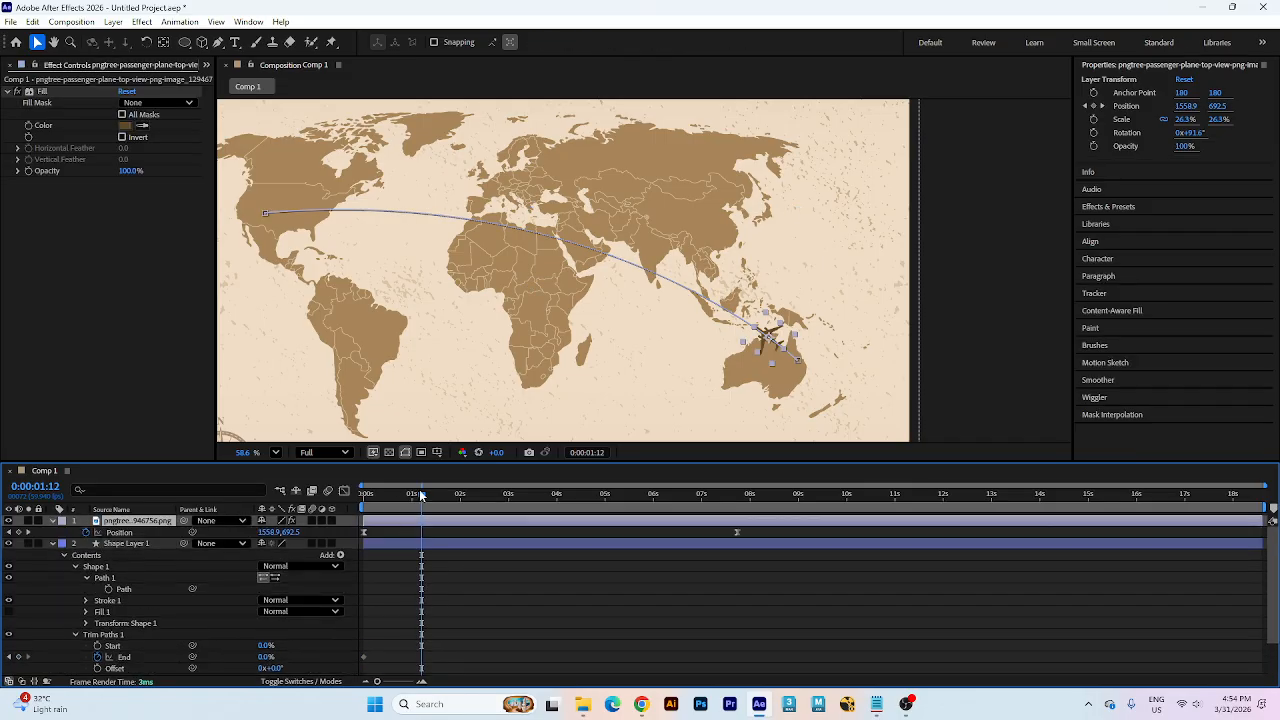
{"action": "left_click_drag", "start_coordinate": [421, 494], "coordinate": [733, 585]}
{"action": "scroll", "coordinate": [728, 605], "scroll_direction": "down", "scroll_amount": 1}
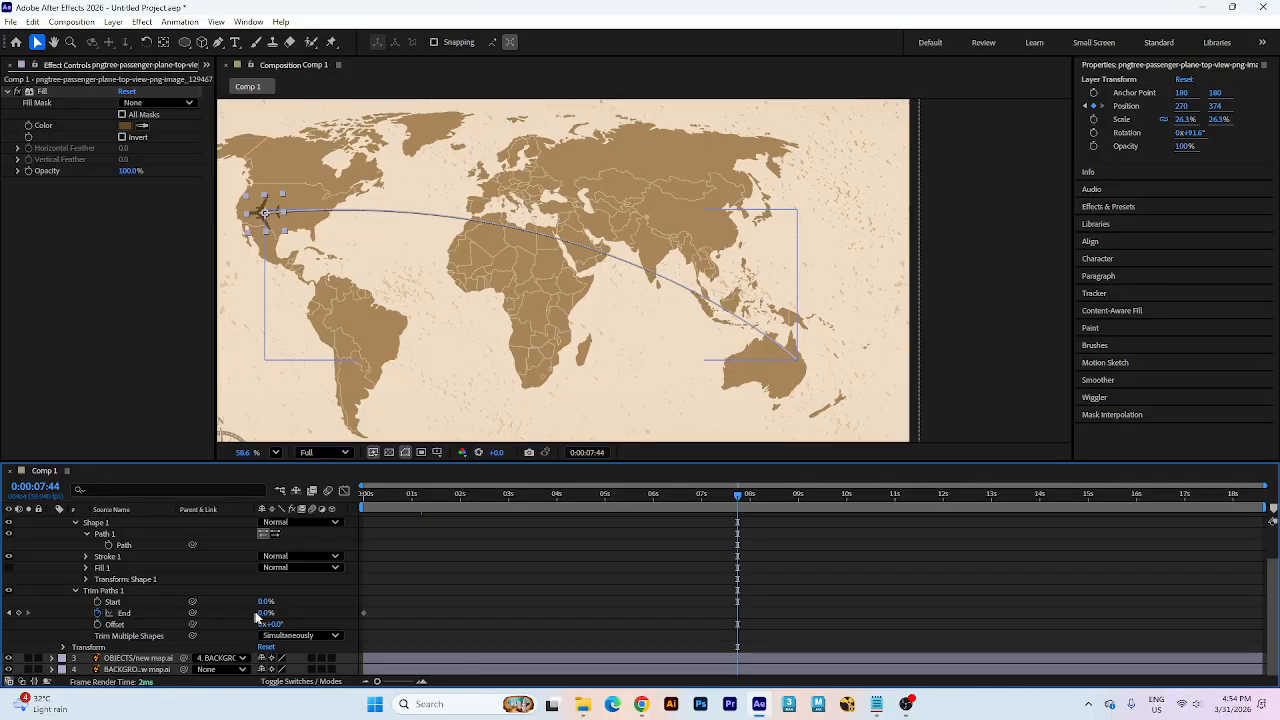
{"action": "left_click_drag", "start_coordinate": [264, 613], "coordinate": [376, 611]}
{"action": "left_click_drag", "start_coordinate": [430, 496], "coordinate": [314, 520]}
{"action": "key", "text": "space"}
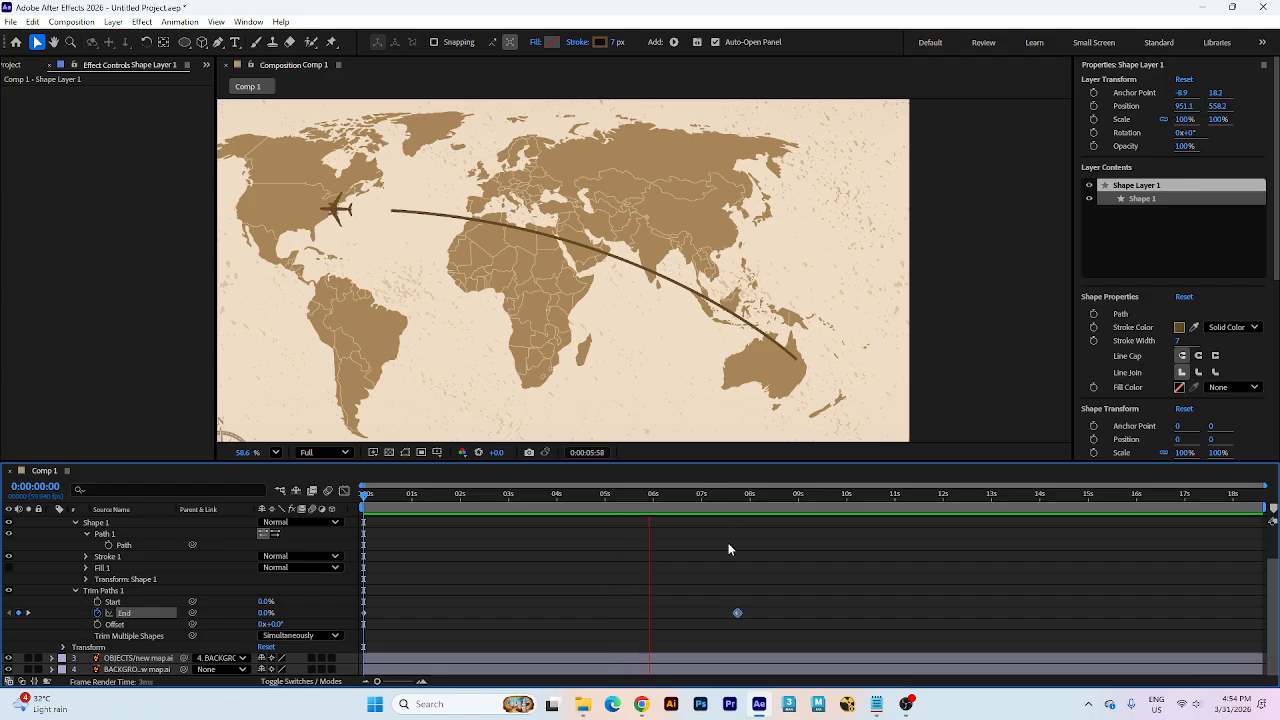
{"action": "key", "text": "space"}
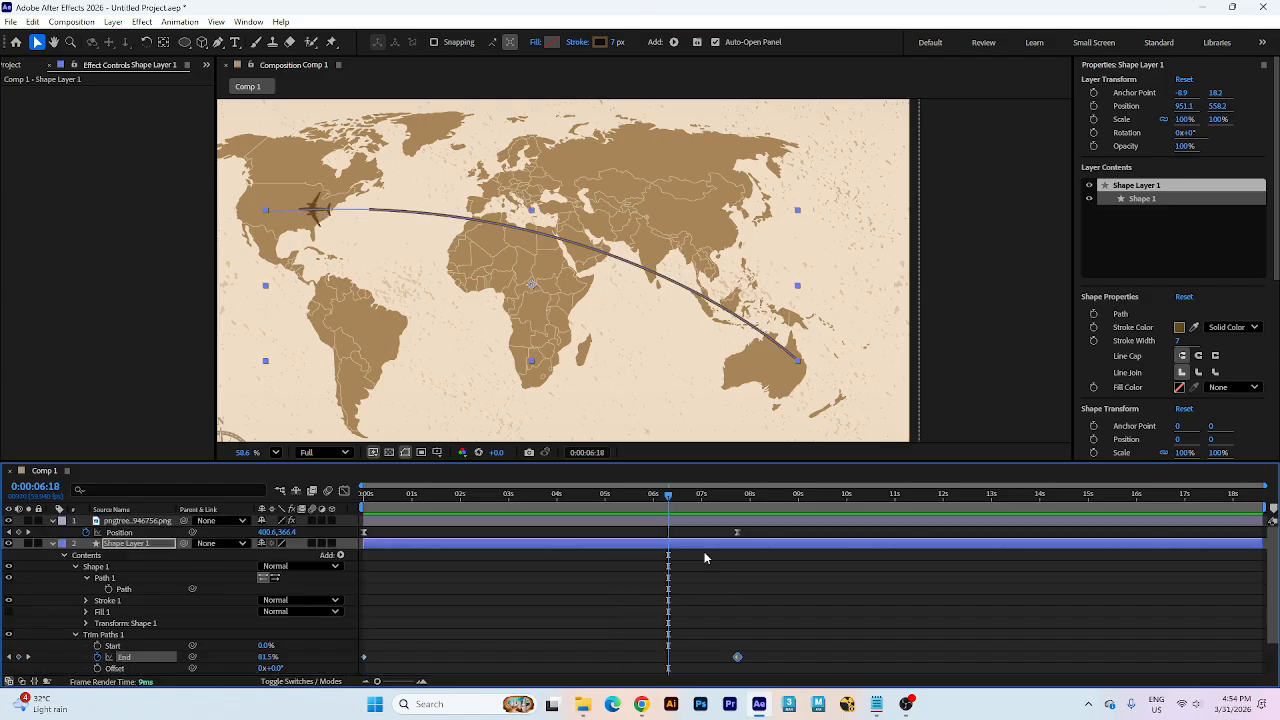
- Collapse the shape layer's contents and reveal only the keyframed properties of the plane layer and Shape Layer 1
{"action": "left_click", "coordinate": [52, 544]}
{"action": "left_click", "coordinate": [131, 583]}
{"action": "left_click", "coordinate": [124, 545]}
{"action": "left_click", "coordinate": [133, 523], "text": "ctrl"}
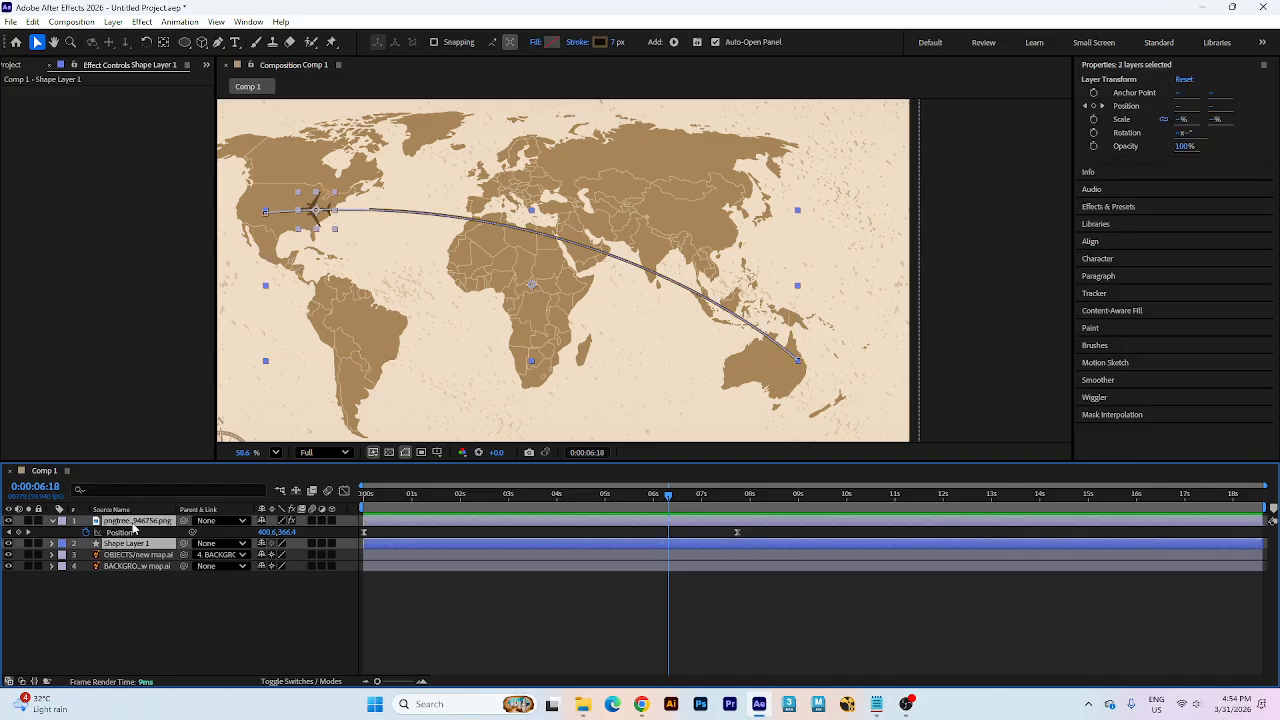
{"action": "key", "text": "u"}
{"action": "left_click", "coordinate": [716, 625]}
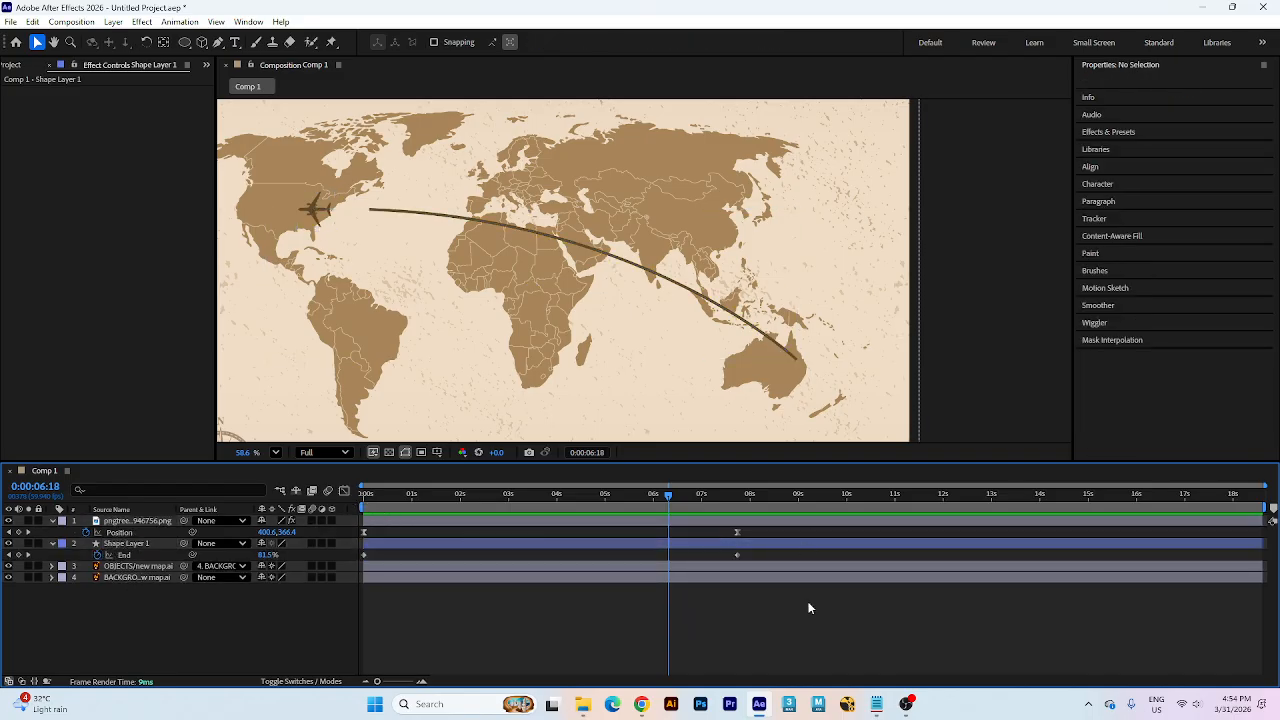
- Apply Easy Ease to both Trim Paths End keyframes and preview the line drawing along with the plane
{"action": "left_click_drag", "start_coordinate": [757, 552], "coordinate": [358, 557]}
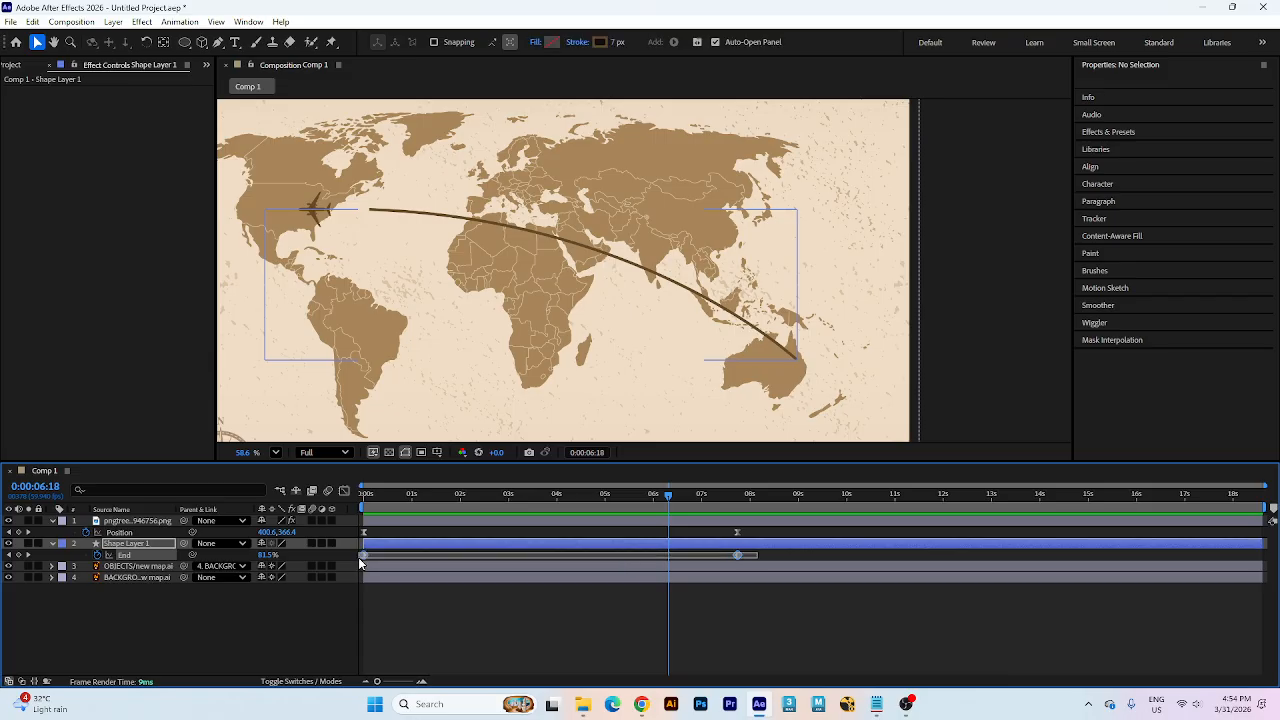
{"action": "key", "text": "space"}
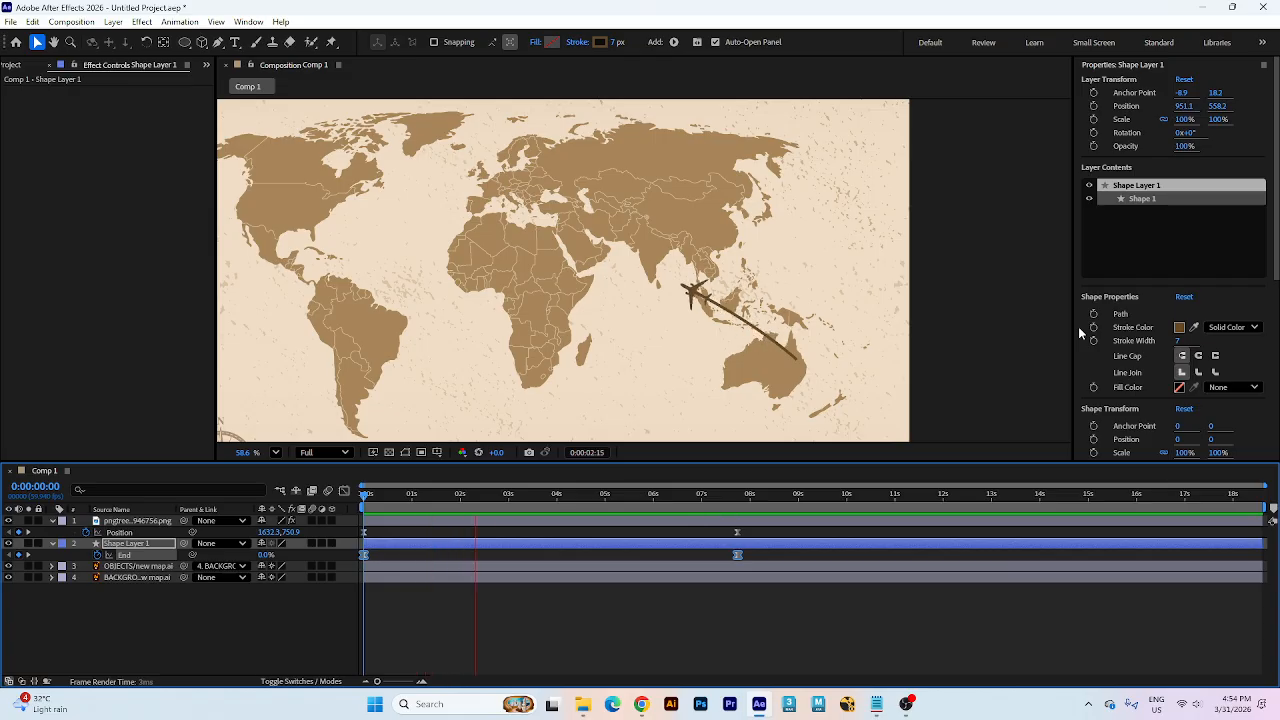
{"action": "key", "text": "space"}
- Deselect the keyframes, select Shape Layer 1 and collapse its revealed End property
{"action": "left_click", "coordinate": [556, 603]}
{"action": "left_click", "coordinate": [500, 522]}
{"action": "left_click", "coordinate": [483, 554]}
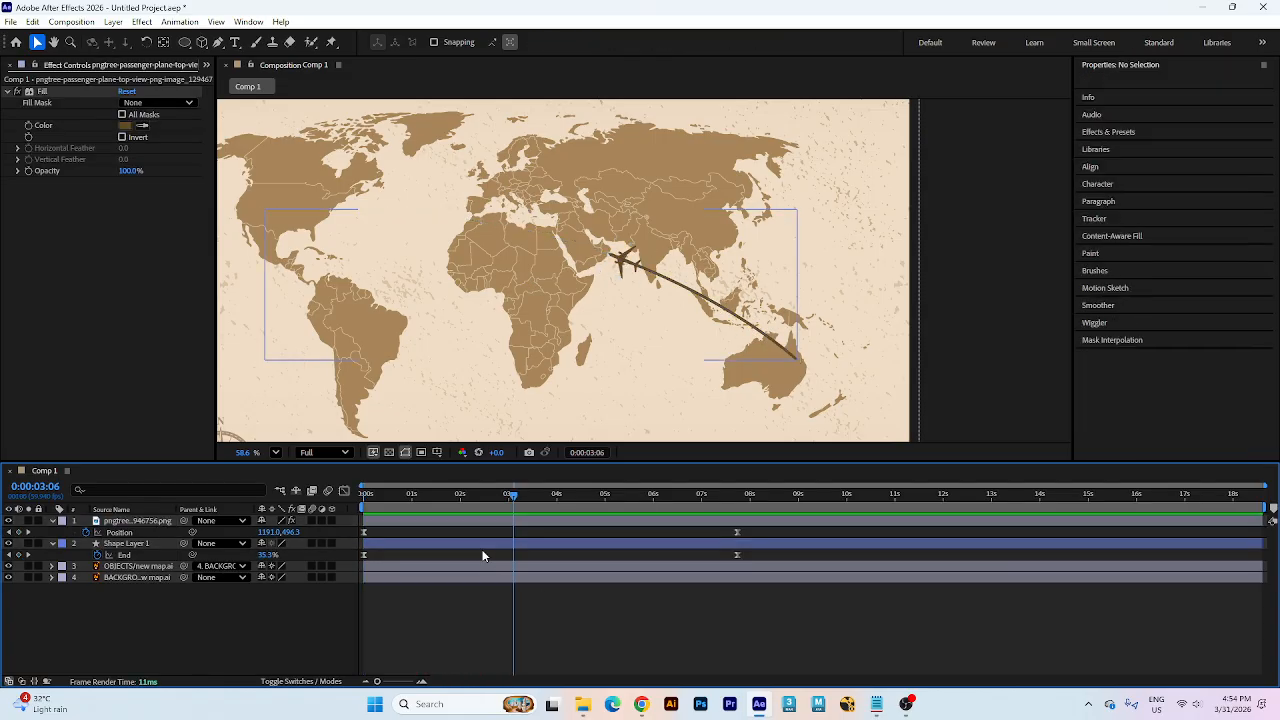
{"action": "left_click", "coordinate": [88, 541]}
{"action": "left_click", "coordinate": [51, 543]}
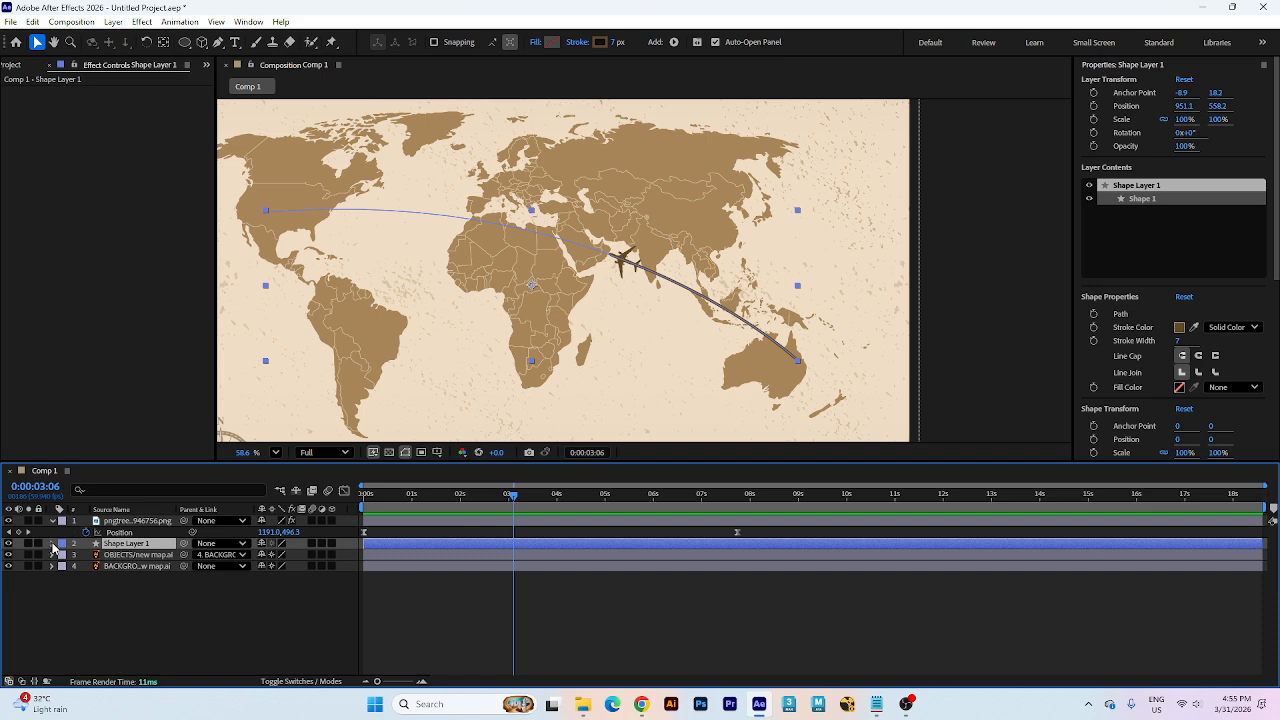
- Add a dash of 10 to the stroke of Shape 1 in Shape Layer 1 and preview the dashed trail from the start
{"action": "left_click", "coordinate": [51, 543]}
{"action": "left_click", "coordinate": [76, 579]}
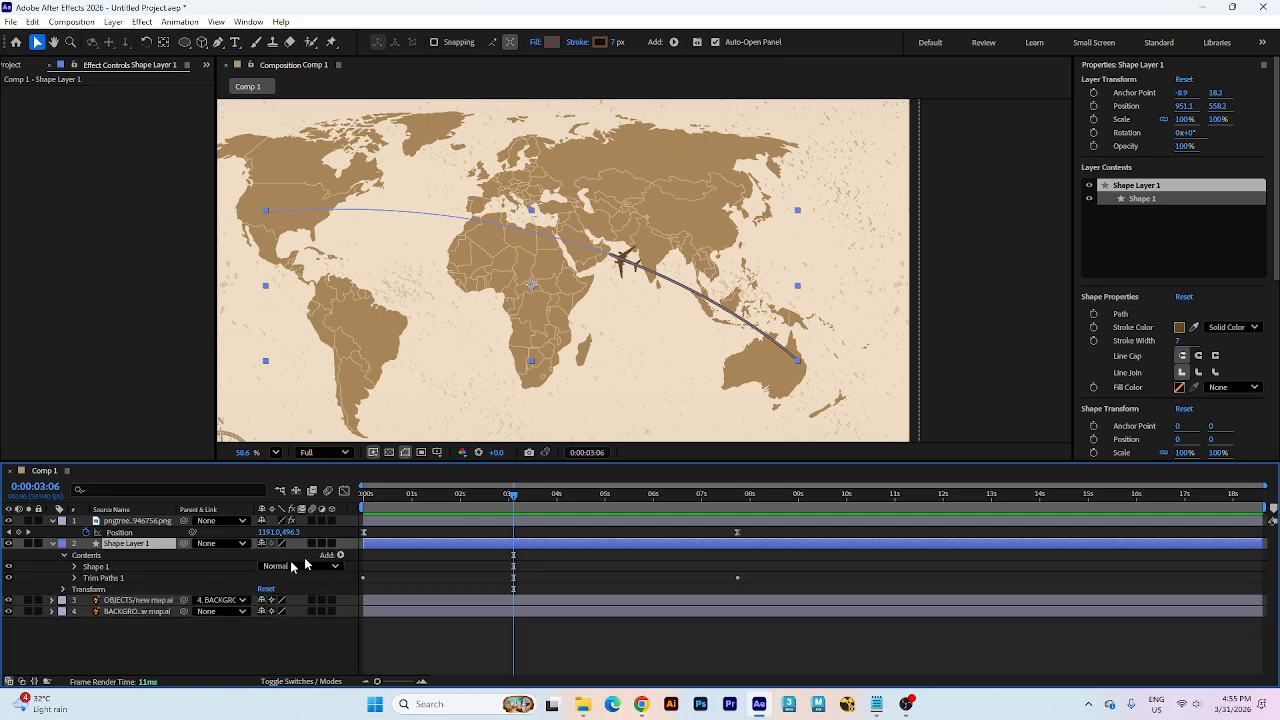
{"action": "left_click", "coordinate": [73, 567]}
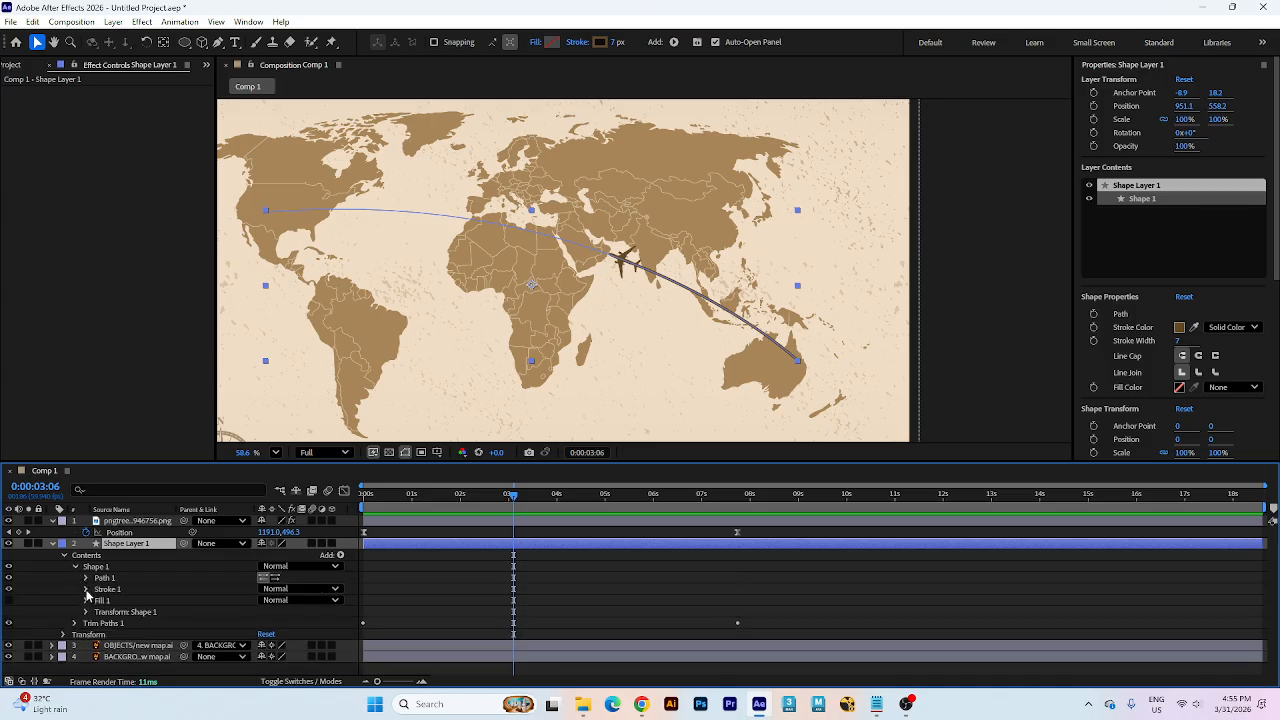
{"action": "left_click", "coordinate": [86, 589]}
{"action": "scroll", "coordinate": [145, 638], "scroll_direction": "down", "scroll_amount": 2}
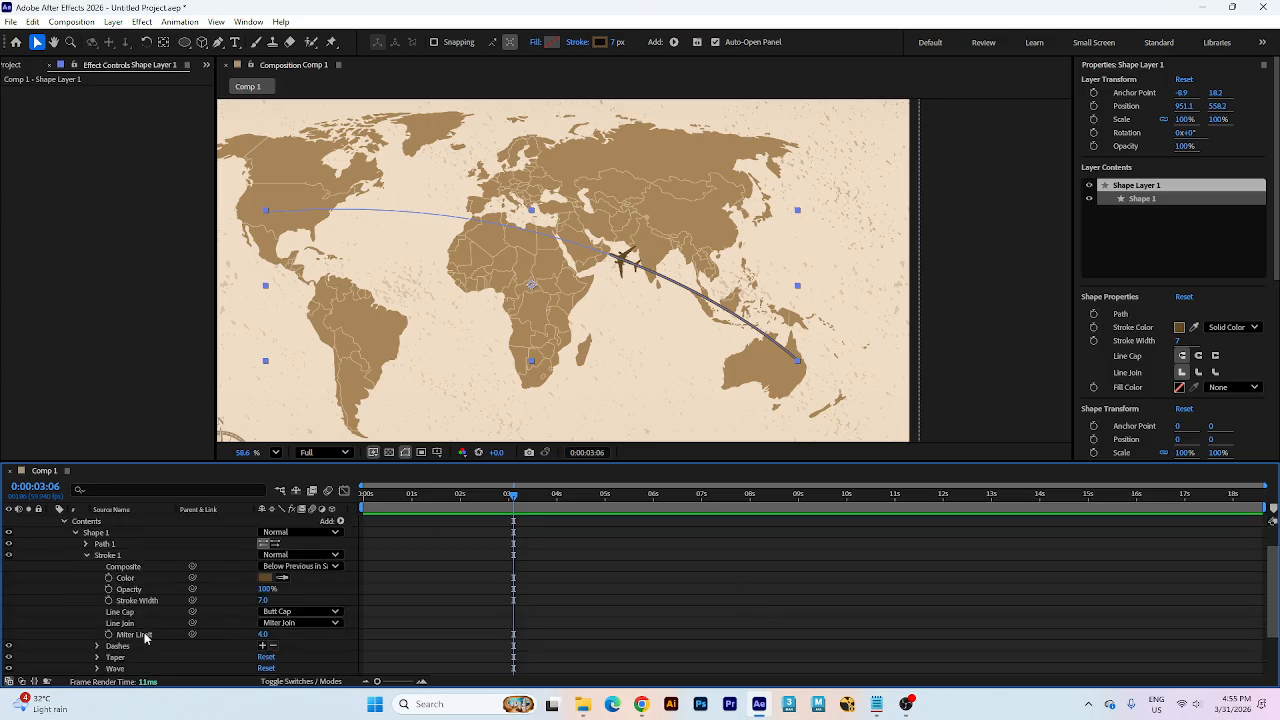
{"action": "left_click", "coordinate": [263, 646]}
{"action": "key", "text": "Home"}
{"action": "key", "text": "space"}
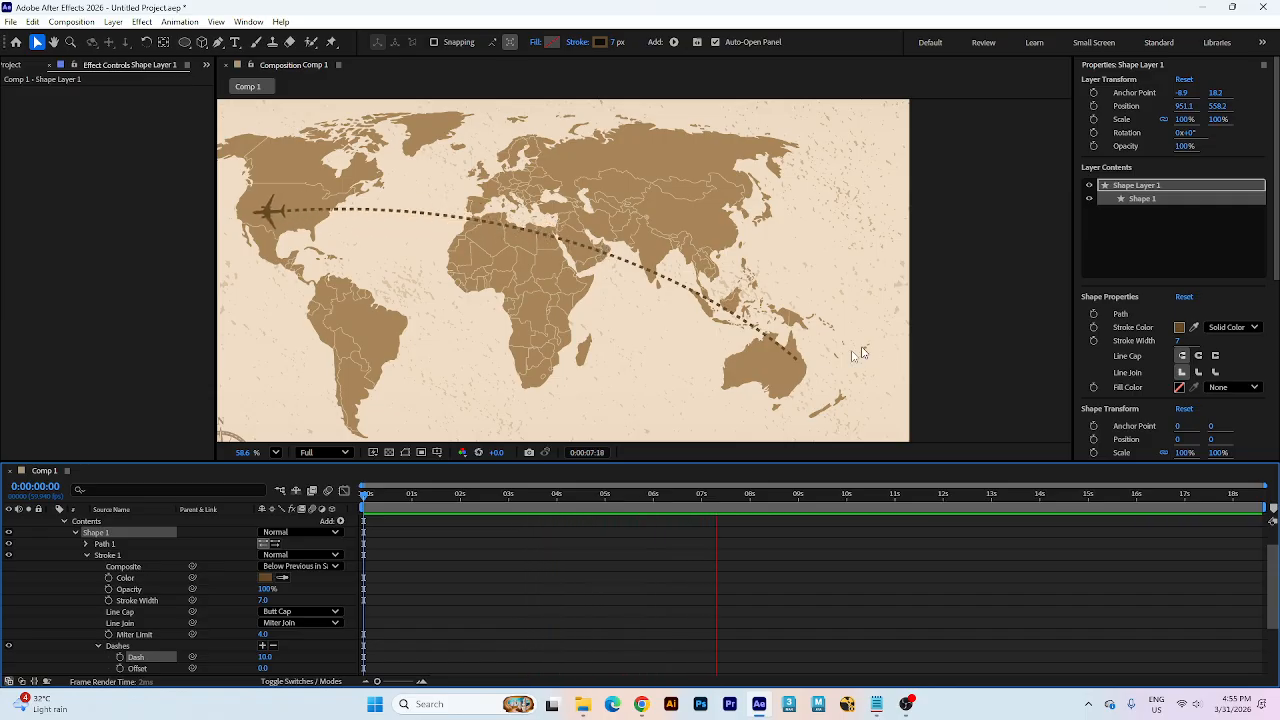
{"action": "key", "text": "space"}
{"action": "key", "text": "Home"}
- Collapse Shape Layer 1, deselect everything and preview the dashed flight trail with the whole map in view
{"action": "scroll", "coordinate": [84, 552], "scroll_direction": "up", "scroll_amount": 1}
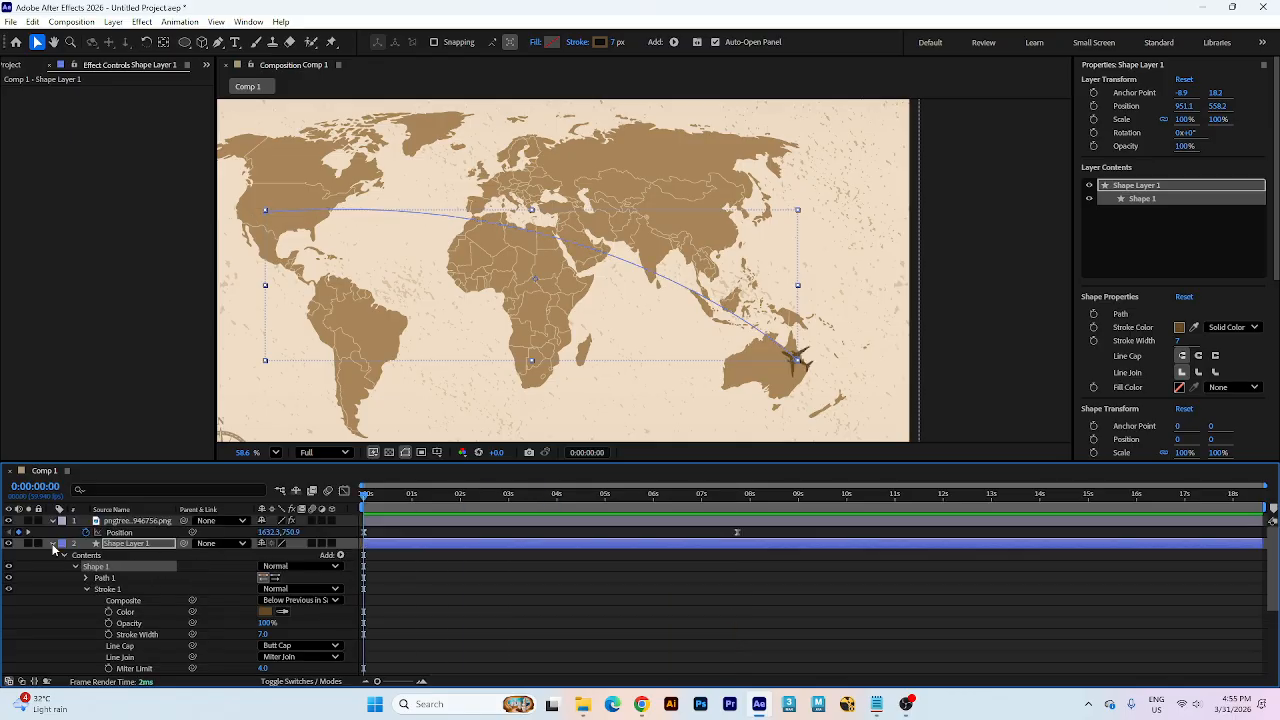
{"action": "left_click", "coordinate": [52, 544]}
{"action": "left_click", "coordinate": [150, 622]}
{"action": "left_click", "coordinate": [430, 496]}
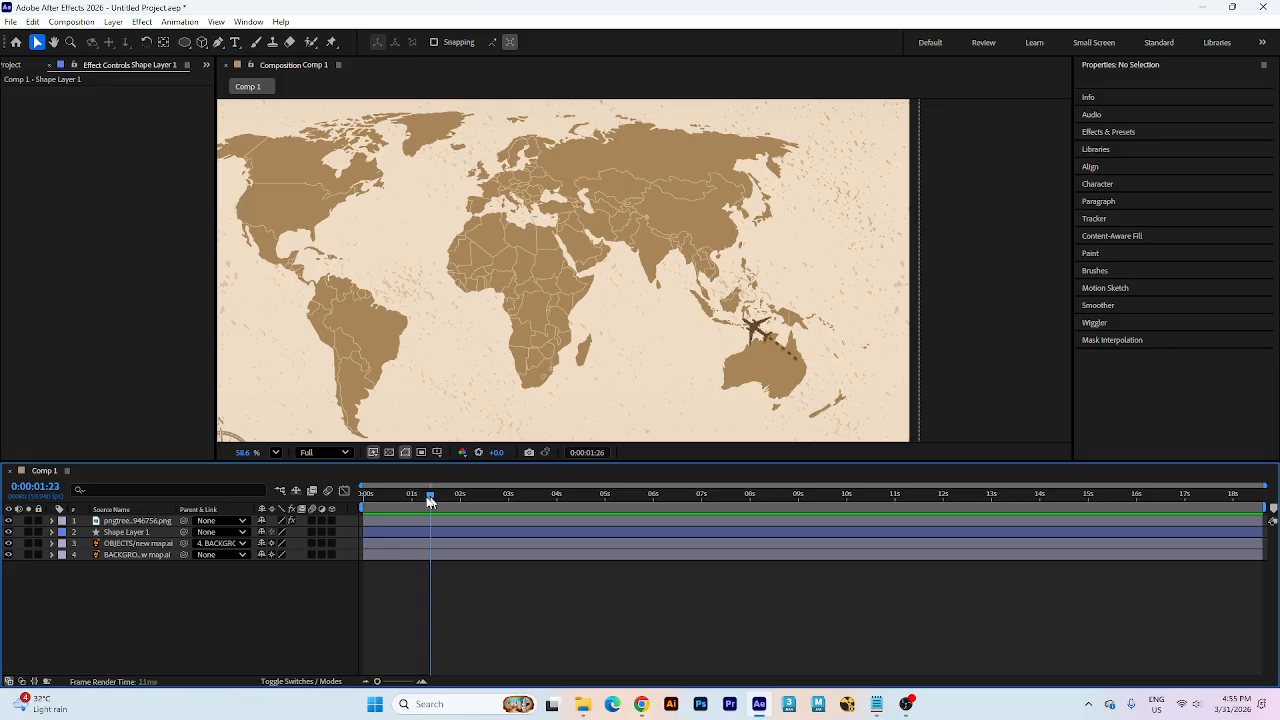
{"action": "left_click_drag", "start_coordinate": [430, 500], "coordinate": [363, 500]}
{"action": "scroll", "coordinate": [960, 296], "scroll_direction": "down", "scroll_amount": 3}
{"action": "left_click_drag", "start_coordinate": [962, 296], "coordinate": [1025, 292]}
{"action": "key", "text": "space"}
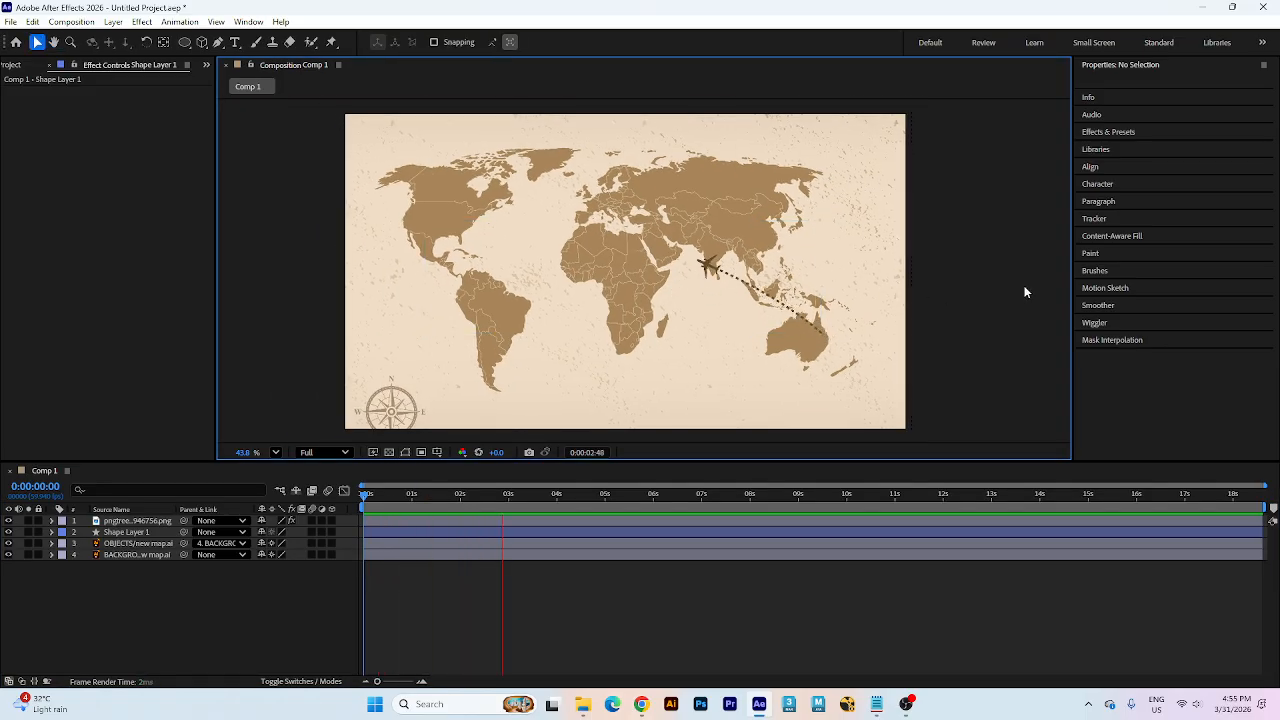
{"action": "key", "text": "space"}
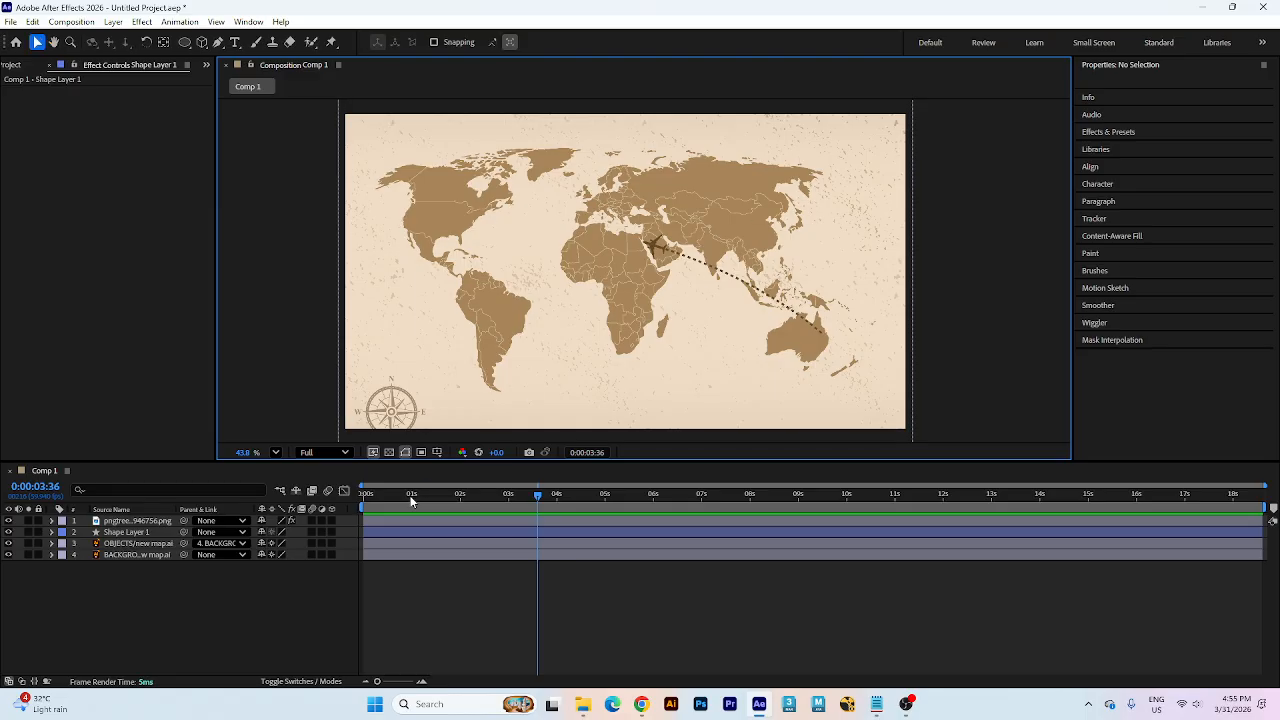
{"action": "key", "text": "space"}
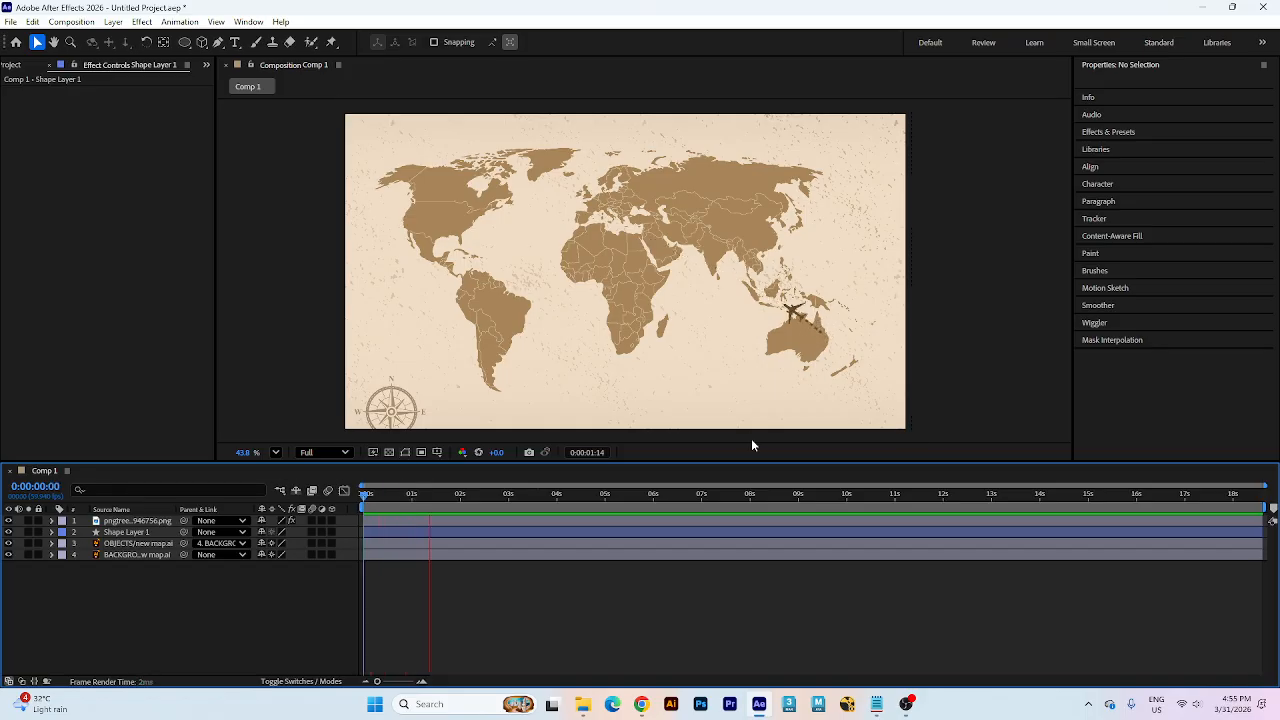
{"action": "key", "text": "space"}
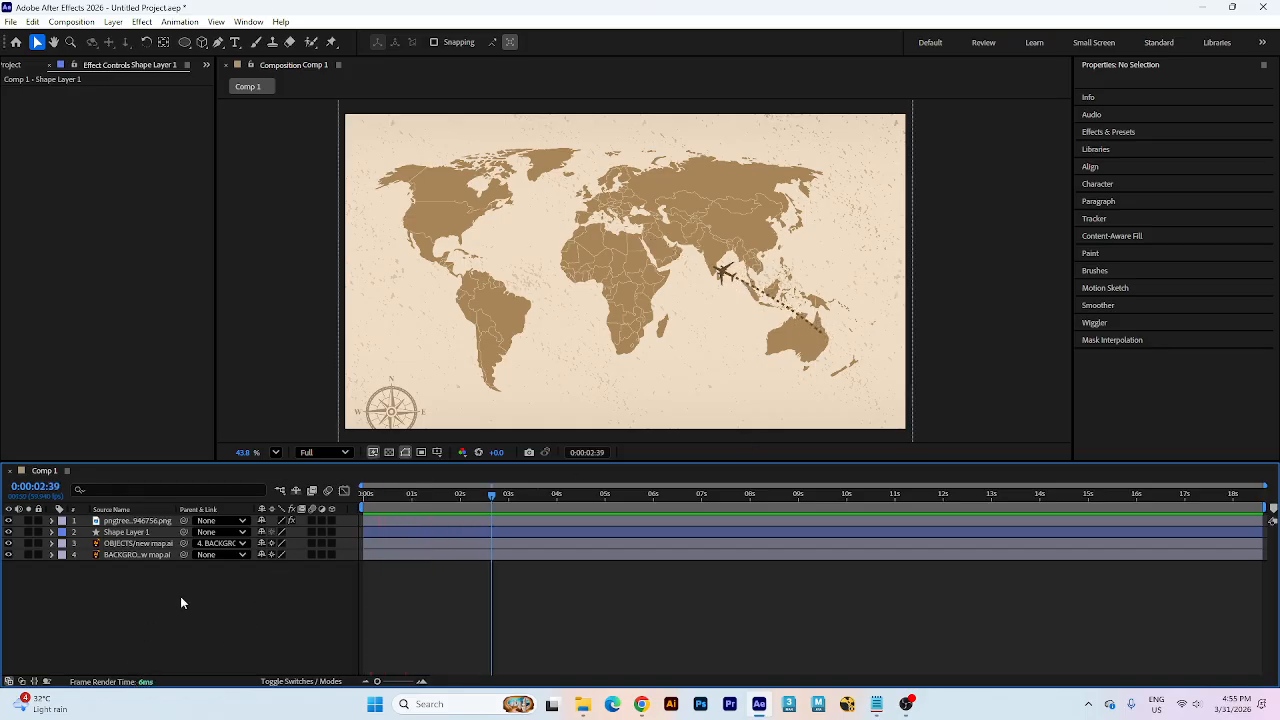
- Pre-compose all four layers, moving all attributes into the new composition, and enable Collapse Transformations on the resulting layer in Comp 1
{"action": "key", "text": "ctrl+a"}
{"action": "key", "text": "ctrl+shift+c"}
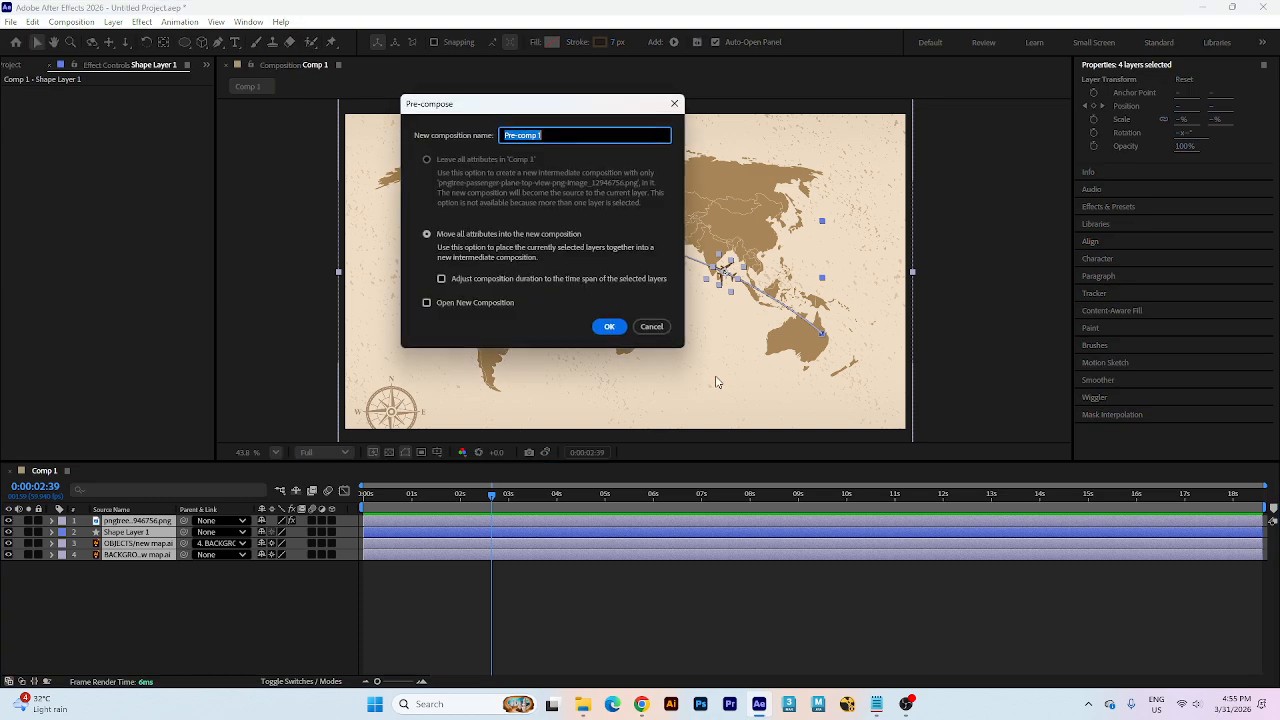
{"action": "left_click", "coordinate": [609, 327]}
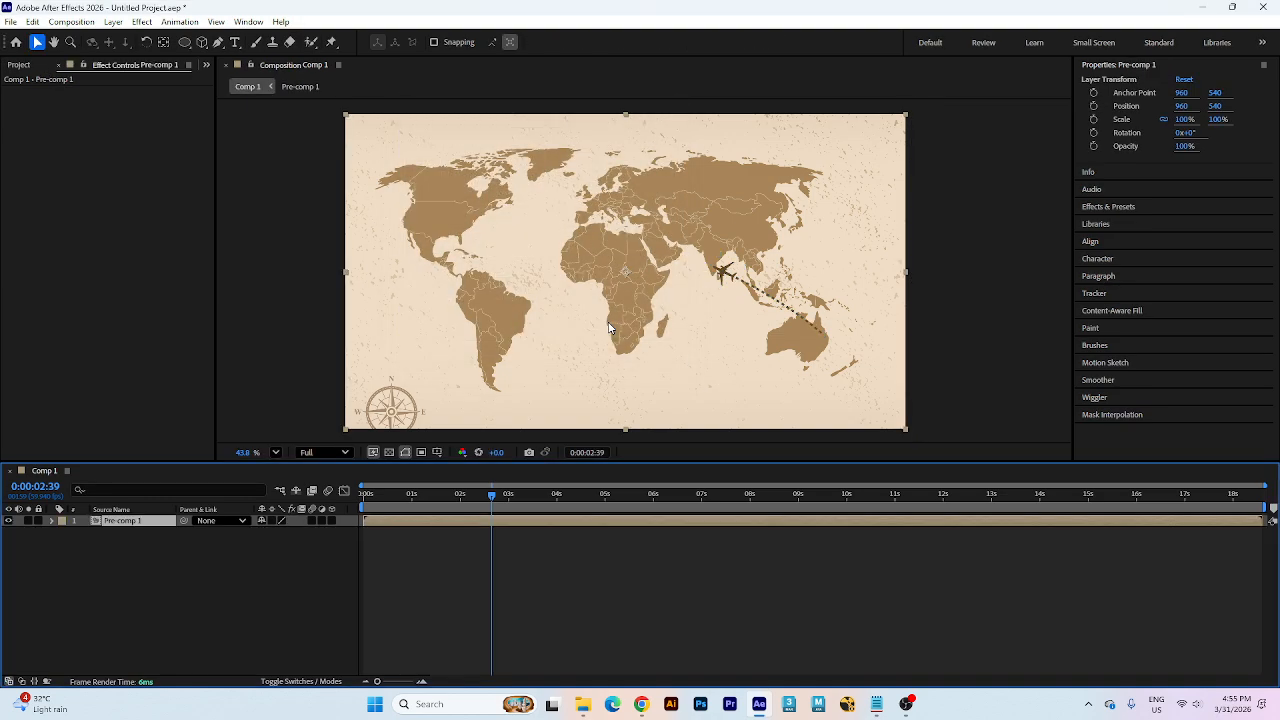
{"action": "double_click", "coordinate": [132, 520]}
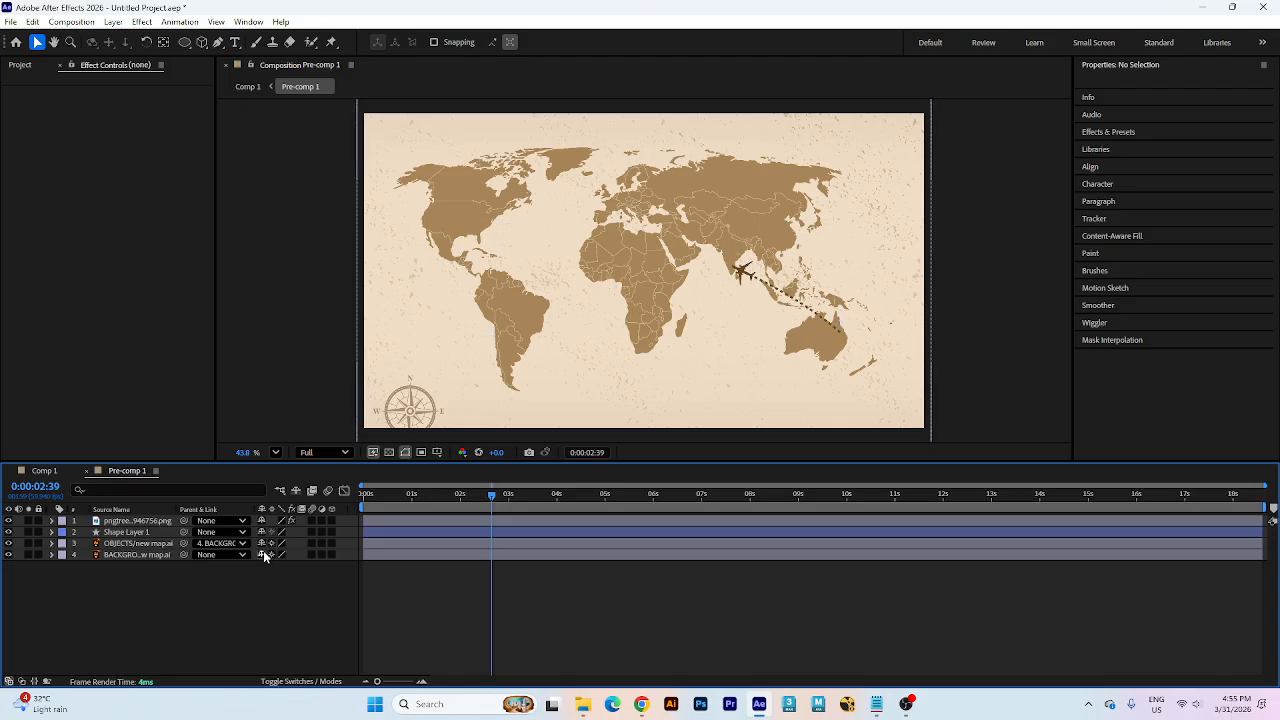
{"action": "left_click", "coordinate": [60, 471]}
{"action": "left_click", "coordinate": [272, 521]}
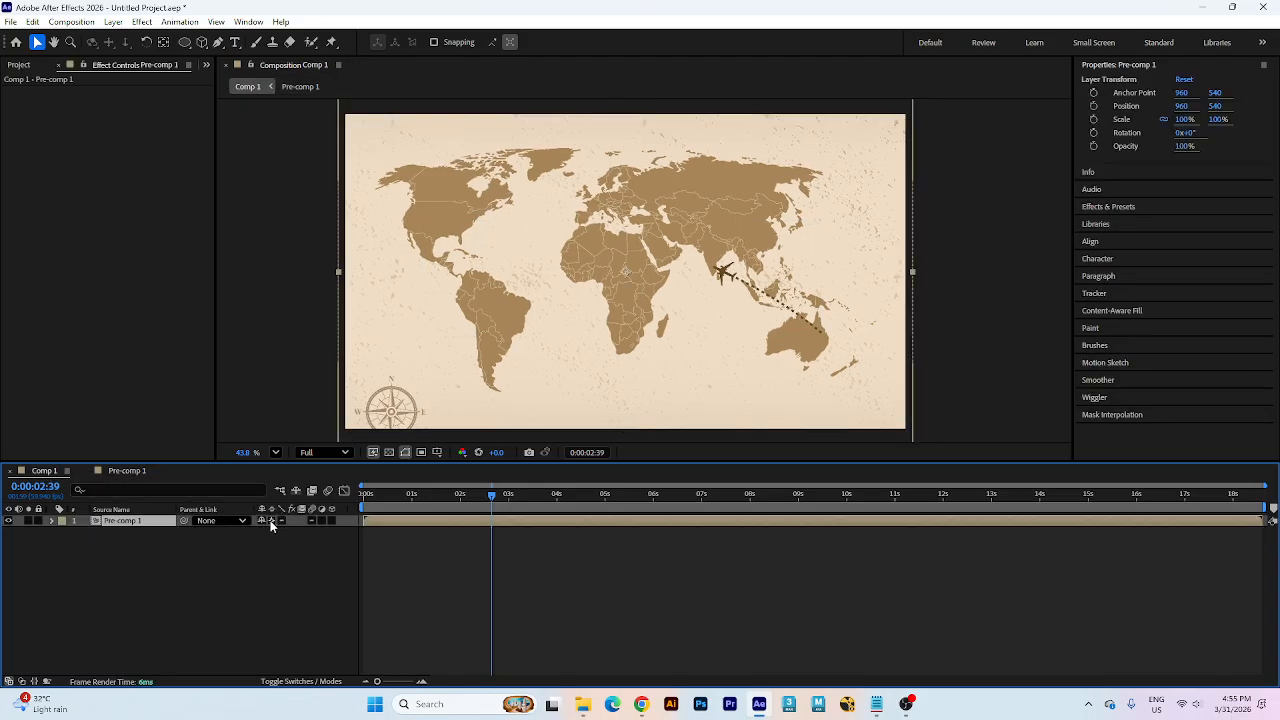
{"action": "left_click", "coordinate": [299, 587]}
- Scale Pre-comp 1 up to about 470% and reposition it so the plane sits near the centre of the frame
{"action": "left_click", "coordinate": [455, 287]}
{"action": "scroll", "coordinate": [707, 313], "scroll_direction": "down", "scroll_amount": 2}
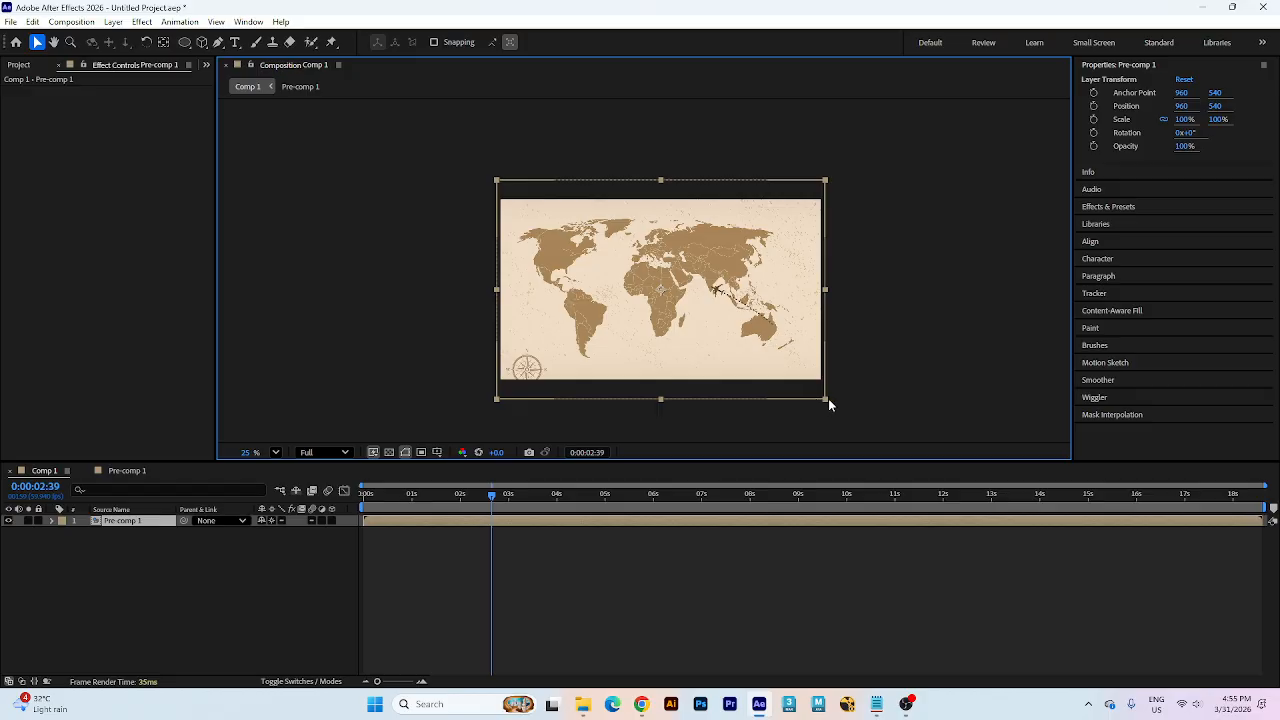
{"action": "left_click_drag", "start_coordinate": [827, 401], "coordinate": [1068, 461]}
{"action": "left_click_drag", "start_coordinate": [975, 354], "coordinate": [802, 343]}
{"action": "scroll", "coordinate": [802, 343], "scroll_direction": "down", "scroll_amount": 1}
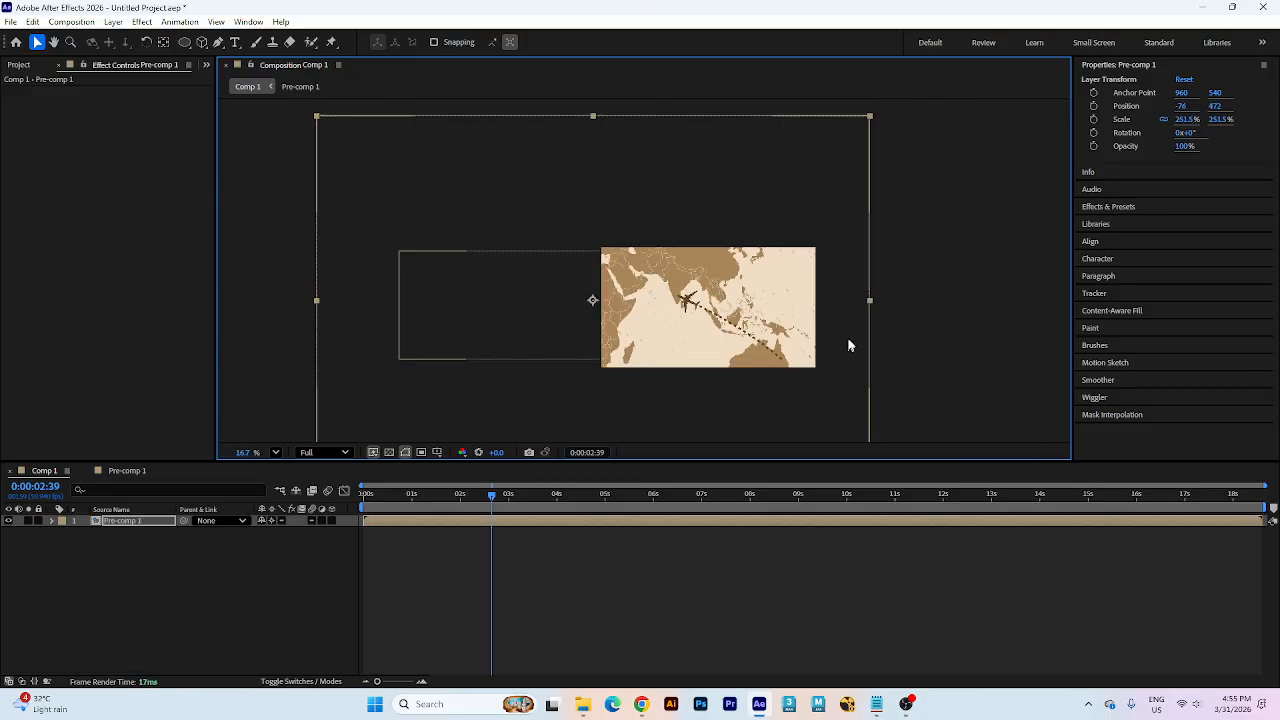
{"action": "left_click_drag", "start_coordinate": [871, 302], "coordinate": [1110, 308]}
{"action": "left_click_drag", "start_coordinate": [945, 322], "coordinate": [863, 320]}
{"action": "scroll", "coordinate": [740, 314], "scroll_direction": "up", "scroll_amount": 3}
{"action": "scroll", "coordinate": [700, 313], "scroll_direction": "down", "scroll_amount": 3}
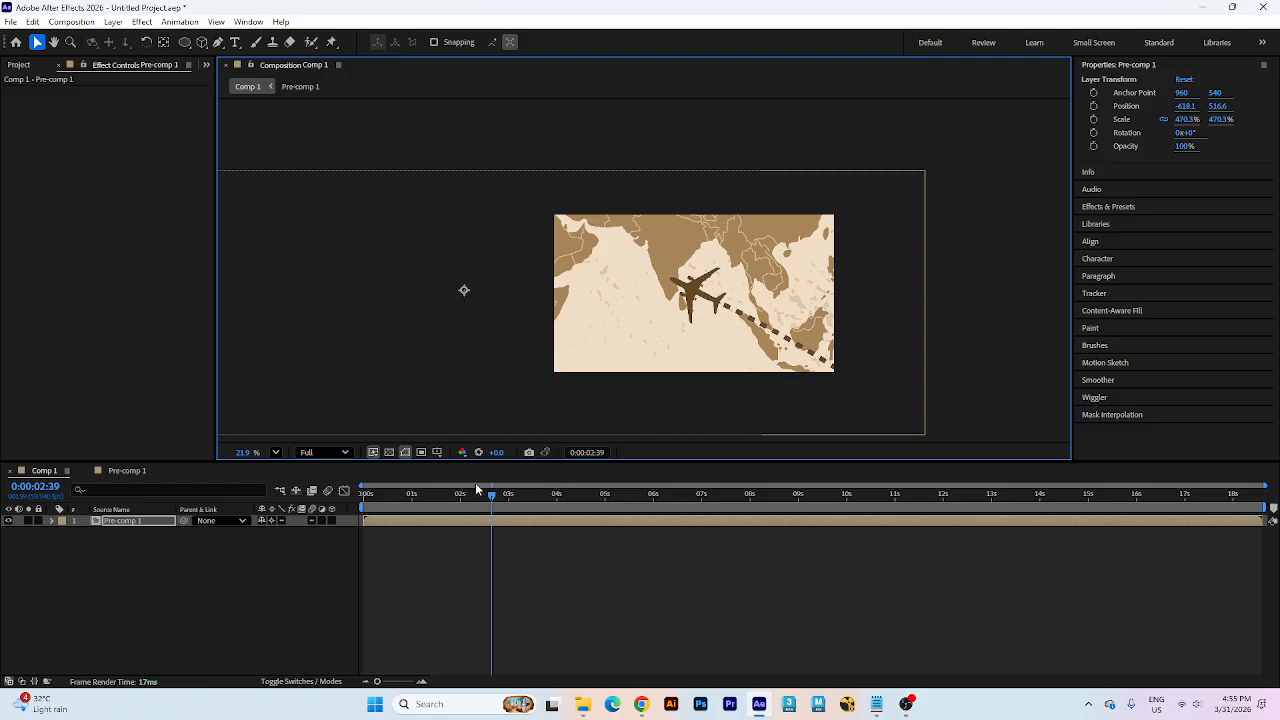
- At 0:00:00:00, centre the plane over Australia by moving Pre-comp 1 to about -2158.7, -452.5, and keyframe its Position
{"action": "left_click_drag", "start_coordinate": [475, 497], "coordinate": [345, 516]}
{"action": "left_click_drag", "start_coordinate": [885, 379], "coordinate": [660, 238]}
{"action": "left_click", "coordinate": [110, 522]}
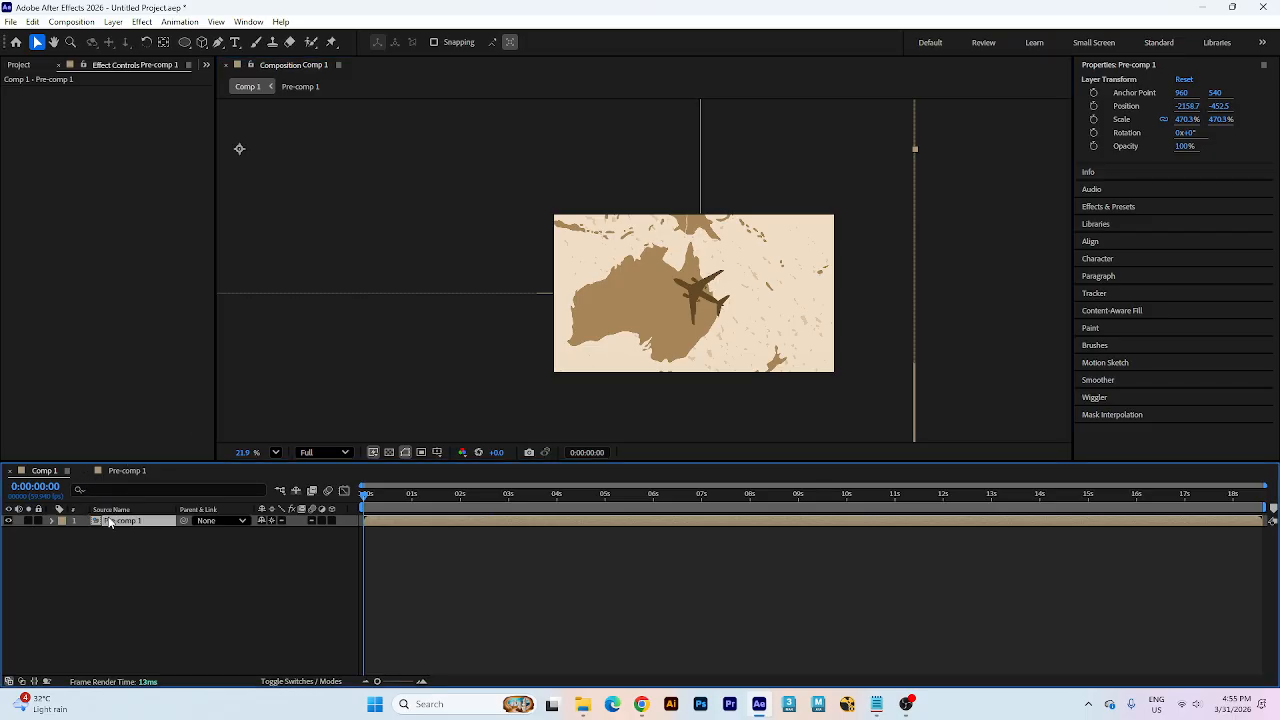
{"action": "key", "text": "p"}
{"action": "left_click", "coordinate": [85, 532]}
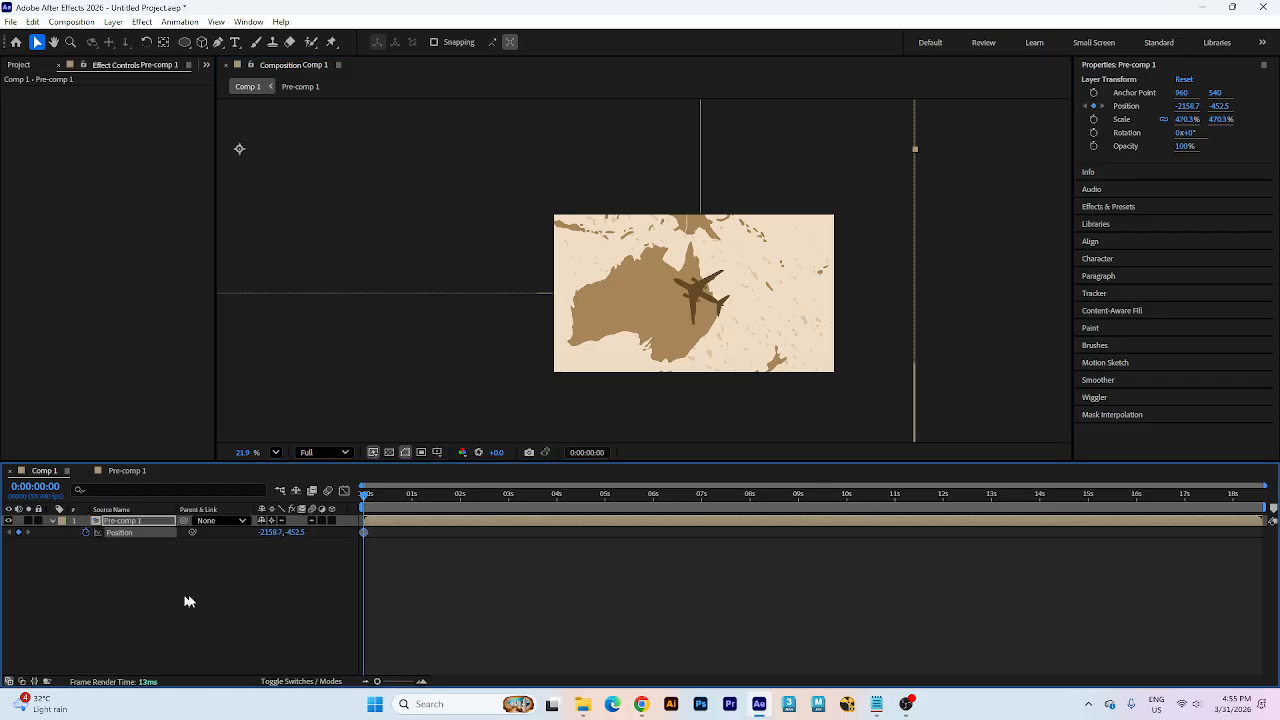
- Open Pre-comp 1, reveal its layers' keyframes and go to the plane's last Position keyframe at 0:00:07:44
{"action": "left_click_drag", "start_coordinate": [397, 503], "coordinate": [487, 502]}
{"action": "left_click", "coordinate": [549, 530]}
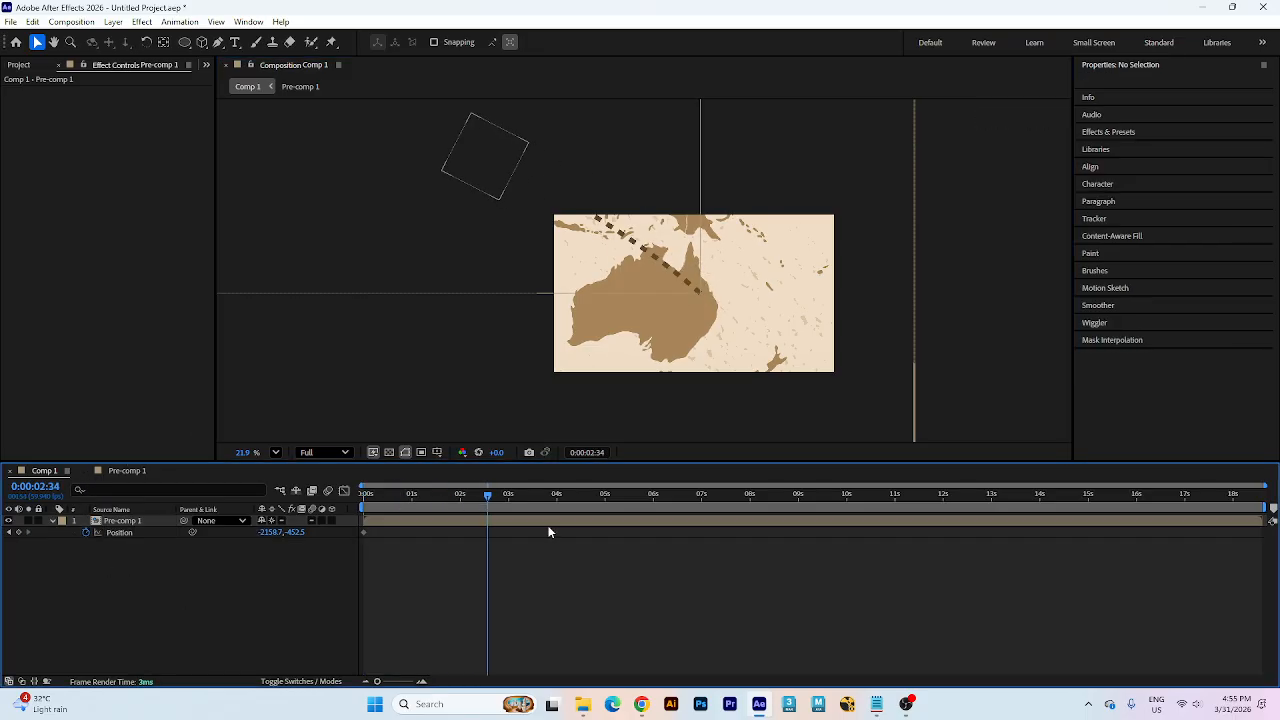
{"action": "left_click", "coordinate": [605, 520]}
{"action": "double_click", "coordinate": [603, 521]}
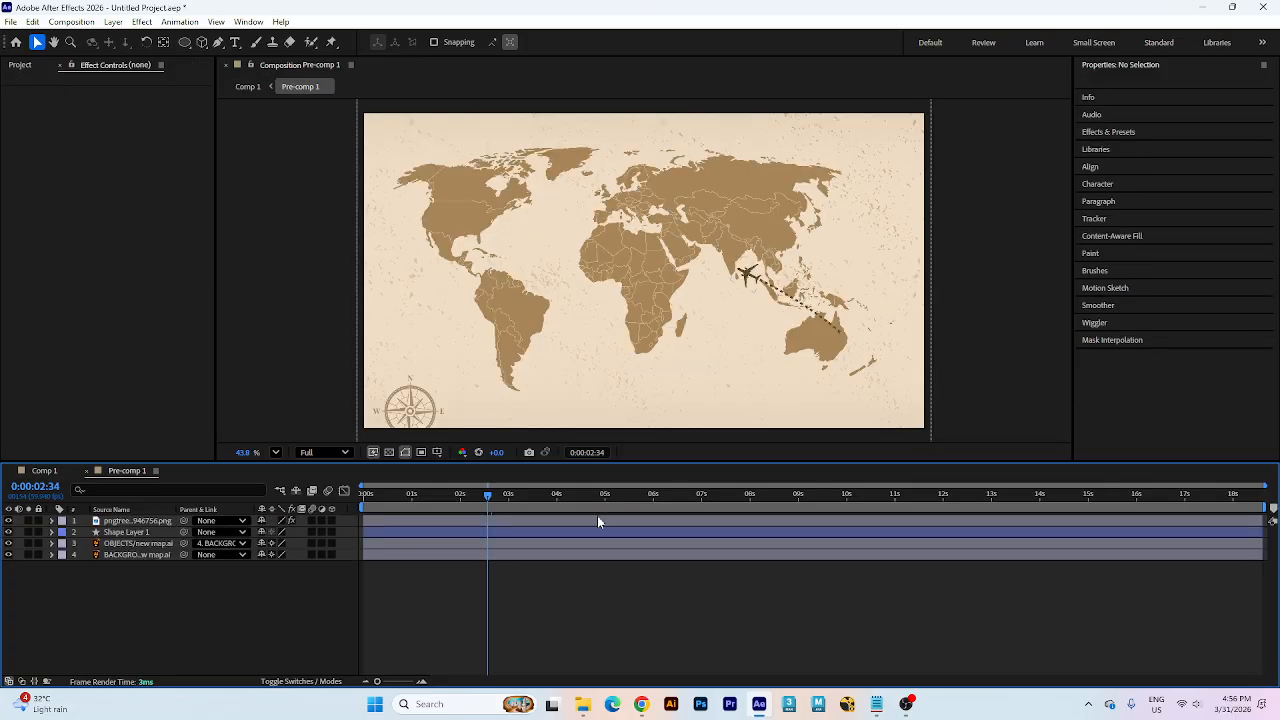
{"action": "key", "text": "u"}
{"action": "left_click", "coordinate": [567, 497]}
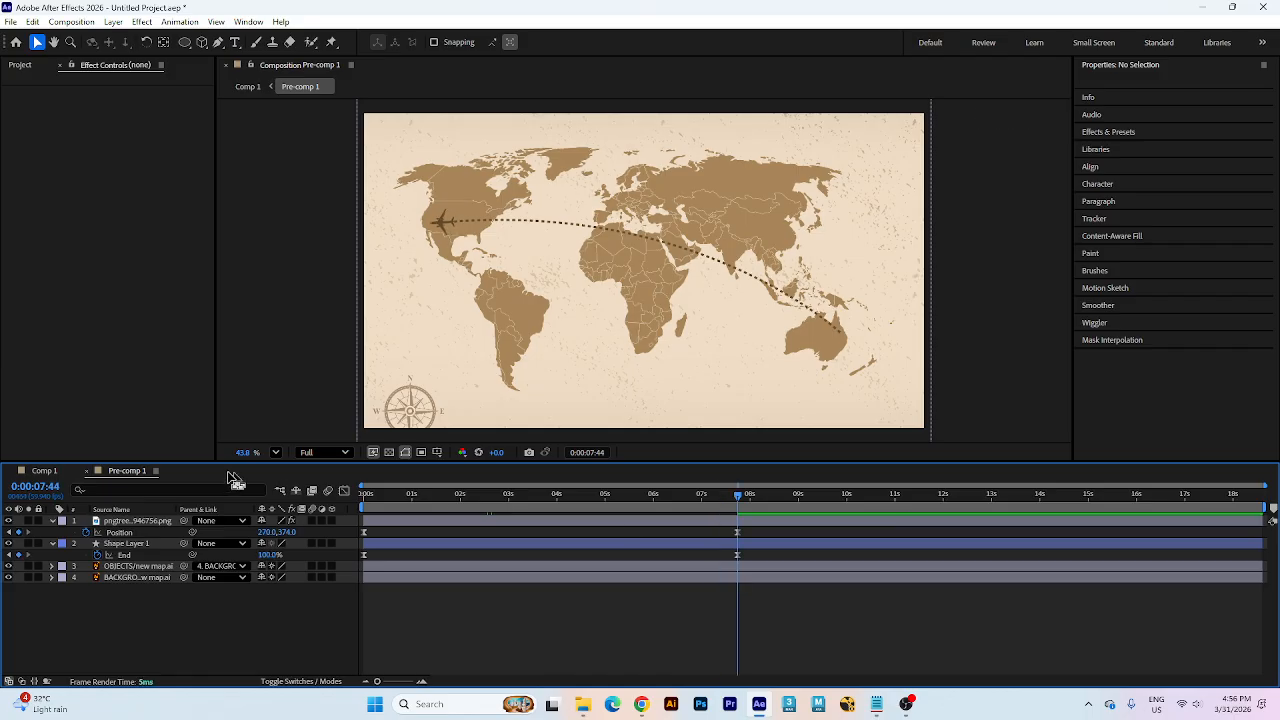
- In Comp 1 at 0:00:07:44, keyframe Pre-comp 1's Position at about 4234.7, 1308 to centre the plane over North America, and preview
{"action": "left_click", "coordinate": [57, 471]}
{"action": "scroll", "coordinate": [762, 372], "scroll_direction": "down", "scroll_amount": 2}
{"action": "left_click_drag", "start_coordinate": [720, 334], "coordinate": [1112, 441]}
{"action": "scroll", "coordinate": [724, 332], "scroll_direction": "up", "scroll_amount": 3}
{"action": "left_click_drag", "start_coordinate": [694, 347], "coordinate": [842, 390]}
{"action": "scroll", "coordinate": [702, 345], "scroll_direction": "down", "scroll_amount": 3}
{"action": "scroll", "coordinate": [702, 345], "scroll_direction": "down", "scroll_amount": 1}
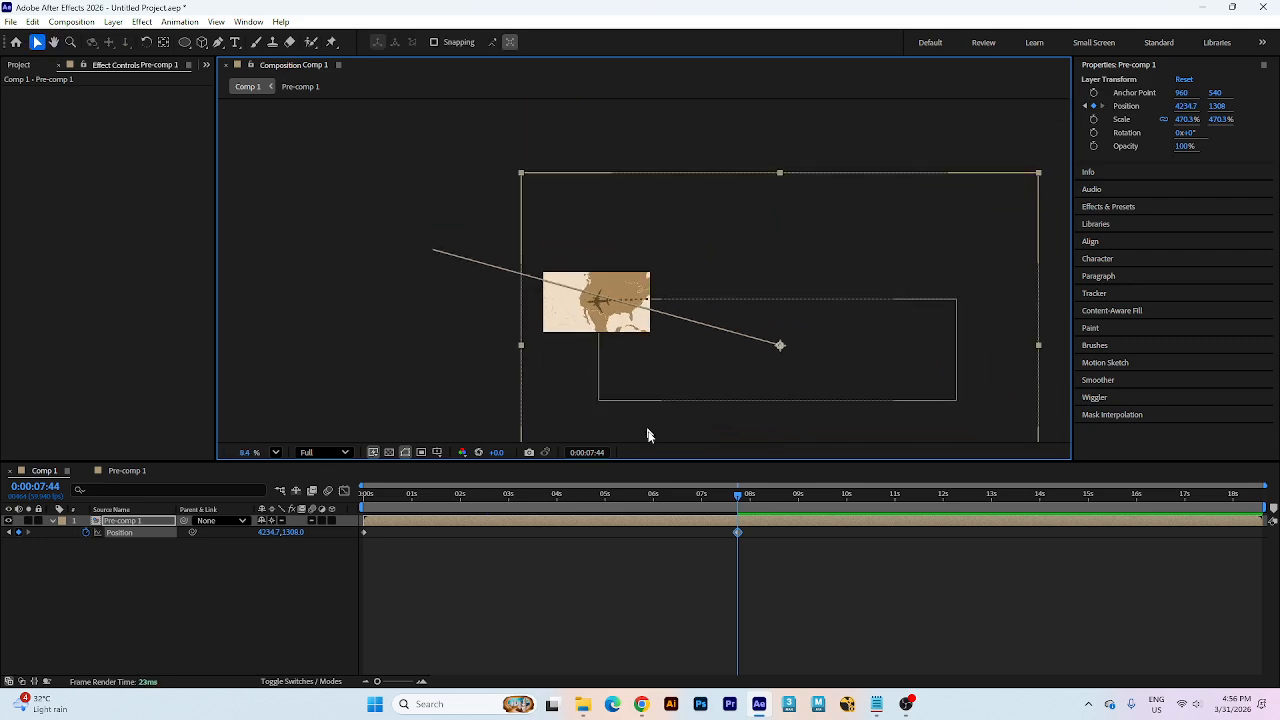
{"action": "left_click_drag", "start_coordinate": [647, 496], "coordinate": [286, 513]}
{"action": "scroll", "coordinate": [606, 318], "scroll_direction": "up", "scroll_amount": 2}
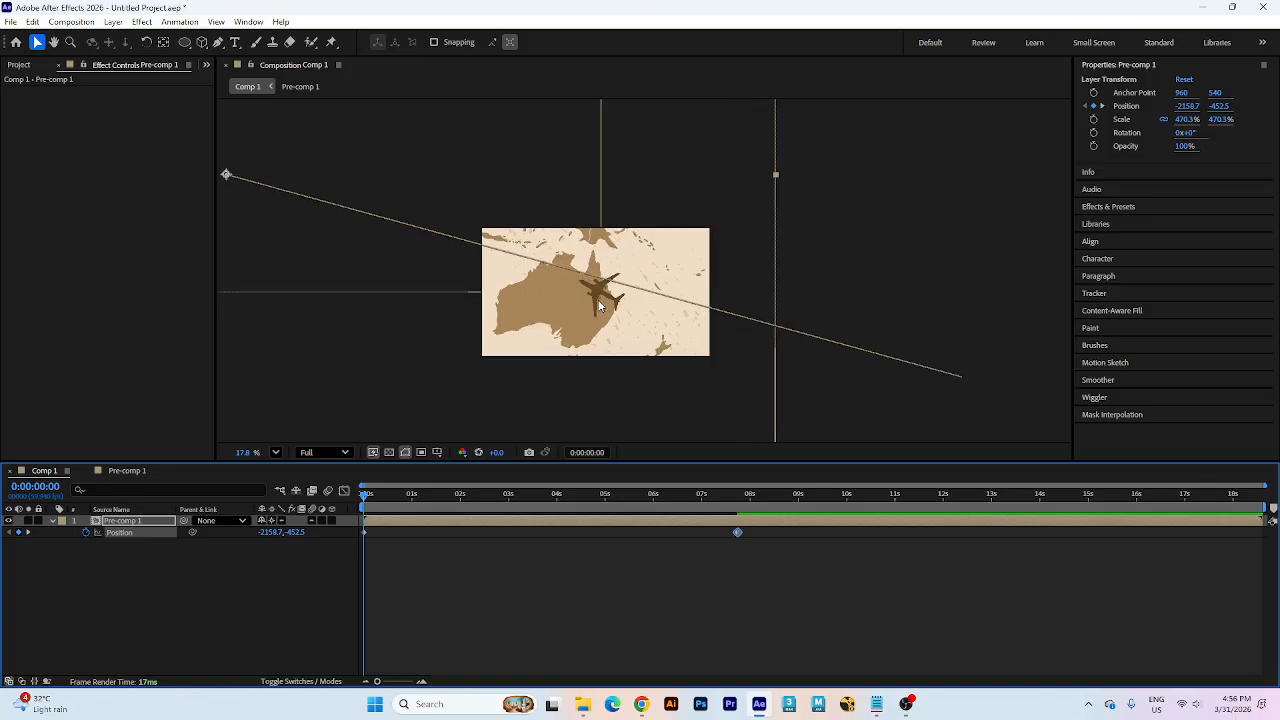
{"action": "key", "text": "space"}
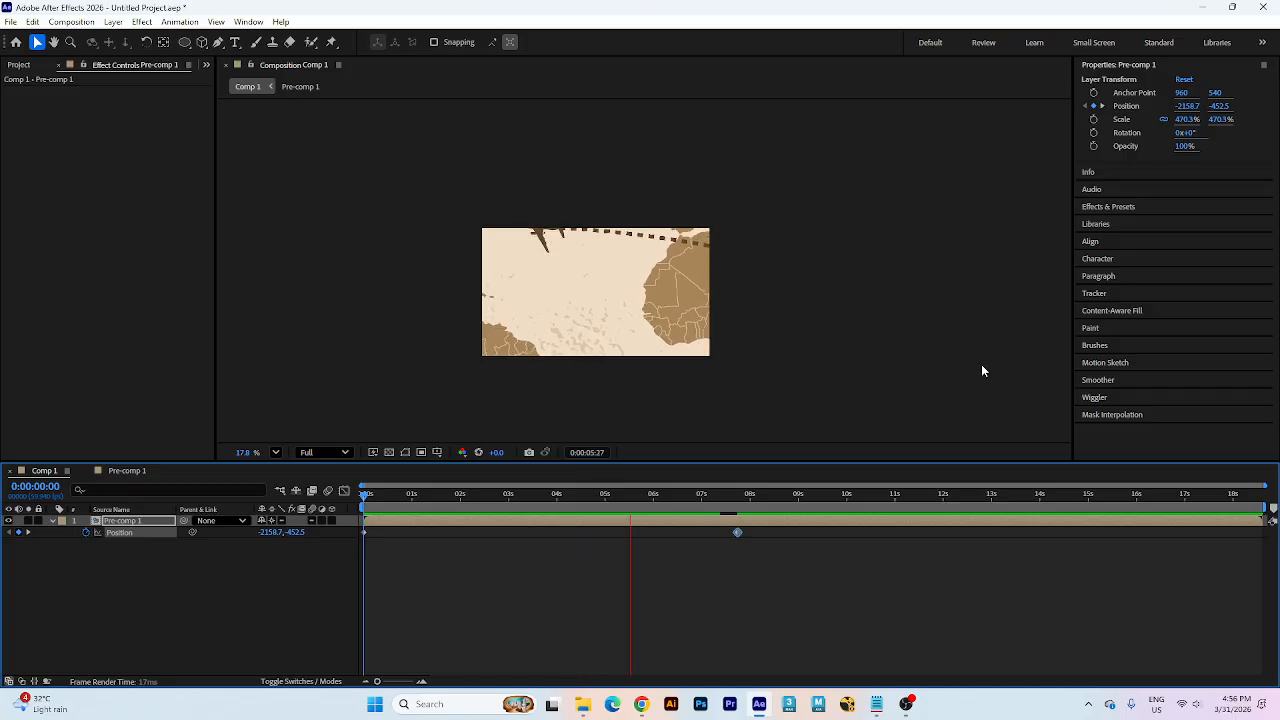
- Add a Position keyframe about midway between the existing two by moving Pre-comp 1 down to recentre the plane in frame
{"action": "left_click_drag", "start_coordinate": [666, 497], "coordinate": [548, 501]}
{"action": "left_click", "coordinate": [645, 260]}
{"action": "left_click_drag", "start_coordinate": [645, 260], "coordinate": [622, 335]}
{"action": "left_click_drag", "start_coordinate": [480, 499], "coordinate": [358, 500]}
- Preview the plane-following move from the start and again from 0:00:02:44, checking the motion around the middle keyframe
{"action": "key", "text": "space"}
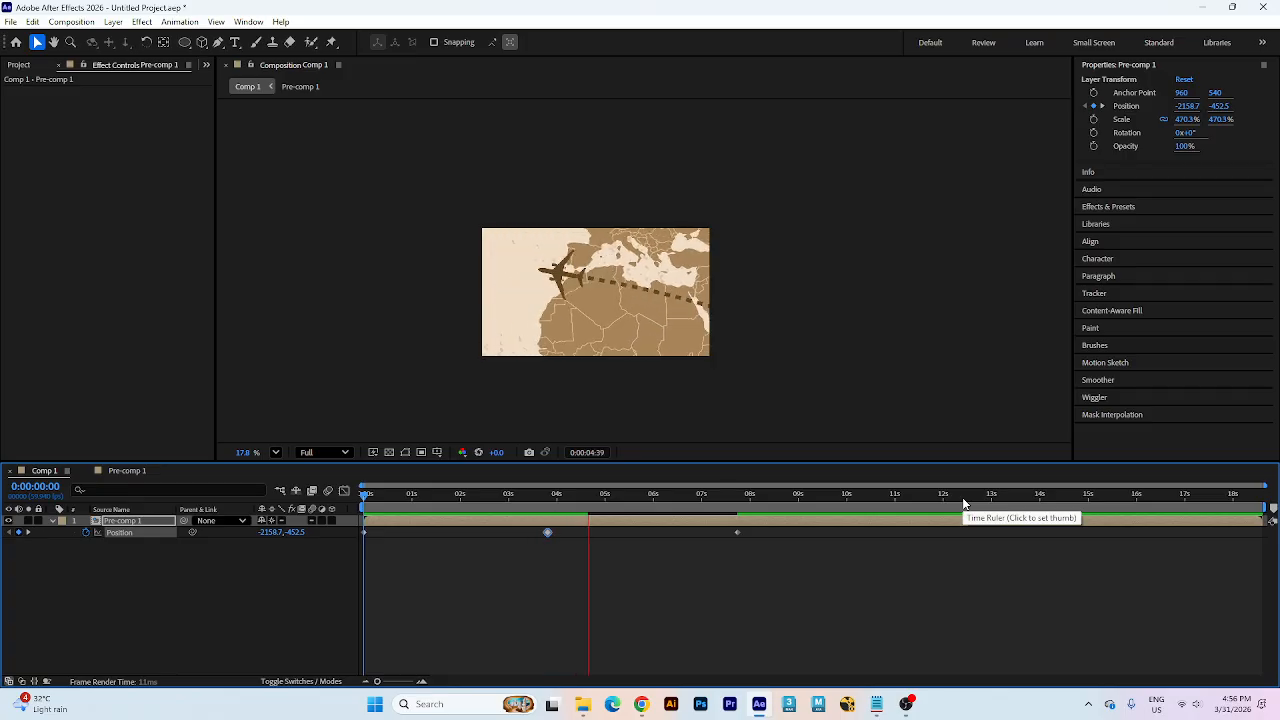
{"action": "key", "text": "space"}
{"action": "left_click", "coordinate": [495, 494]}
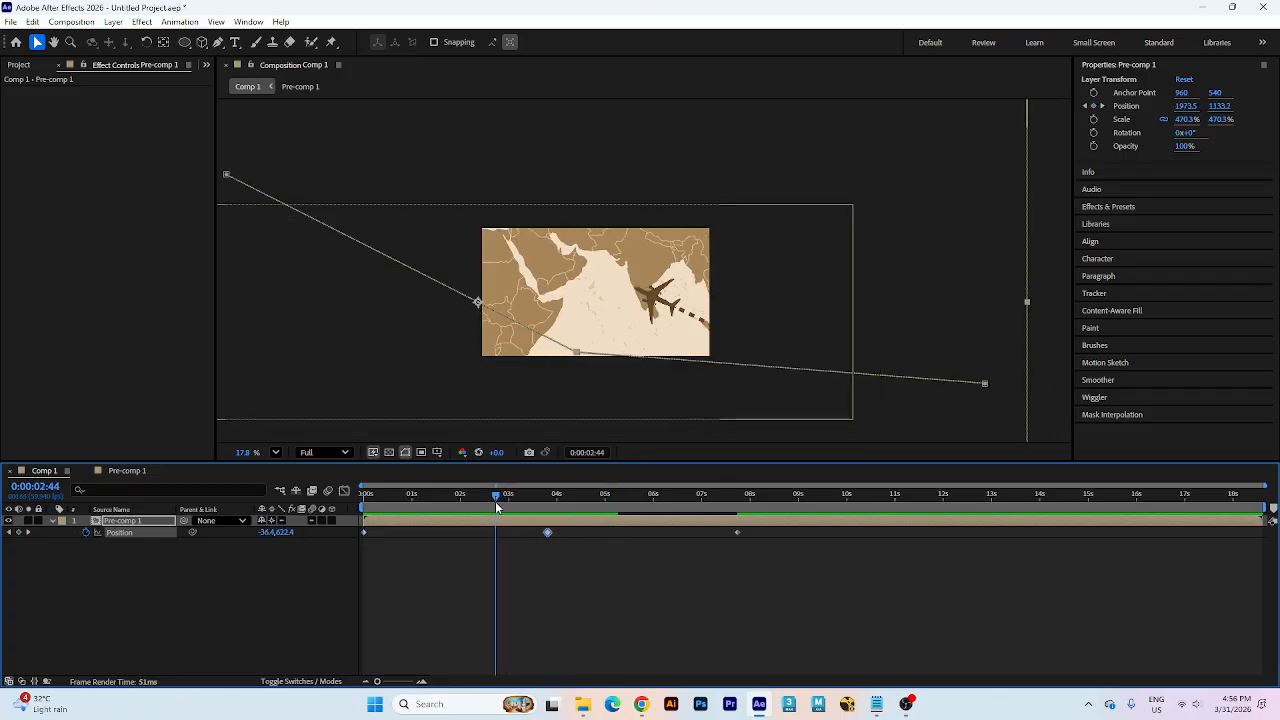
{"action": "key", "text": "space"}
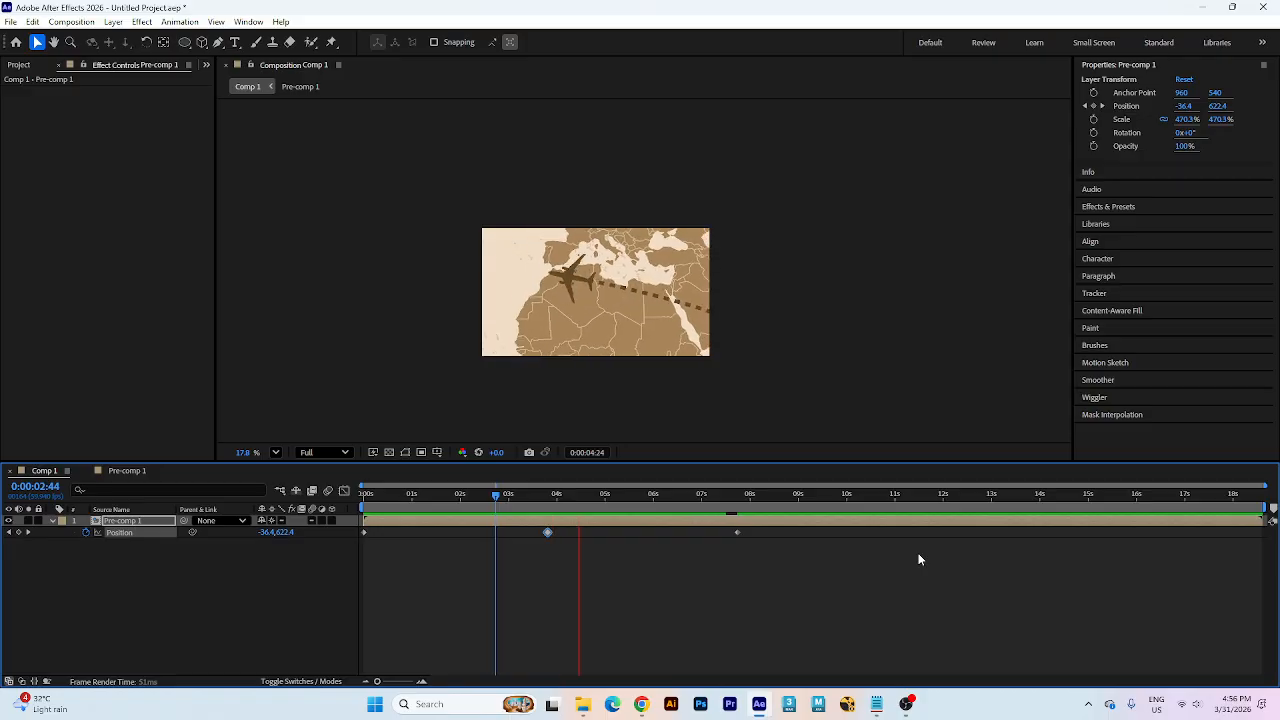
{"action": "key", "text": "space"}
{"action": "left_click_drag", "start_coordinate": [580, 497], "coordinate": [533, 500]}
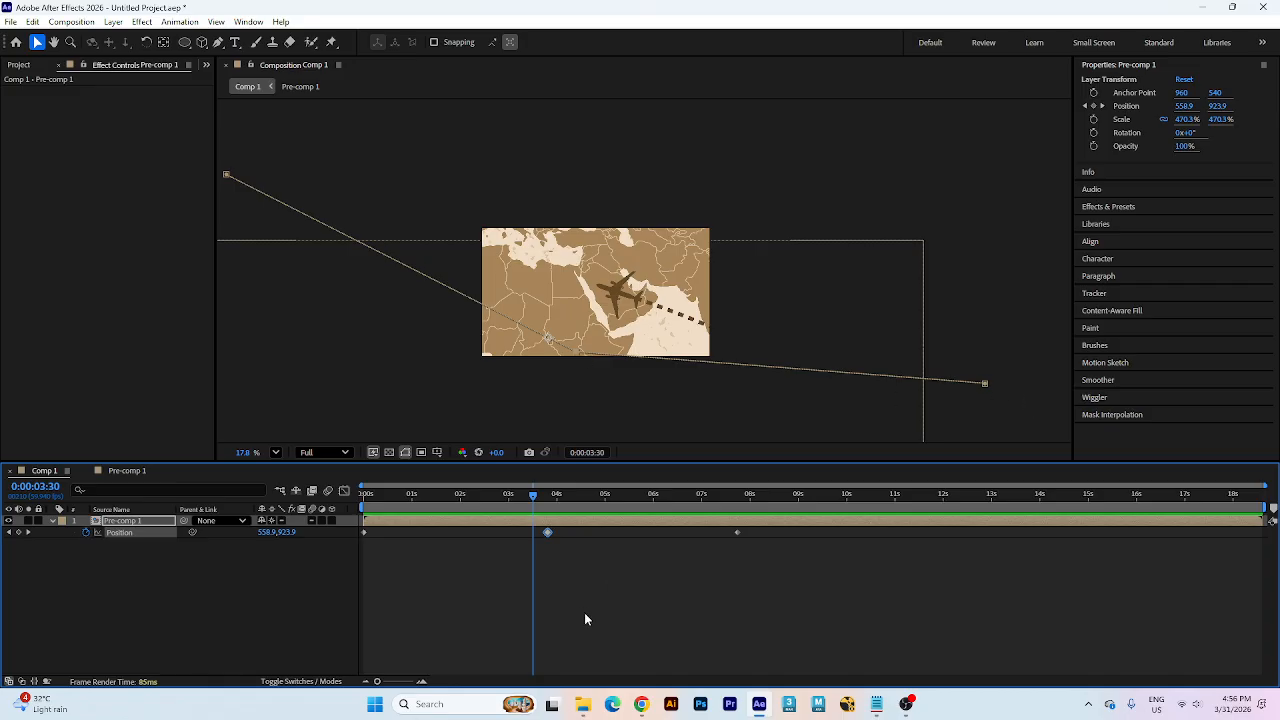
- Set the Spatial Interpolation of all three Pre-comp 1 Position keyframes to Auto Bezier and preview from the start
{"action": "left_click_drag", "start_coordinate": [806, 580], "coordinate": [358, 530]}
{"action": "right_click", "coordinate": [363, 532]}
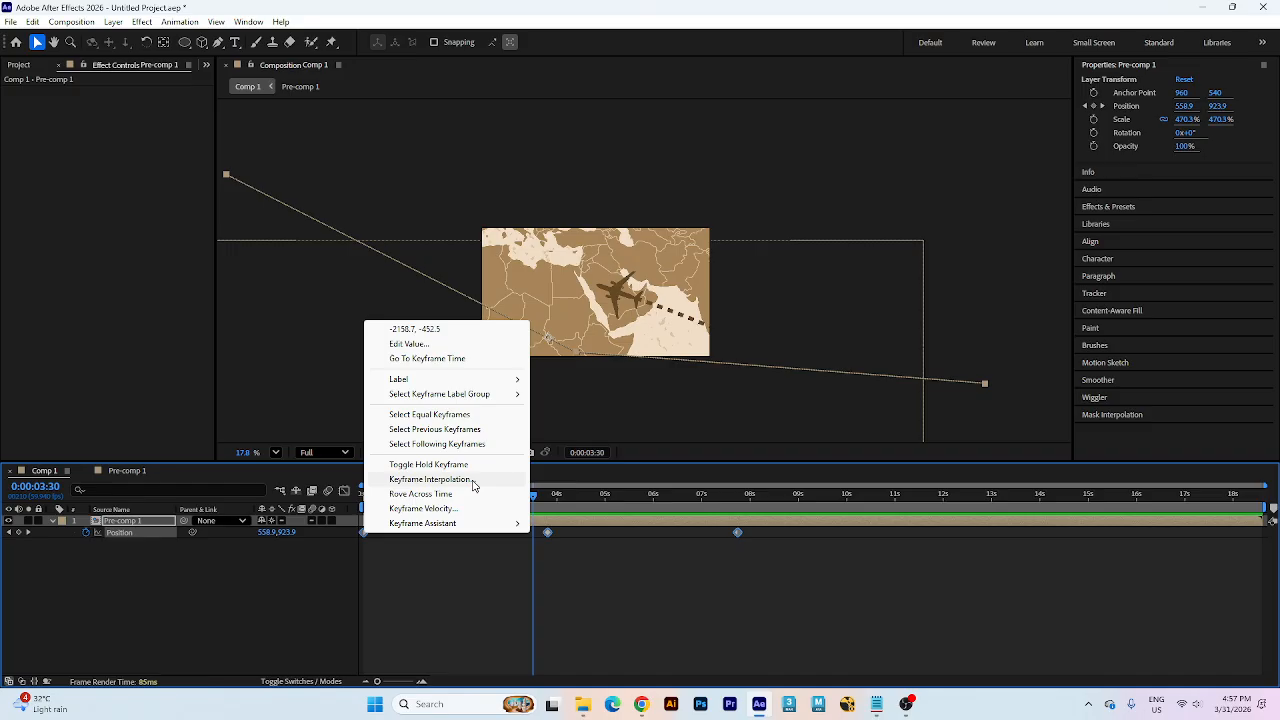
{"action": "left_click", "coordinate": [430, 479]}
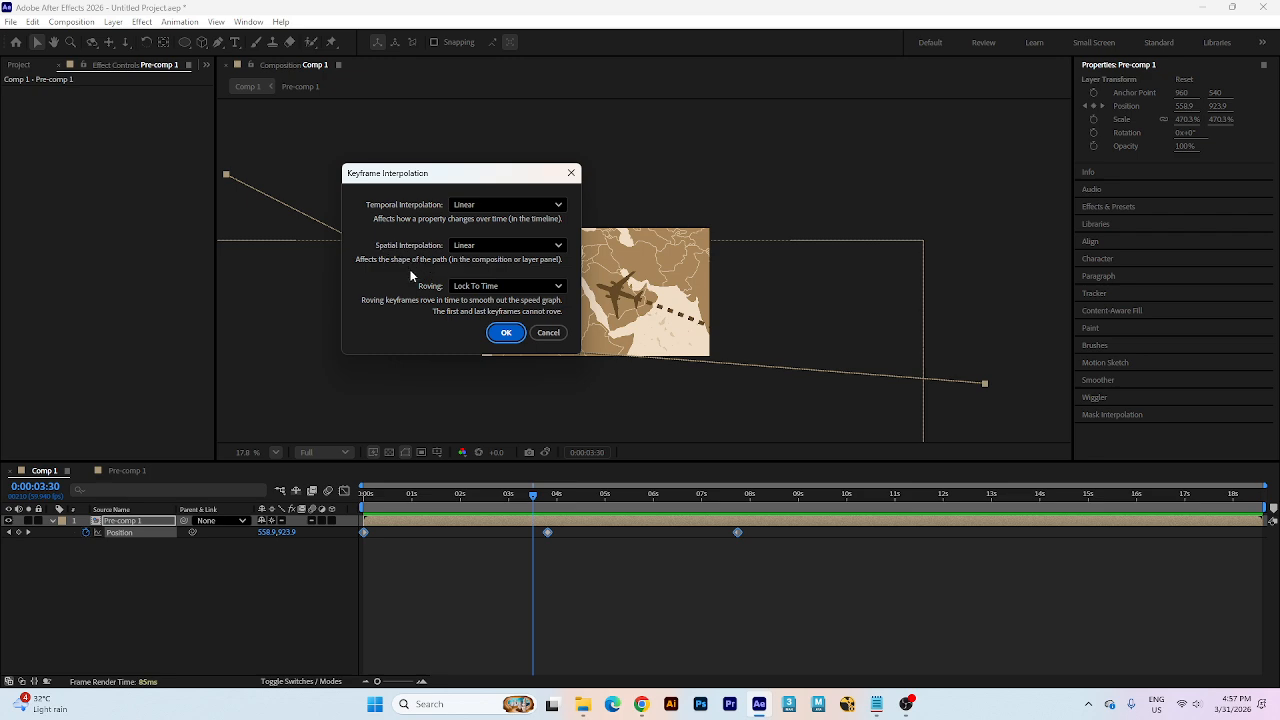
{"action": "left_click", "coordinate": [468, 246]}
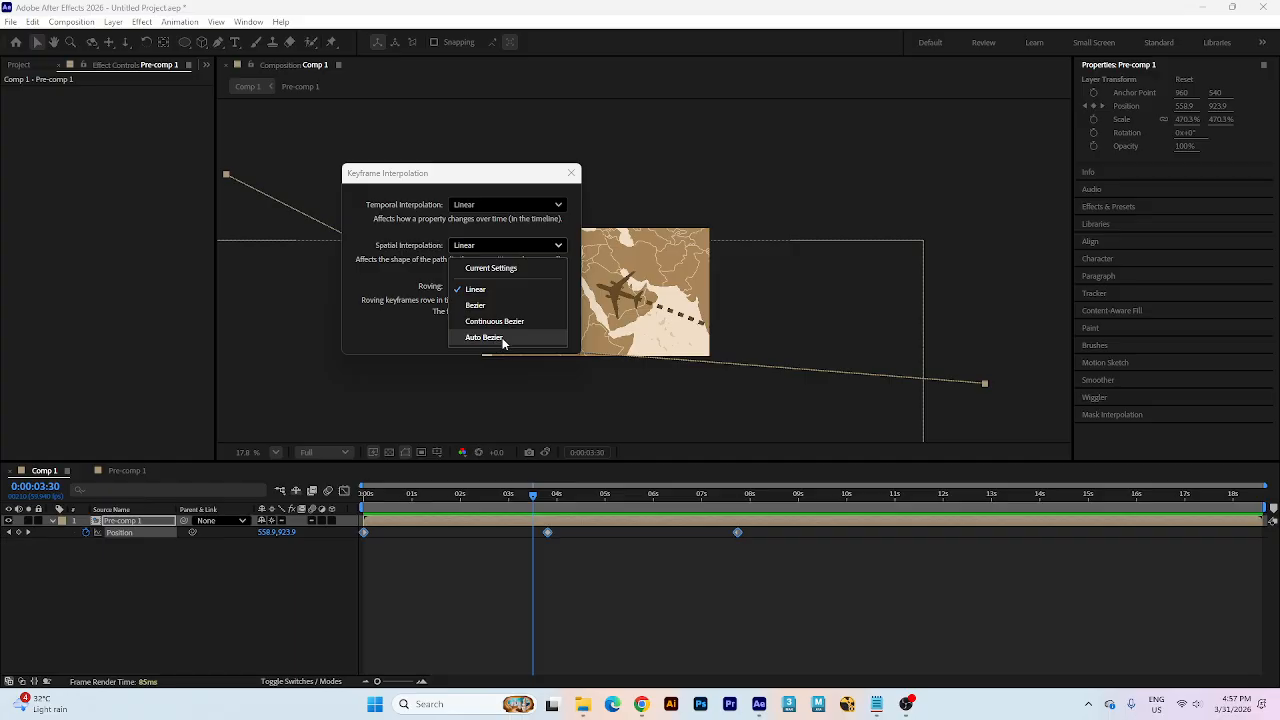
{"action": "left_click", "coordinate": [484, 337]}
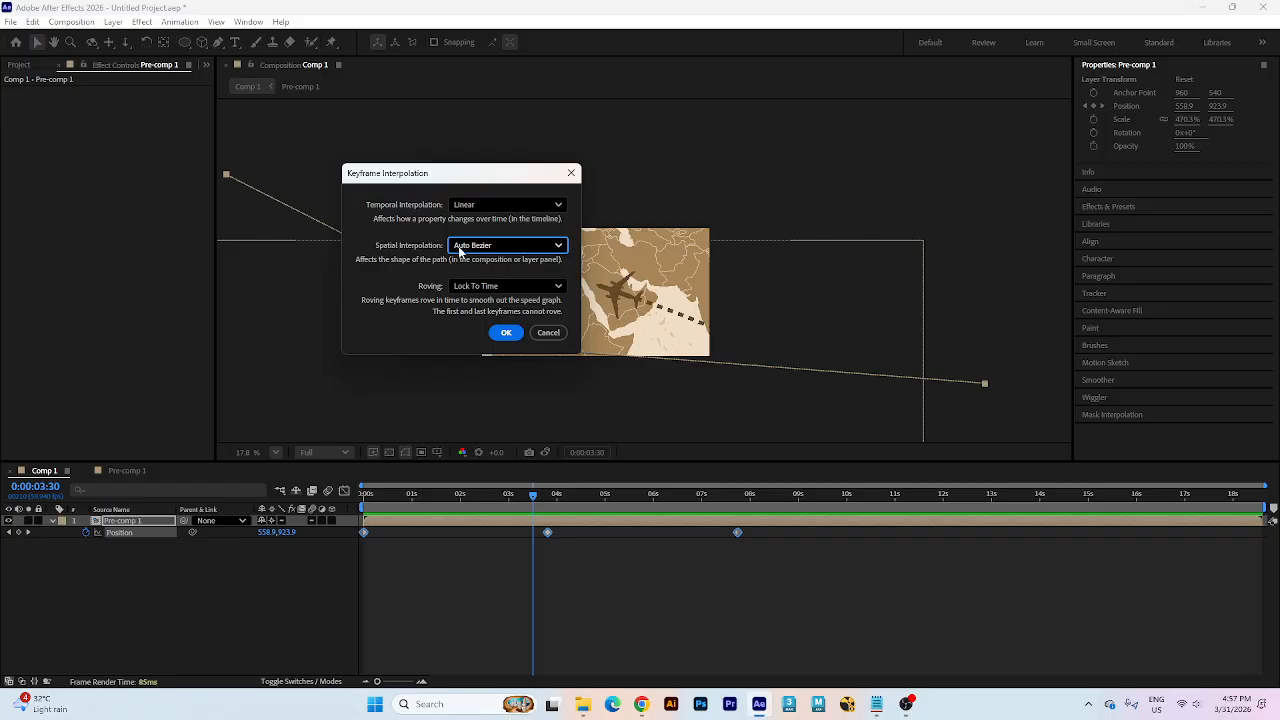
{"action": "left_click", "coordinate": [506, 332]}
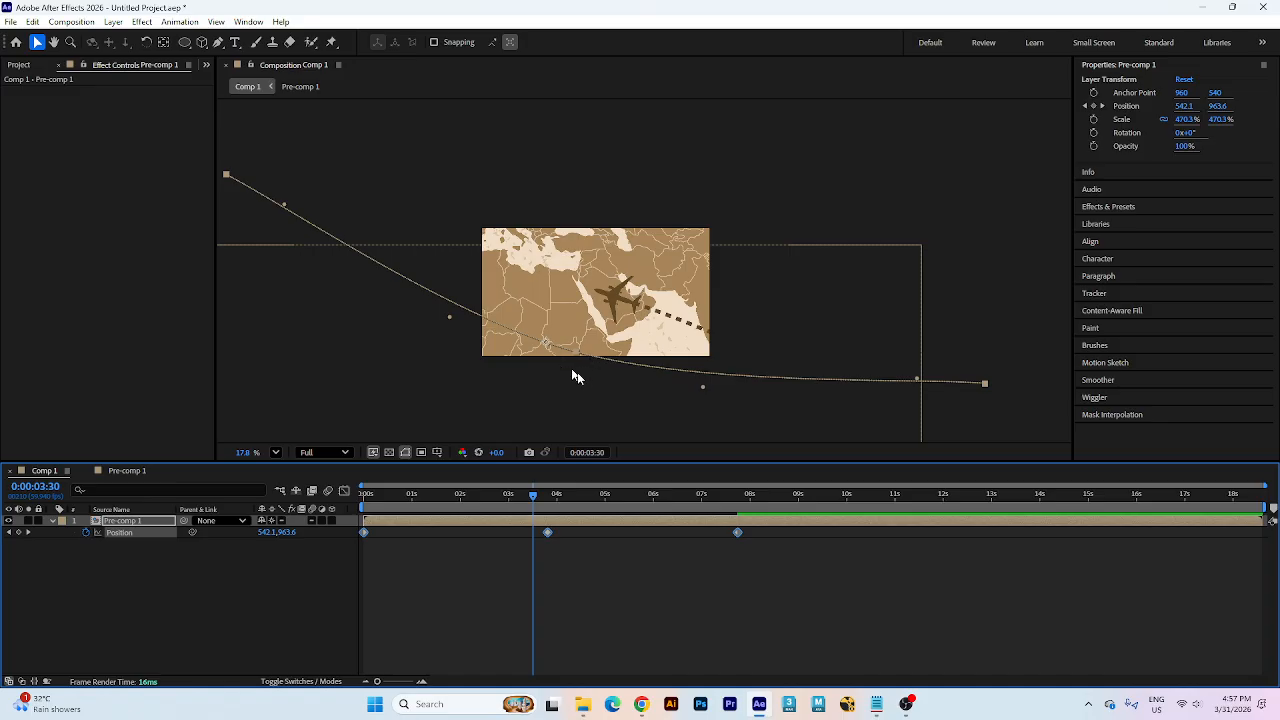
{"action": "left_click_drag", "start_coordinate": [535, 498], "coordinate": [360, 502]}
{"action": "key", "text": "space"}
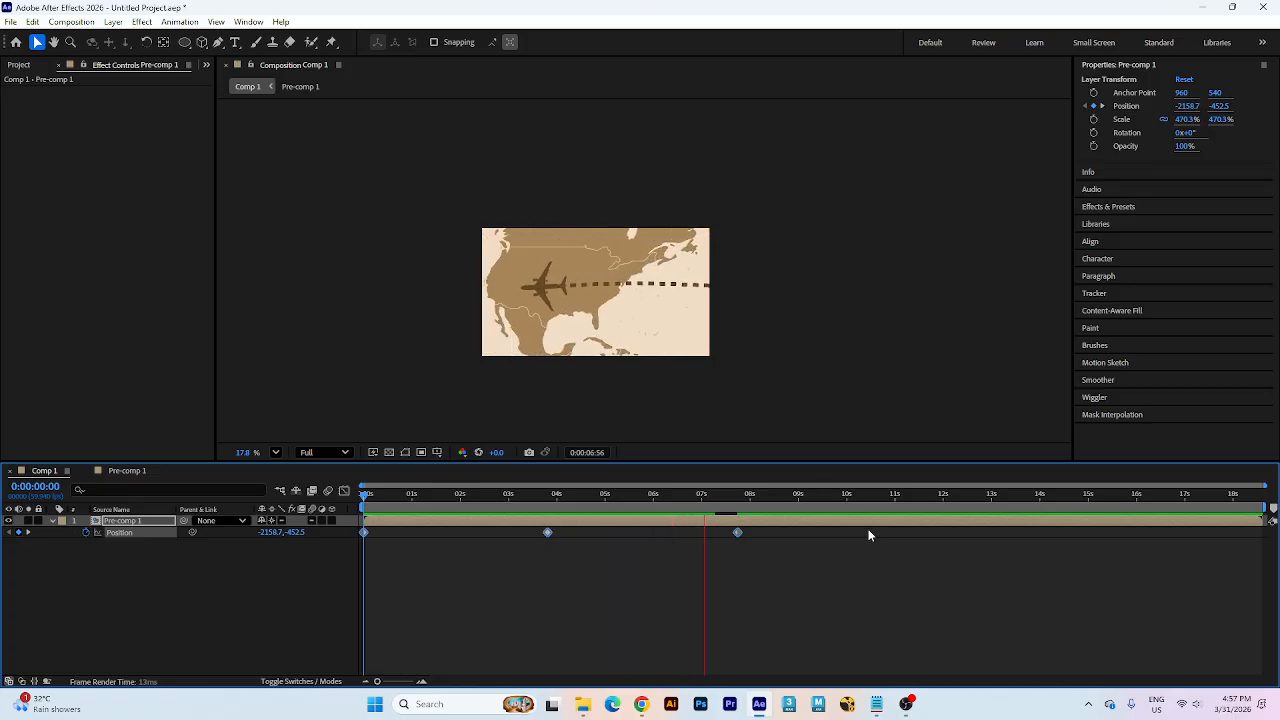
- Apply Easy Ease to the last and first Pre-comp 1 Position keyframes and preview the move from the start
{"action": "left_click_drag", "start_coordinate": [801, 572], "coordinate": [627, 533]}
{"action": "key", "text": "F9"}
{"action": "left_click", "coordinate": [364, 533]}
{"action": "key", "text": "F9"}
{"action": "left_click_drag", "start_coordinate": [396, 498], "coordinate": [358, 509]}
{"action": "key", "text": "space"}
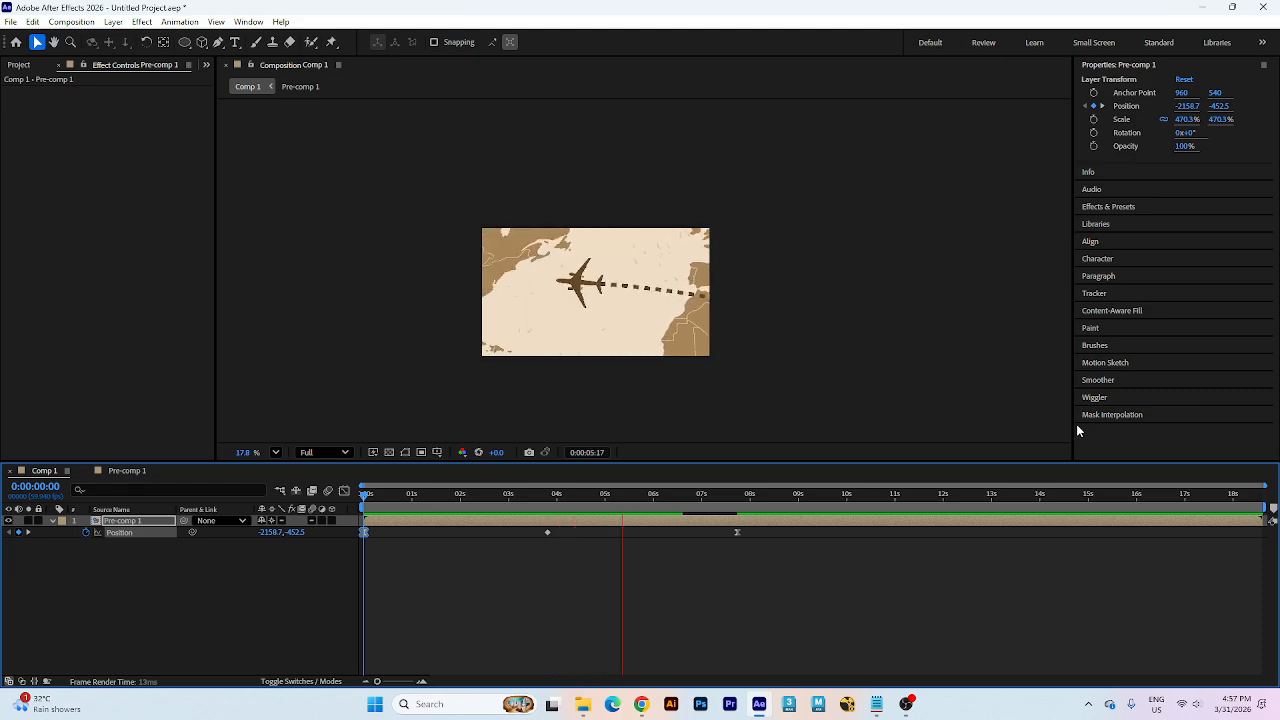
{"action": "key", "text": "space"}
{"action": "left_click", "coordinate": [588, 545]}
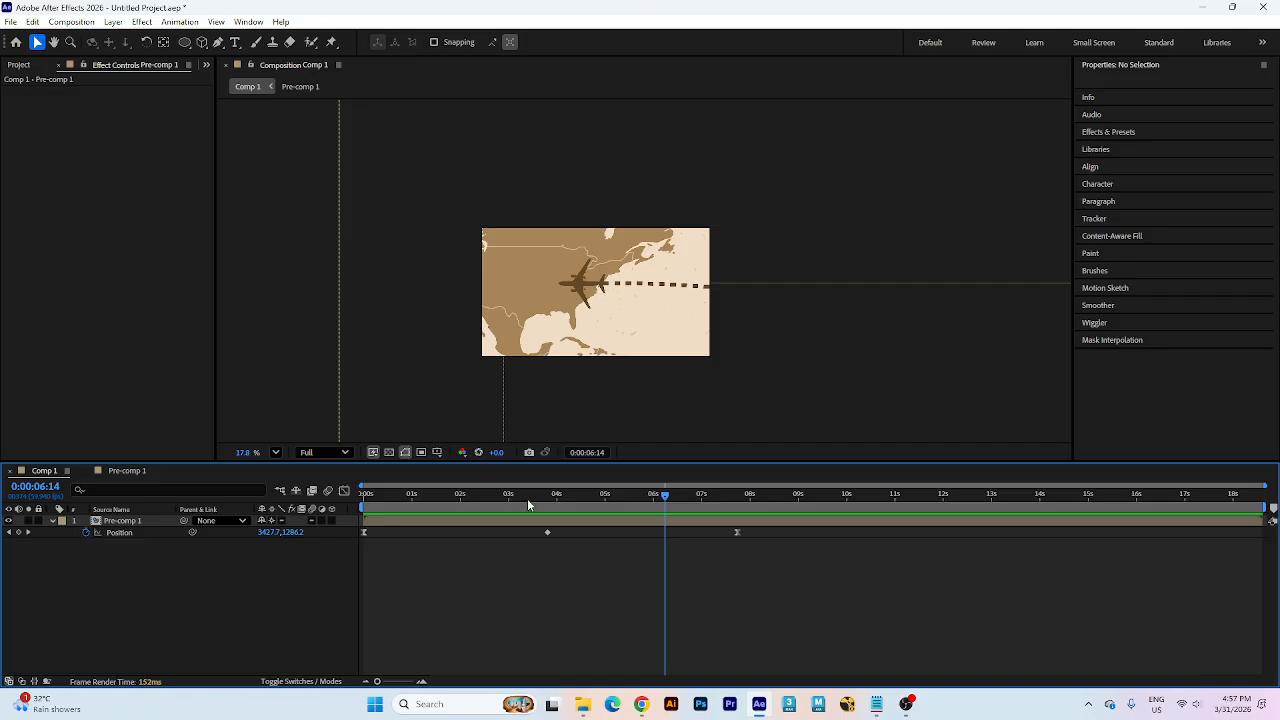
- Add Scale keyframes of 470.3% to Pre-comp 1 at 0:00:00:00 and 0:00:07:44, with Position and Scale both shown
{"action": "key", "text": "Home"}
{"action": "left_click", "coordinate": [135, 521]}
{"action": "key", "text": "s"}
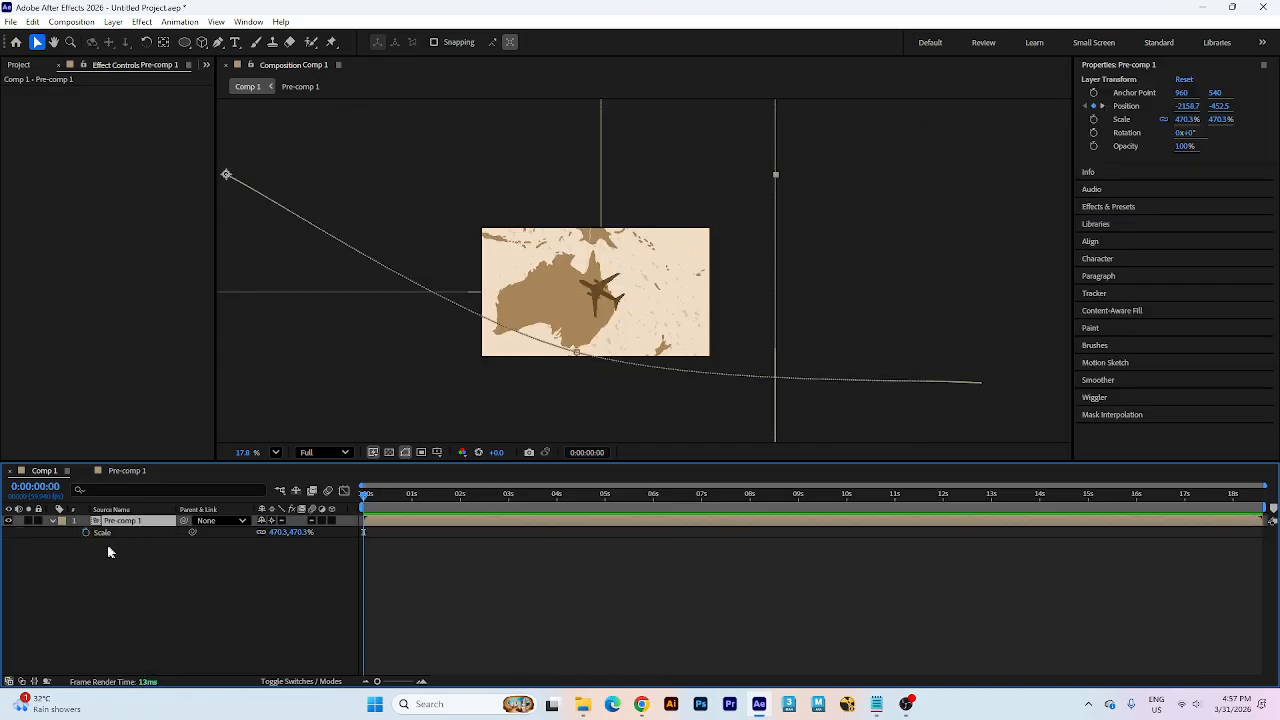
{"action": "left_click", "coordinate": [86, 532]}
{"action": "key", "text": "shift+p"}
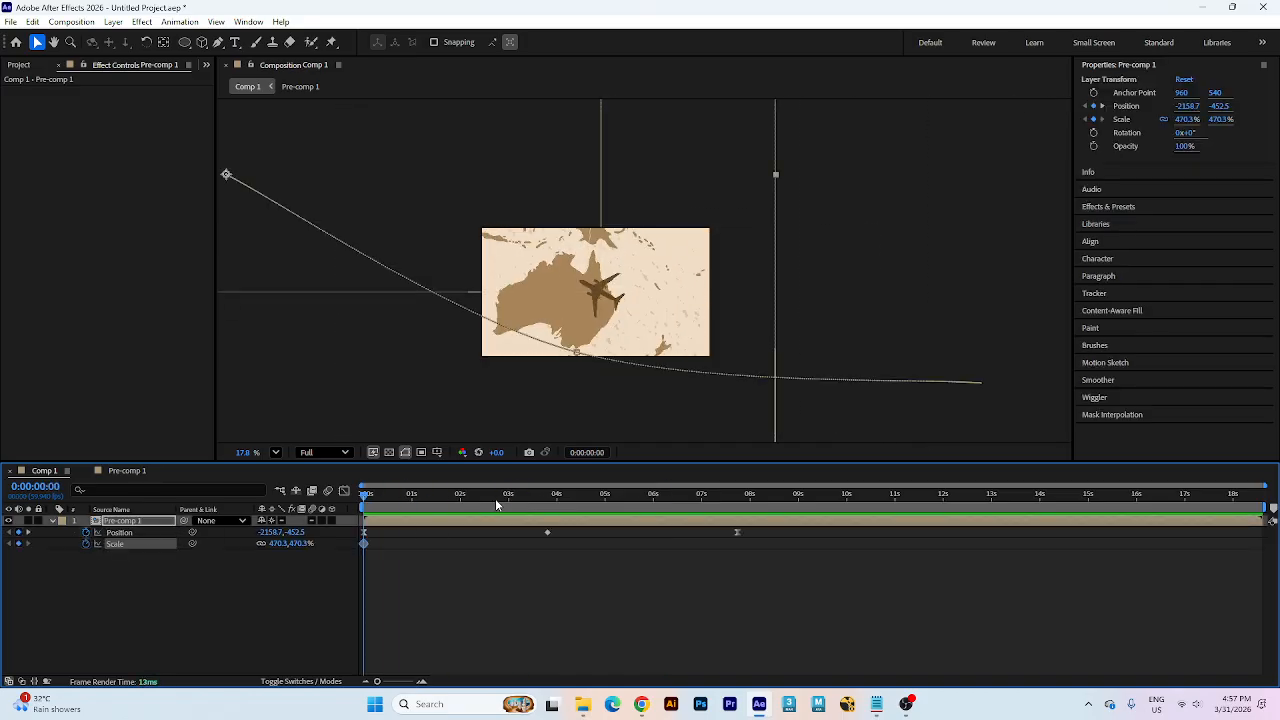
{"action": "left_click_drag", "start_coordinate": [496, 499], "coordinate": [738, 526]}
{"action": "left_click", "coordinate": [18, 544]}
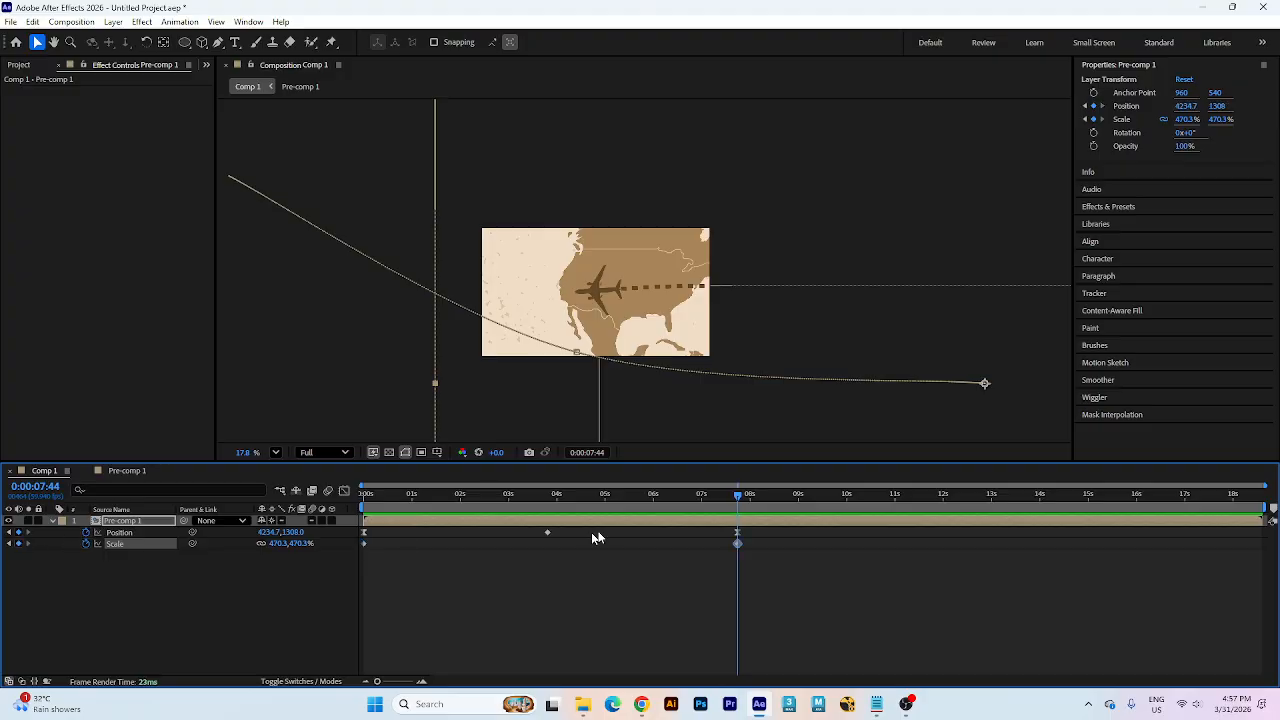
- At 0:00:03:48, keyframe Pre-comp 1's Scale at about 223.3% and reposition it to about 887.4, 772.2 to recentre the plane
{"action": "left_click_drag", "start_coordinate": [592, 497], "coordinate": [546, 513]}
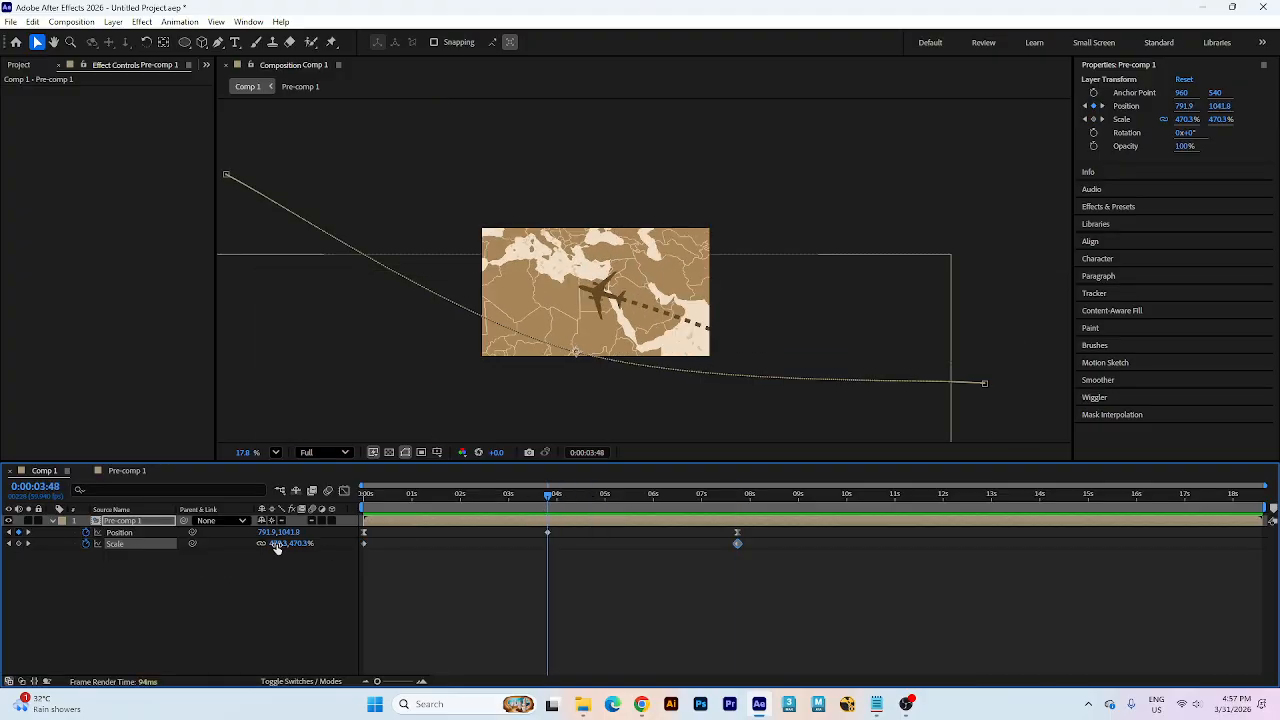
{"action": "left_click_drag", "start_coordinate": [277, 544], "coordinate": [165, 567]}
{"action": "left_click_drag", "start_coordinate": [597, 416], "coordinate": [621, 369]}
{"action": "scroll", "coordinate": [645, 305], "scroll_direction": "up", "scroll_amount": 2}
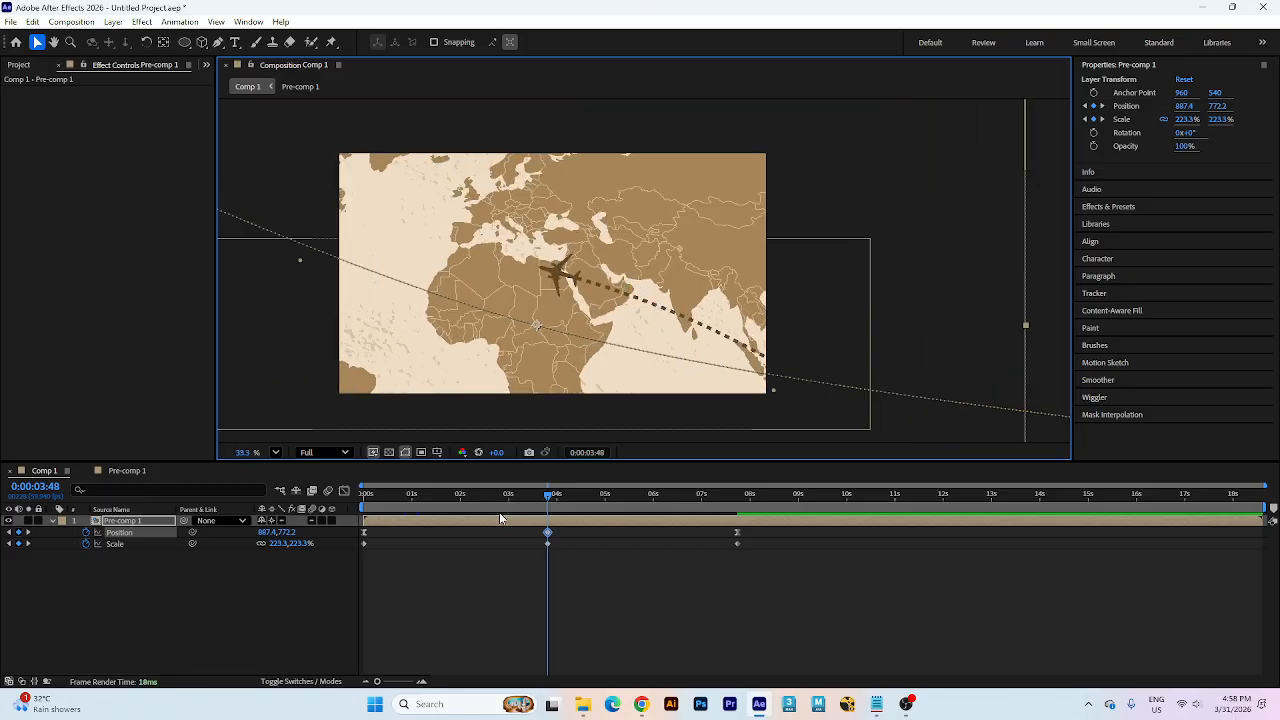
- Preview the plane-following animation with its mid-flight zoom-out from the start
{"action": "key", "text": "Home"}
{"action": "key", "text": "space"}
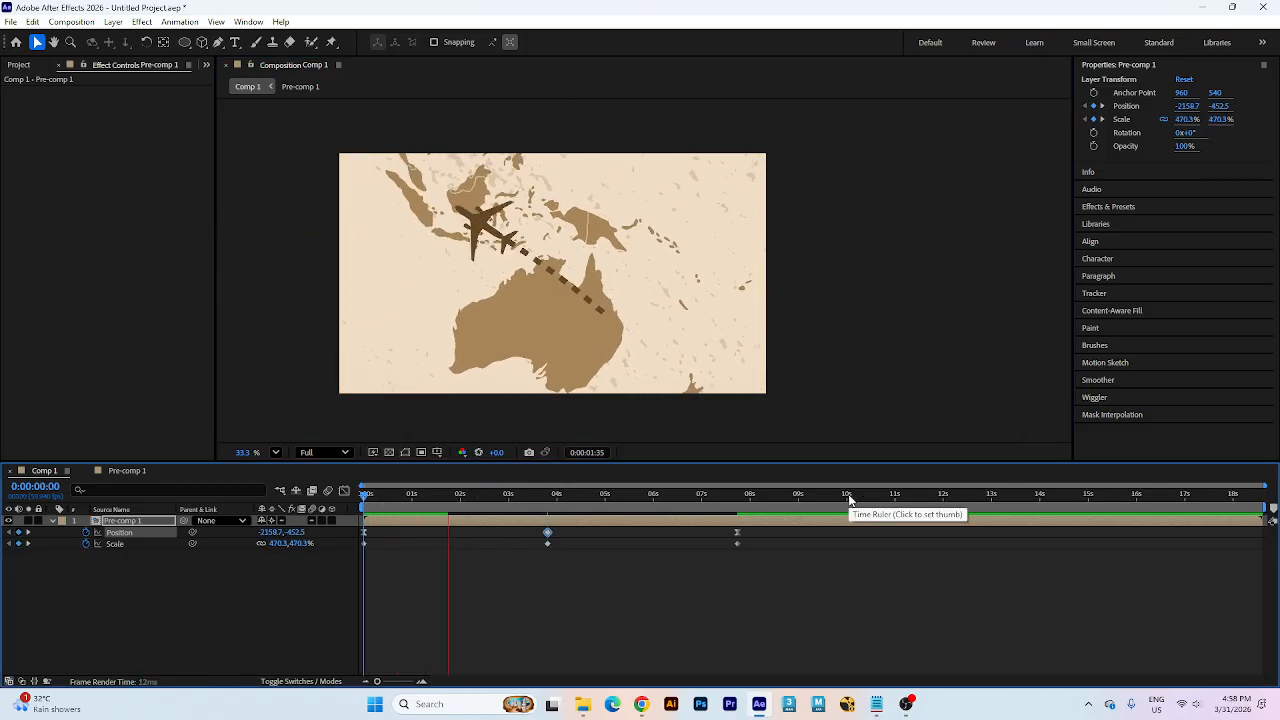
{"action": "left_click_drag", "start_coordinate": [466, 496], "coordinate": [355, 490]}
{"action": "key", "text": "space"}
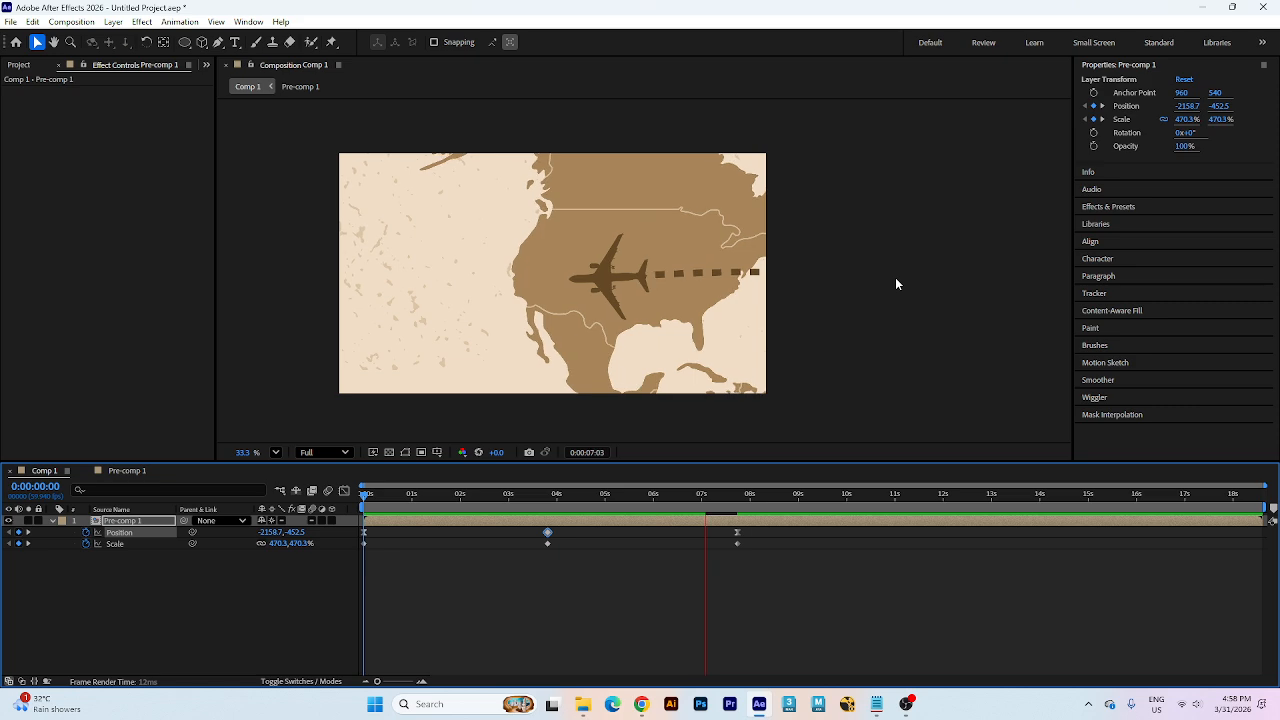
{"action": "key", "text": "space"}
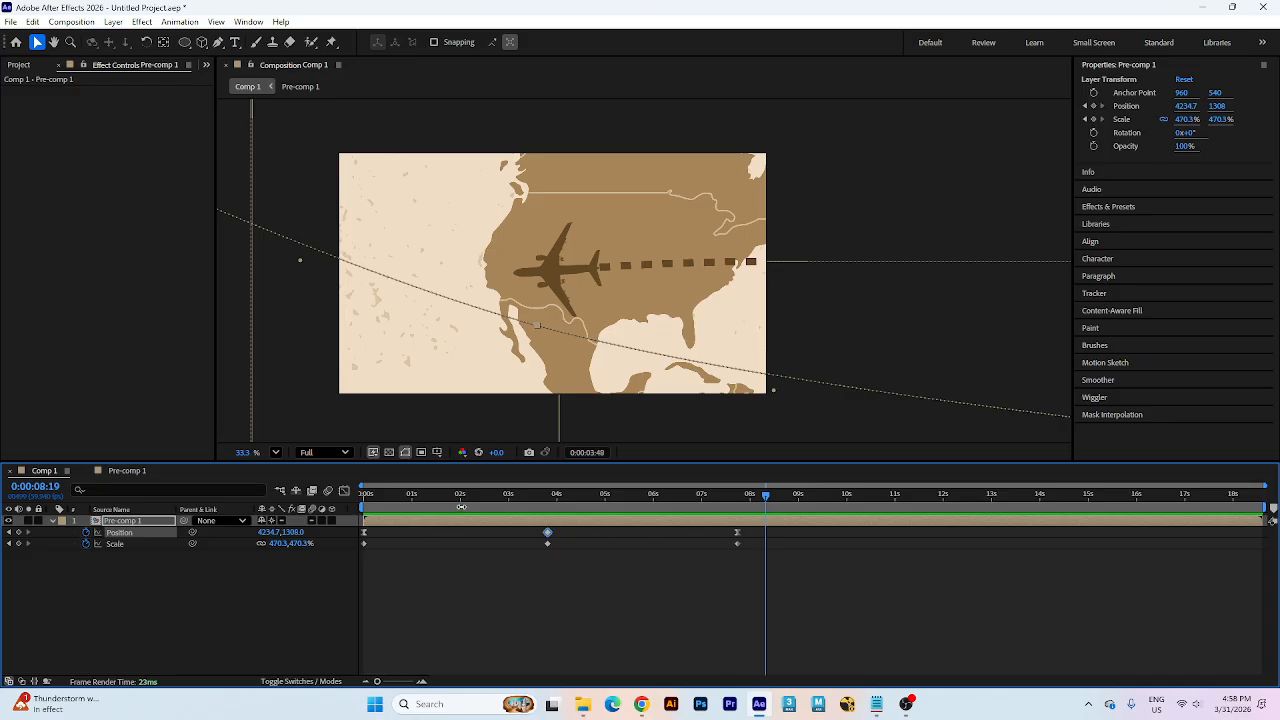
- Undo all Position and Scale edits on Pre-comp 1 back to the unanimated full map at 100% scale
{"action": "key", "text": "ctrl+z"}
{"action": "key", "text": "ctrl+z"}
{"action": "key", "text": "ctrl+z"}
{"action": "key", "text": "ctrl+z"}
{"action": "key", "text": "ctrl+z"}
{"action": "key", "text": "ctrl+z"}
{"action": "key", "text": "ctrl+z"}
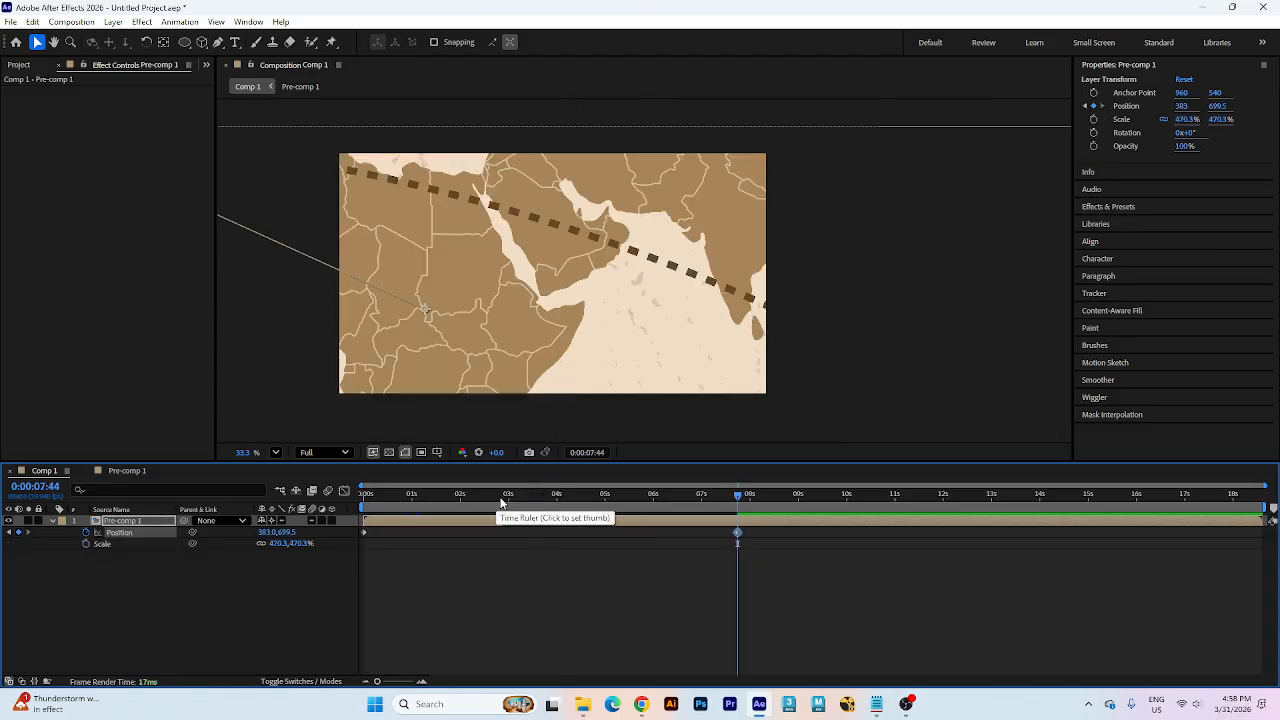
{"action": "key", "text": "ctrl+z"}
{"action": "key", "text": "ctrl+z"}
{"action": "key", "text": "ctrl+z"}
{"action": "key", "text": "ctrl+z"}
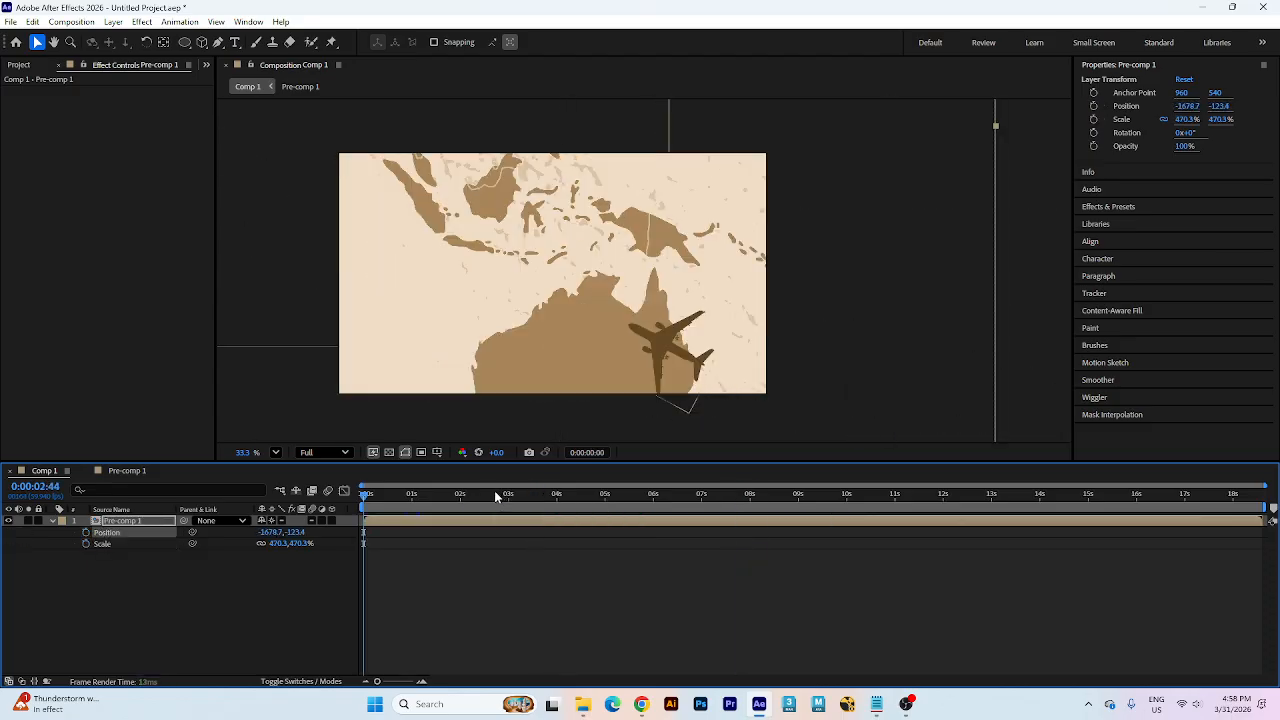
{"action": "key", "text": "ctrl+z"}
{"action": "key", "text": "ctrl+z"}
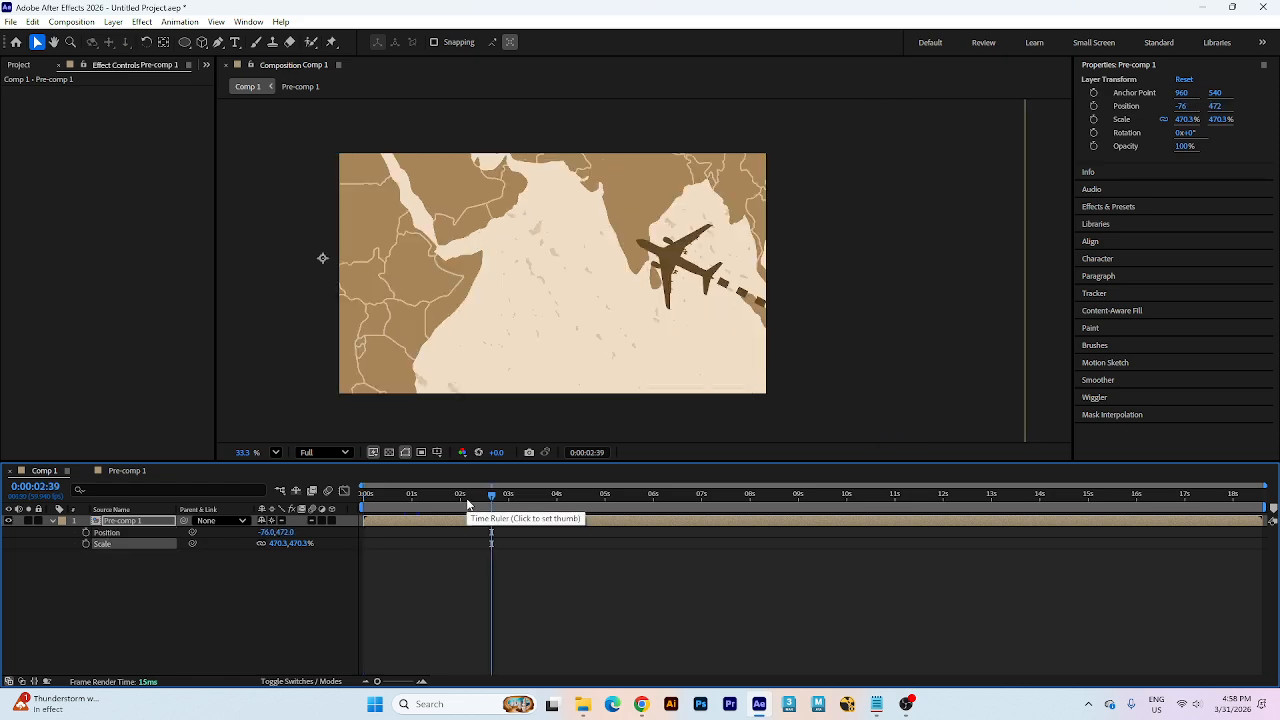
{"action": "key", "text": "ctrl+z"}
{"action": "key", "text": "ctrl+z"}
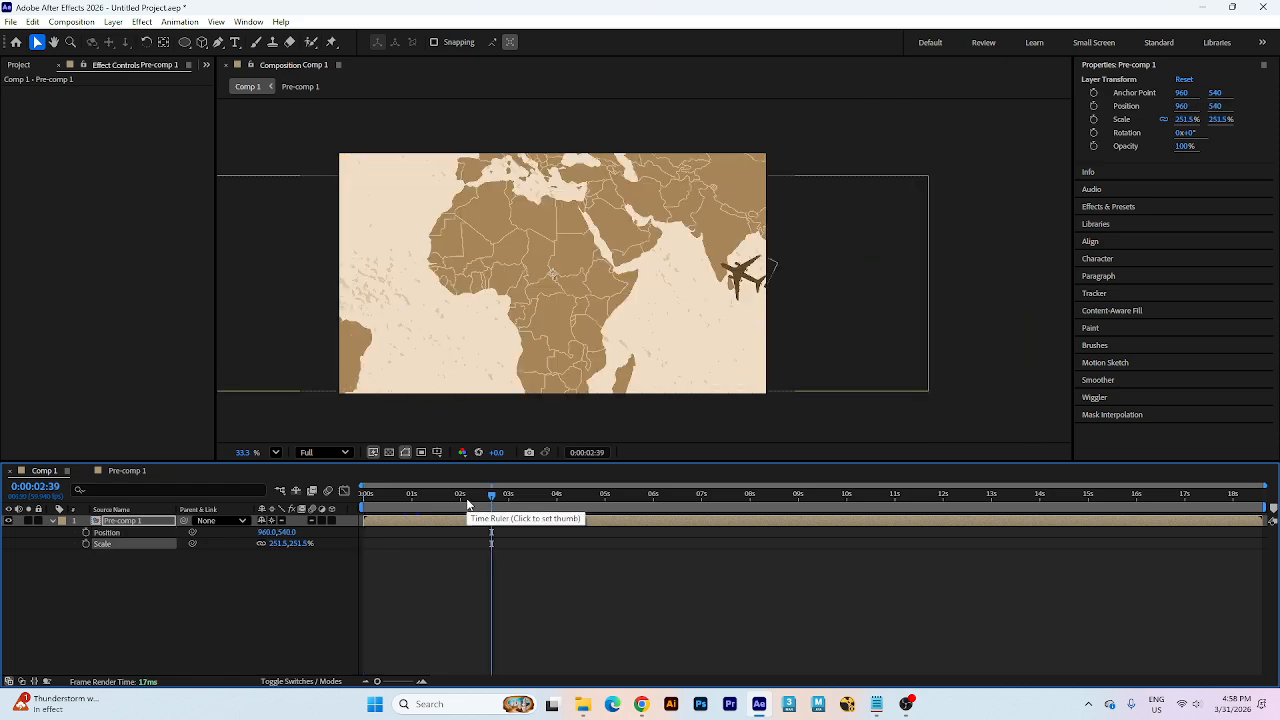
{"action": "left_click_drag", "start_coordinate": [467, 503], "coordinate": [160, 545]}
{"action": "key", "text": "ctrl+z"}
- Collapse Pre-comp 1's properties and preview the plane's flight across the full map
{"action": "left_click", "coordinate": [53, 521]}
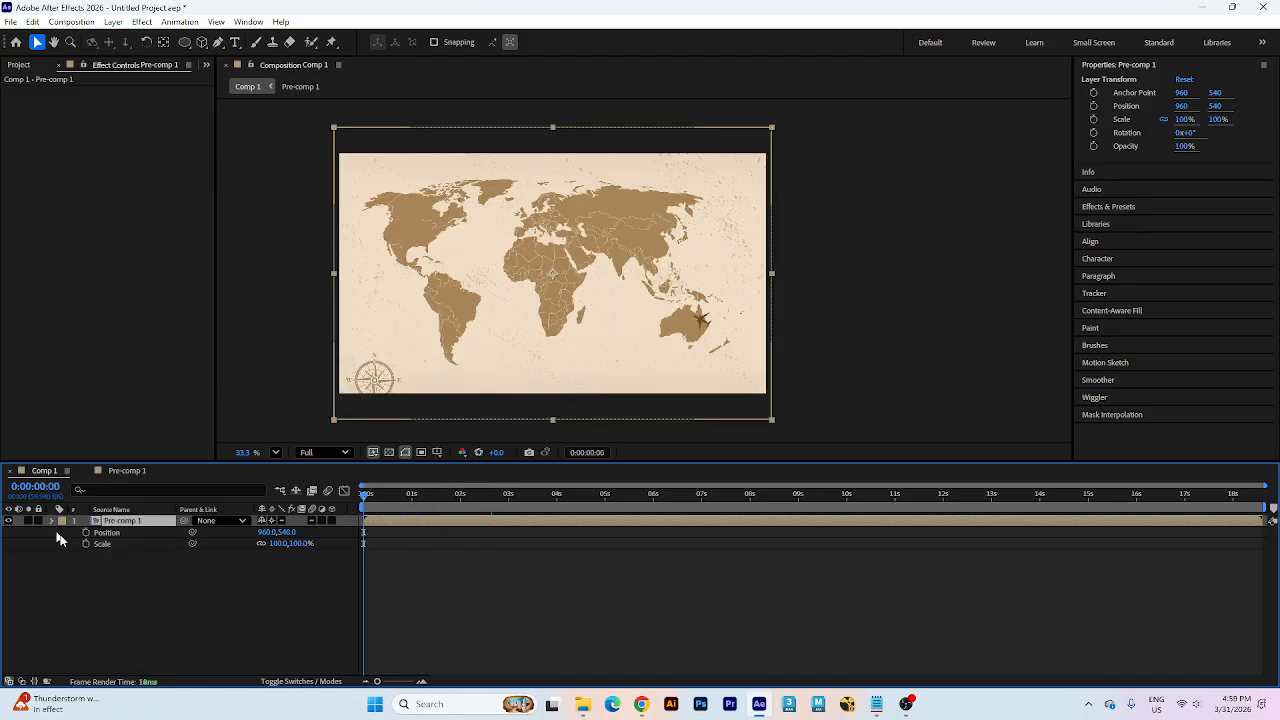
{"action": "left_click", "coordinate": [66, 566]}
{"action": "key", "text": "space"}
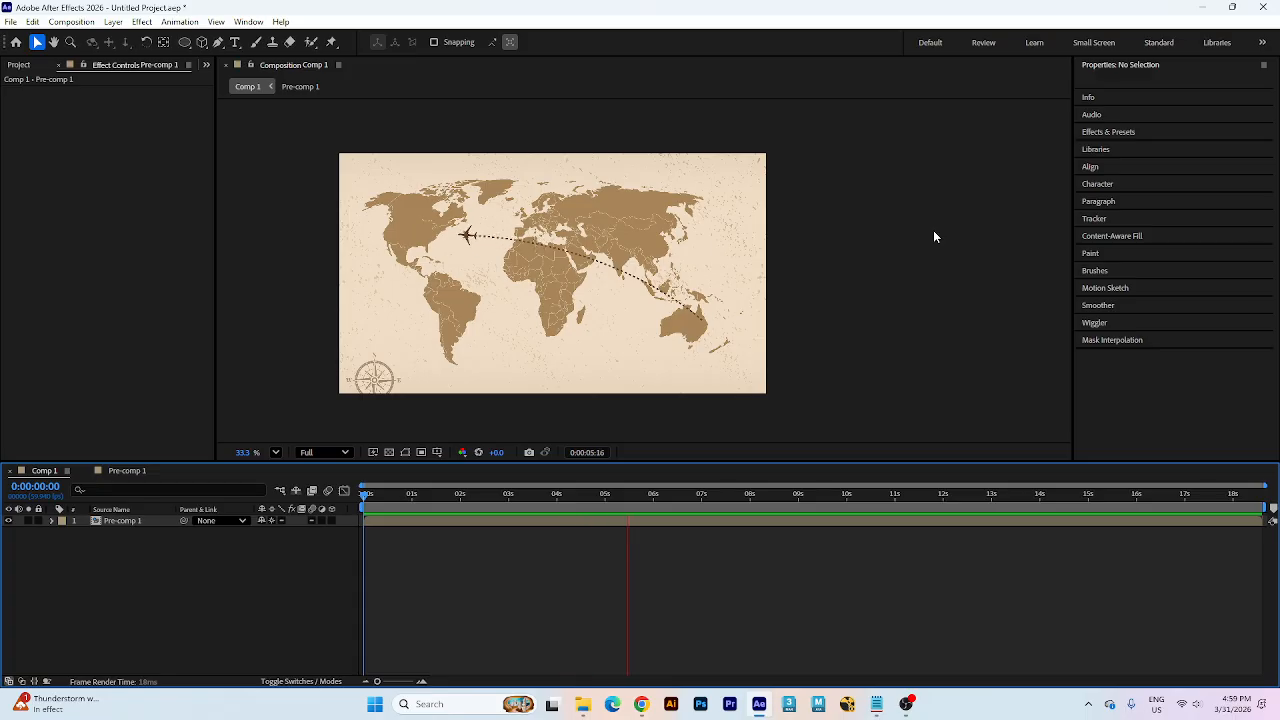
{"action": "key", "text": "space"}
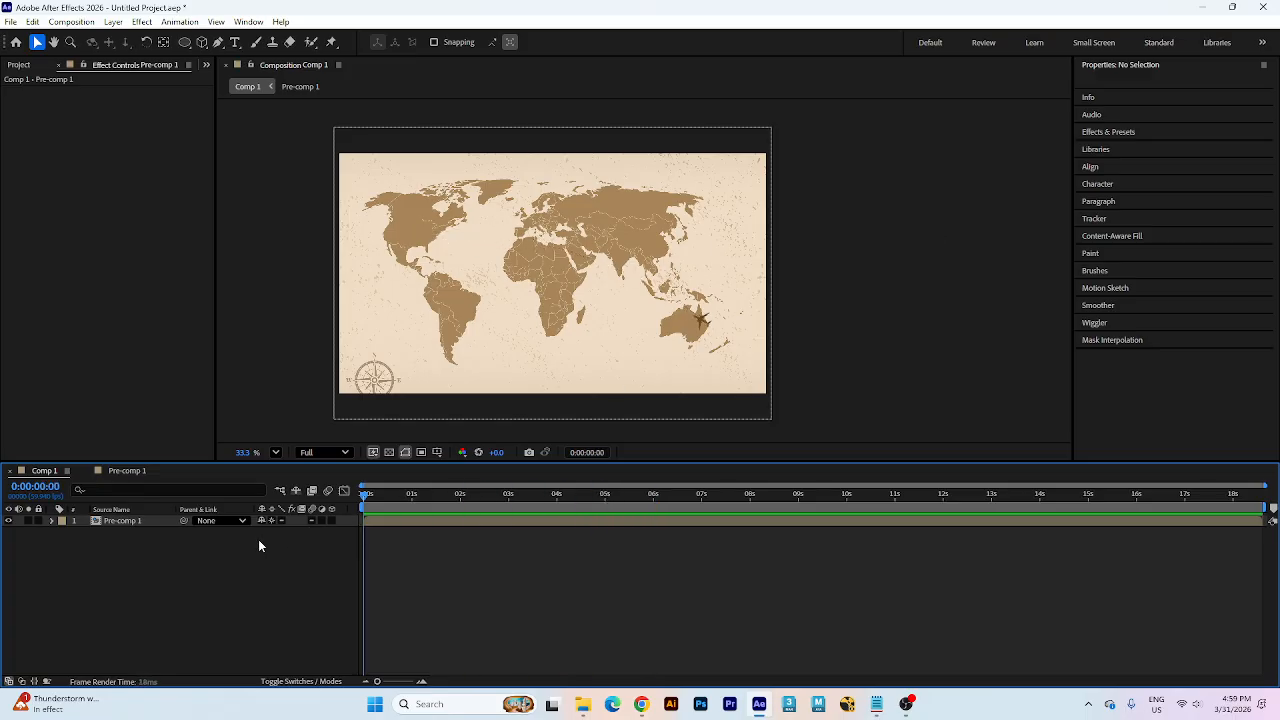
- Enlarge Pre-comp 1 to about 428.3% and move it to about -1884, -348 so the plane over Australia is centred
{"action": "left_click", "coordinate": [122, 520]}
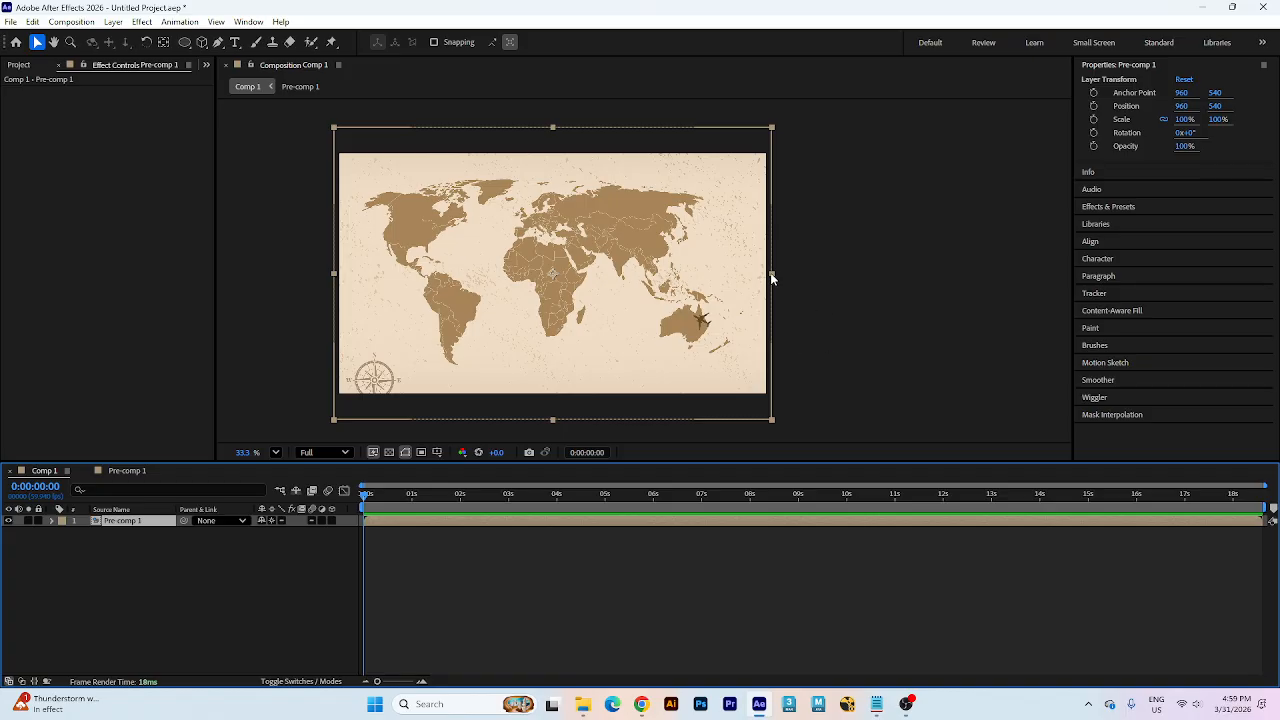
{"action": "left_click_drag", "start_coordinate": [771, 273], "coordinate": [988, 293]}
{"action": "left_click_drag", "start_coordinate": [908, 340], "coordinate": [673, 275]}
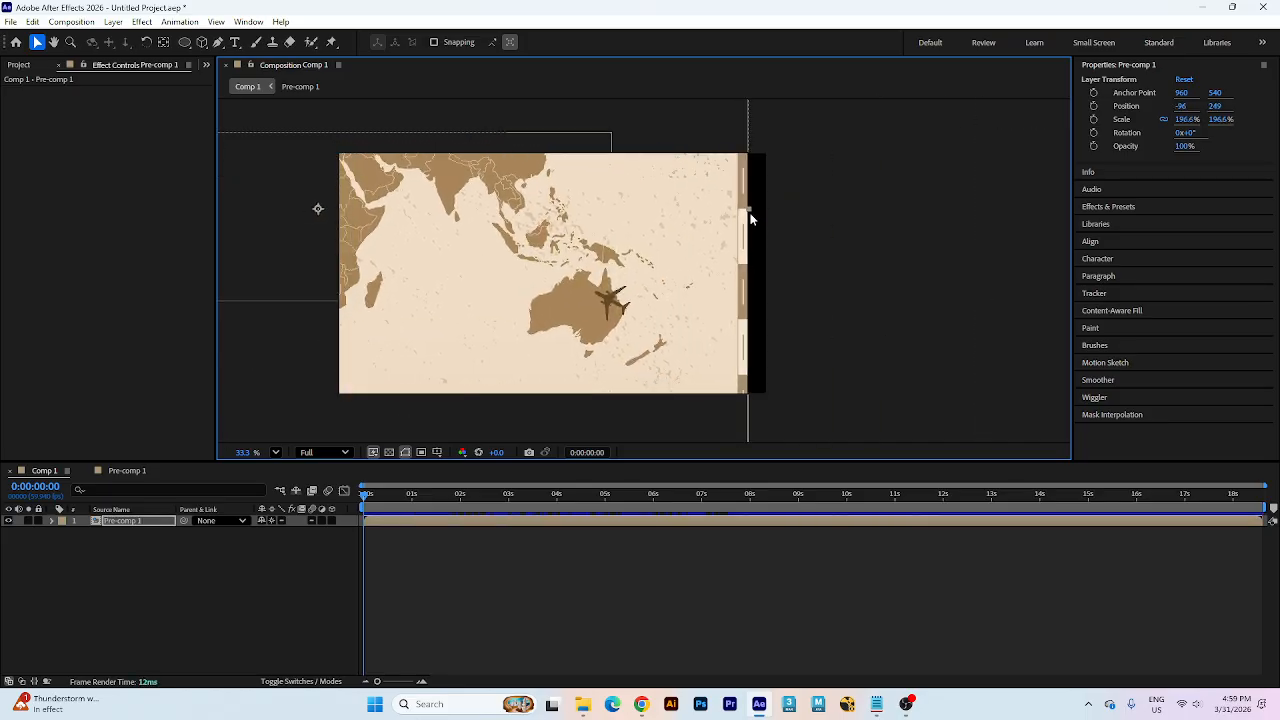
{"action": "left_click_drag", "start_coordinate": [749, 211], "coordinate": [869, 303]}
{"action": "left_click_drag", "start_coordinate": [668, 242], "coordinate": [664, 241]}
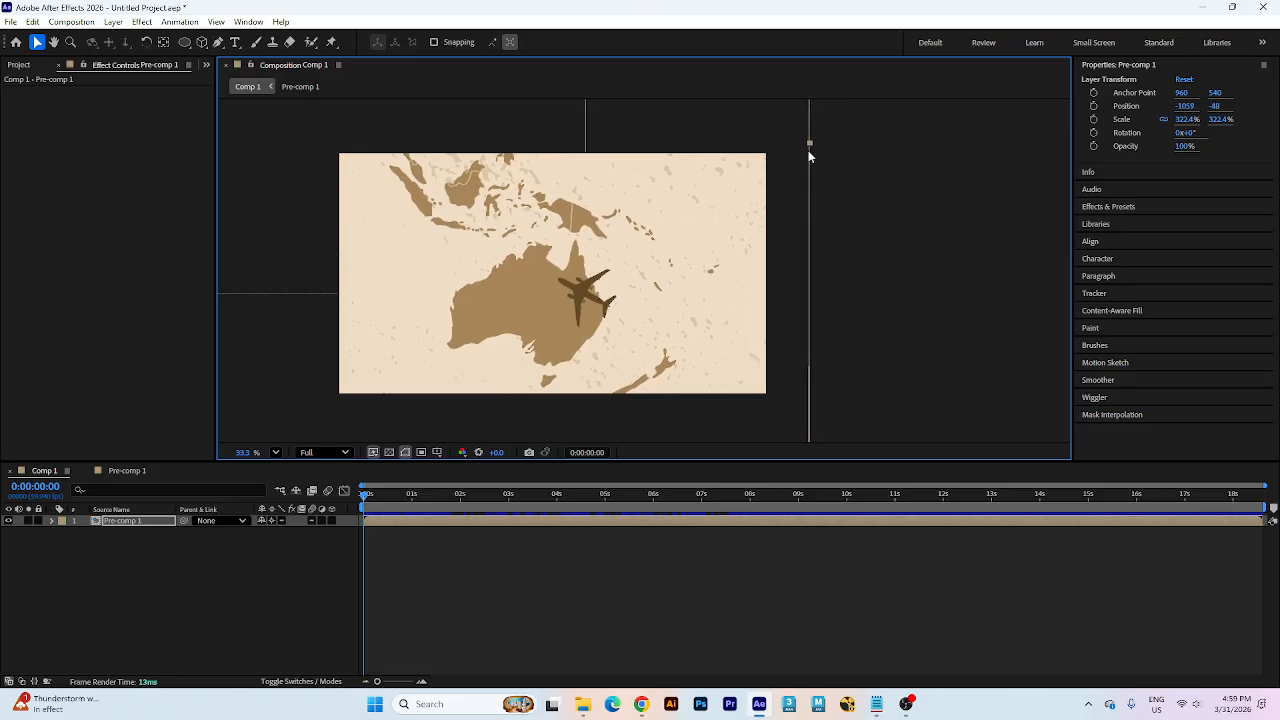
{"action": "left_click_drag", "start_coordinate": [808, 147], "coordinate": [1037, 146]}
{"action": "left_click_drag", "start_coordinate": [735, 243], "coordinate": [546, 173]}
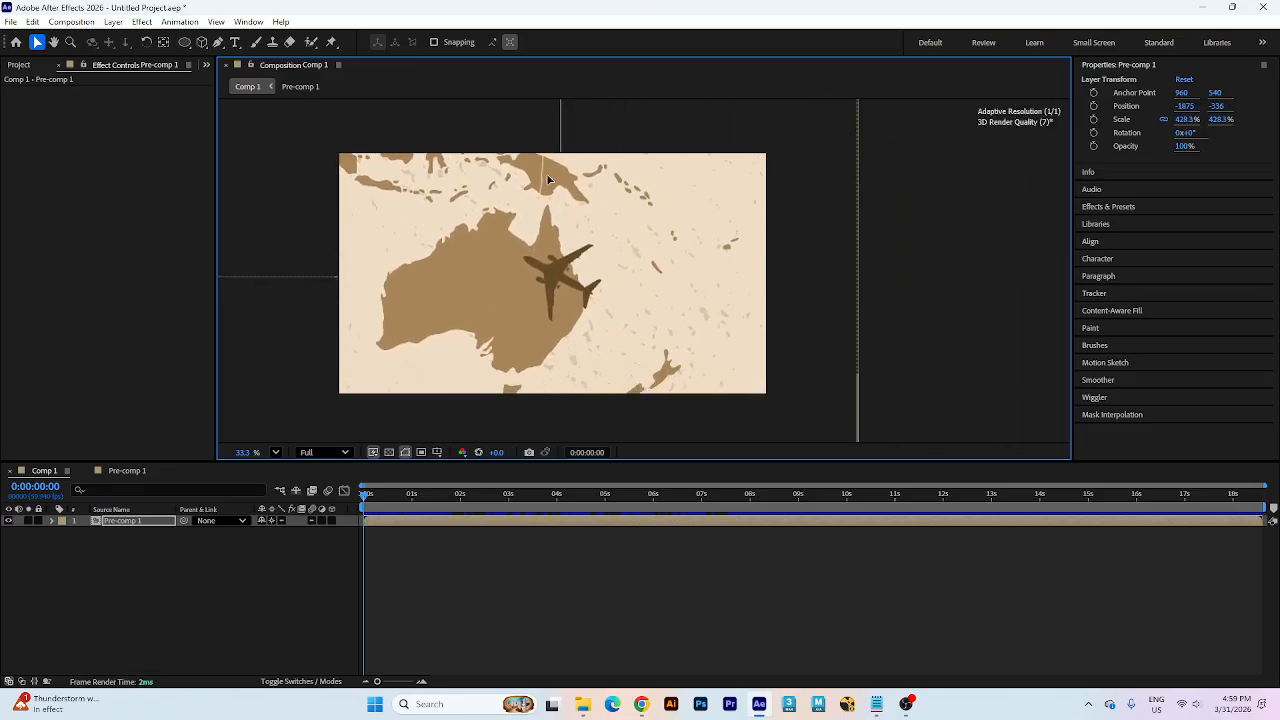
- Start animating Pre-comp 1's Position with a keyframe at 0:00:00:00
{"action": "left_click", "coordinate": [119, 521]}
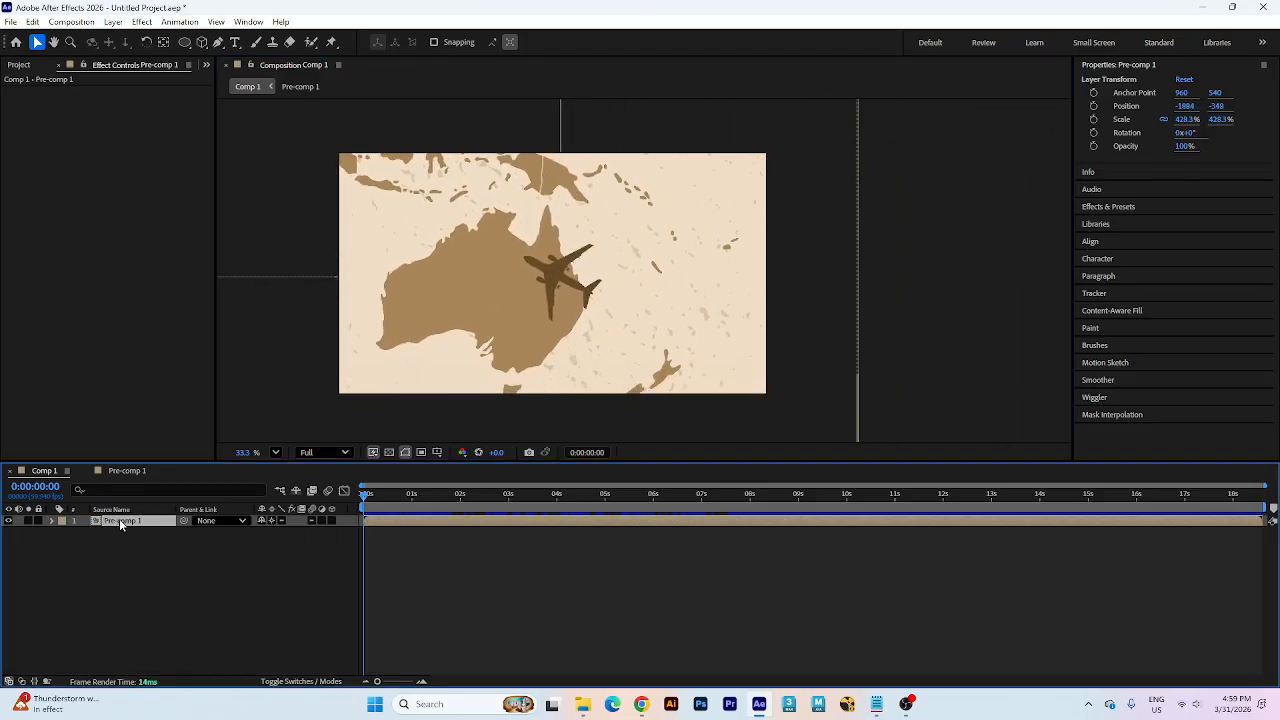
{"action": "key", "text": "p"}
{"action": "left_click", "coordinate": [81, 533]}
{"action": "left_click", "coordinate": [89, 534]}
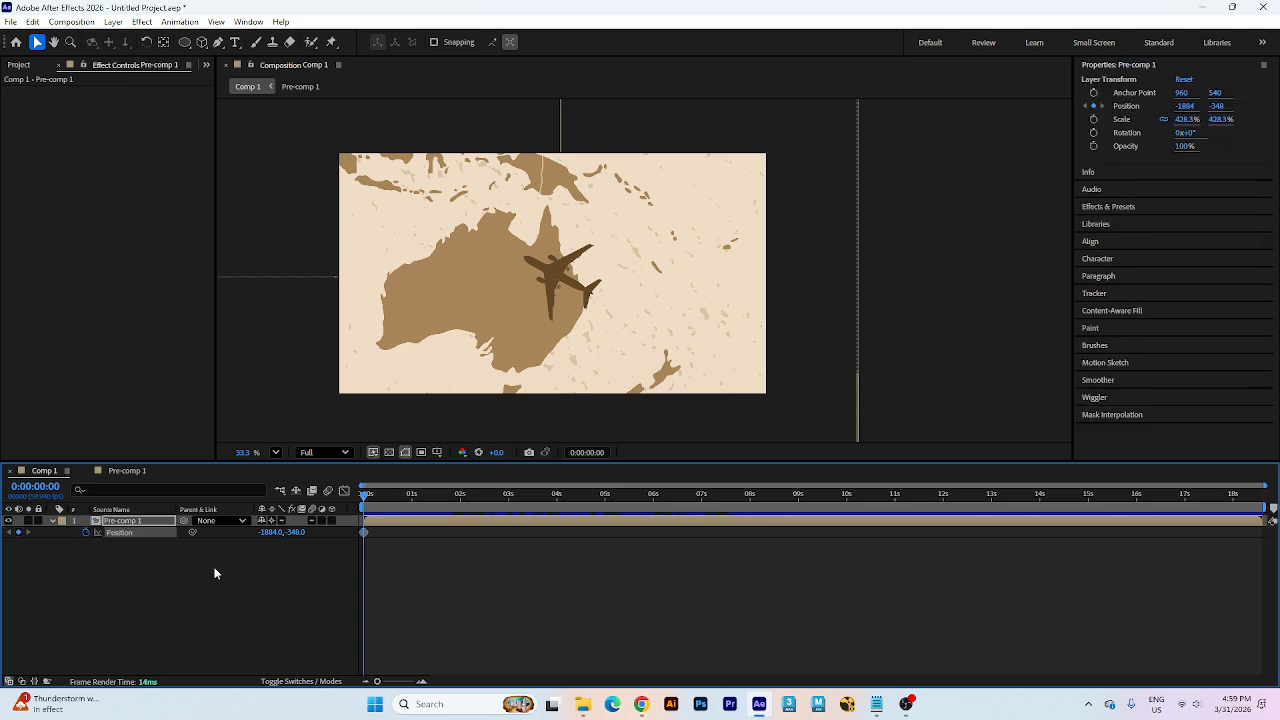
- At 0:00:07:44, matching the flight's end keyframe in Pre-comp 1, move the layer to centre the plane over North America, and preview
{"action": "left_click", "coordinate": [493, 495]}
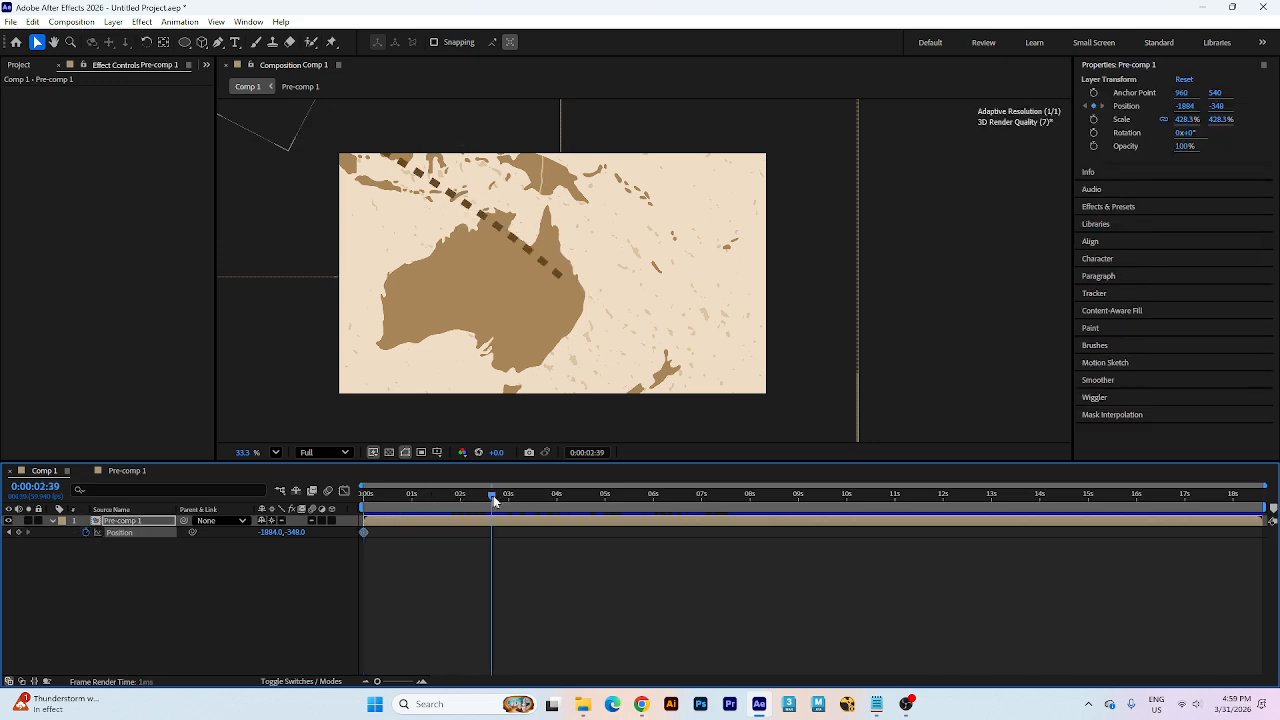
{"action": "double_click", "coordinate": [693, 521]}
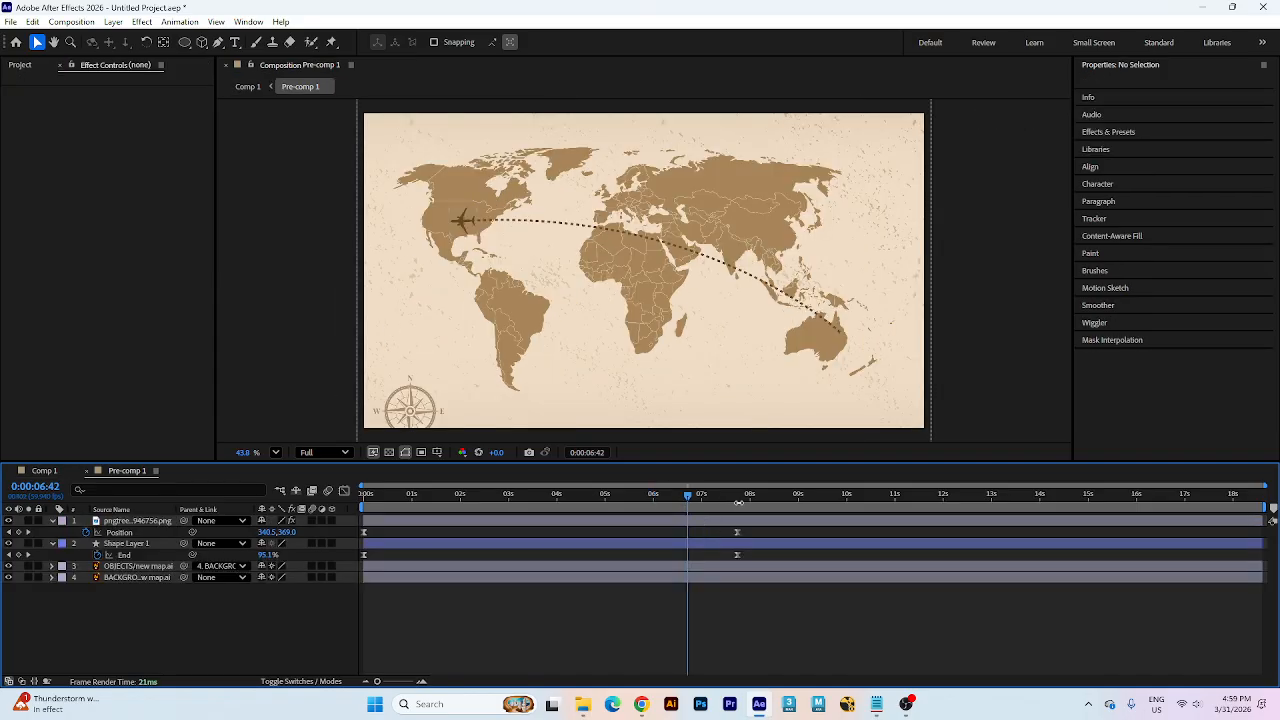
{"action": "left_click", "coordinate": [738, 495]}
{"action": "left_click", "coordinate": [44, 470]}
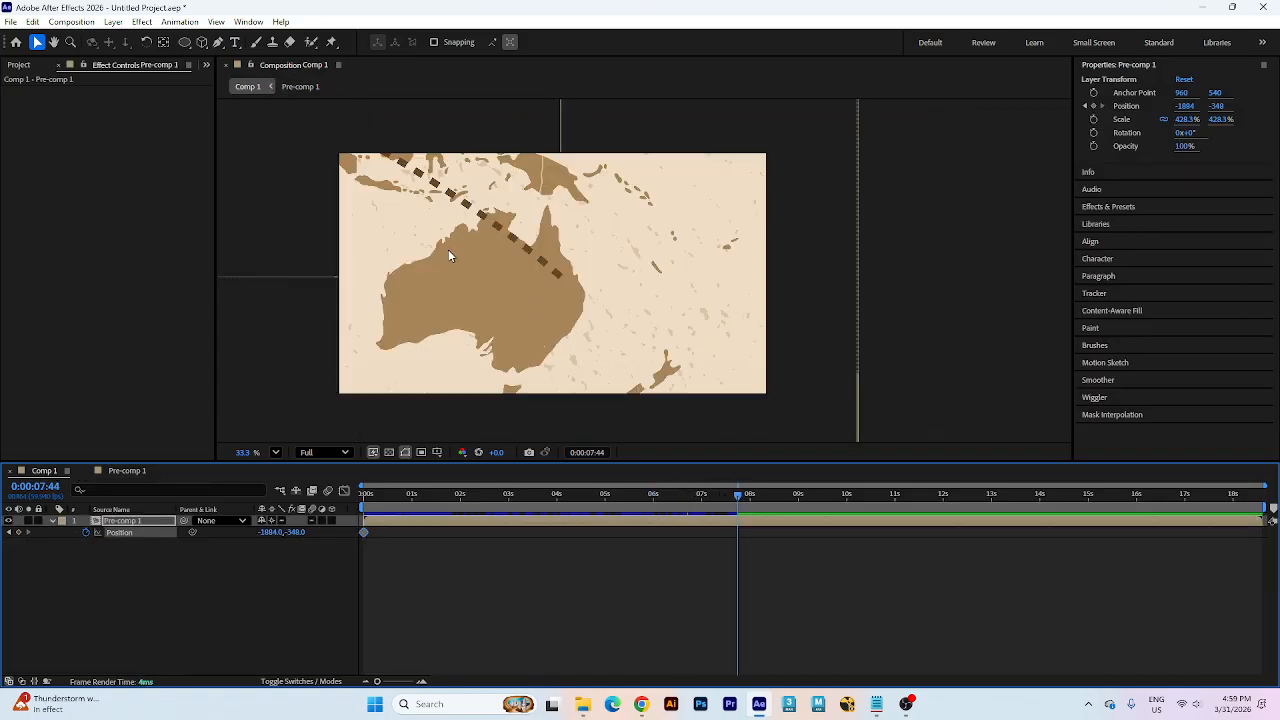
{"action": "scroll", "coordinate": [592, 308], "scroll_direction": "down", "scroll_amount": 4}
{"action": "left_click_drag", "start_coordinate": [518, 262], "coordinate": [920, 403]}
{"action": "left_click_drag", "start_coordinate": [608, 288], "coordinate": [952, 347]}
{"action": "key", "text": "space"}
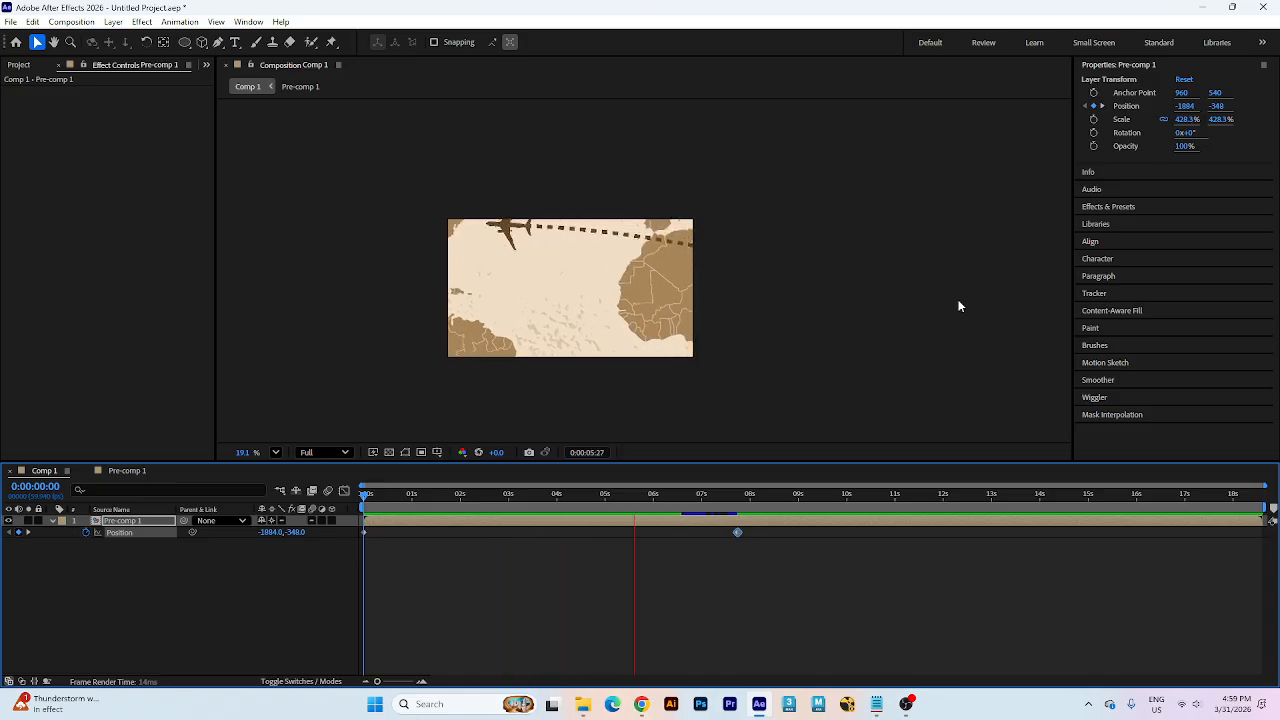
{"action": "key", "text": "space"}
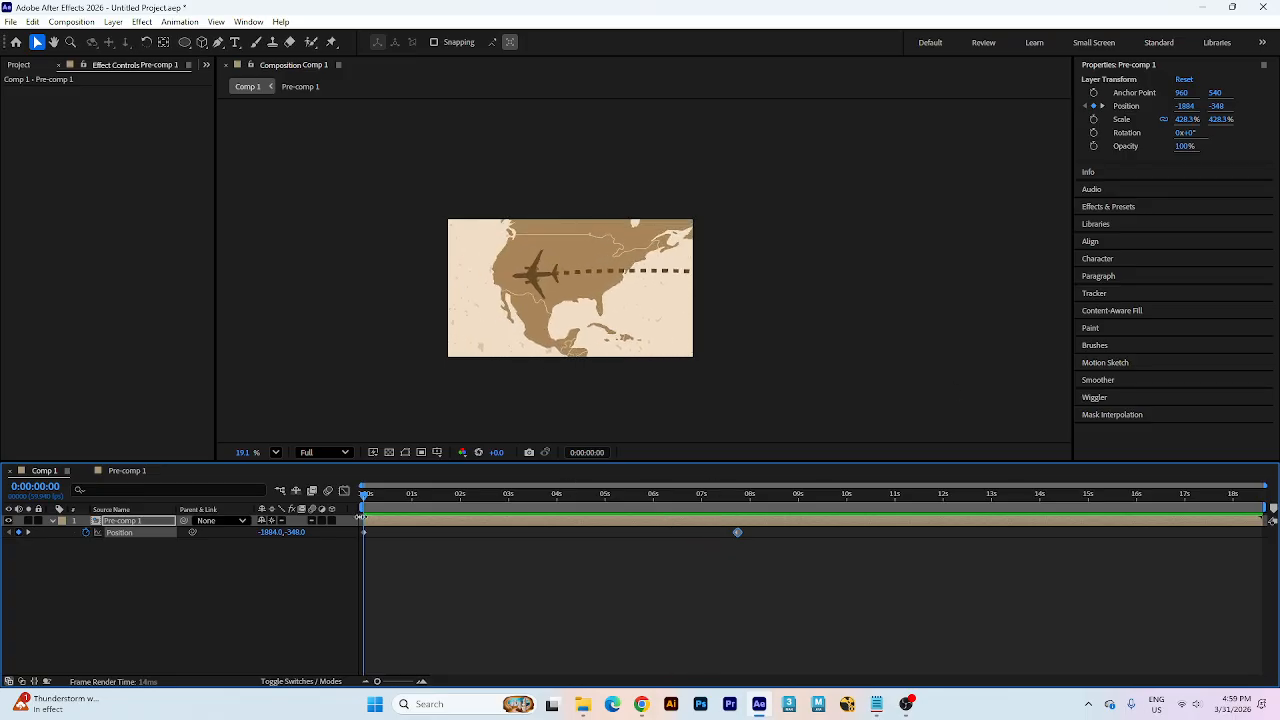
- Add a middle Position keyframe at 0:00:03:49 by moving Pre-comp 1 to about 846.5, 1002.7 to recentre the plane, and preview
{"action": "scroll", "coordinate": [632, 340], "scroll_direction": "down", "scroll_amount": 10}
{"action": "scroll", "coordinate": [571, 318], "scroll_direction": "up", "scroll_amount": 4}
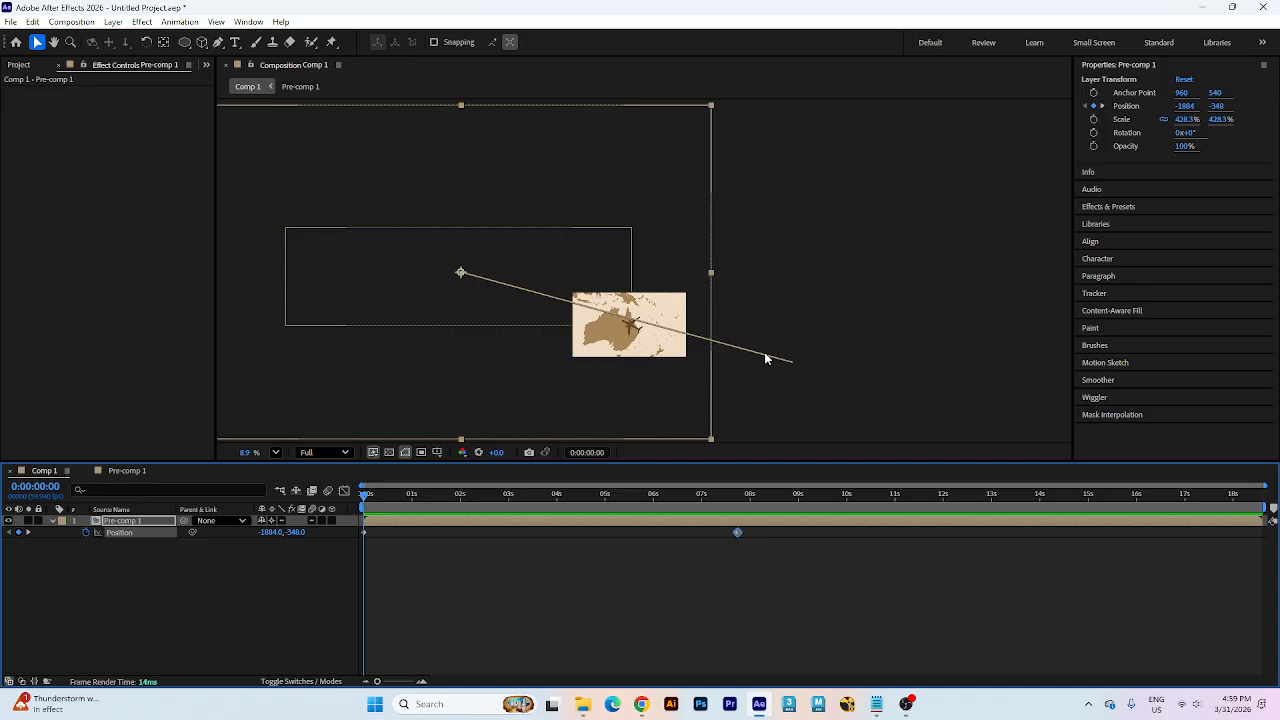
{"action": "left_click_drag", "start_coordinate": [490, 498], "coordinate": [548, 495]}
{"action": "scroll", "coordinate": [645, 340], "scroll_direction": "up", "scroll_amount": 5}
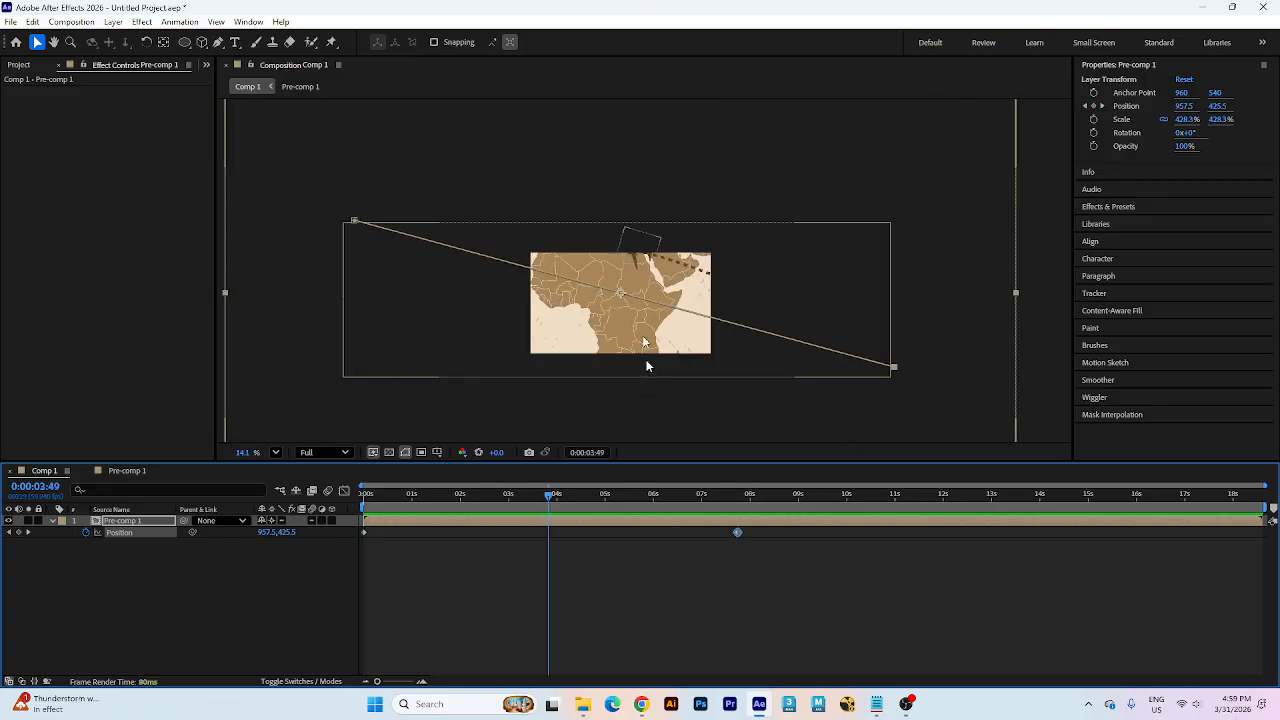
{"action": "left_click_drag", "start_coordinate": [656, 270], "coordinate": [641, 356]}
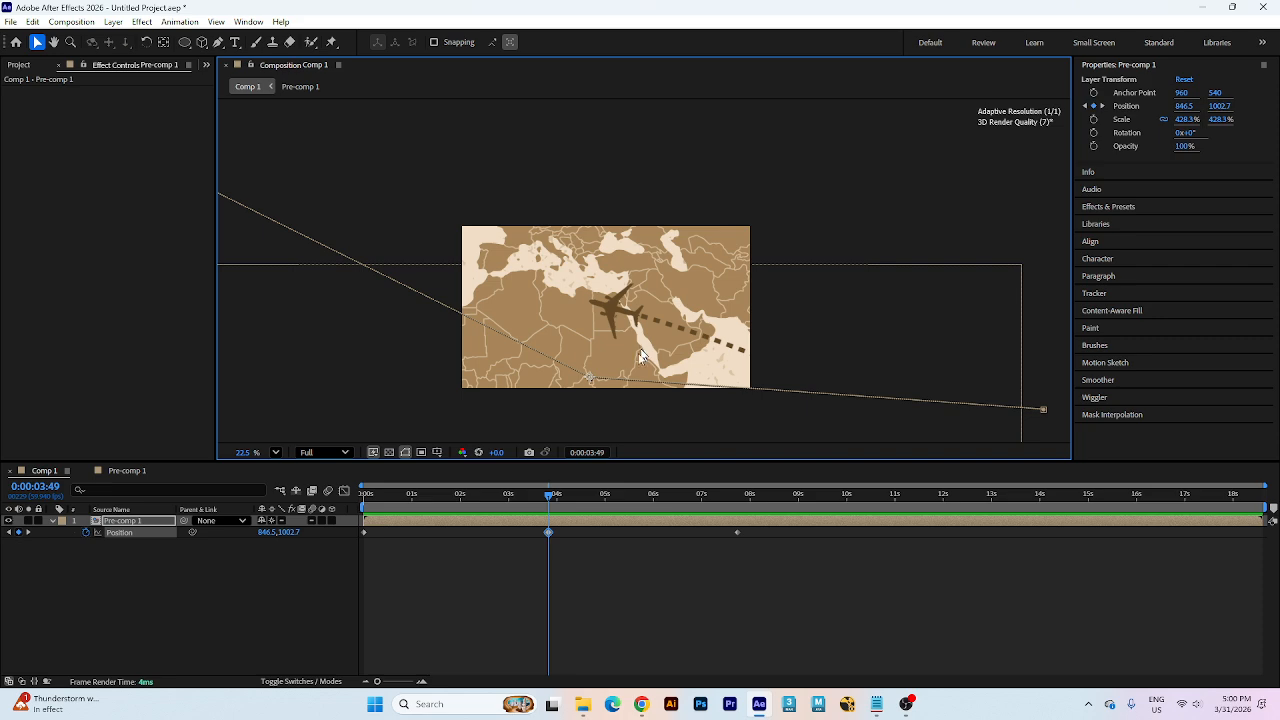
{"action": "left_click_drag", "start_coordinate": [513, 495], "coordinate": [214, 488]}
{"action": "scroll", "coordinate": [620, 250], "scroll_direction": "down", "scroll_amount": 3}
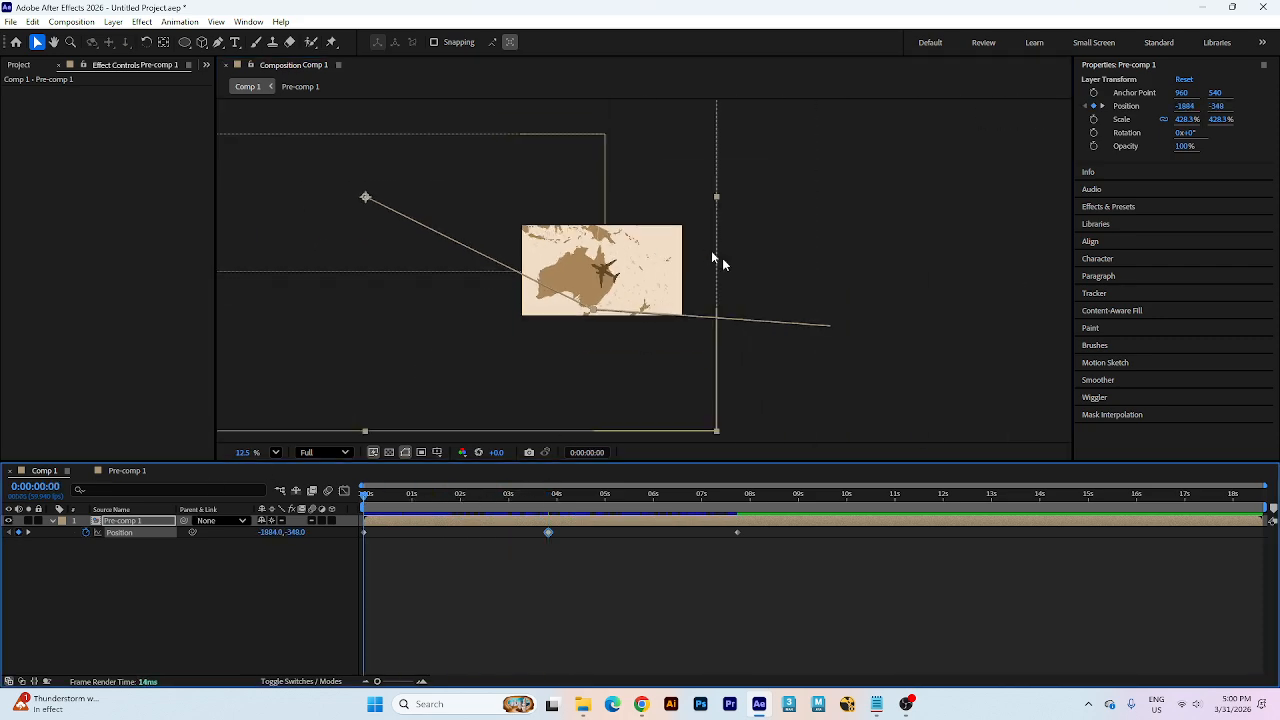
{"action": "key", "text": "space"}
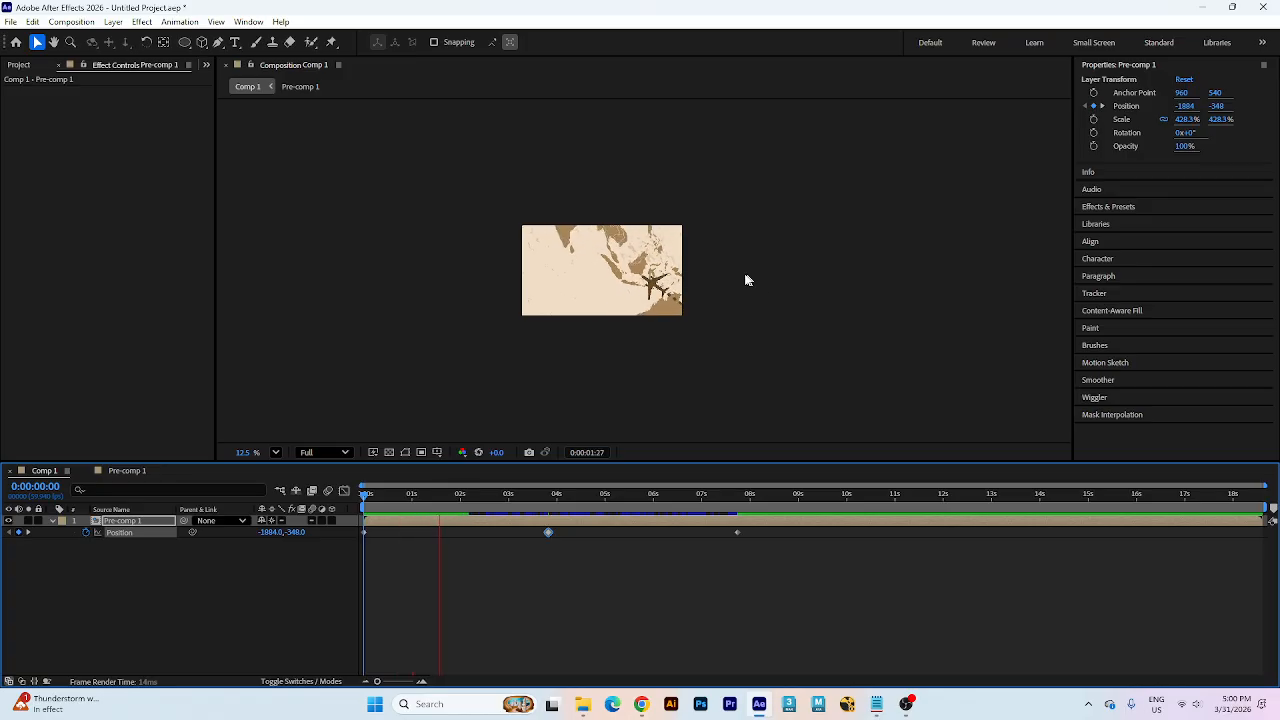
- Apply Easy Ease to Pre-comp 1's last and first Position keyframes
{"action": "left_click_drag", "start_coordinate": [760, 553], "coordinate": [716, 531]}
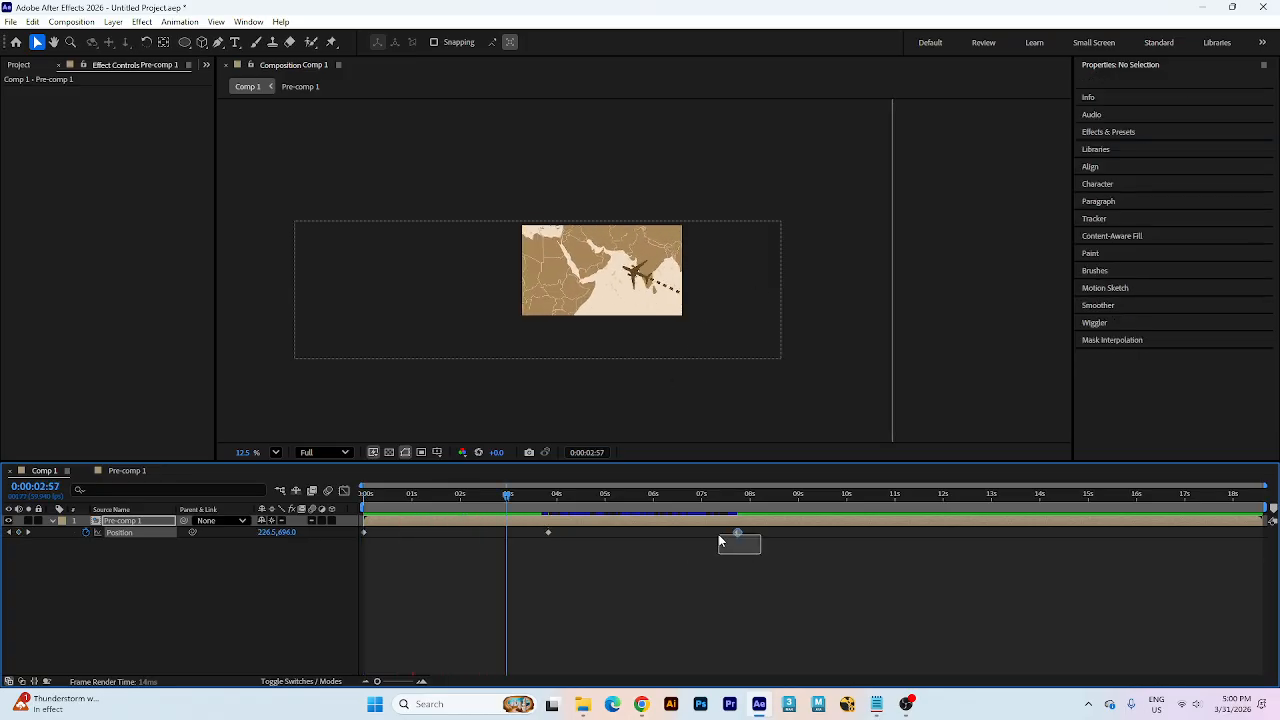
{"action": "left_click_drag", "start_coordinate": [399, 550], "coordinate": [339, 530]}
{"action": "key", "text": "F9"}
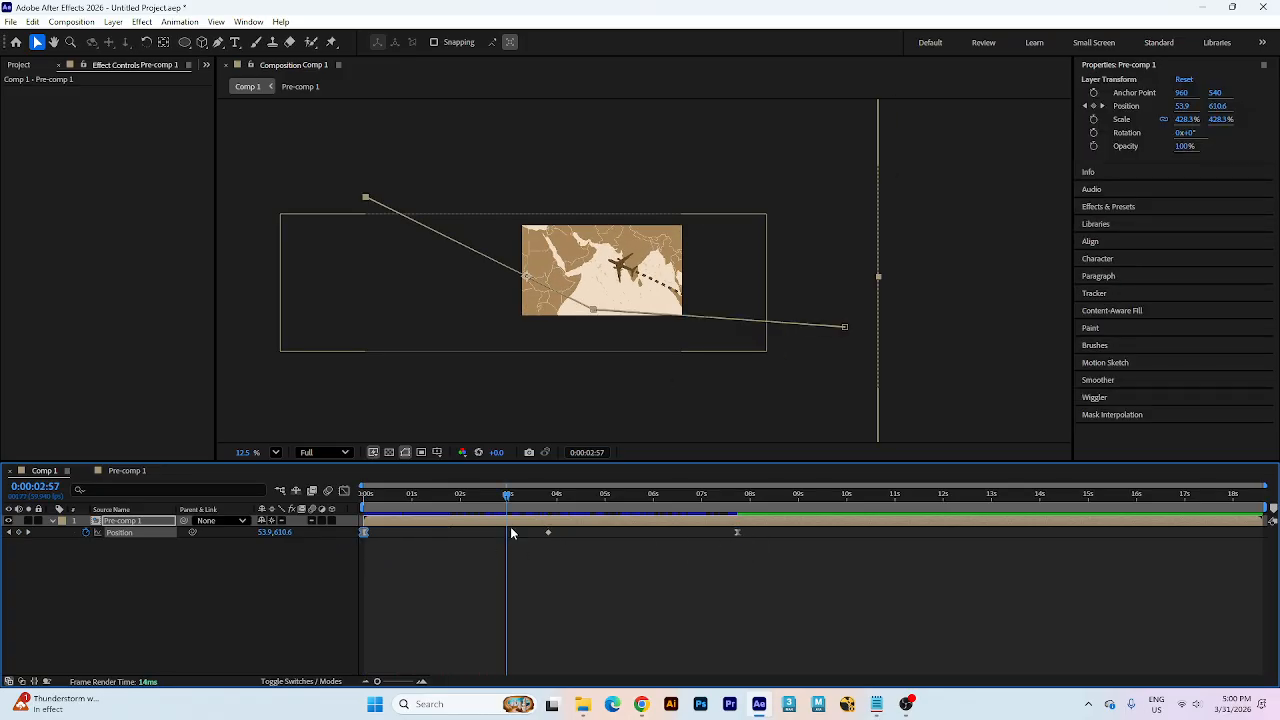
- Preview Pre-comp 1's eased movement from 0:00:00:00
{"action": "left_click_drag", "start_coordinate": [522, 502], "coordinate": [366, 495]}
{"action": "key", "text": "space"}
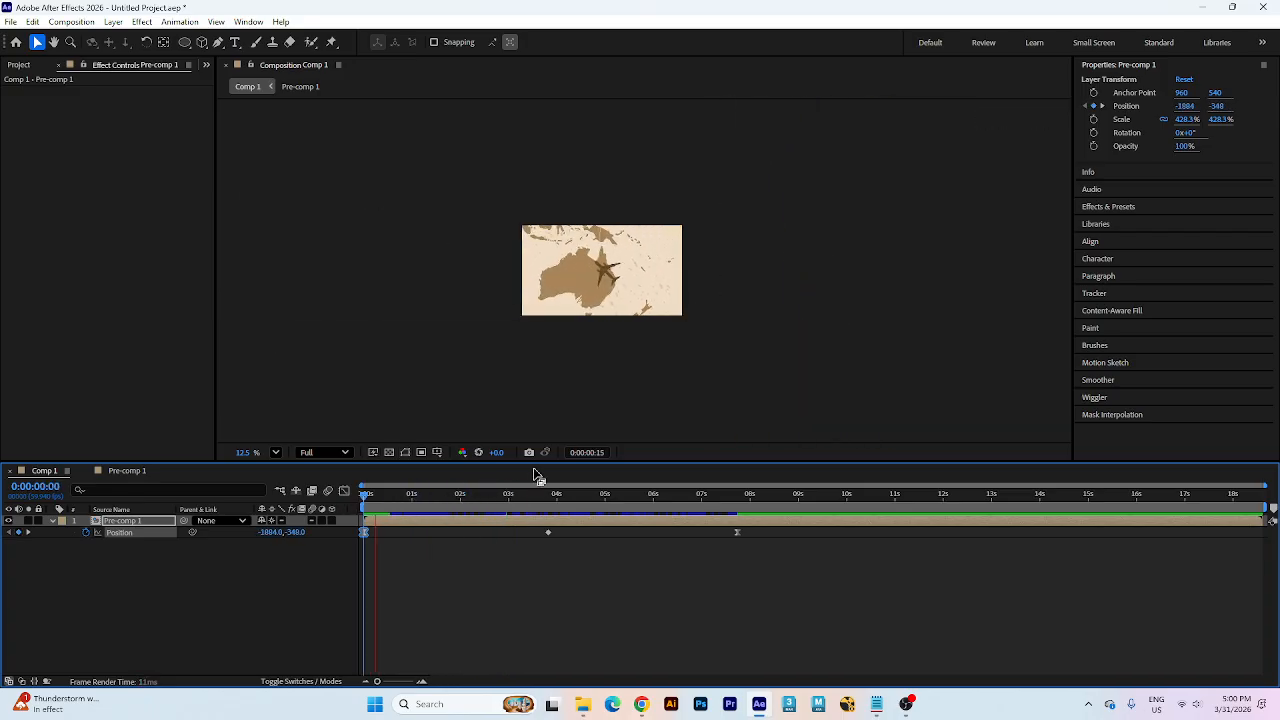
{"action": "scroll", "coordinate": [580, 265], "scroll_direction": "up", "scroll_amount": 3}
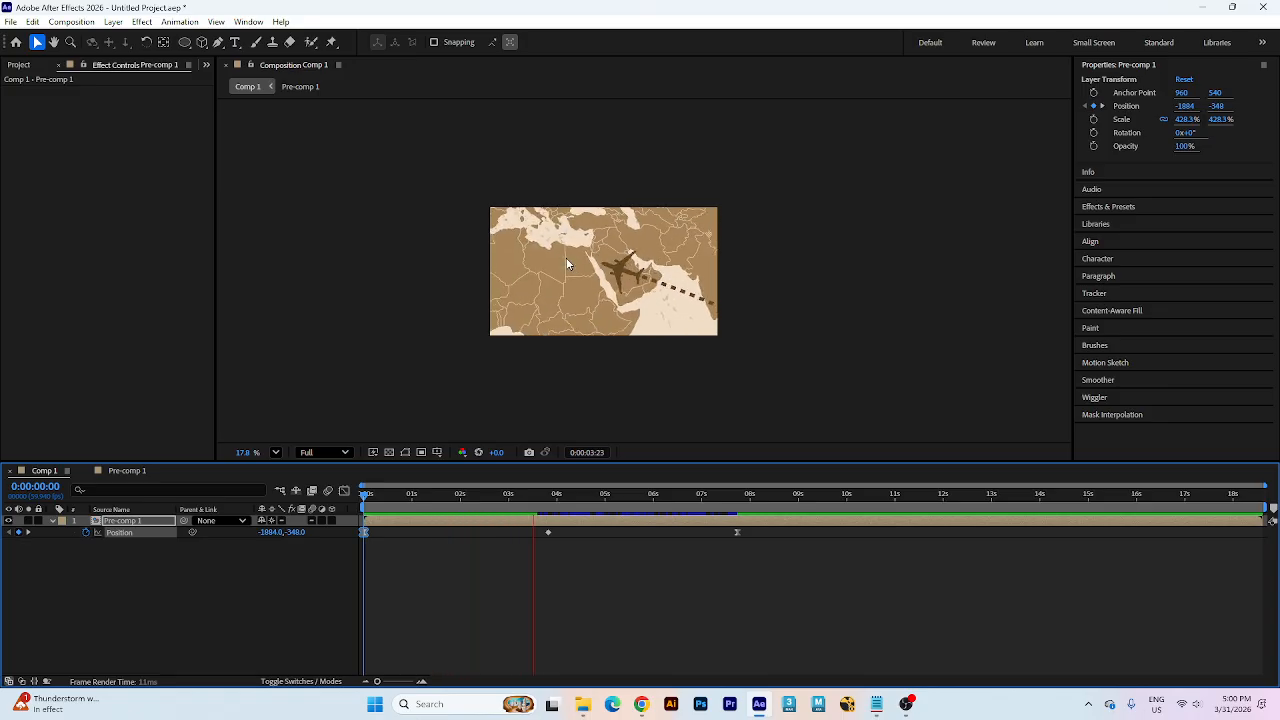
- Set the spatial interpolation of Pre-comp 1's middle Position keyframe to Auto Bezier, and preview the smoothed path from the start
{"action": "left_click", "coordinate": [548, 532]}
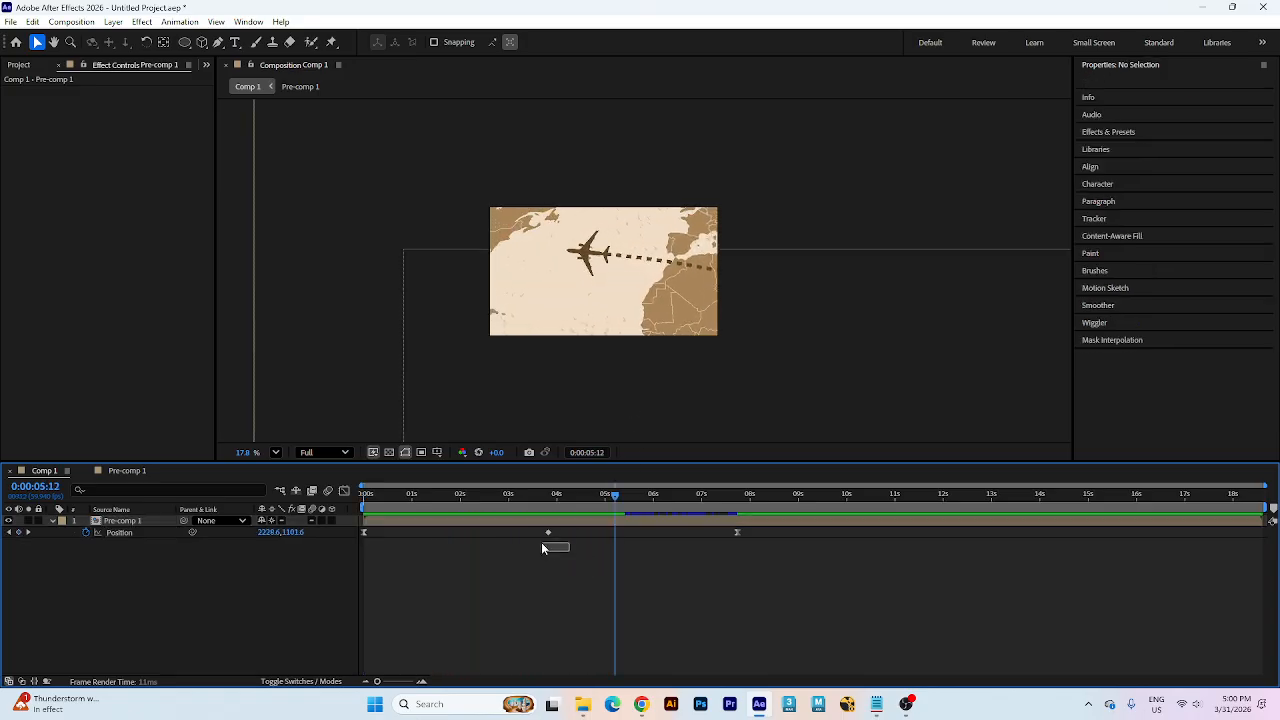
{"action": "right_click", "coordinate": [548, 532]}
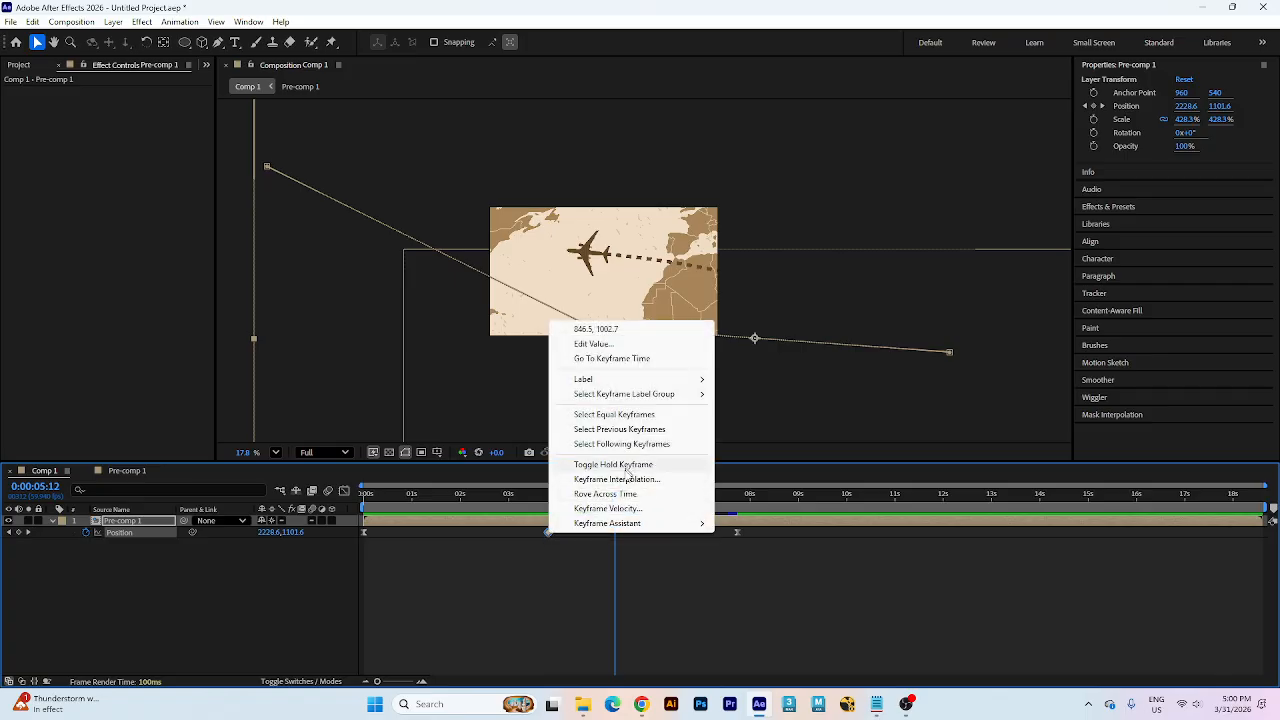
{"action": "left_click", "coordinate": [617, 480]}
{"action": "left_click", "coordinate": [470, 245]}
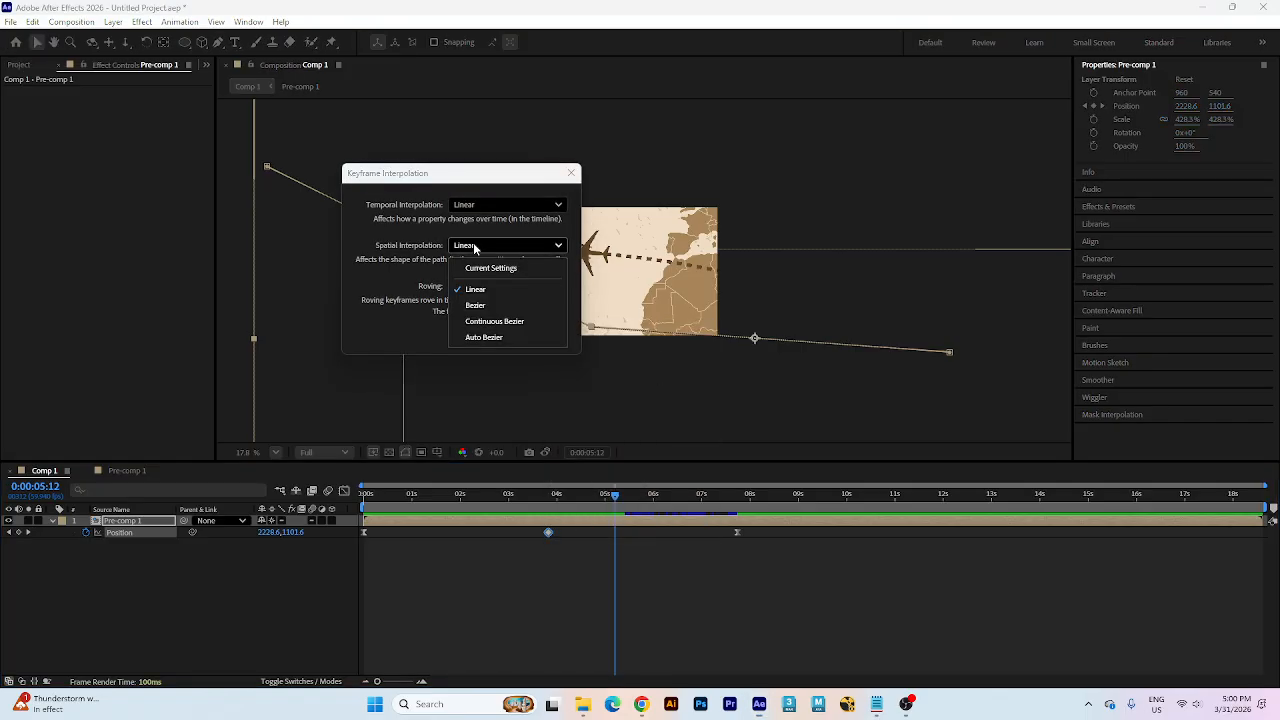
{"action": "left_click", "coordinate": [483, 337]}
{"action": "left_click", "coordinate": [508, 336]}
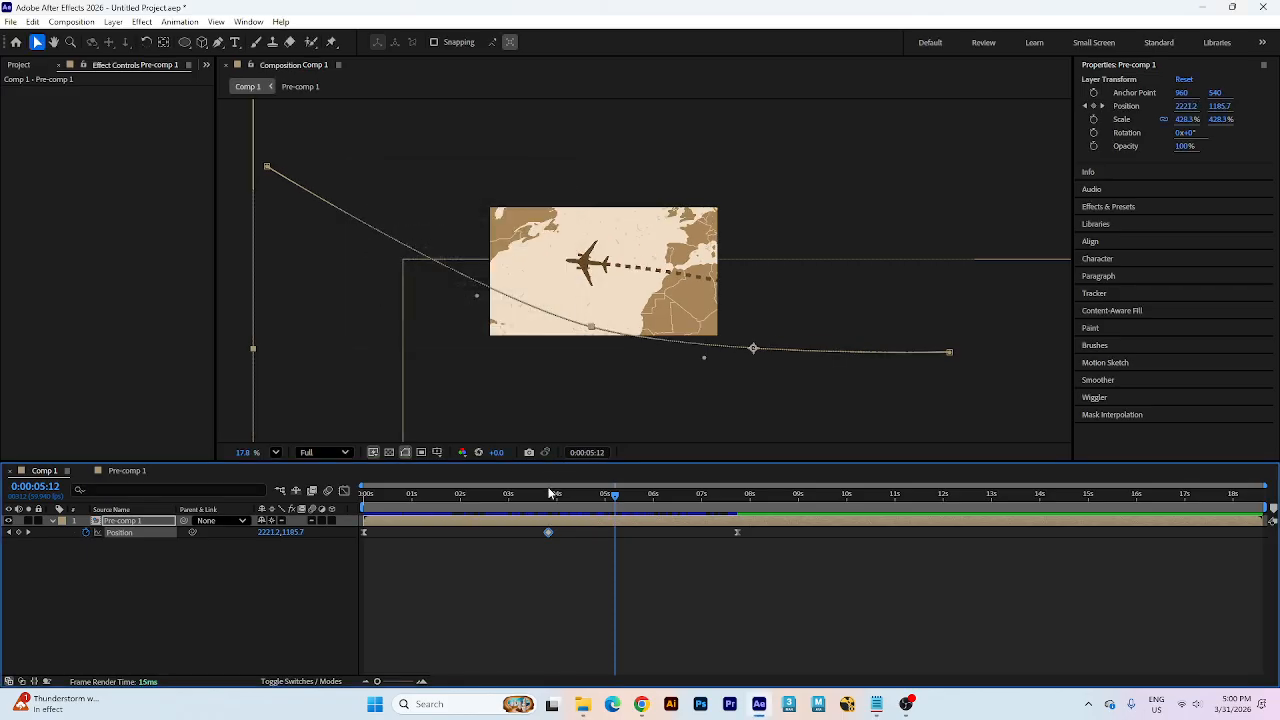
{"action": "left_click_drag", "start_coordinate": [551, 494], "coordinate": [552, 529]}
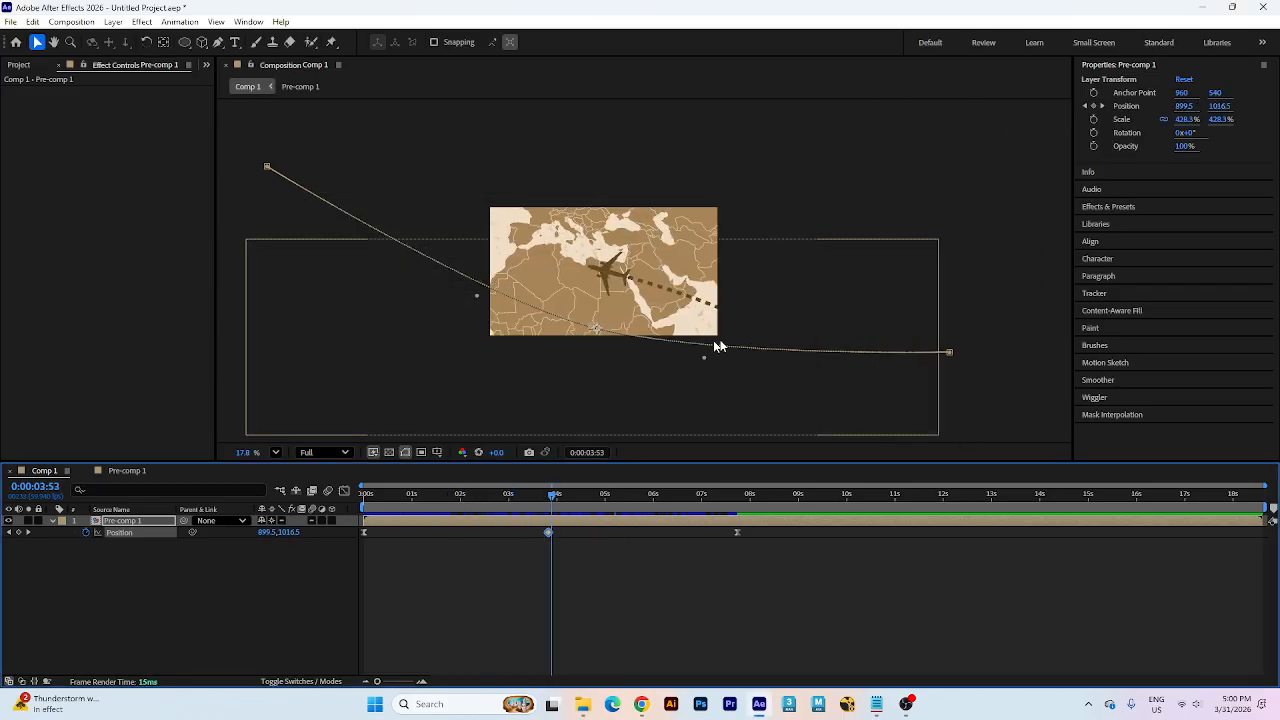
{"action": "key", "text": "space"}
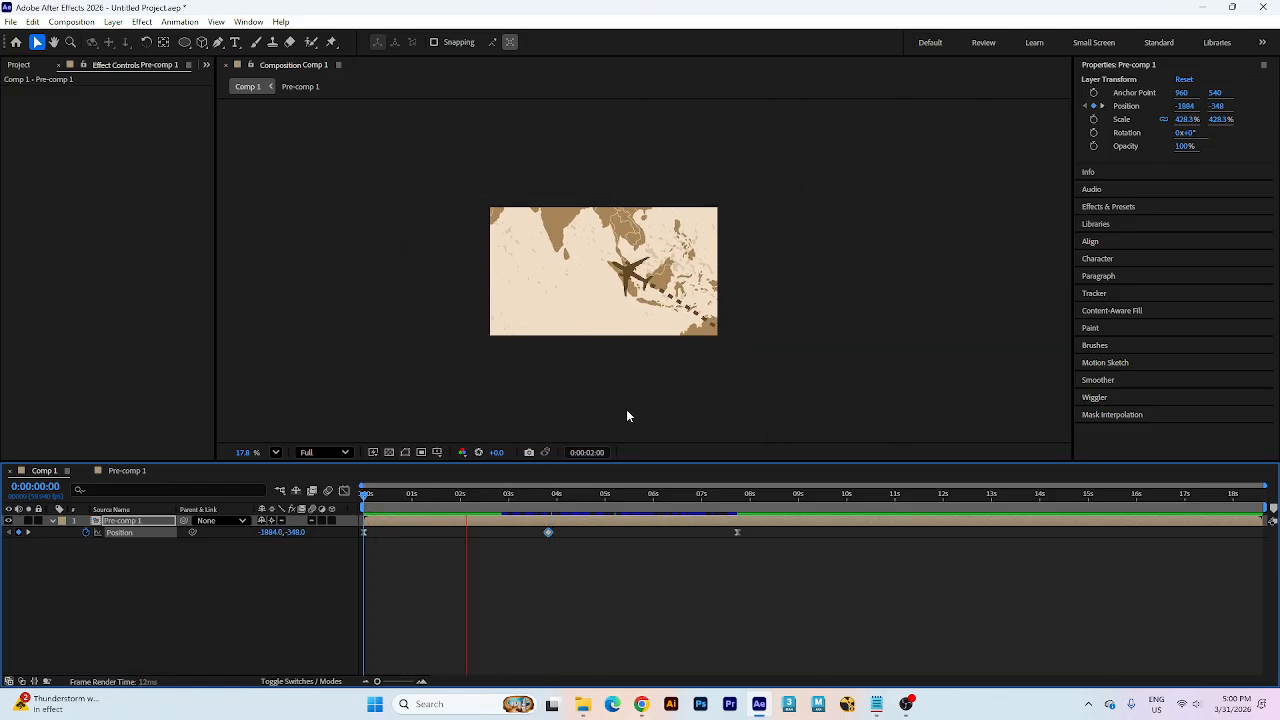
{"action": "scroll", "coordinate": [570, 270], "scroll_direction": "up", "scroll_amount": 3}
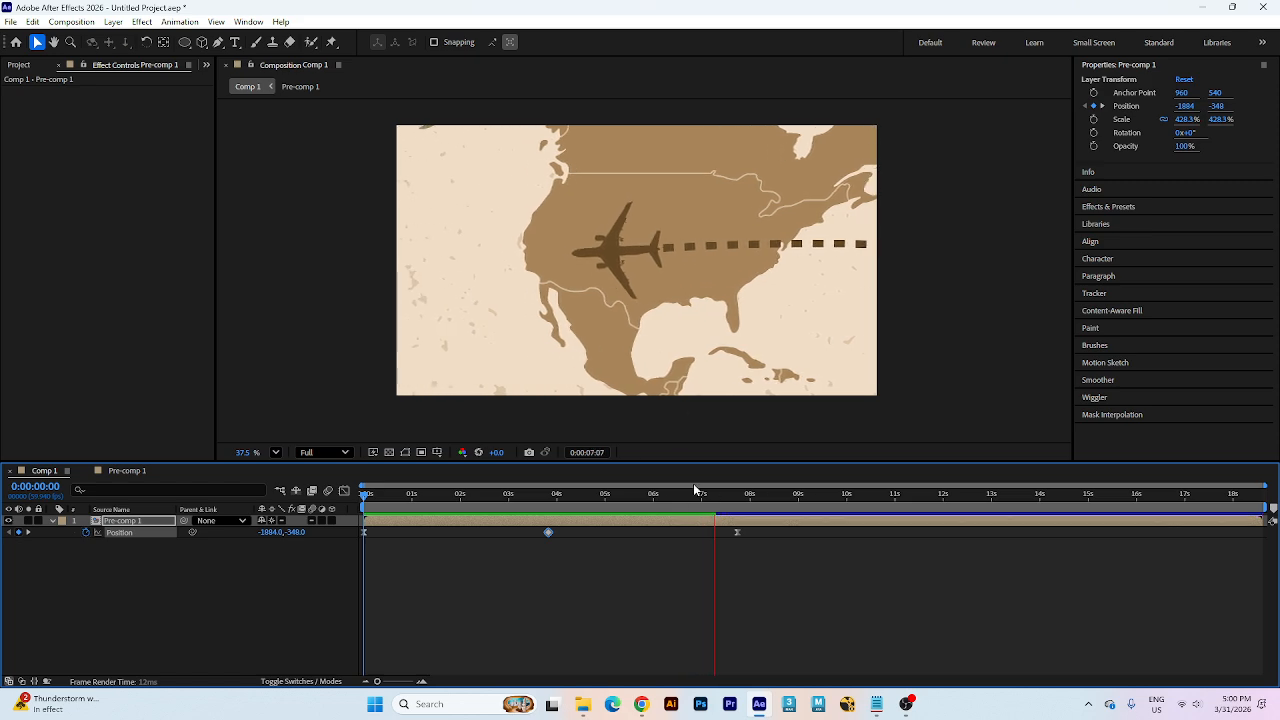
- Add Scale keyframes of 428.3% to Pre-comp 1 at 0:00:00:00 and at 0:00:07:44, in line with its outer Position keyframes
{"action": "left_click_drag", "start_coordinate": [632, 496], "coordinate": [278, 536]}
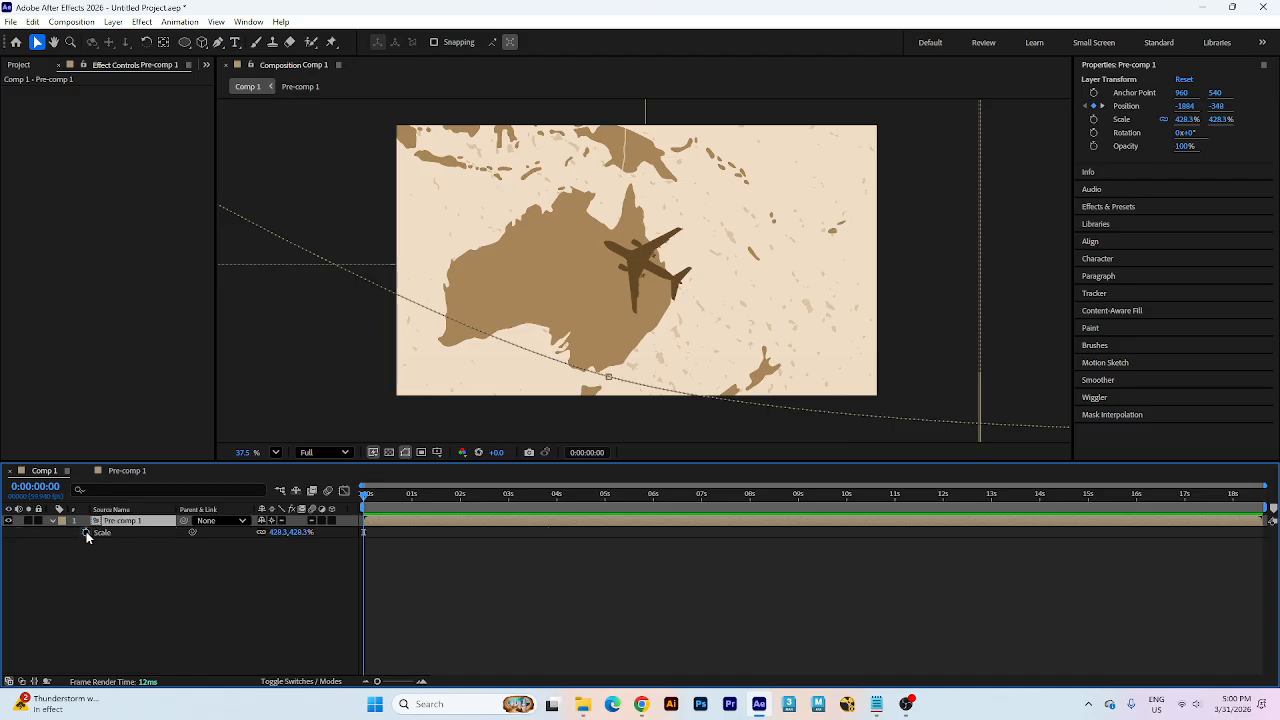
{"action": "left_click", "coordinate": [86, 532]}
{"action": "key", "text": "u"}
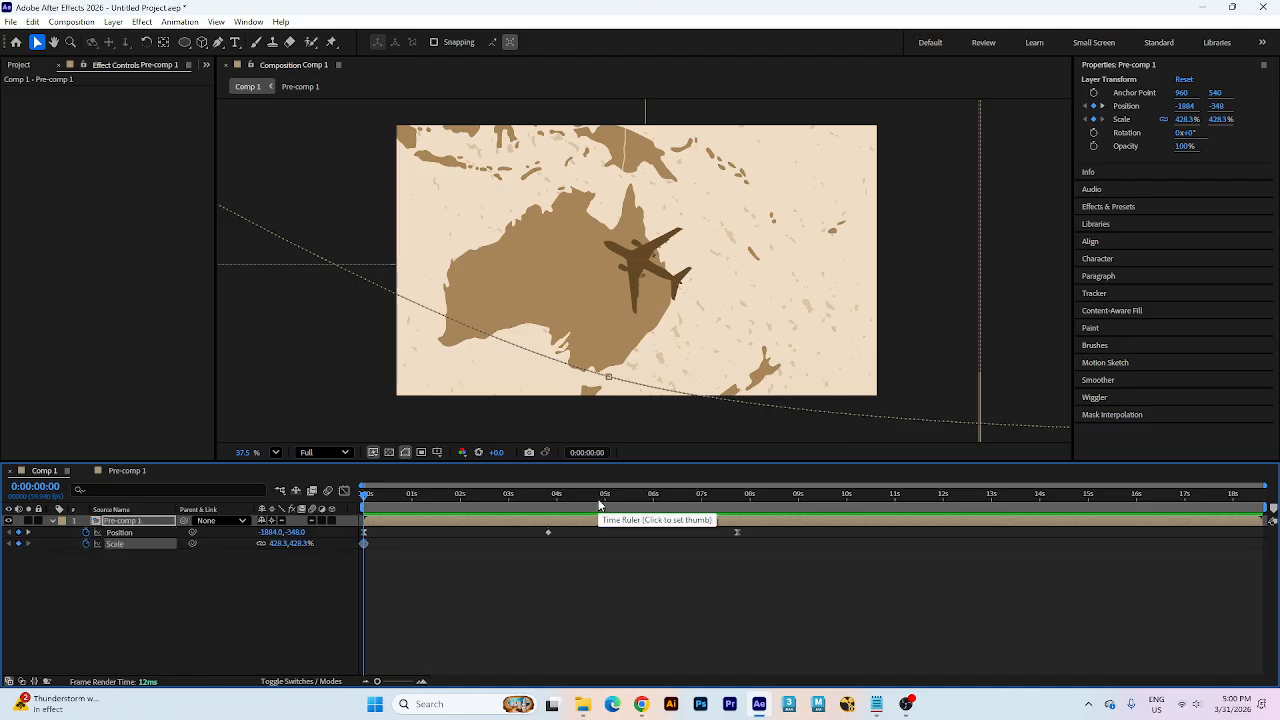
{"action": "left_click_drag", "start_coordinate": [619, 509], "coordinate": [737, 509]}
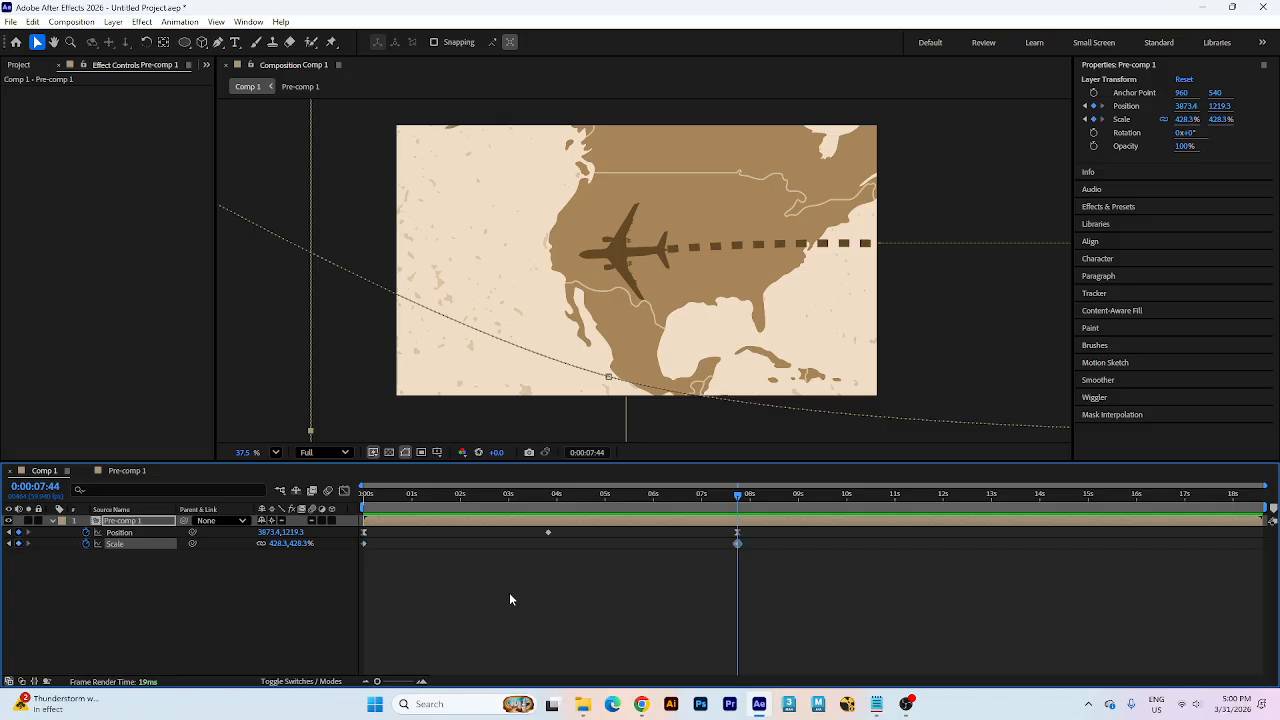
{"action": "left_click", "coordinate": [363, 543]}
- At 0:00:03:49, scale Pre-comp 1 down to about 176.9% and move it to about 914.7, 704.4 to recentre the plane
{"action": "left_click_drag", "start_coordinate": [631, 503], "coordinate": [549, 503]}
{"action": "scroll", "coordinate": [943, 258], "scroll_direction": "down", "scroll_amount": 5}
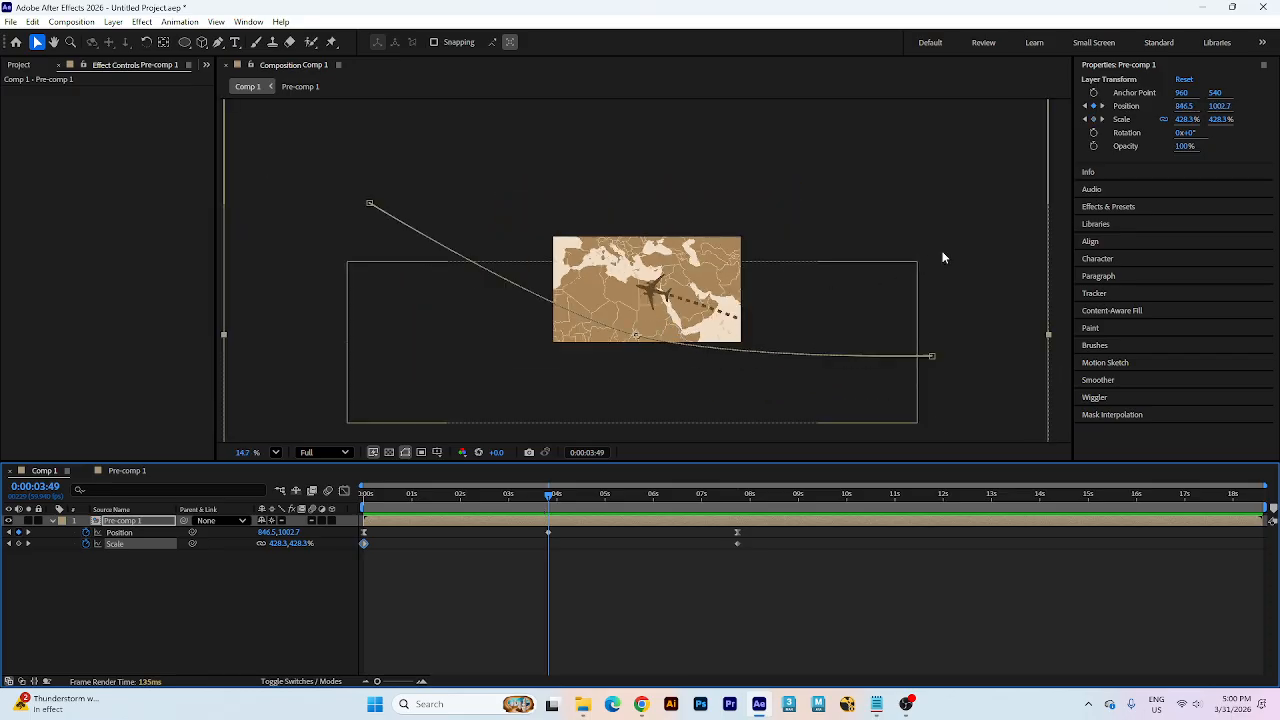
{"action": "left_click_drag", "start_coordinate": [1048, 340], "coordinate": [806, 337]}
{"action": "scroll", "coordinate": [666, 343], "scroll_direction": "up", "scroll_amount": 3}
{"action": "scroll", "coordinate": [666, 343], "scroll_direction": "up", "scroll_amount": 2}
{"action": "left_click_drag", "start_coordinate": [678, 304], "coordinate": [675, 240]}
{"action": "scroll", "coordinate": [696, 228], "scroll_direction": "down", "scroll_amount": 2}
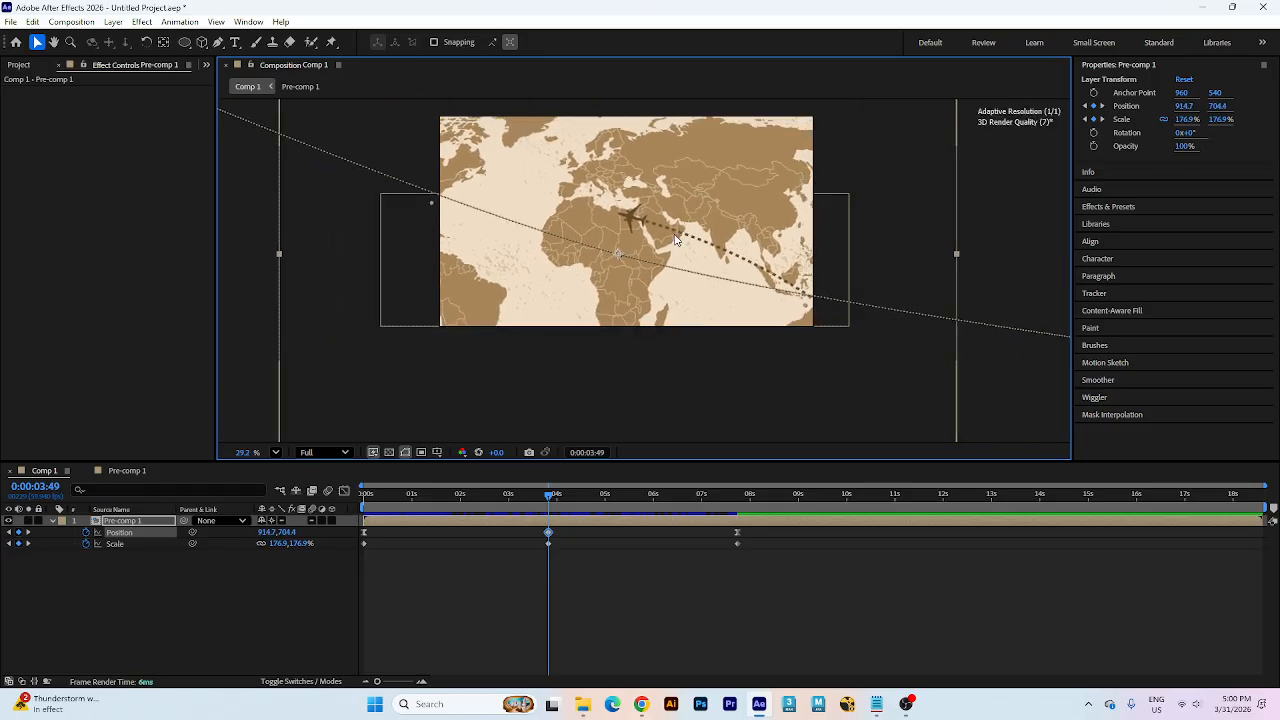
- Preview the finished zoom animation from the start and check the final frame at 0:00:07:44
{"action": "left_click_drag", "start_coordinate": [530, 496], "coordinate": [311, 514]}
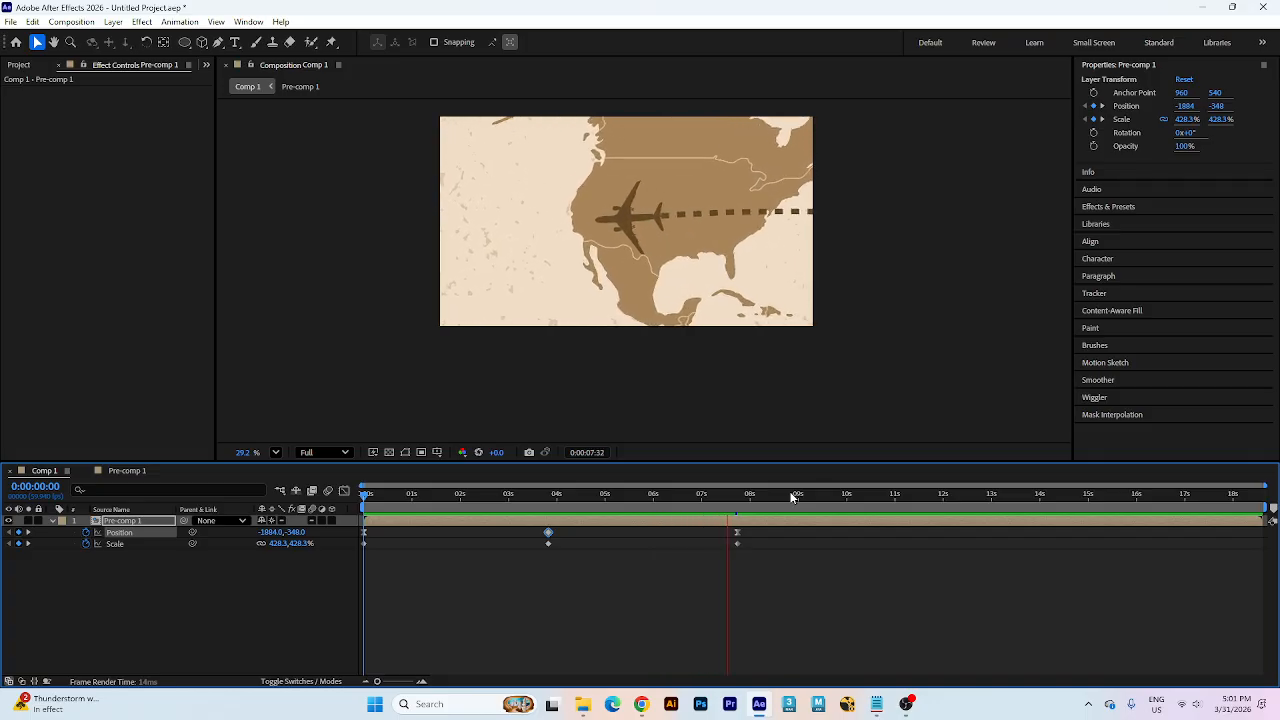
{"action": "left_click", "coordinate": [757, 494]}
{"action": "mouse_move", "coordinate": [721, 505]}
{"action": "left_mouse_down"}
{"action": "mouse_move", "coordinate": [702, 503]}
{"action": "mouse_move", "coordinate": [739, 504]}
{"action": "mouse_move", "coordinate": [224, 510]}
{"action": "mouse_move", "coordinate": [537, 507]}
{"action": "mouse_move", "coordinate": [734, 526]}
{"action": "left_mouse_up"}
{"action": "left_click", "coordinate": [856, 594]}
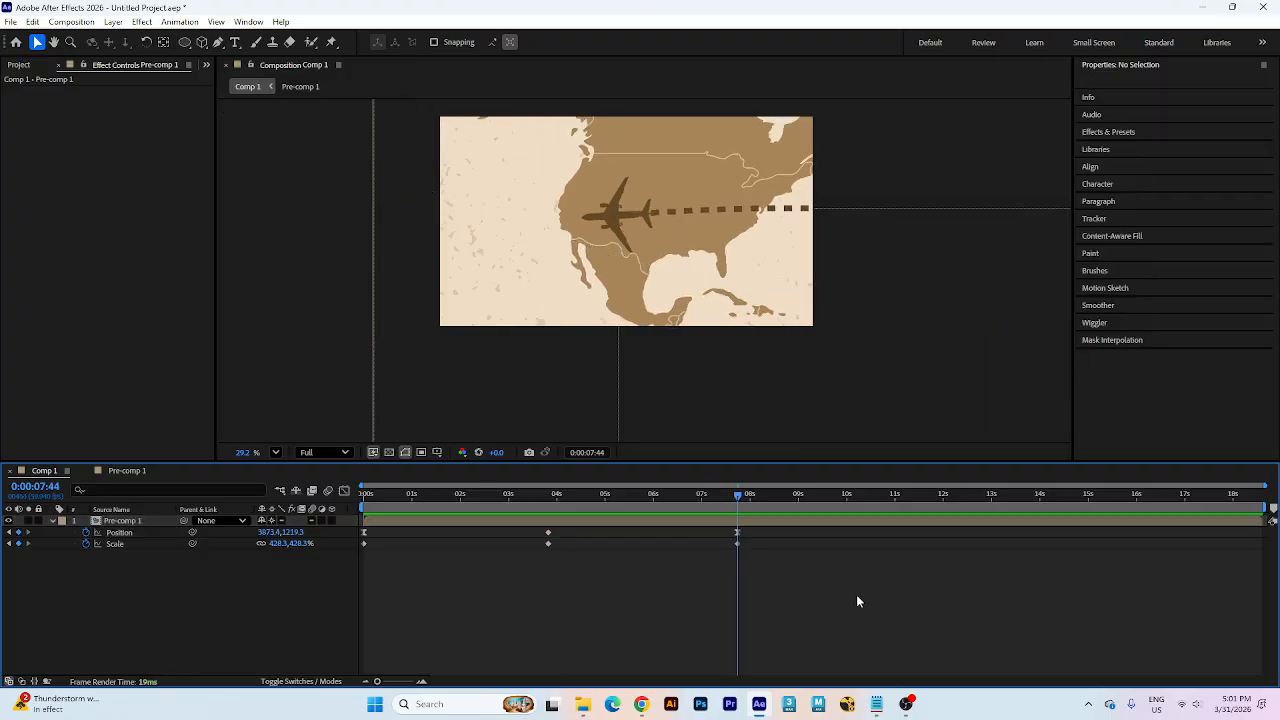
{"action": "left_click", "coordinate": [909, 709]}
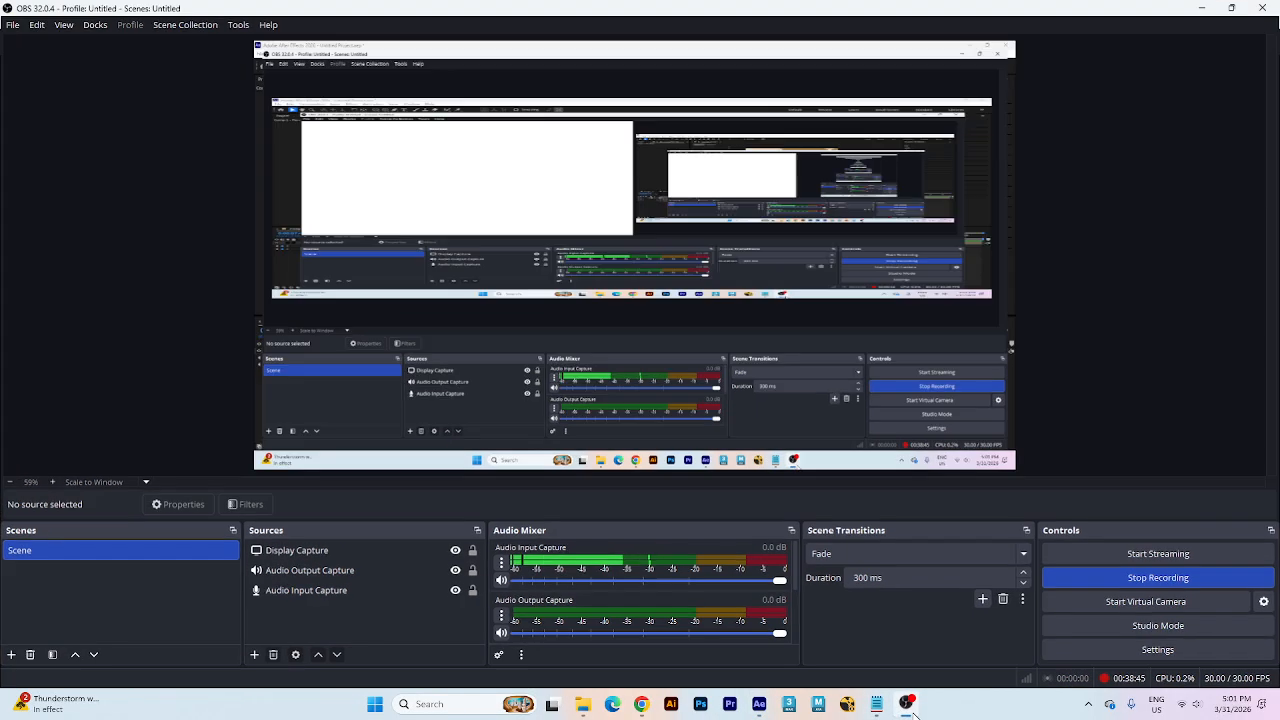